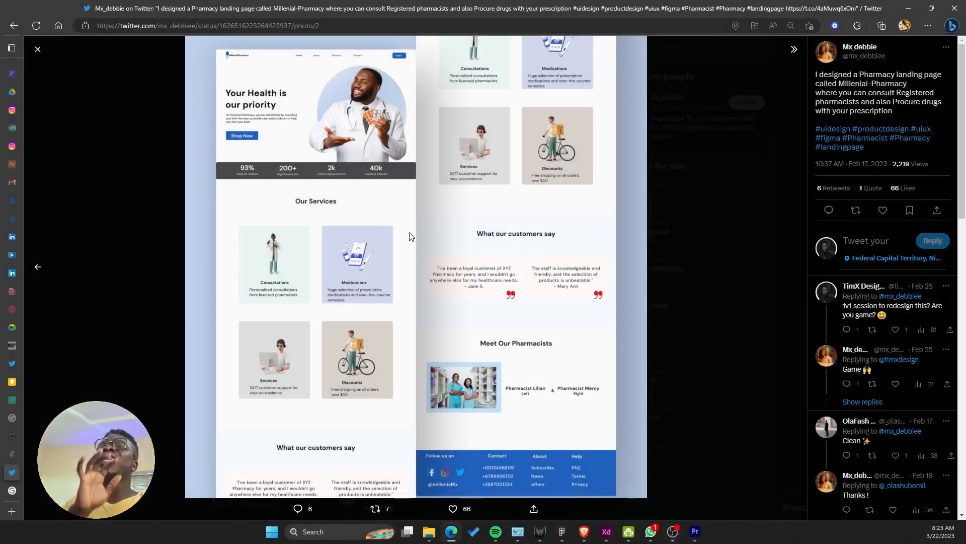
Step: Copy the pharmacy landing page image from the tweet and switch to the Mirror Greatness Figma file
right_click(382, 186)
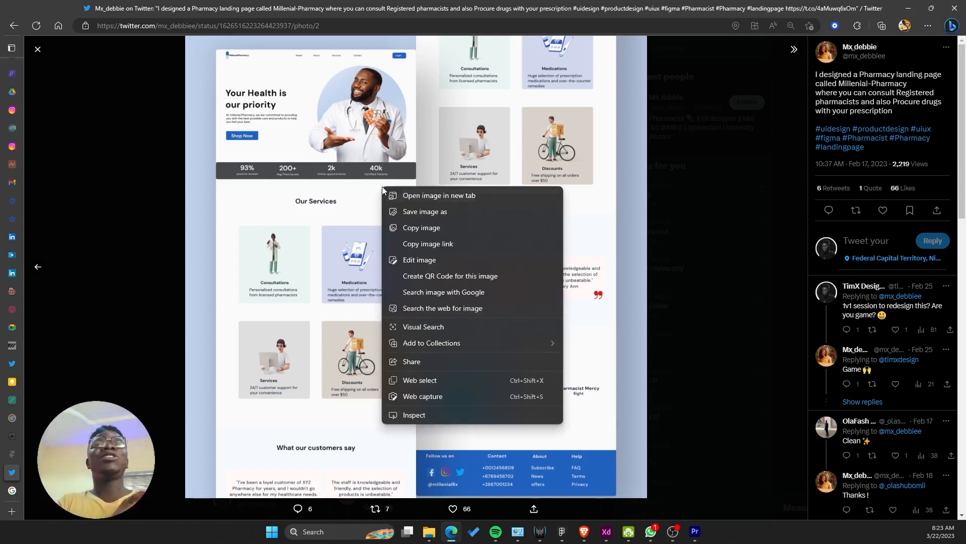
click(426, 232)
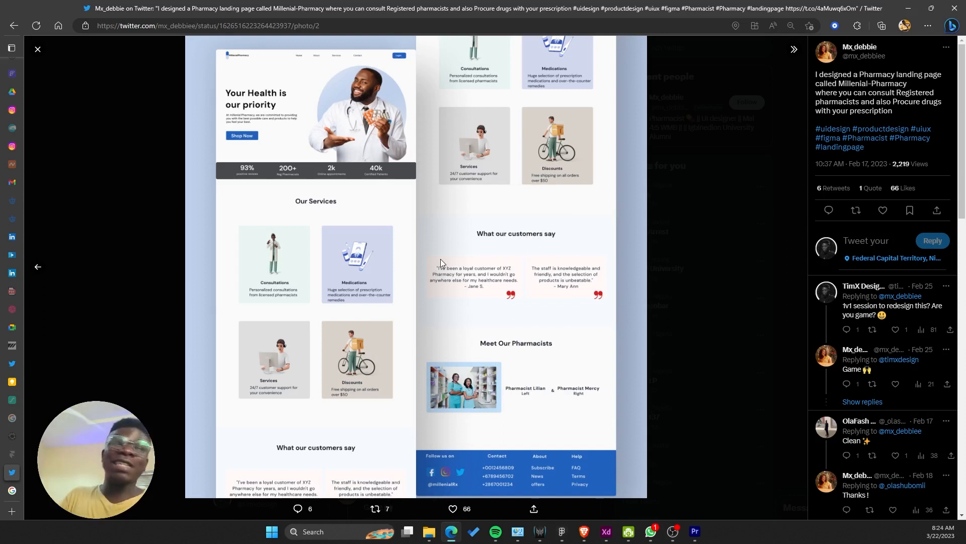
mouse_move(657, 538)
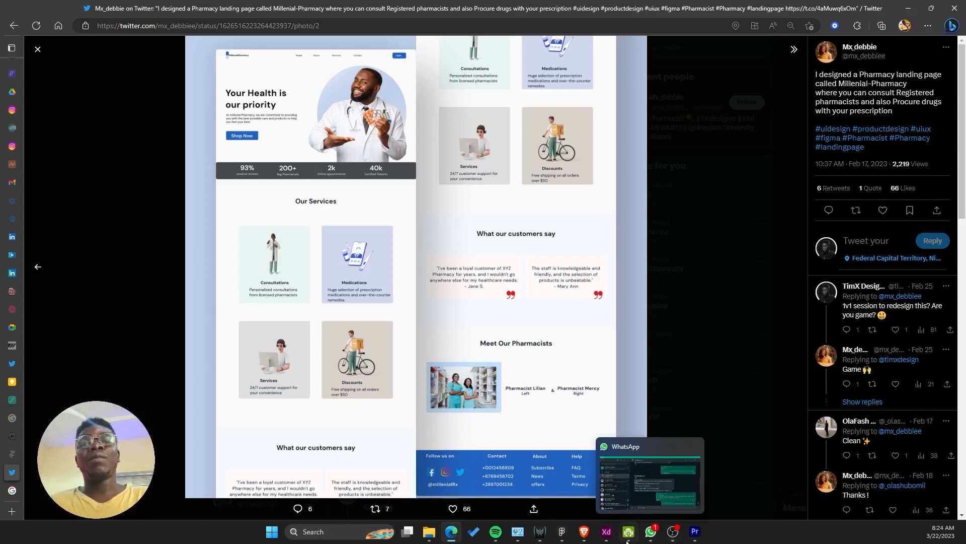
mouse_move(569, 533)
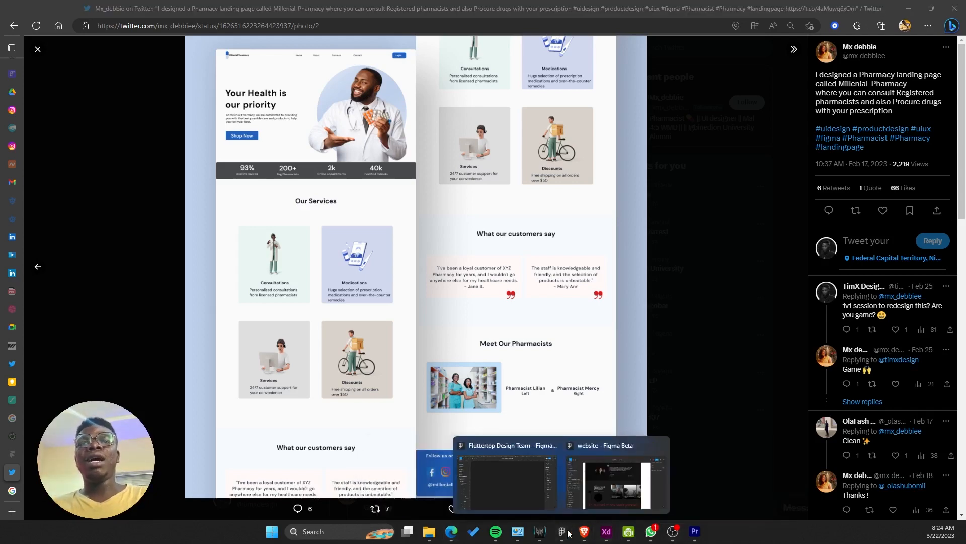
click(536, 485)
click(736, 9)
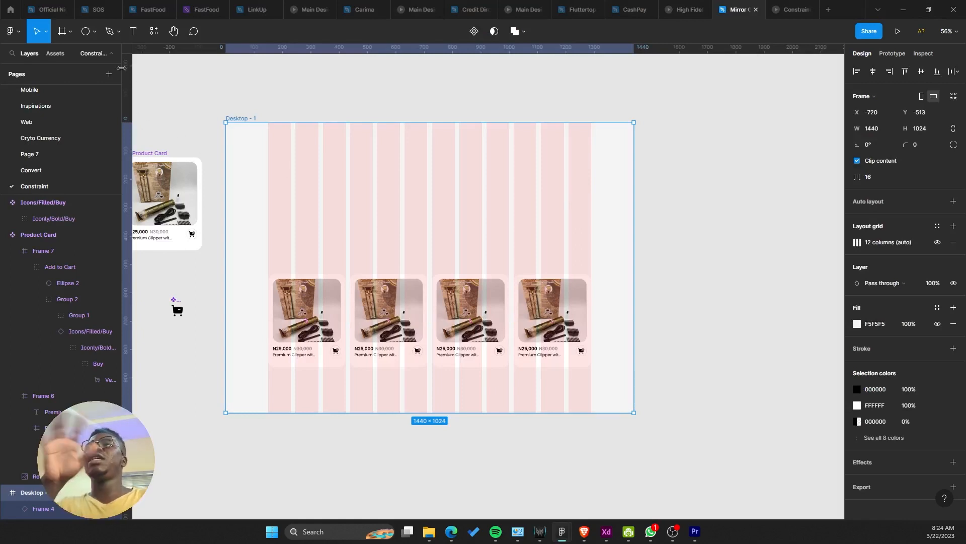
Step: Add a new blank page named for the designer's review, then return to the browser
click(109, 74)
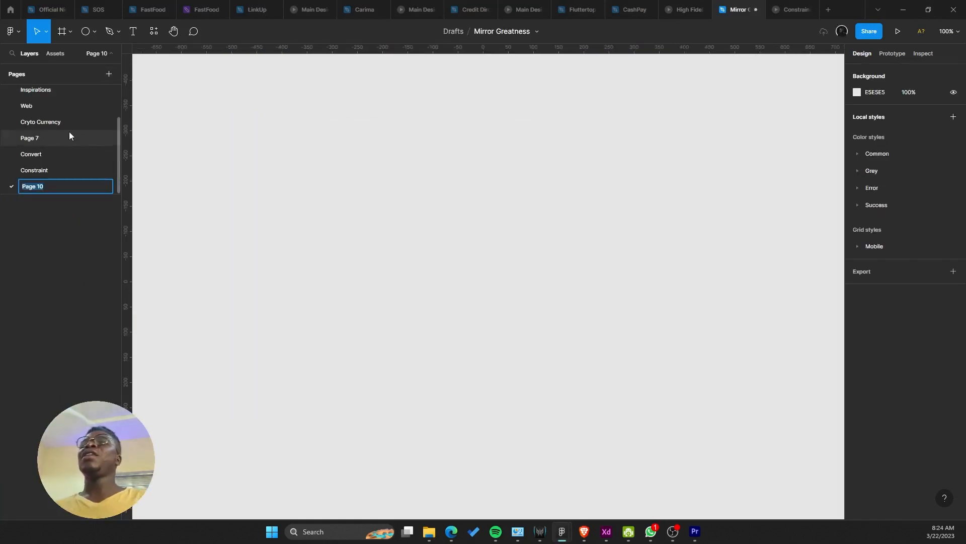
text(Debbie )
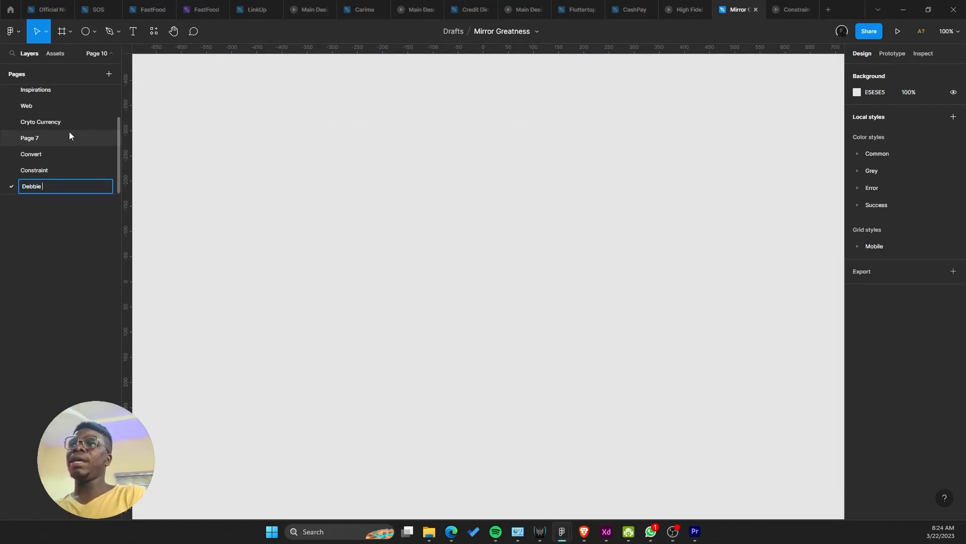
text(Review)
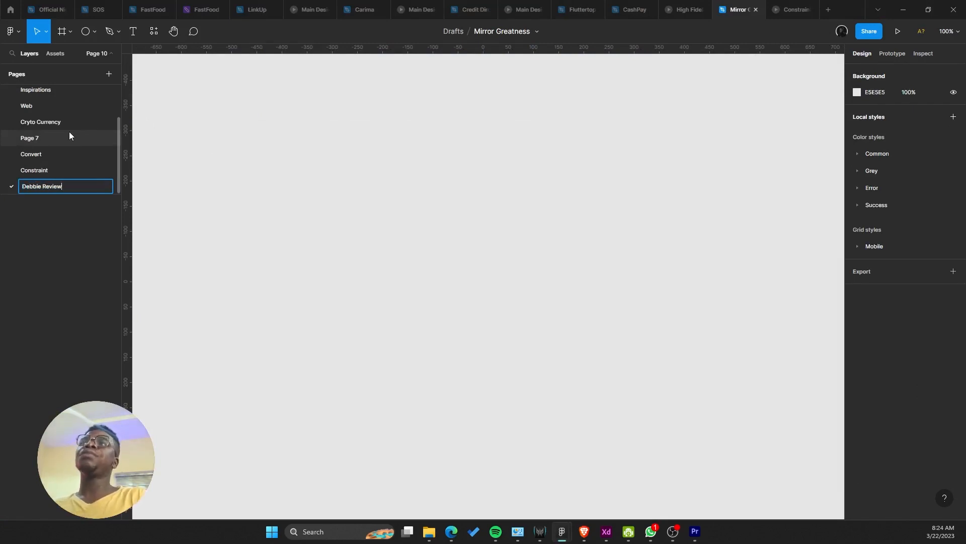
key(Return)
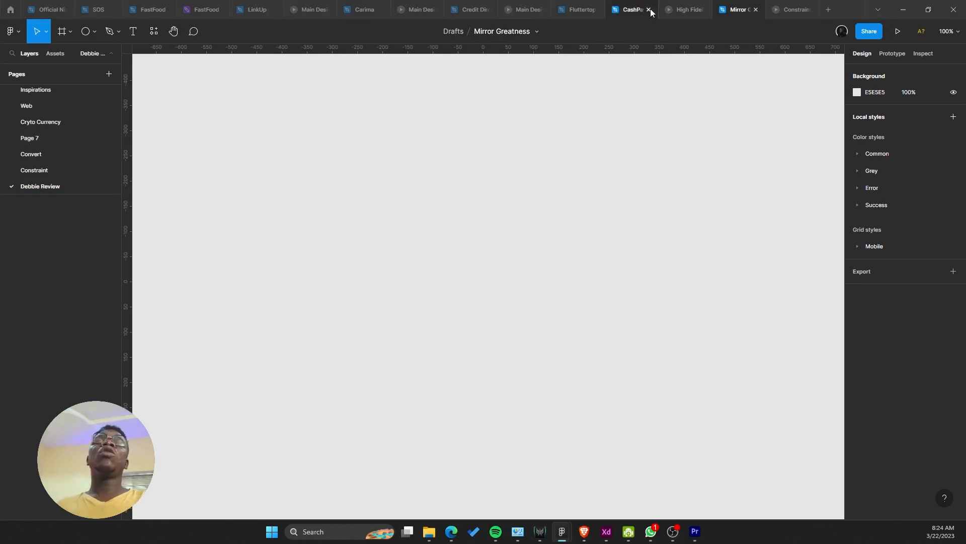
key(alt+Tab)
Step: Copy the landing page image again and paste it onto the new review page
right_click(347, 93)
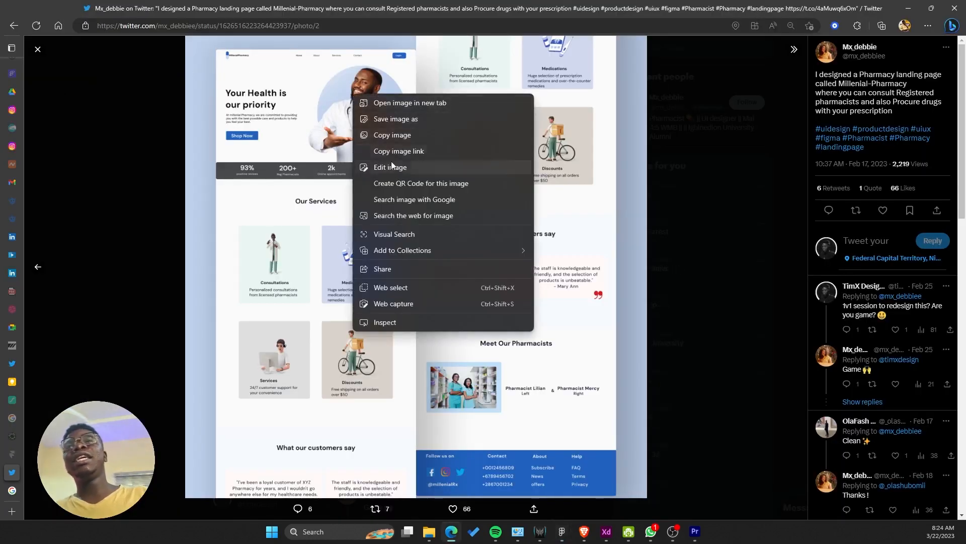
click(402, 136)
key(alt+Tab)
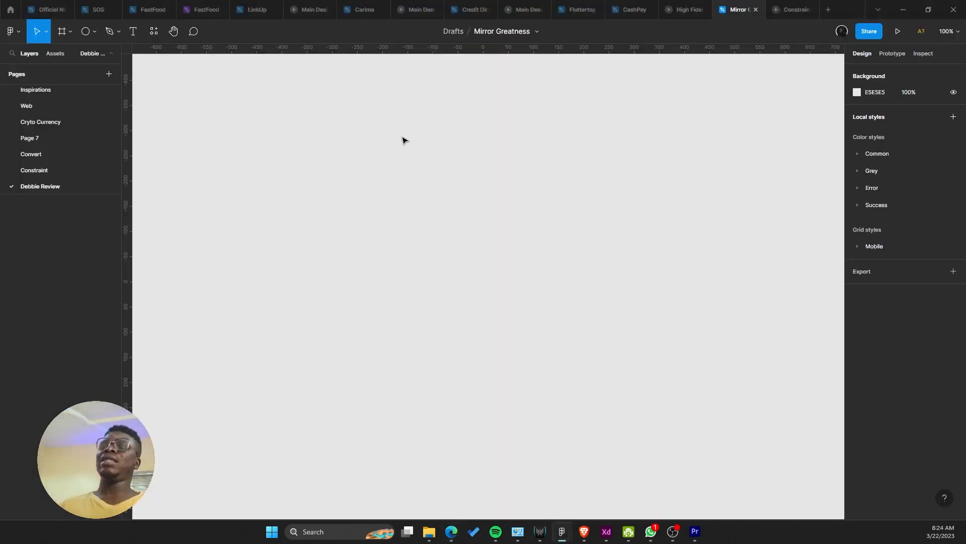
key(ctrl+v)
Step: Zoom around to inspect the pasted 2048×2048 screenshot, then pick the Frame tool
scroll(468, 250, down, 5)
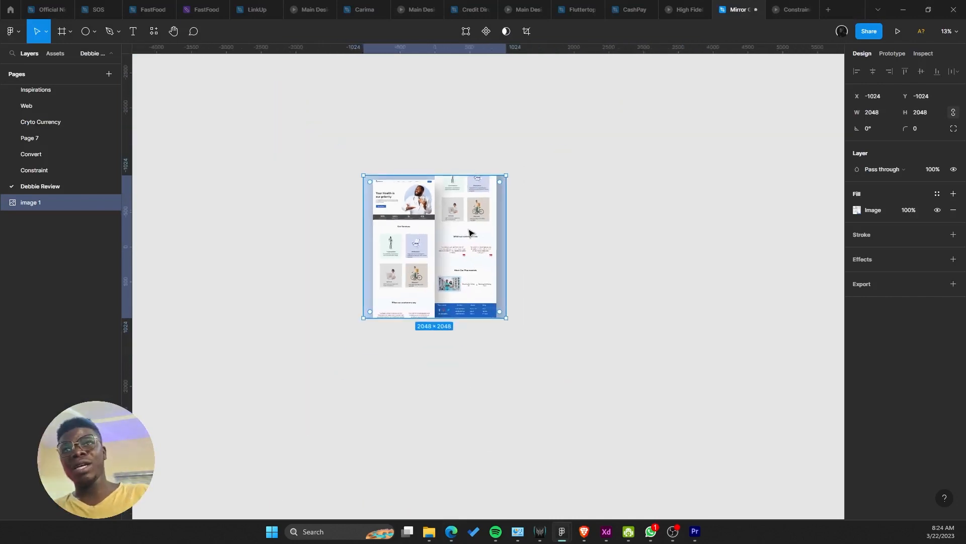
scroll(468, 250, up, 2)
scroll(355, 269, up, 2)
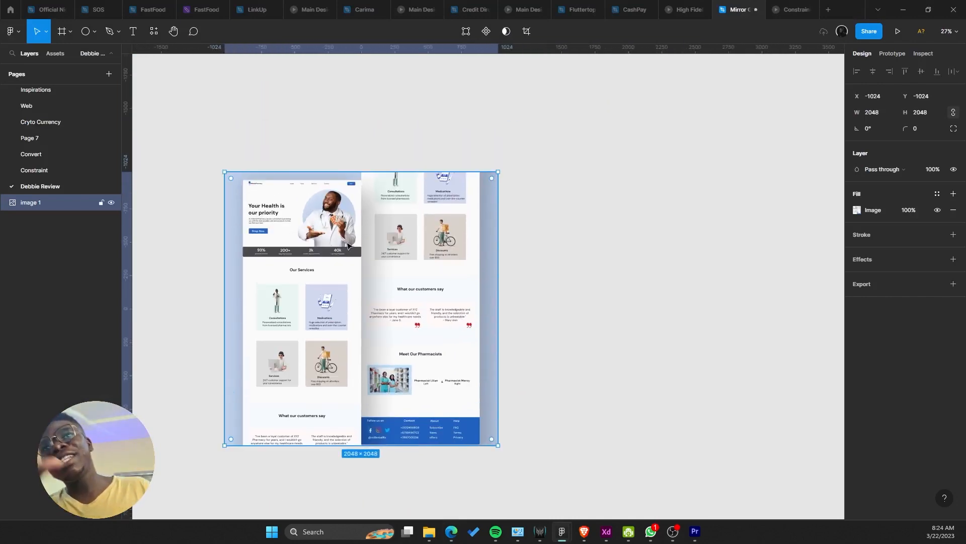
scroll(393, 198, up, 3)
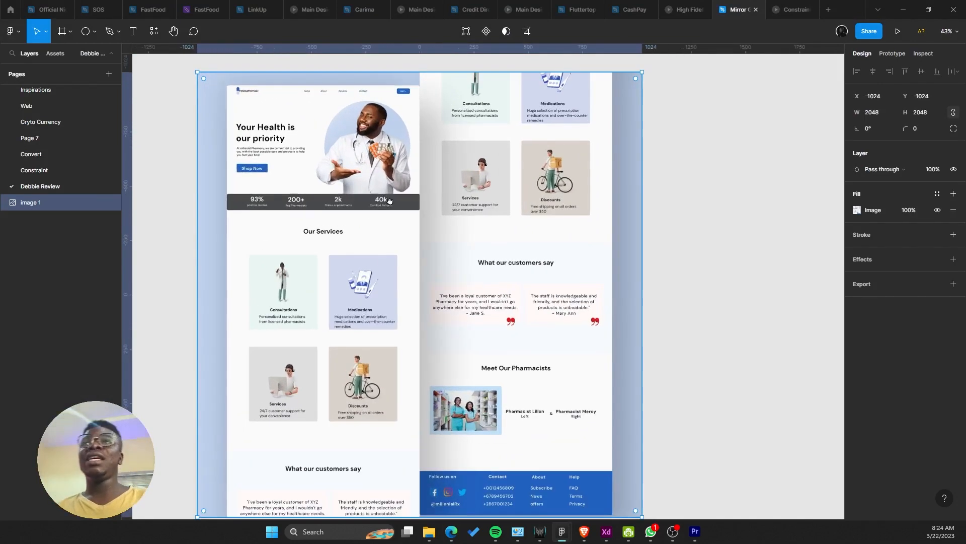
scroll(400, 194, down, 1)
scroll(309, 397, up, 1)
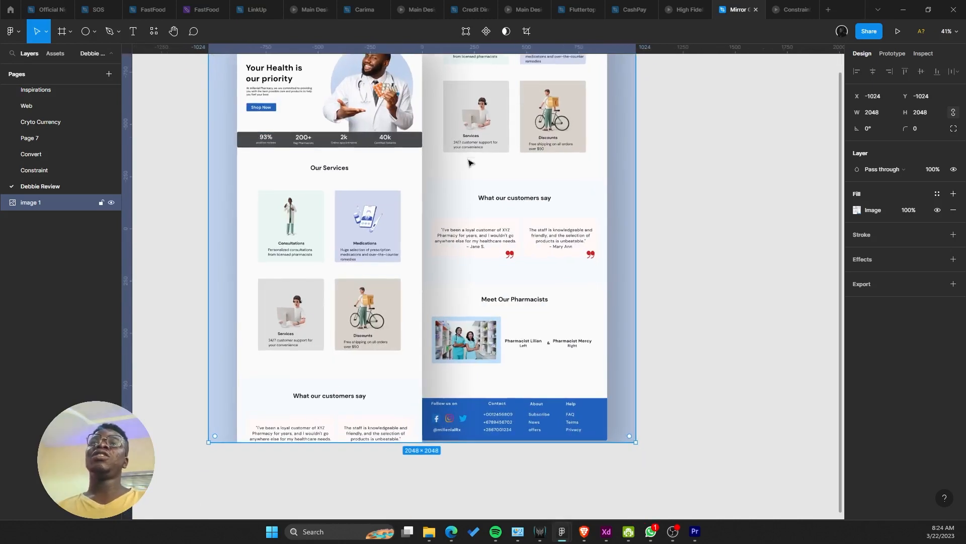
scroll(468, 158, up, 4)
scroll(463, 252, down, 3)
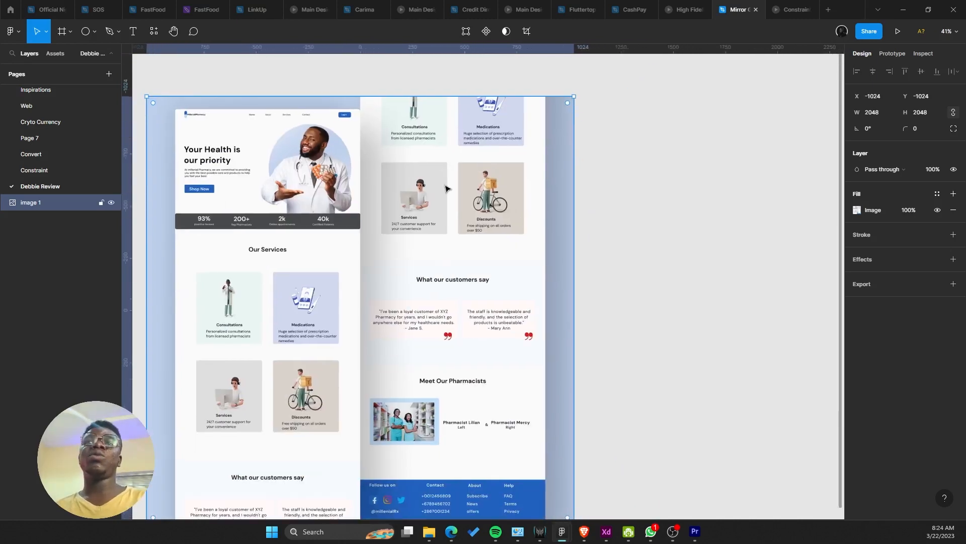
scroll(318, 202, down, 3)
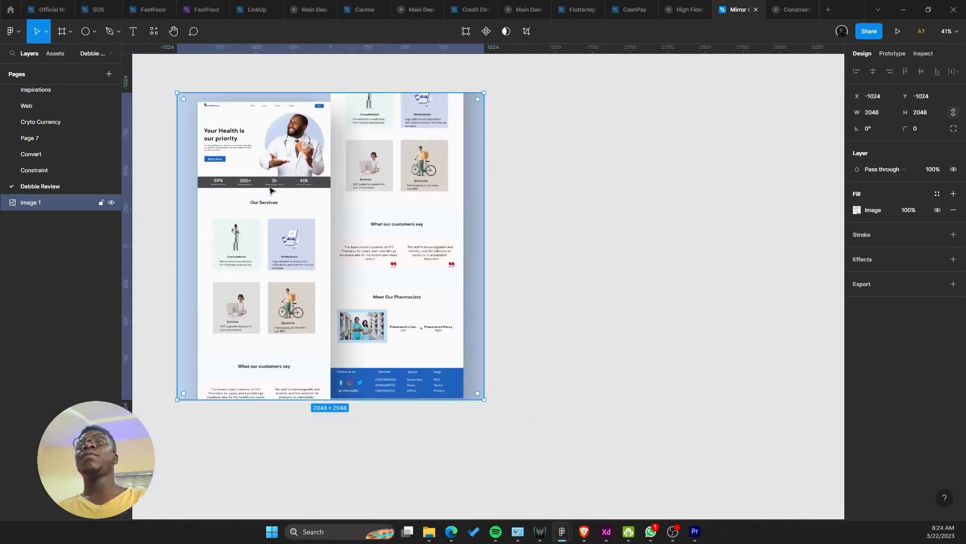
scroll(234, 140, up, 3)
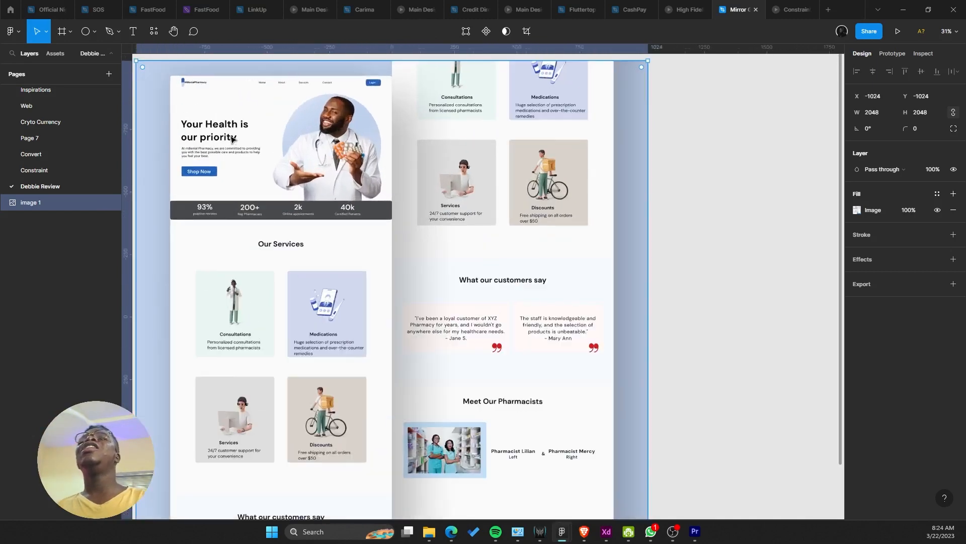
scroll(264, 200, down, 3)
key(f)
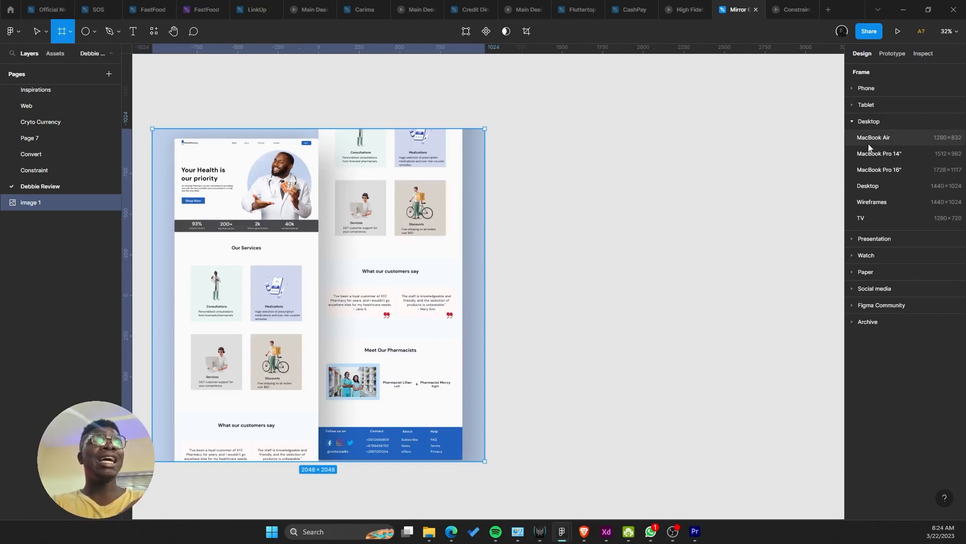
Step: Create a 1440×1024 Desktop frame beside the screenshot, snapping its top to the image's top
click(881, 184)
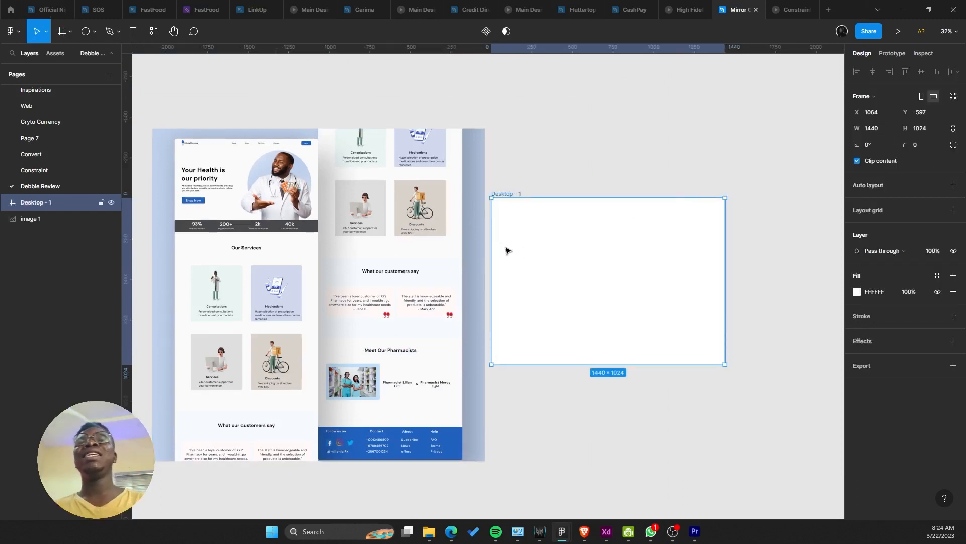
drag(507, 250, 537, 170)
click(484, 176)
click(516, 173)
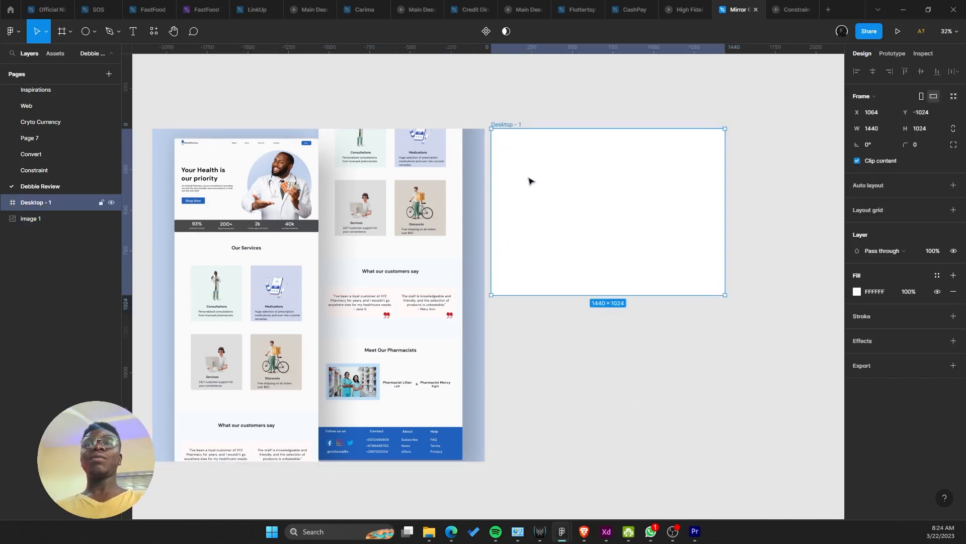
scroll(529, 201, left, 3)
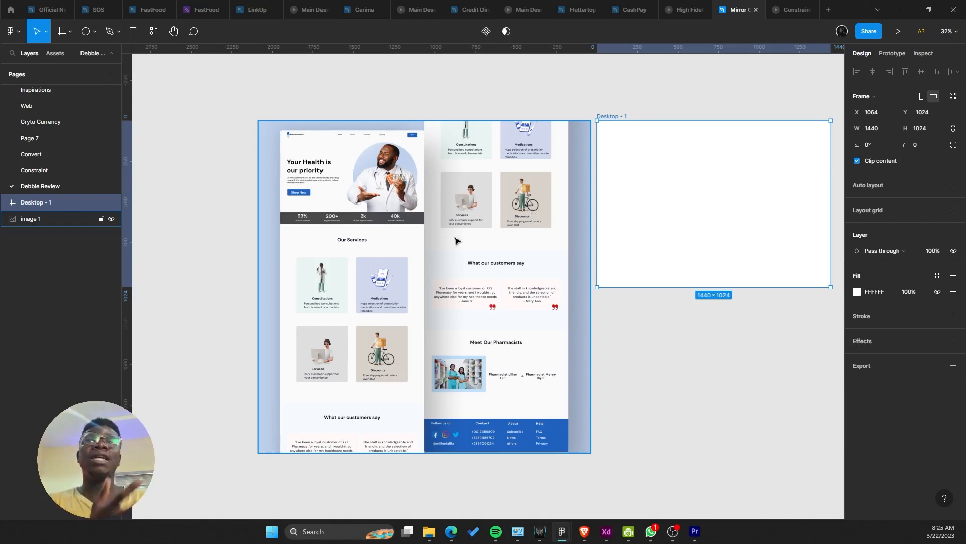
drag(430, 245, 403, 290)
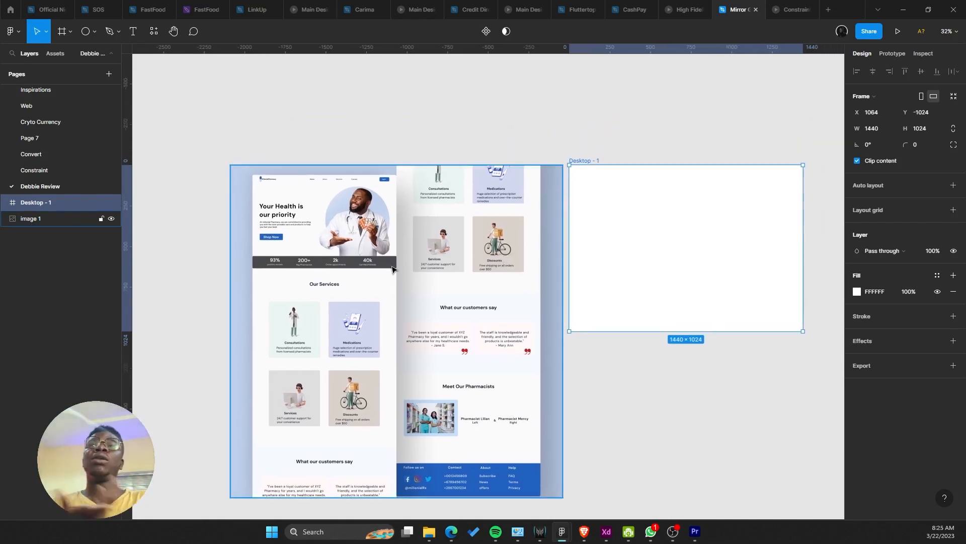
scroll(301, 262, up, 5)
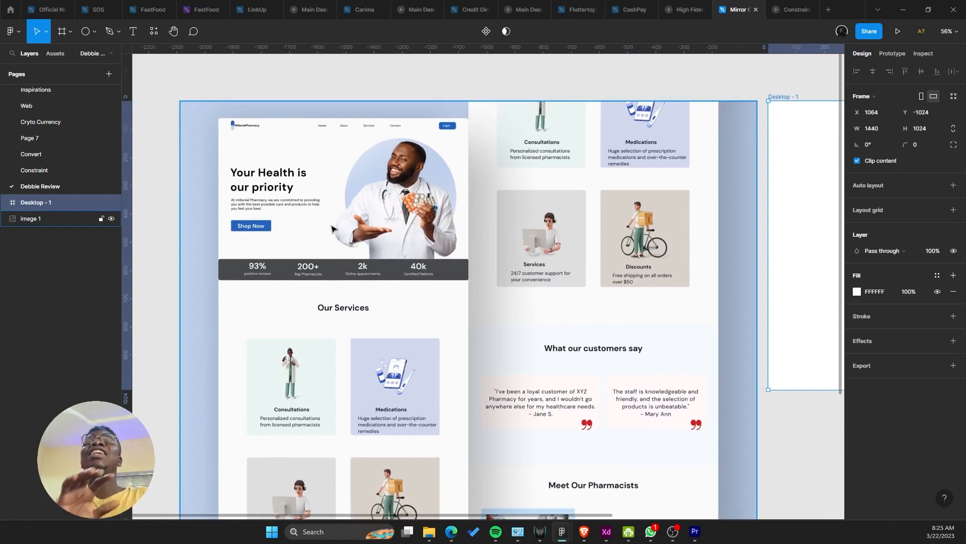
drag(332, 229, 336, 227)
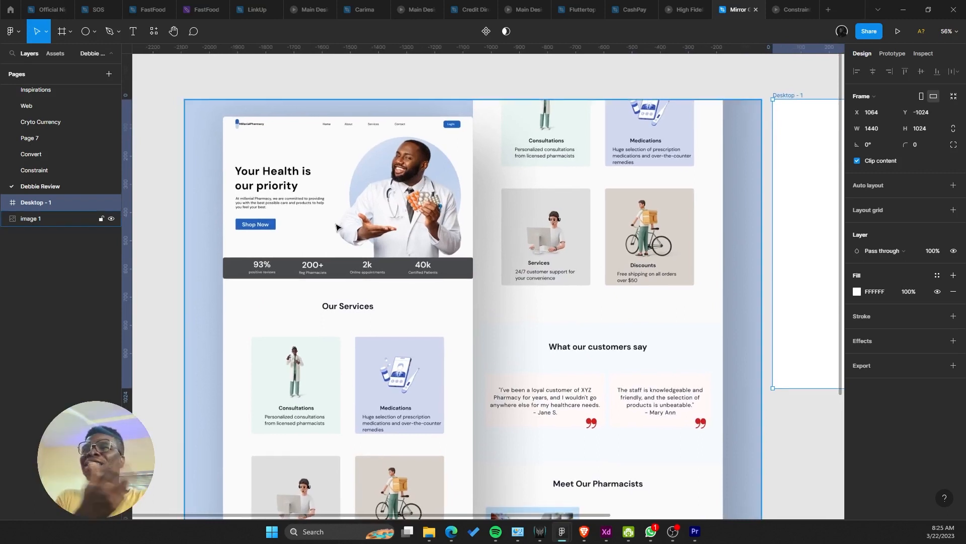
drag(347, 229, 381, 241)
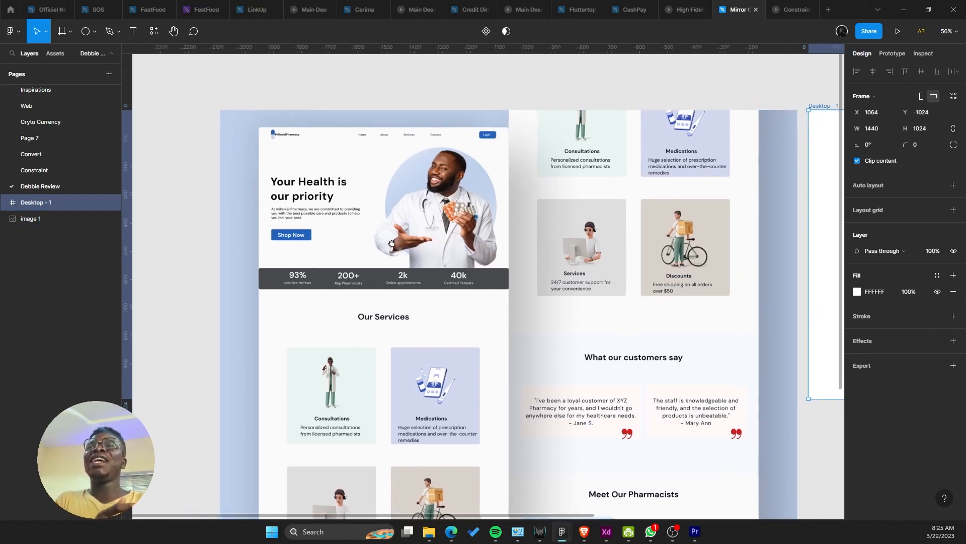
drag(472, 388, 403, 317)
scroll(453, 196, down, 2)
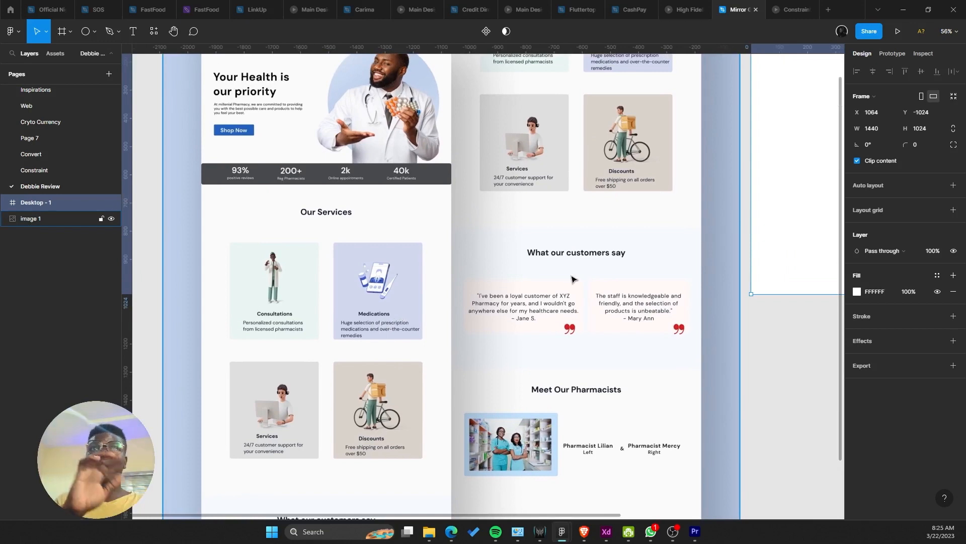
drag(565, 278, 519, 349)
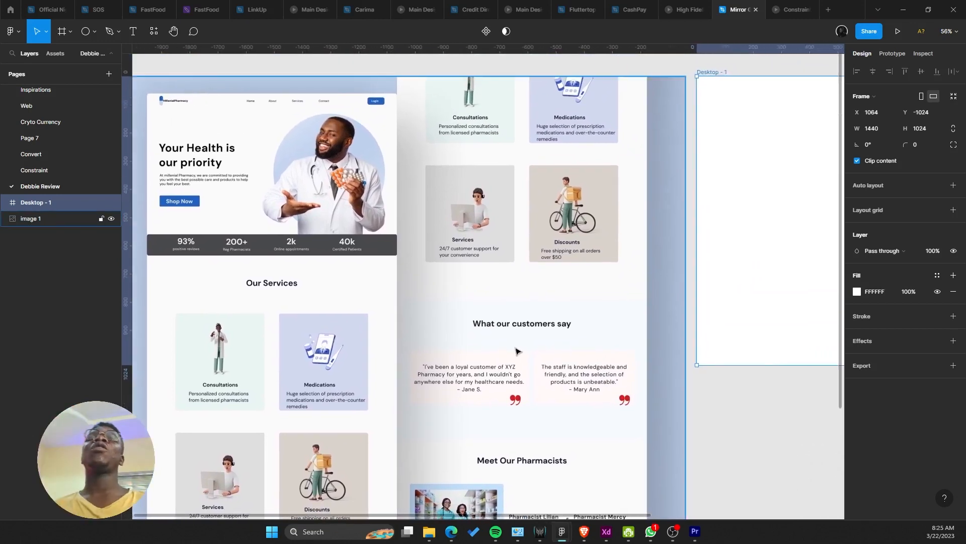
scroll(519, 351, down, 3)
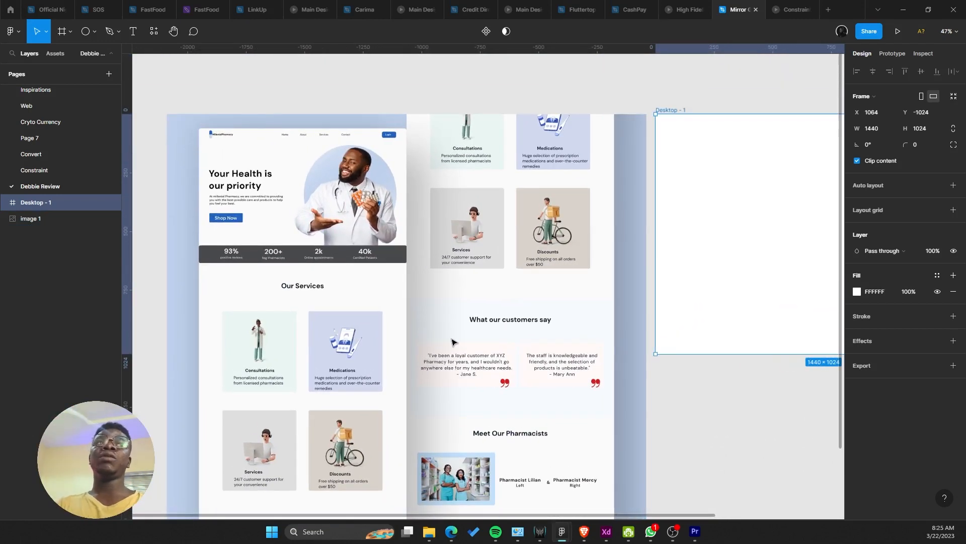
scroll(439, 294, down, 1)
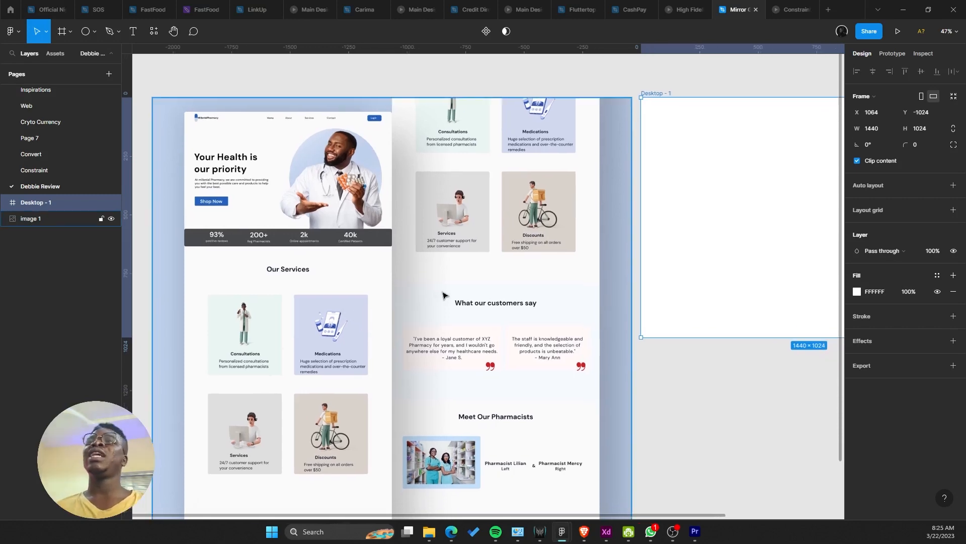
scroll(320, 252, up, 5)
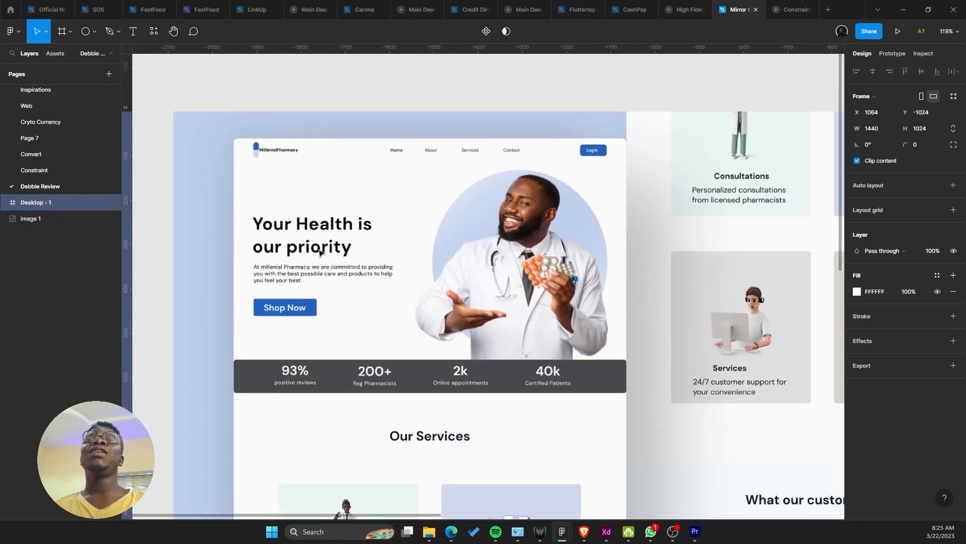
scroll(320, 252, right, 2)
scroll(176, 175, up, 2)
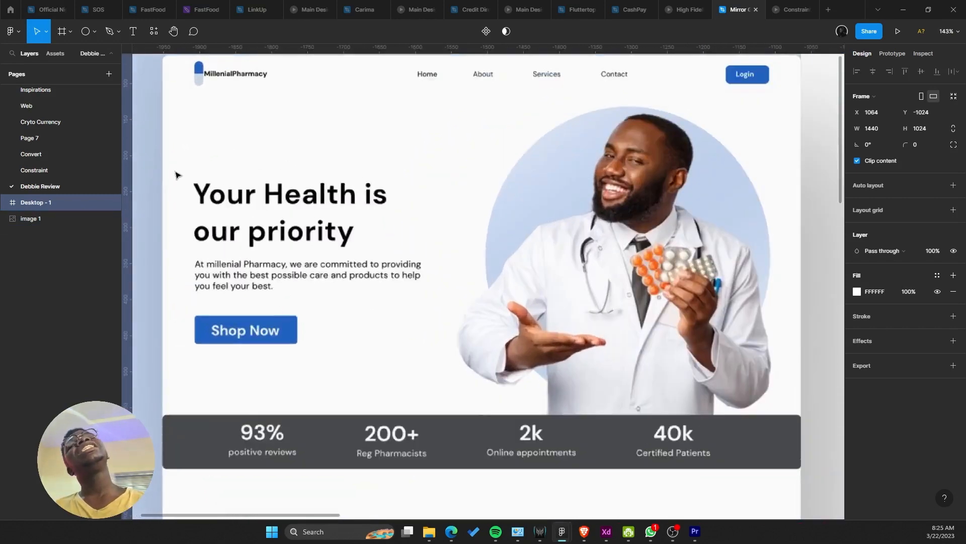
scroll(210, 194, up, 2)
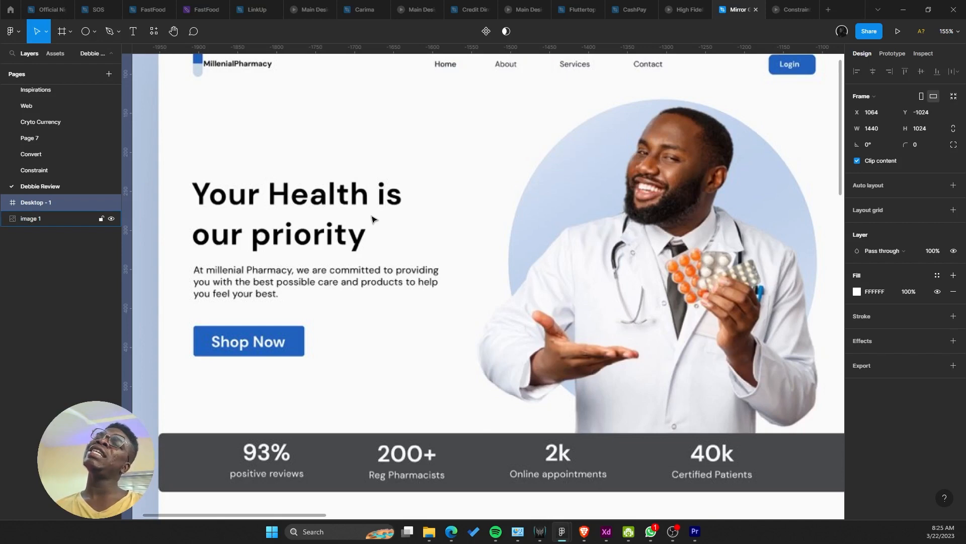
scroll(374, 218, down, 4)
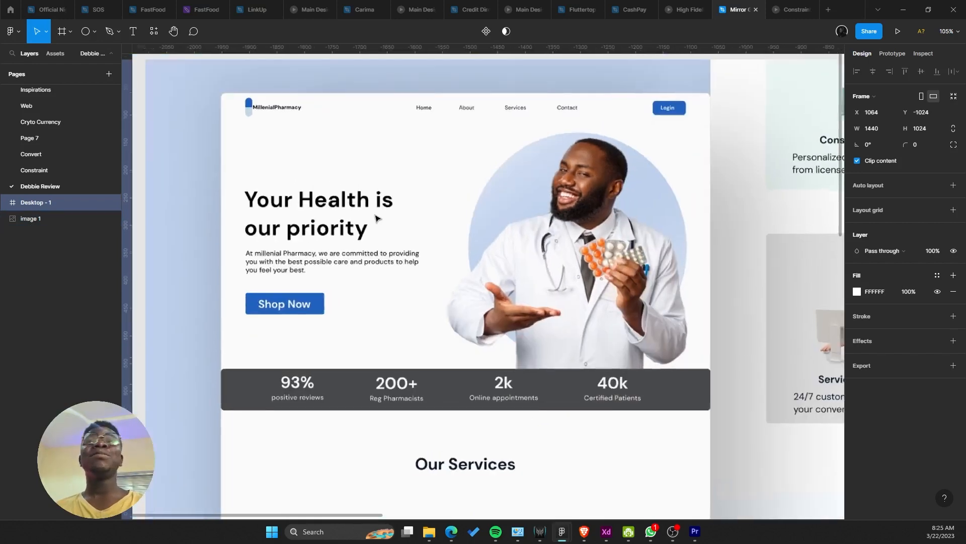
scroll(388, 217, down, 4)
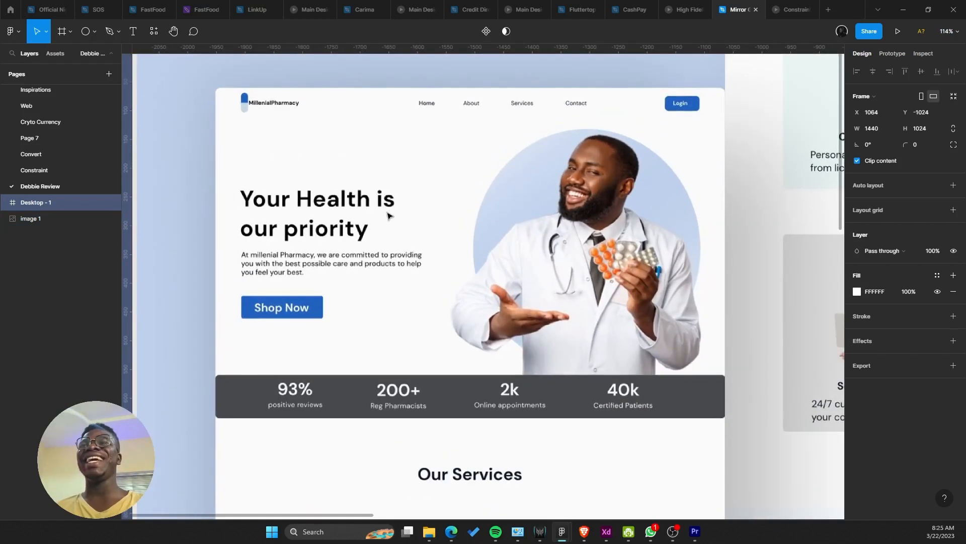
scroll(410, 227, down, 6)
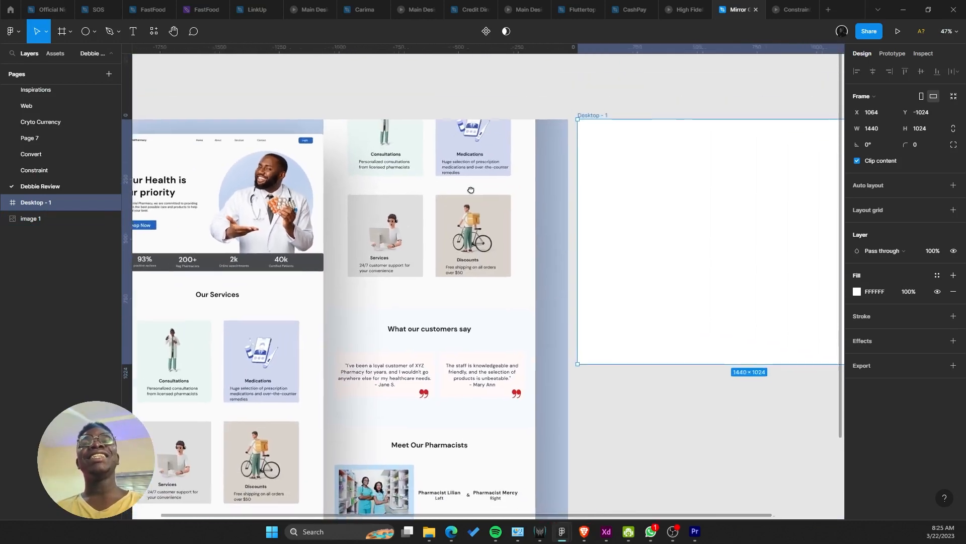
scroll(401, 221, up, 2)
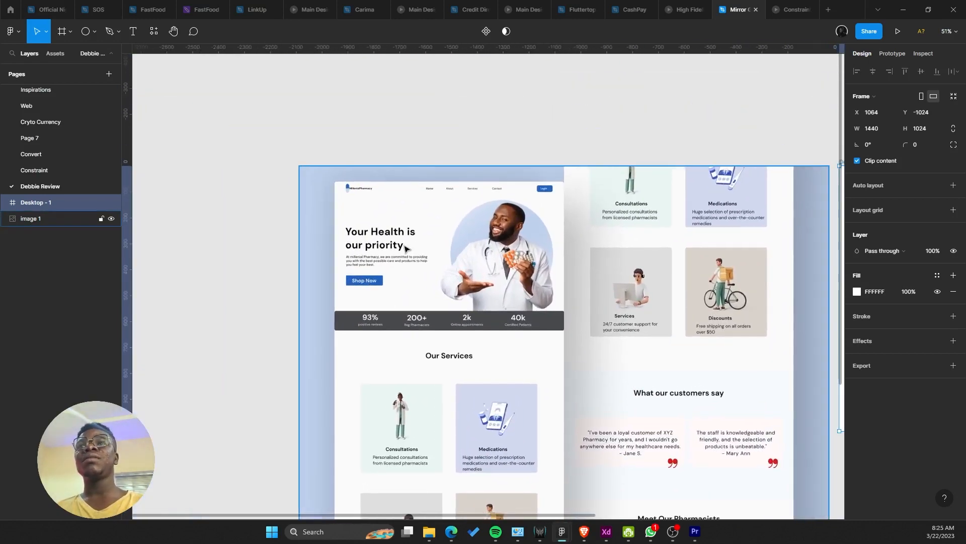
scroll(336, 221, down, 3)
scroll(392, 226, right, 3)
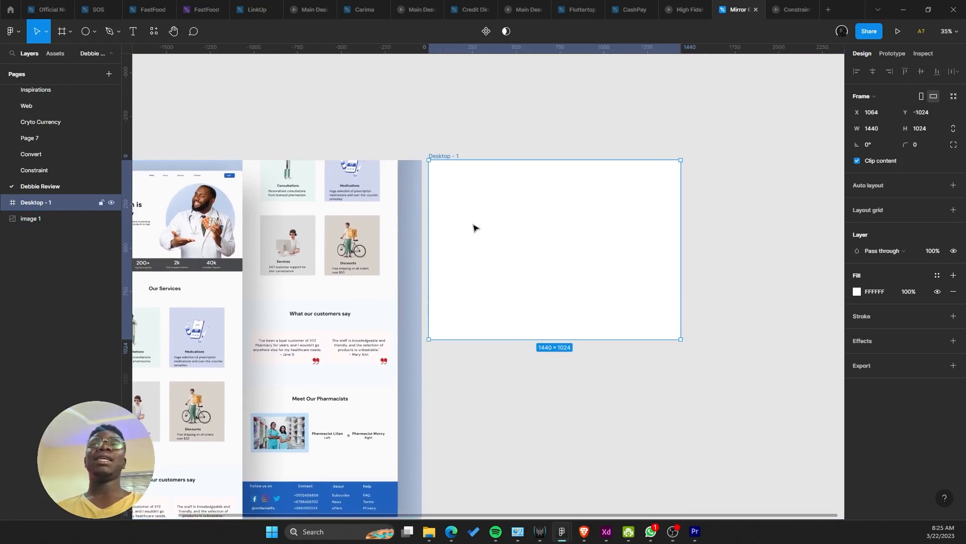
scroll(461, 402, up, 1)
click(455, 531)
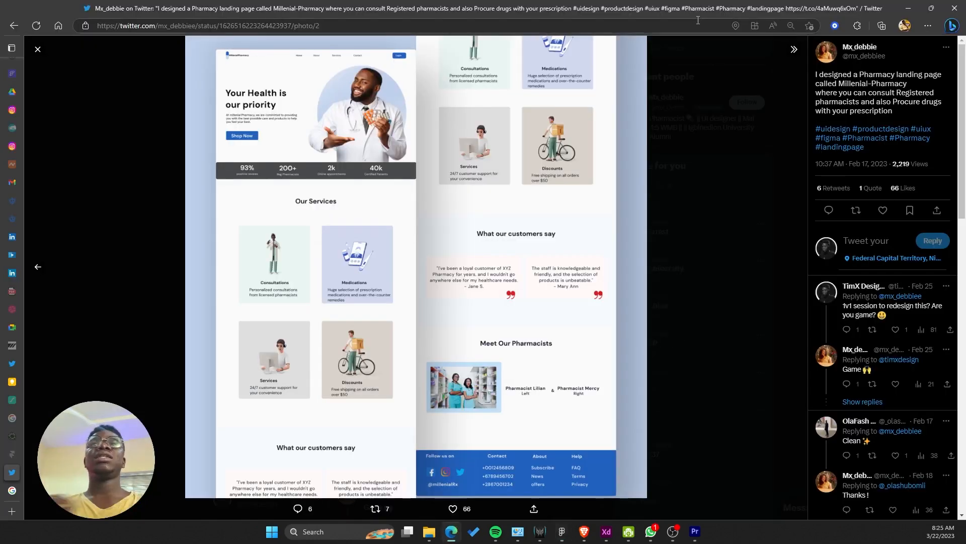
drag(552, 6, 0, 6)
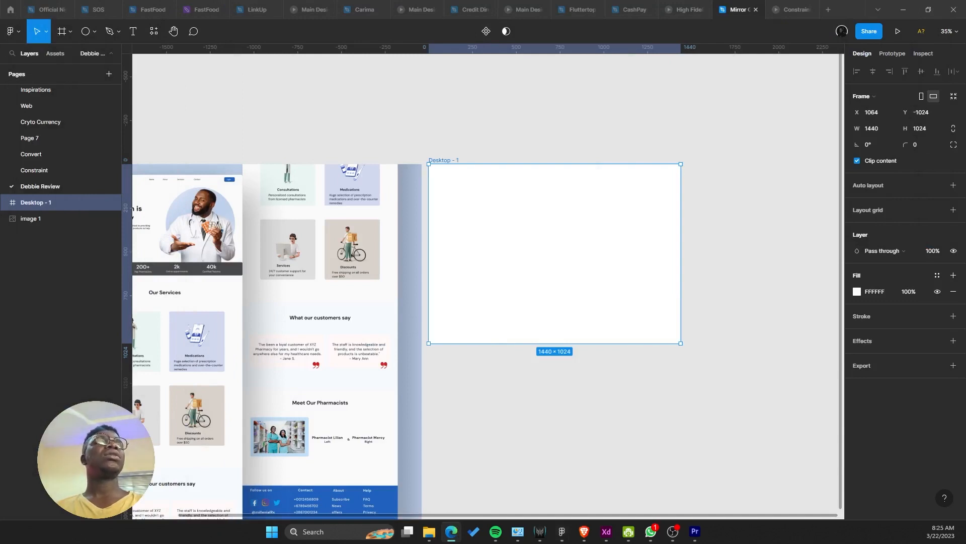
drag(314, 246, 431, 208)
scroll(506, 215, up, 1)
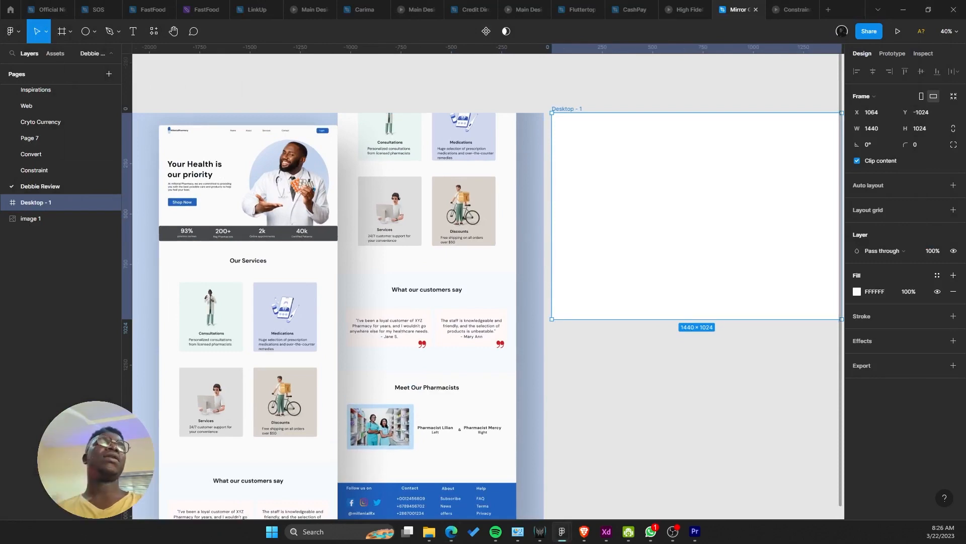
Step: Add a 24 px Whyte Inktrap Book headline 'Your Health is our priority' above the hero heading
scroll(520, 213, up, 1)
drag(255, 182, 602, 231)
scroll(601, 231, up, 3)
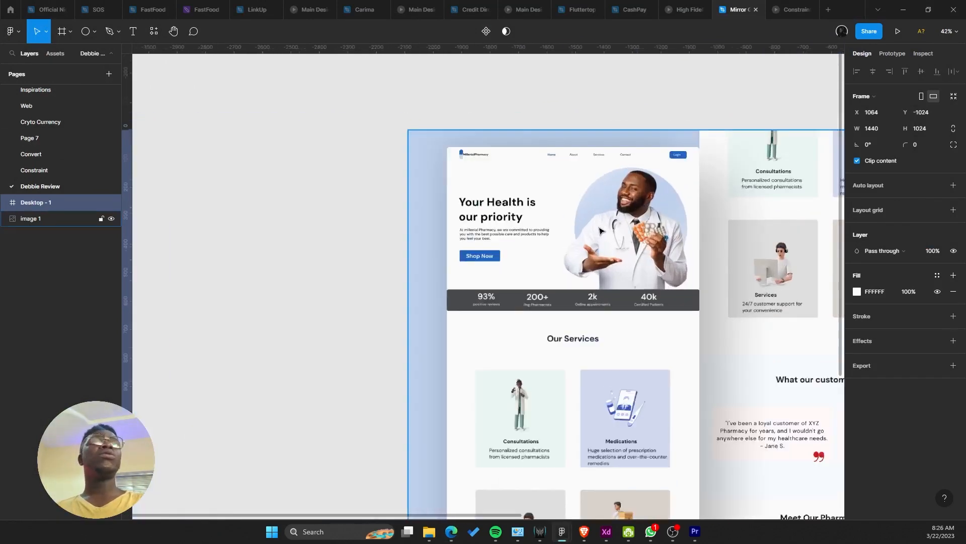
scroll(600, 231, up, 5)
key(t)
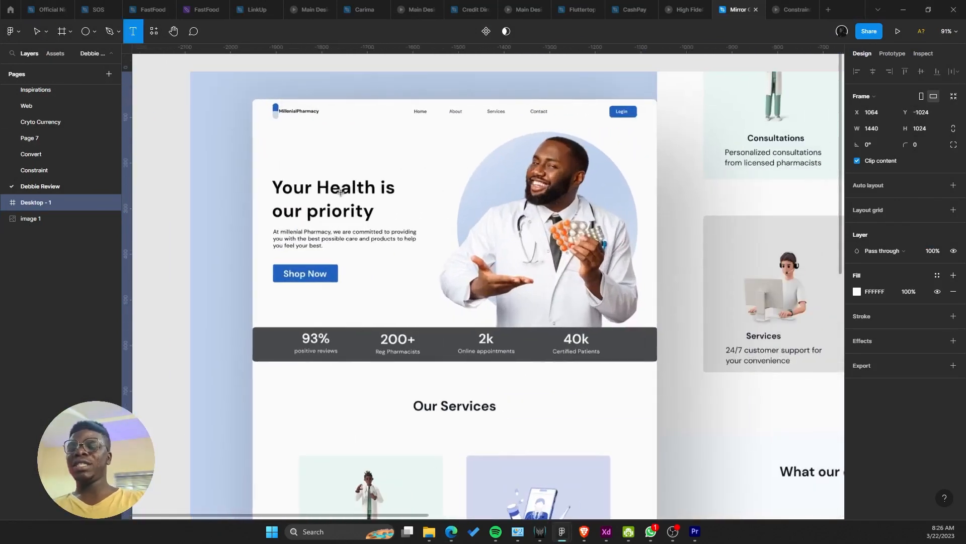
click(272, 146)
text(Y)
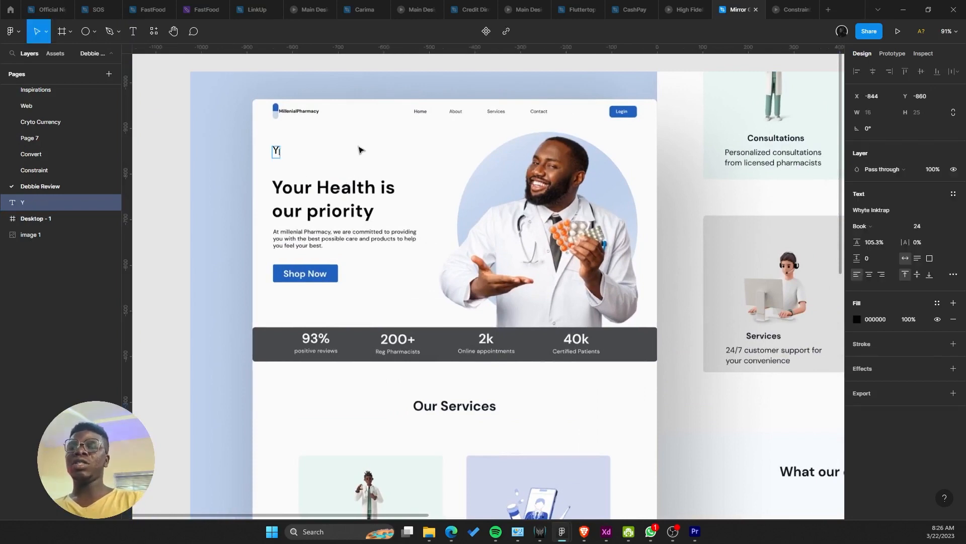
text(our Heal)
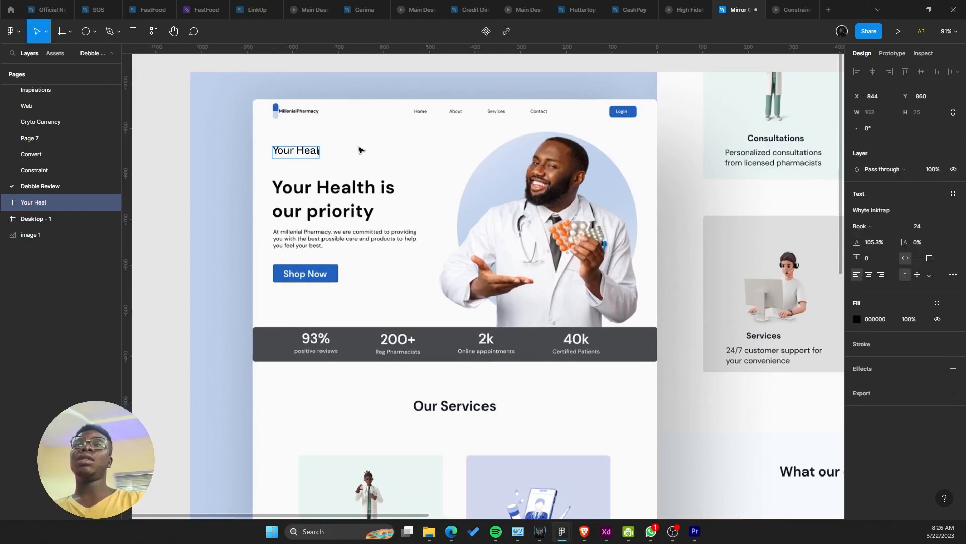
text(th is)
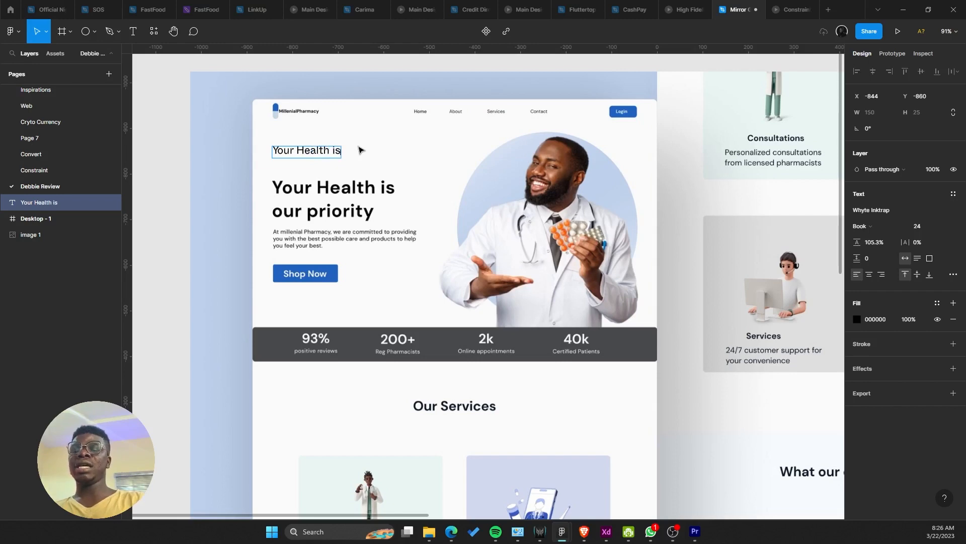
text( our prio)
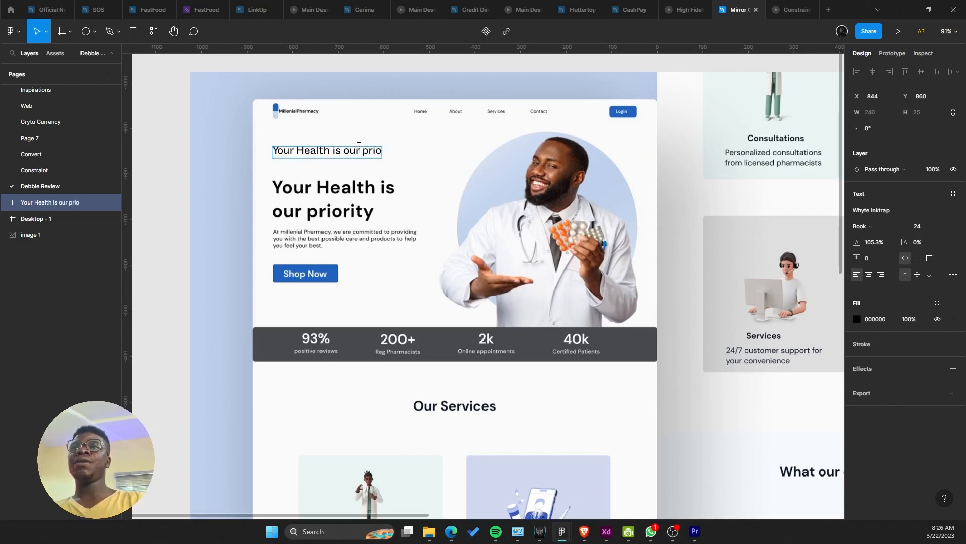
text(tiy)
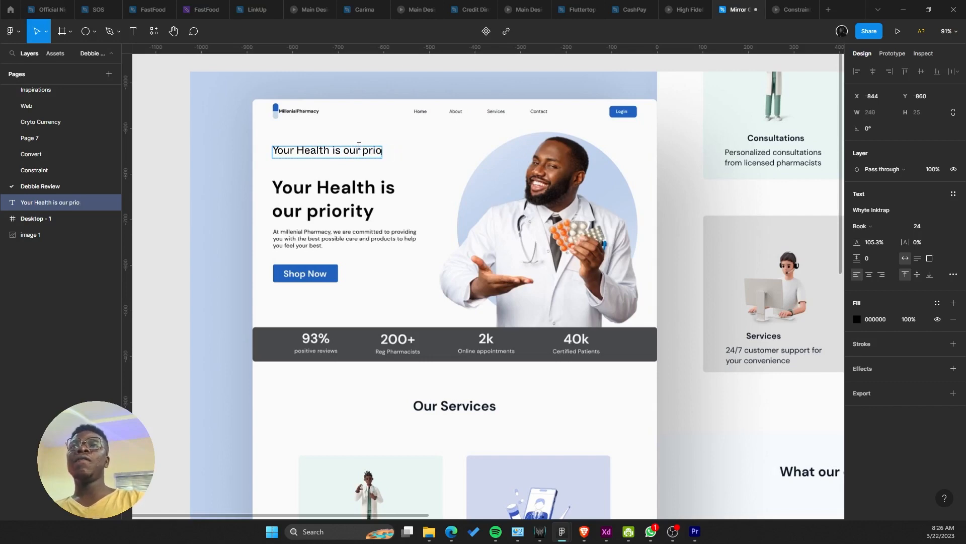
text(rity)
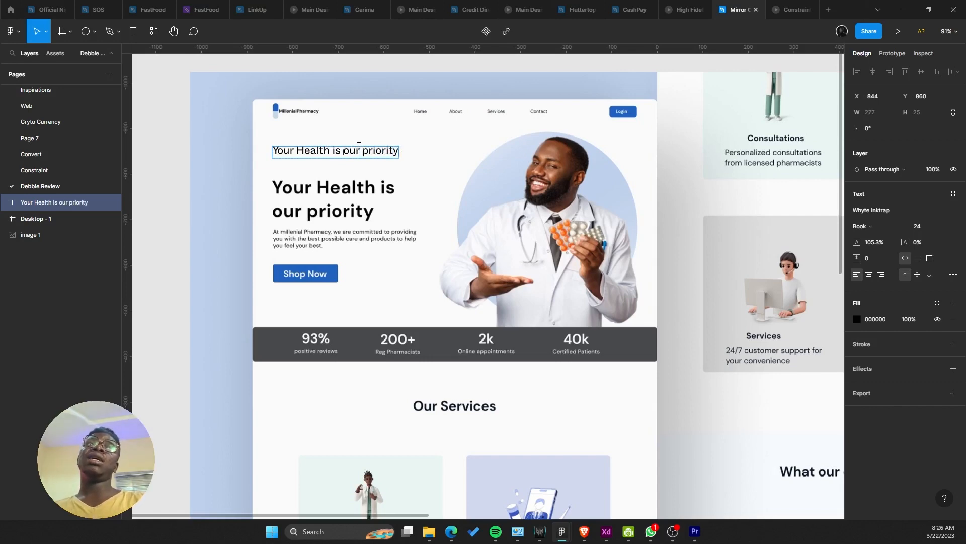
key(Return)
key(BackSpace)
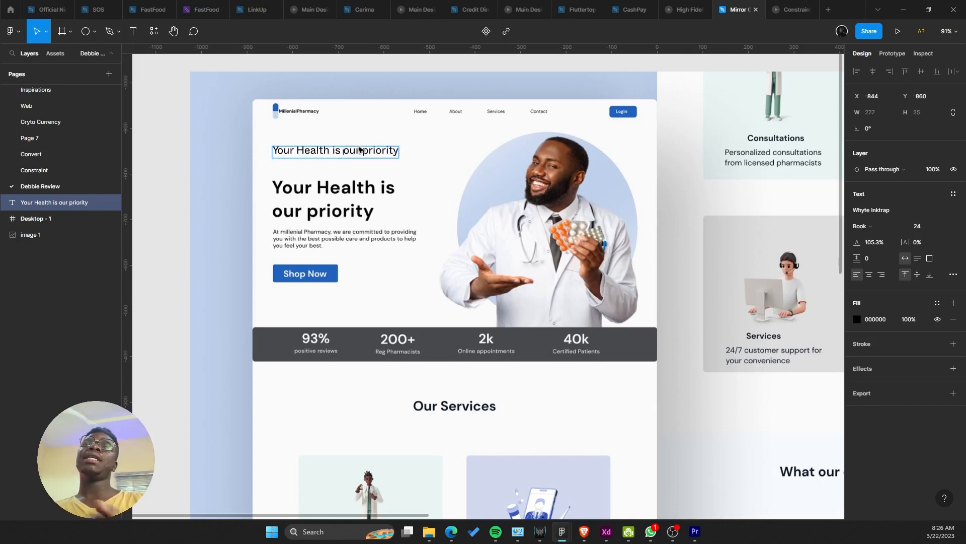
key(Escape)
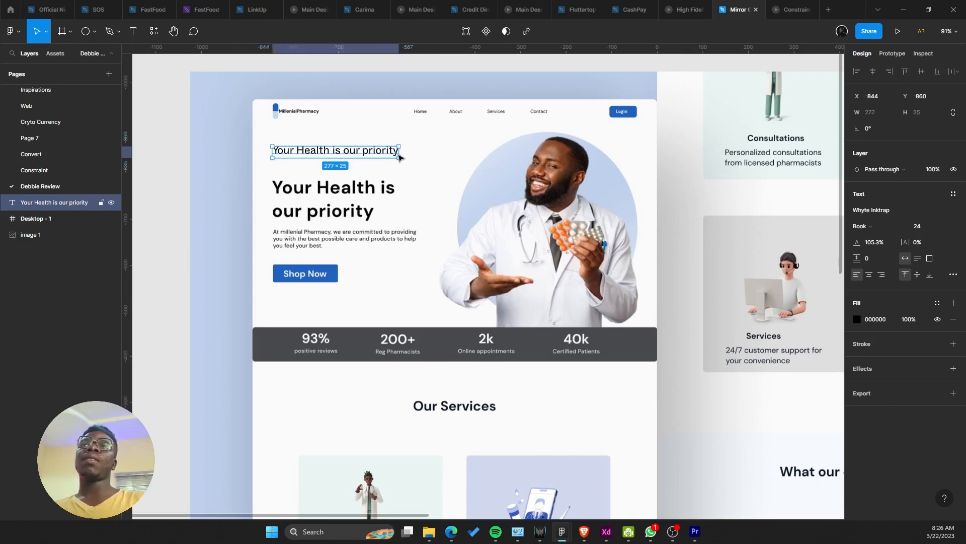
Step: Narrow the headline box to 176 px so it wraps, then drag it into Desktop - 1
drag(403, 151, 345, 139)
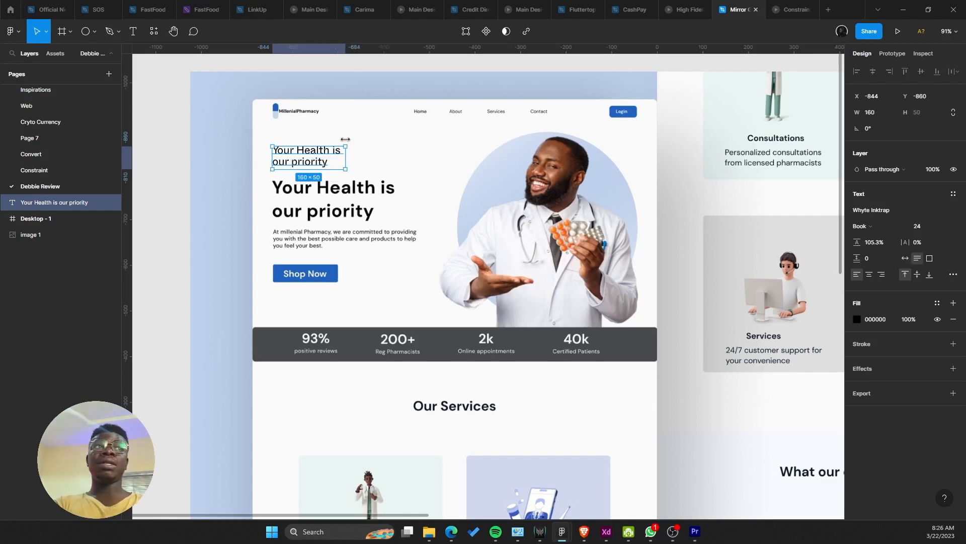
drag(345, 139, 352, 142)
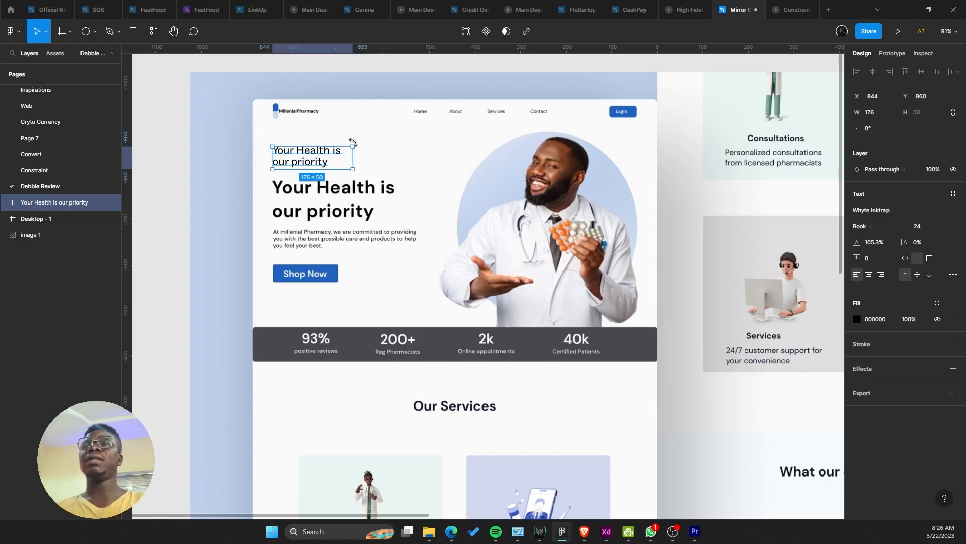
scroll(353, 143, down, 5)
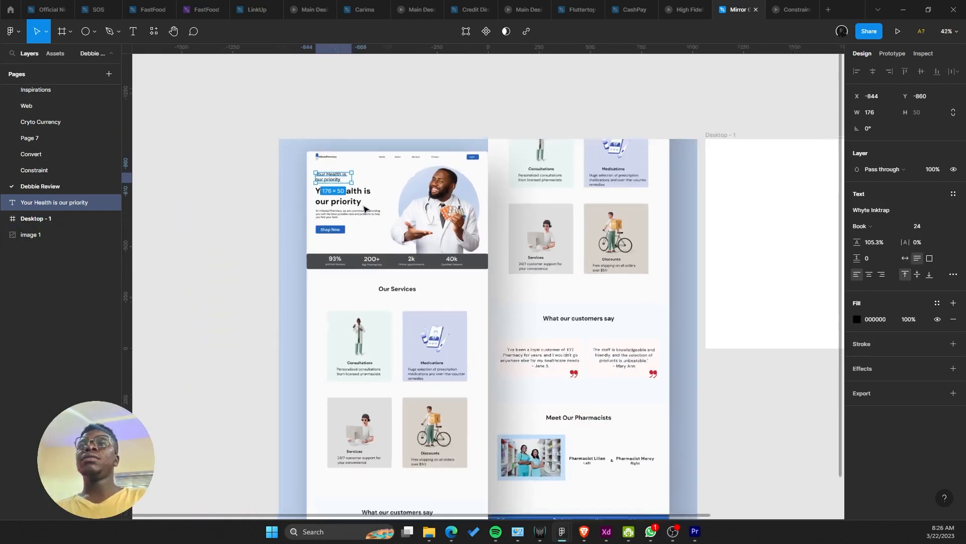
scroll(252, 175, up, 3)
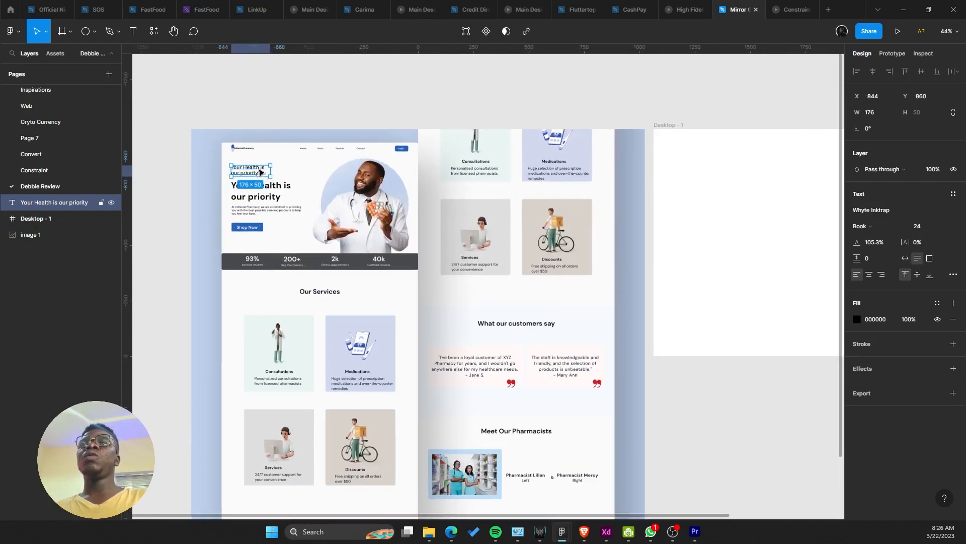
drag(252, 174, 745, 198)
scroll(201, 211, up, 5)
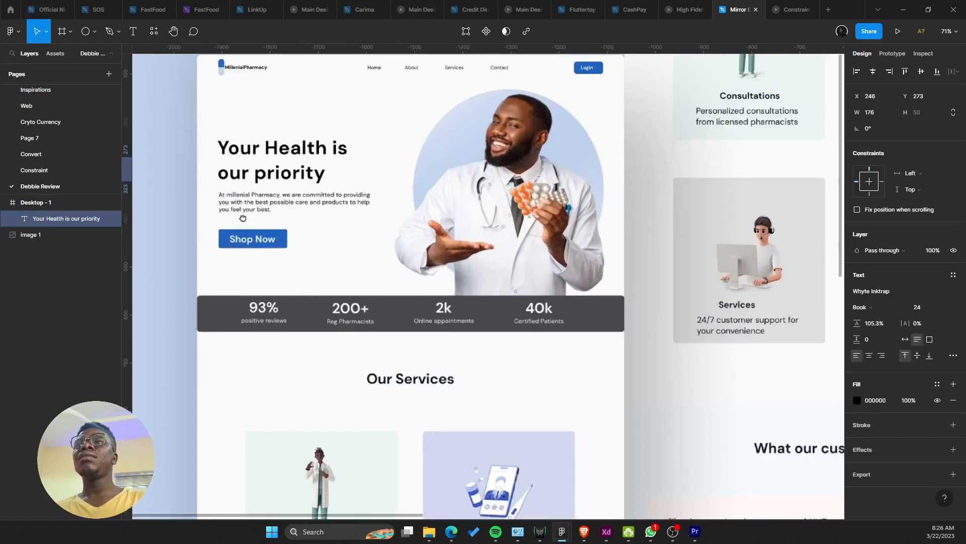
scroll(309, 233, up, 3)
Step: Add a text layer reading 'At millenial Pharmacy, we are committed to providing you' below the headline
key(t)
click(275, 168)
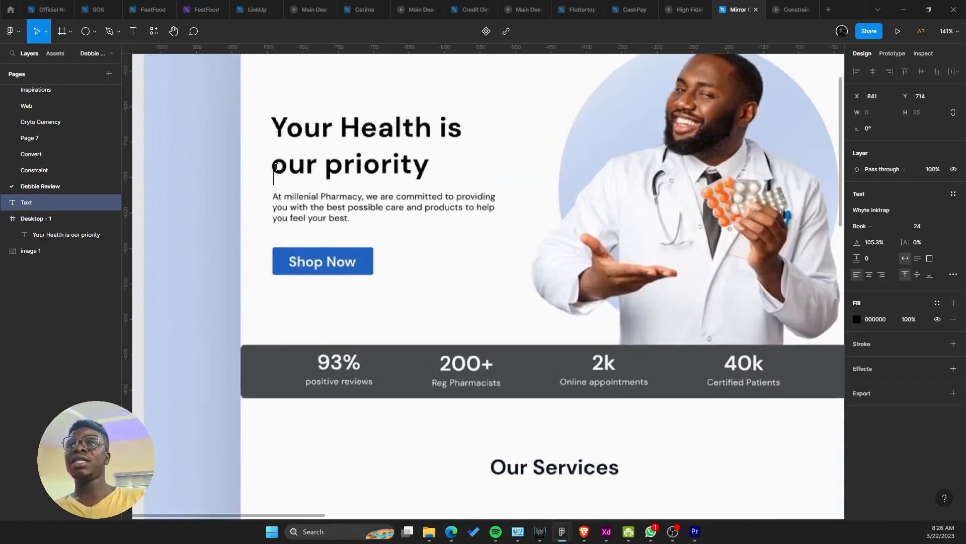
text(At mill)
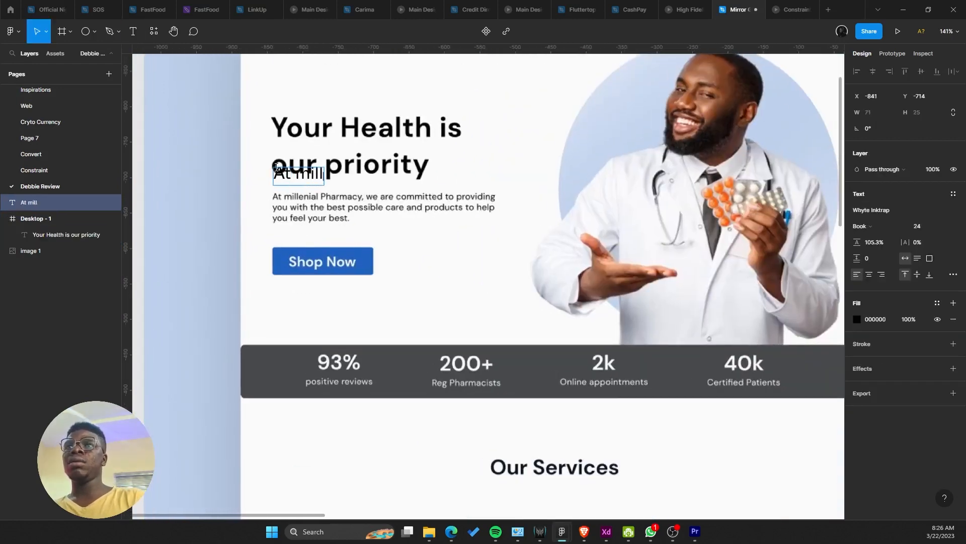
text(enial Par)
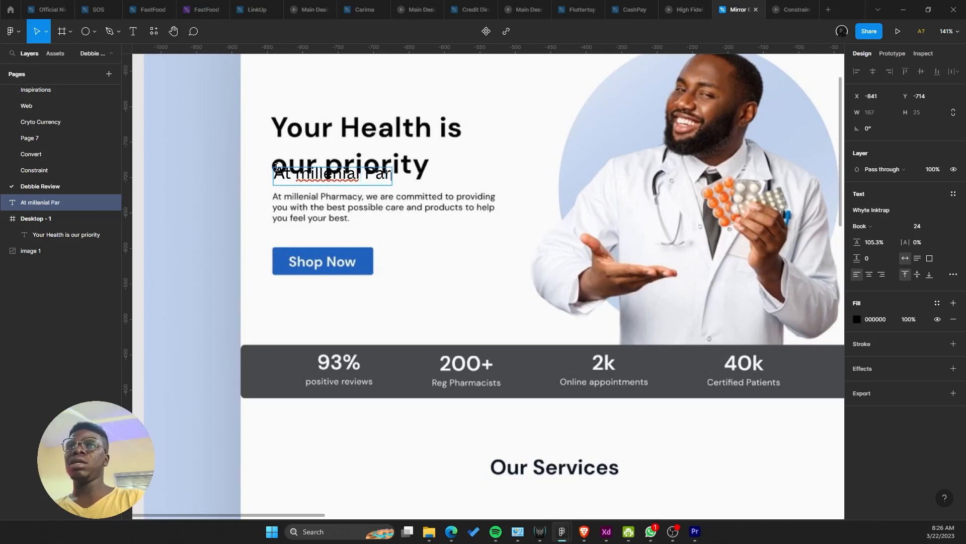
text(macy)
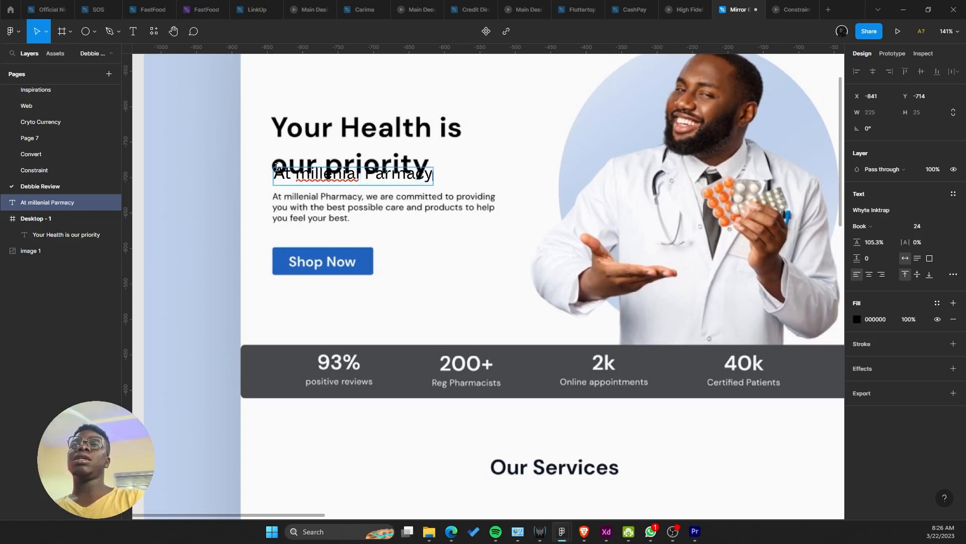
key(BackSpace)
key(BackSpace)
key(BackSpace)
key(BackSpace)
key(BackSpace)
key(BackSpace)
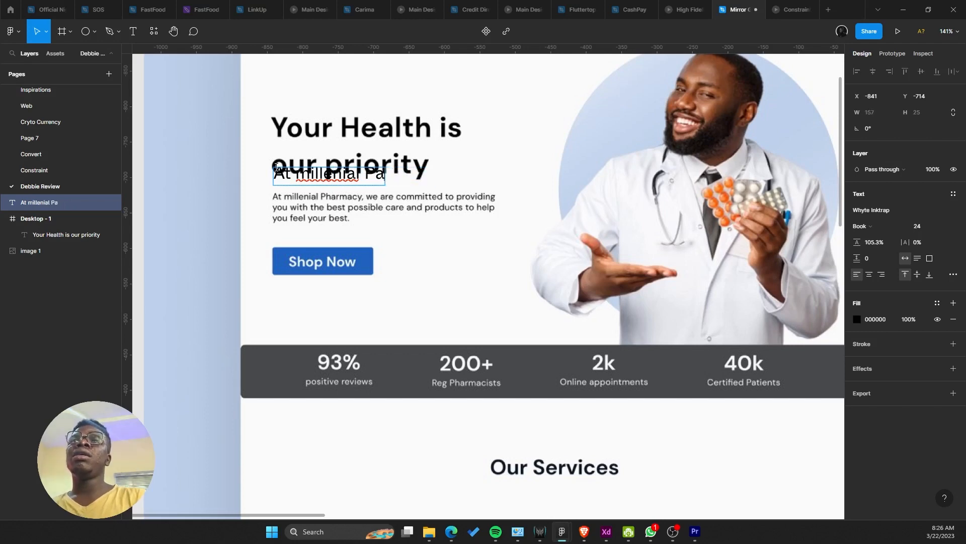
text(harm)
text(acy)
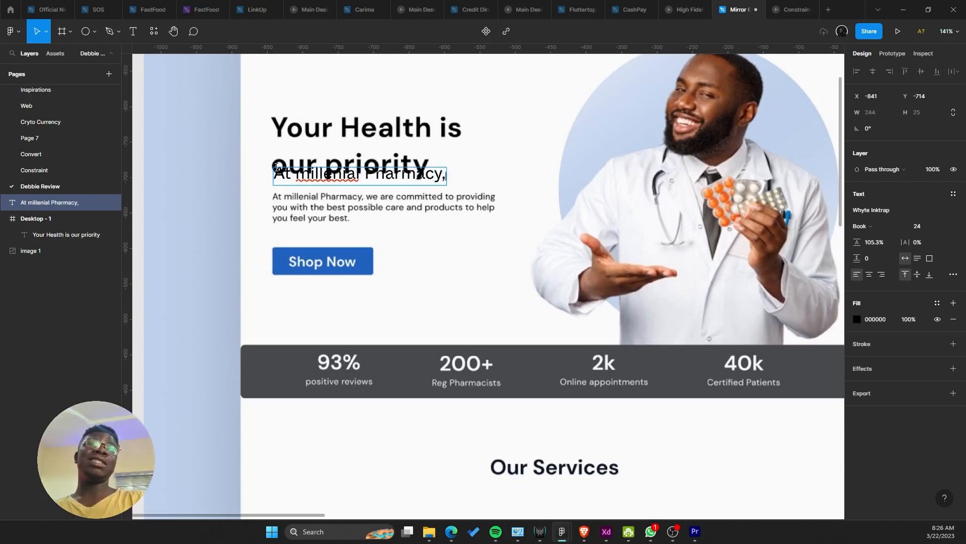
text(, we are c)
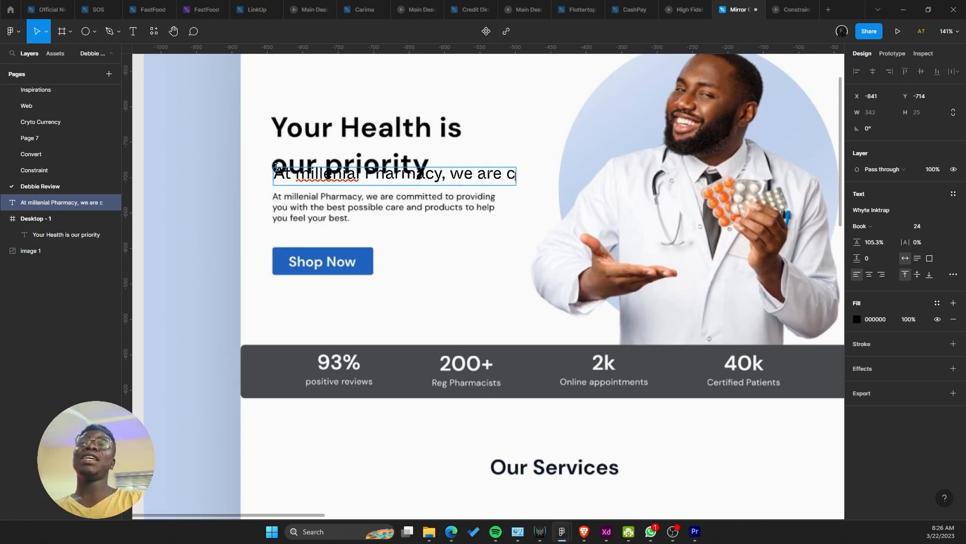
text(ommitted)
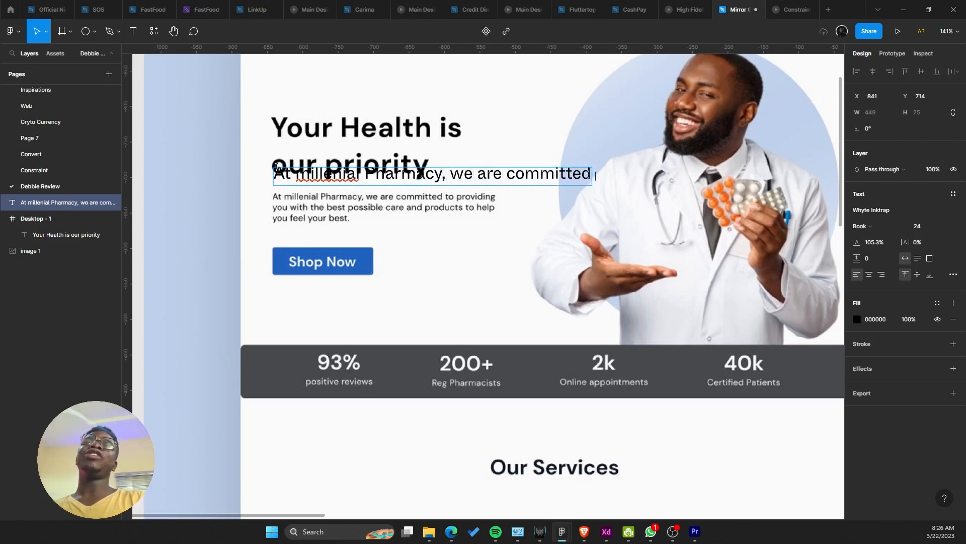
text( to pro)
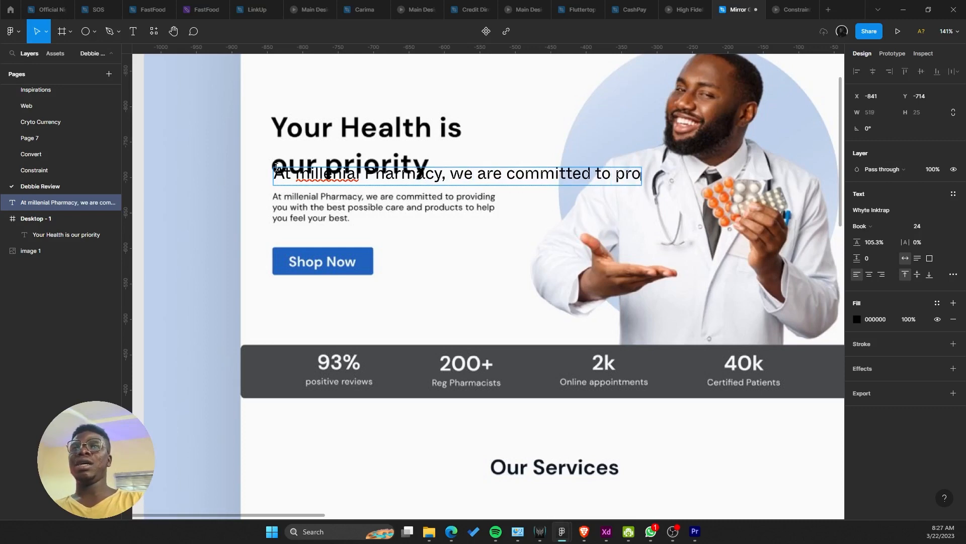
text(viding )
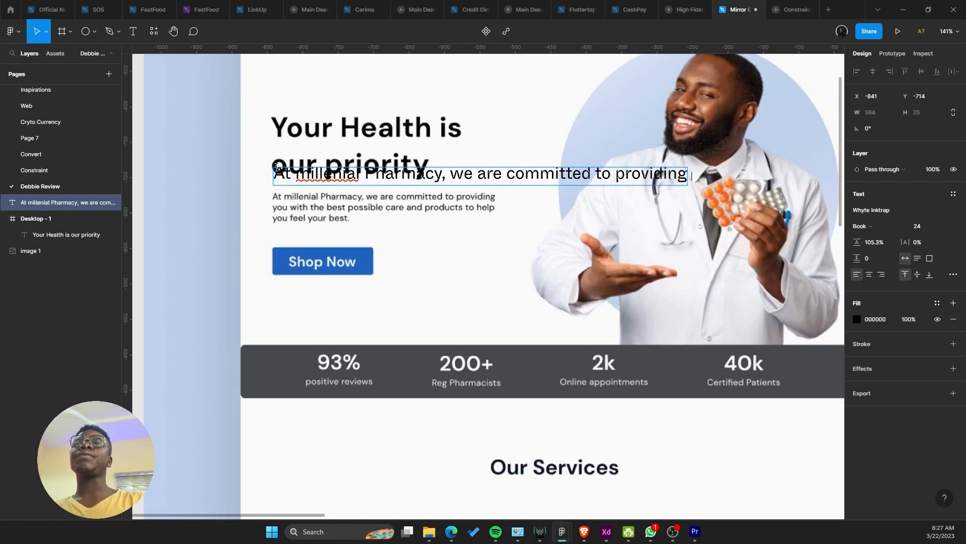
text(you)
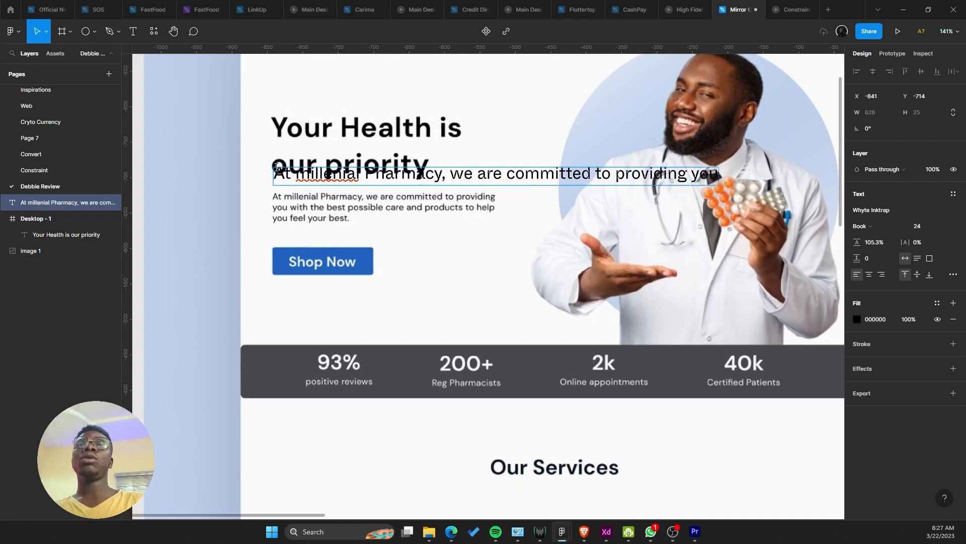
key(Escape)
Step: Set the intro sentence's font size to 16
click(939, 226)
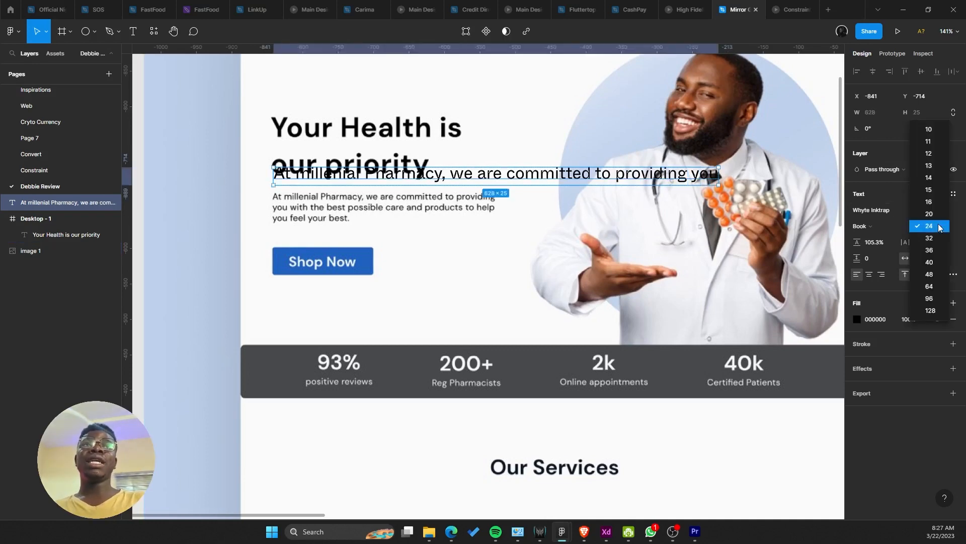
click(929, 202)
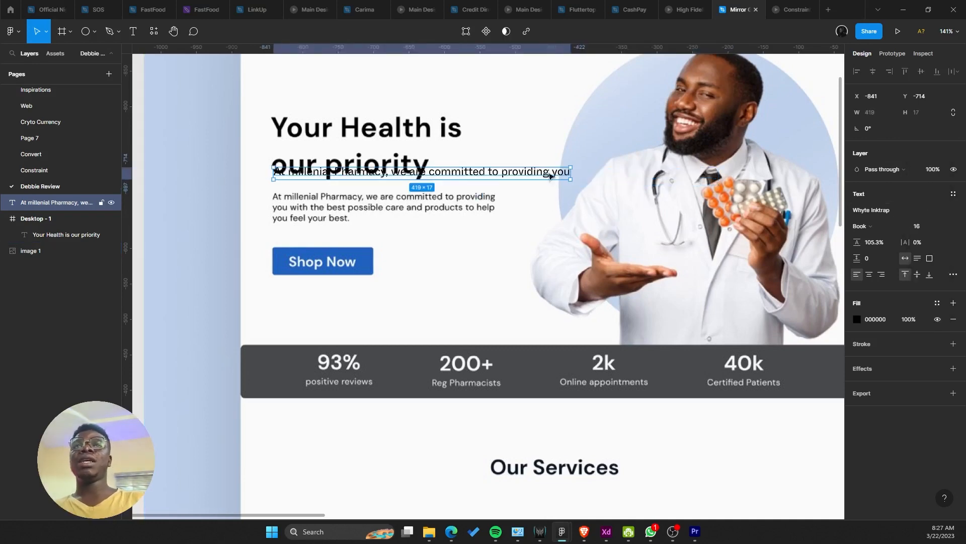
drag(567, 174, 572, 193)
key(ctrl+z)
key(ctrl+z)
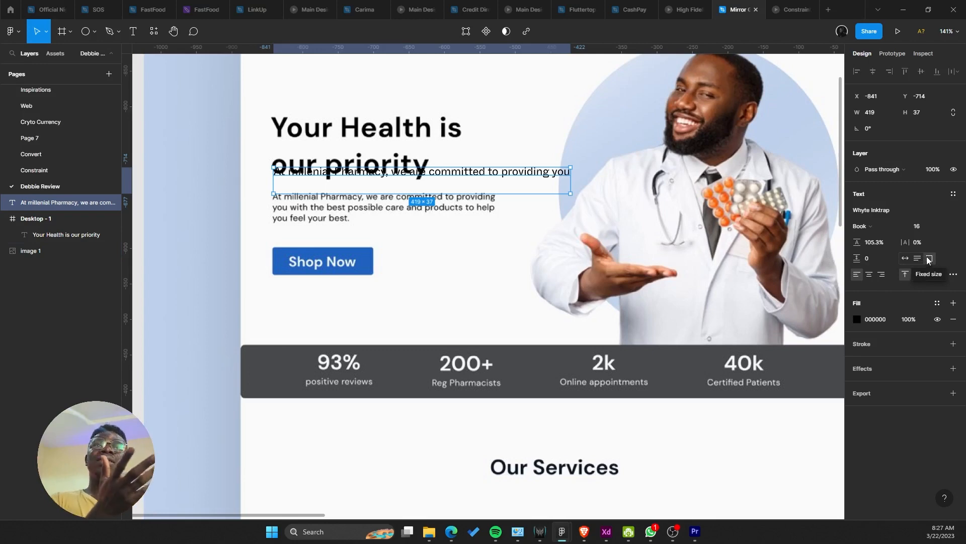
Step: Continue the sentence with 'with the best possible care and products…'
double_click(562, 178)
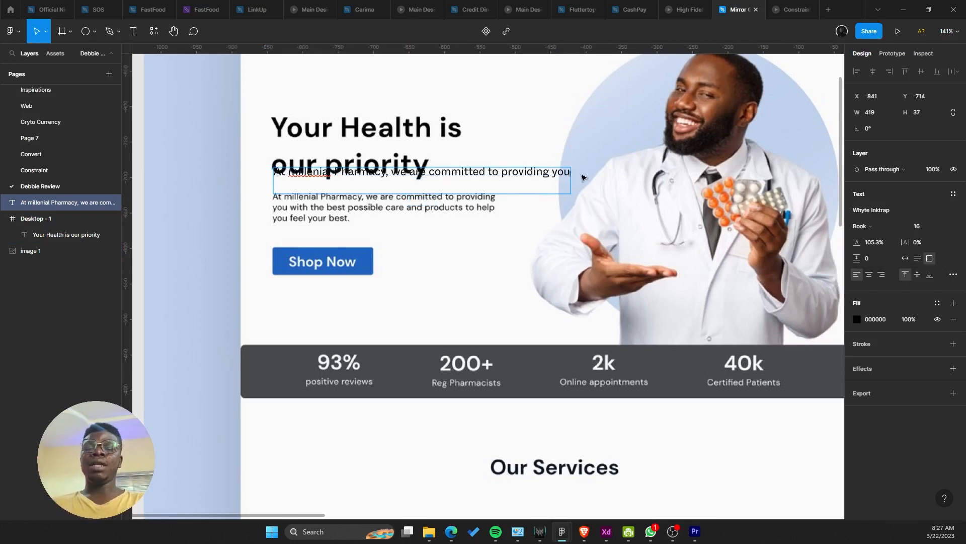
text(dfgdfgdfgdfg)
key(ctrl+z)
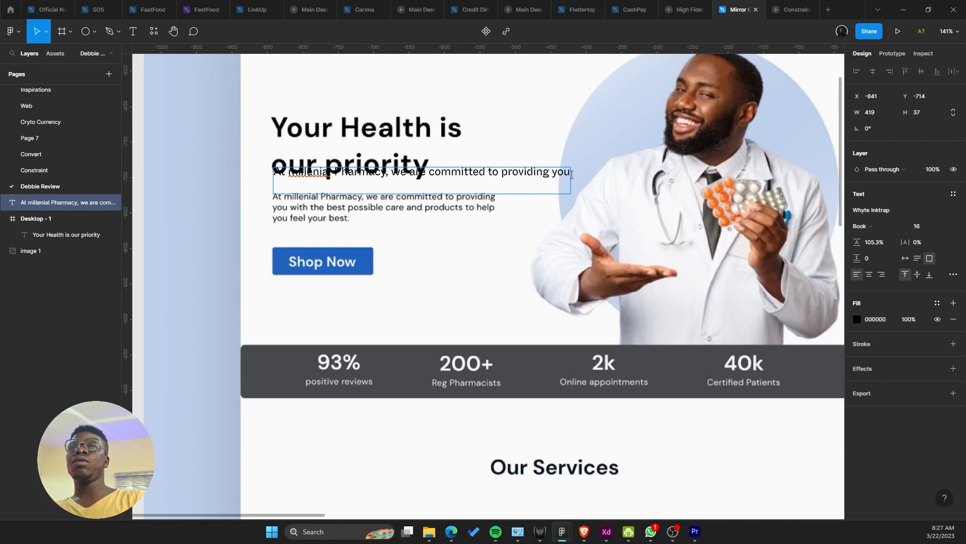
text(with the best possible care and products to help you fell)
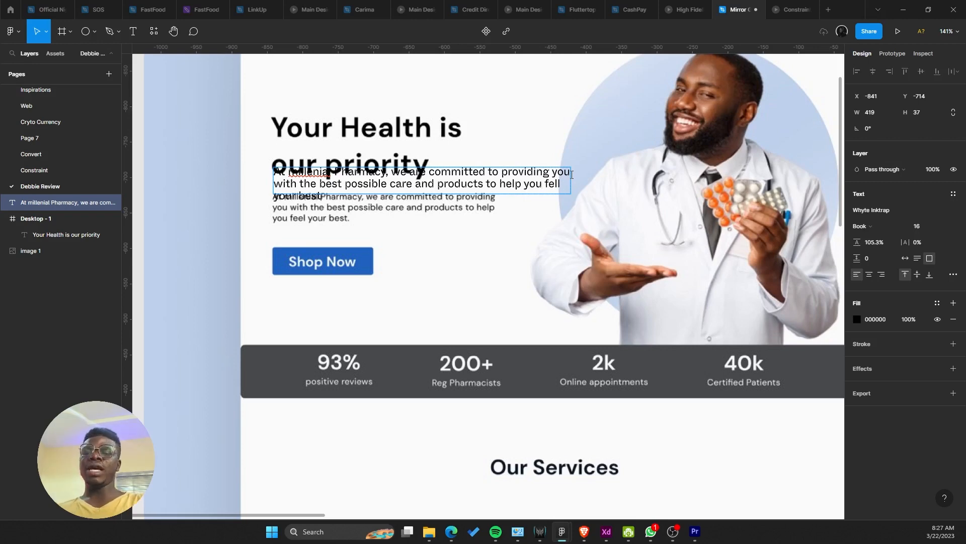
Step: Move the intro paragraph into the Desktop - 1 frame
scroll(439, 228, down, 6)
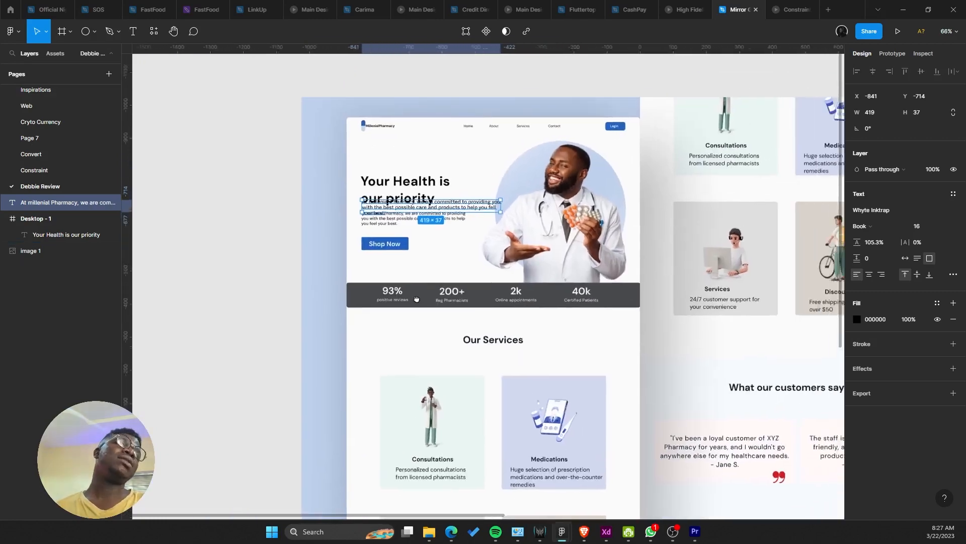
scroll(416, 299, down, 3)
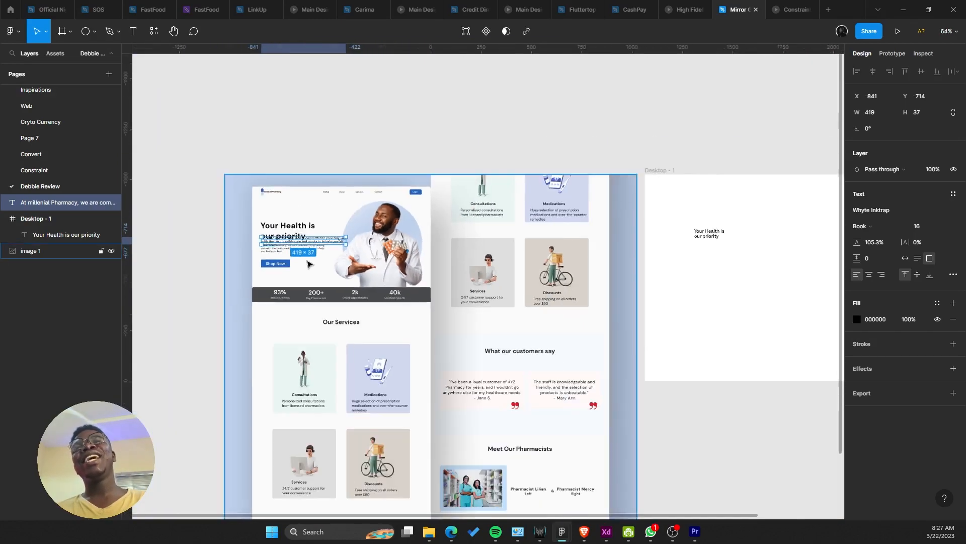
drag(313, 241, 711, 250)
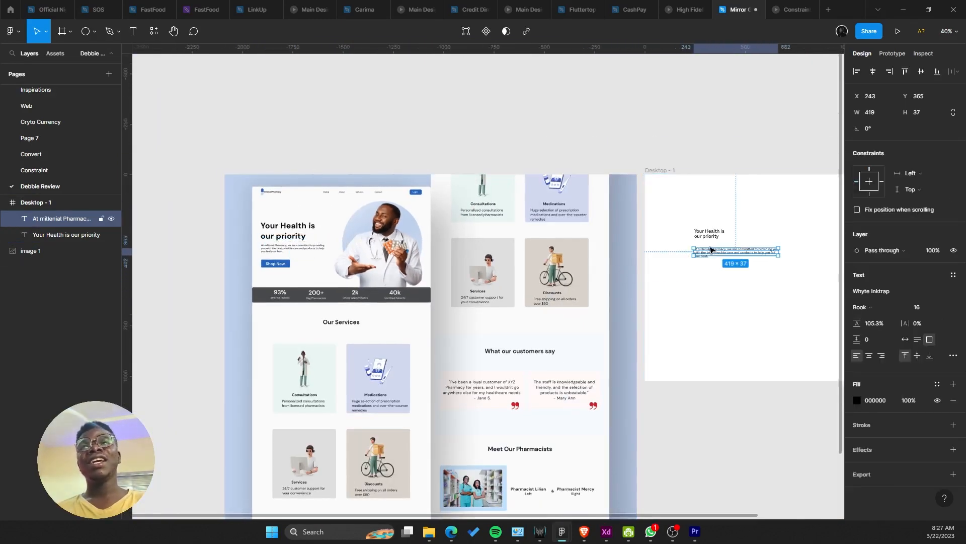
scroll(303, 230, up, 5)
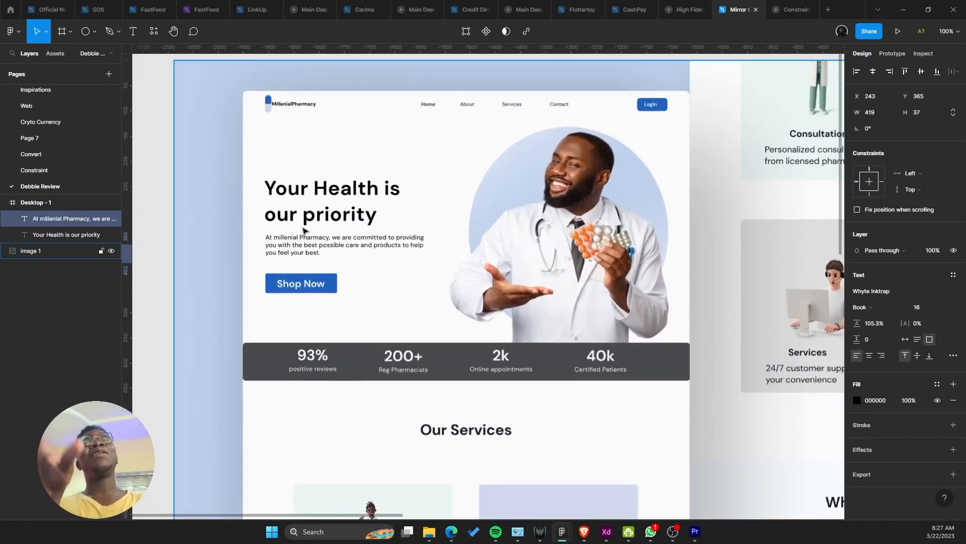
scroll(304, 231, down, 4)
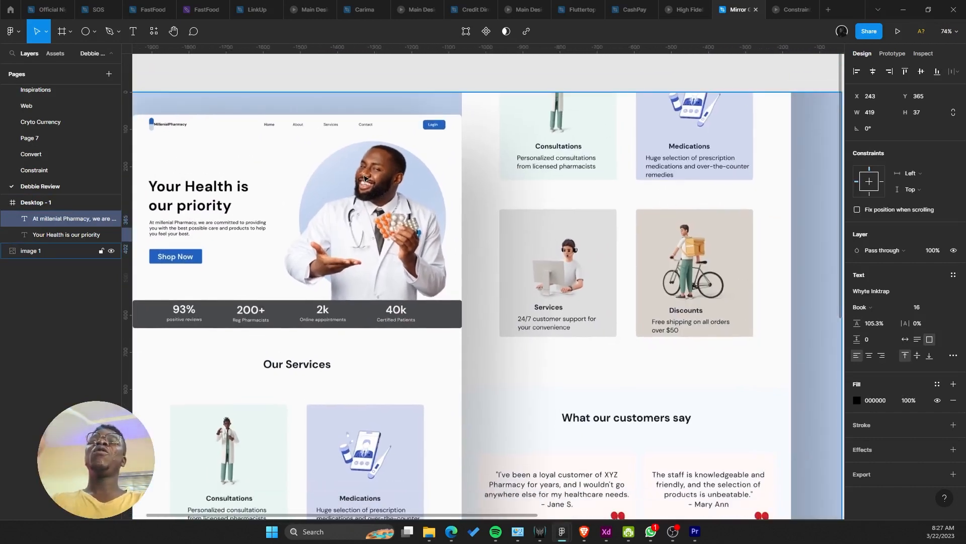
Step: Duplicate the paragraph near the frame's top as a single auto-width line for editing
drag(366, 179, 295, 188)
drag(369, 201, 256, 222)
scroll(255, 221, right, 5)
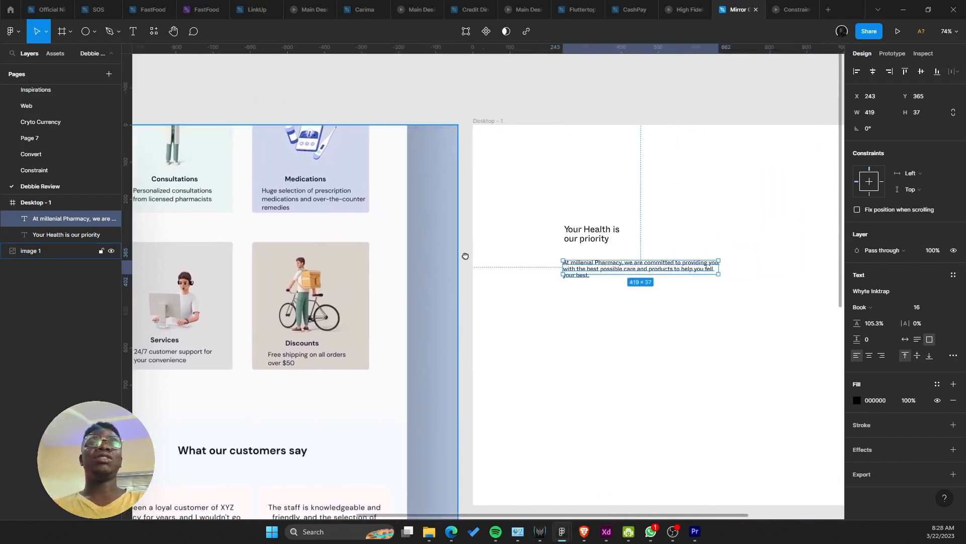
drag(566, 288, 563, 179)
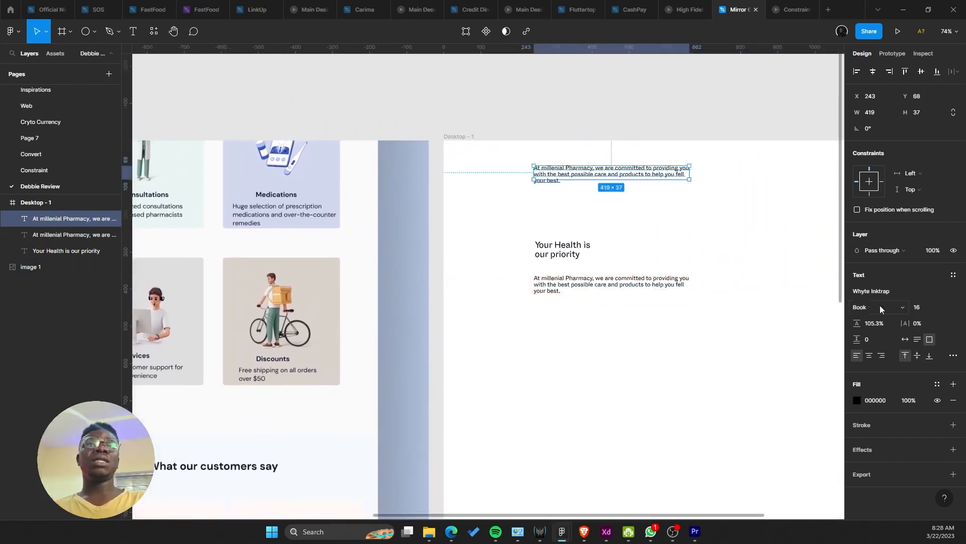
click(904, 339)
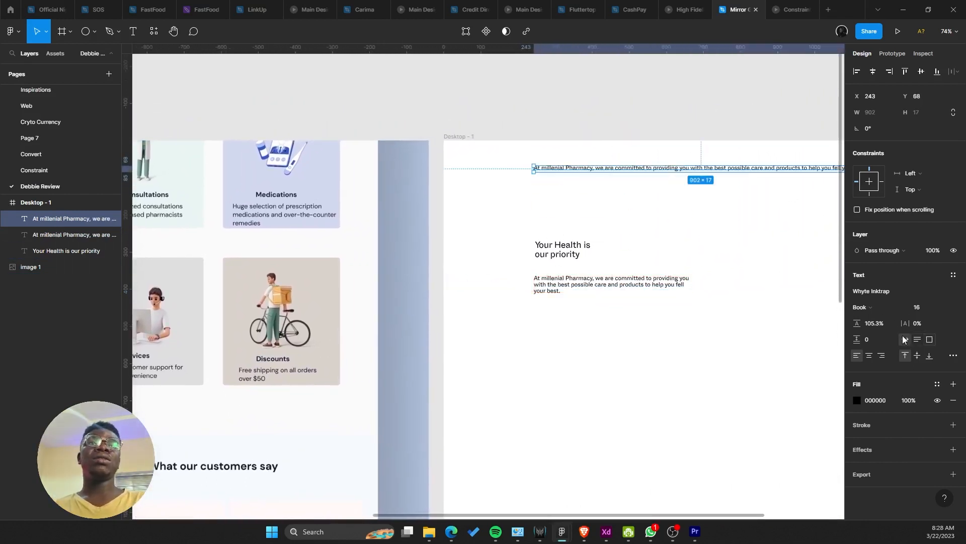
double_click(570, 172)
Step: Change the copied line's text to 'Home' as the first nav link
text(home)
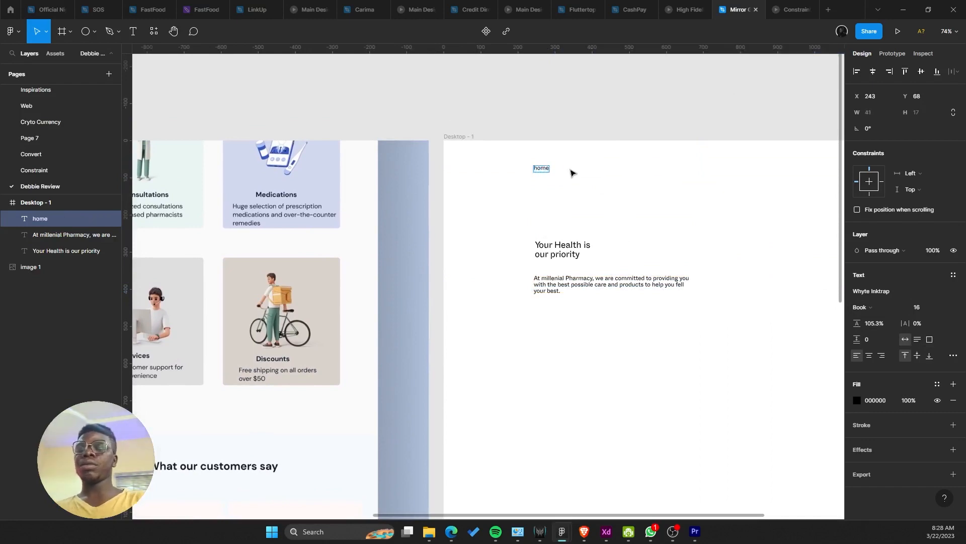
key(ctrl+a)
text(H)
key(Escape)
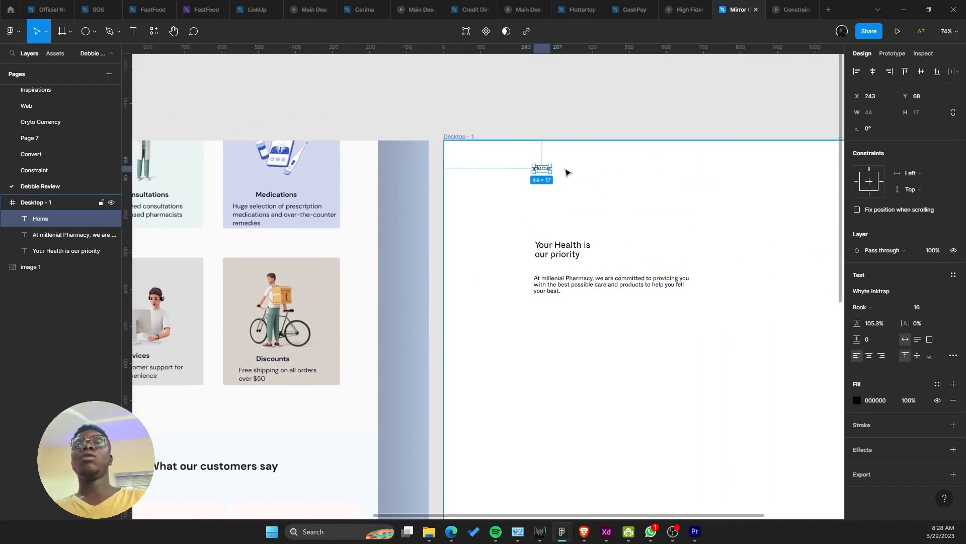
Step: Duplicate Home to its right as the About nav link
scroll(570, 173, down, 3)
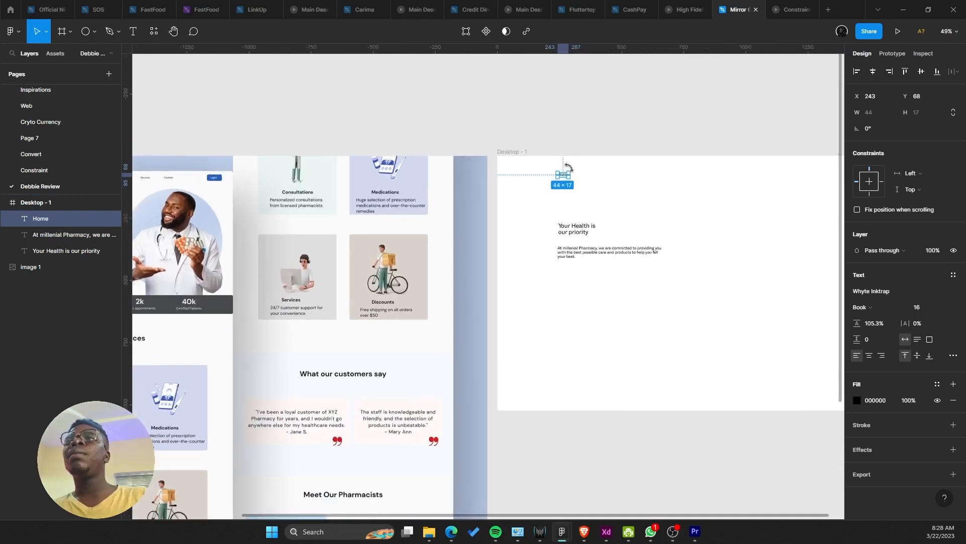
drag(567, 179, 620, 177)
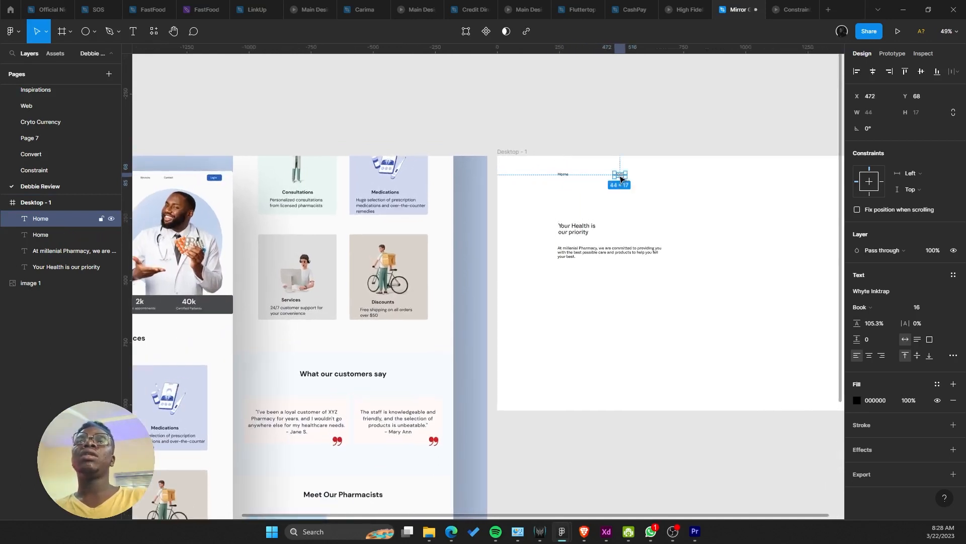
double_click(619, 175)
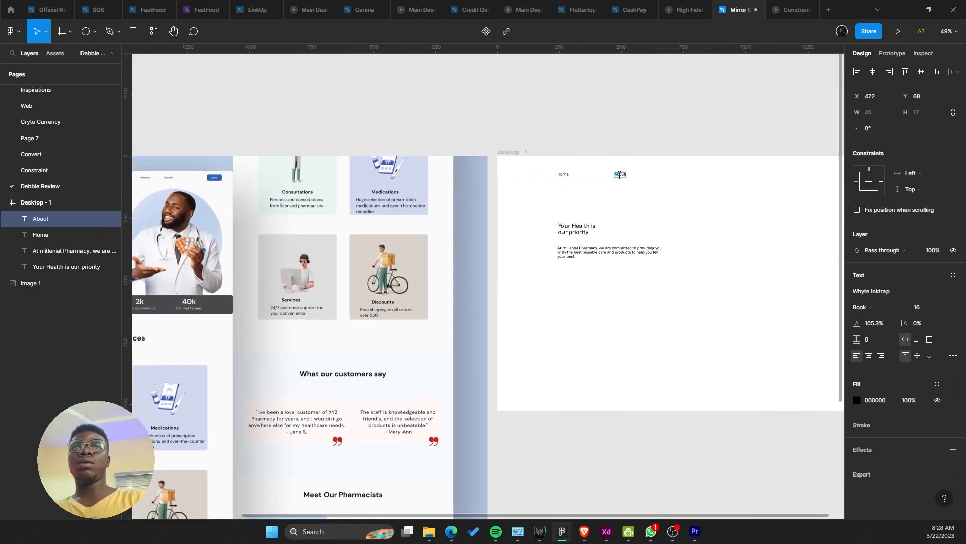
key(Escape)
Step: Duplicate About and rename the copy to 'Services' in the nav row
key(ctrl+d)
scroll(622, 177, up, 3)
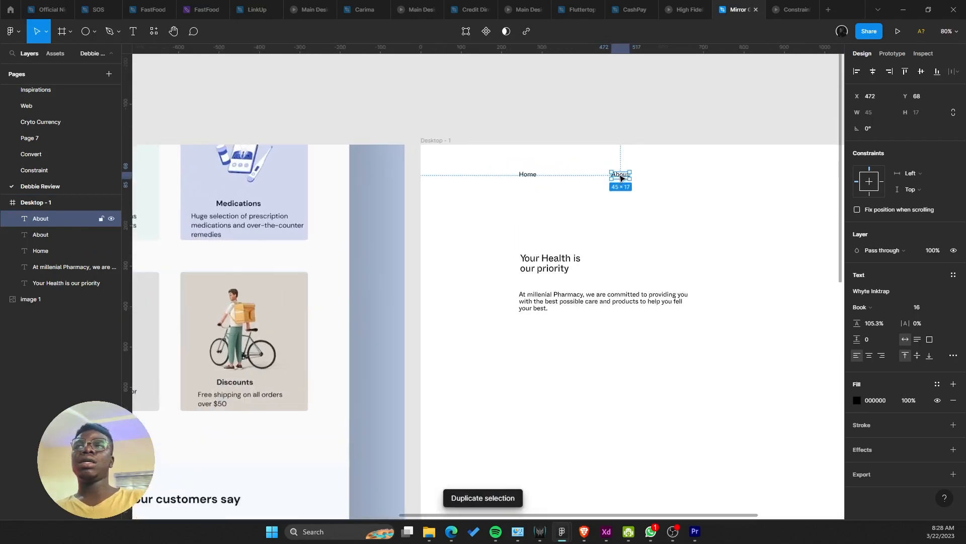
drag(623, 176, 599, 178)
double_click(582, 174)
click(622, 168)
click(624, 172)
double_click(608, 176)
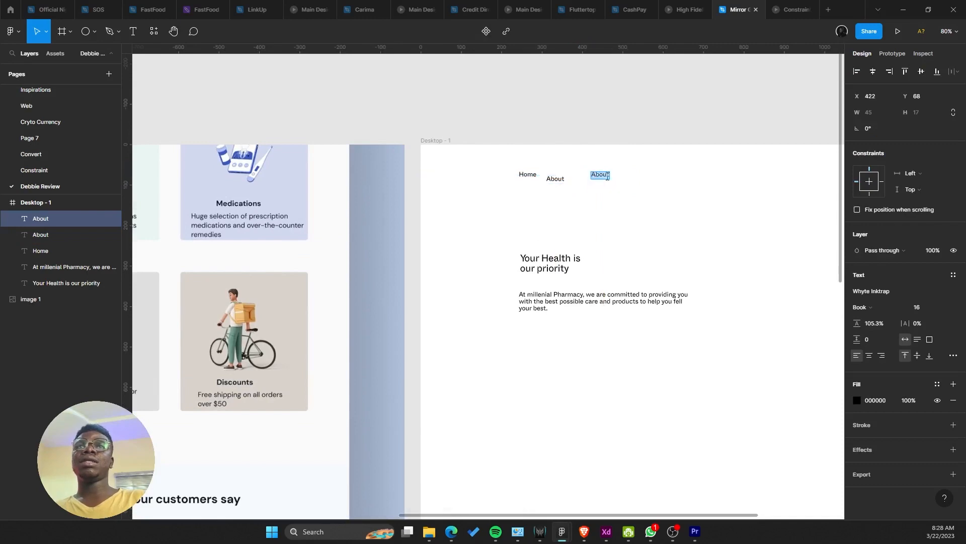
text(Services)
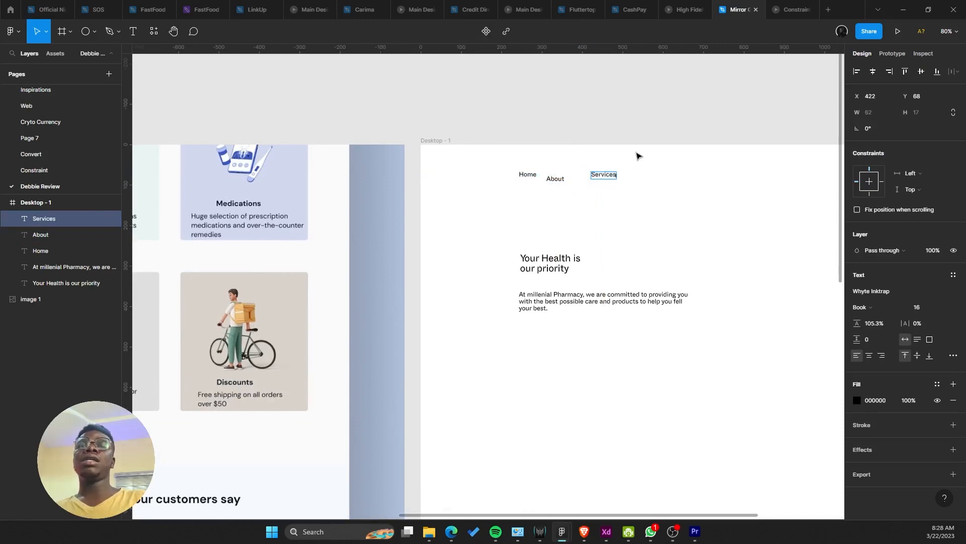
Step: Compare with the reference nav and add a Contact link right of Services
scroll(603, 170, down, 6)
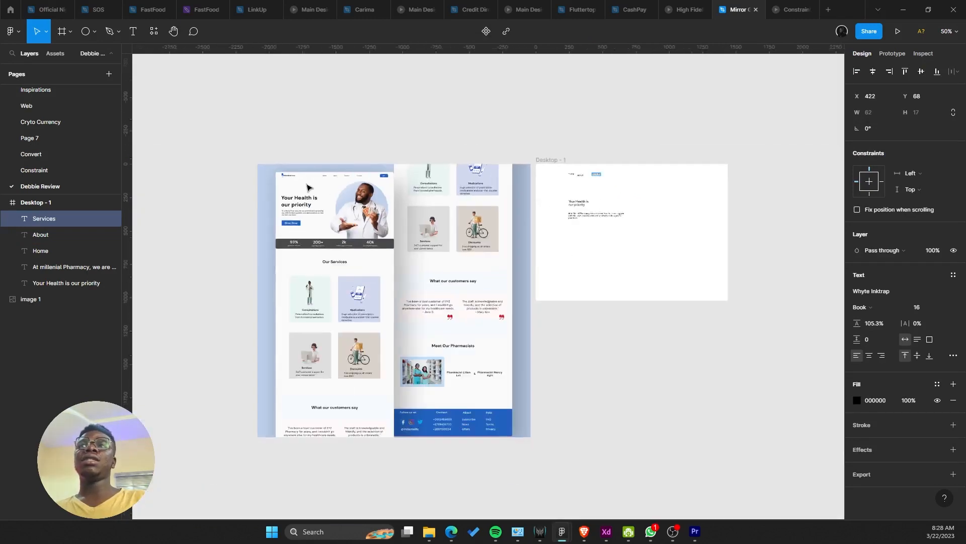
drag(308, 184, 383, 218)
scroll(384, 217, up, 7)
scroll(396, 209, down, 5)
drag(576, 227, 274, 217)
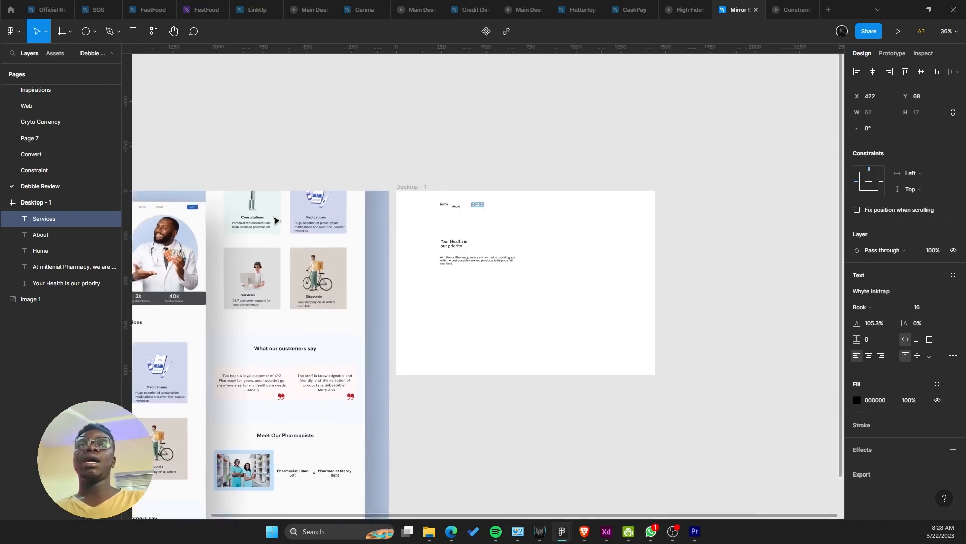
scroll(481, 232, up, 4)
click(506, 204)
drag(497, 183, 550, 186)
text(Contact)
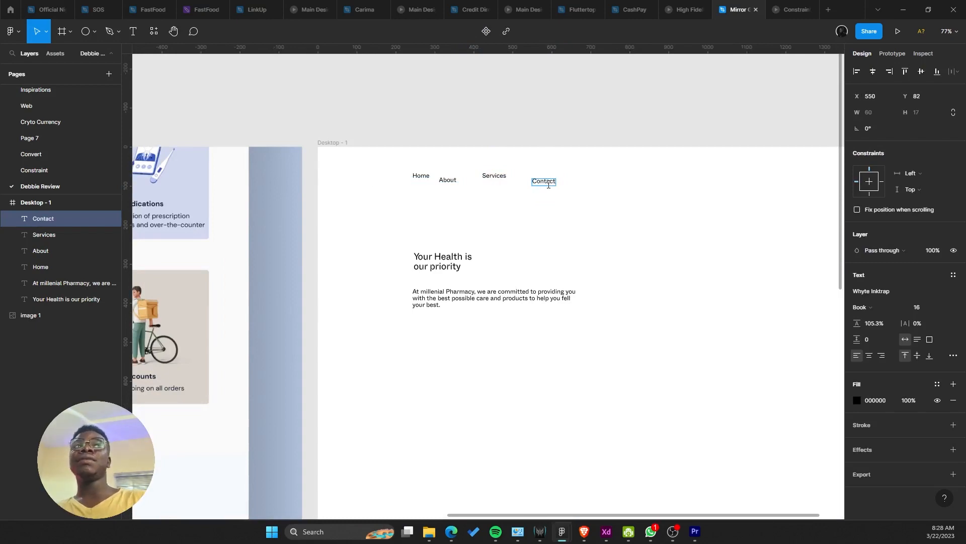
Step: Duplicate Contact to the end of the nav row and rename it Login
scroll(492, 207, down, 5)
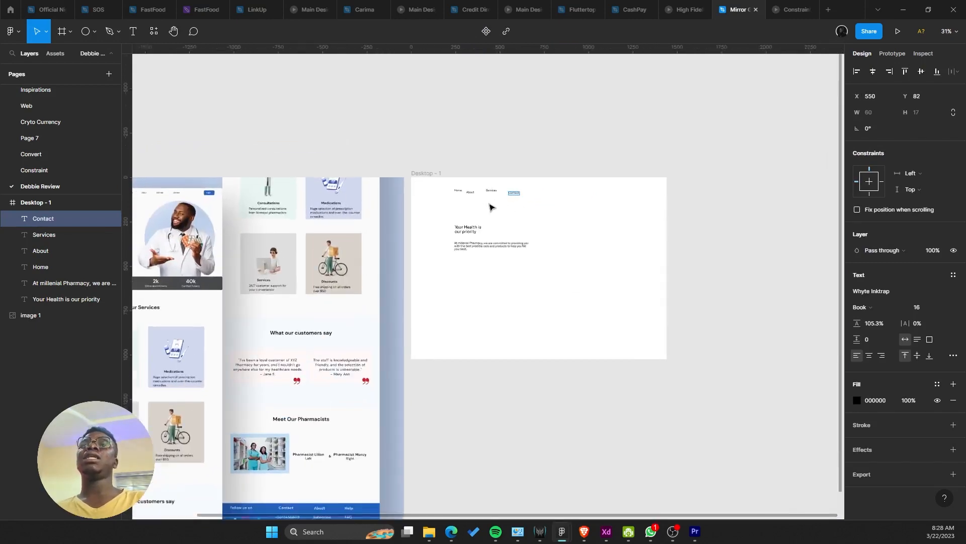
scroll(490, 207, up, 1)
drag(508, 216, 641, 218)
scroll(578, 202, up, 4)
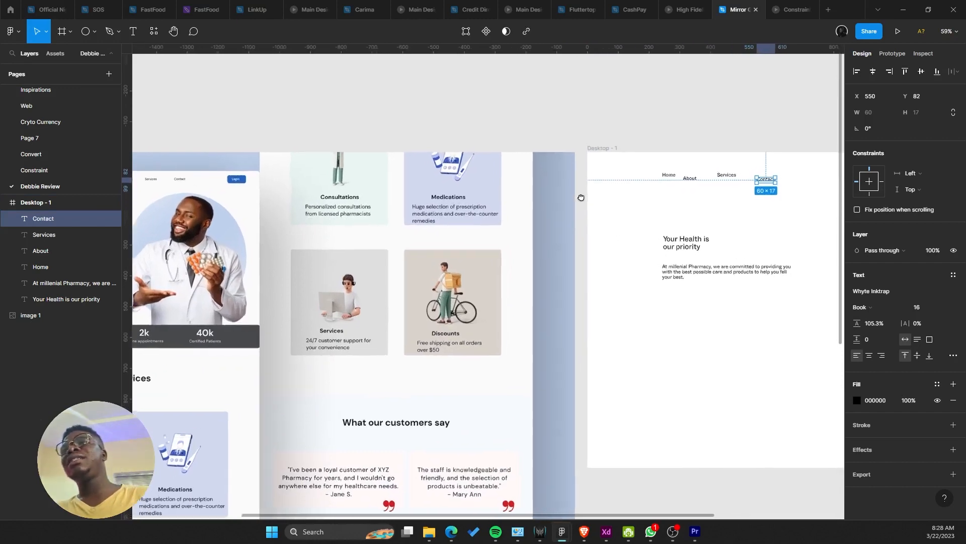
drag(591, 196, 500, 195)
click(502, 196)
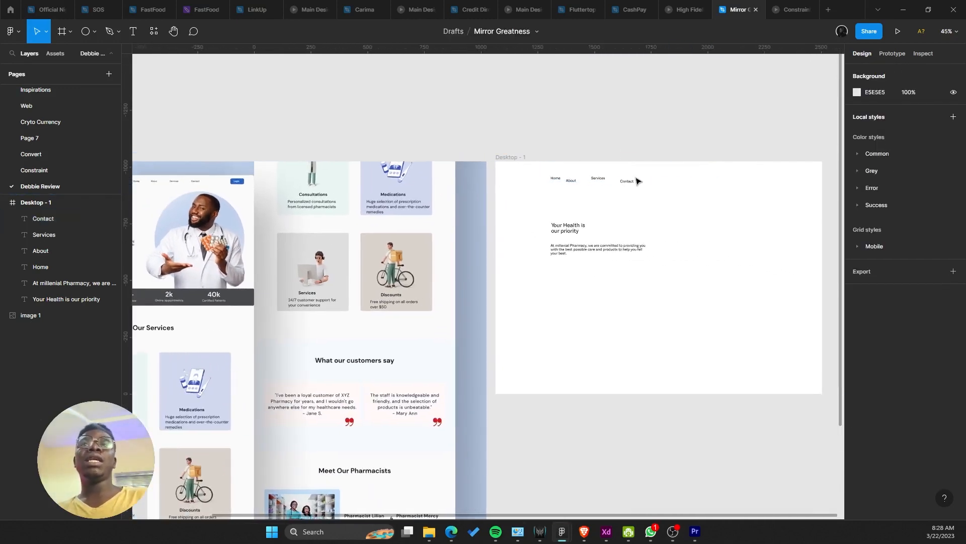
drag(633, 181, 758, 183)
double_click(750, 184)
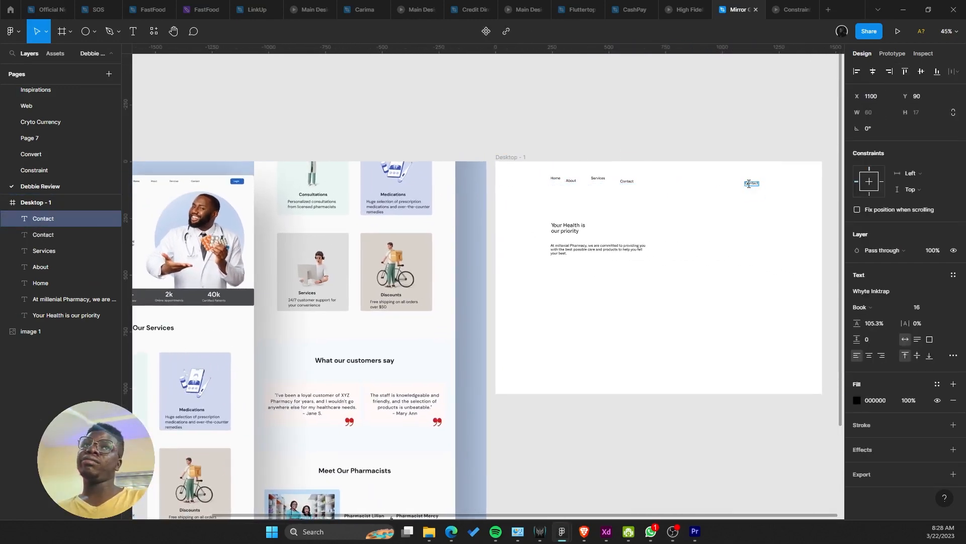
text(K)
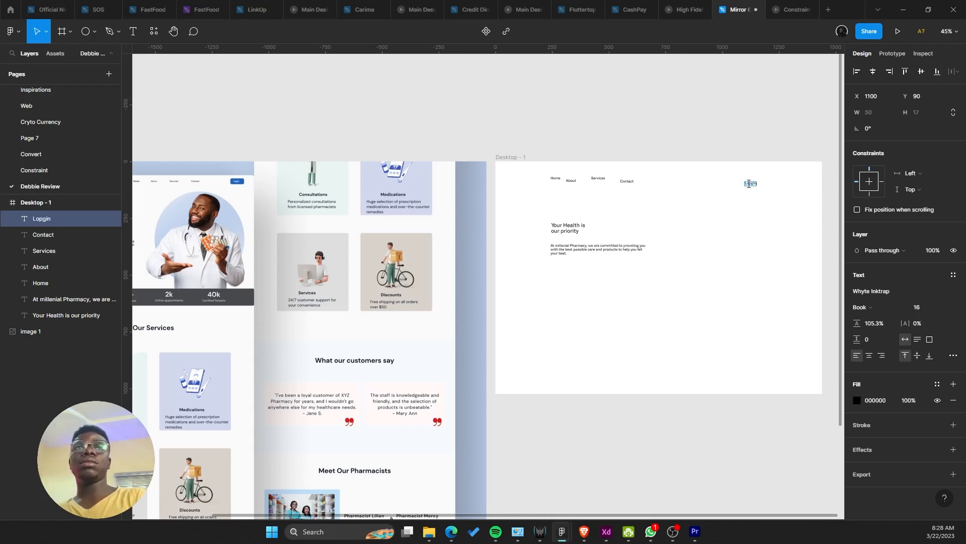
key(Escape)
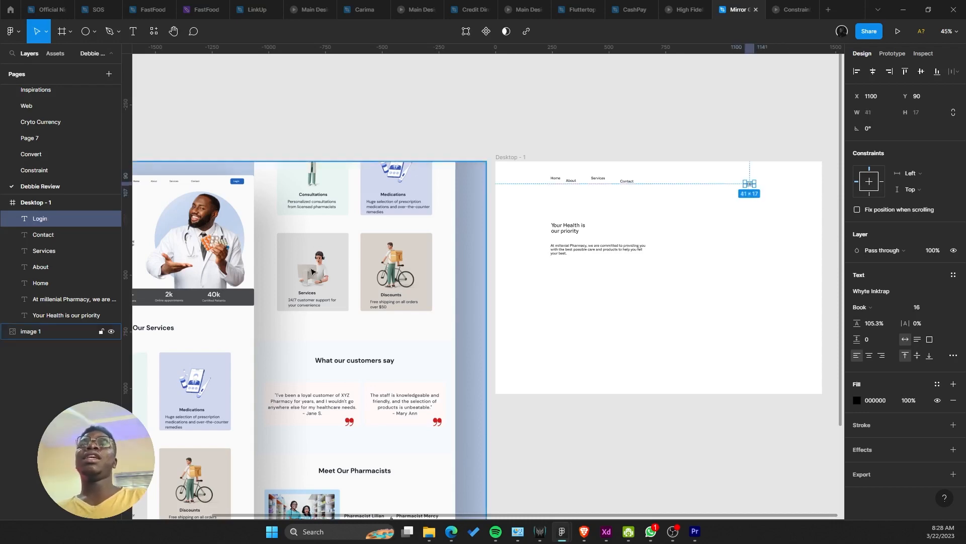
scroll(408, 216, left, 6)
ctrl+scroll(441, 173, up, 5)
Step: Try drawing a narrow ellipse above the mockup, then undo it
ctrl+scroll(497, 139, up, 6)
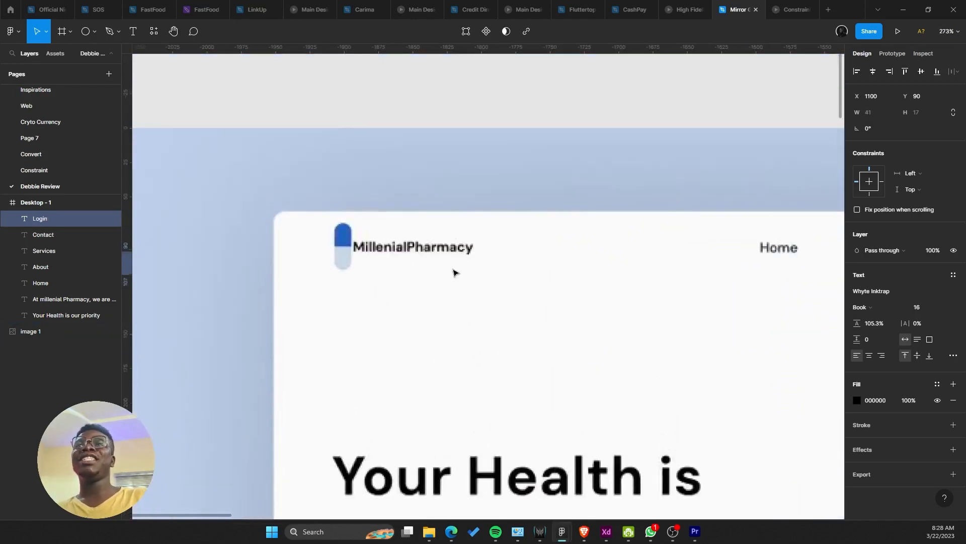
ctrl+scroll(425, 301, up, 3)
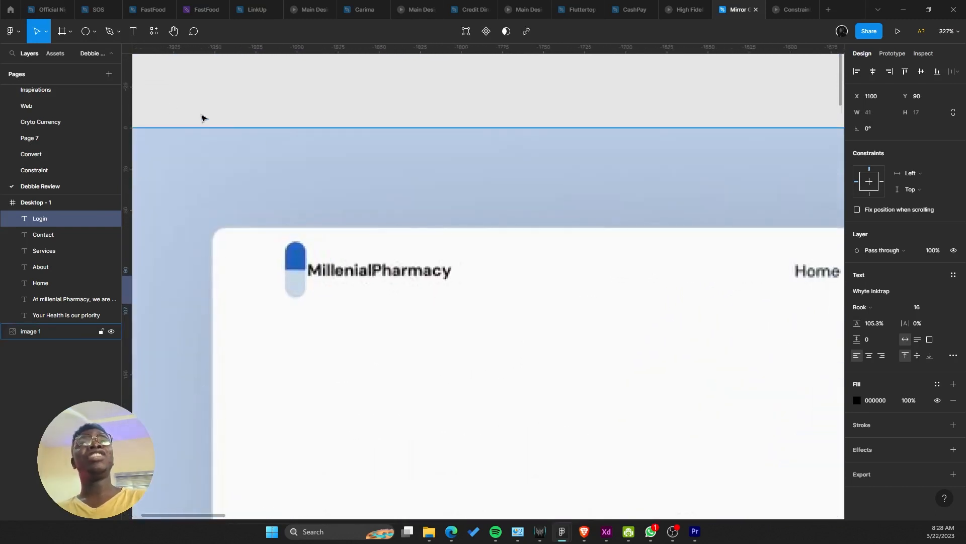
click(94, 31)
click(107, 92)
scroll(348, 174, up, 3)
scroll(348, 175, left, 2)
ctrl+scroll(348, 175, up, 1)
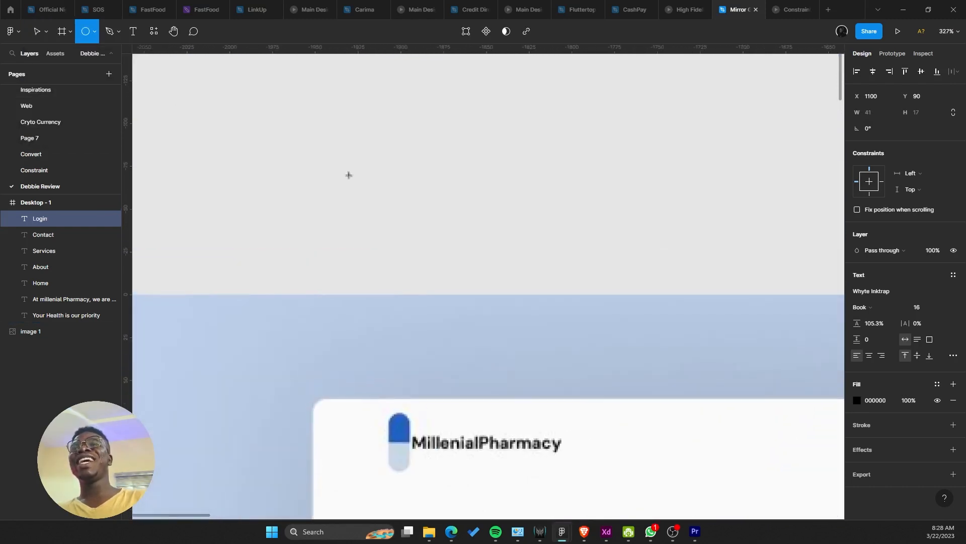
drag(394, 109, 415, 181)
key(ctrl+z)
click(92, 36)
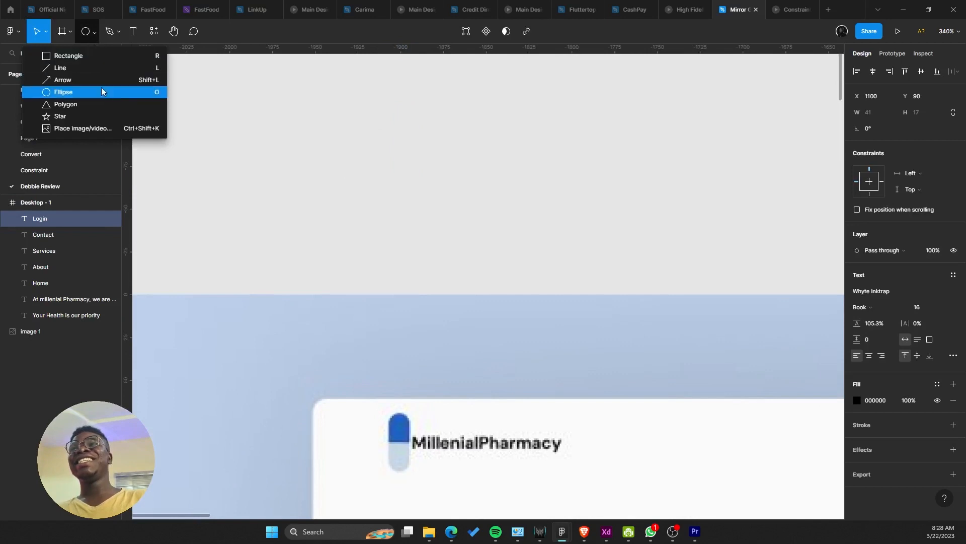
click(103, 89)
click(95, 32)
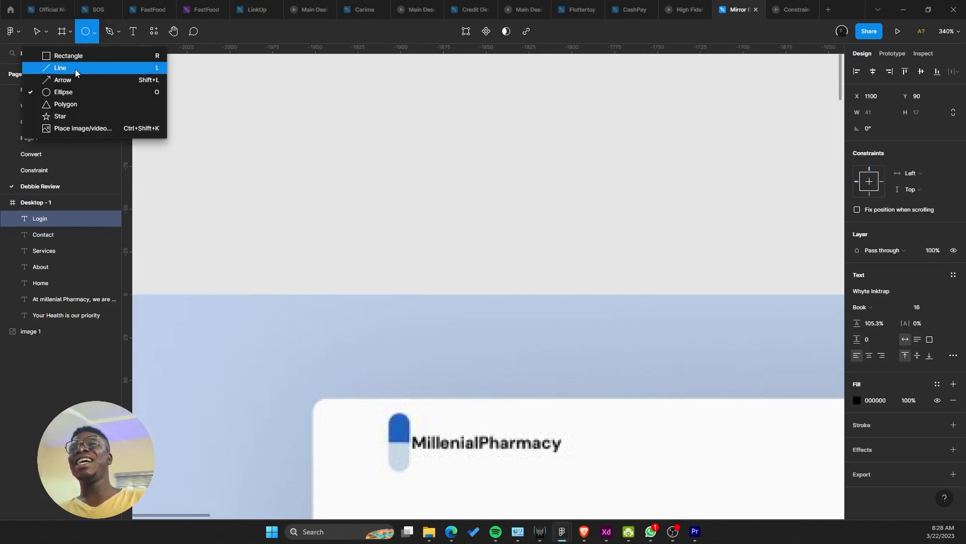
click(103, 90)
drag(377, 75, 425, 147)
key(ctrl+z)
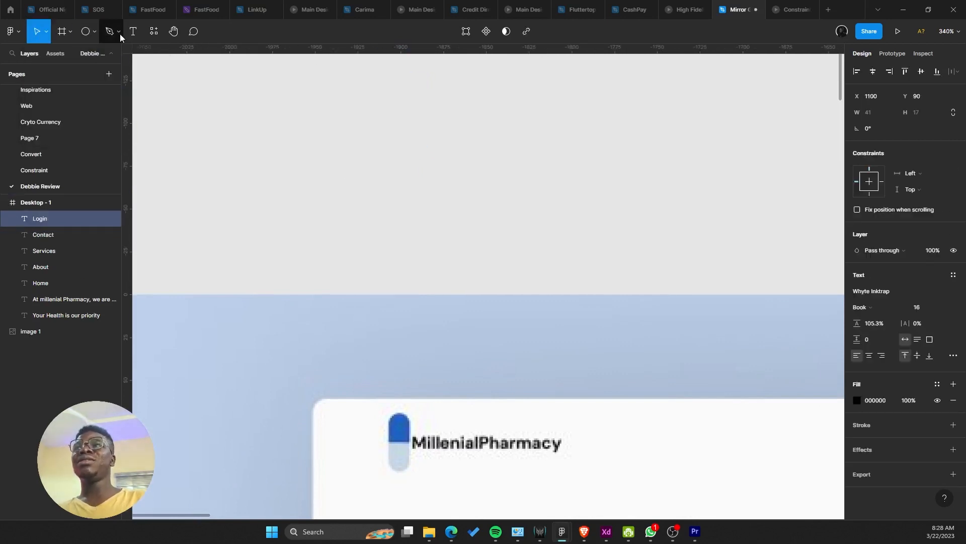
Step: Draw a 21×36 rectangle above the mockup with a corner radius of 40
click(109, 31)
click(95, 33)
click(98, 59)
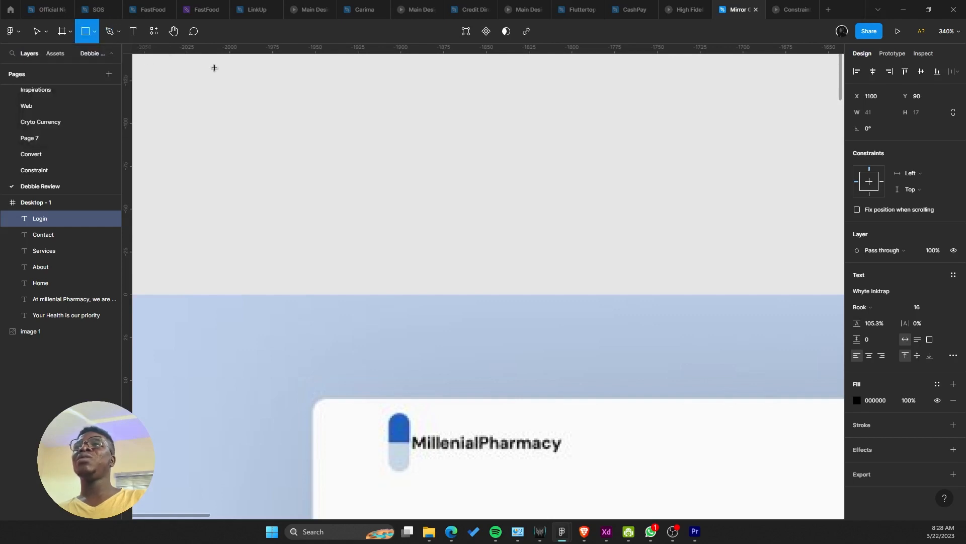
drag(318, 75, 475, 121)
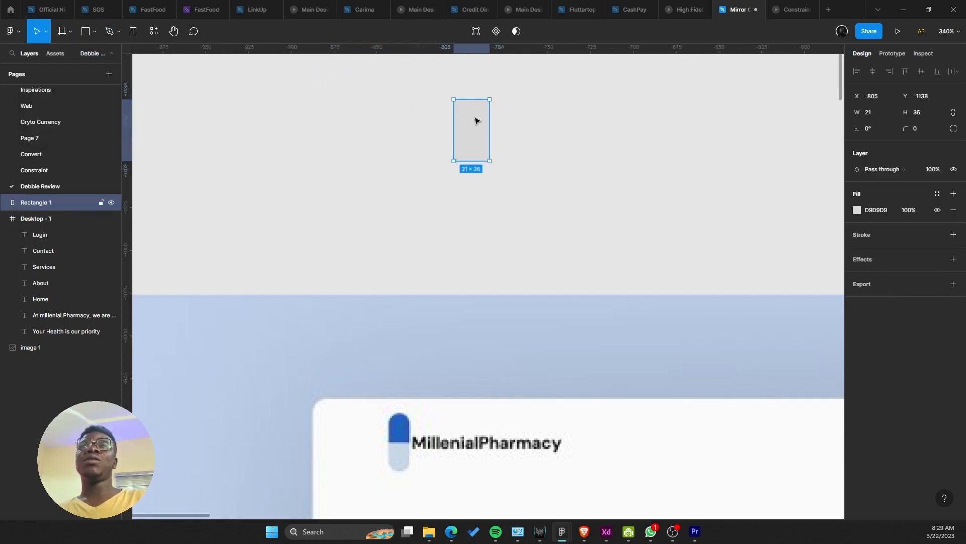
click(915, 130)
text(40)
key(Return)
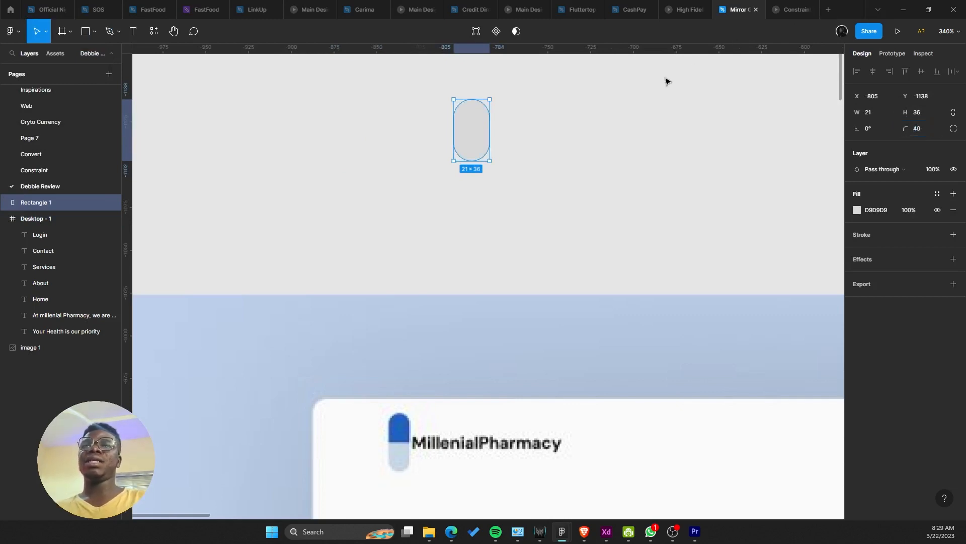
Step: Duplicate the pill just below the original
scroll(505, 176, up, 2)
scroll(471, 185, down, 3)
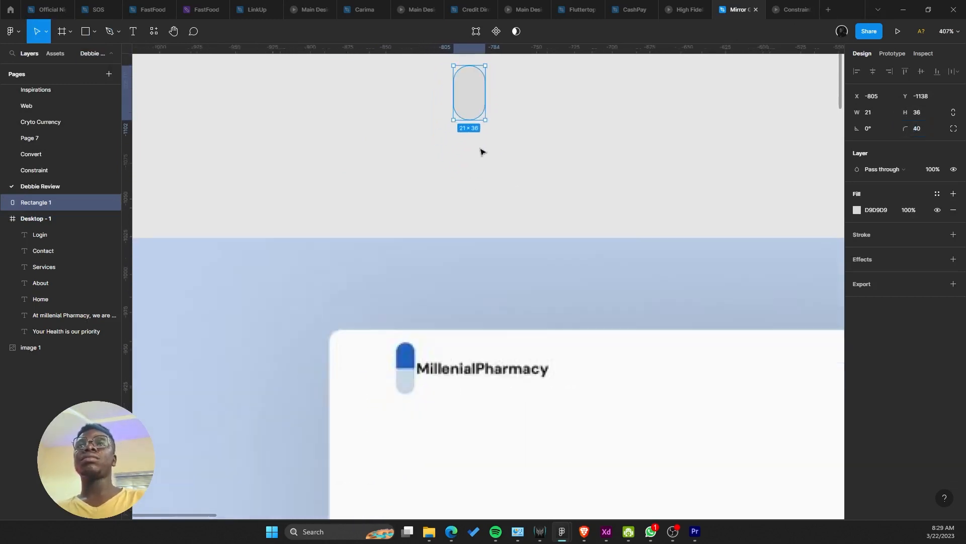
scroll(482, 152, up, 2)
drag(466, 172, 469, 221)
key(ctrl+z)
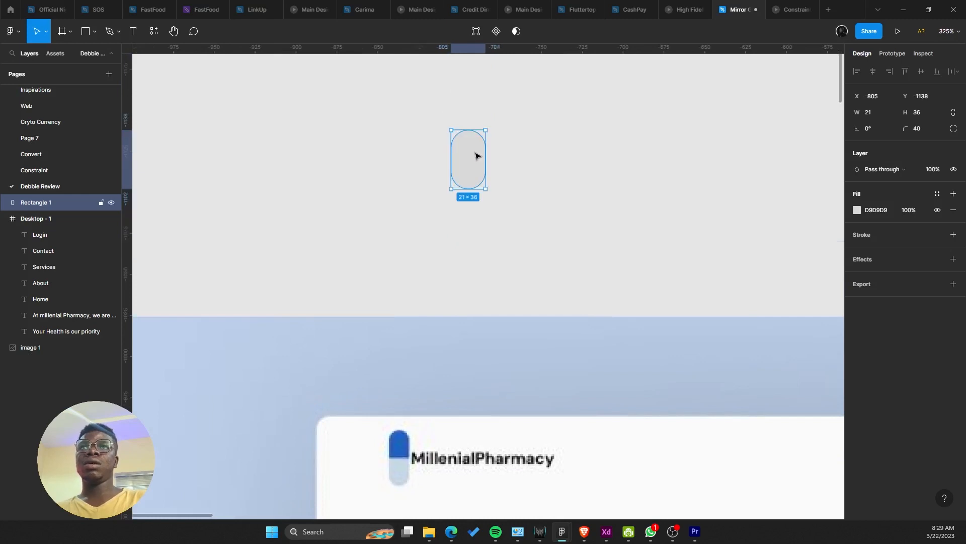
drag(472, 165, 472, 190)
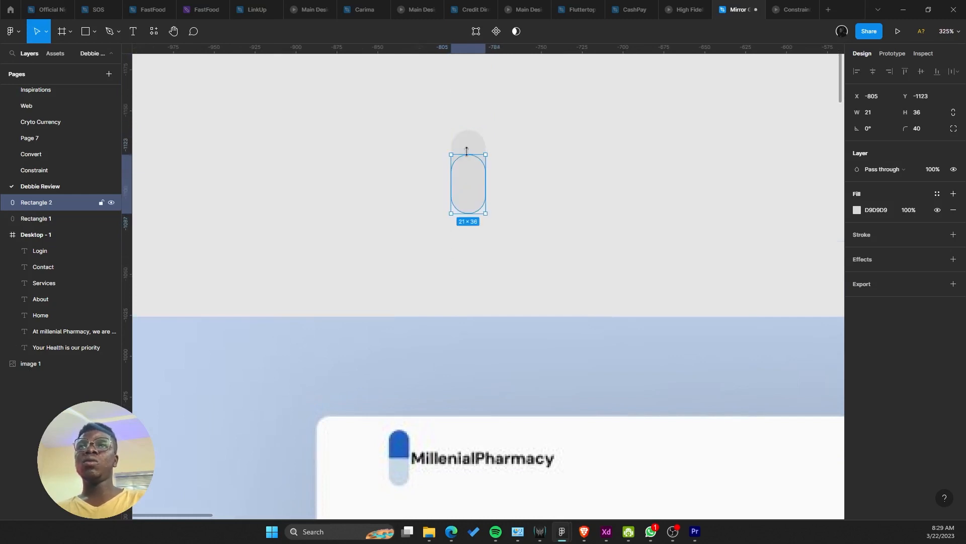
Step: Eyedrop the logo's dark blue onto the upper pill and pale blue onto the lower one
click(468, 147)
key(i)
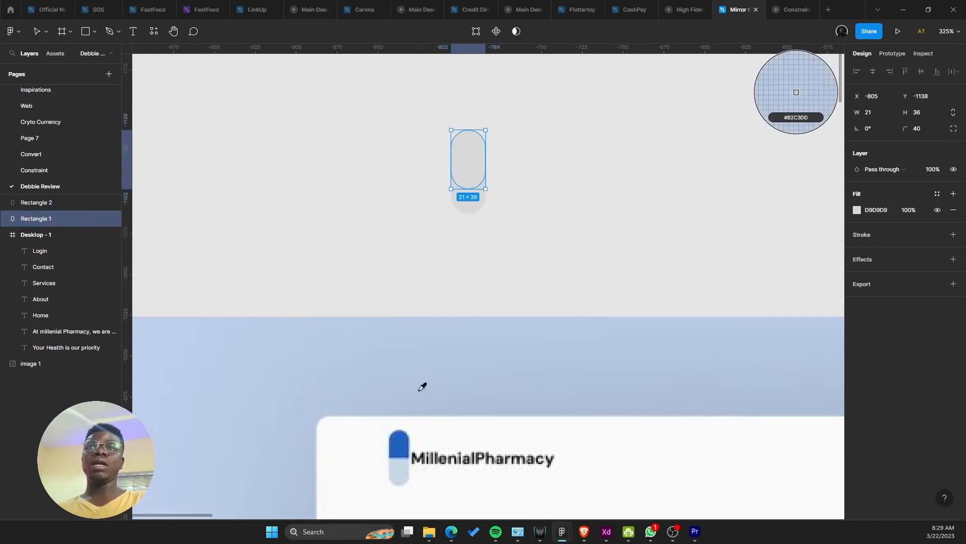
click(401, 432)
click(469, 205)
key(i)
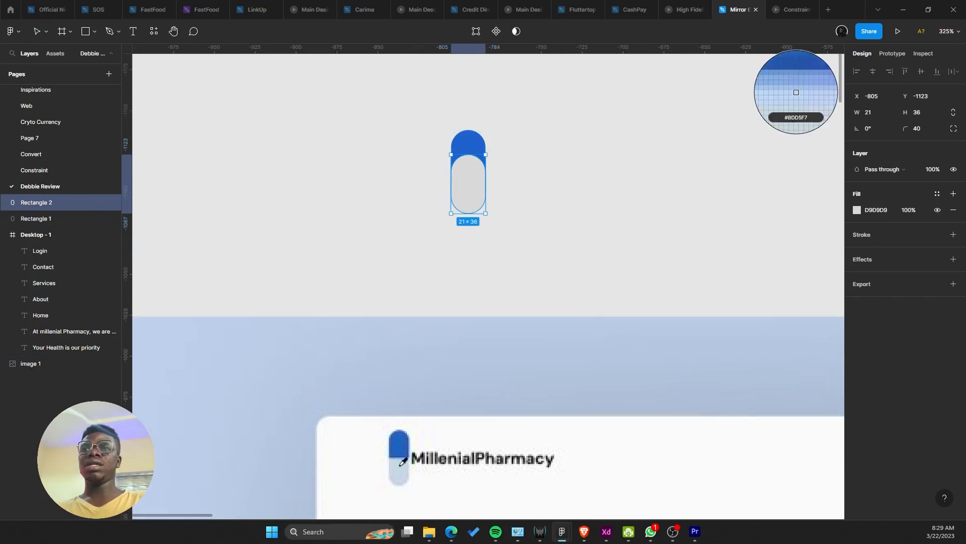
click(423, 318)
key(Escape)
Step: Shorten the lower pill and set its top corner radii to 0
click(470, 168)
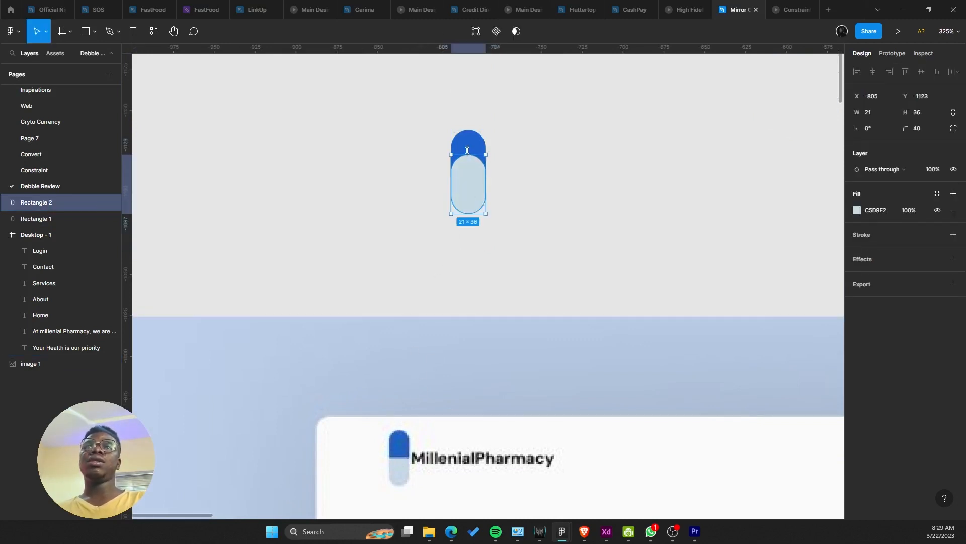
mouse_move(472, 154)
mouse_down()
mouse_move(473, 170)
mouse_move(469, 163)
mouse_up()
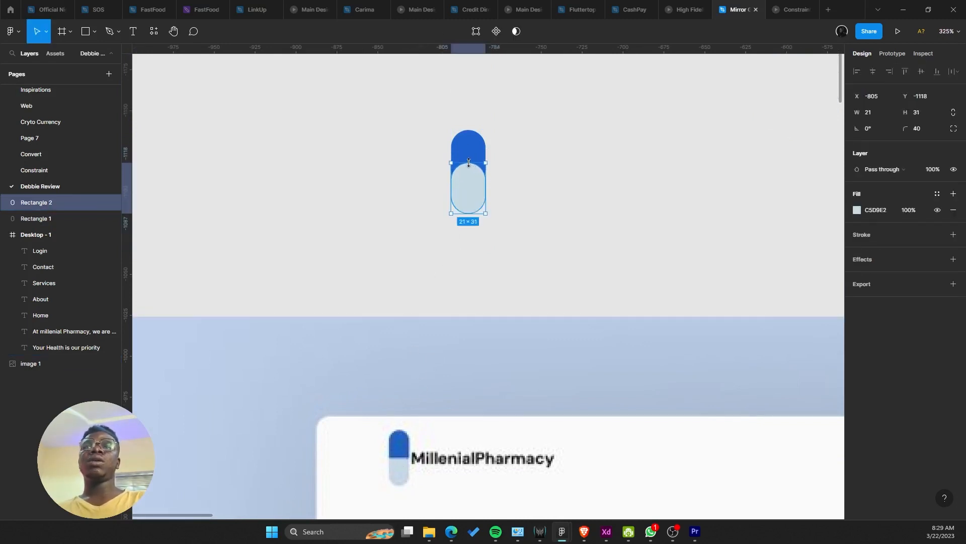
click(953, 129)
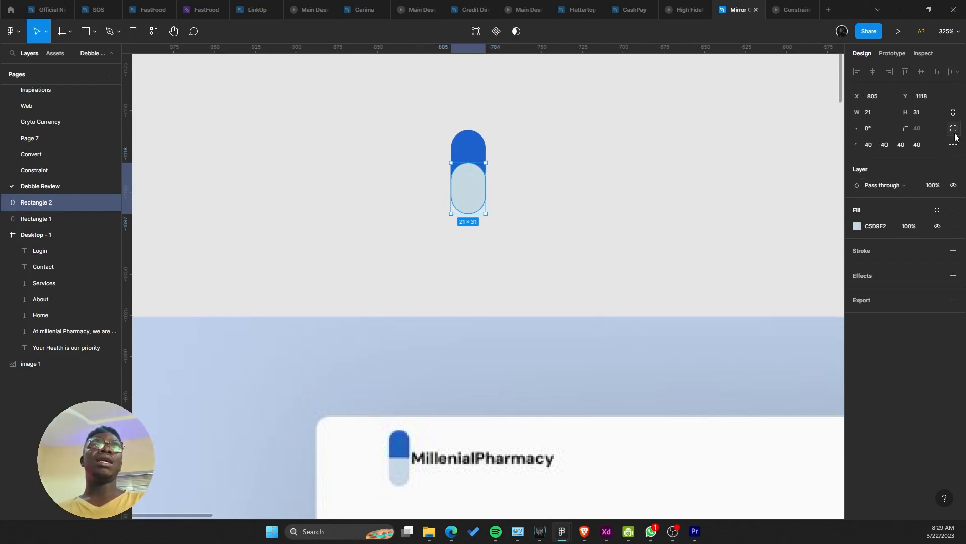
click(870, 145)
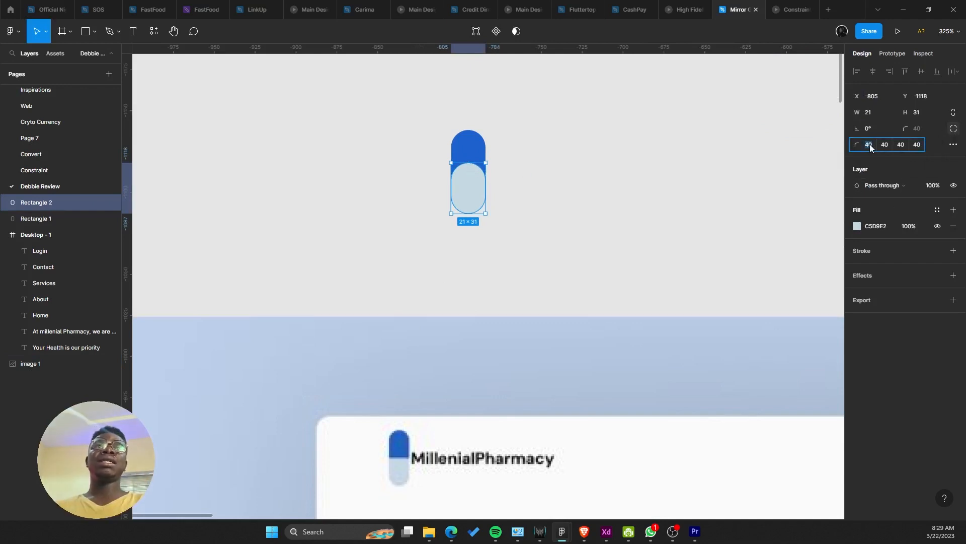
text(0)
key(Tab)
text(0)
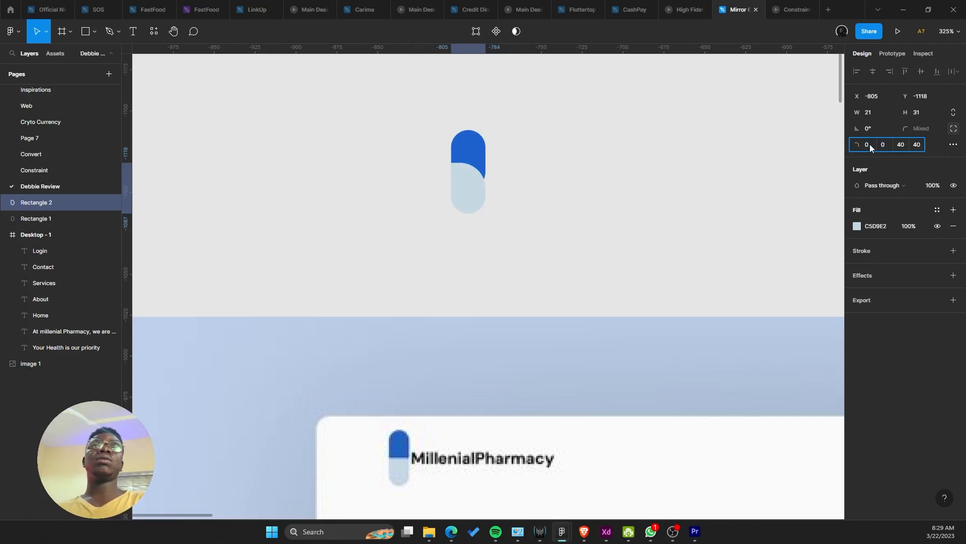
key(Return)
click(565, 144)
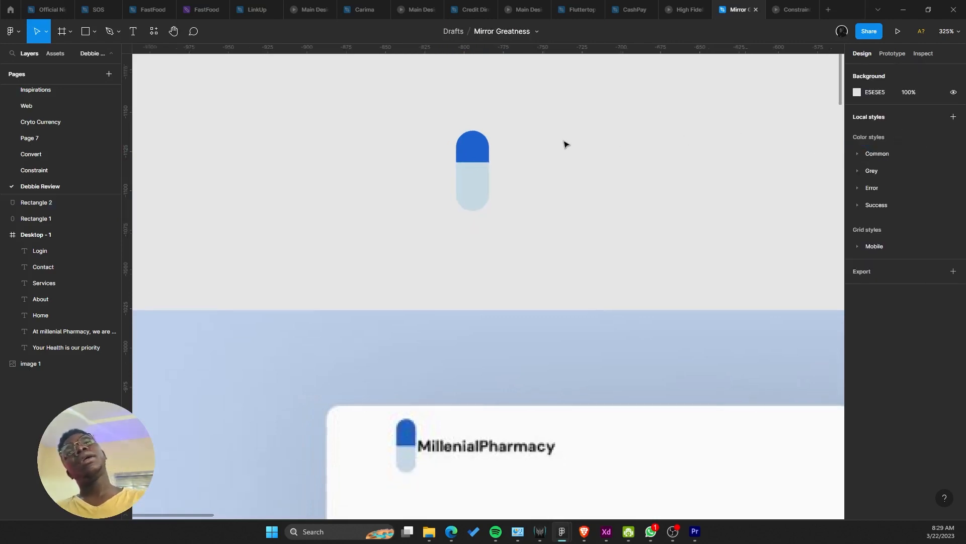
scroll(563, 145, down, 3)
scroll(556, 146, up, 4)
Step: Add a text layer reading 'Millenial Pharmacy' beside the pill
click(481, 174)
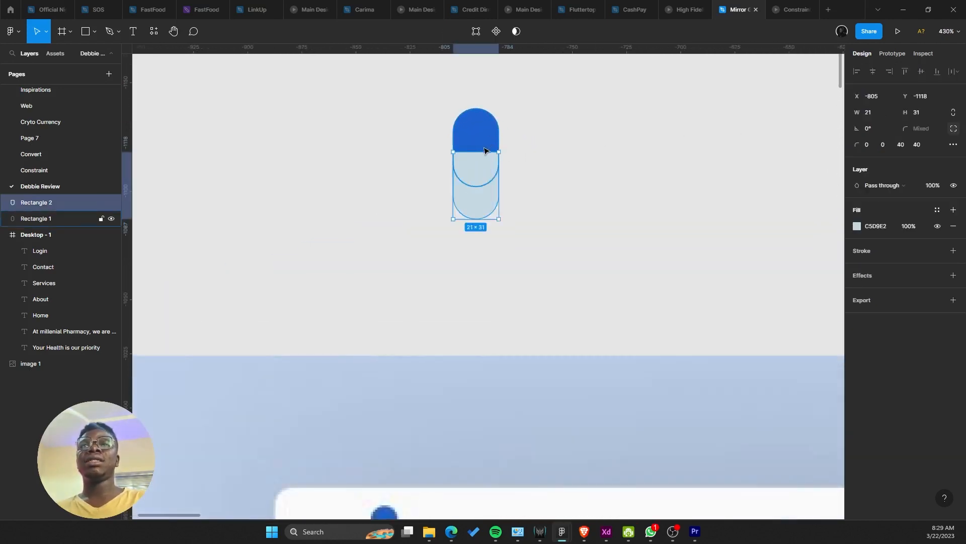
click(555, 137)
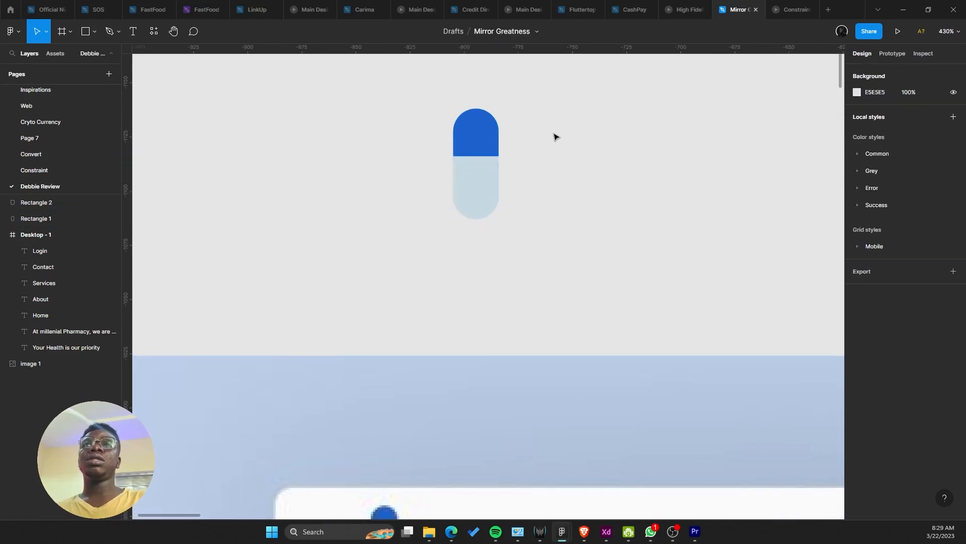
scroll(554, 137, down, 5)
scroll(380, 146, up, 3)
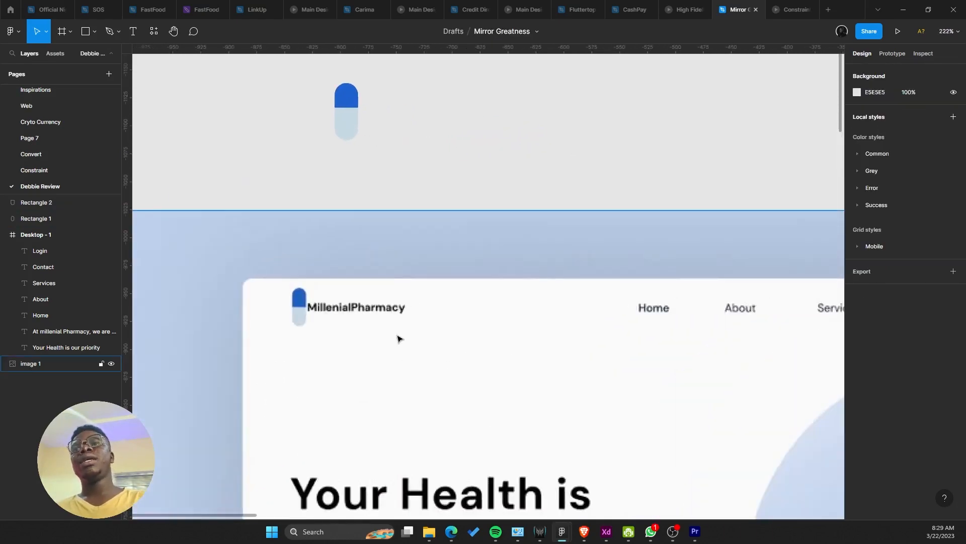
key(t)
click(400, 102)
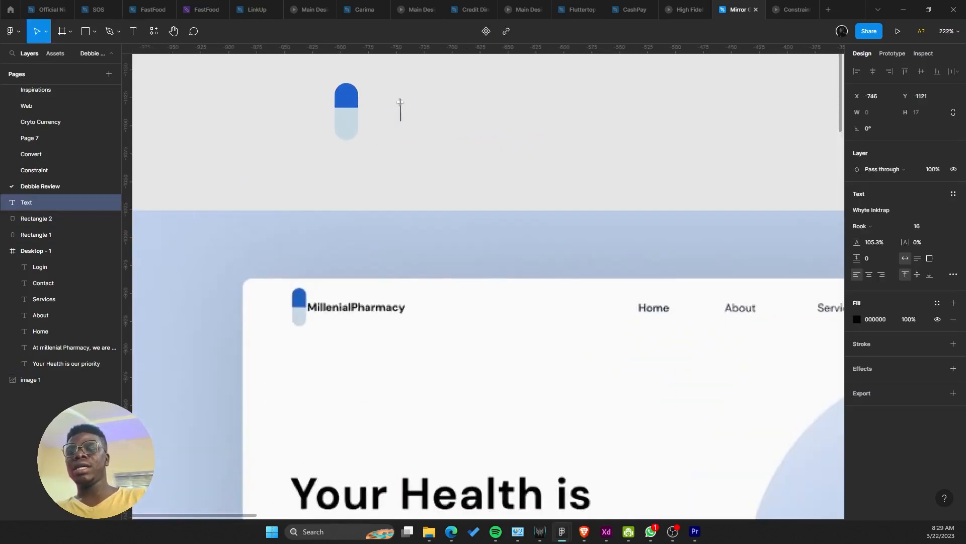
text(Millenia)
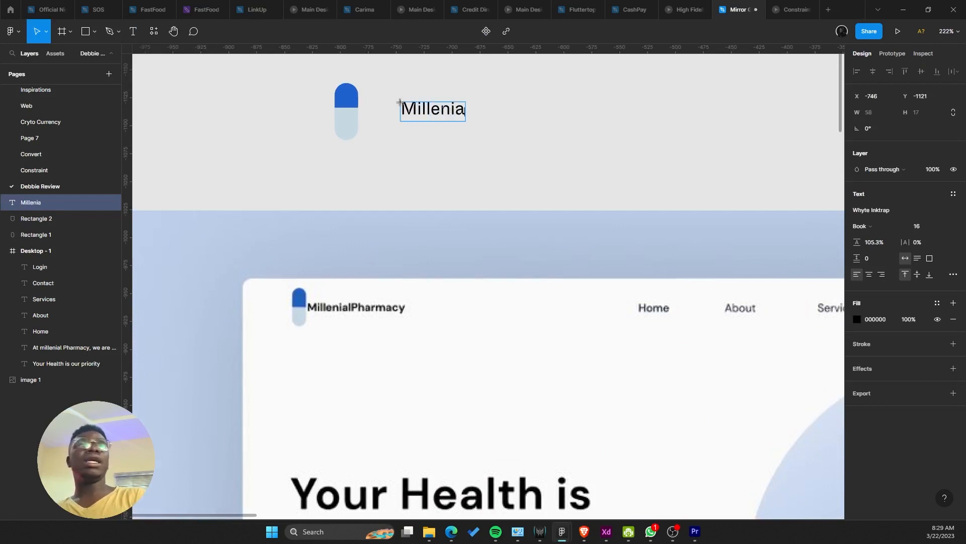
text(l P)
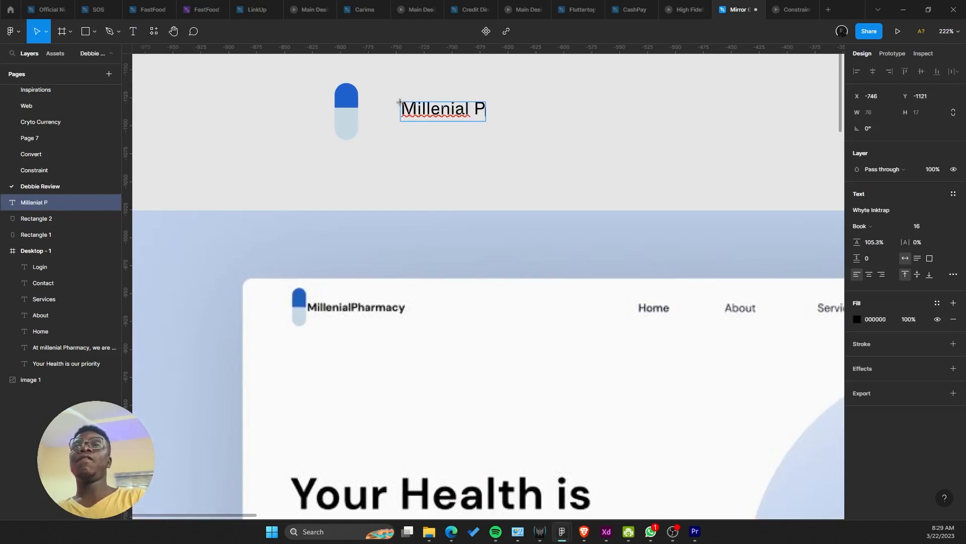
key(BackSpace)
key(BackSpace)
text(Pharmacy)
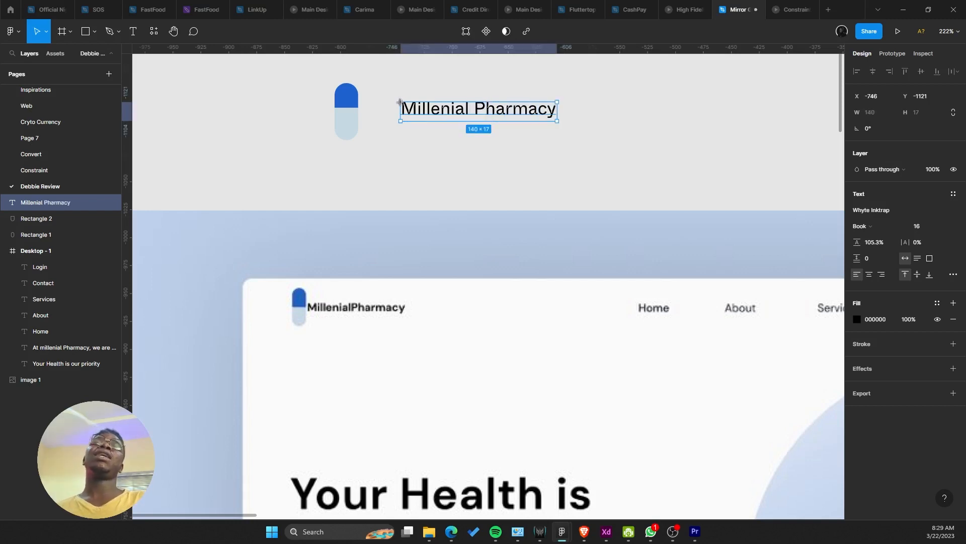
Step: Break the name onto two lines before 'Pharmacy' and set it next to the pill shape
double_click(474, 106)
click(475, 108)
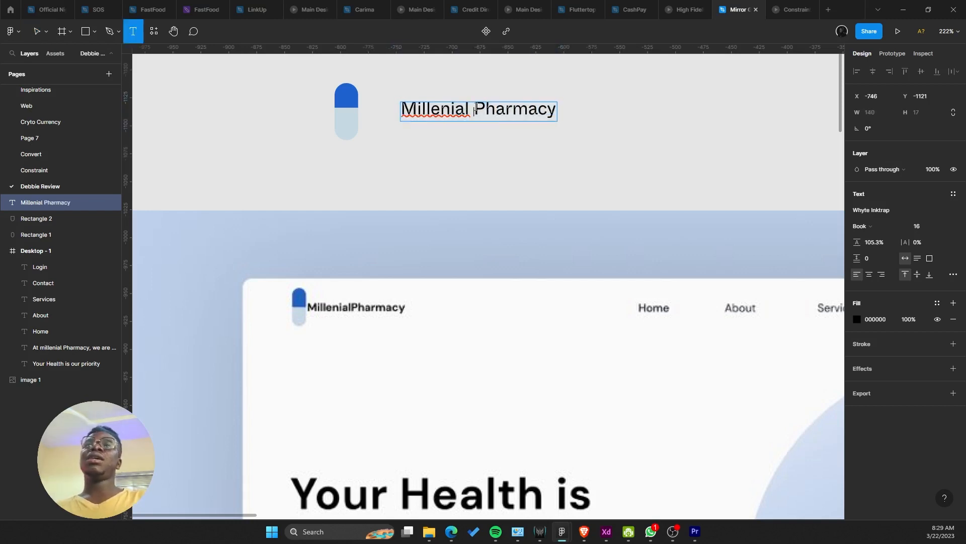
key(Return)
key(Escape)
scroll(475, 107, down, 5)
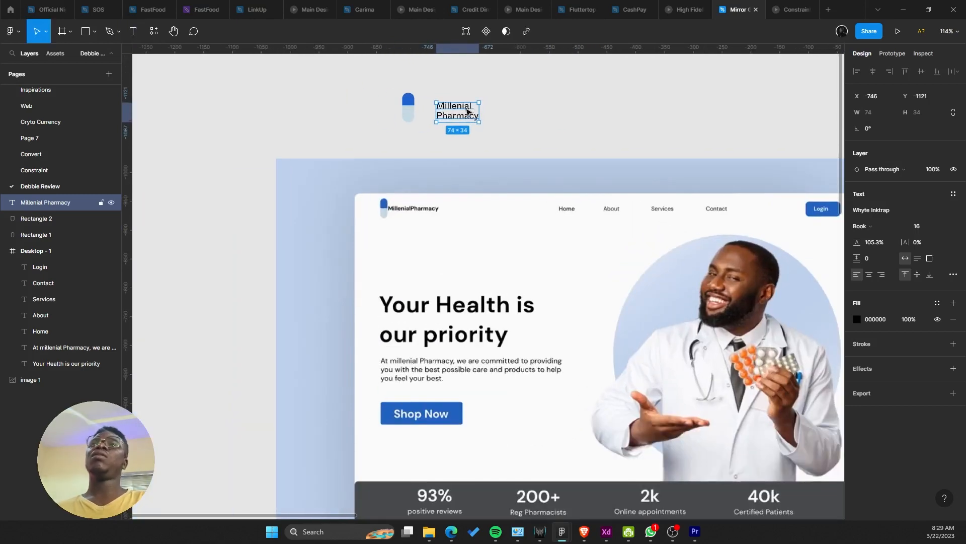
drag(450, 107, 446, 112)
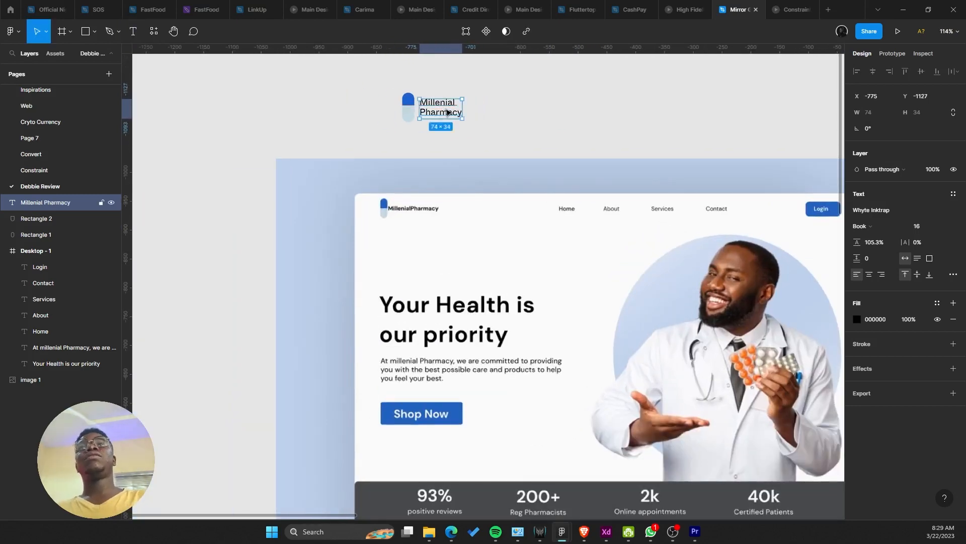
scroll(447, 111, down, 5)
drag(380, 130, 216, 123)
scroll(216, 123, down, 2)
drag(217, 85, 311, 132)
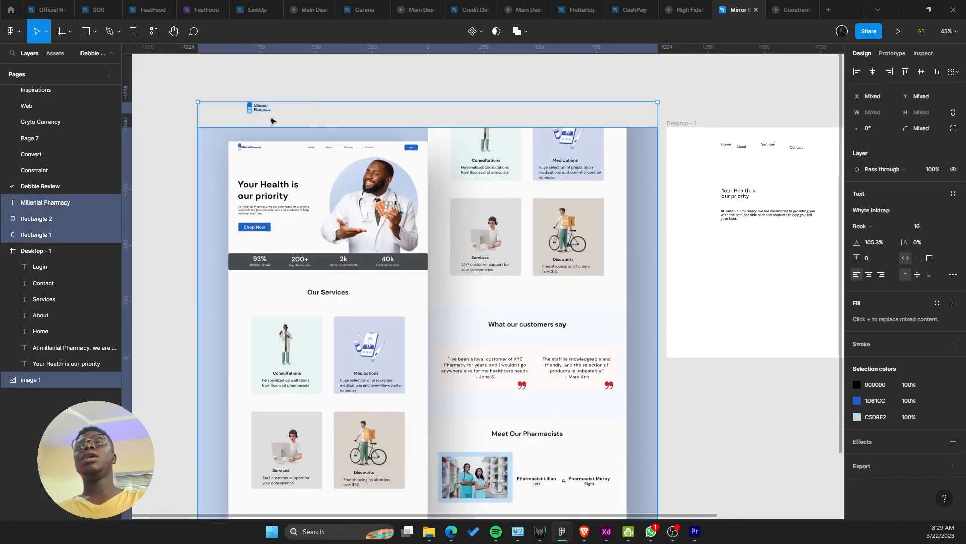
Step: Move the whole logo above the Desktop - 1 frame
click(242, 87)
drag(242, 90, 529, 217)
scroll(739, 114, up, 2)
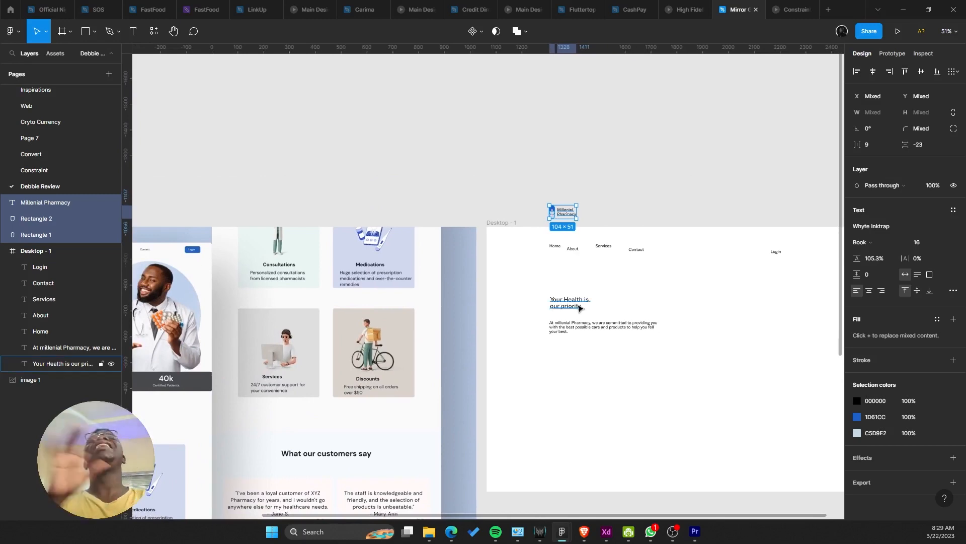
drag(573, 294, 533, 272)
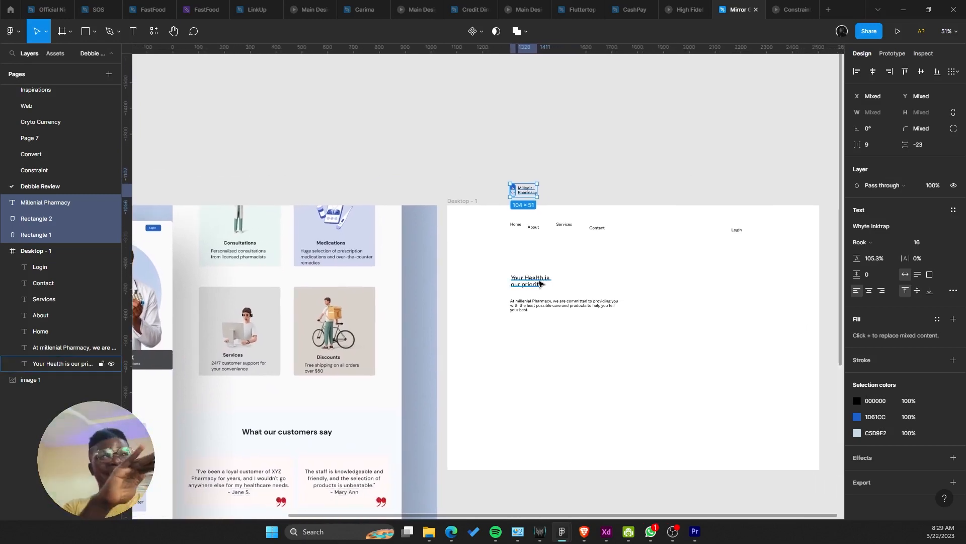
Step: Drag the intro paragraph further down the Desktop - 1 frame, to Y 722
scroll(535, 290, up, 5)
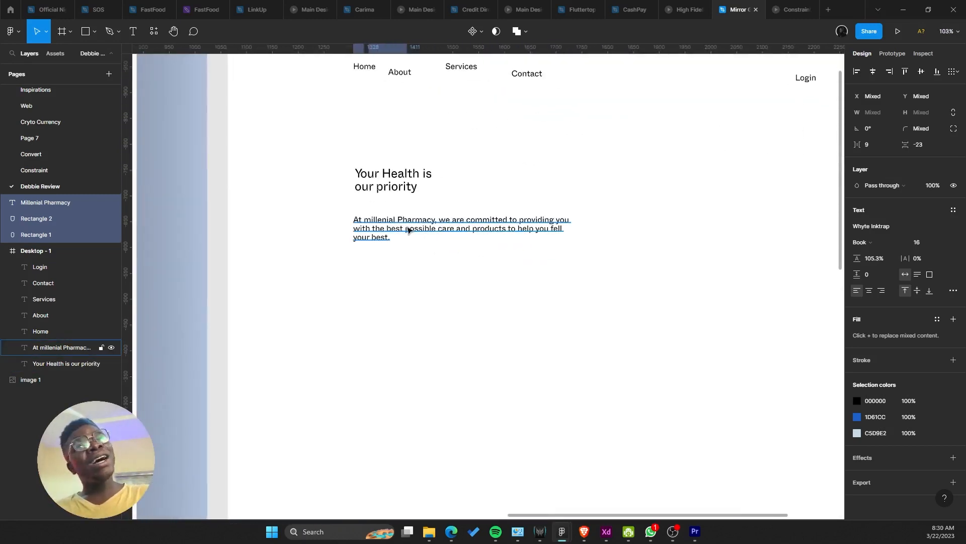
drag(409, 227, 417, 312)
drag(406, 292, 393, 283)
drag(231, 287, 665, 445)
scroll(449, 315, down, 5)
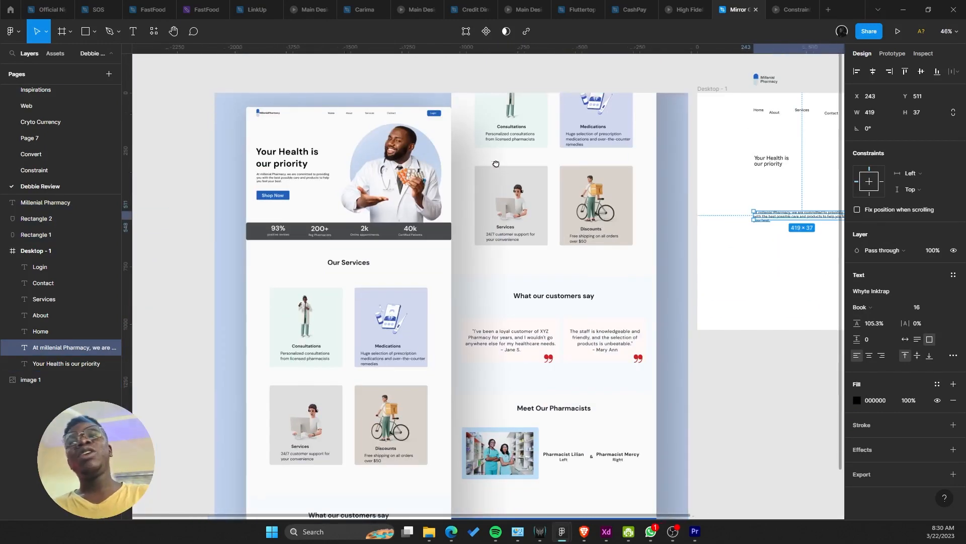
scroll(515, 243, up, 1)
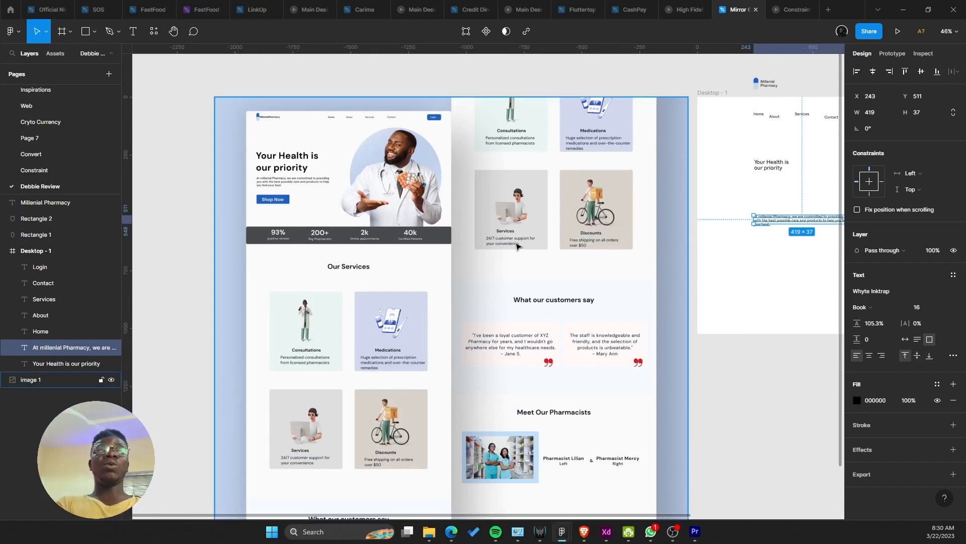
scroll(516, 302, up, 2)
scroll(509, 293, right, 3)
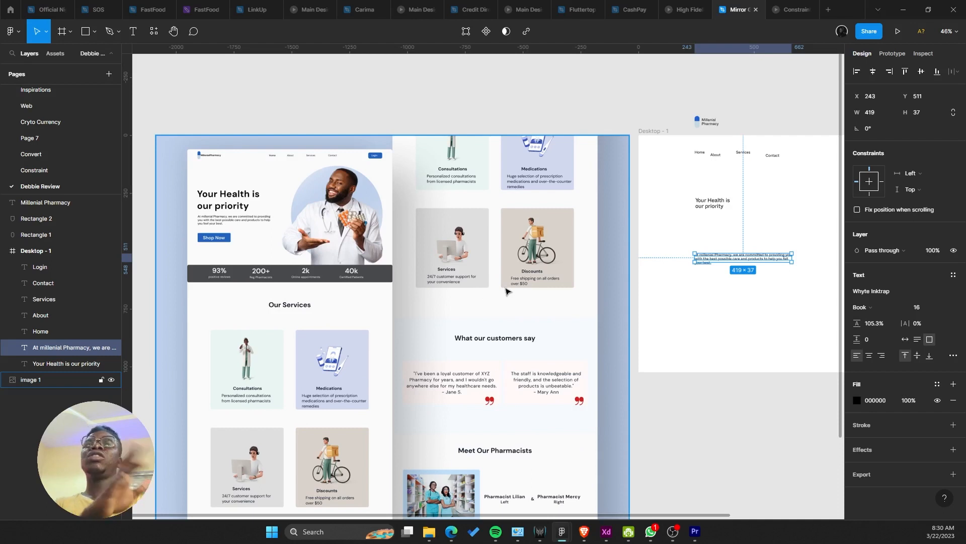
scroll(482, 293, right, 10)
scroll(483, 293, down, 3)
drag(463, 182, 463, 231)
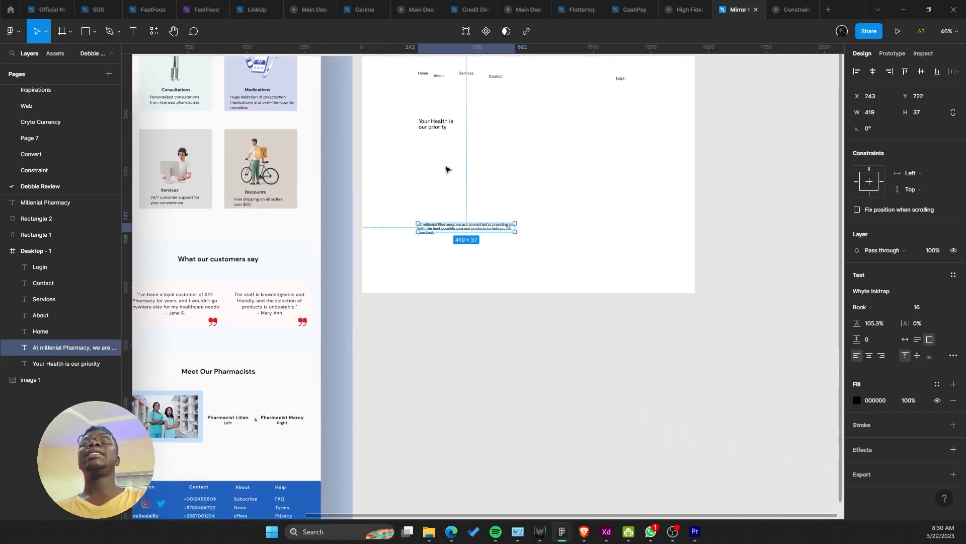
Step: Set the 'Your Health is our priority' heading font to Poppins with auto line height
click(446, 168)
click(436, 124)
click(876, 292)
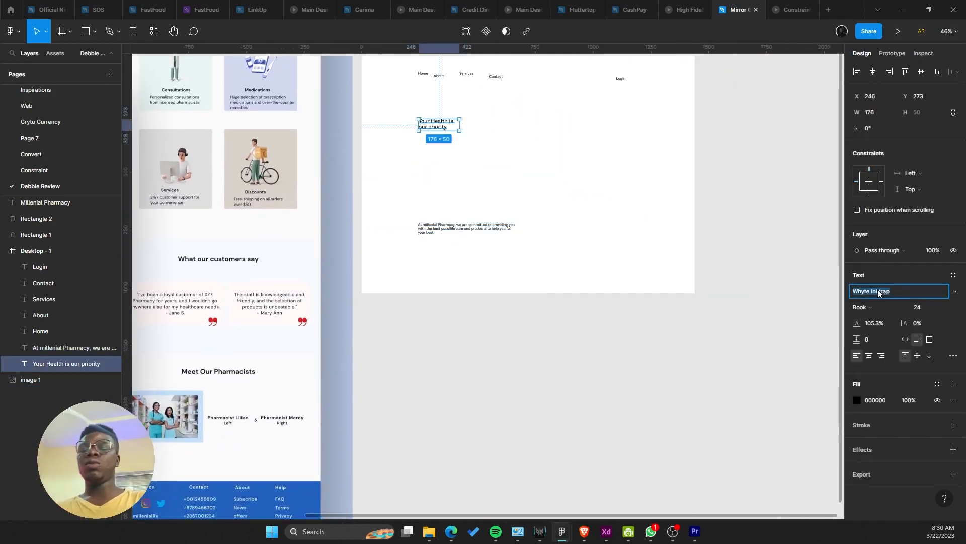
text(Poppins)
key(Return)
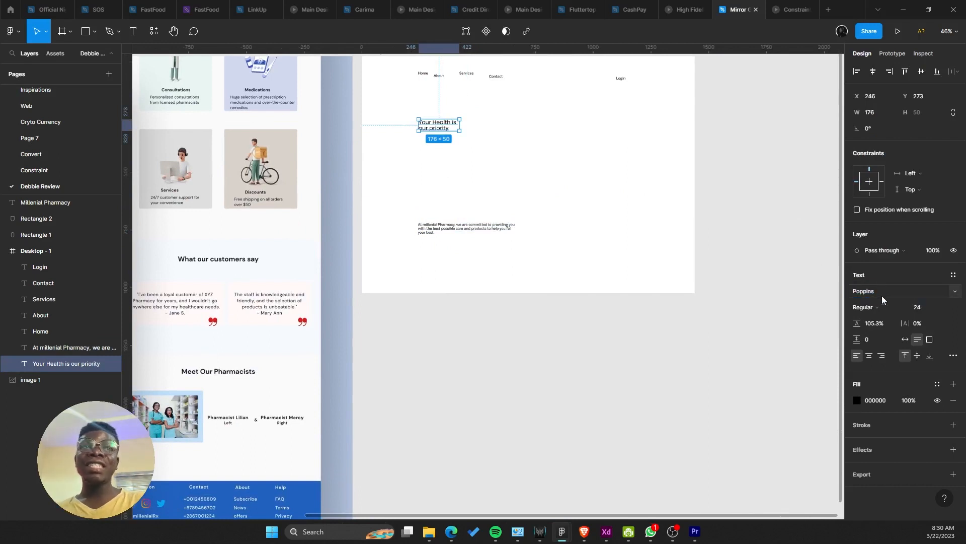
click(884, 324)
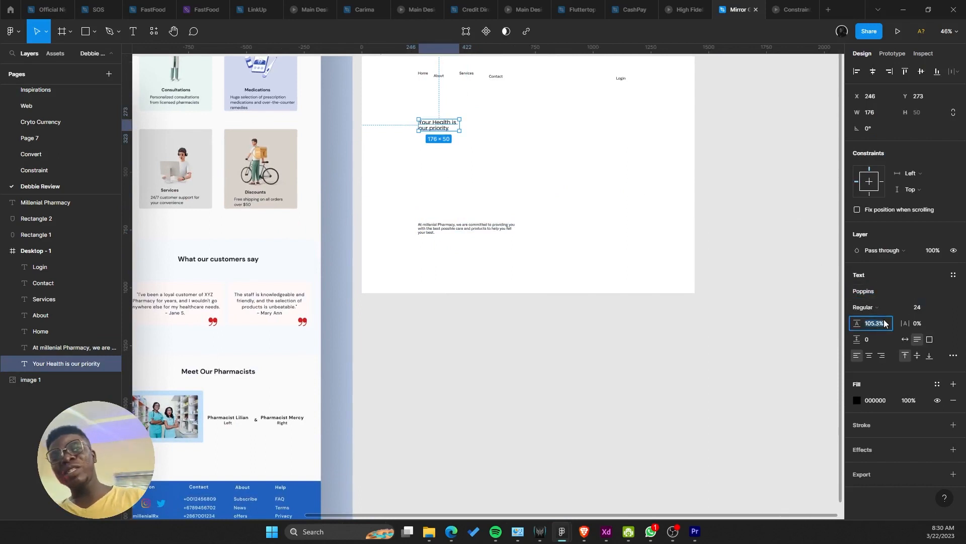
text(a)
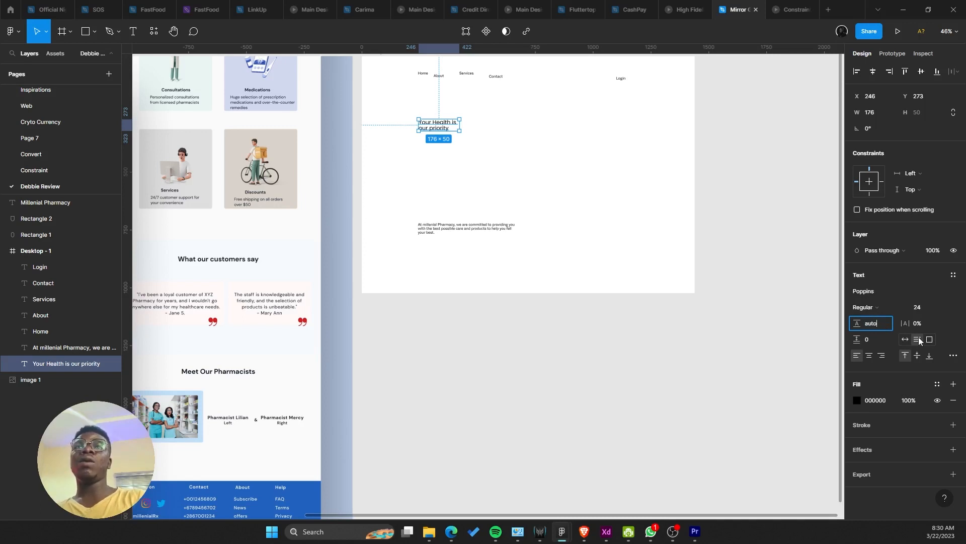
text(uto)
key(Return)
Step: Make the heading size 64 and Bold, widened to wrap over two lines
click(942, 307)
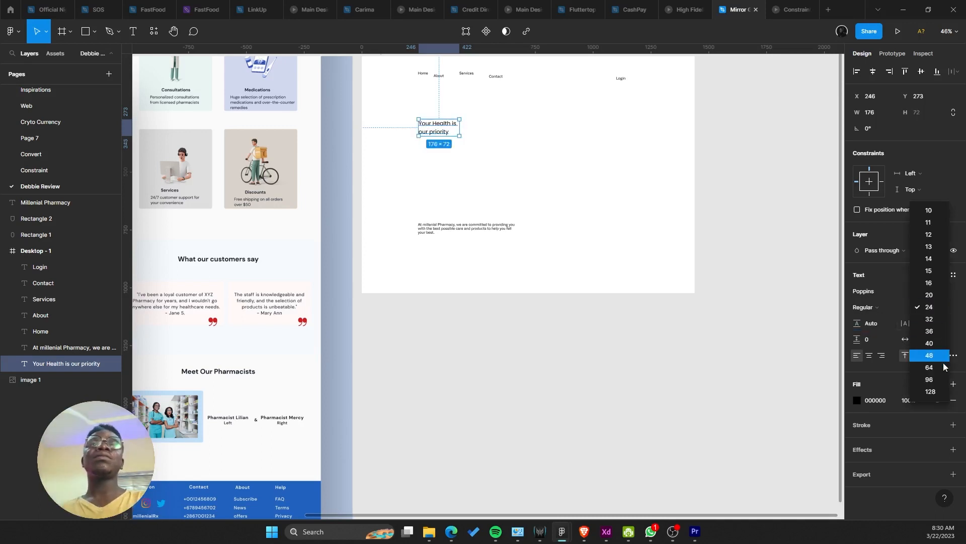
click(944, 367)
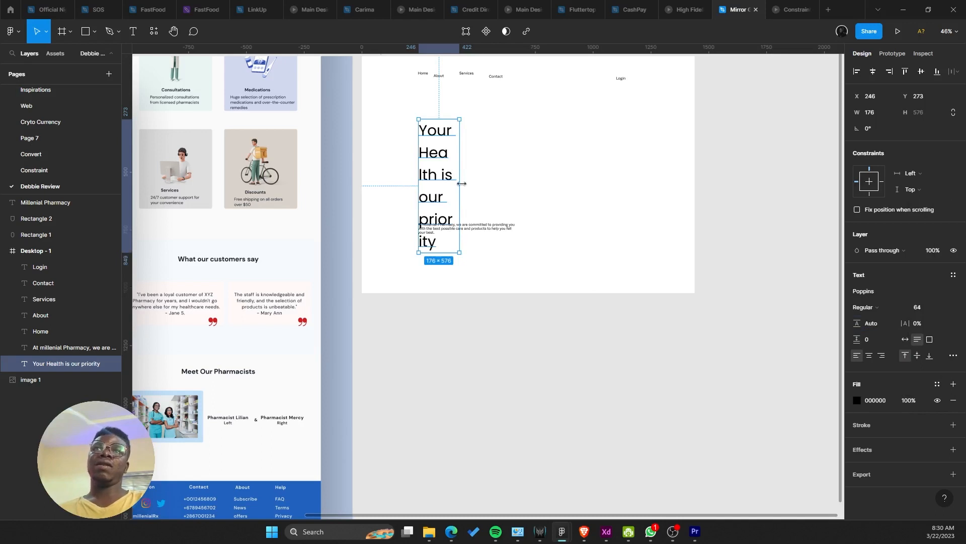
mouse_move(462, 184)
mouse_down()
mouse_move(564, 171)
mouse_move(528, 164)
mouse_up()
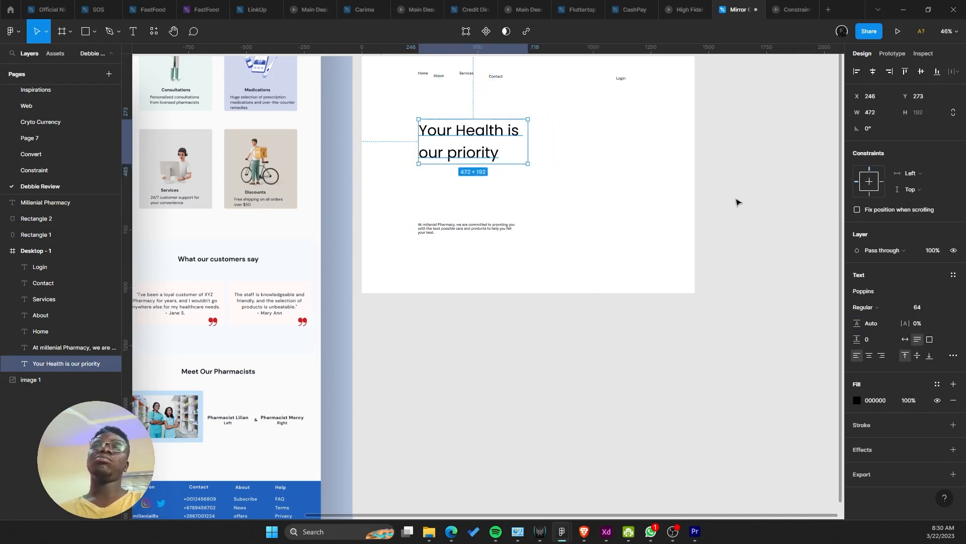
click(870, 308)
click(884, 339)
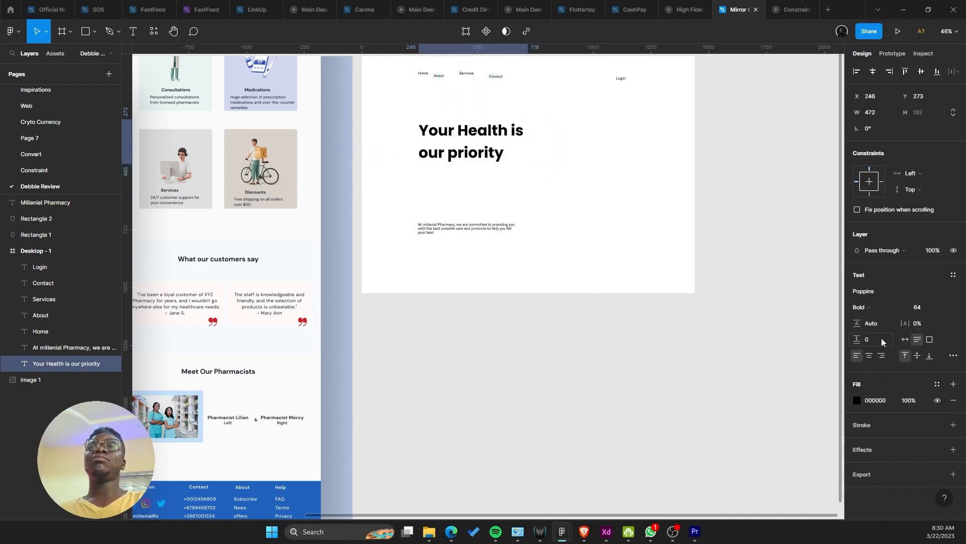
drag(602, 294, 673, 317)
click(882, 308)
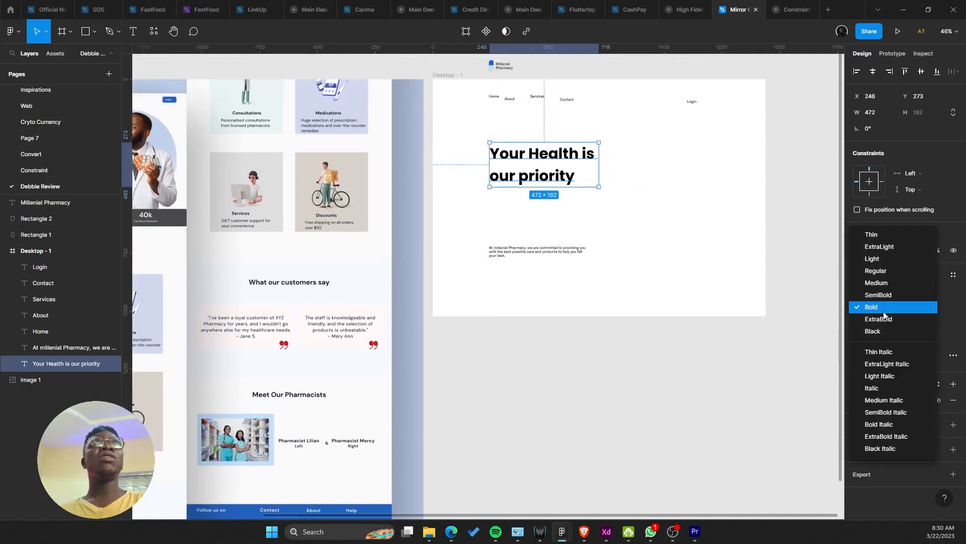
click(901, 295)
drag(682, 259, 671, 231)
key(ctrl+z)
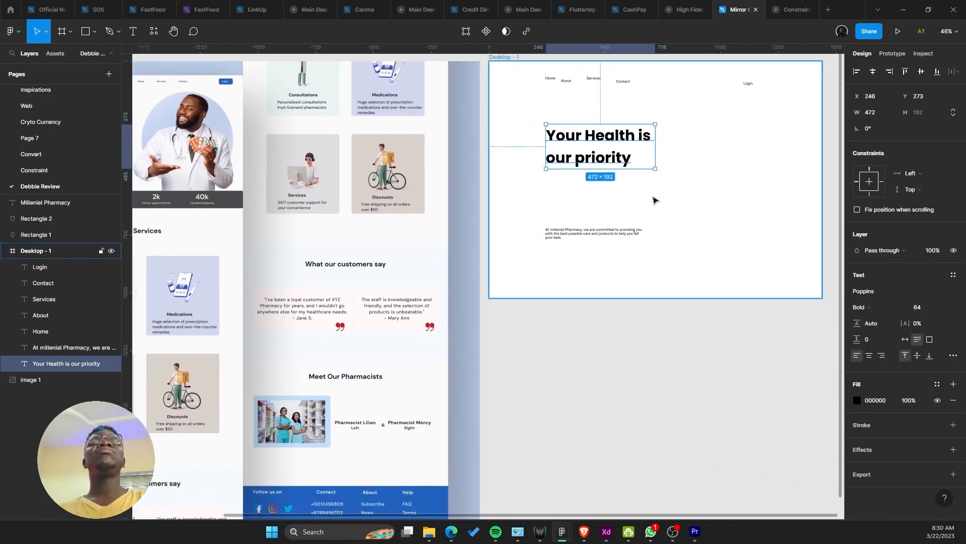
Step: Set the heading line height to 72 and move it lower and left in the frame
text(64)
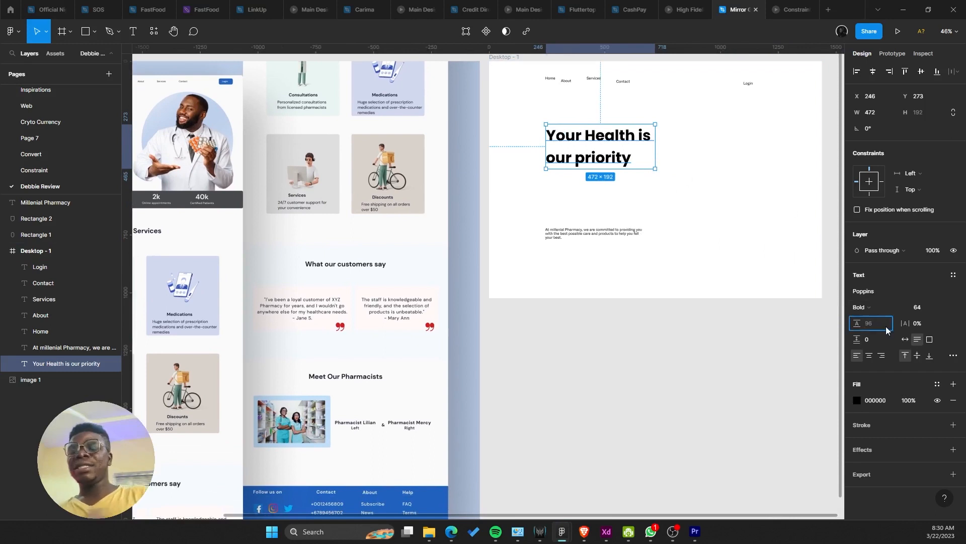
text(+8)
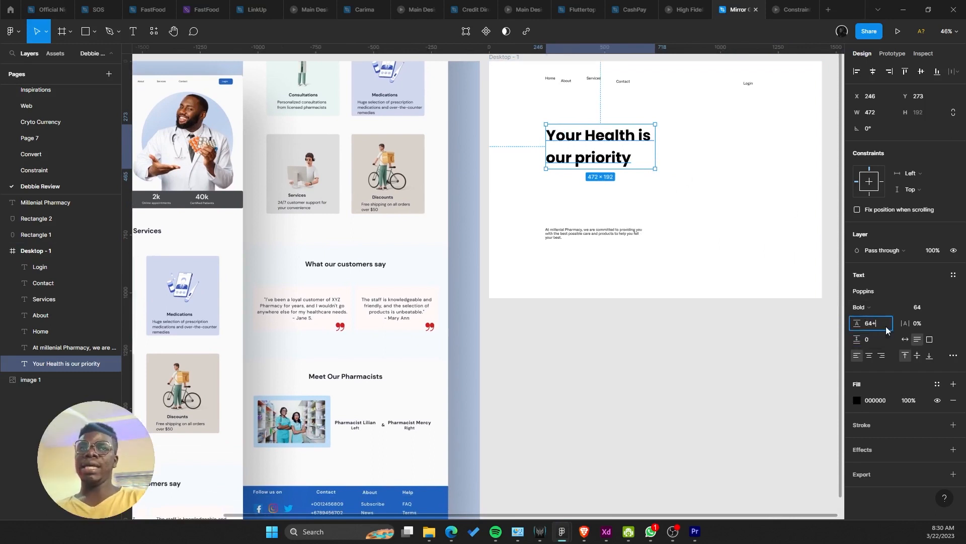
key(Return)
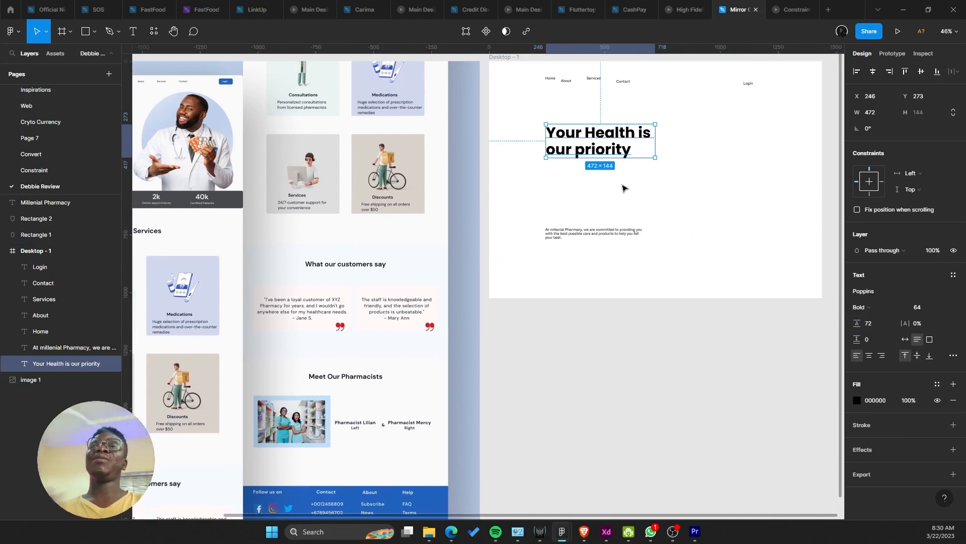
mouse_move(597, 150)
mouse_down()
mouse_move(563, 170)
mouse_move(574, 175)
mouse_up()
scroll(654, 212, right, 3)
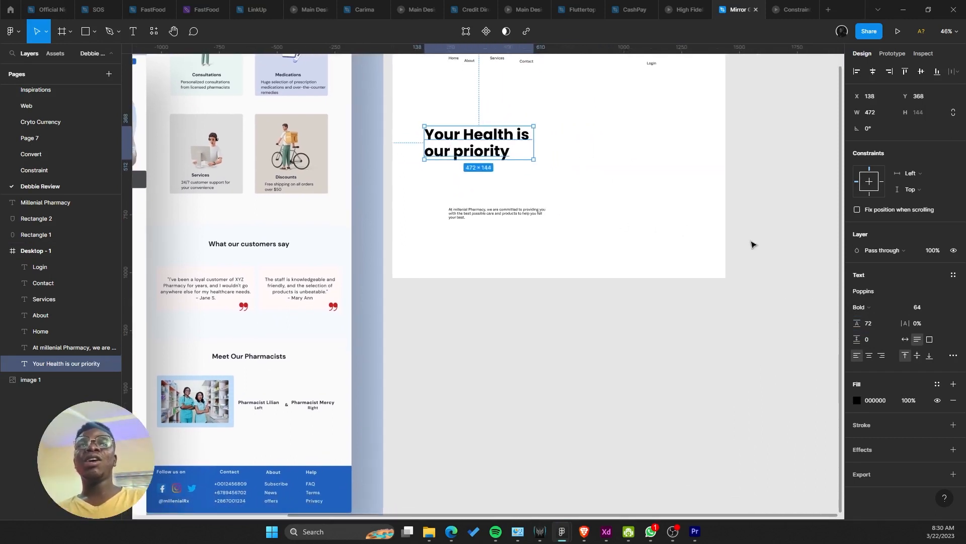
click(882, 321)
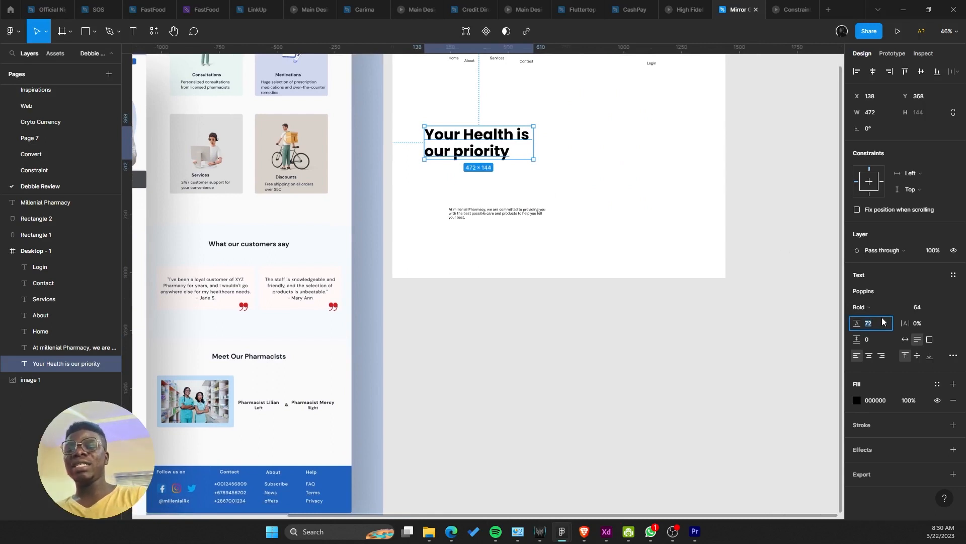
text(130%)
key(Return)
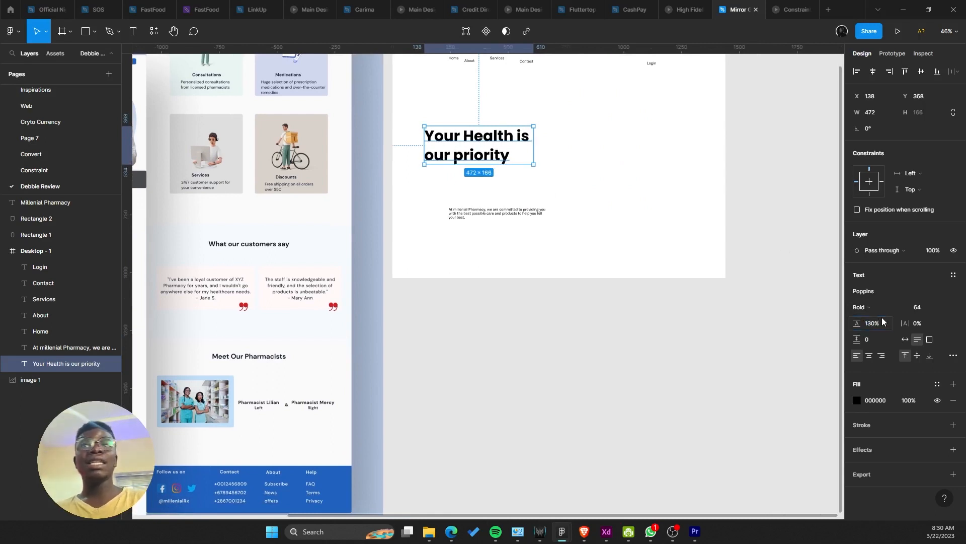
key(ctrl+z)
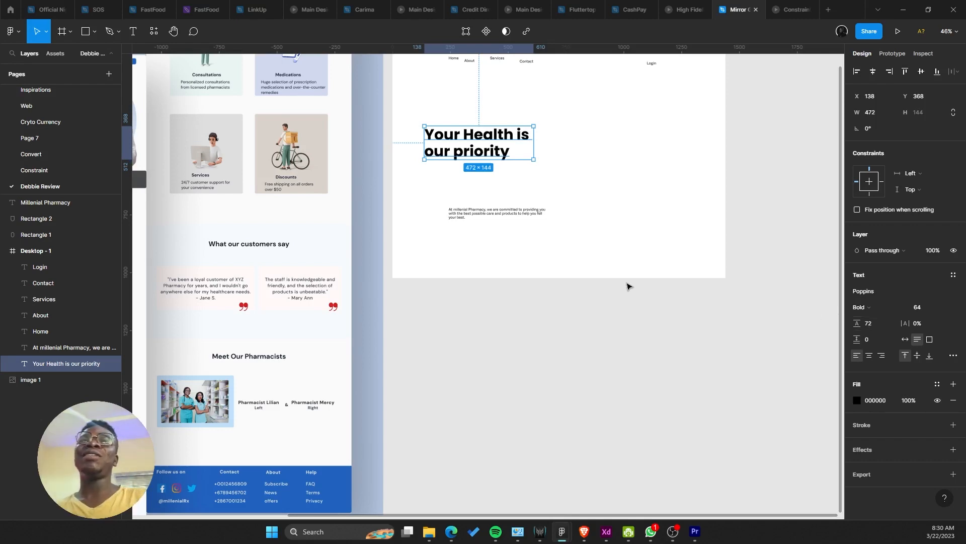
scroll(456, 311, up, 1)
scroll(455, 308, down, 4)
drag(429, 208, 485, 362)
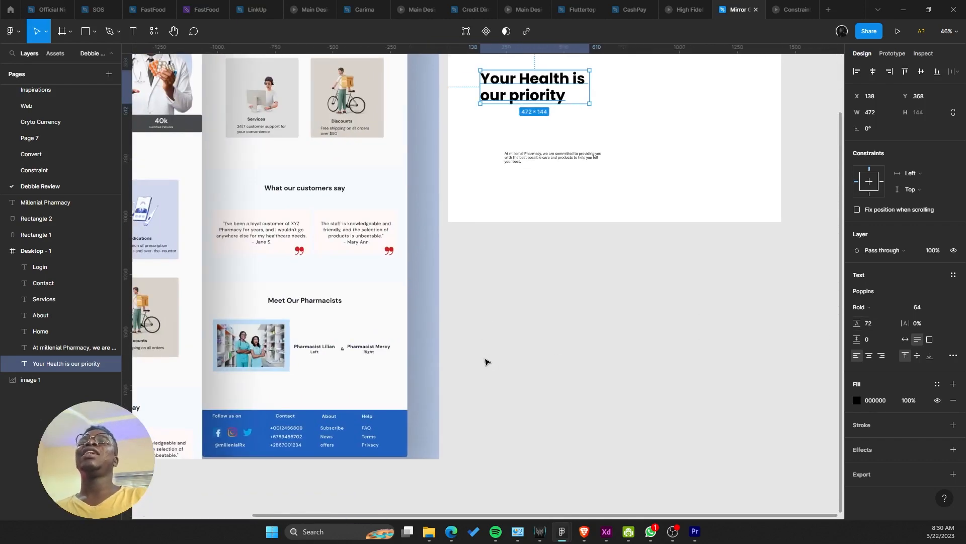
scroll(493, 221, up, 1)
drag(496, 209, 524, 359)
scroll(524, 359, up, 1)
Step: Move the intro paragraph beneath the heading and set it to Poppins with 26 line height
drag(552, 298, 521, 258)
click(887, 292)
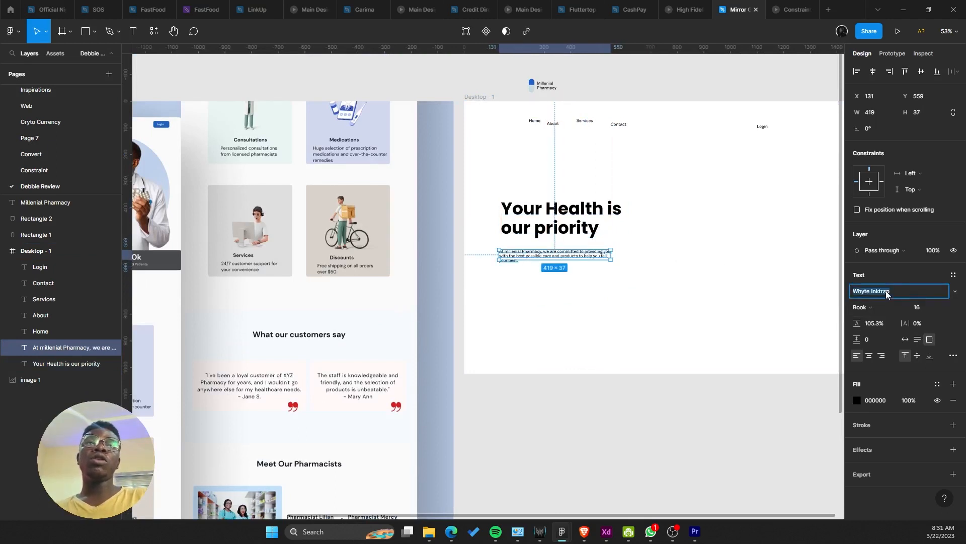
text(Poppins)
key(Return)
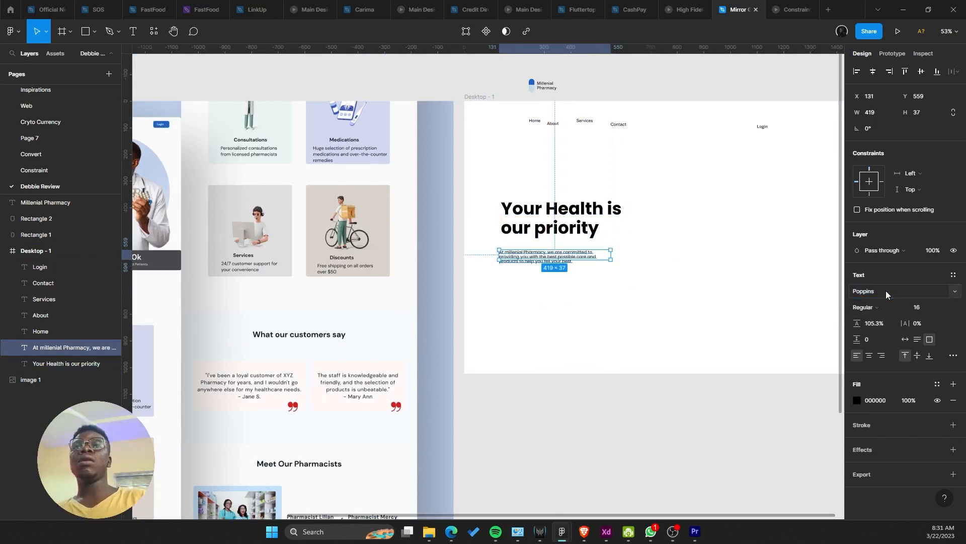
scroll(834, 301, up, 1)
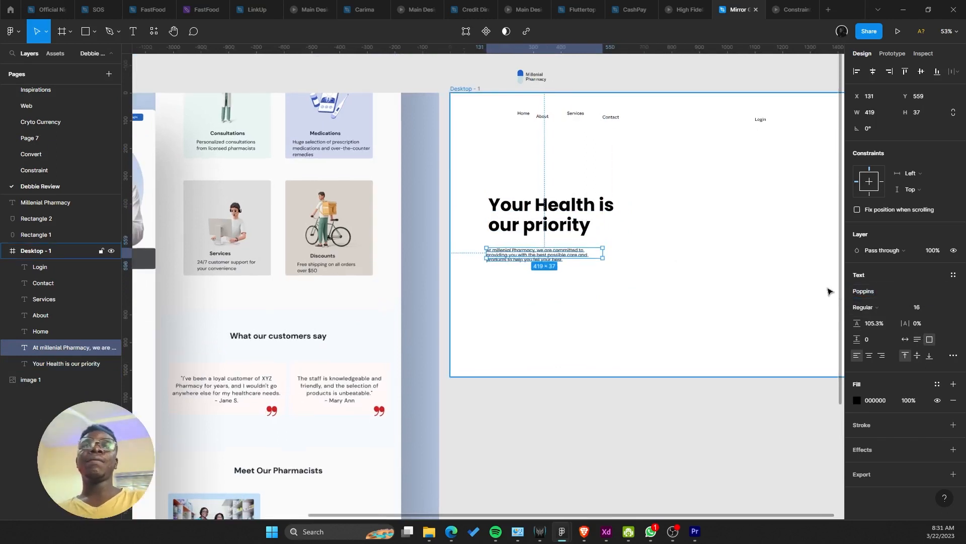
click(884, 328)
text(16+)
key(ctrl+a)
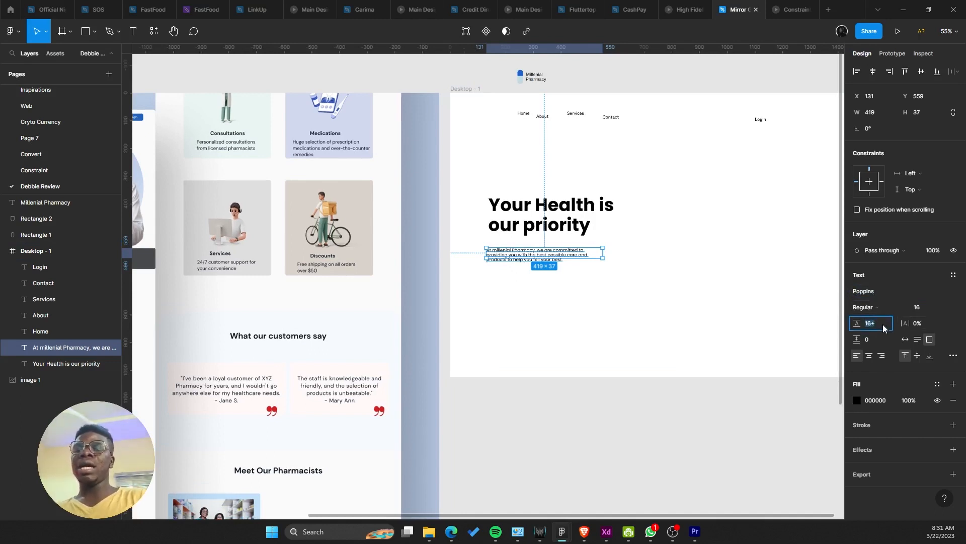
text(18+8)
key(Return)
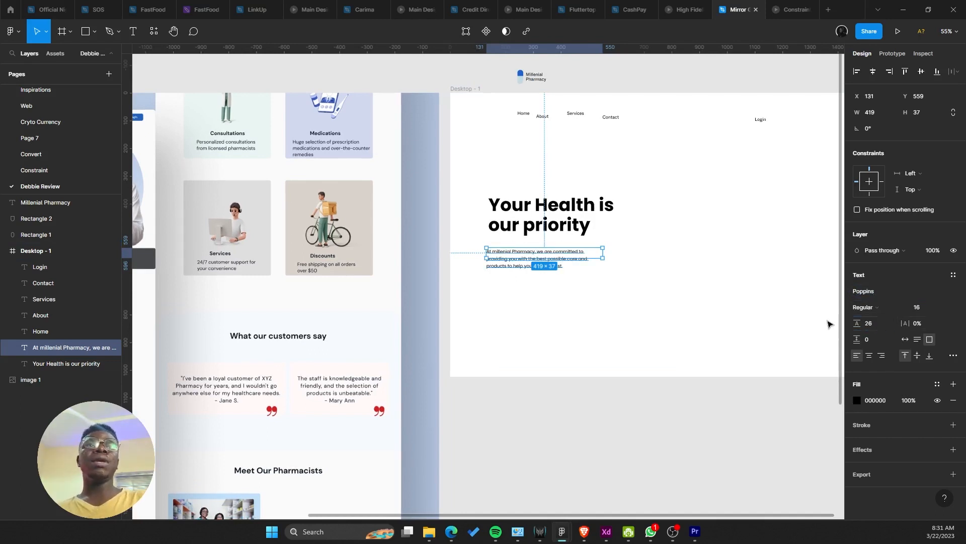
Step: Set the paragraph size to 18 and widen its box to 511 px
click(931, 311)
text(18)
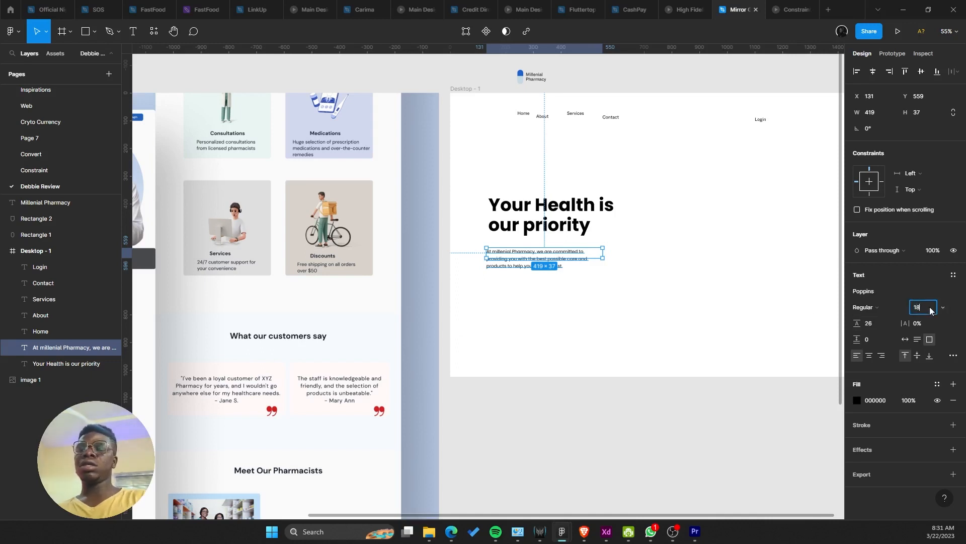
key(Return)
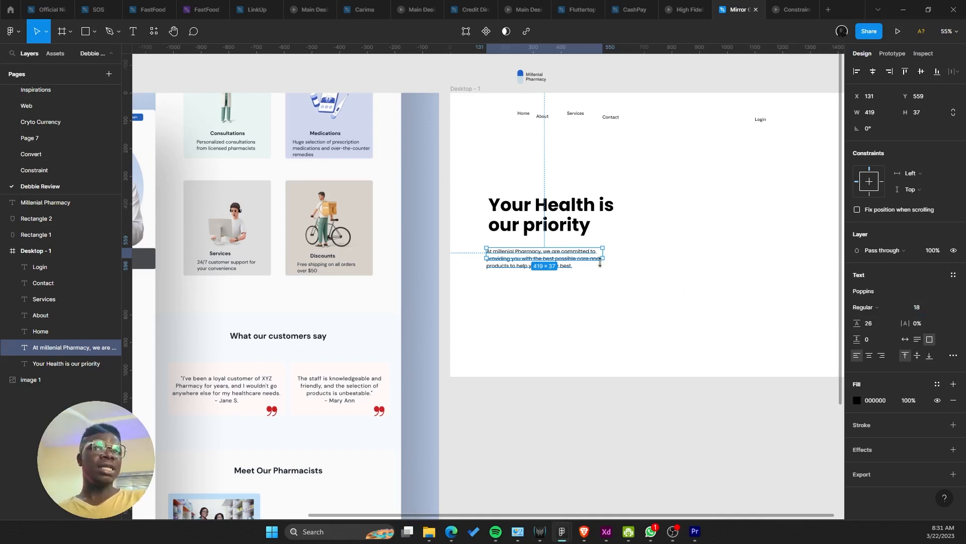
mouse_move(606, 257)
mouse_down()
mouse_move(632, 280)
mouse_move(598, 253)
mouse_up()
scroll(558, 280, down, 5)
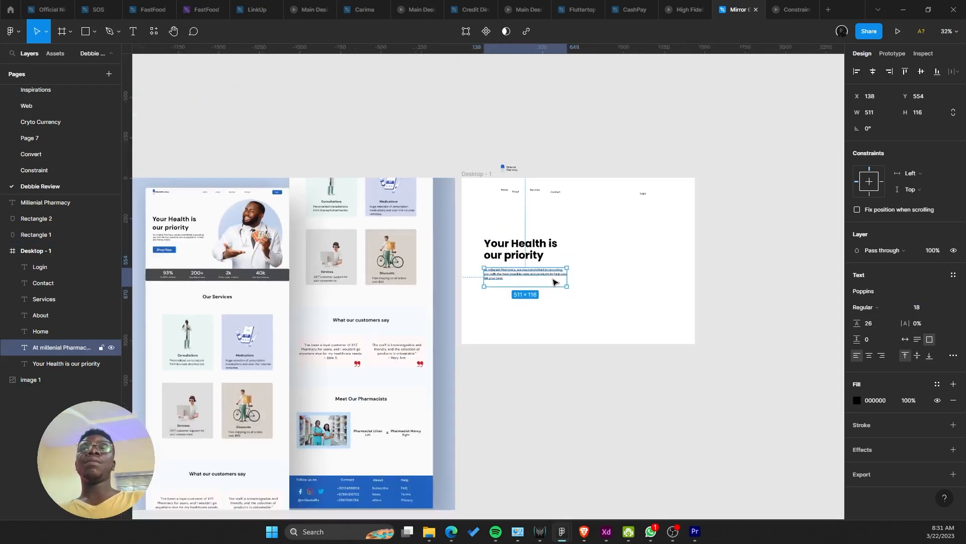
scroll(556, 282, up, 3)
click(445, 311)
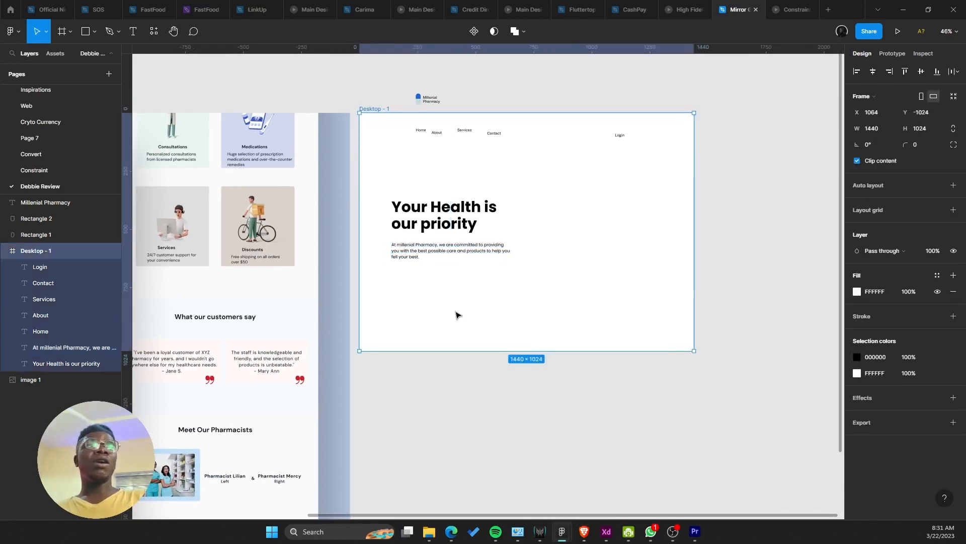
scroll(455, 315, up, 5)
scroll(390, 392, down, 1)
drag(390, 392, 375, 432)
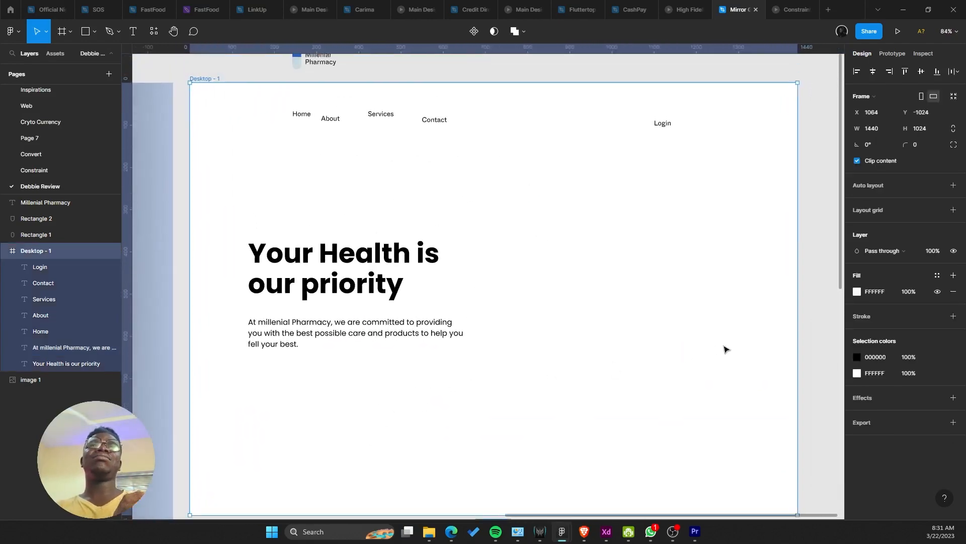
Step: Add a column layout grid to Desktop - 1 with a count of 12
click(956, 213)
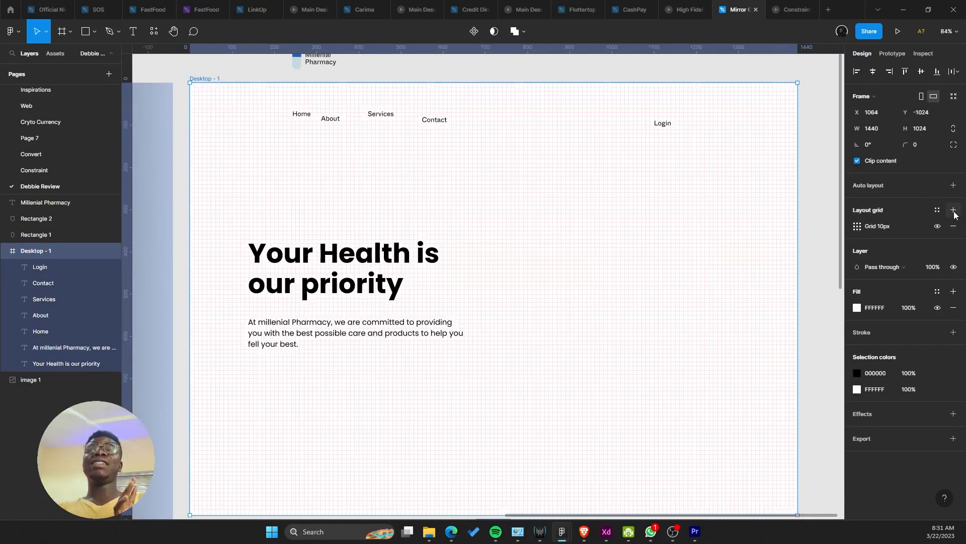
click(856, 227)
click(779, 233)
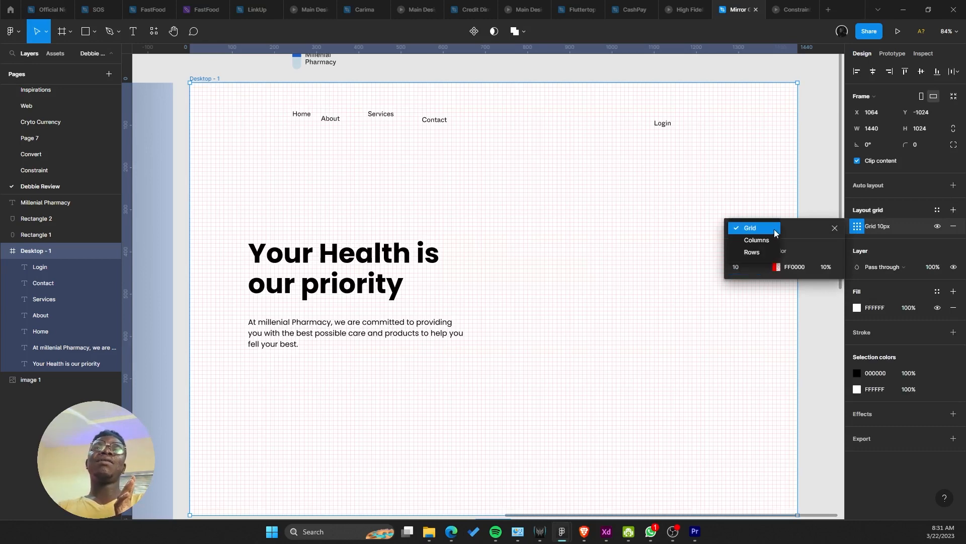
click(775, 240)
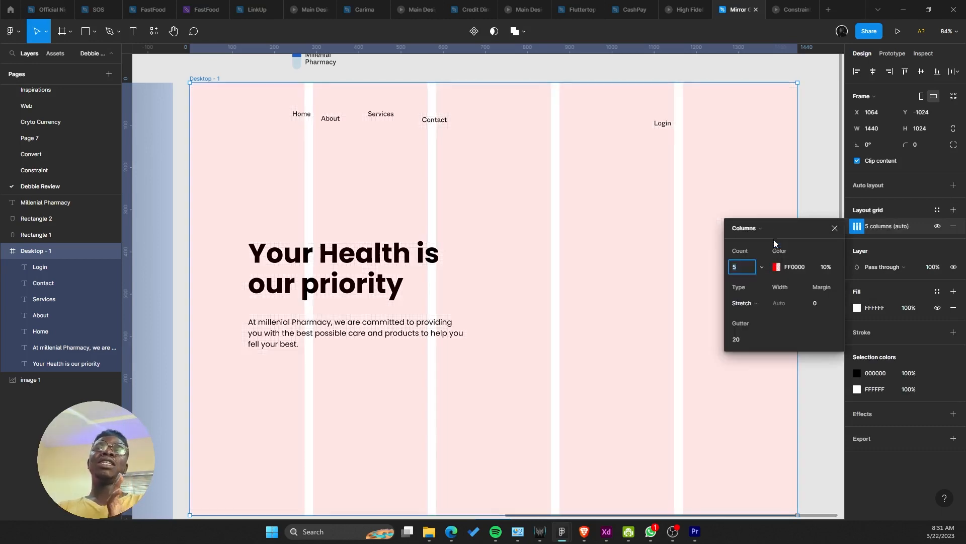
click(752, 270)
text(12)
key(Return)
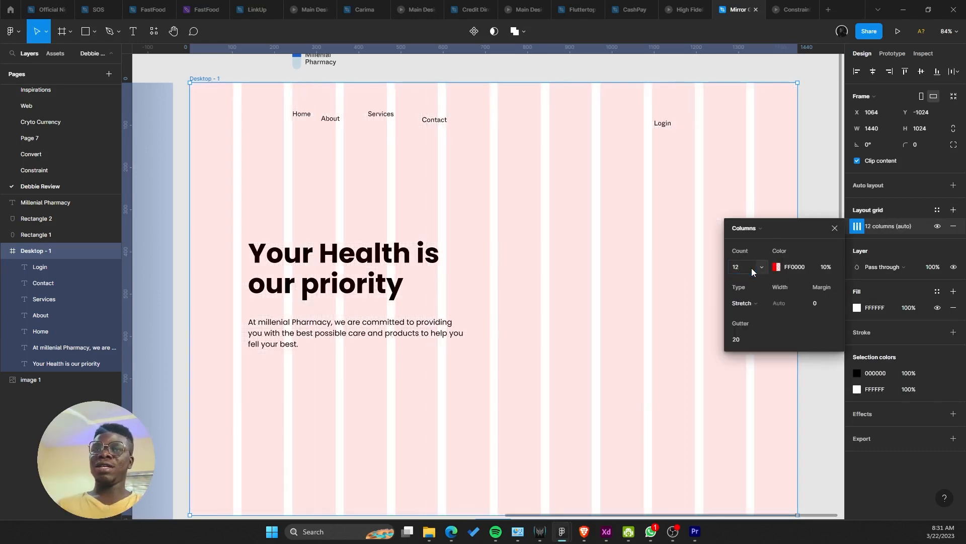
Step: Set the grid's gutter to 24 px and its side margins to 130 px
click(745, 346)
text(16)
key(Return)
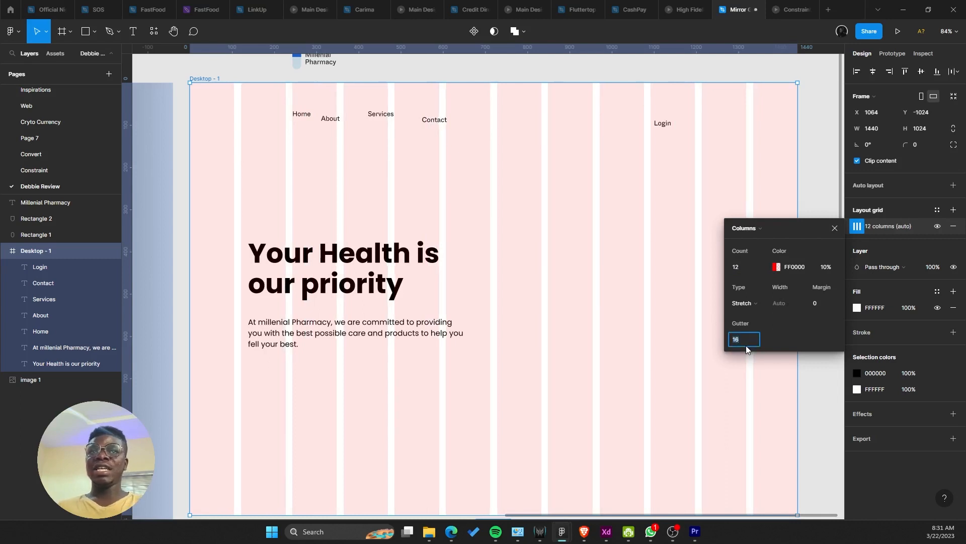
text(24)
key(Return)
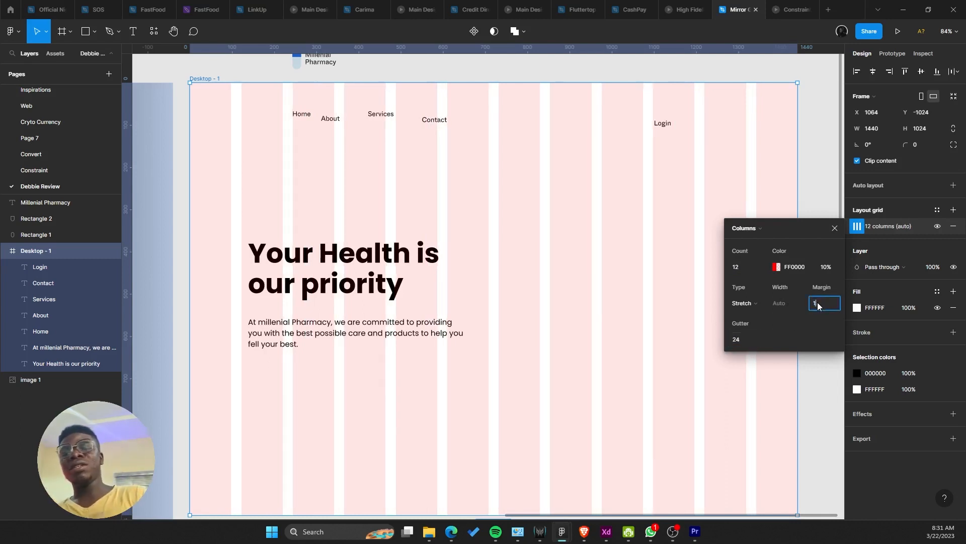
text(120)
key(Return)
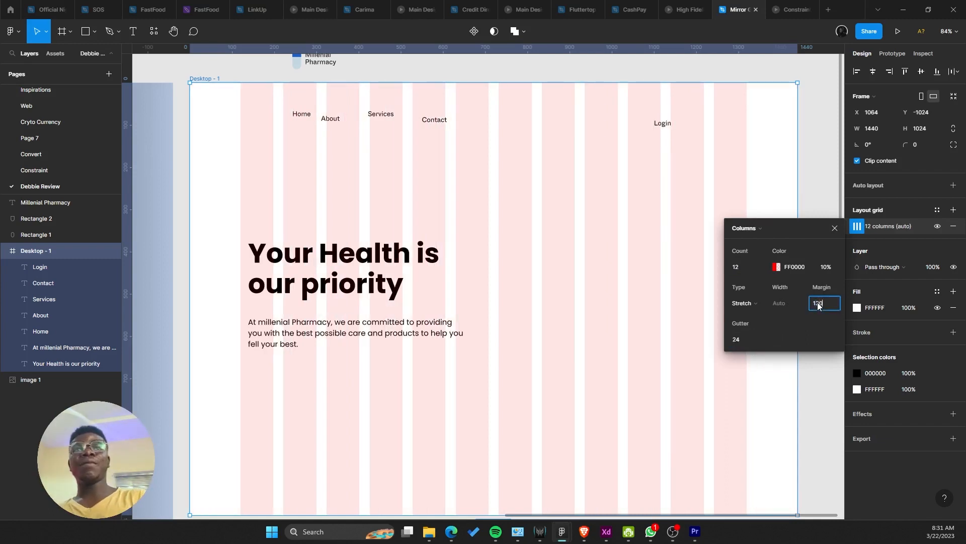
key(Return)
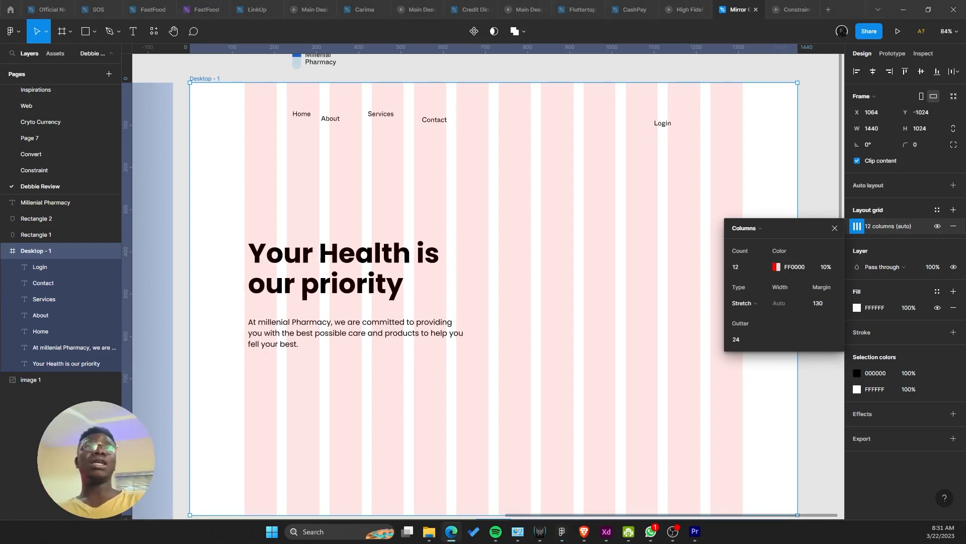
click(225, 26)
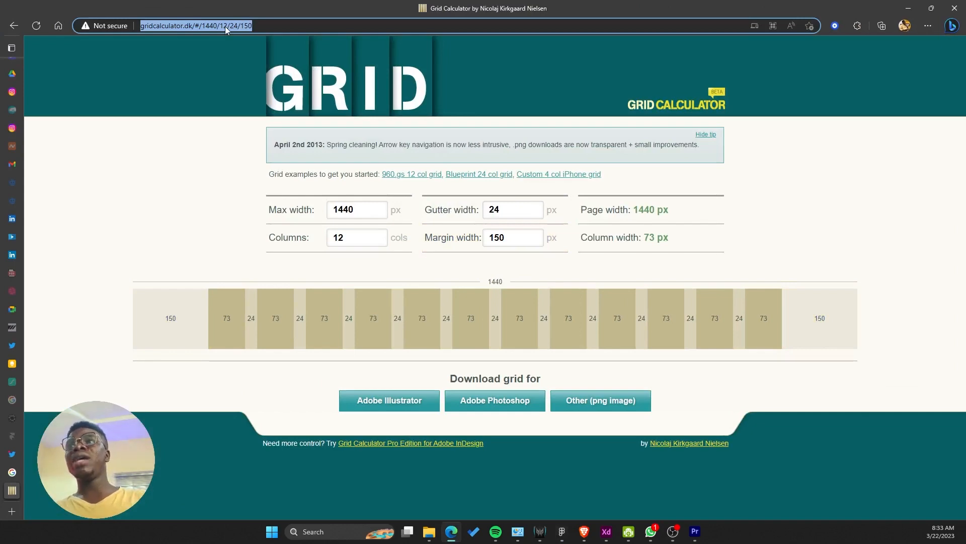
Step: Load Grid Calculator and enter a 1440 px max width with 12 columns
text(gri)
key(Return)
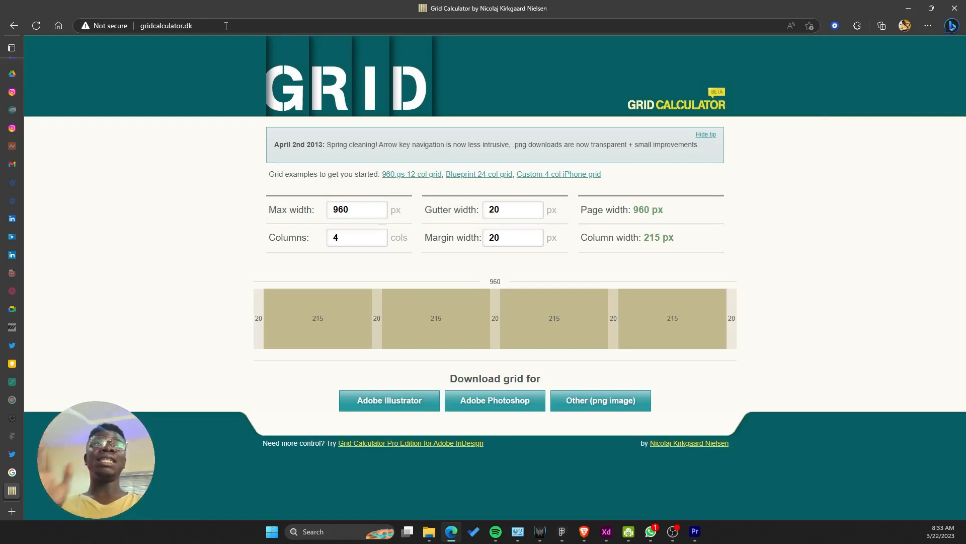
click(336, 211)
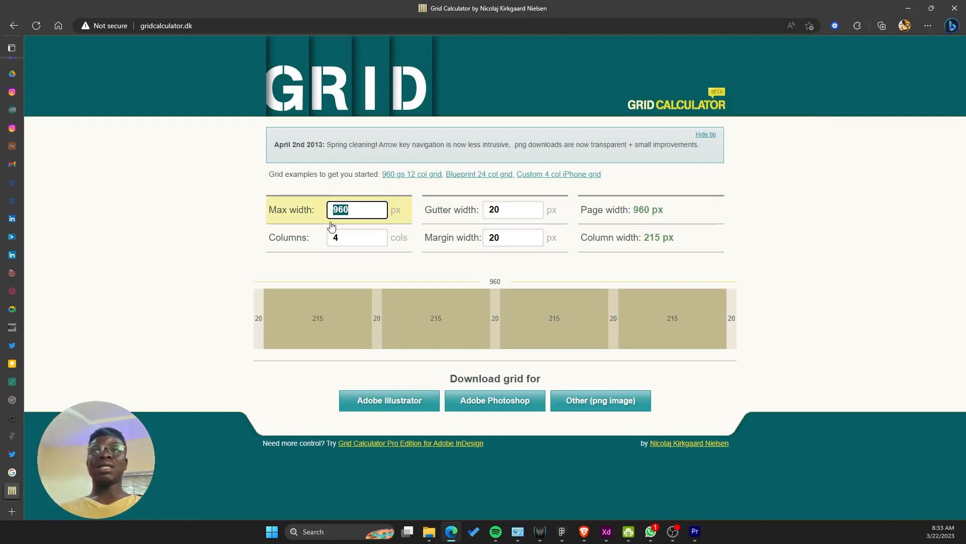
text(1440)
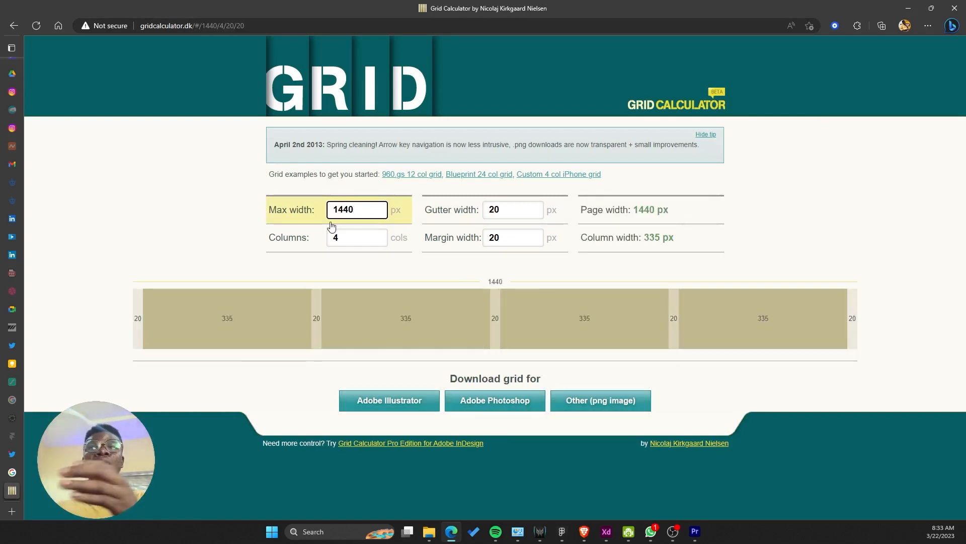
key(Tab)
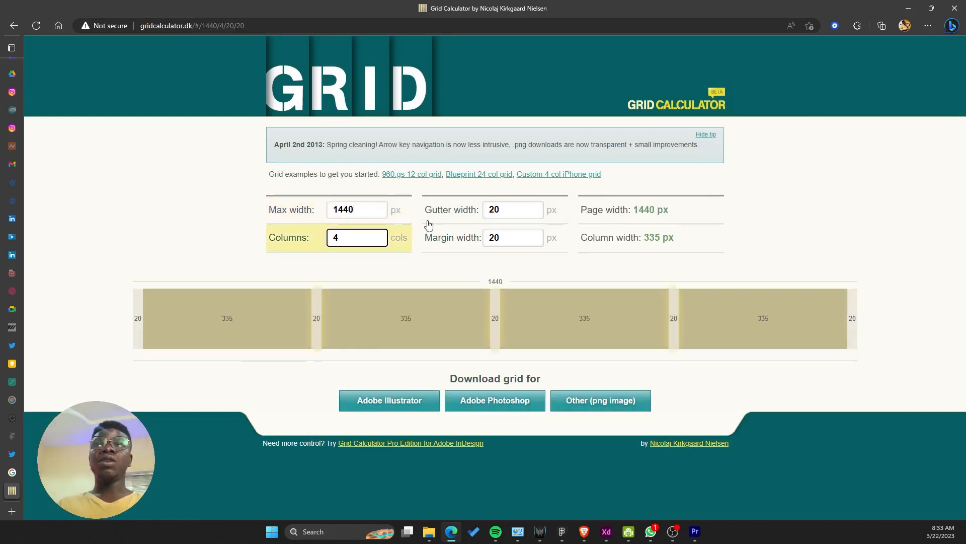
text(12)
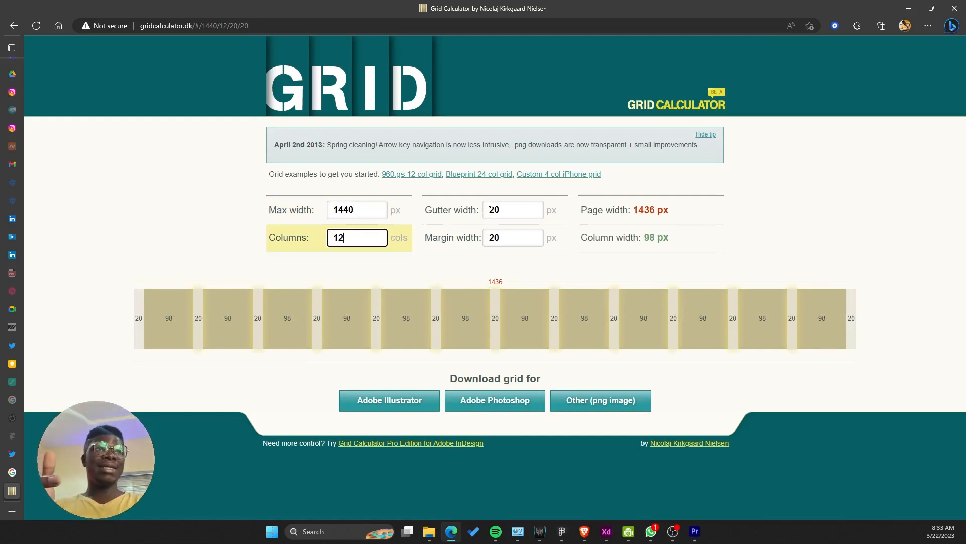
Step: Enter a 24 px gutter and a 120 px margin width
click(511, 210)
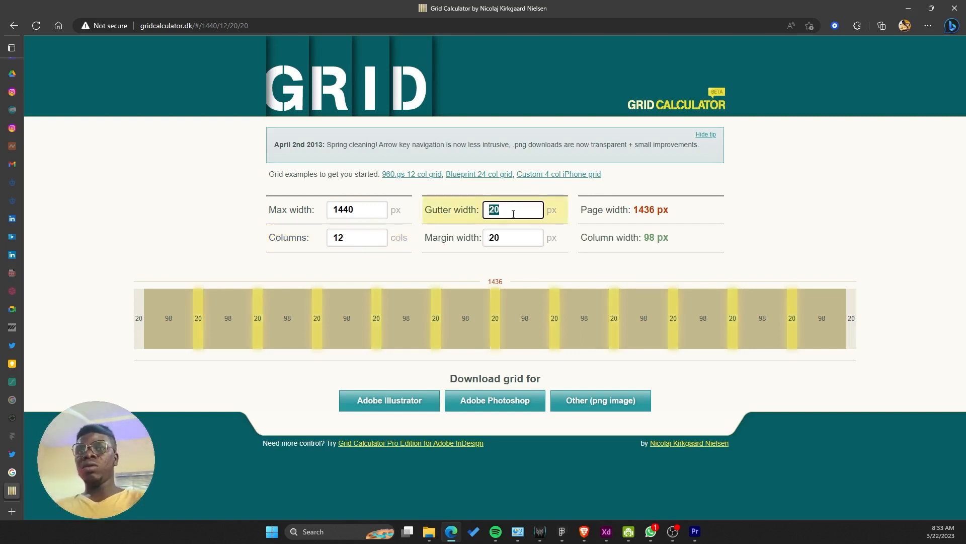
text(24)
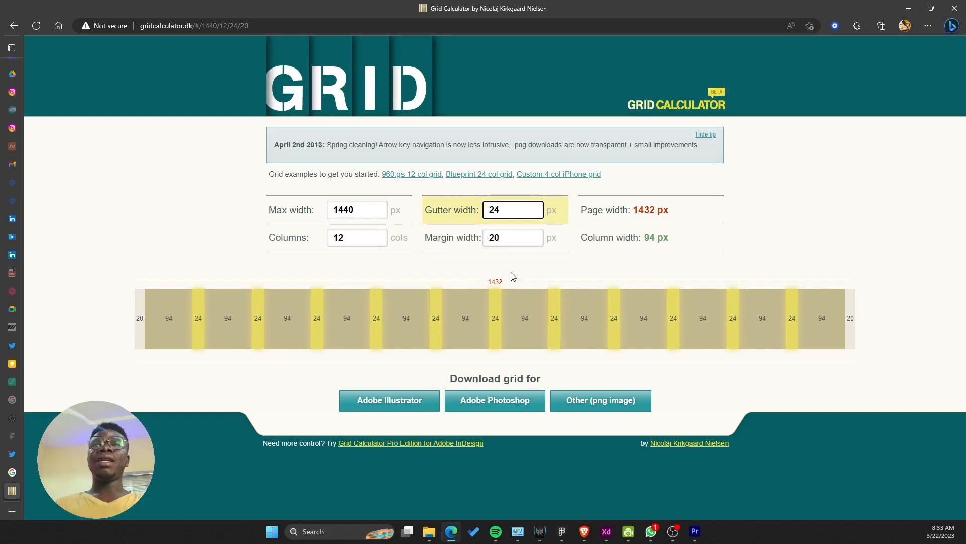
click(513, 239)
text(120)
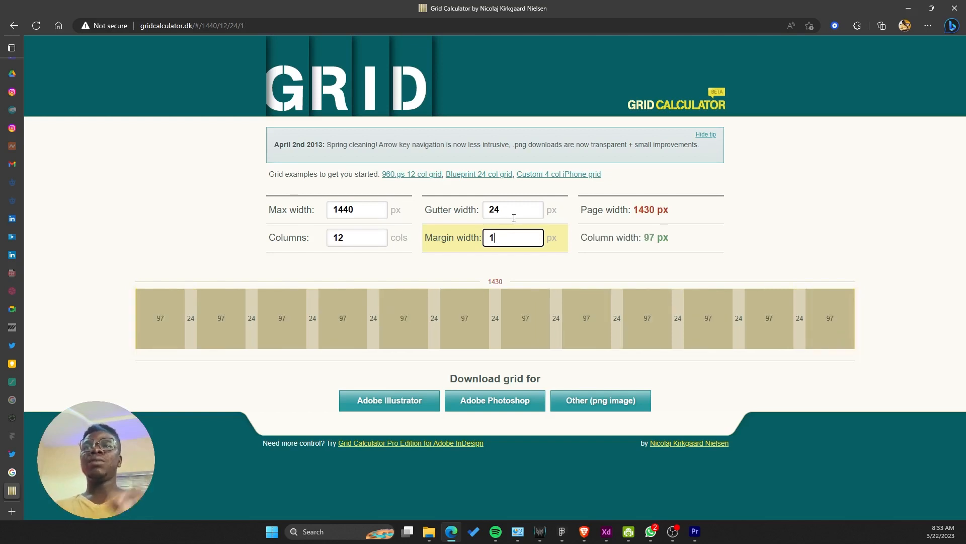
Step: Fine-tune the margin width to 150 px, giving 73 px columns
text(50)
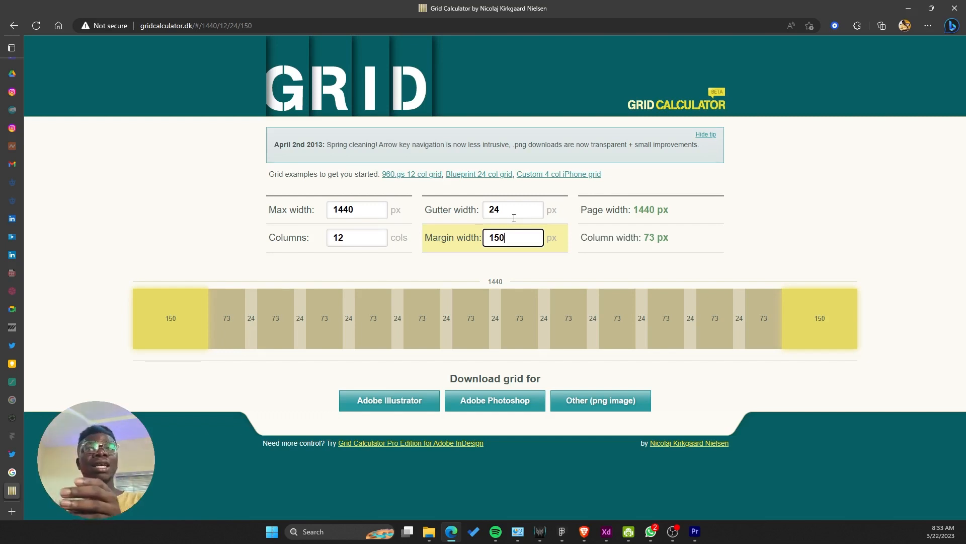
key(Up)
key(Up)
key(Up)
key(Up)
key(Up)
key(Up)
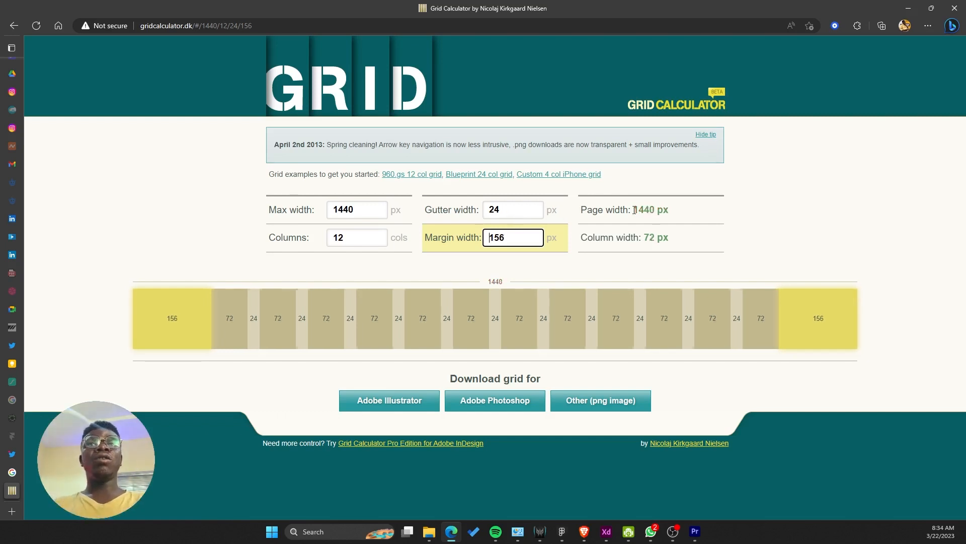
key(Up)
key(Up)
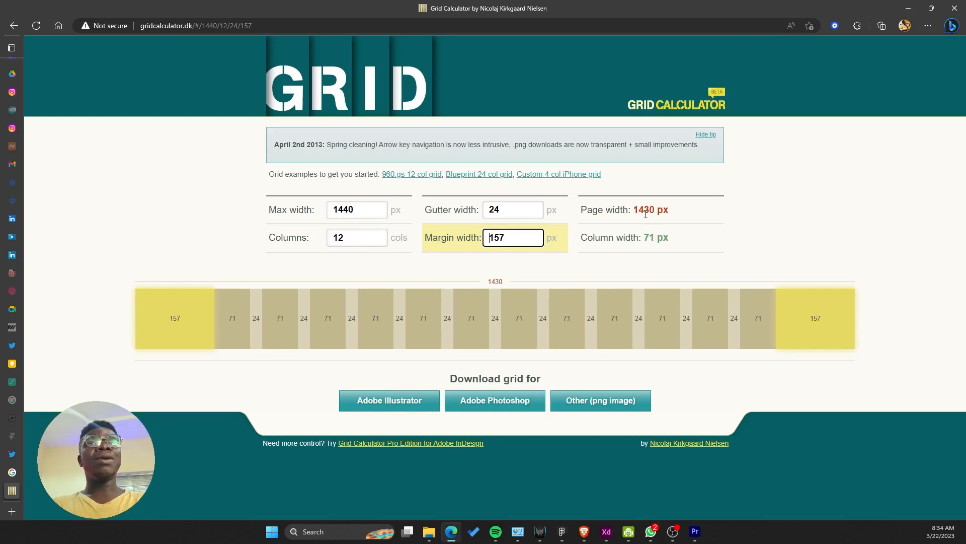
key(Down)
key(Down)
key(Down)
key(Up)
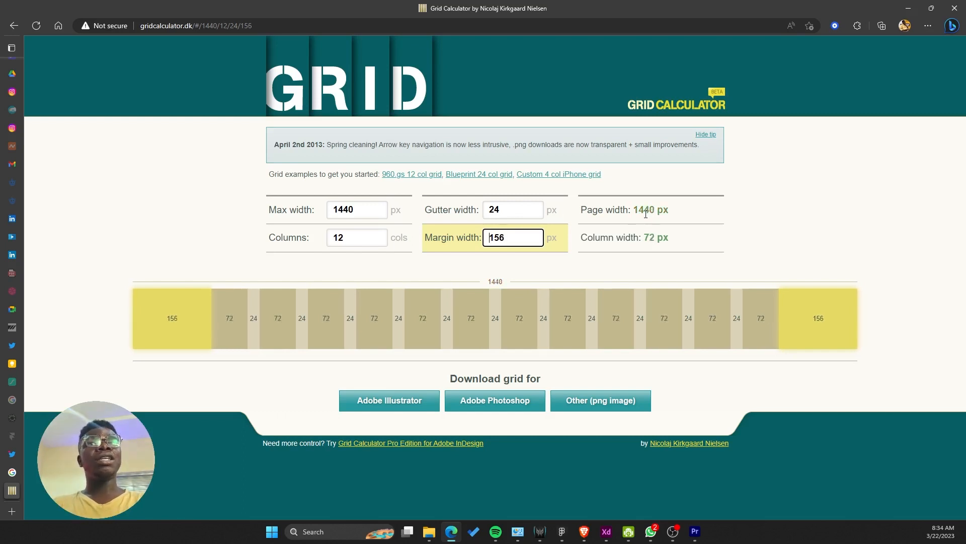
key(Down)
key(Down)
key(Down)
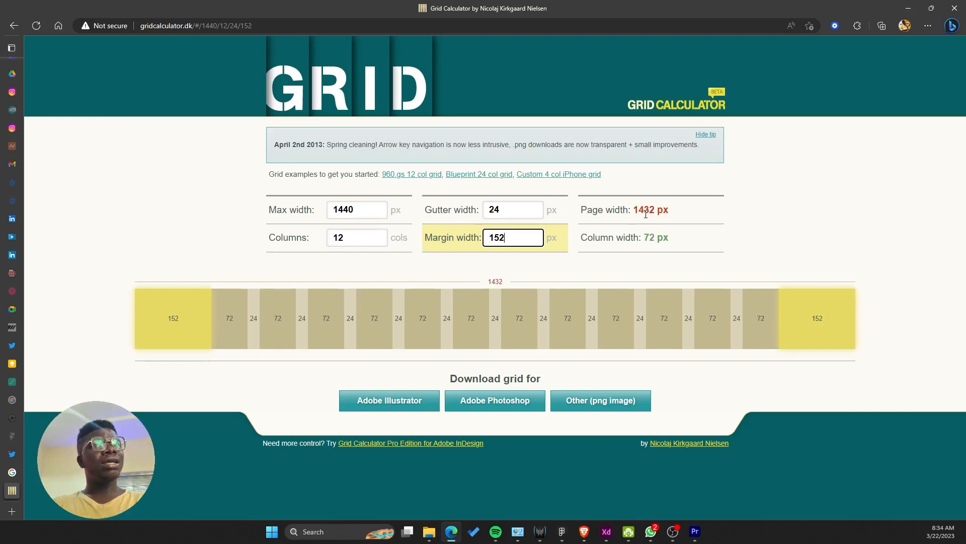
key(Down)
key(Down)
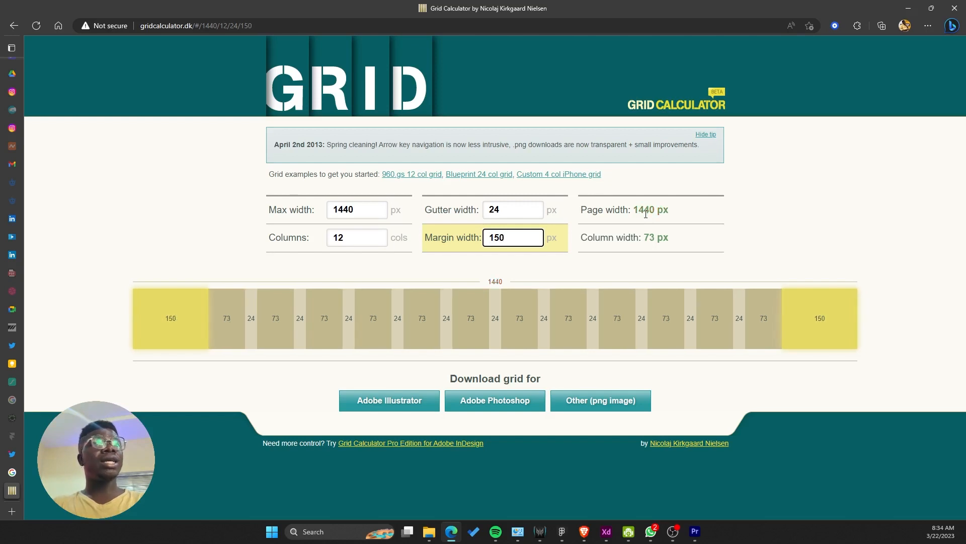
key(ctrl+a)
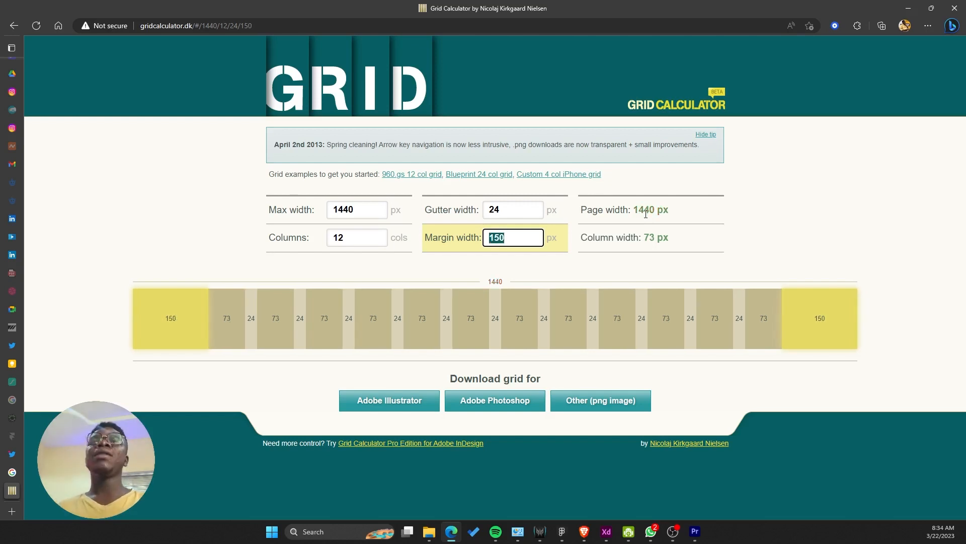
key(BackSpace)
key(ctrl+z)
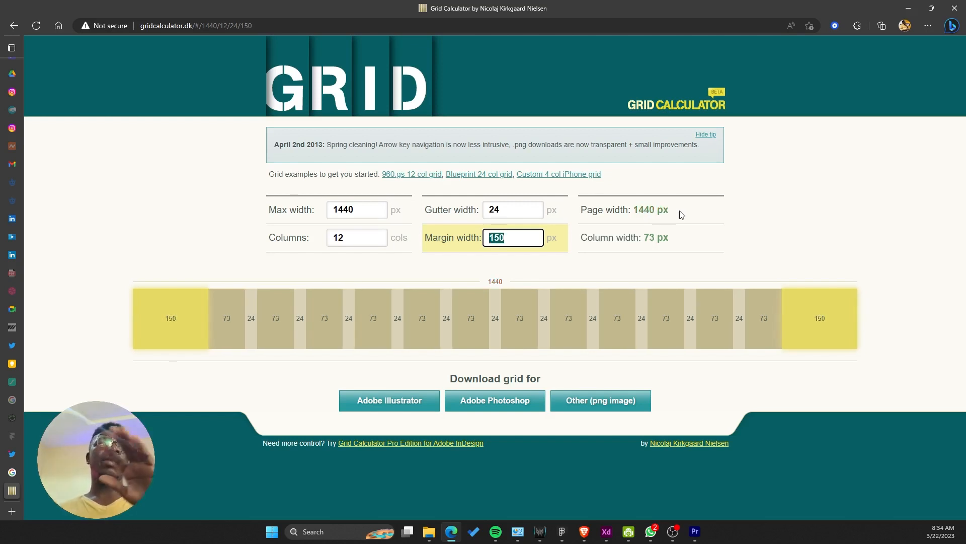
key(alt+Tab)
key(alt+Tab)
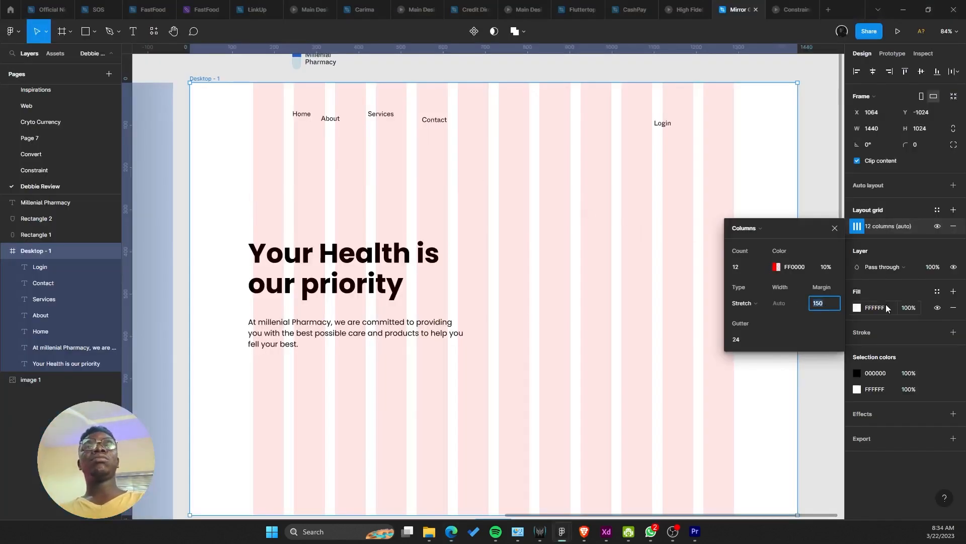
Step: Shift the hero heading and paragraph right onto the 150 px grid margin
click(543, 261)
scroll(456, 252, down, 5)
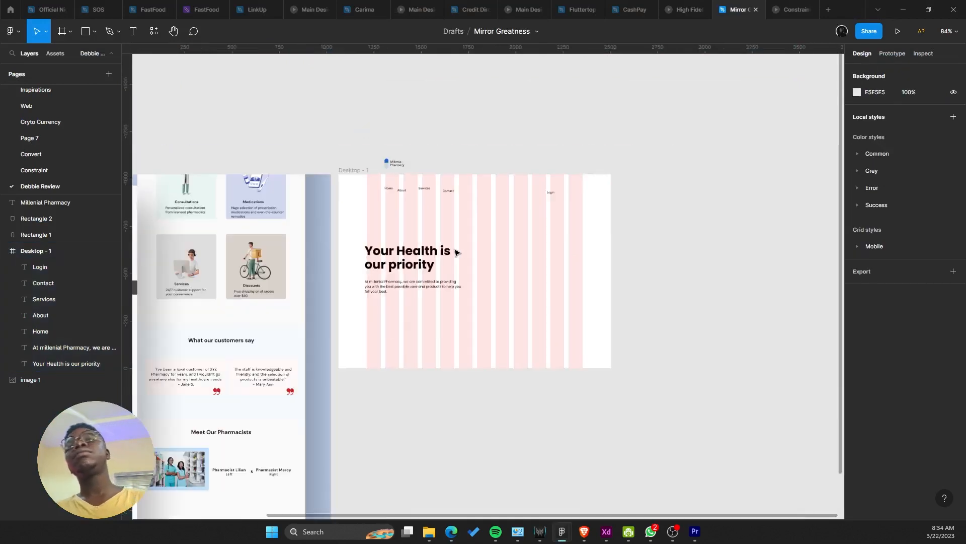
scroll(436, 252, up, 6)
click(276, 353)
shift+click(263, 287)
drag(263, 286, 272, 289)
Step: Move the Home, About, Services and Contact links right to match the grid
scroll(272, 291, up, 3)
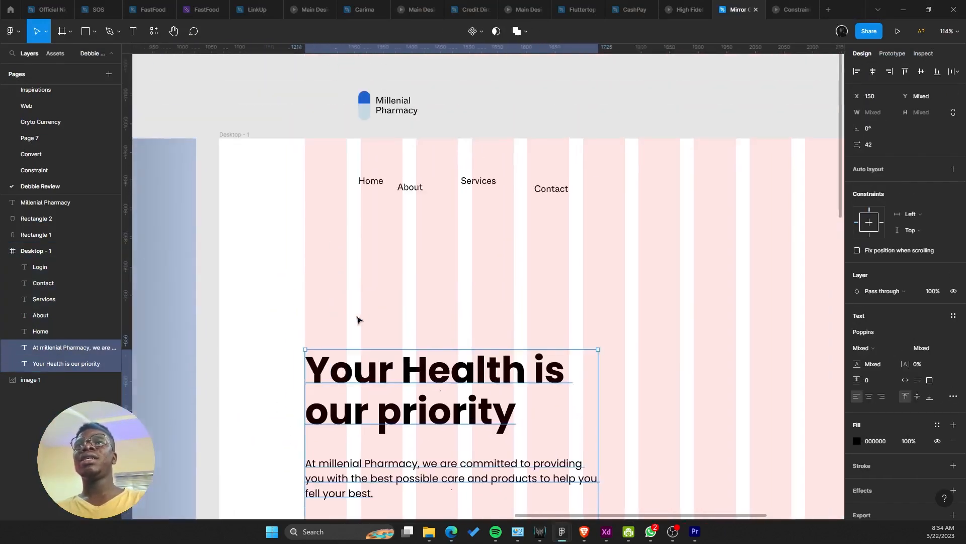
click(357, 319)
drag(337, 149, 562, 226)
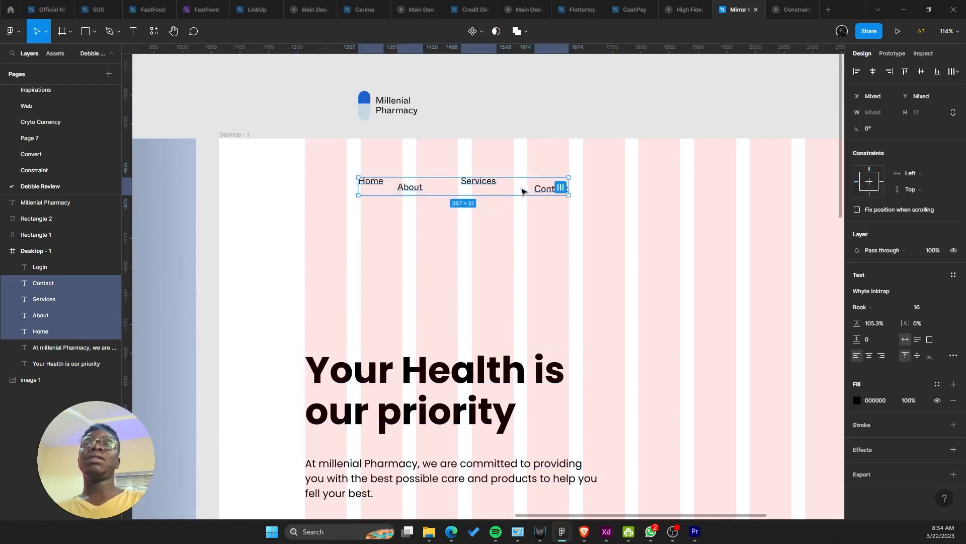
drag(537, 191, 739, 187)
drag(575, 123, 569, 55)
scroll(568, 61, down, 3)
scroll(436, 231, up, 2)
drag(433, 230, 375, 229)
click(485, 225)
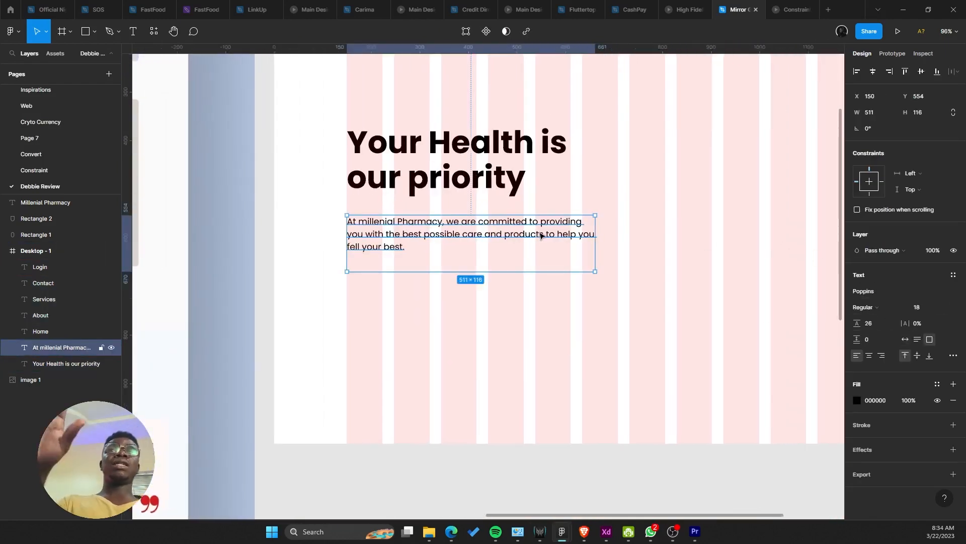
Step: Narrow and shorten the hero paragraph's text box so the text rewraps
drag(596, 248, 583, 238)
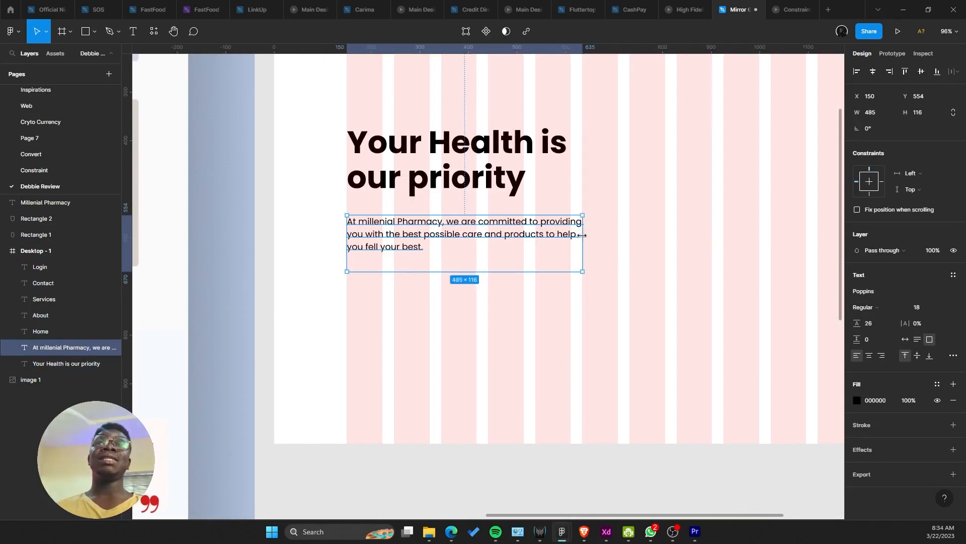
drag(550, 271, 543, 260)
click(591, 287)
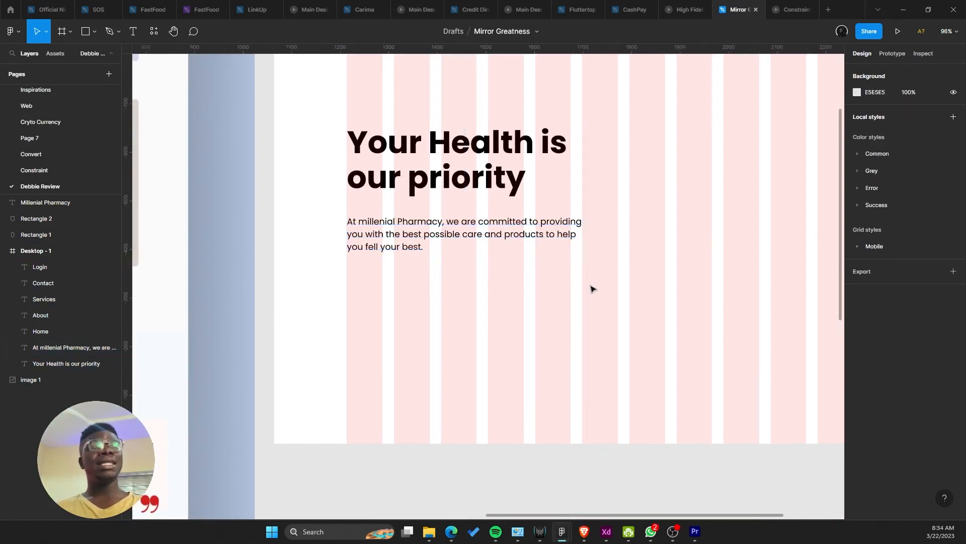
scroll(591, 287, right, 2)
scroll(591, 287, up, 1)
click(438, 254)
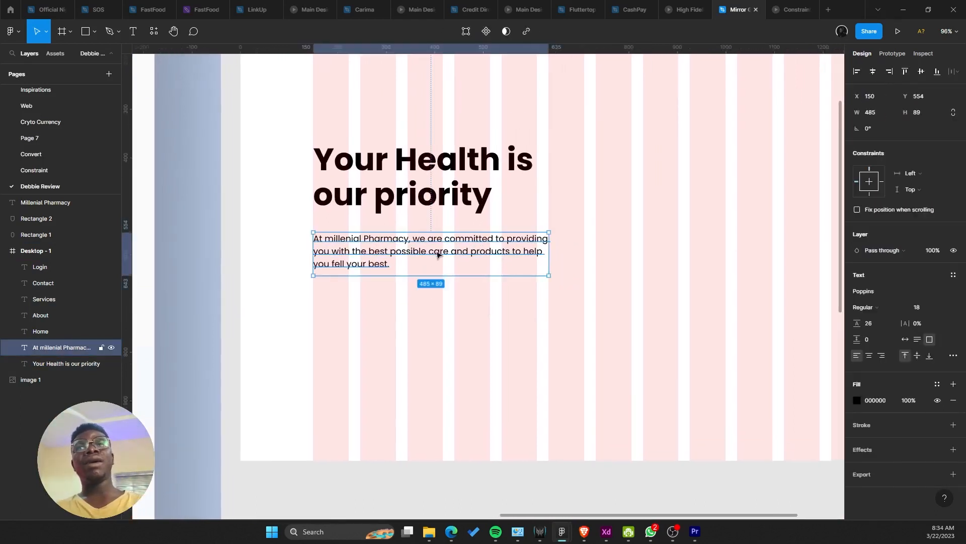
Step: Set the paragraph's font weight to Medium and widen its box slightly
click(861, 307)
click(875, 319)
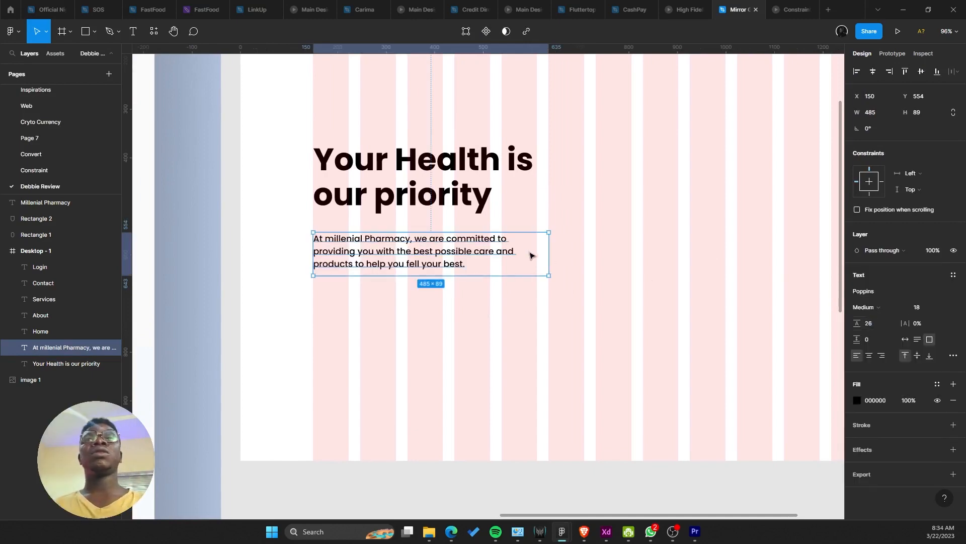
drag(549, 255, 563, 255)
click(611, 261)
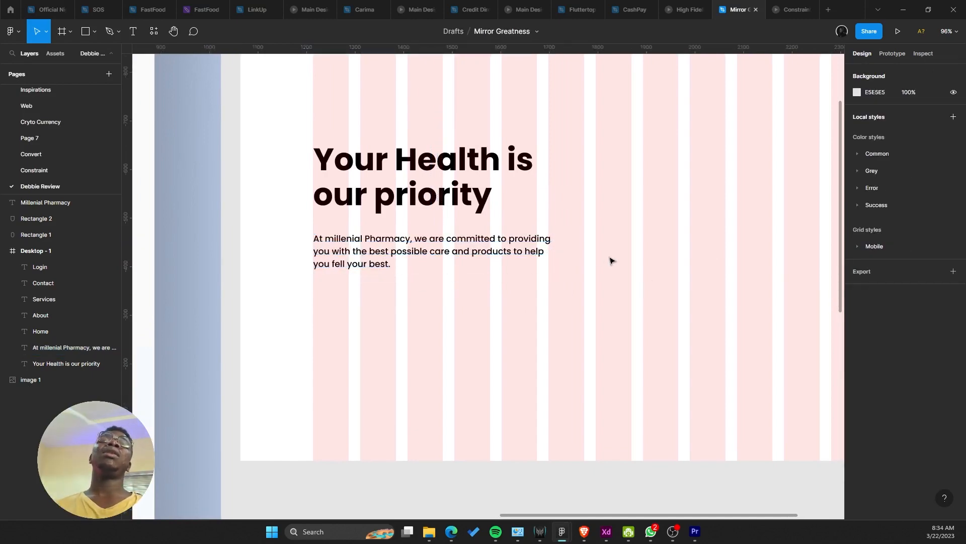
scroll(607, 263, down, 2)
scroll(597, 268, up, 1)
scroll(537, 273, up, 2)
Step: Try the Light weight, then settle the paragraph on Regular
click(533, 255)
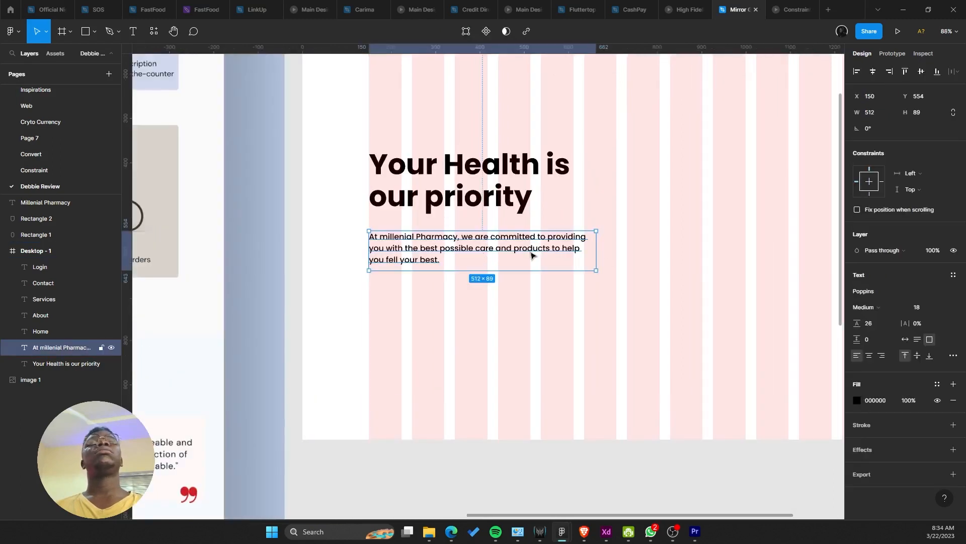
click(871, 307)
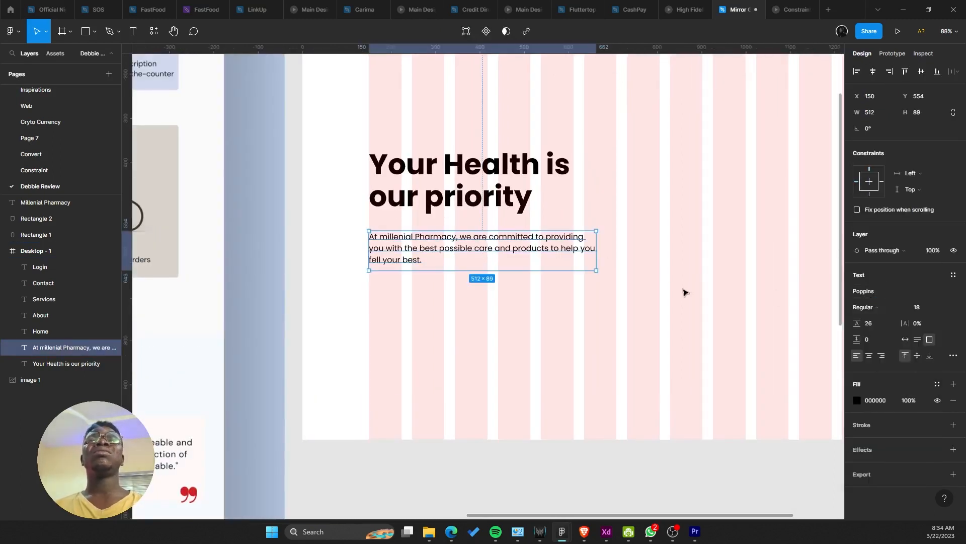
drag(678, 292, 635, 316)
click(863, 307)
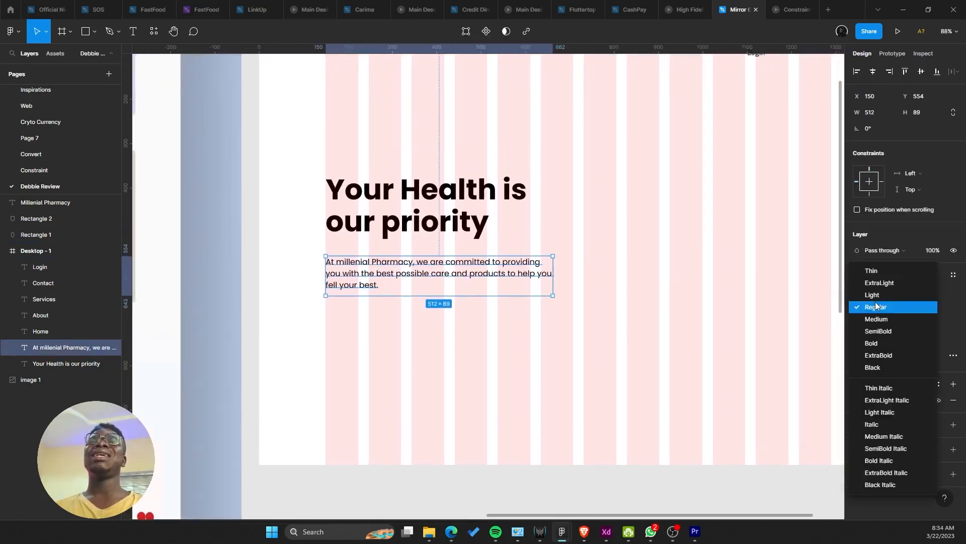
click(880, 293)
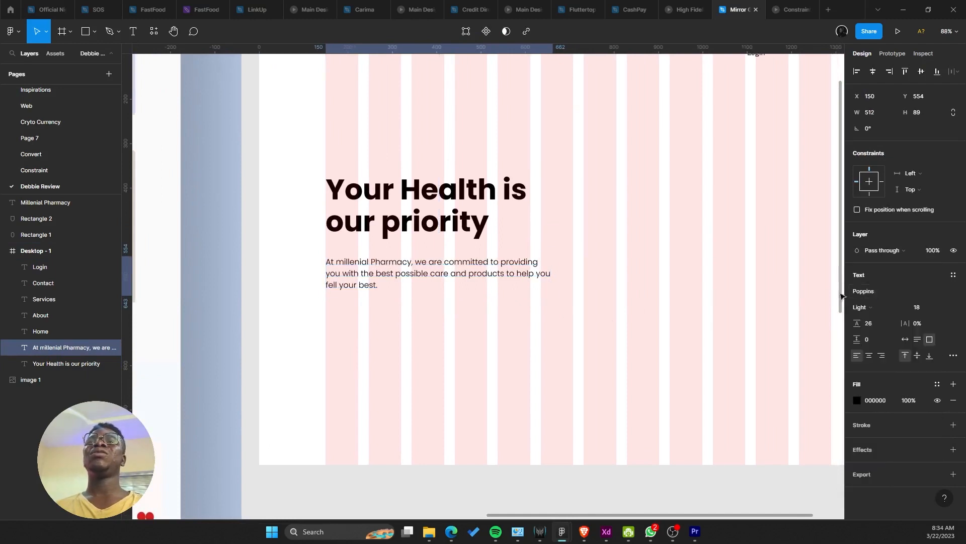
click(860, 310)
click(871, 320)
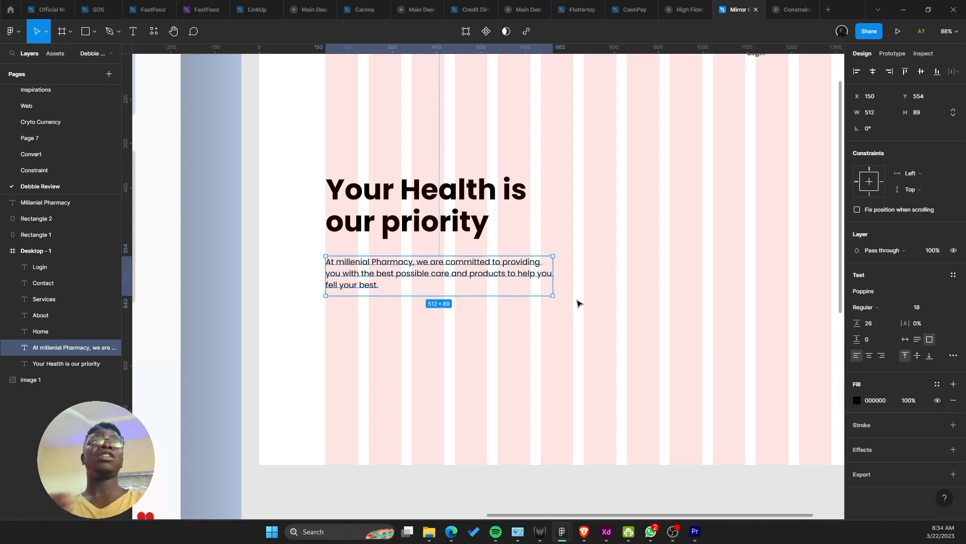
Step: Nudge the paragraph up two pixels toward the heading
scroll(577, 303, up, 2)
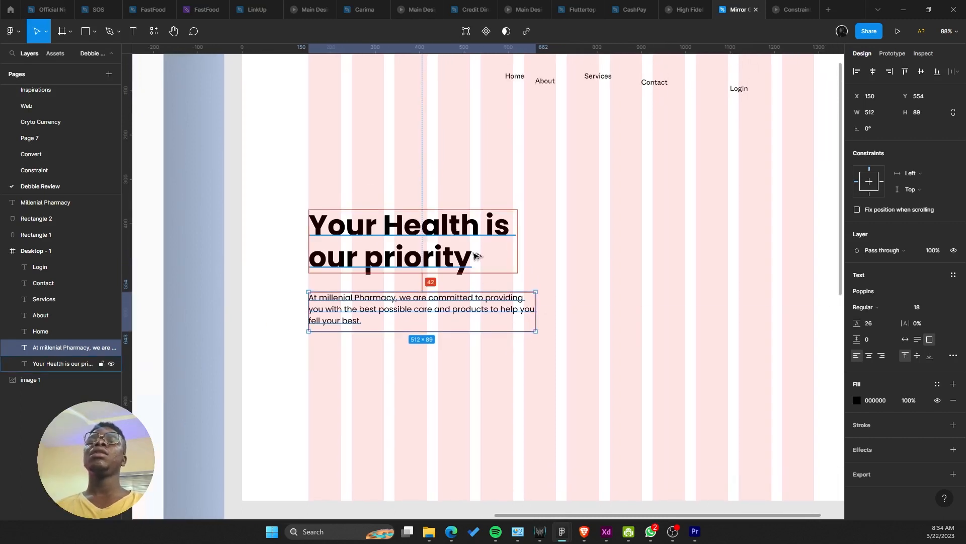
key(Up)
key(Up)
key(Up)
key(Up)
key(Up)
key(Up)
key(Up)
key(Up)
key(Up)
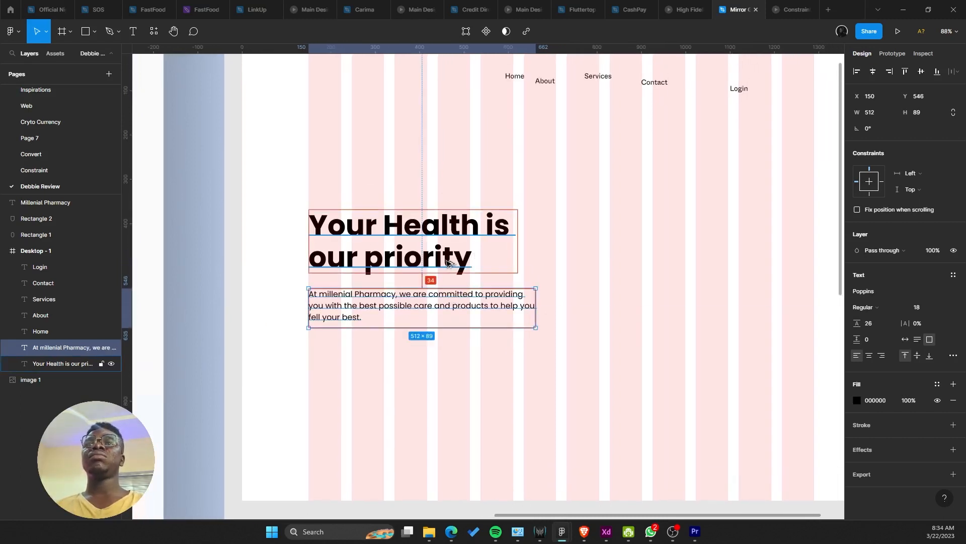
key(Up)
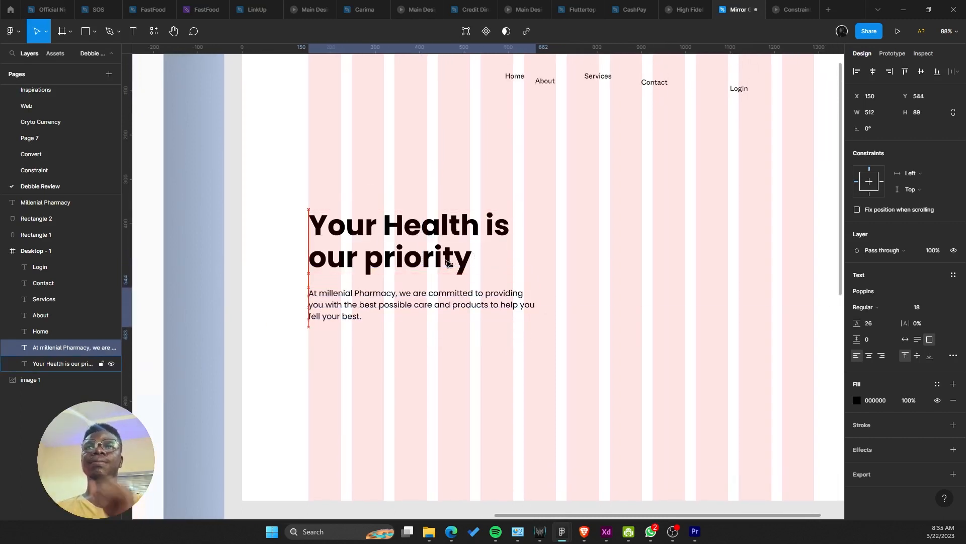
scroll(449, 263, down, 5)
scroll(428, 263, up, 2)
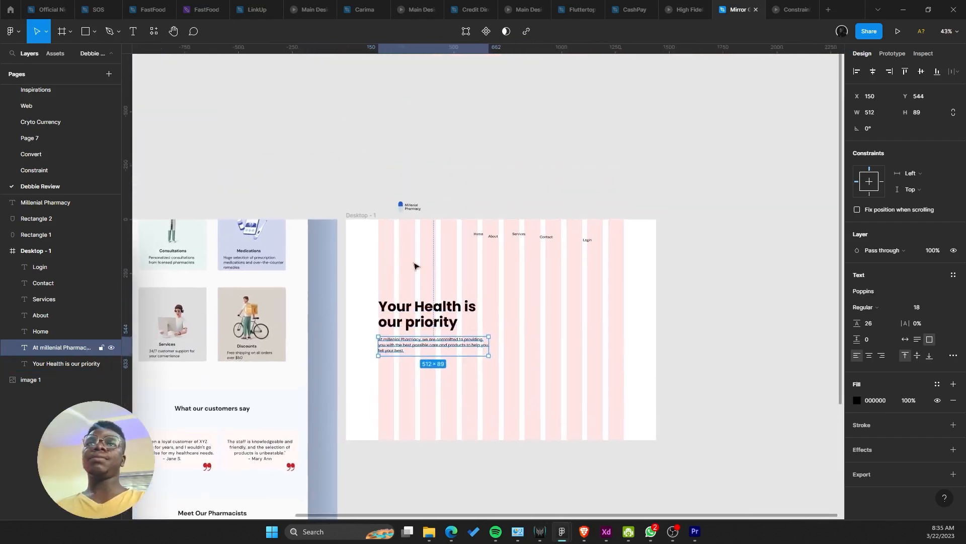
click(406, 229)
drag(406, 246, 498, 245)
Step: Move the paragraph up a few more pixels beneath the headline
click(492, 347)
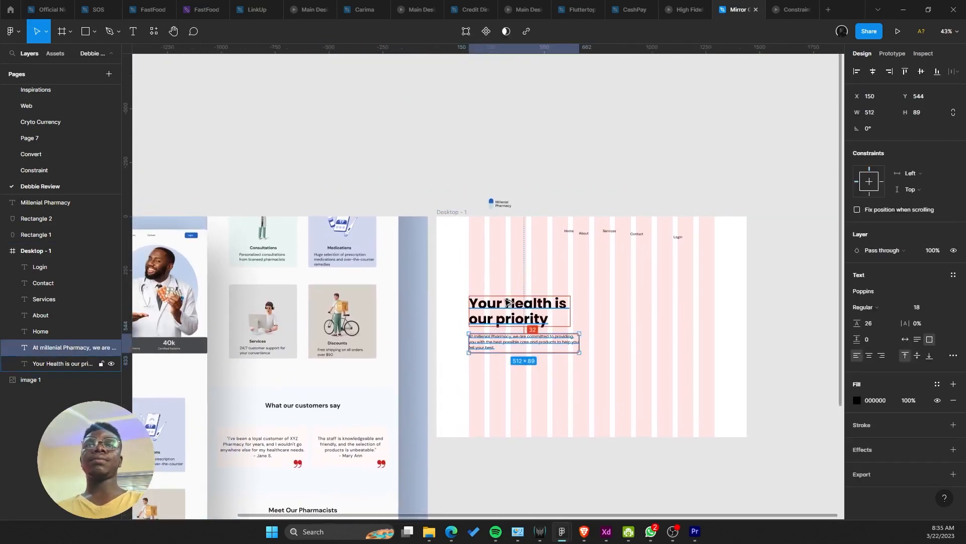
key(Up)
key(Up)
key(Up)
key(Up)
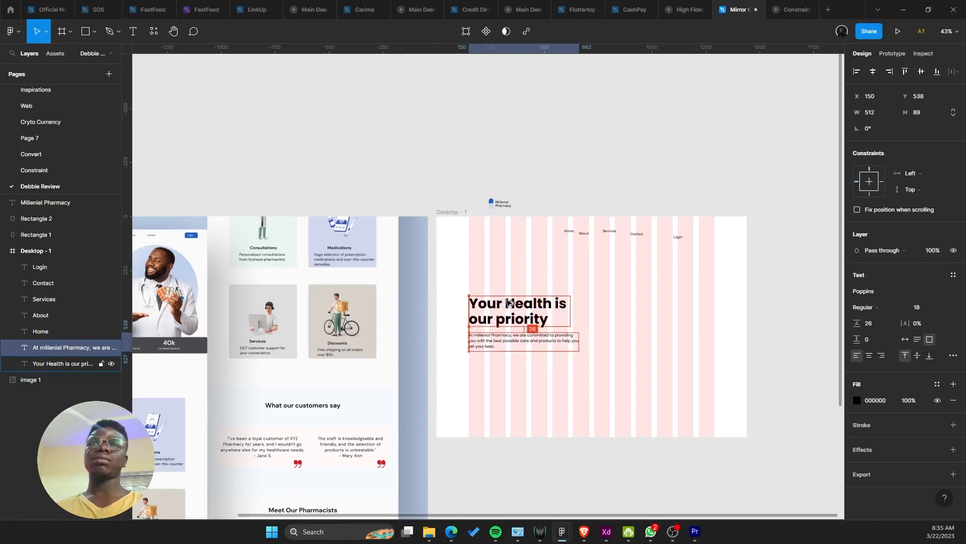
scroll(507, 302, up, 1)
scroll(507, 302, up, 3)
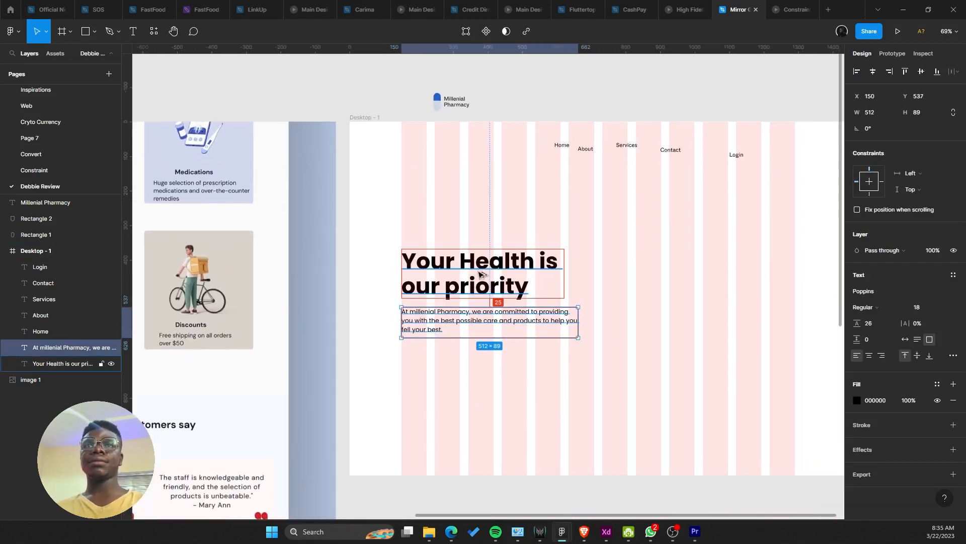
key(Up)
scroll(448, 242, down, 5)
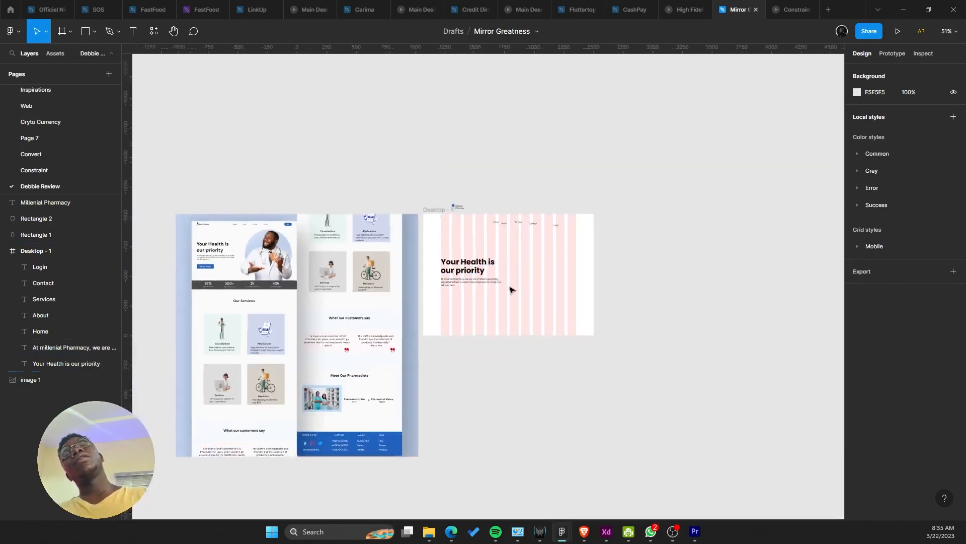
scroll(511, 287, up, 6)
Step: Narrow the paragraph to 497 wide, keeping it at Y 536 under the headline
drag(493, 282, 487, 280)
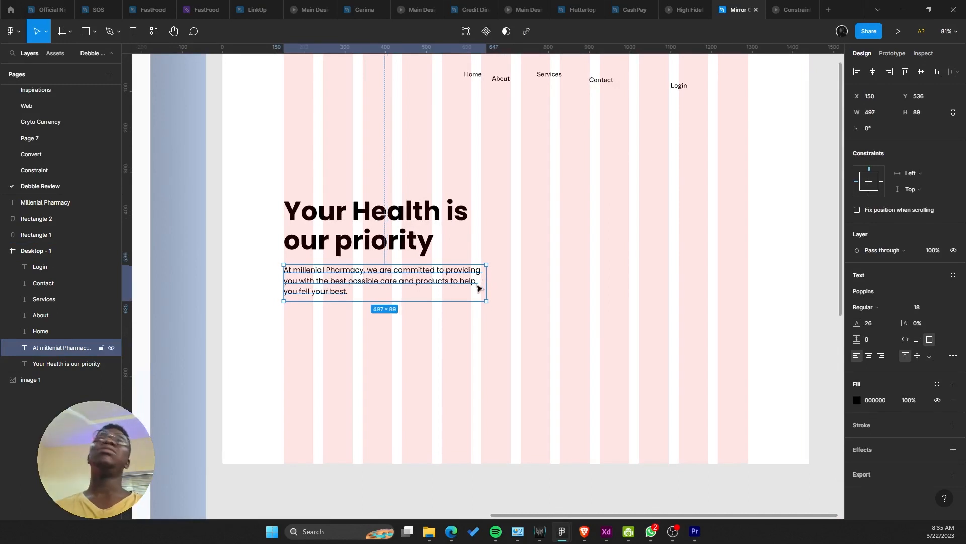
key(shift+Down)
key(shift+Up)
scroll(474, 286, down, 1)
drag(459, 288, 441, 366)
click(427, 241)
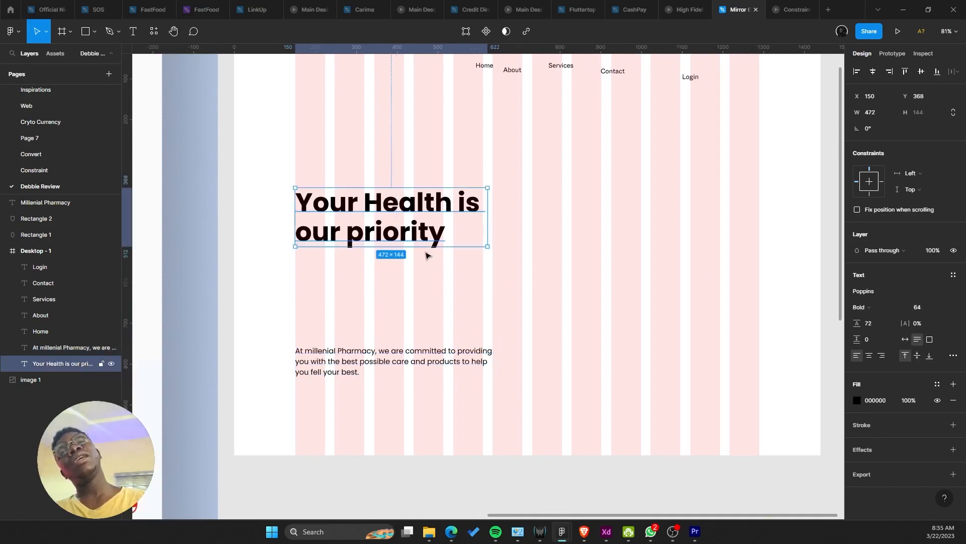
key(ctrl+z)
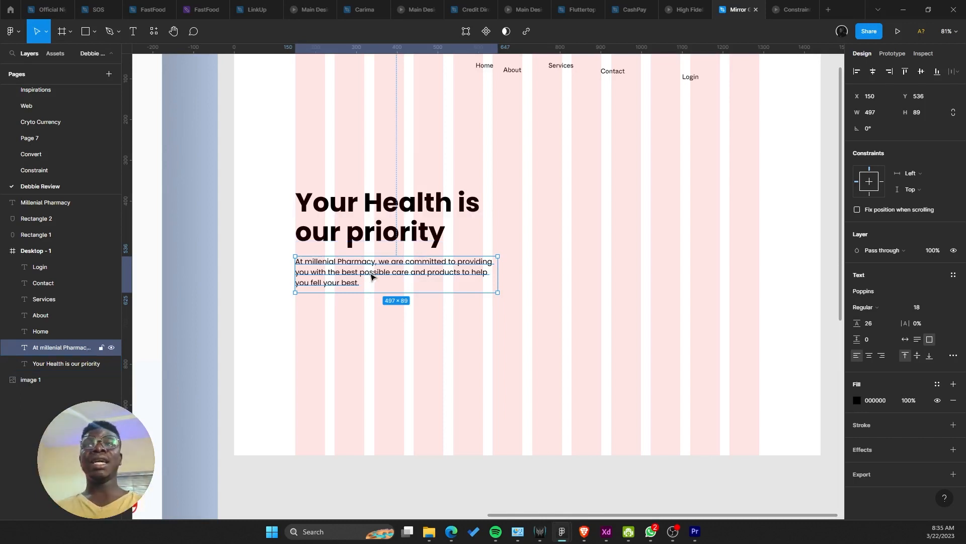
ctrl+scroll(395, 271, down, 5)
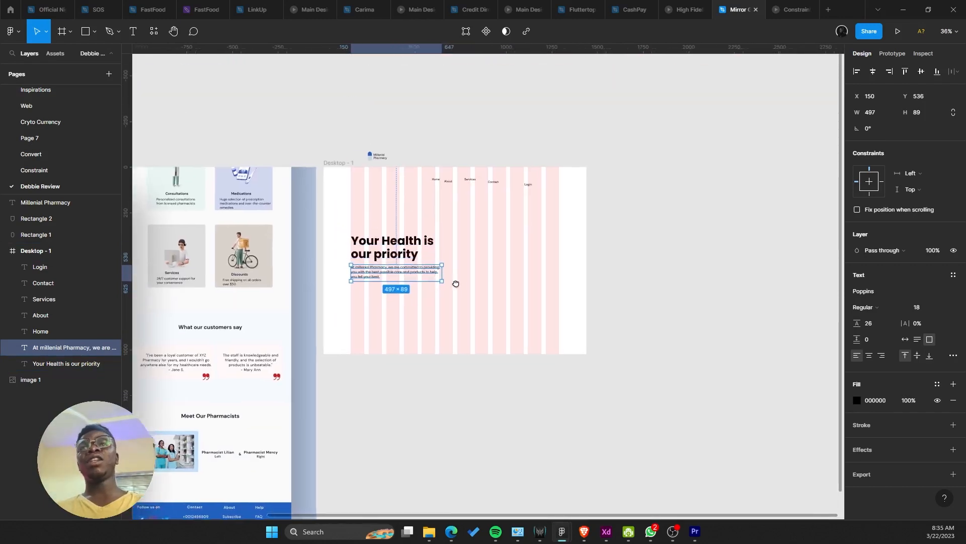
scroll(456, 283, left, 10)
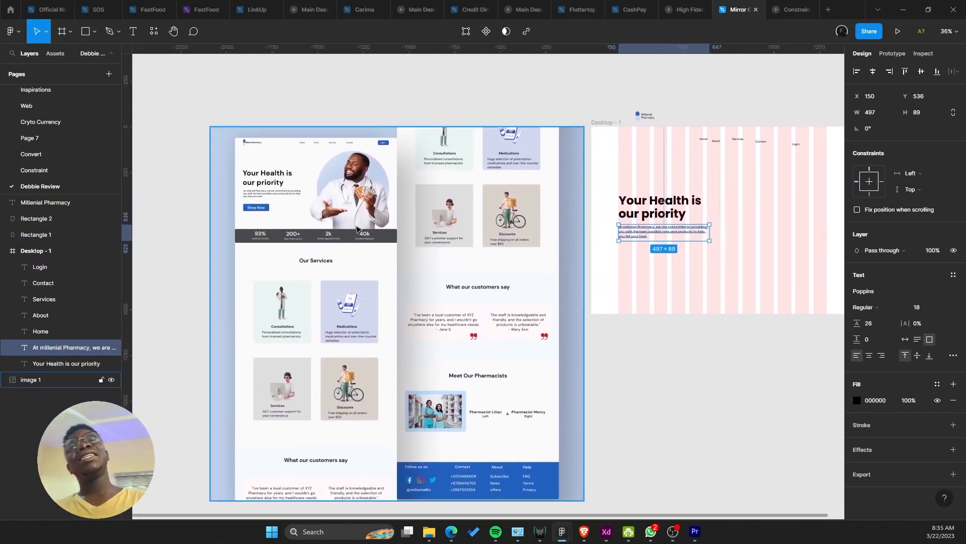
ctrl+scroll(356, 229, up, 5)
ctrl+scroll(491, 268, down, 3)
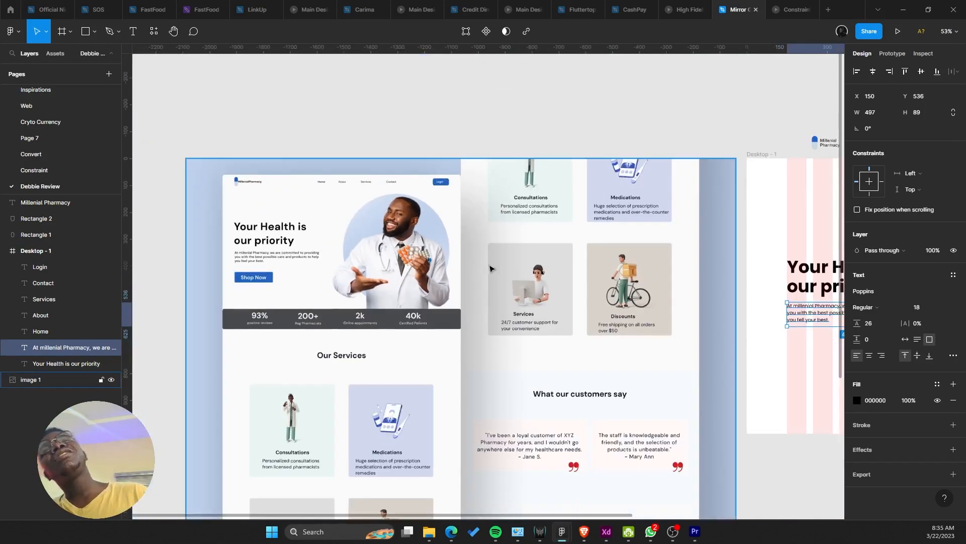
ctrl+scroll(491, 269, up, 1)
scroll(473, 270, right, 1)
Step: Switch to the browser and load freepik.com by typing 'fre' in the address bar
key(alt+Tab)
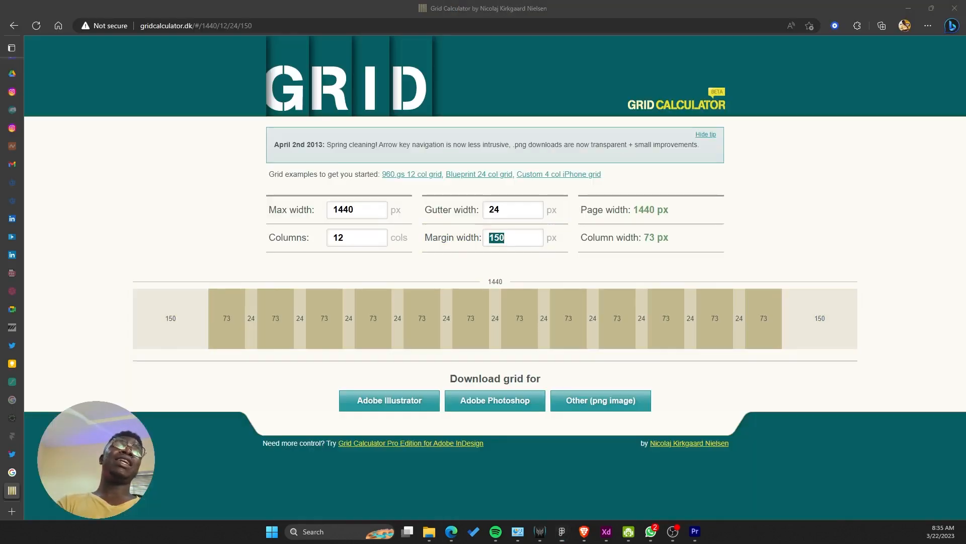
click(295, 26)
text(fre)
key(Return)
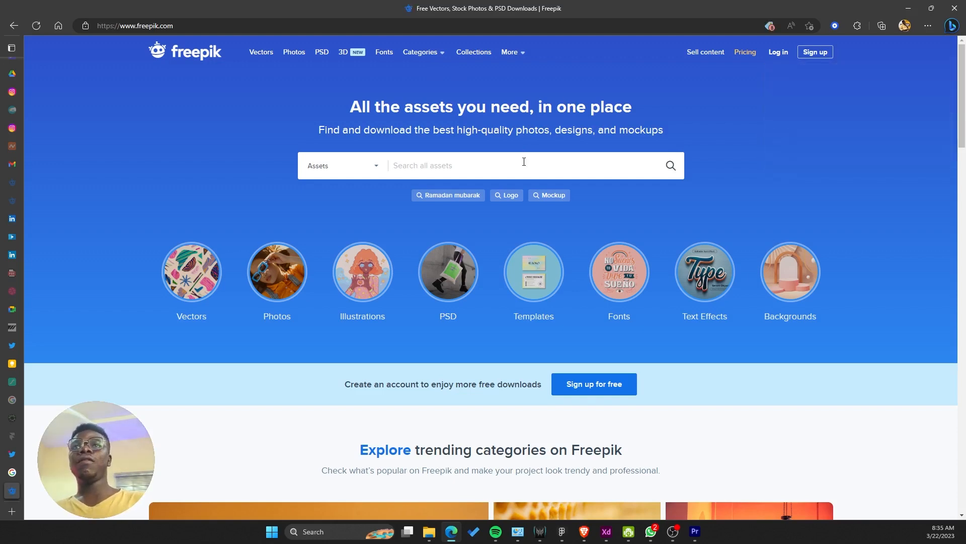
Step: Search Freepik for 'pharmacist with' and open the doctor-holding-pills photo
text(pharmac)
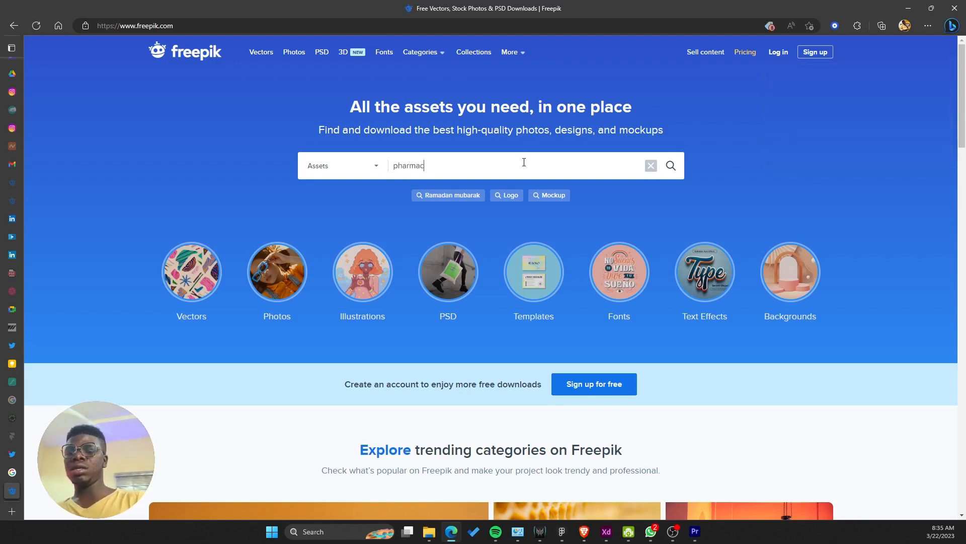
text(ist with drug)
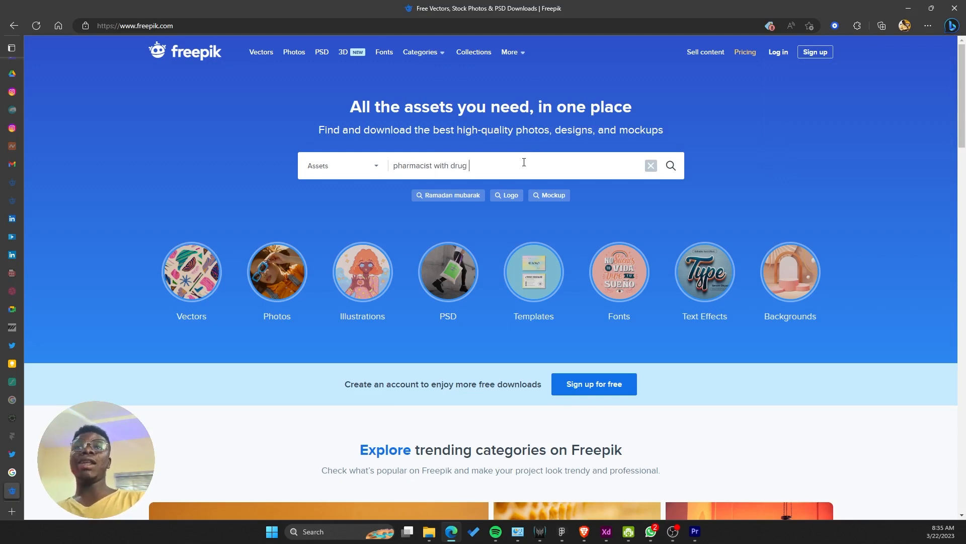
key(Return)
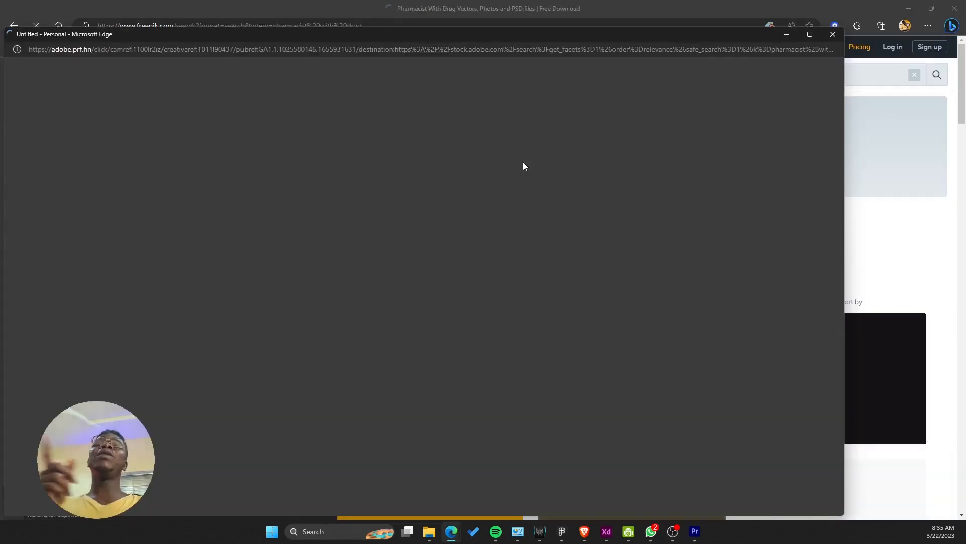
click(842, 36)
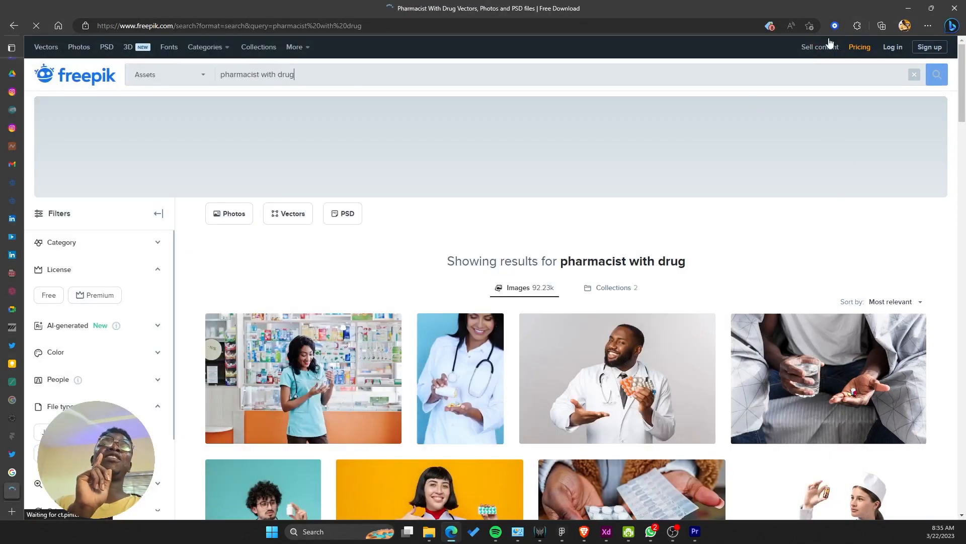
scroll(664, 186, down, 4)
click(633, 183)
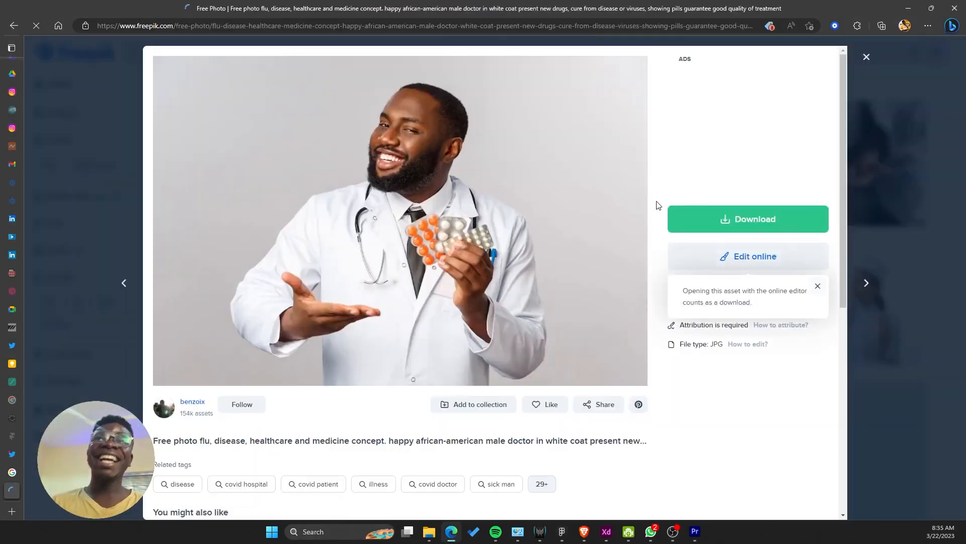
click(879, 220)
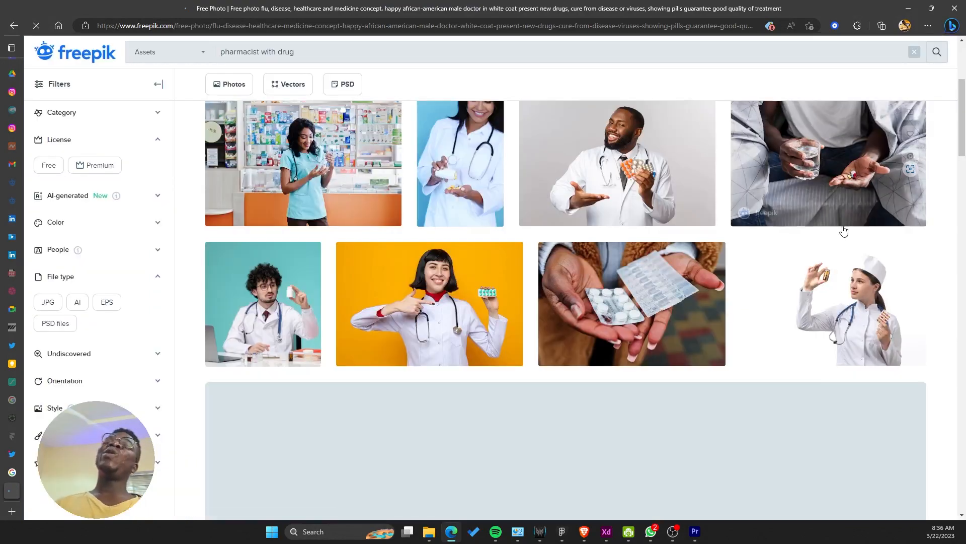
scroll(836, 229, down, 4)
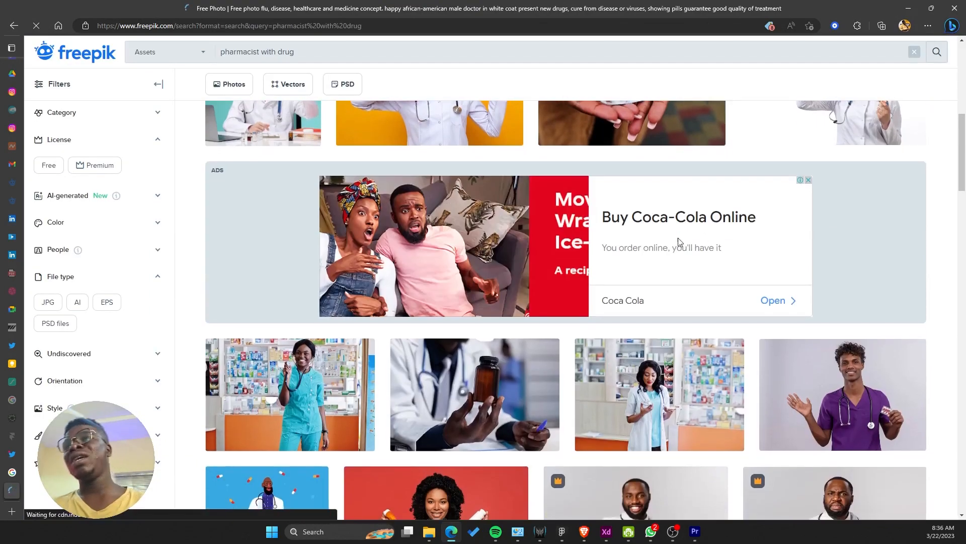
scroll(677, 237, down, 5)
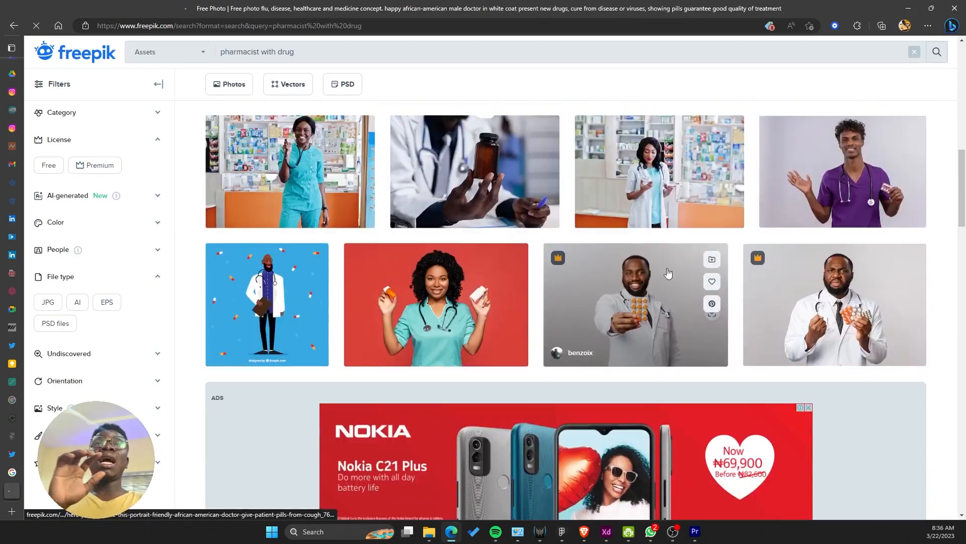
scroll(549, 243, up, 10)
click(591, 372)
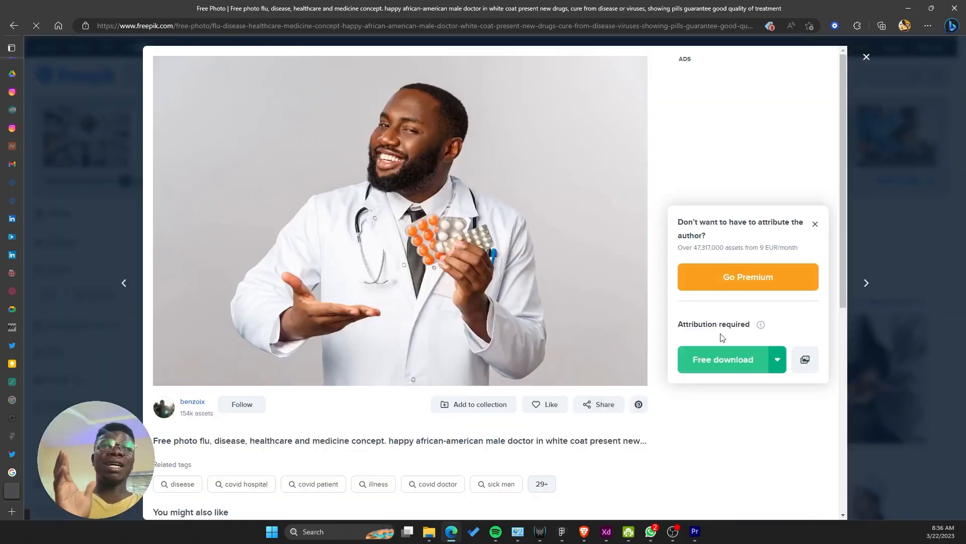
Step: Download the photo to the Desktop as a JPG and open the saved file
click(724, 353)
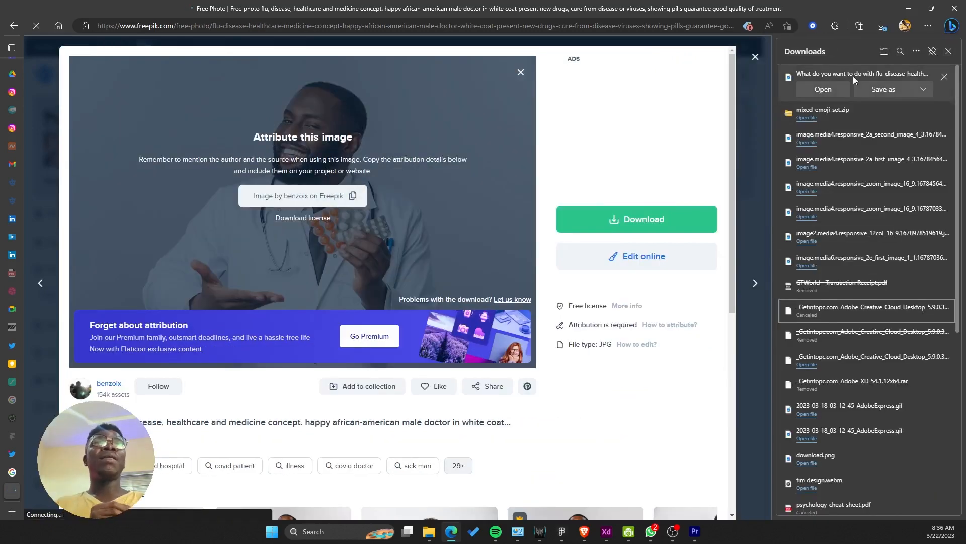
click(868, 87)
key(Return)
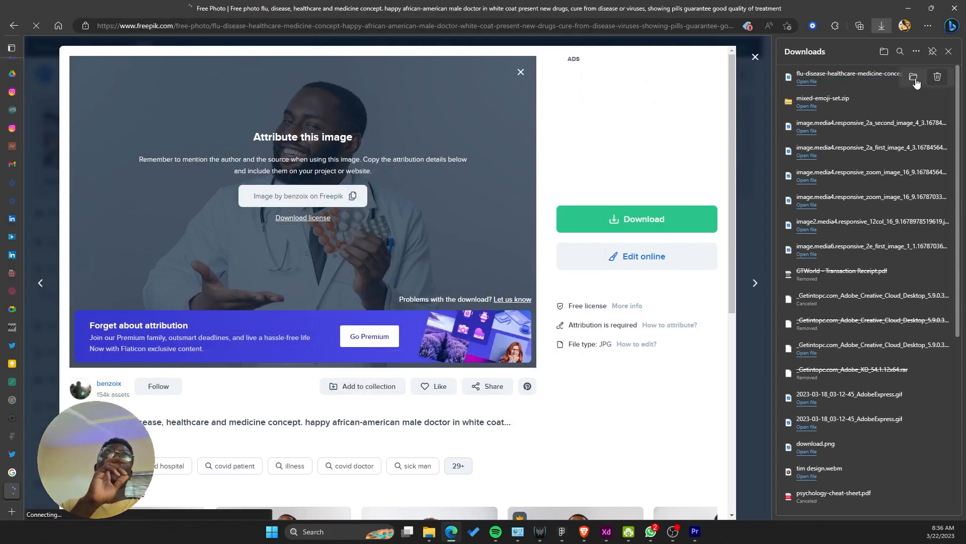
click(913, 78)
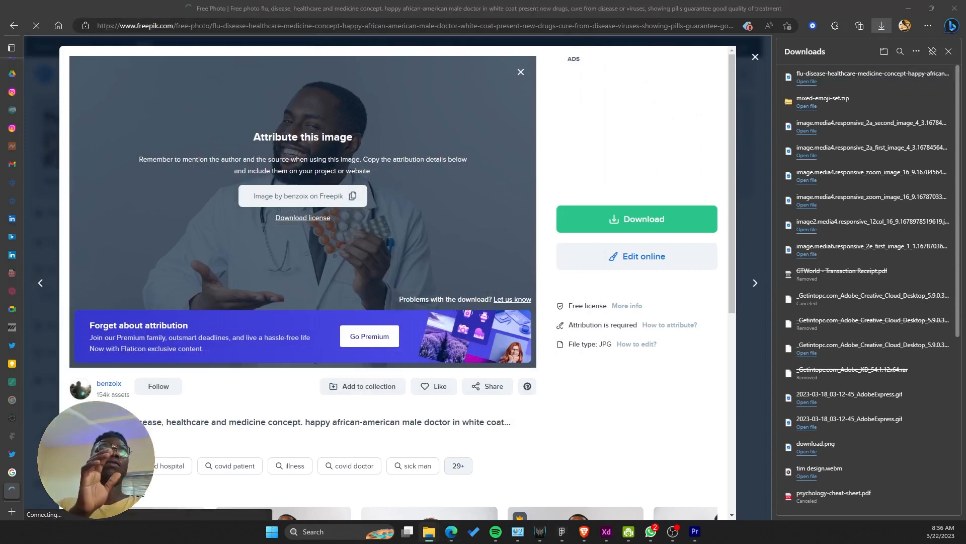
drag(0, 118, 368, 85)
double_click(264, 172)
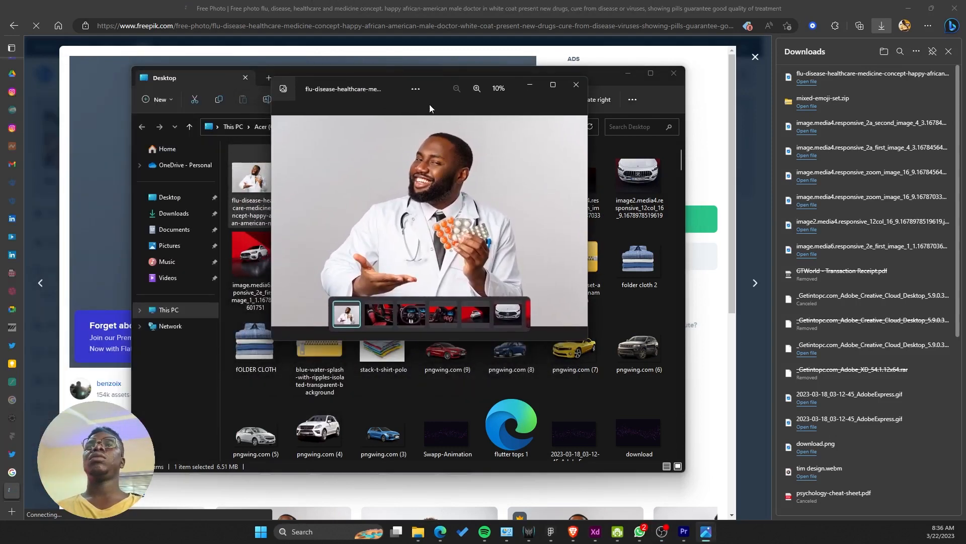
Step: Inspect the doctor photo maximized in Photos, close it, and drag the file toward Figma
click(554, 86)
scroll(515, 157, up, 4)
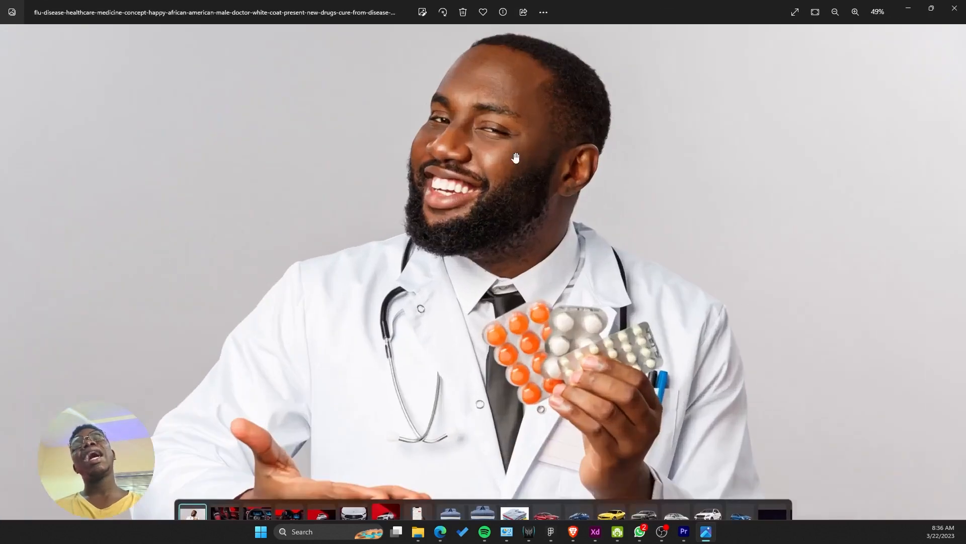
scroll(515, 157, down, 3)
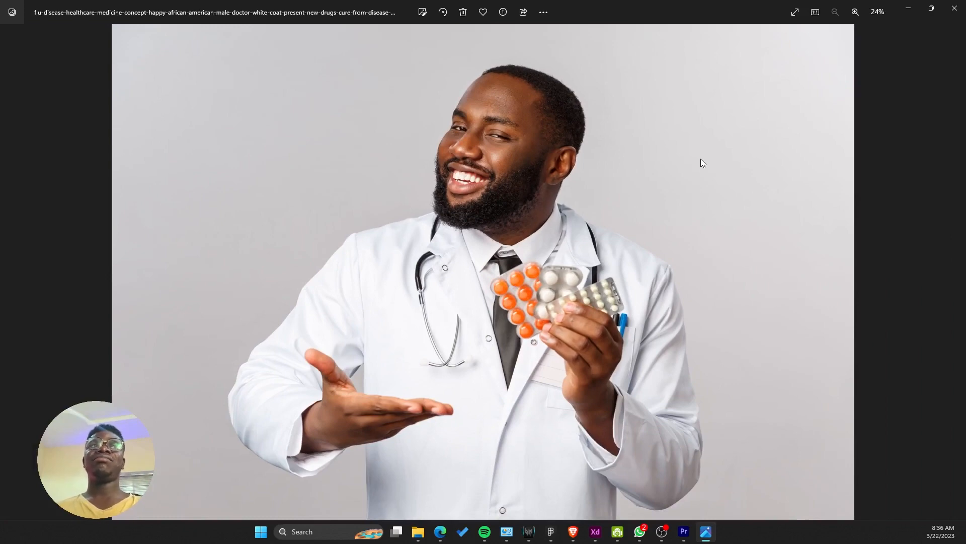
click(953, 7)
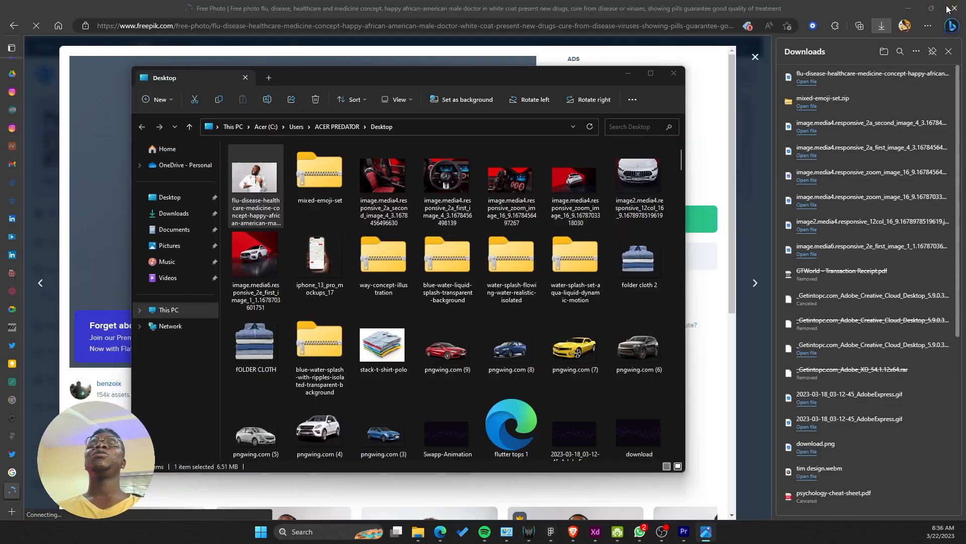
drag(279, 186, 354, 251)
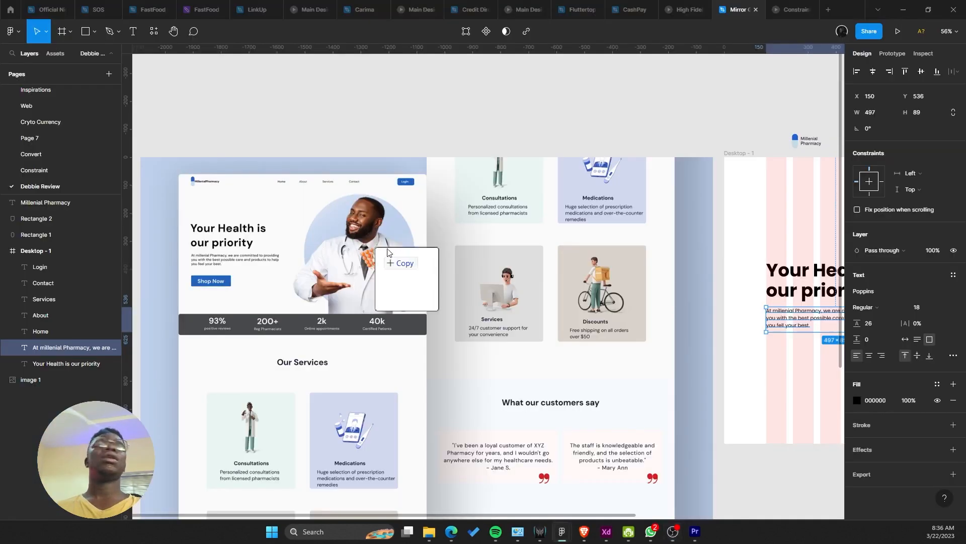
Step: Drop the doctor photo into Figma, resize it to 840×561 and place it inside Desktop - 1
drag(378, 248, 572, 173)
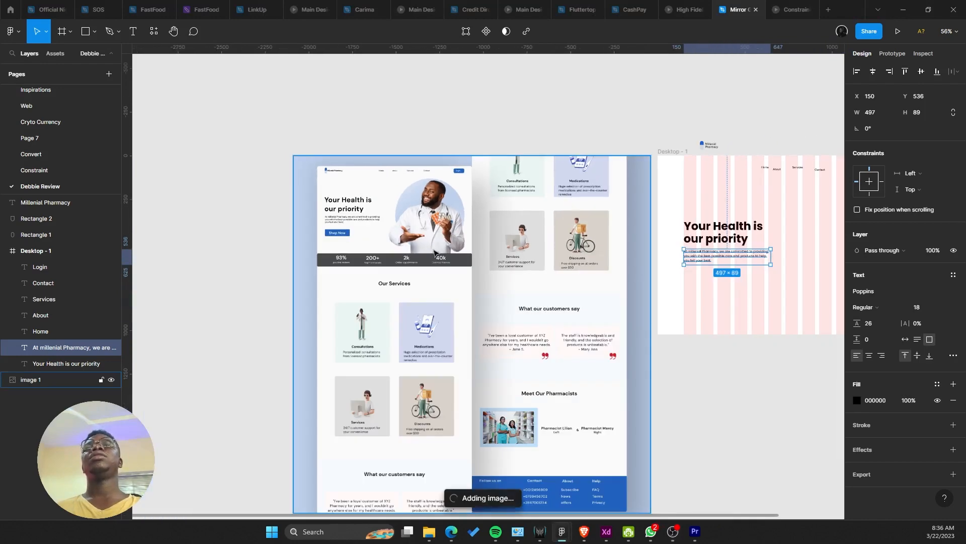
scroll(481, 314, down, 2)
drag(509, 352, 583, 437)
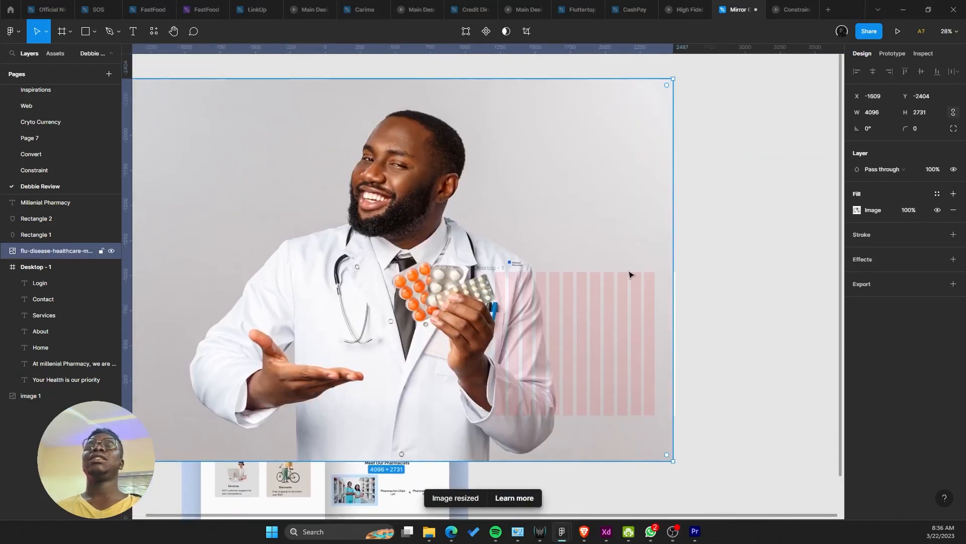
drag(672, 240, 441, 235)
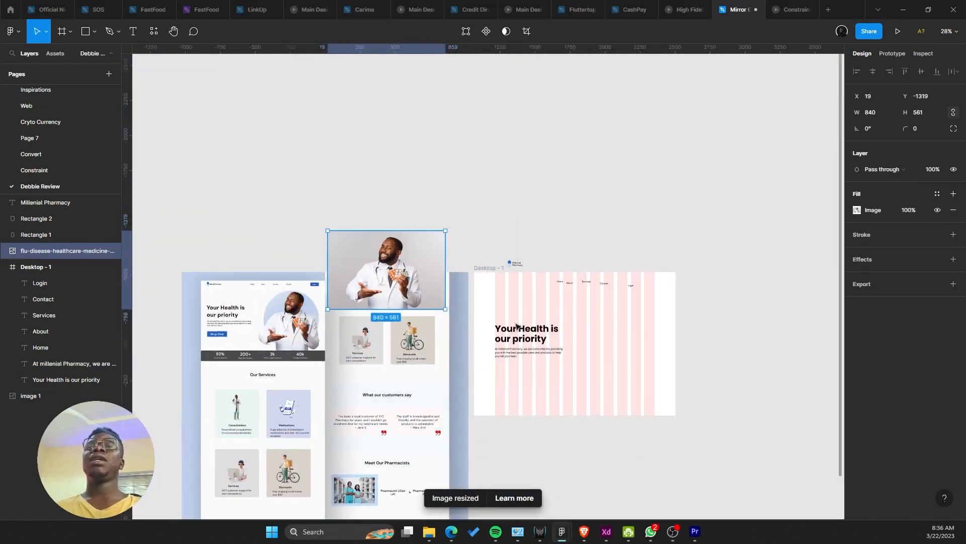
scroll(412, 379, up, 2)
drag(410, 379, 341, 316)
drag(323, 210, 508, 298)
scroll(538, 321, up, 3)
drag(461, 239, 501, 273)
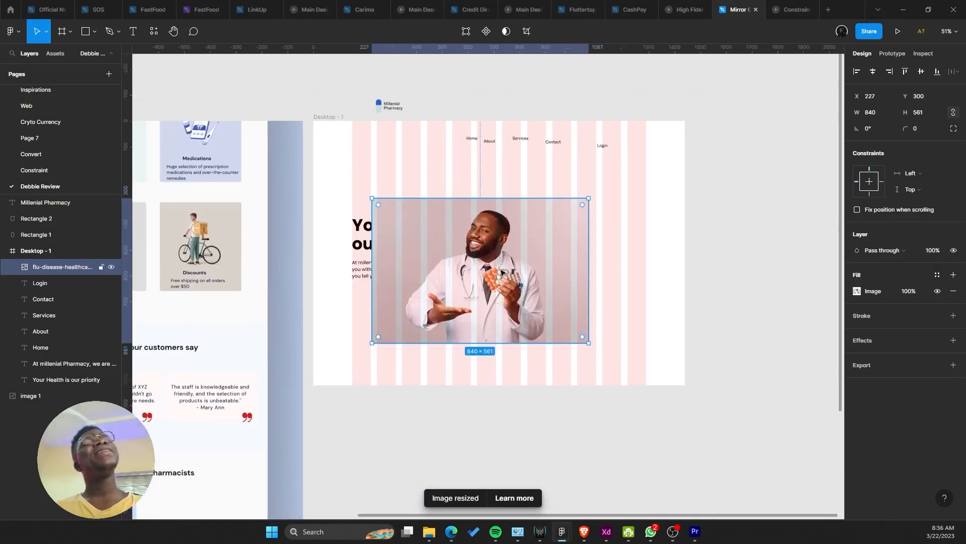
Step: Run the Icons8 Remove background plugin on the photo via quick command search
scroll(500, 272, up, 4)
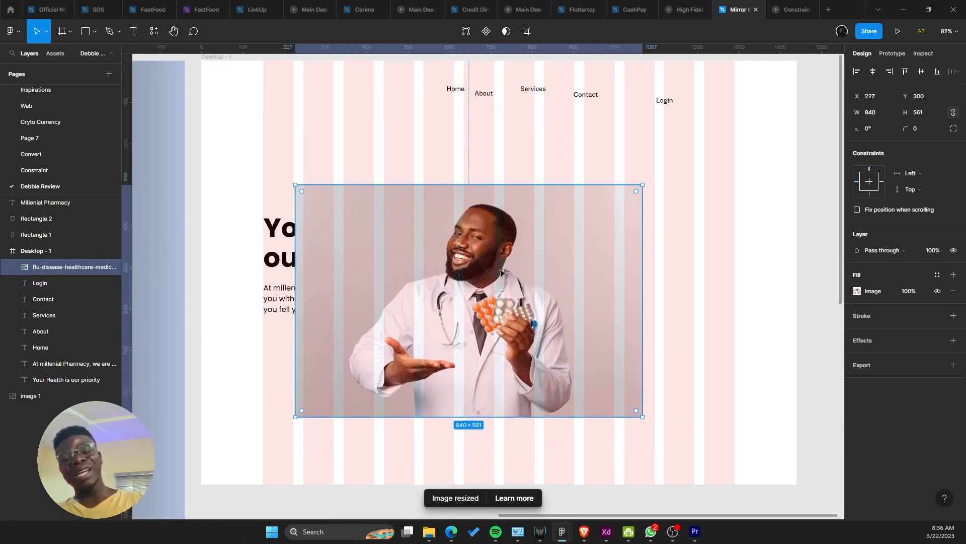
key(ctrl+/)
text(remove)
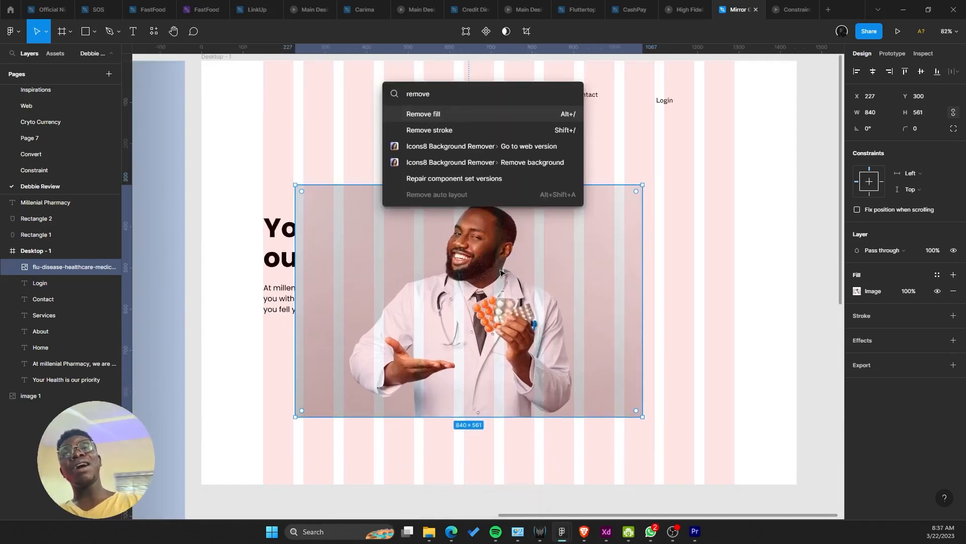
key(Down)
key(Down)
key(Down)
key(Return)
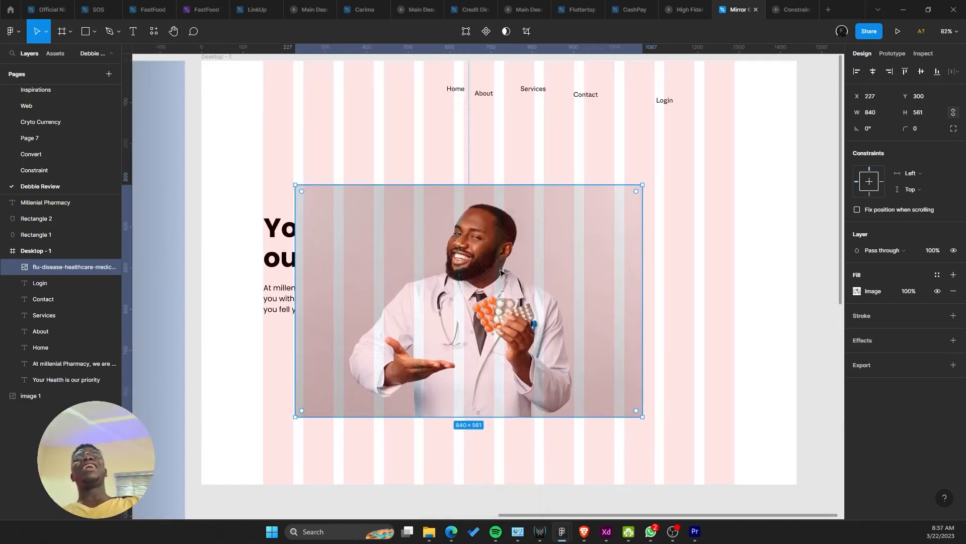
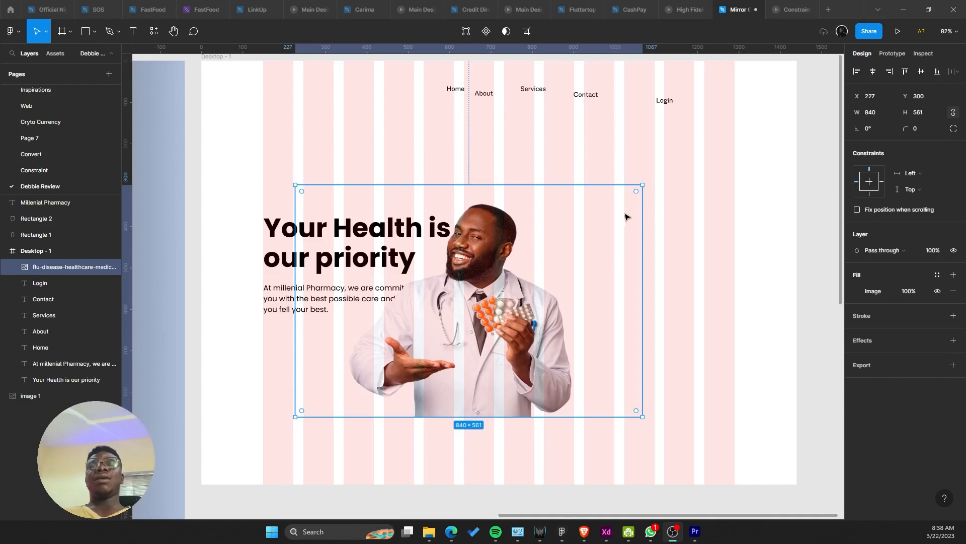
Step: Move the doctor photo down to the lower right of the hero
drag(565, 250, 619, 241)
scroll(568, 244, up, 1)
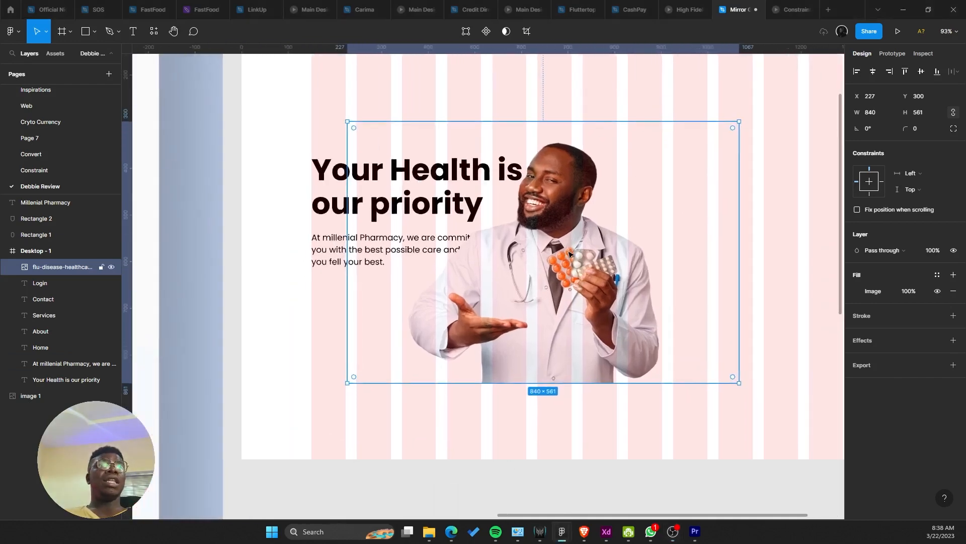
drag(546, 259, 393, 288)
scroll(317, 281, down, 3)
drag(444, 265, 738, 248)
scroll(411, 245, down, 5)
scroll(477, 238, up, 3)
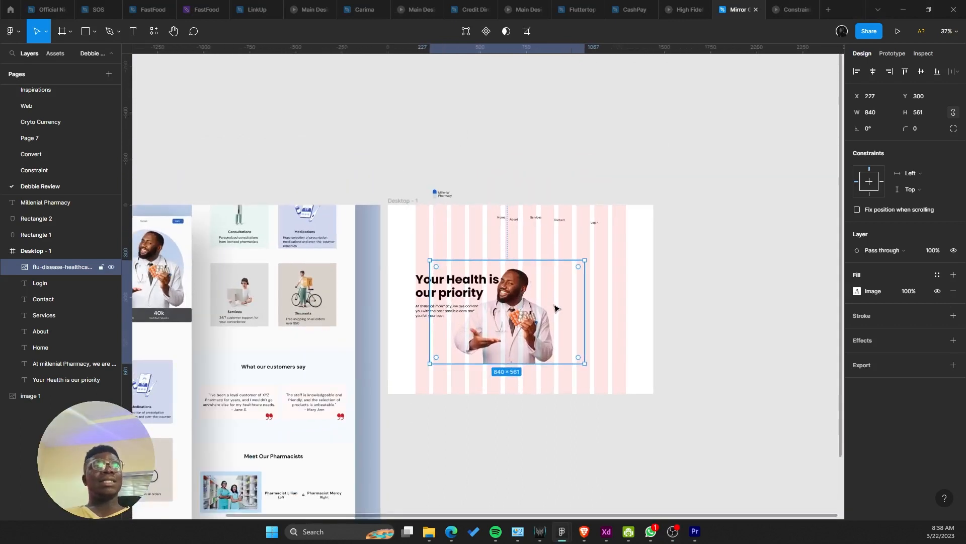
drag(377, 321, 546, 319)
drag(765, 317, 666, 255)
drag(594, 279, 662, 315)
drag(637, 308, 764, 333)
Step: Enlarge the doctor photo from its top edge to 1034×691
drag(707, 317, 556, 290)
scroll(480, 302, up, 1)
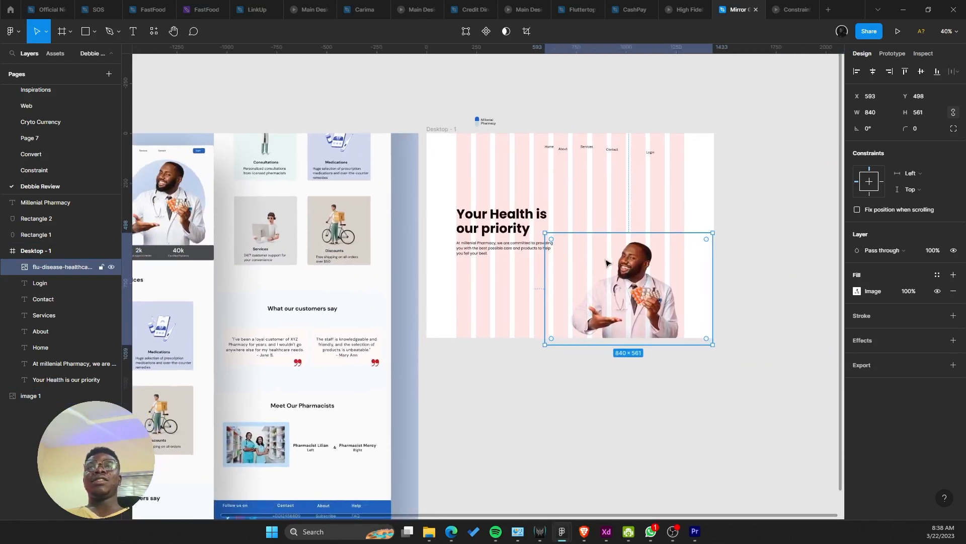
drag(618, 232, 612, 206)
Step: Raise the enlarged doctor photo so it sits beside the hero headline
drag(390, 282, 481, 246)
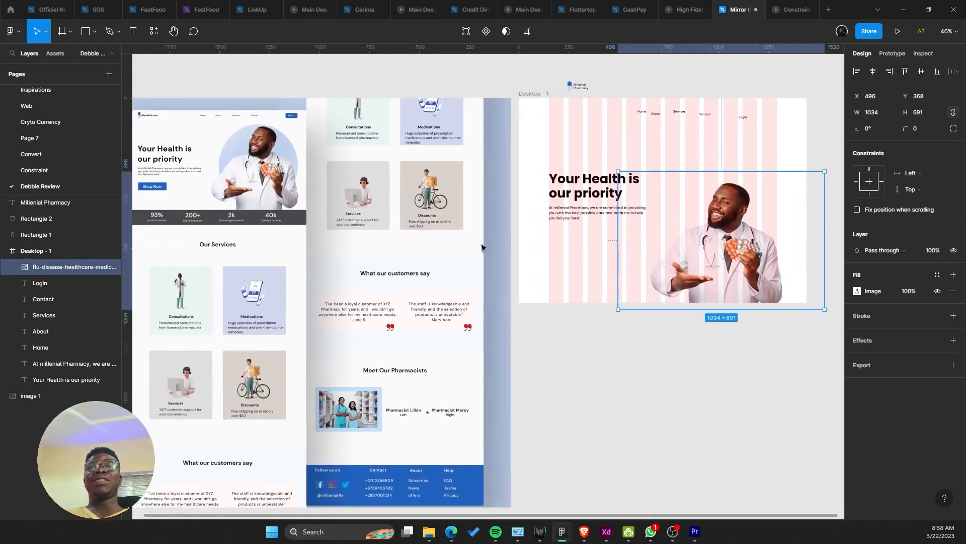
scroll(478, 247, down, 3)
drag(512, 280, 573, 296)
scroll(579, 287, up, 2)
drag(612, 266, 527, 280)
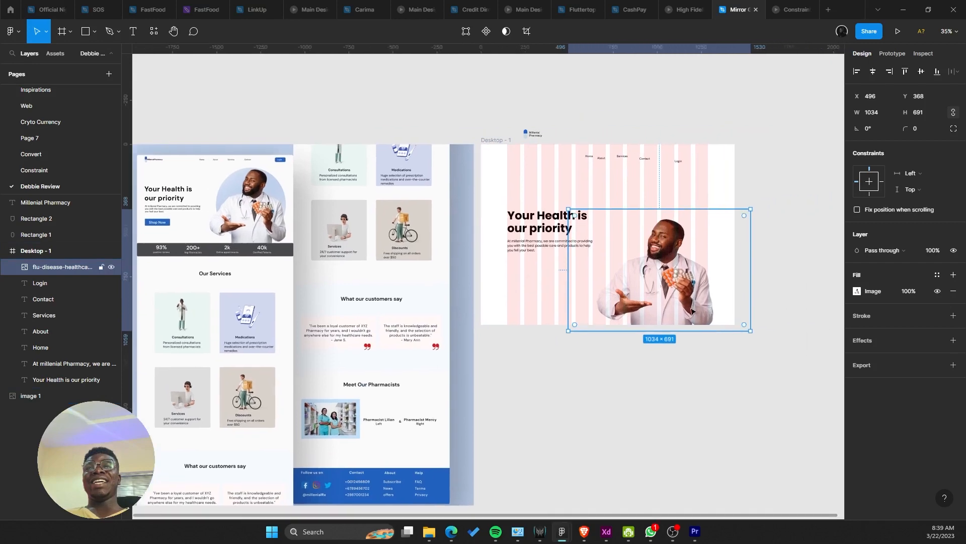
drag(660, 272, 660, 240)
drag(436, 331, 512, 300)
scroll(710, 299, up, 1)
drag(713, 297, 592, 311)
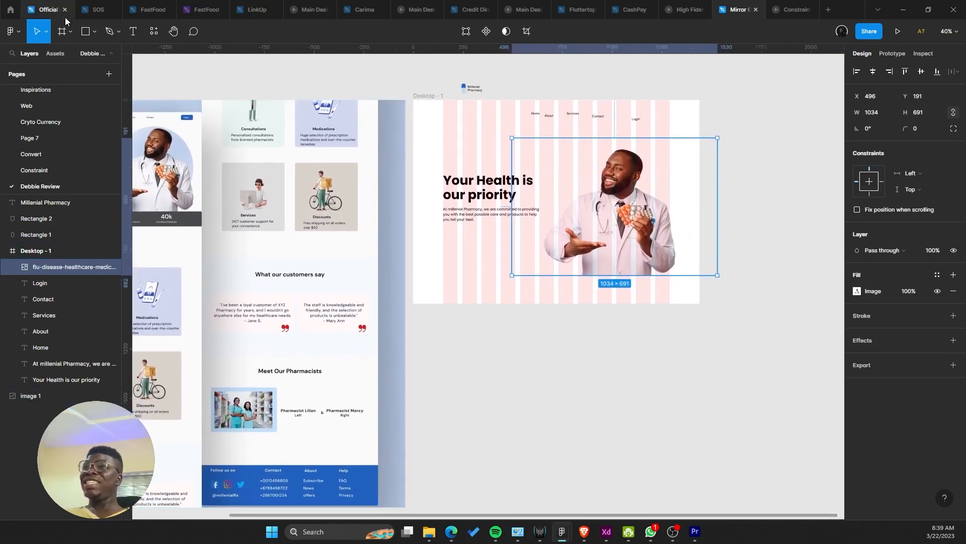
click(66, 34)
drag(287, 232, 352, 212)
Step: Draw a wide frame strip directly below the hero
scroll(474, 247, up, 1)
drag(484, 253, 811, 292)
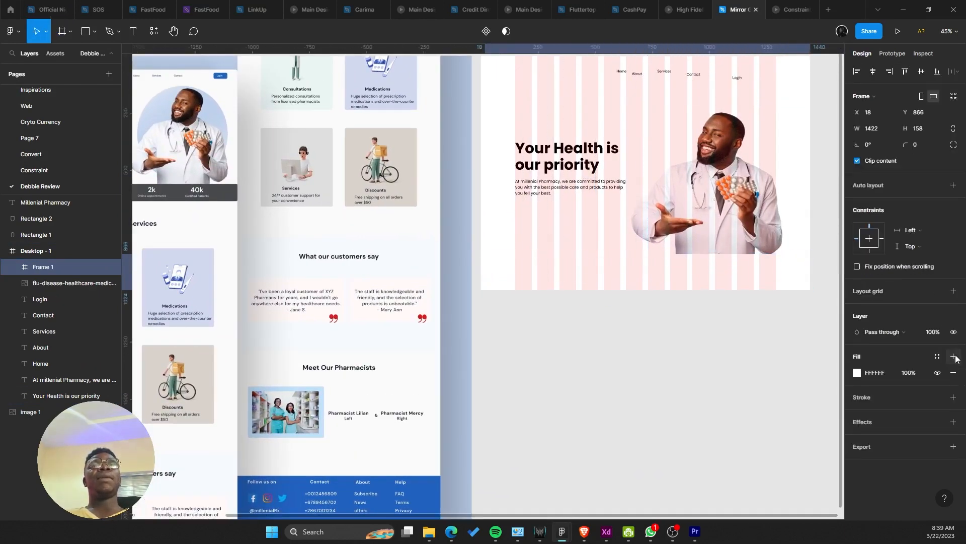
scroll(615, 317, down, 5)
scroll(268, 233, up, 2)
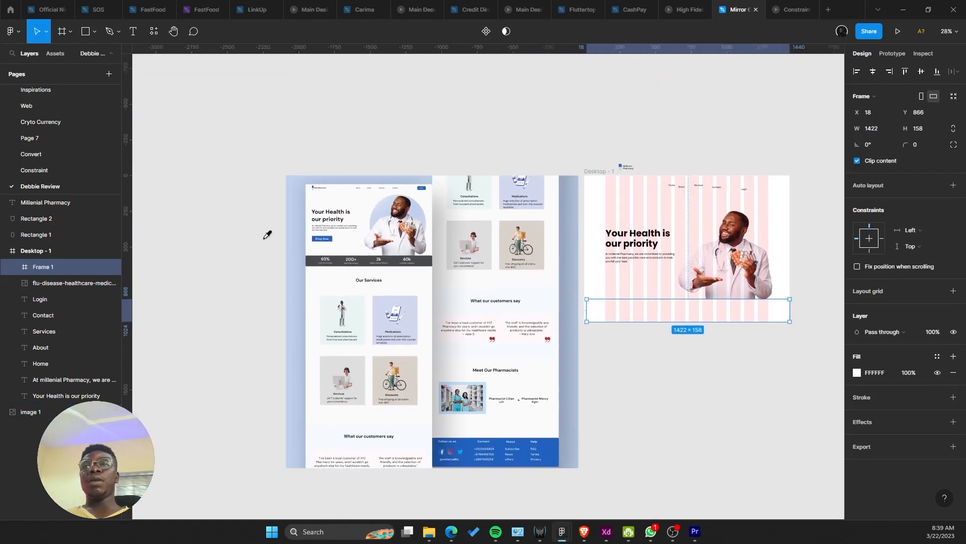
Step: Fill the strip with the reference stats bar's 48494B dark grey using the eyedropper
key(i)
scroll(333, 254, up, 6)
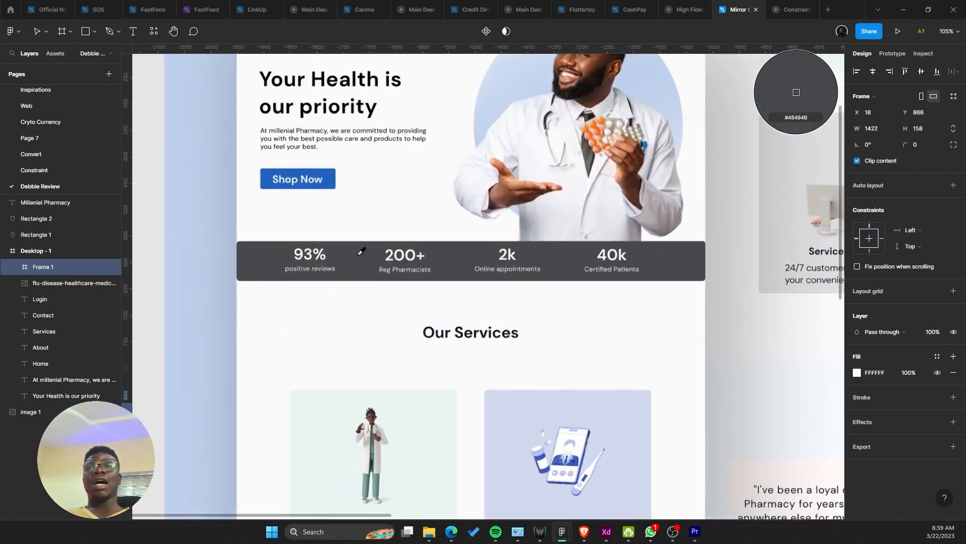
click(366, 256)
scroll(656, 255, right, 10)
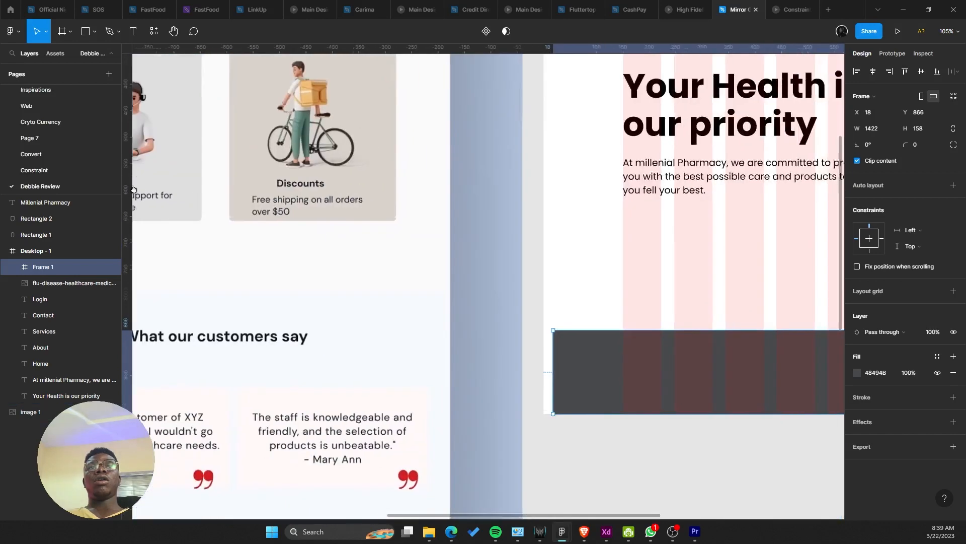
scroll(656, 255, right, 2)
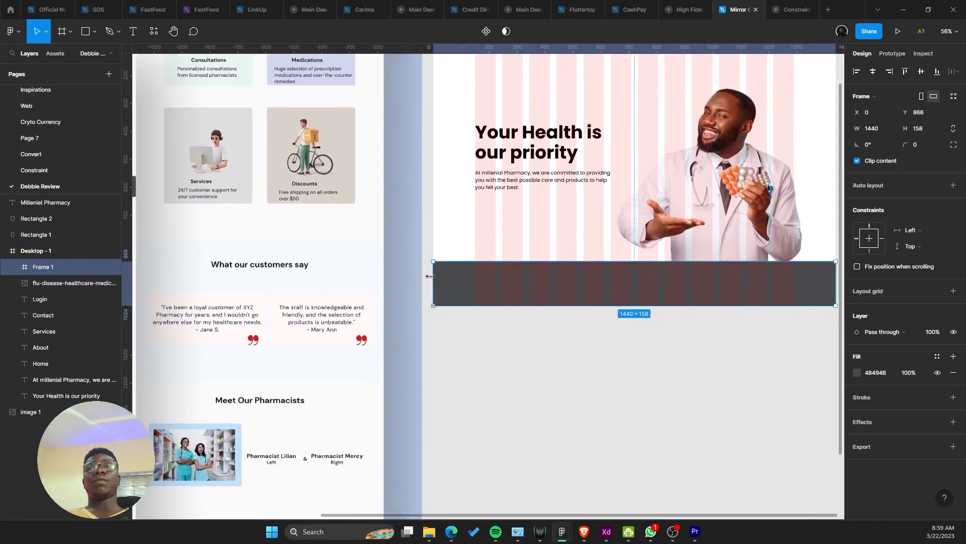
scroll(430, 276, right, 4)
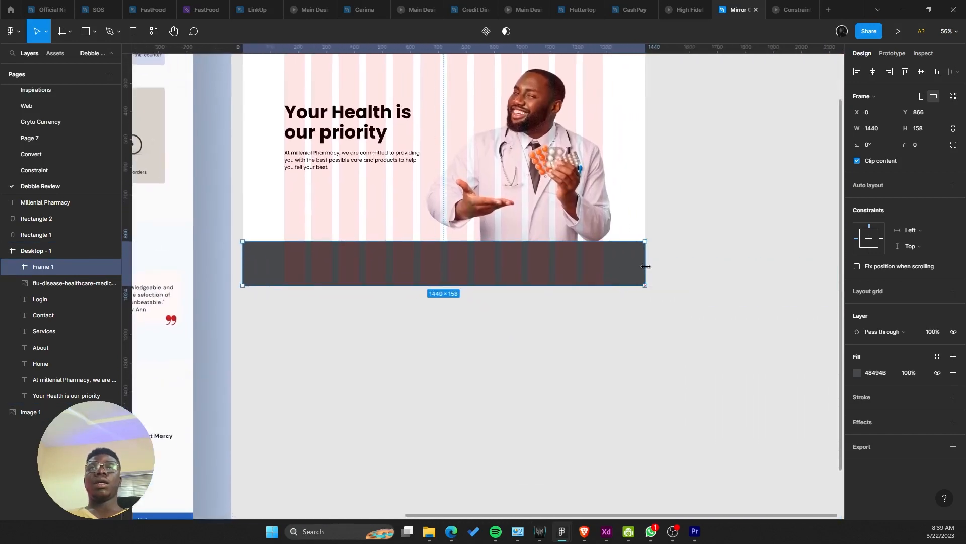
scroll(574, 296, up, 2)
scroll(574, 296, left, 2)
click(592, 265)
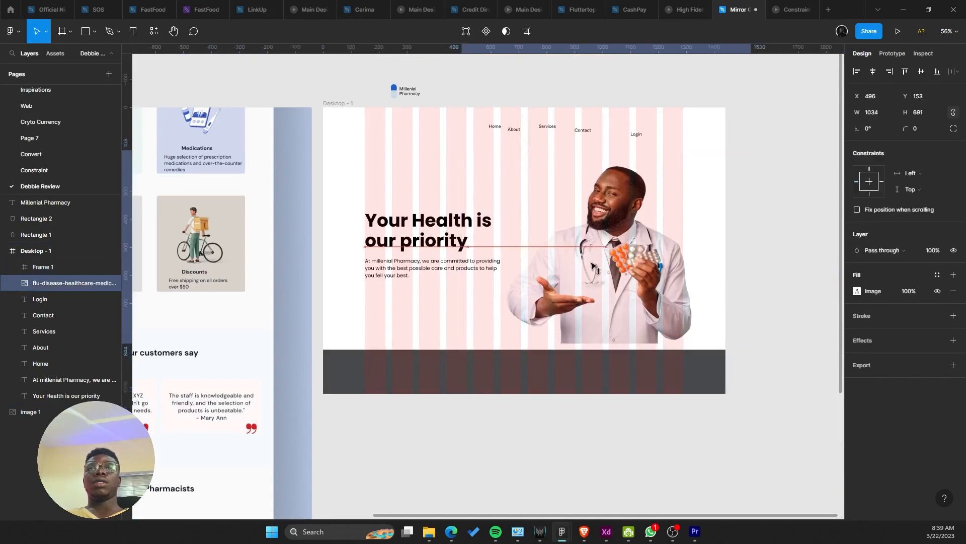
Step: Try out sizes for the doctor photo, enlarging and shrinking it around 1040×695
drag(593, 265, 592, 292)
drag(608, 178, 607, 159)
drag(530, 216, 492, 189)
scroll(492, 190, down, 3)
drag(492, 287, 362, 274)
scroll(602, 272, up, 6)
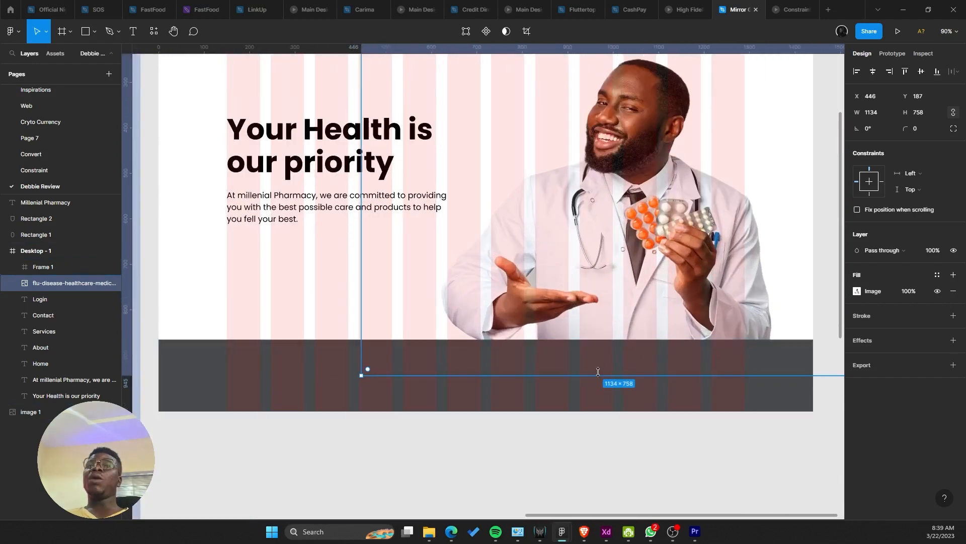
drag(598, 371, 597, 267)
scroll(482, 342, down, 4)
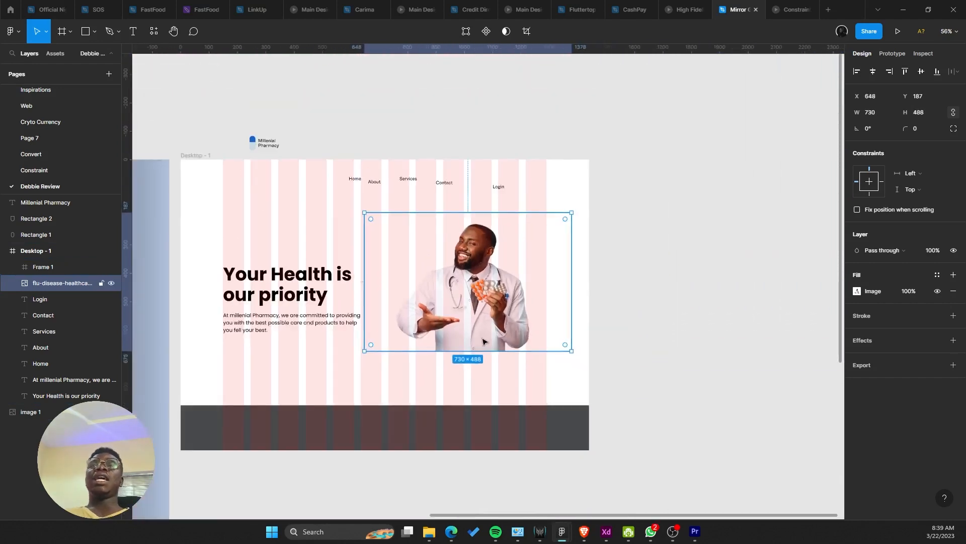
drag(486, 354, 494, 410)
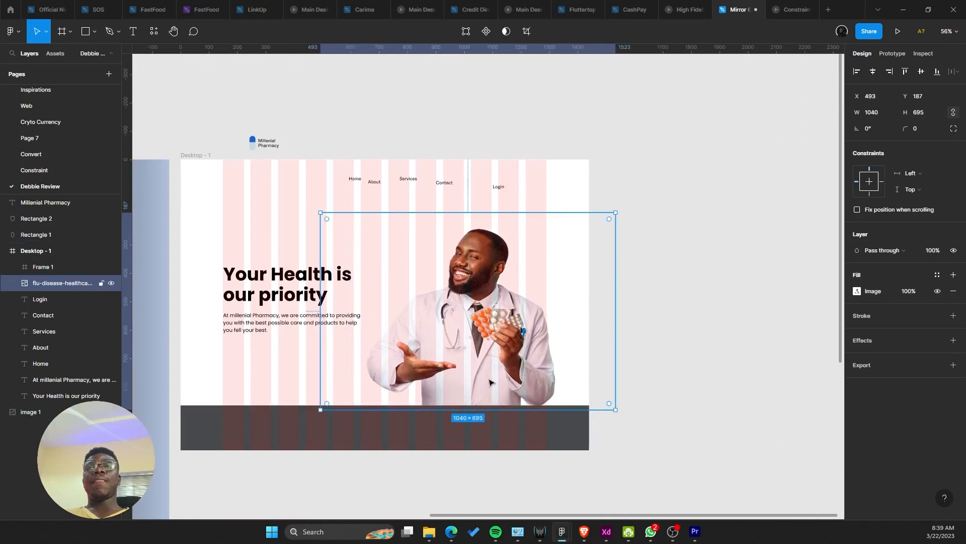
scroll(503, 382, left, 4)
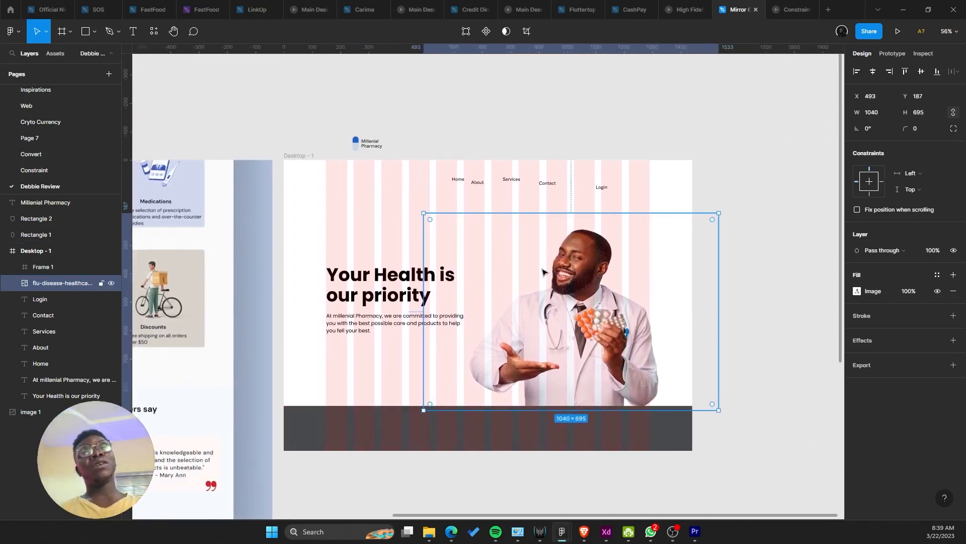
drag(554, 214, 590, 201)
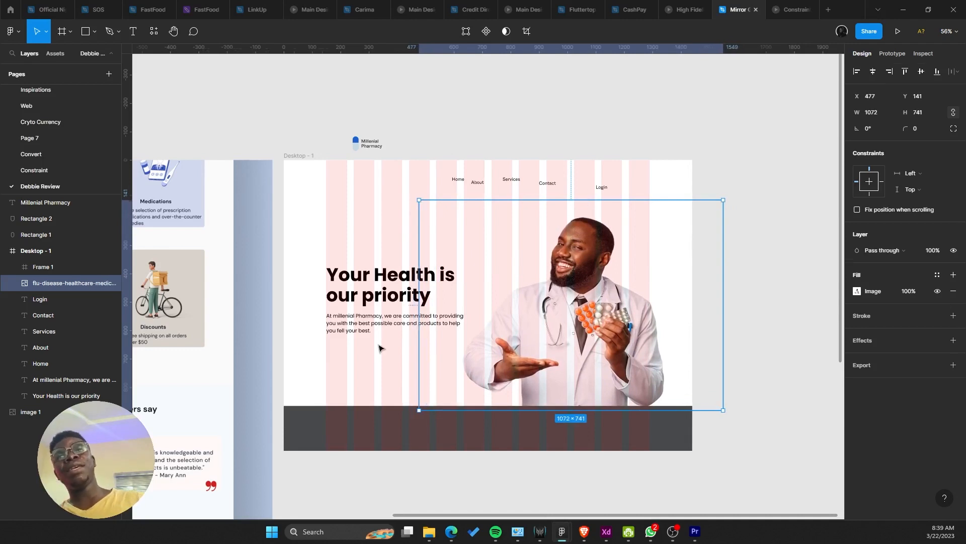
Step: Narrow the hero paragraph text box so its lines rewrap
double_click(402, 321)
key(Escape)
drag(467, 322, 454, 315)
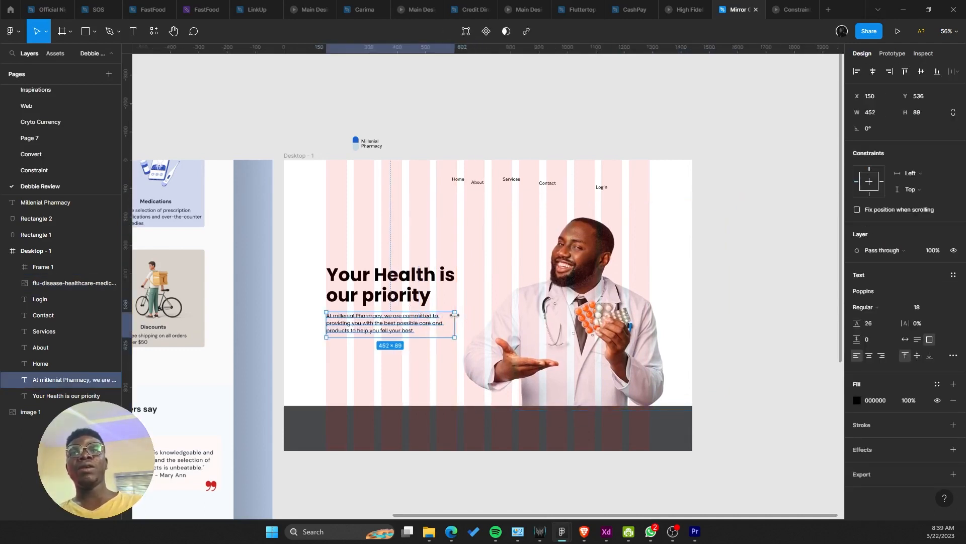
click(518, 333)
click(356, 357)
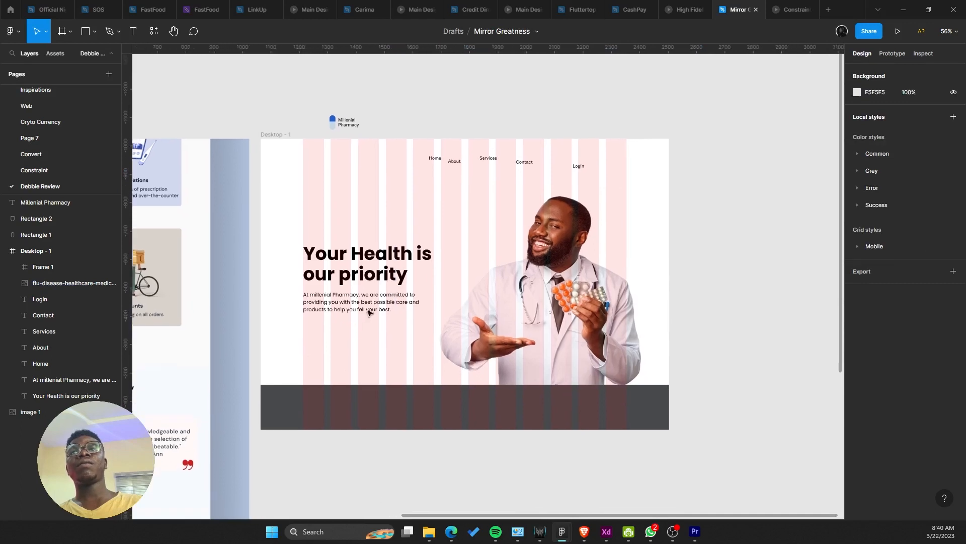
click(369, 313)
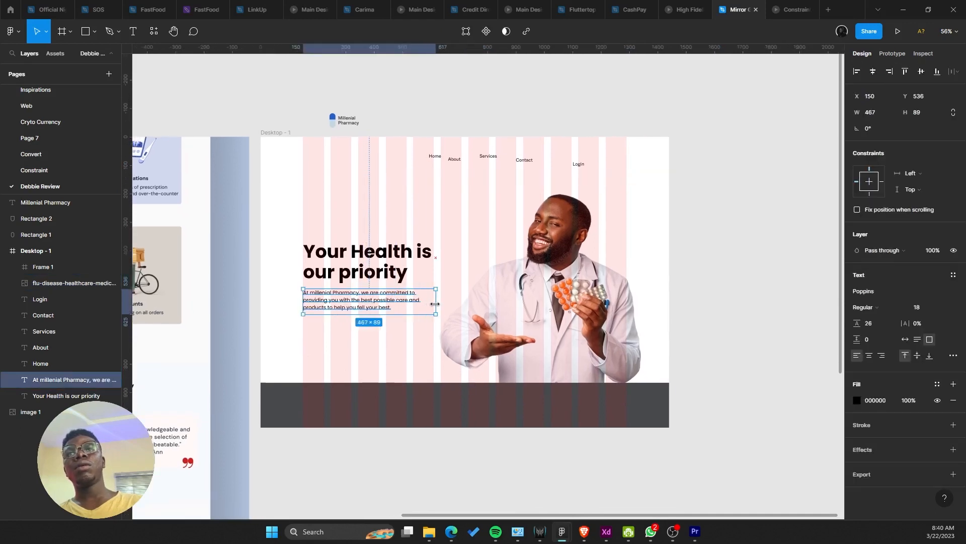
drag(438, 306, 443, 315)
Step: Shrink the doctor photo from its sides to 969×671, undoing an overshoot
click(501, 330)
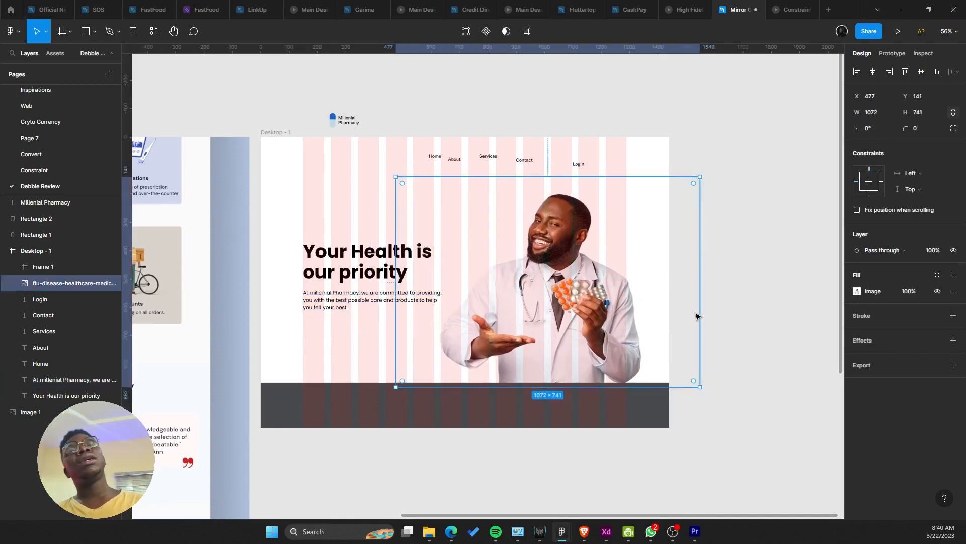
drag(703, 313, 682, 306)
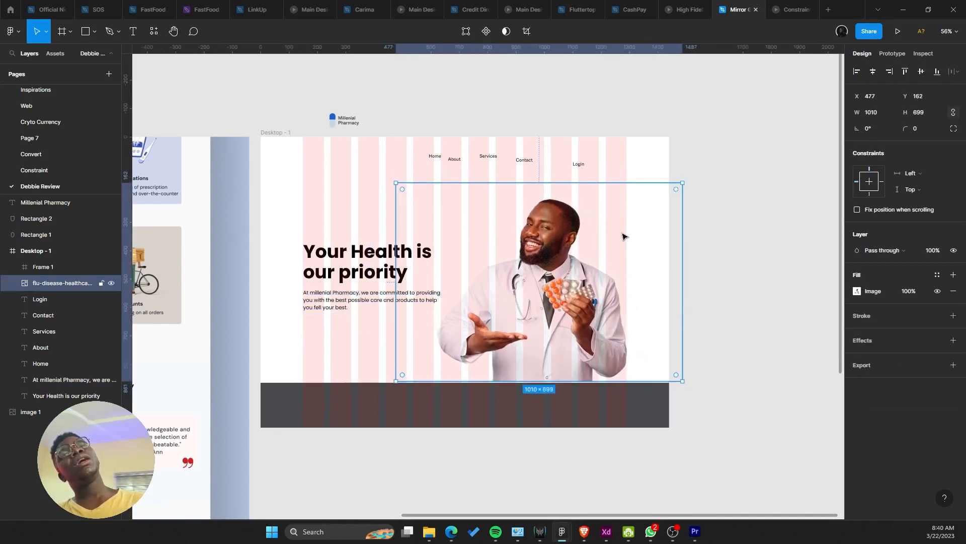
drag(397, 292, 407, 291)
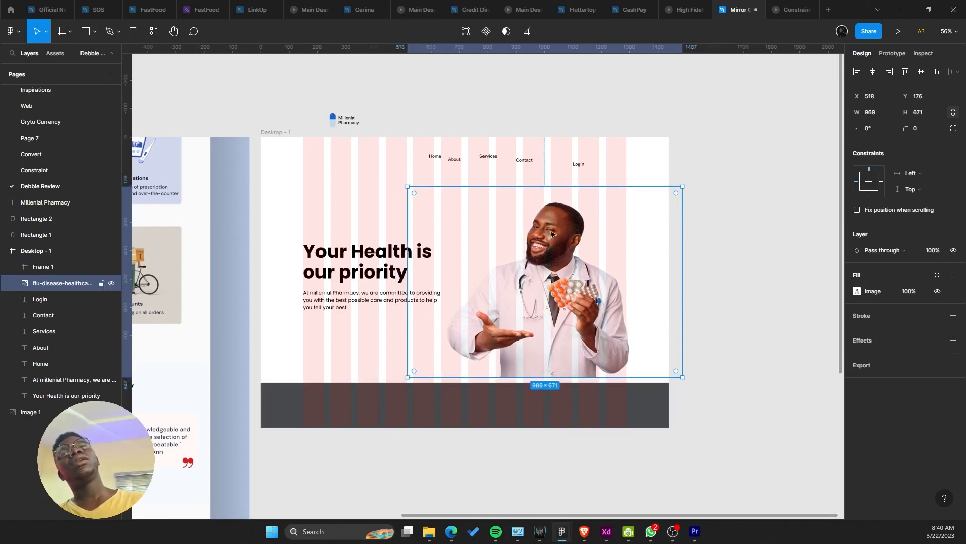
drag(551, 185, 553, 178)
key(ctrl+z)
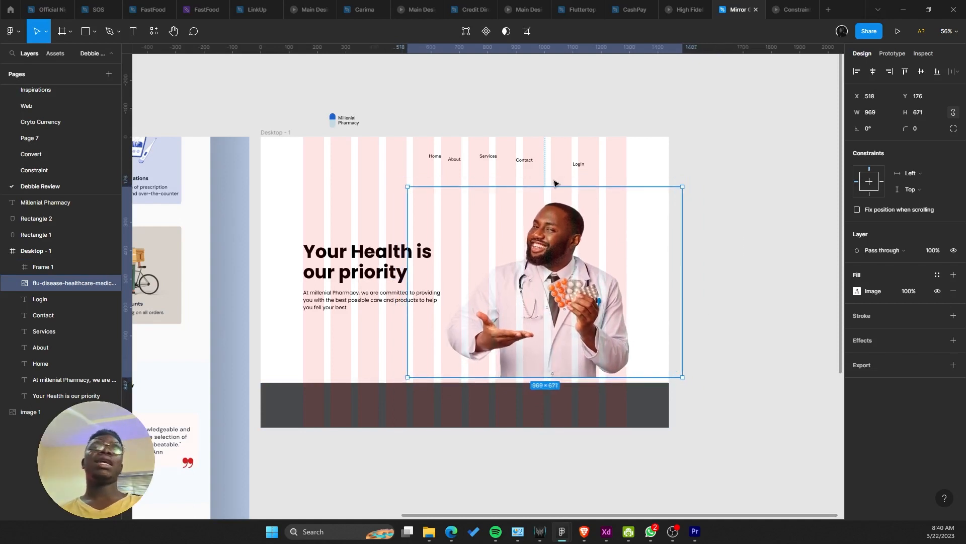
Step: Nudge the doctor photo to x 514, y 177 so it rests on the dark stats bar
scroll(683, 214, left, 10)
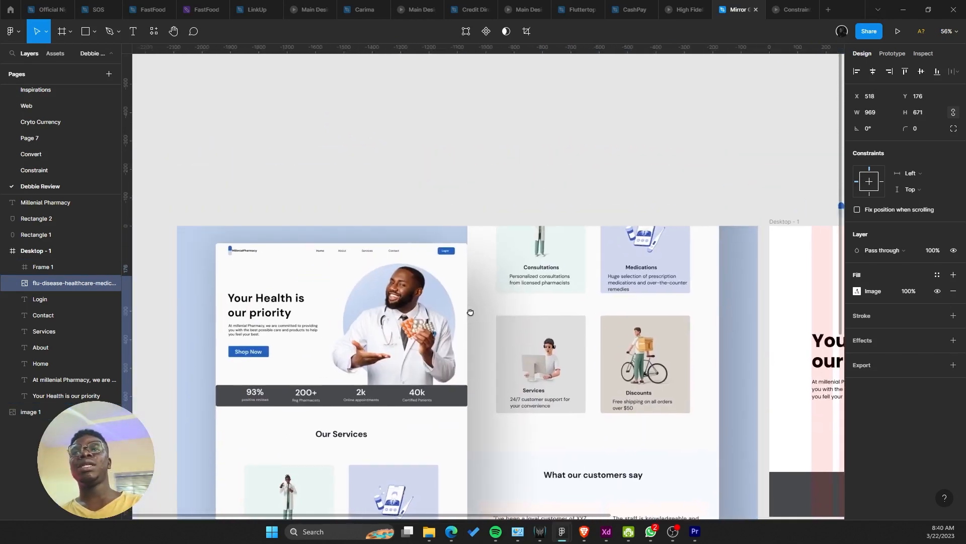
drag(470, 312, 454, 189)
scroll(602, 252, up, 1)
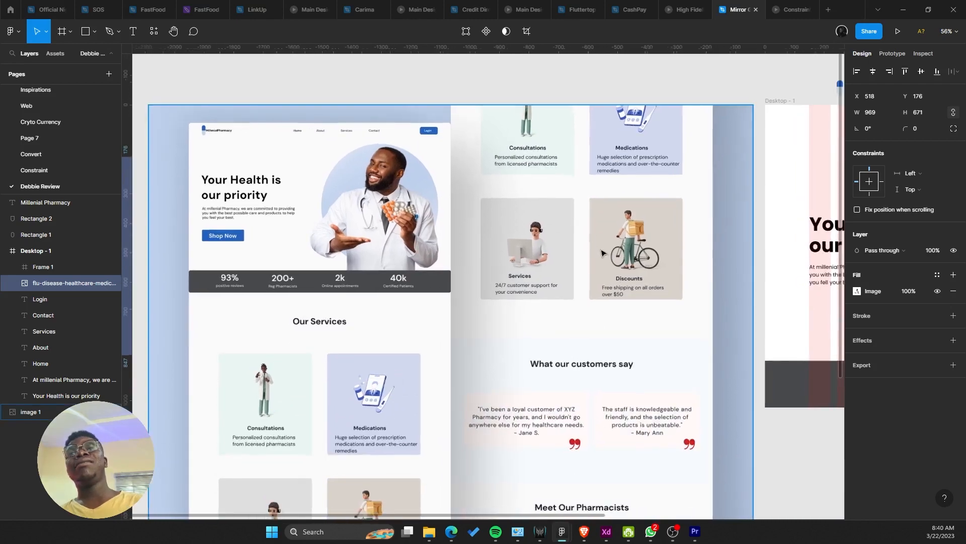
scroll(596, 252, down, 3)
drag(589, 252, 349, 193)
scroll(391, 200, up, 2)
scroll(401, 197, right, 5)
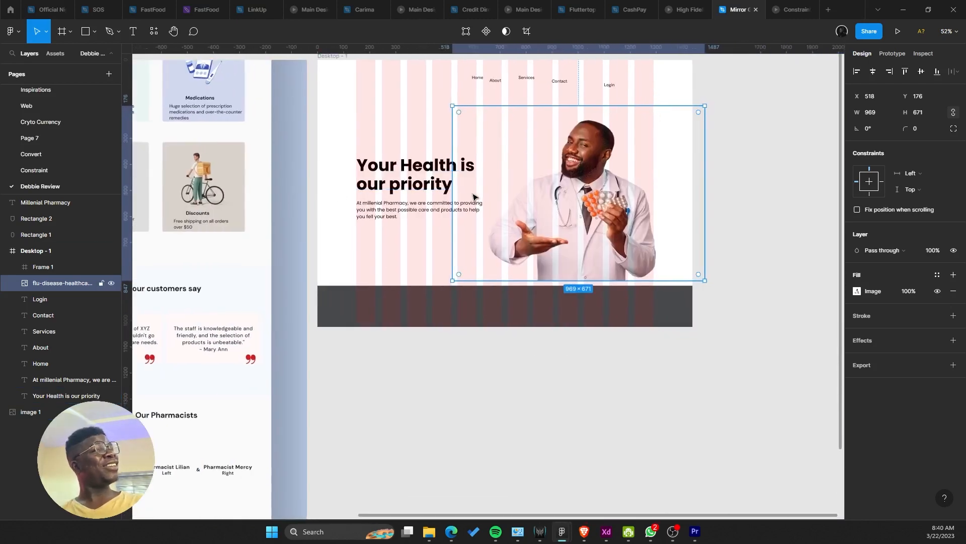
drag(539, 189, 553, 266)
scroll(535, 261, up, 1)
scroll(553, 266, down, 1)
scroll(554, 266, up, 2)
scroll(551, 264, up, 1)
click(490, 177)
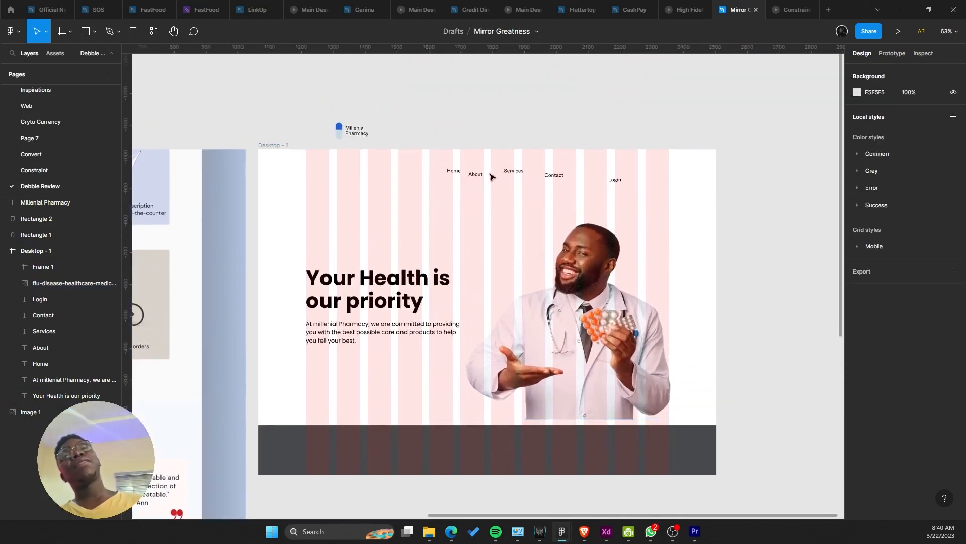
Step: Set the Millenial Pharmacy logo text to Poppins SemiBold
click(473, 179)
shift+click(459, 173)
scroll(541, 152, up, 4)
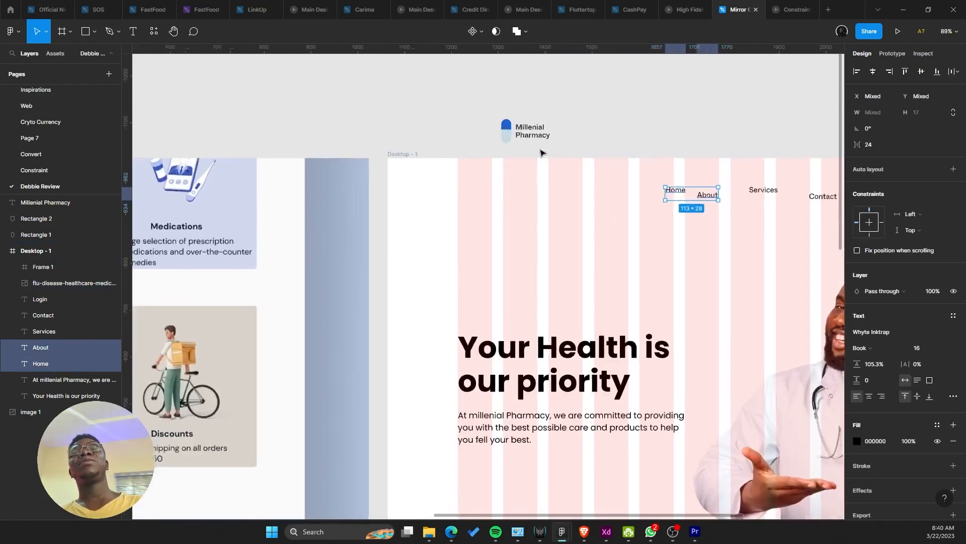
scroll(541, 152, up, 5)
click(534, 140)
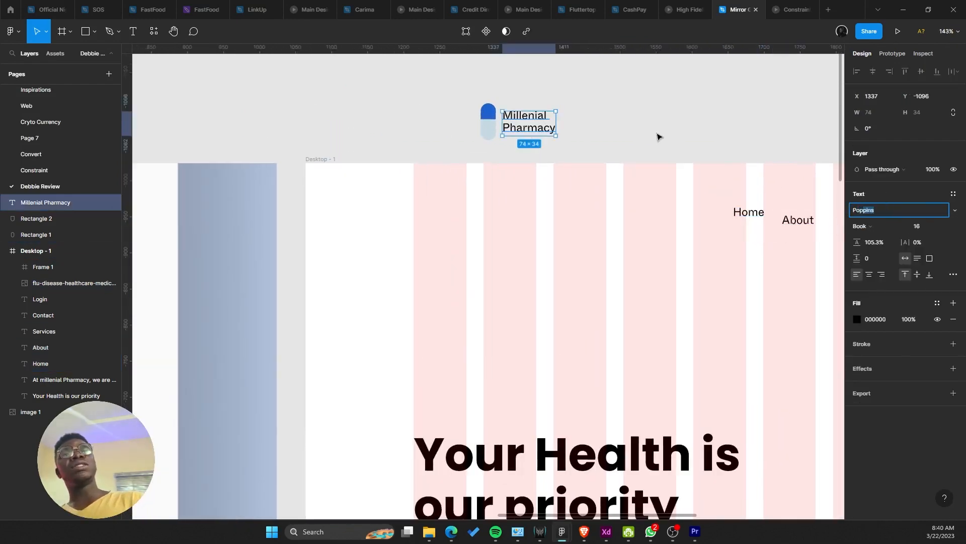
key(Return)
click(855, 228)
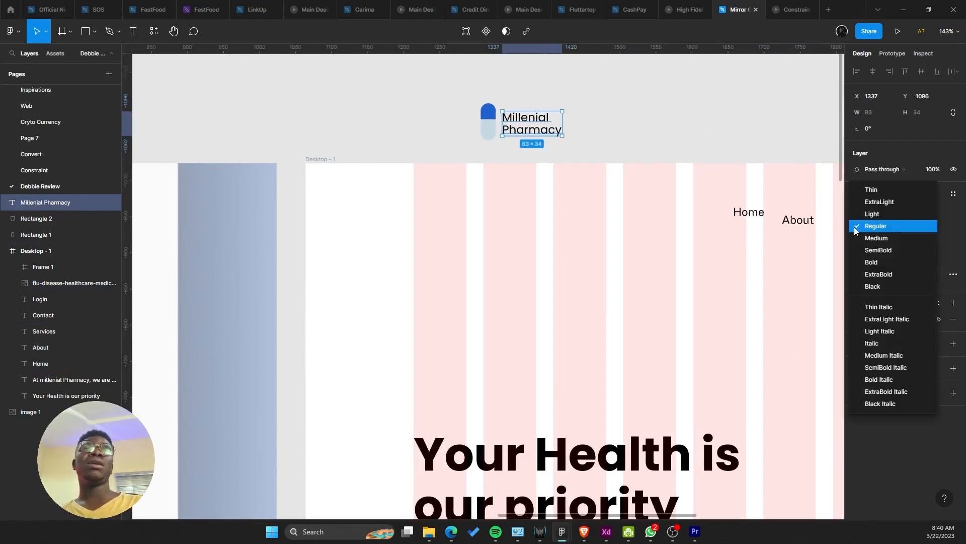
click(879, 252)
Step: Adjust the logo pieces' spacing and outline the Millenial Pharmacy text into vectors
click(490, 75)
drag(432, 88, 552, 150)
drag(524, 129, 458, 202)
click(465, 203)
right_click(466, 202)
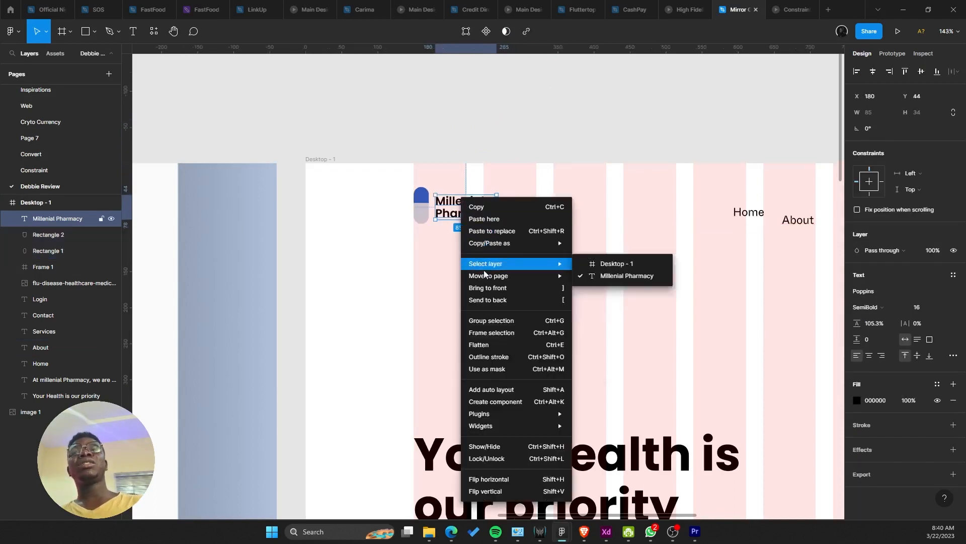
click(483, 345)
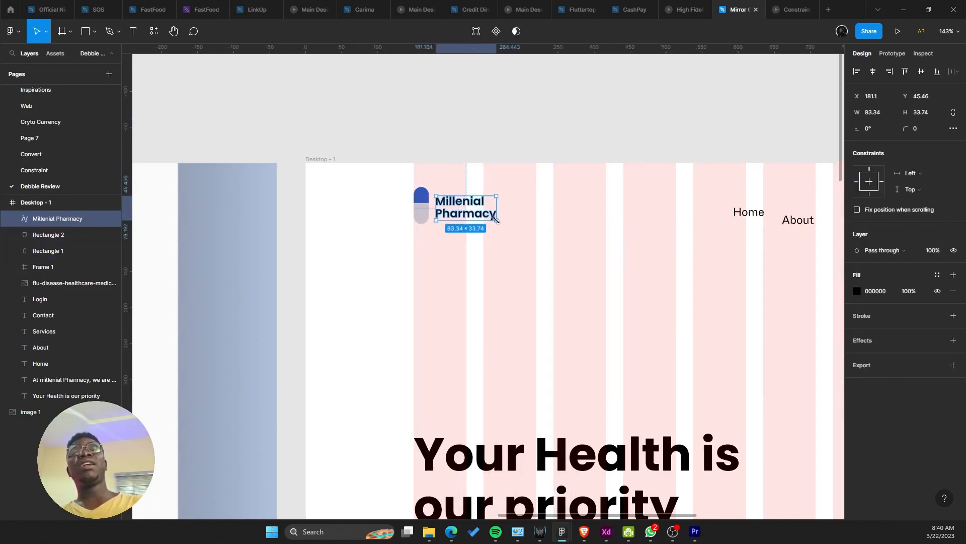
Step: Trial-scale the outlined wordmark, undo it, and select the wordmark with both pill shapes
drag(496, 220, 597, 291)
key(ctrl+z)
scroll(396, 189, up, 3)
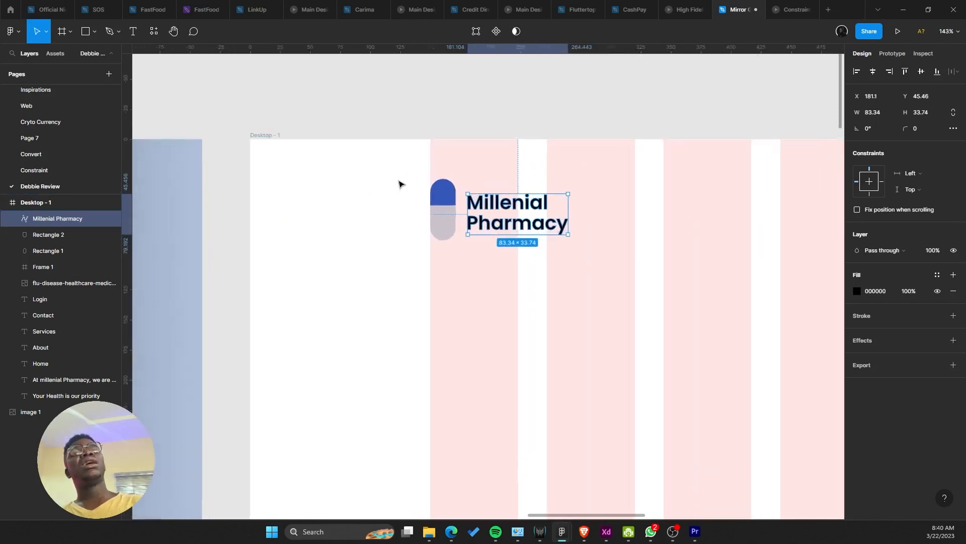
scroll(399, 184, up, 3)
drag(400, 171, 536, 224)
scroll(503, 236, down, 5)
Step: Center-align Home, About, Services and Contact, space them 66 apart, and move them up
click(468, 209)
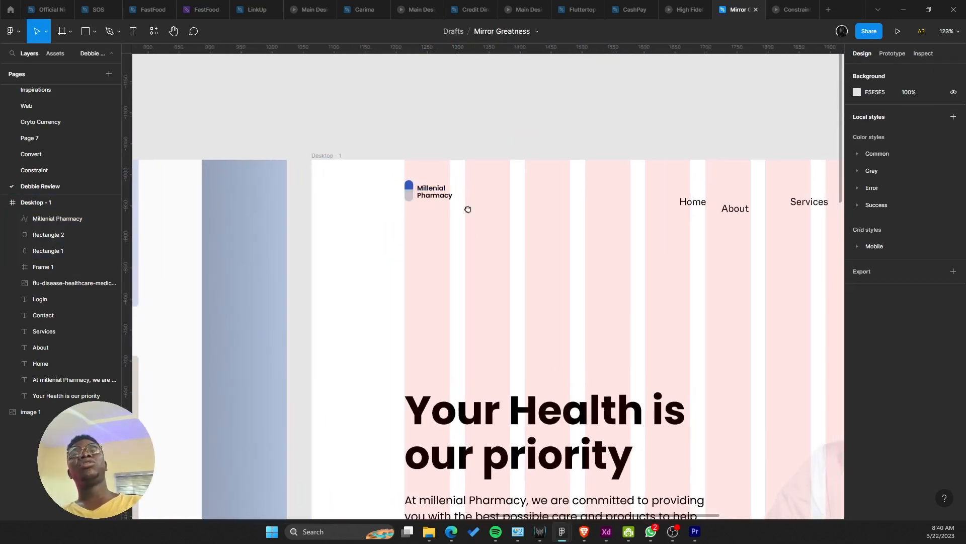
scroll(504, 191, down, 5)
scroll(503, 191, left, 3)
scroll(569, 192, up, 3)
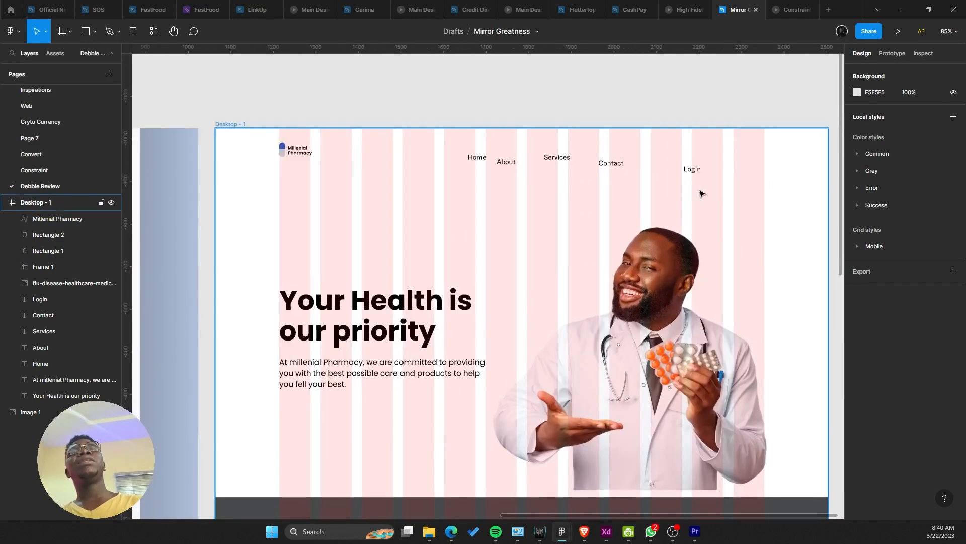
click(692, 169)
click(596, 188)
drag(619, 191, 373, 143)
click(922, 72)
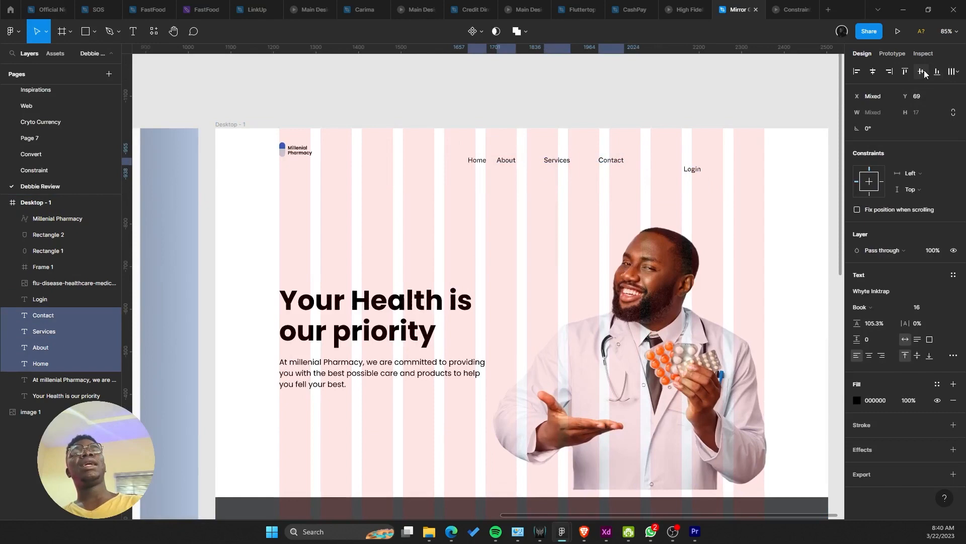
click(959, 75)
click(841, 89)
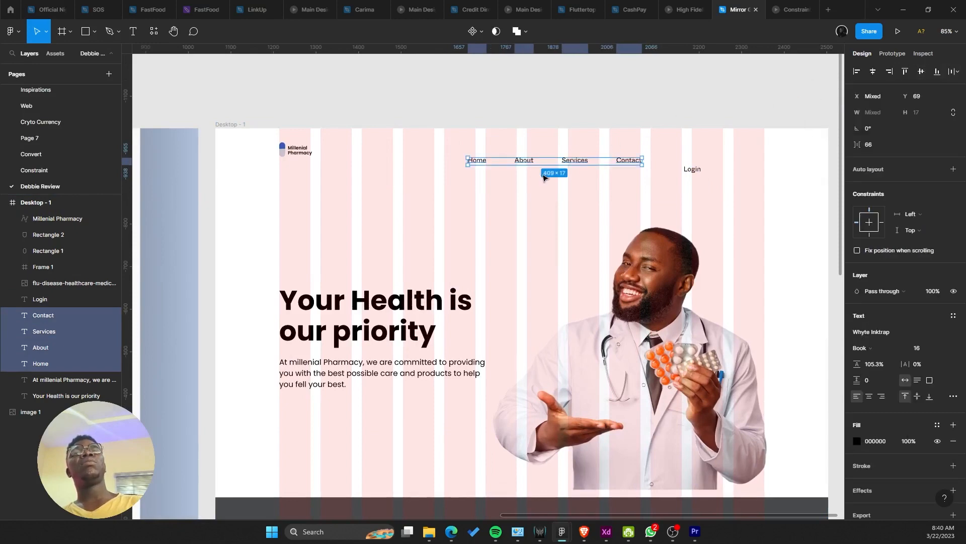
drag(542, 163, 486, 156)
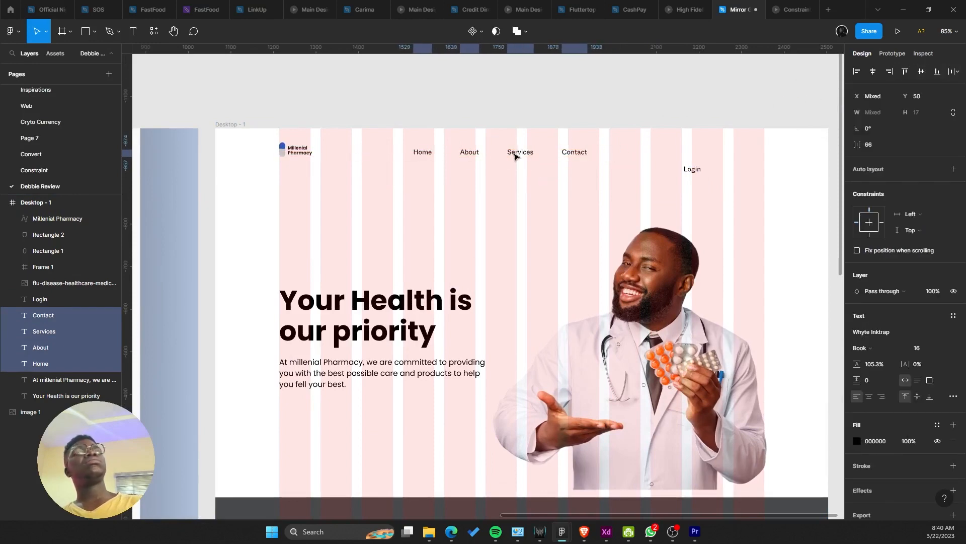
Step: Move Login to the nav bar's right end at x 1222
click(692, 173)
drag(690, 172, 743, 155)
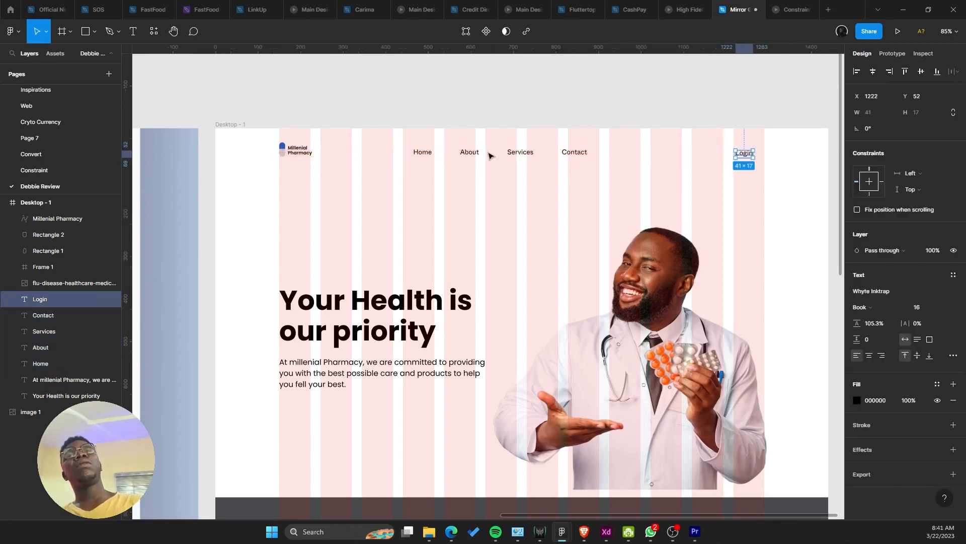
click(488, 154)
drag(388, 144, 612, 188)
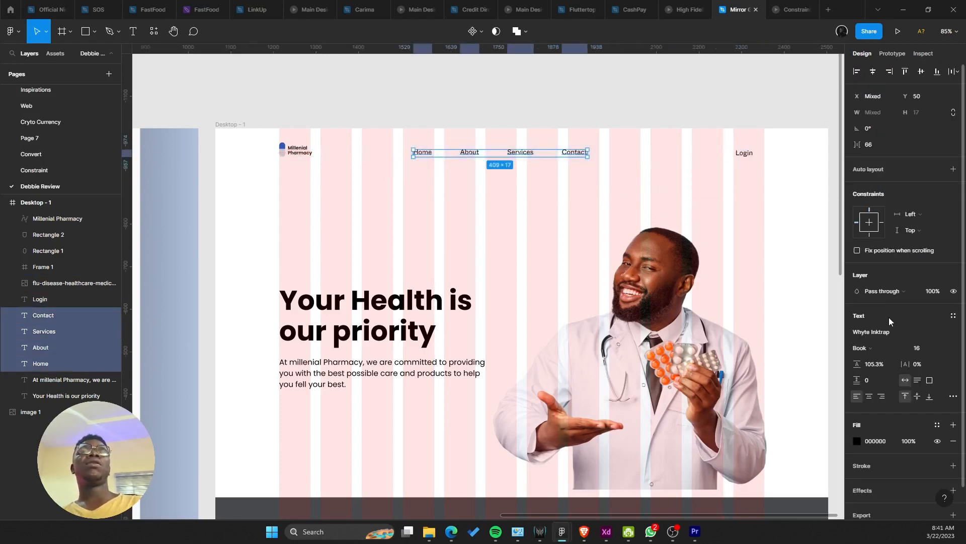
click(896, 331)
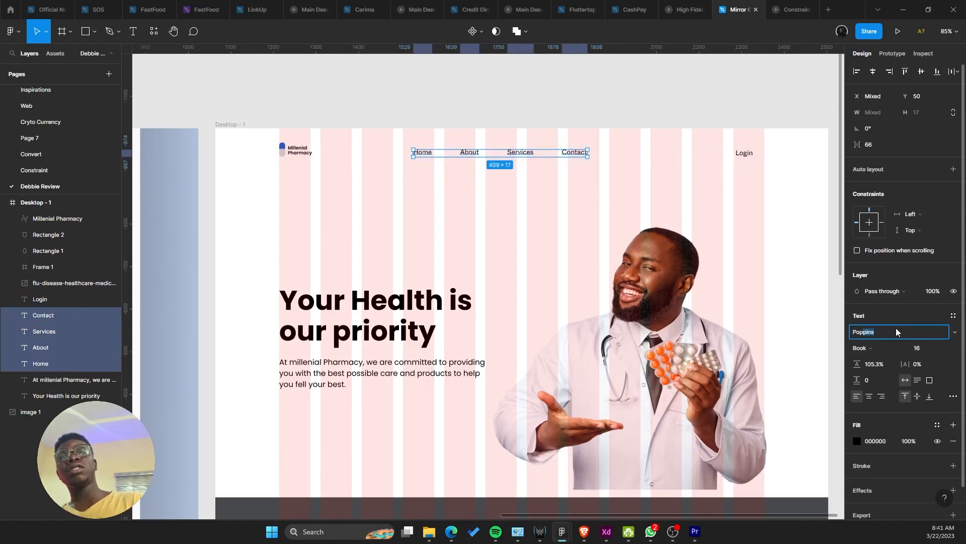
Step: Set the nav links to Poppins with a 24 line height (16+8)
text(Pop)
key(Return)
scroll(816, 304, up, 1)
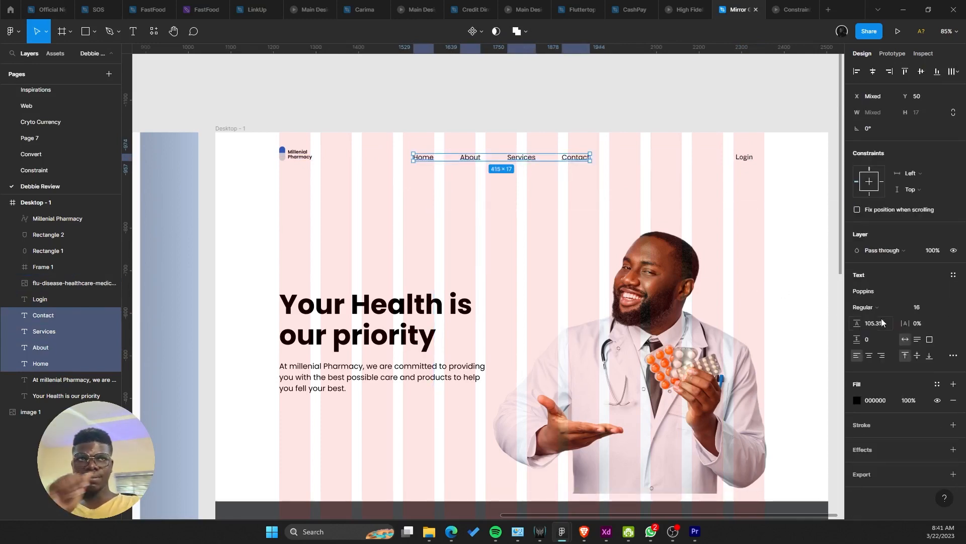
click(881, 321)
text(16+)
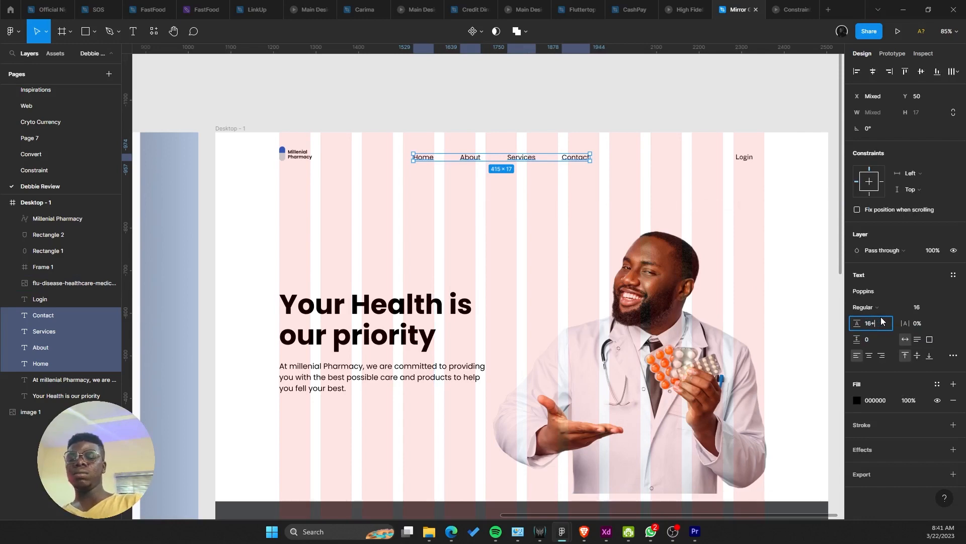
text(8)
key(Return)
scroll(362, 149, down, 1)
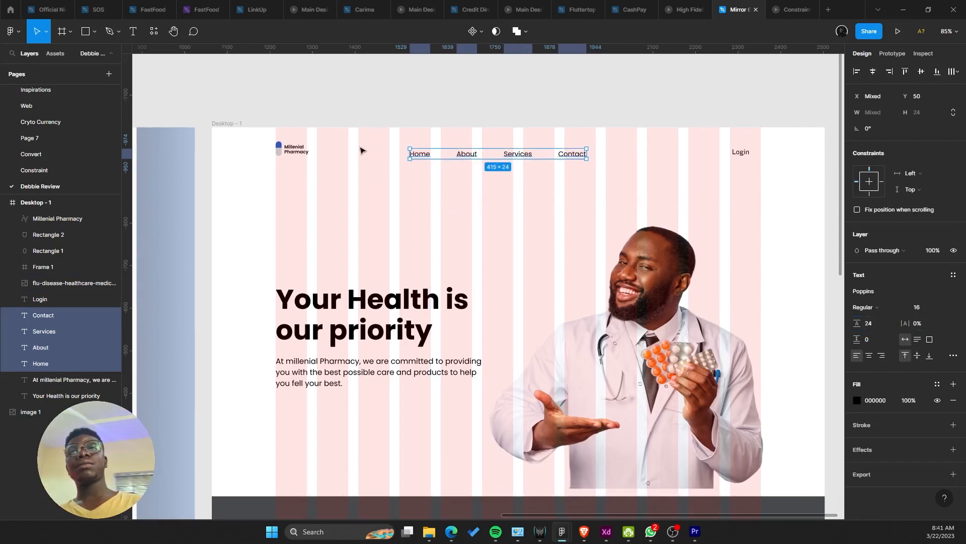
Step: Inspect the fill colour of the logo's blue pill shape in the colour styles
click(432, 183)
click(420, 154)
scroll(382, 186, up, 1)
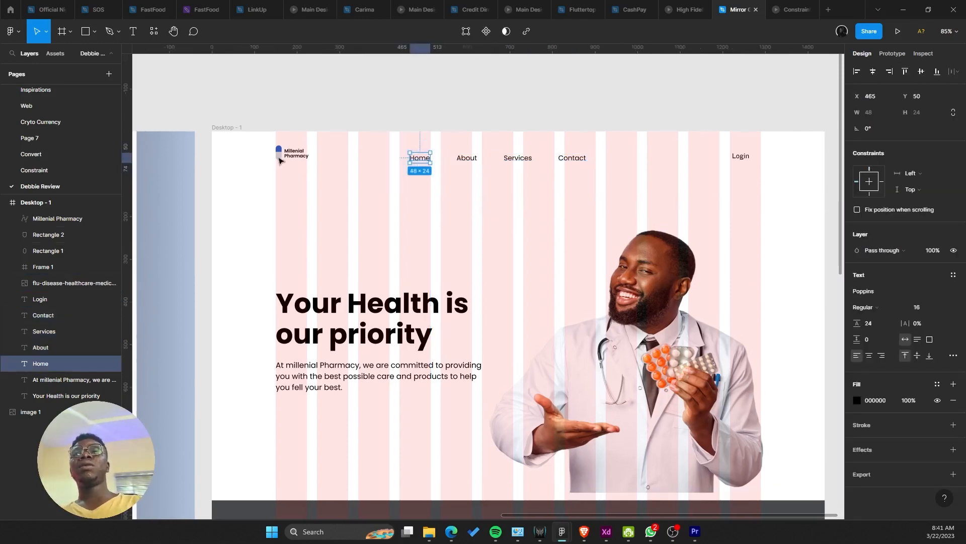
click(277, 153)
click(937, 275)
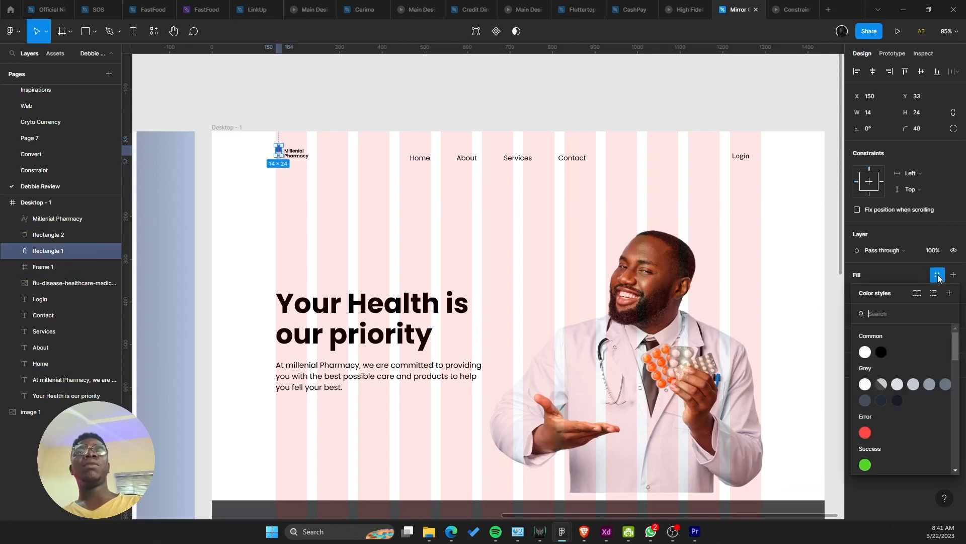
click(920, 275)
scroll(500, 201, up, 1)
drag(500, 201, 562, 251)
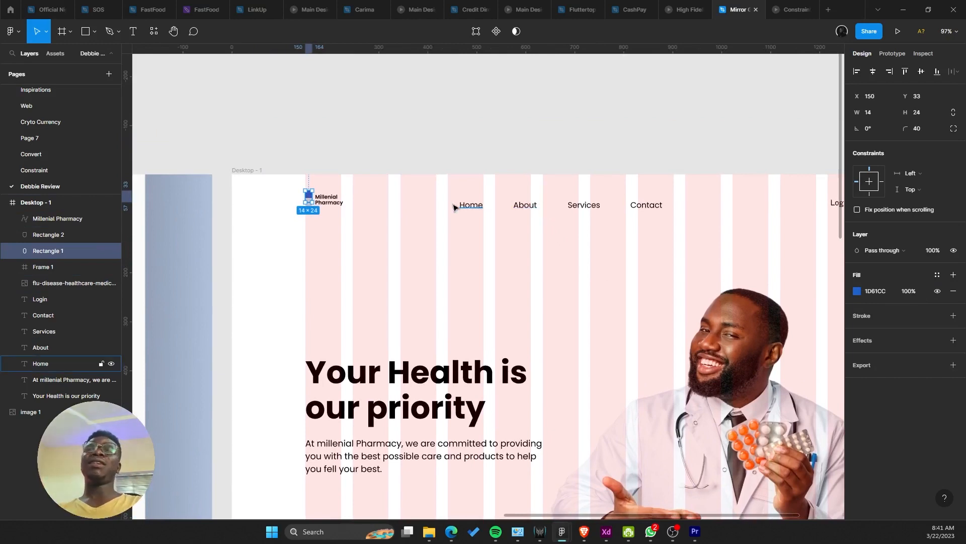
Step: Colour the Home link the logo's 1D61CC blue with the eyedropper
click(471, 206)
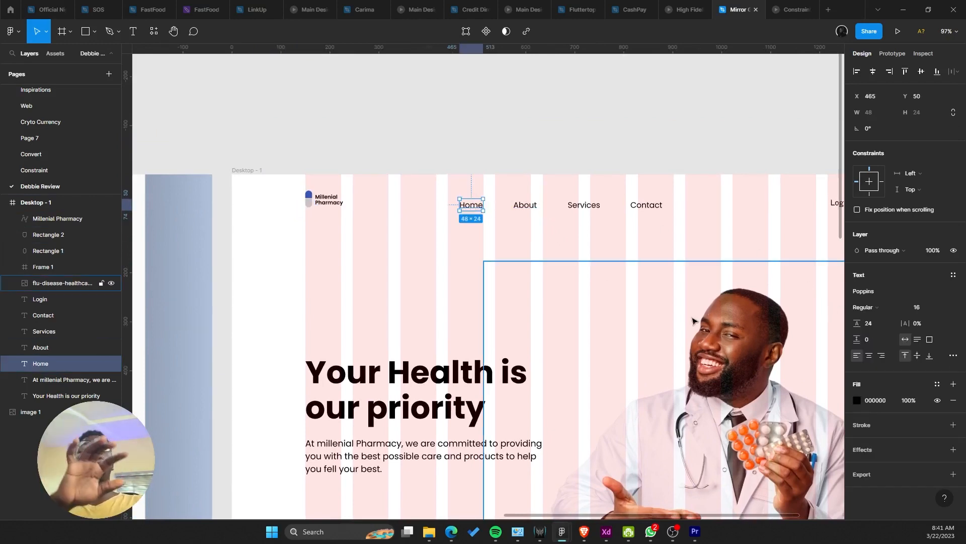
key(i)
click(308, 195)
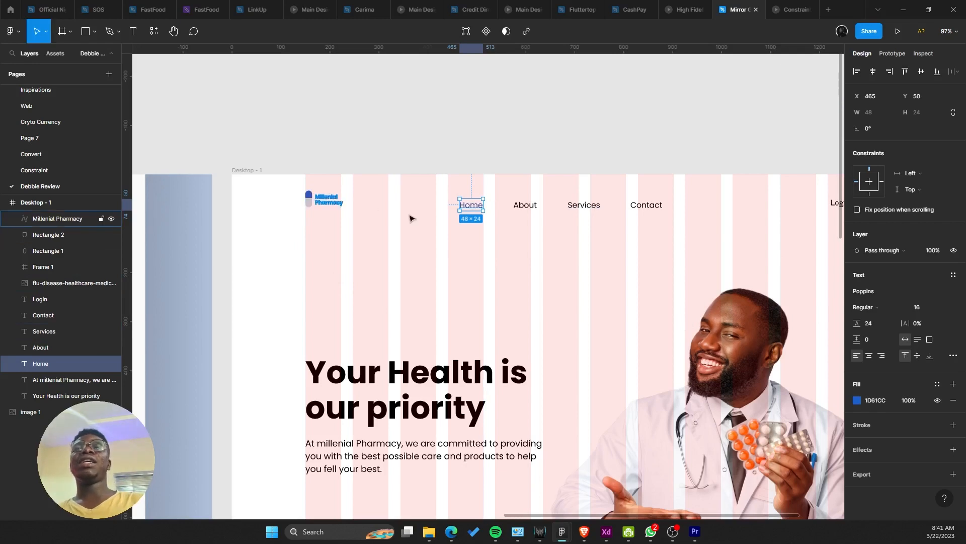
click(421, 220)
drag(408, 216, 383, 207)
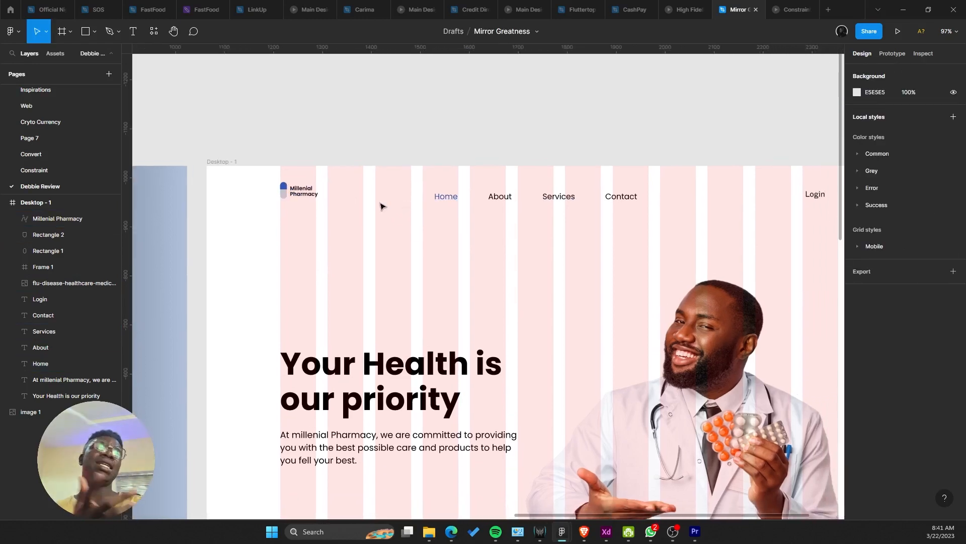
click(458, 199)
scroll(390, 201, up, 5)
key(i)
scroll(347, 196, left, 3)
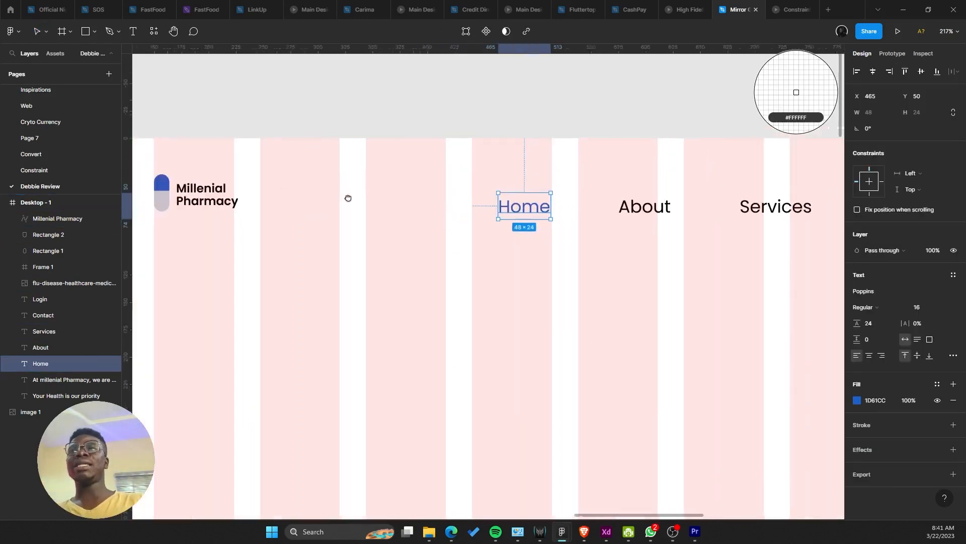
key(Escape)
scroll(477, 209, down, 5)
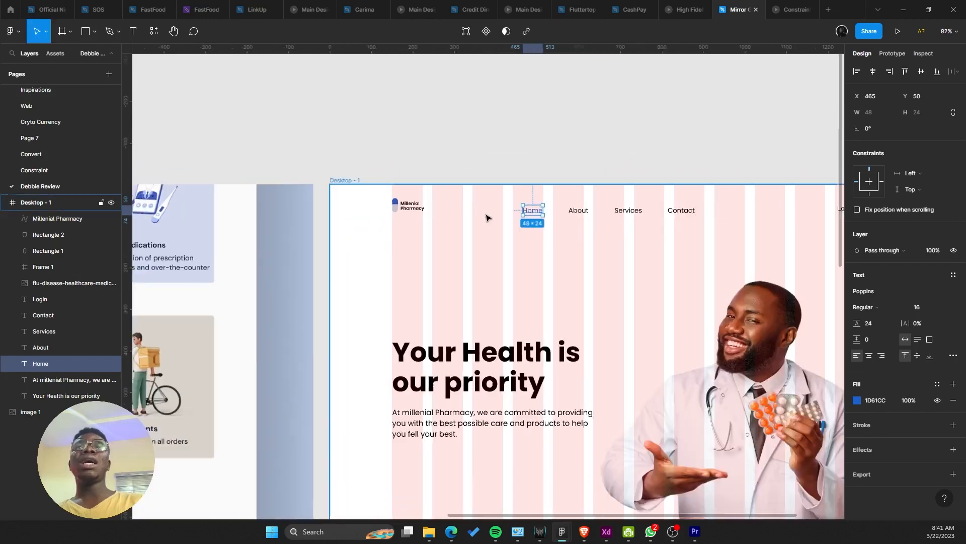
key(Escape)
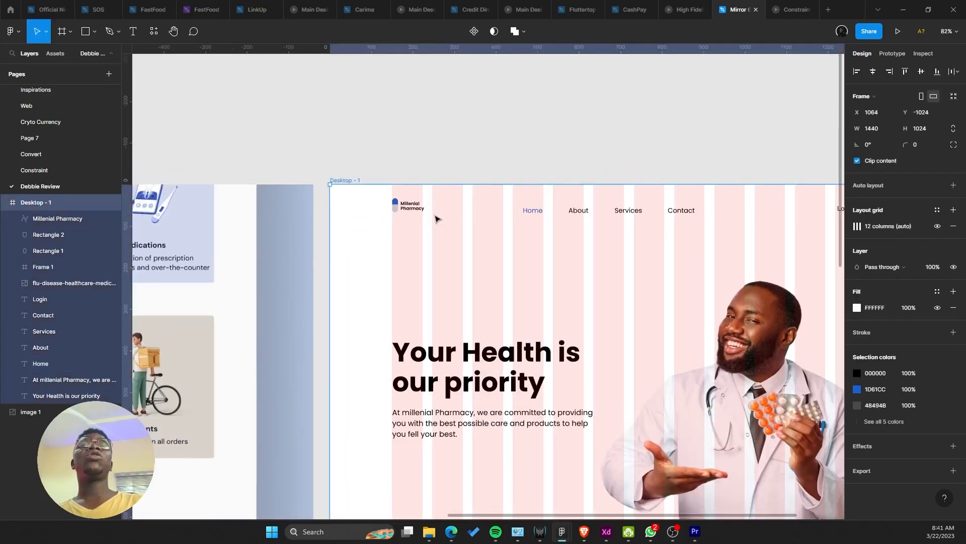
Step: Hide the layout grid columns and make the Home nav link SemiBold
click(937, 227)
scroll(453, 200, right, 3)
click(410, 185)
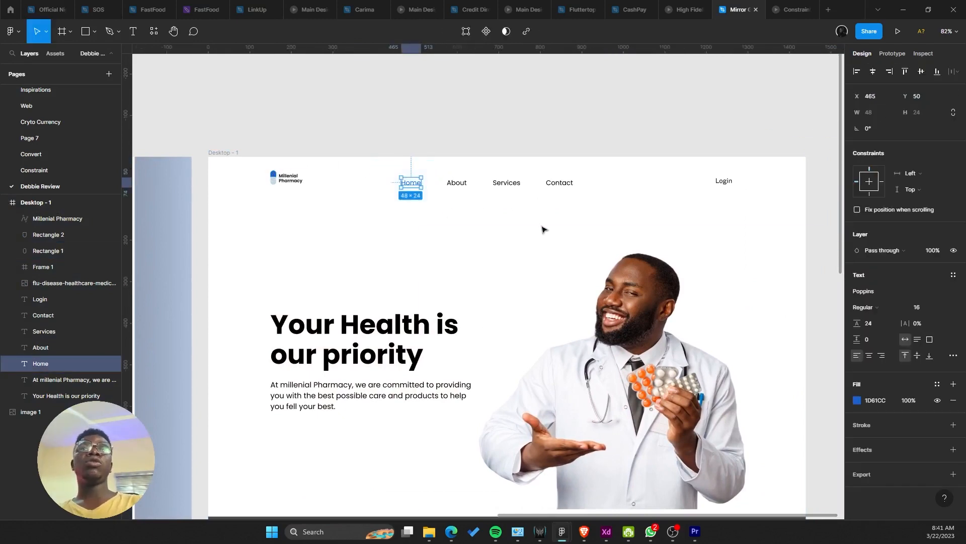
click(866, 308)
click(878, 331)
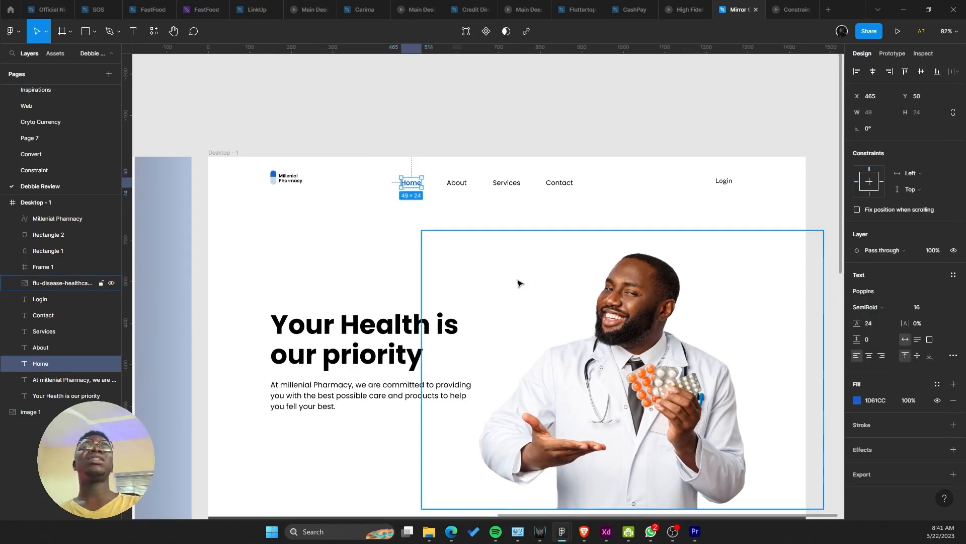
Step: Turn the About, Services and Contact nav links grey 878787
click(373, 179)
drag(372, 179, 472, 174)
click(541, 202)
key(ctrl+z)
drag(589, 203, 444, 176)
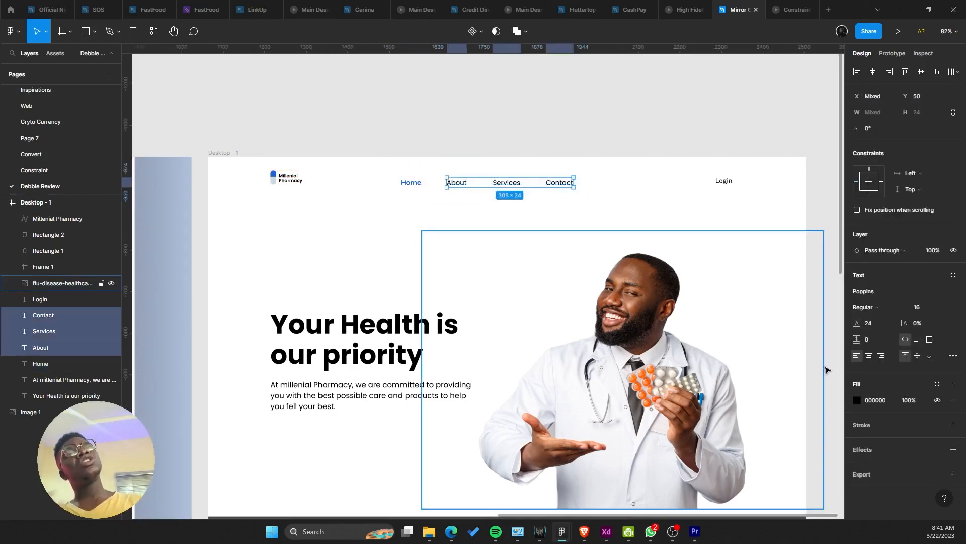
click(858, 401)
drag(728, 320, 713, 323)
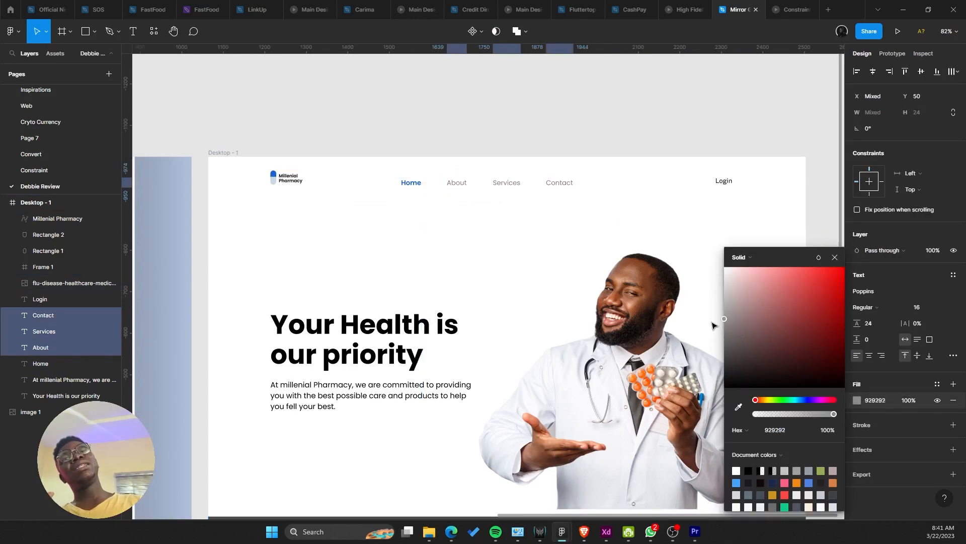
Step: Close the colour picker, bring the Desktop - 1 frame back into view and select all four nav links
scroll(443, 317, left, 15)
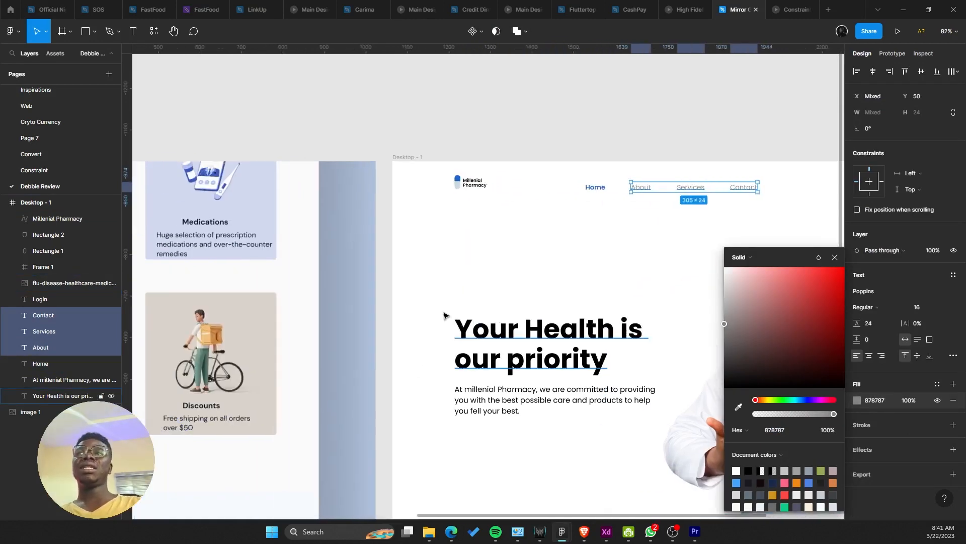
scroll(436, 309, up, 5)
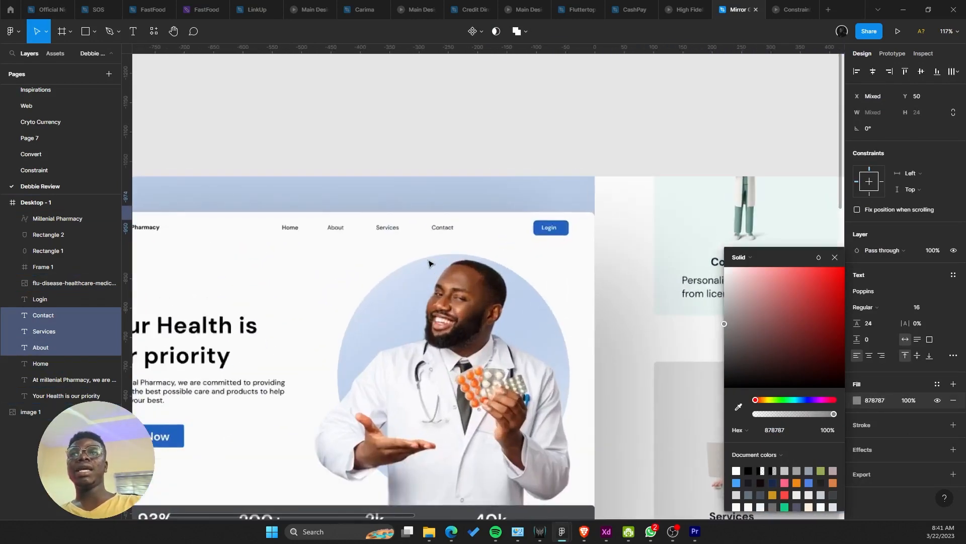
scroll(347, 246, up, 5)
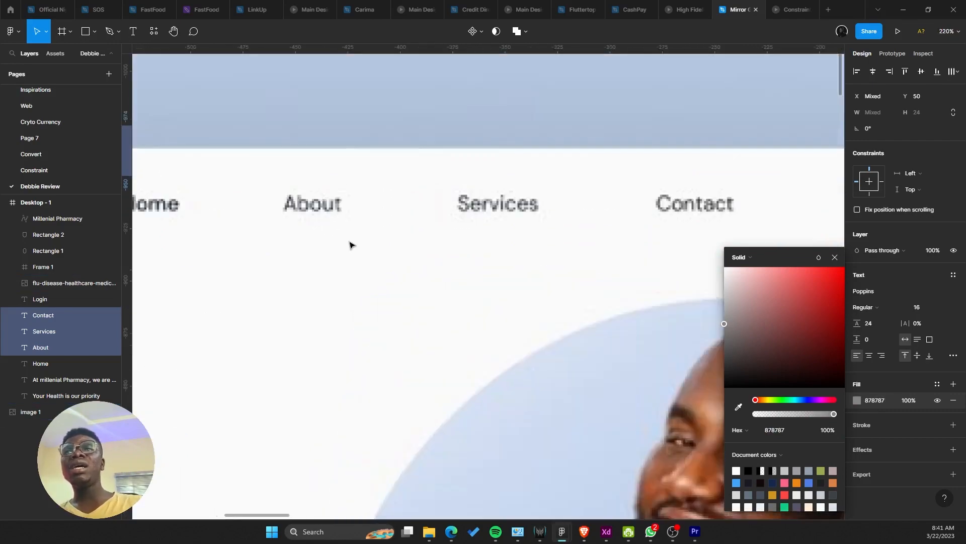
scroll(351, 245, down, 6)
click(360, 245)
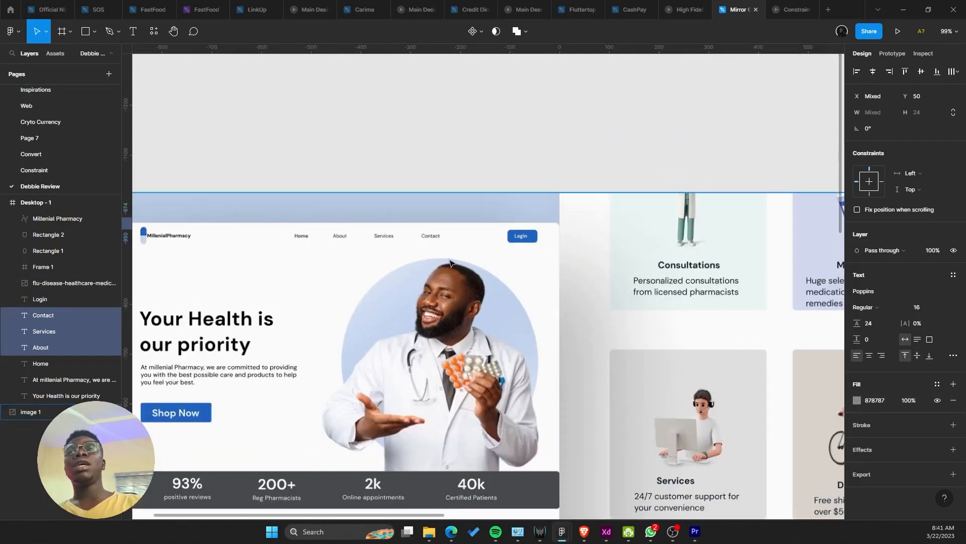
scroll(246, 246, down, 5)
drag(755, 244, 493, 242)
scroll(493, 243, up, 4)
drag(697, 227, 443, 215)
click(439, 216)
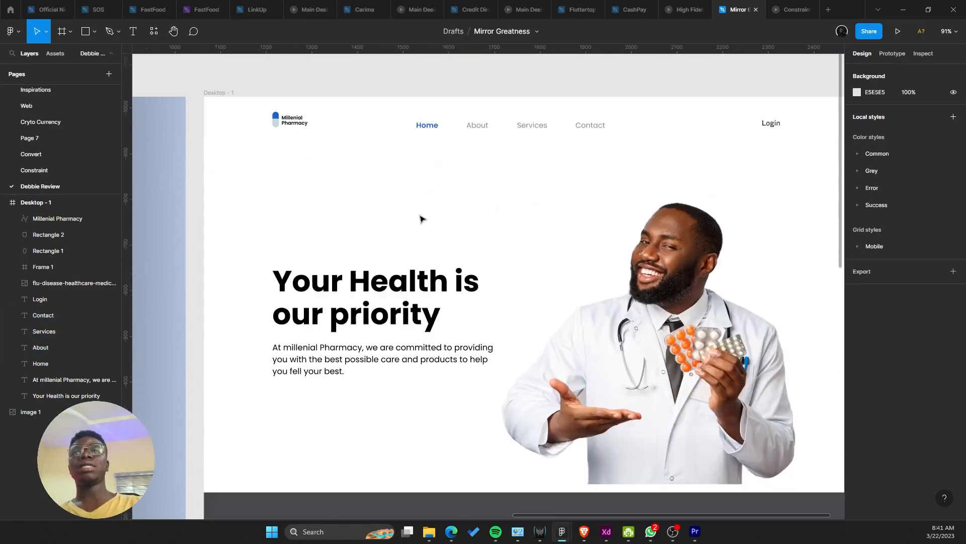
scroll(421, 218, down, 5)
drag(392, 155, 523, 181)
Step: Switch the shape tool to Ellipse
scroll(507, 170, down, 2)
scroll(402, 201, left, 8)
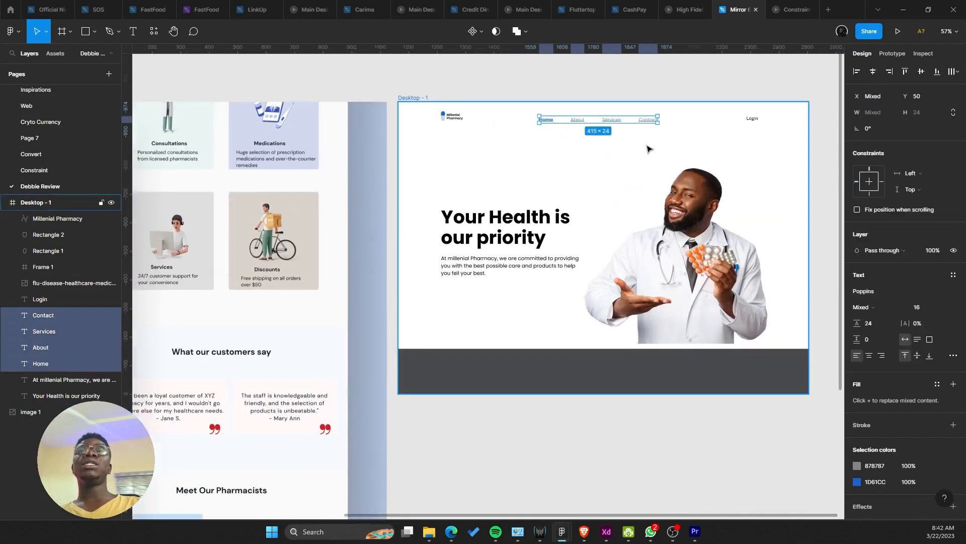
scroll(401, 238, right, 4)
scroll(402, 238, down, 2)
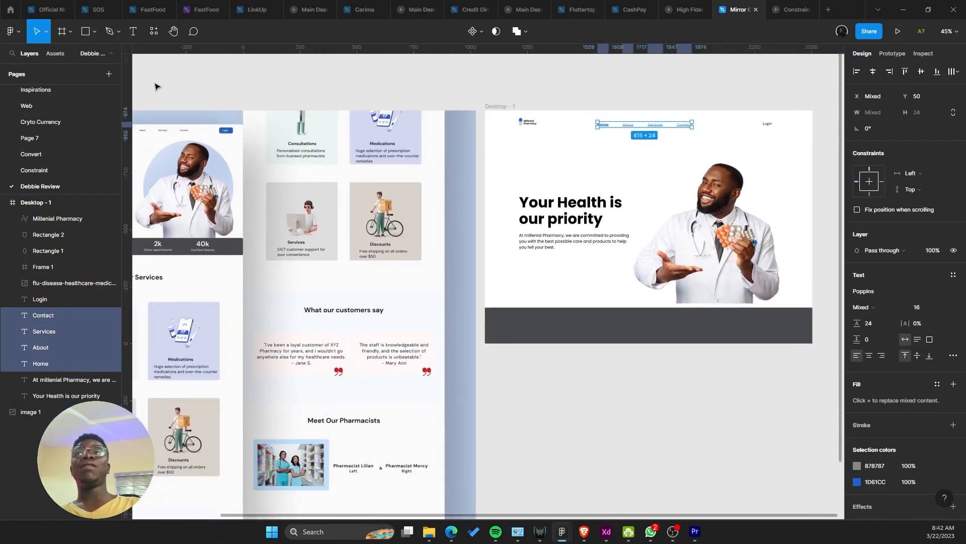
click(94, 31)
click(102, 87)
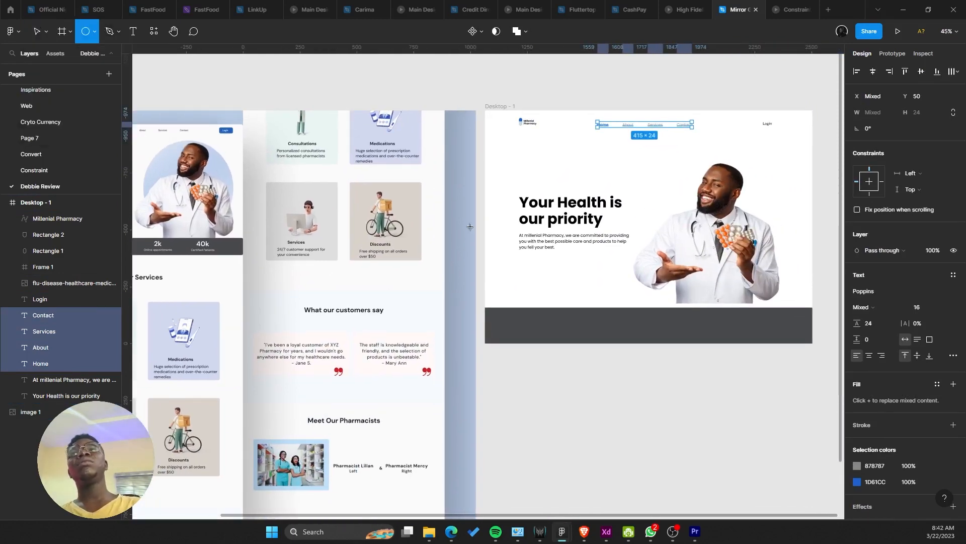
Step: Draw a circle over the doctor image and send it behind the photo
scroll(518, 328, up, 4)
scroll(519, 327, right, 4)
scroll(518, 328, up, 3)
drag(527, 241, 677, 391)
key(ctrl+shift+bracketleft)
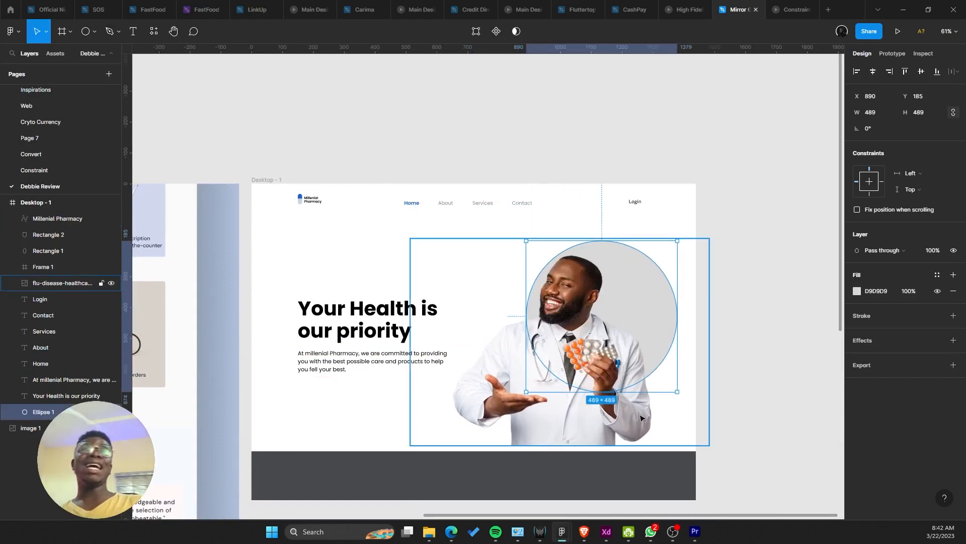
drag(649, 303, 618, 301)
Step: Fill the circle with the logo blue 1D61CC using the eyedropper (I)
scroll(453, 289, left, 1)
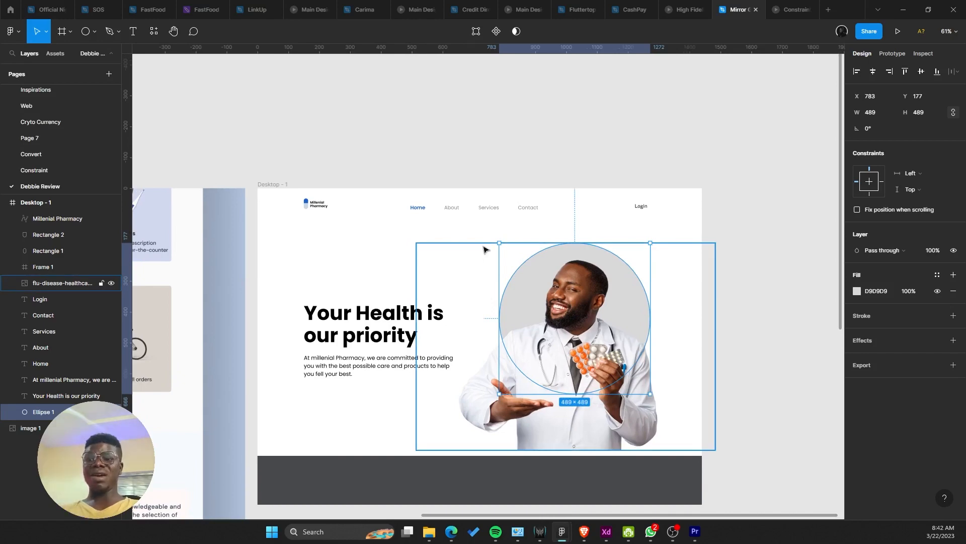
key(i)
scroll(306, 203, up, 5)
click(305, 200)
Step: Get the blue circle selected on its own, apart from the hero heading and doctor image
scroll(437, 235, down, 6)
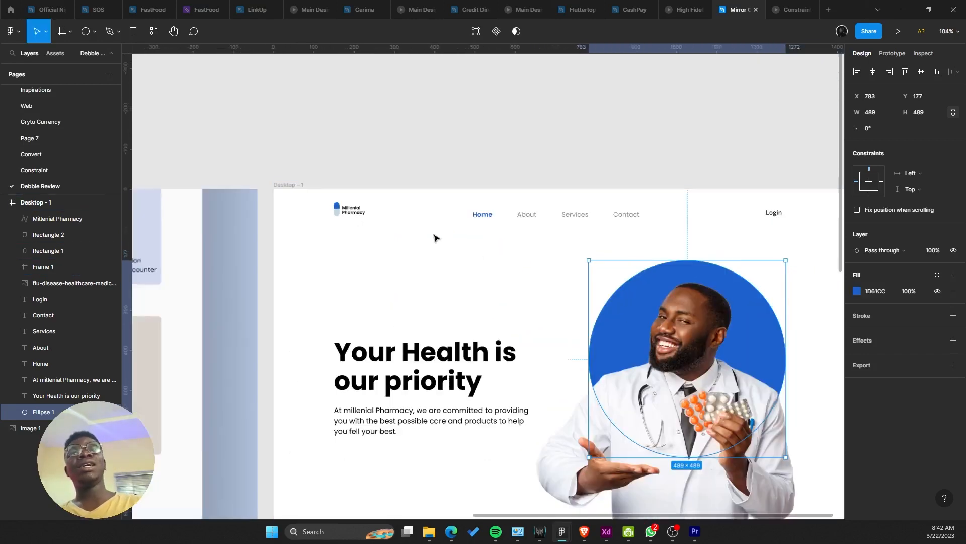
scroll(453, 241, up, 4)
drag(536, 216, 549, 212)
click(349, 281)
scroll(349, 281, down, 4)
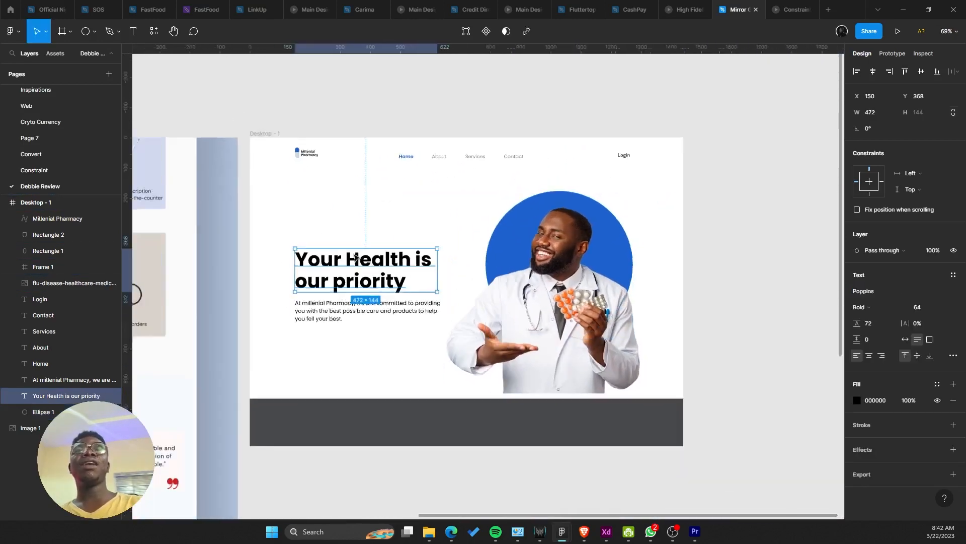
drag(547, 275, 336, 296)
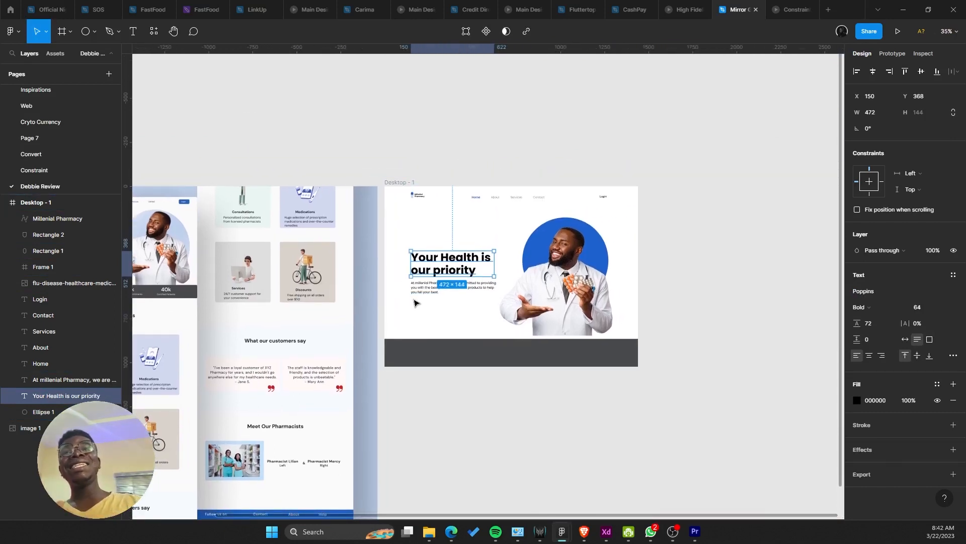
click(482, 297)
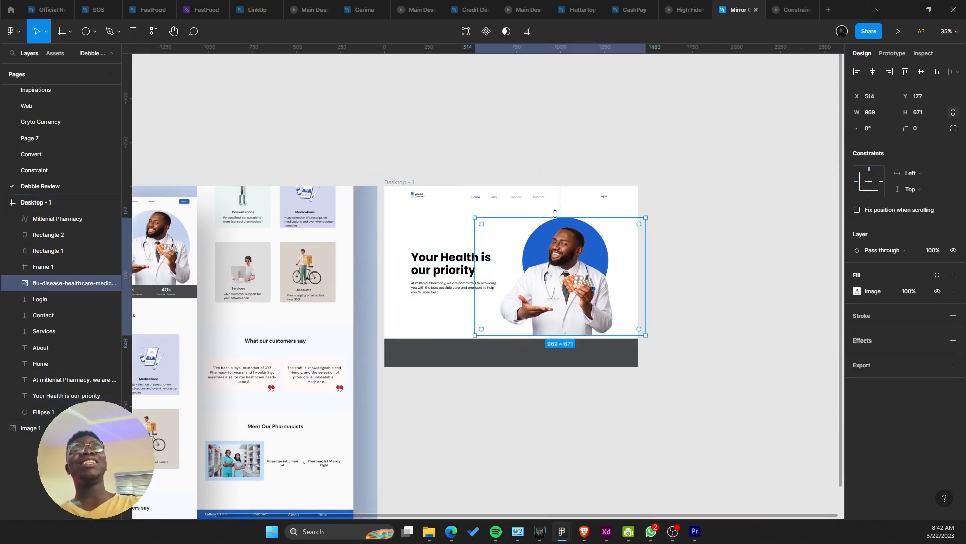
scroll(553, 233, up, 5)
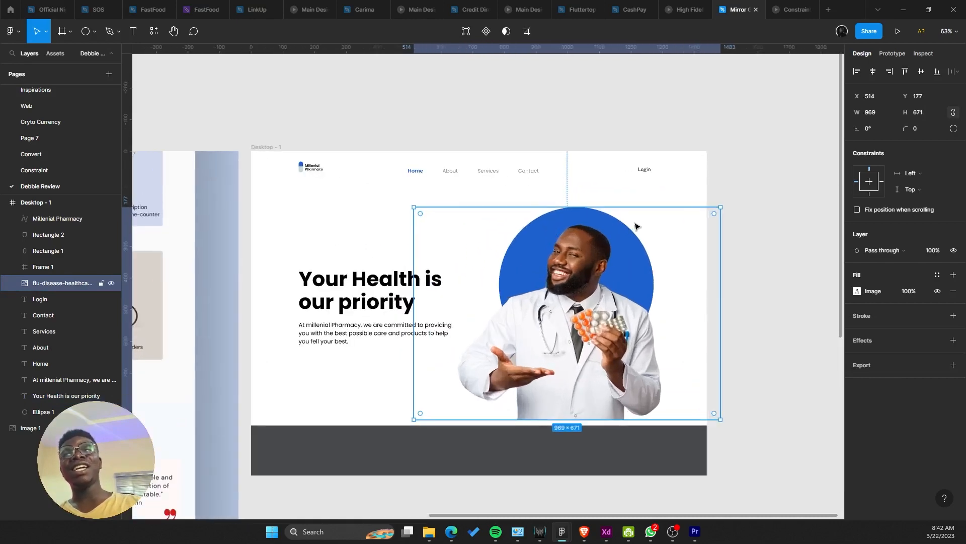
click(754, 191)
drag(757, 228, 556, 333)
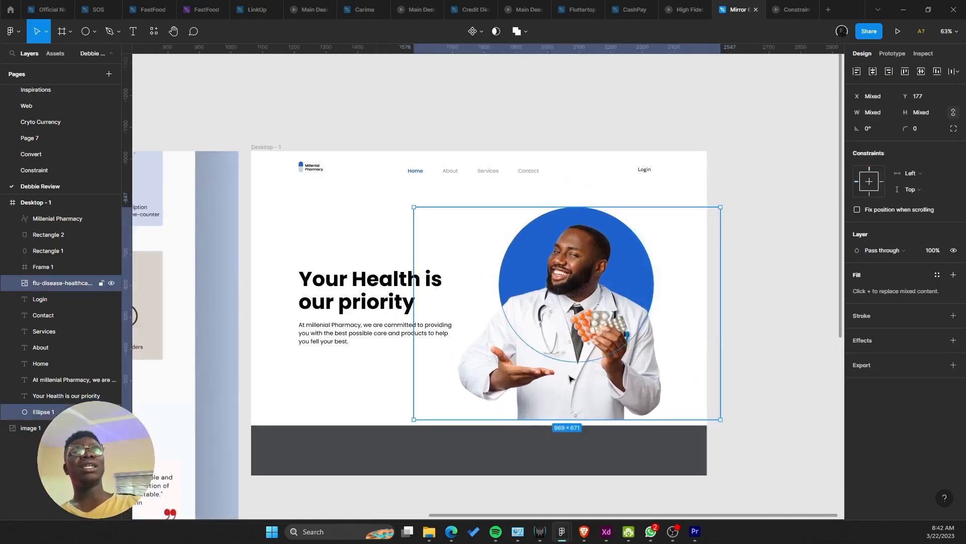
shift+click(569, 376)
Step: Resize the blue circle behind the doctor photo to 489×489
click(857, 290)
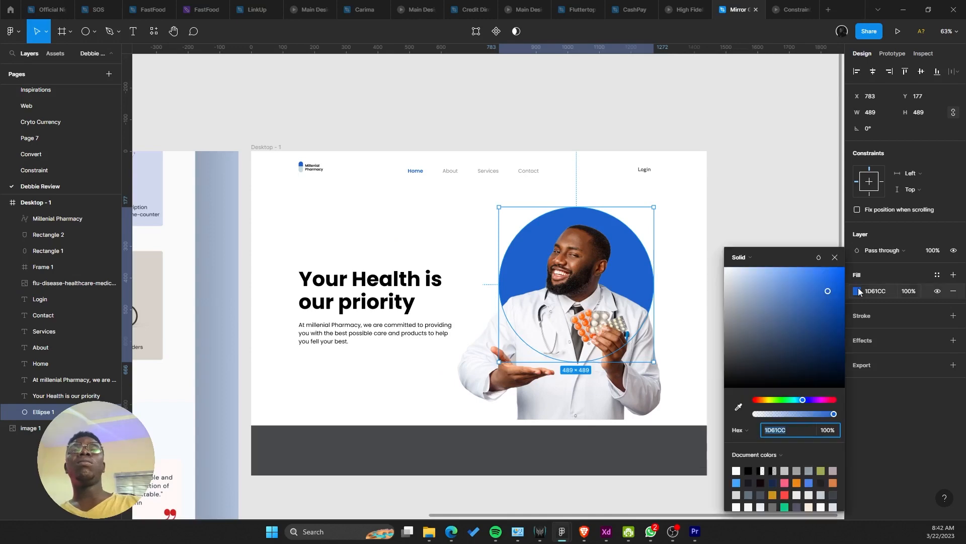
drag(630, 361, 626, 290)
scroll(625, 288, down, 3)
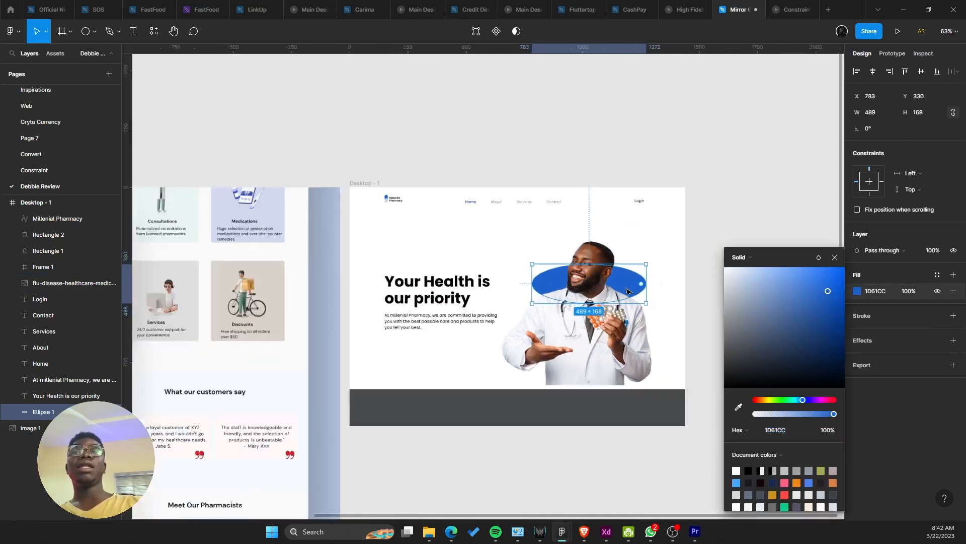
click(703, 205)
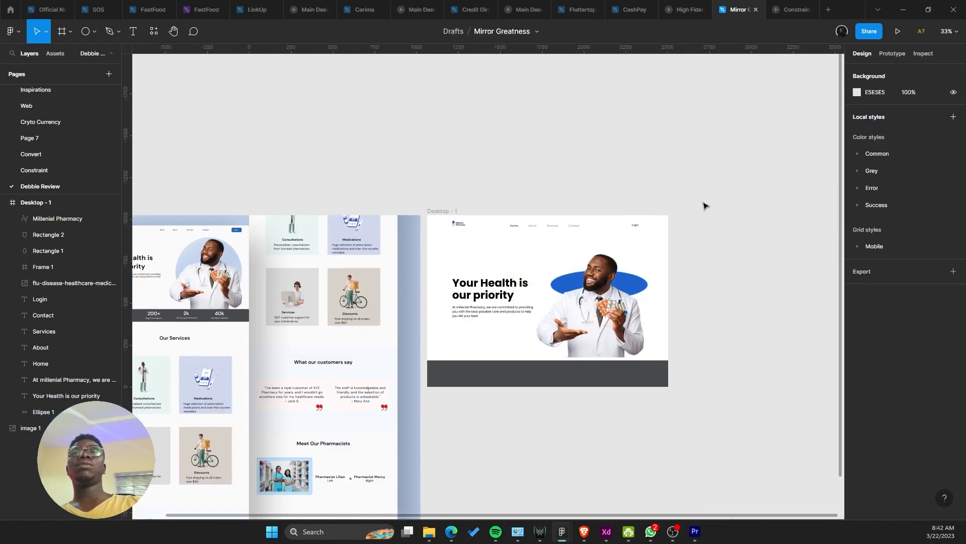
scroll(704, 215, down, 3)
scroll(699, 222, up, 3)
click(667, 244)
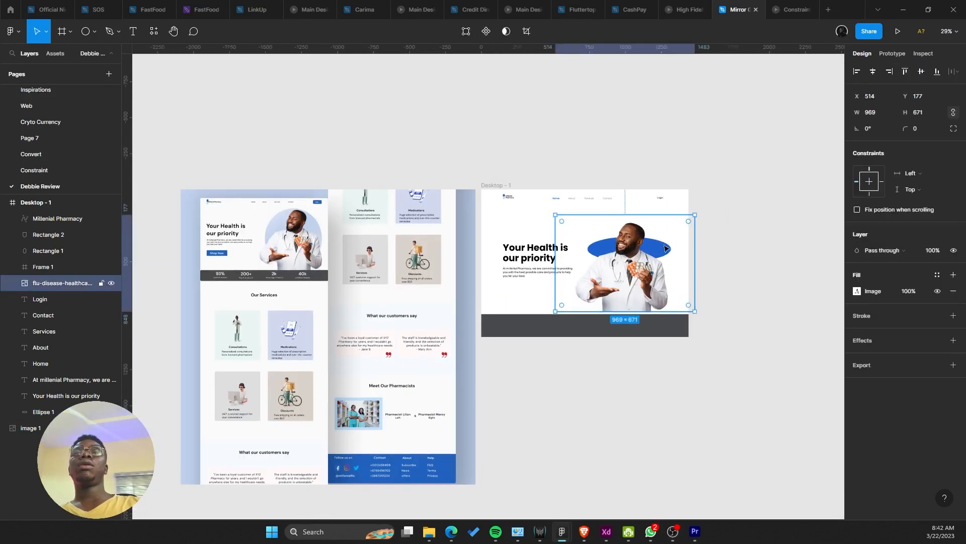
scroll(668, 246, up, 2)
key(ctrl+z)
key(ctrl+z)
key(ctrl+z)
scroll(625, 237, up, 2)
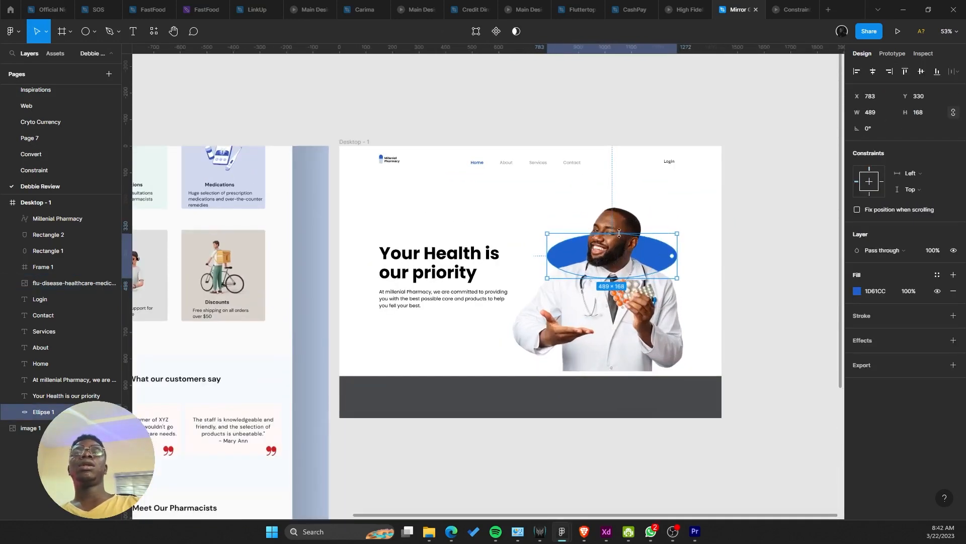
drag(623, 233, 620, 190)
drag(612, 278, 612, 339)
scroll(719, 270, up, 1)
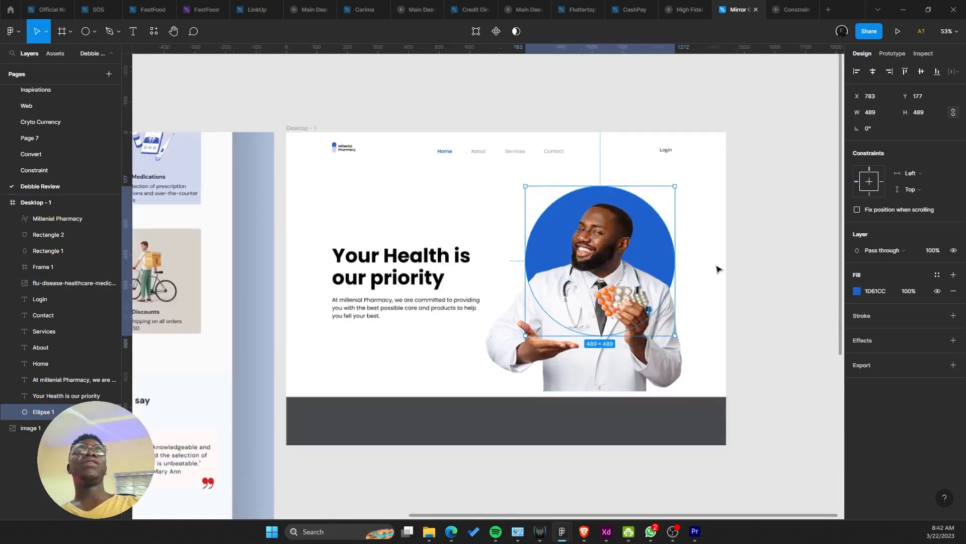
Step: Add a Layer blur effect to the blue circle and raise its blur to 102
click(954, 340)
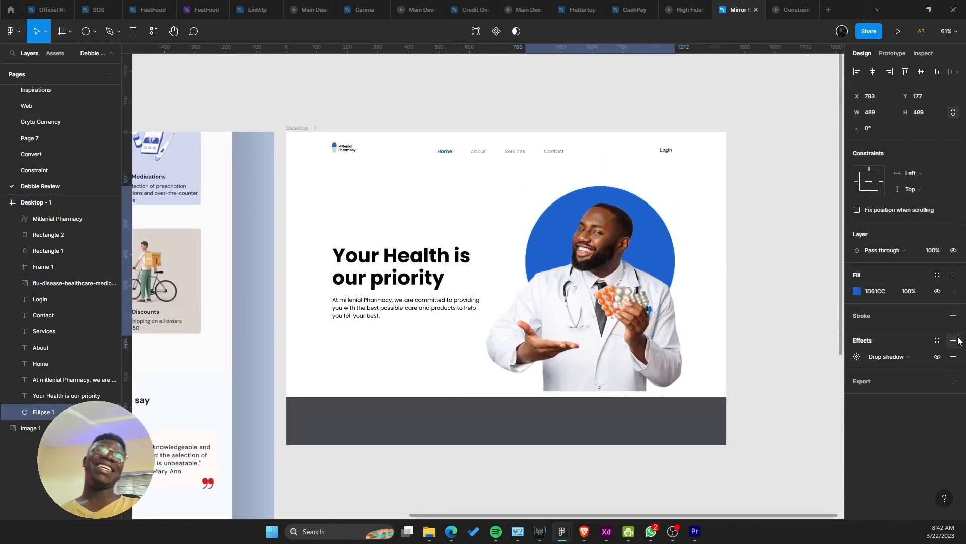
click(904, 356)
click(892, 370)
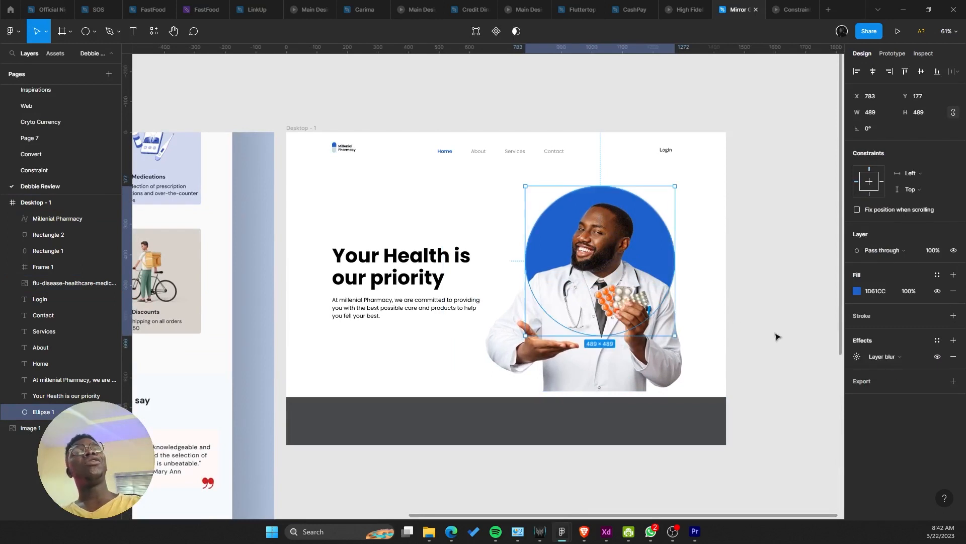
mouse_move(675, 239)
mouse_down()
mouse_move(664, 239)
mouse_move(664, 223)
mouse_up()
click(857, 360)
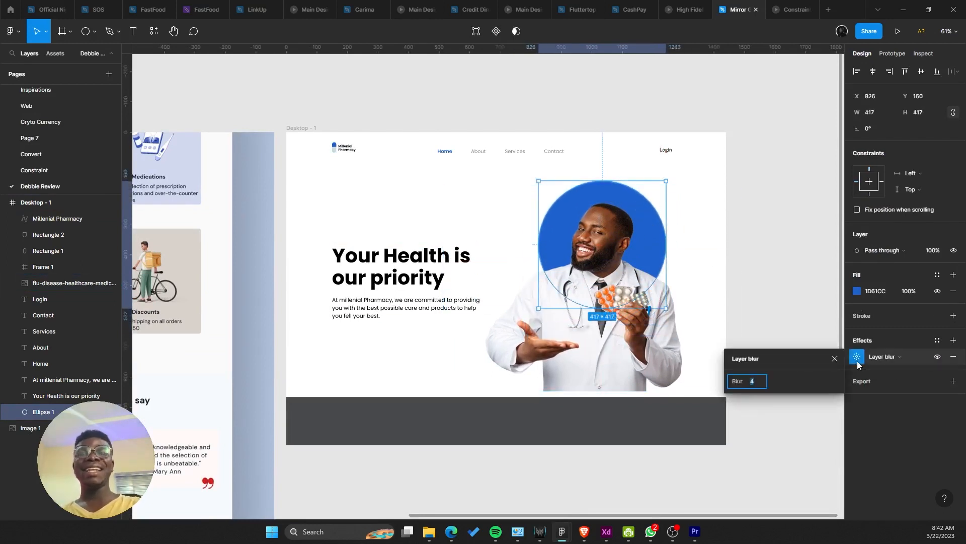
key(Up)
key(Up)
key(Up)
key(Up)
key(Up)
key(Up)
key(Up)
key(Up)
key(Up)
key(Up)
key(Up)
key(Up)
key(Up)
key(Up)
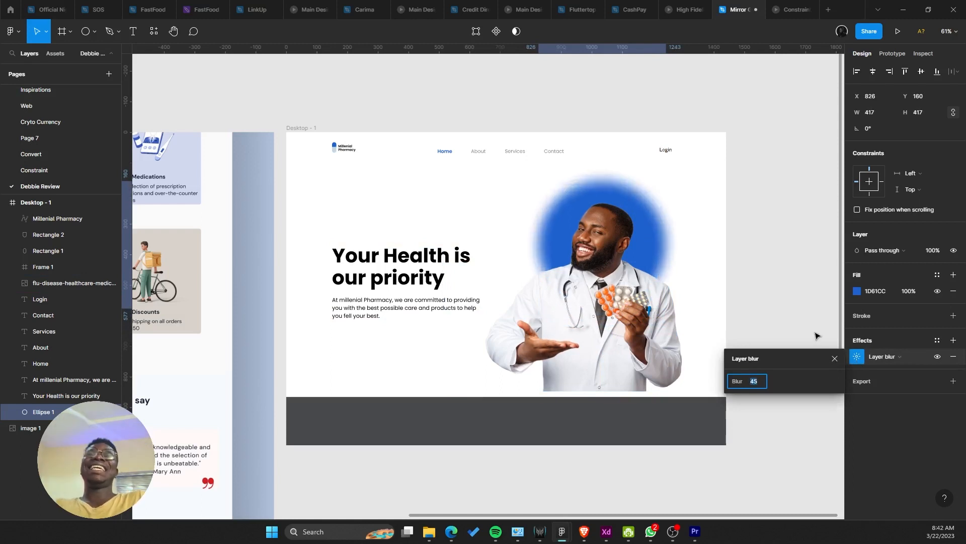
key(Up)
key(Up)
key(Up)
key(Up)
key(Up)
key(Up)
key(Up)
key(Up)
key(Up)
key(Up)
key(Up)
key(Up)
key(Up)
key(Up)
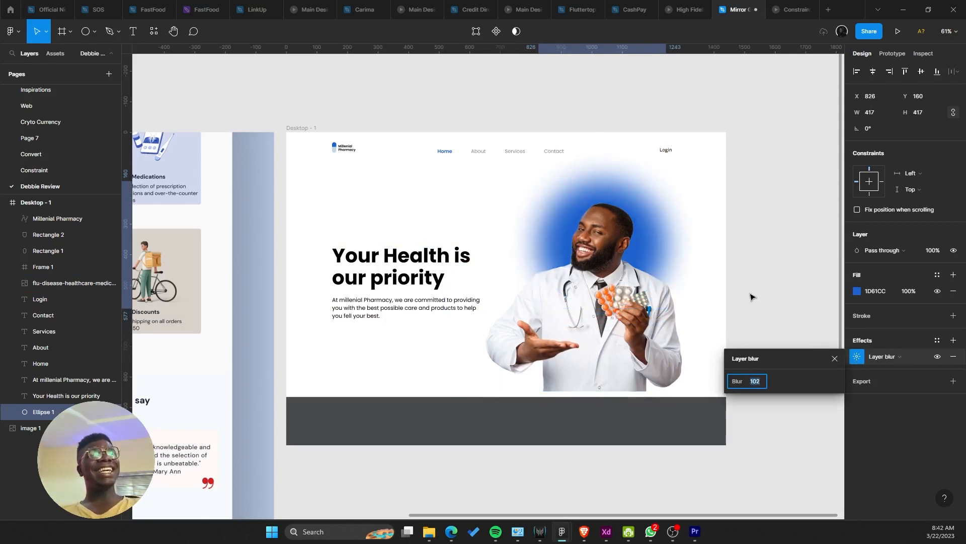
Step: Shrink the circle to 343×343 and set its fill opacity to 70%
drag(666, 245, 655, 245)
scroll(668, 252, down, 5)
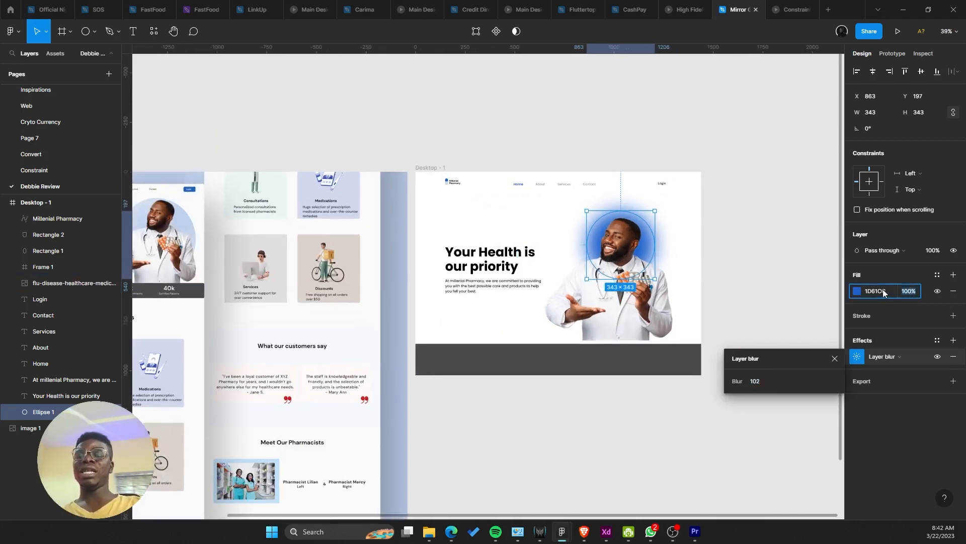
text(70)
key(Return)
scroll(563, 398, down, 4)
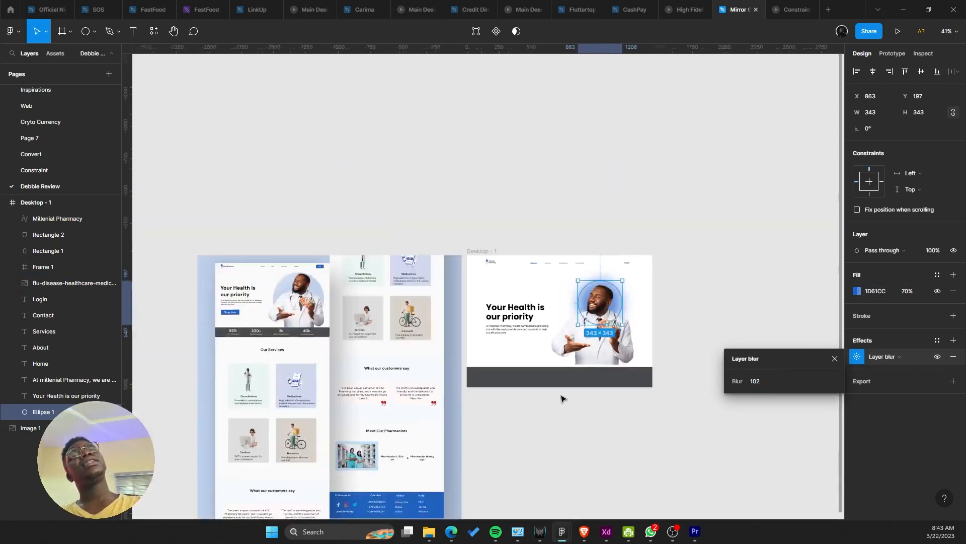
scroll(619, 181, up, 3)
Step: Choose Surface Pro 8 as the preview device in the Prototype settings
scroll(638, 222, down, 1)
scroll(638, 222, right, 1)
right_click(469, 182)
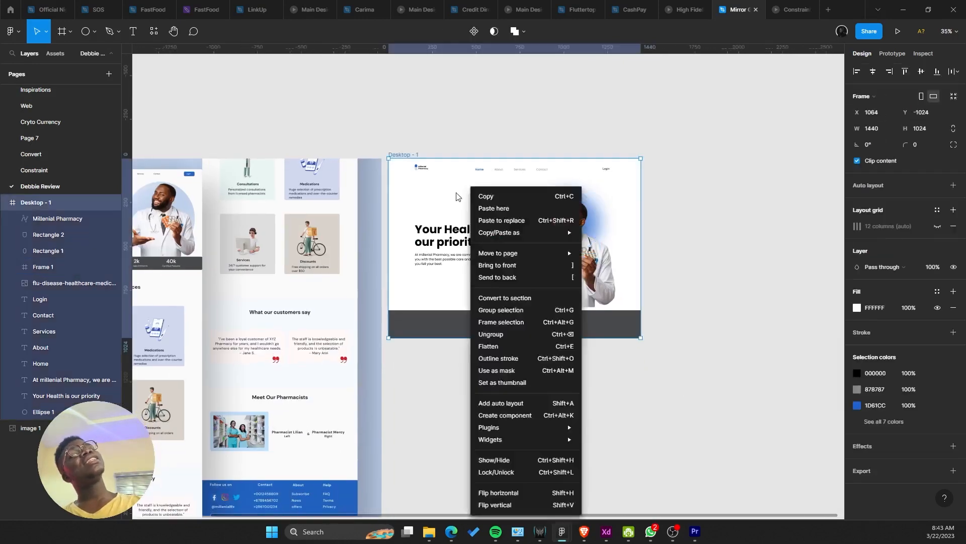
click(419, 191)
click(892, 54)
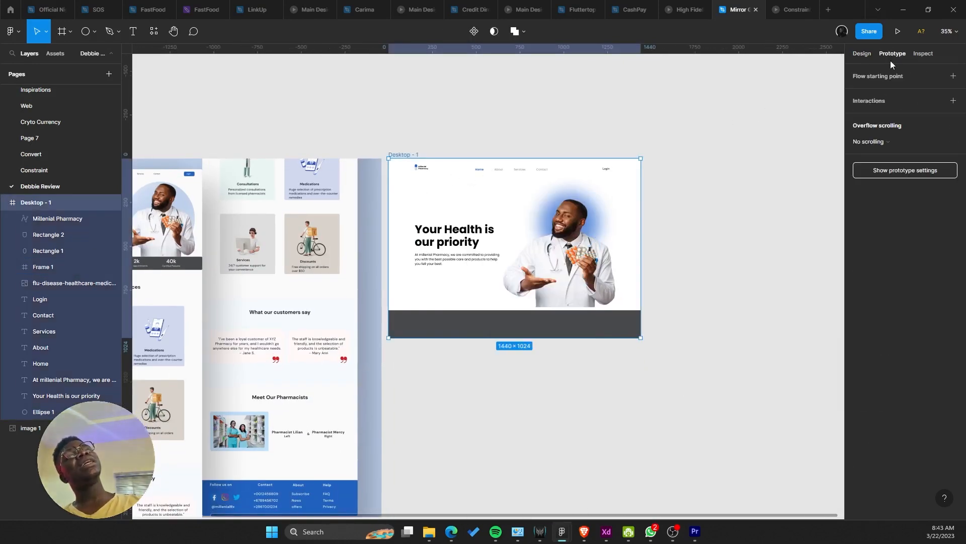
click(888, 170)
click(863, 92)
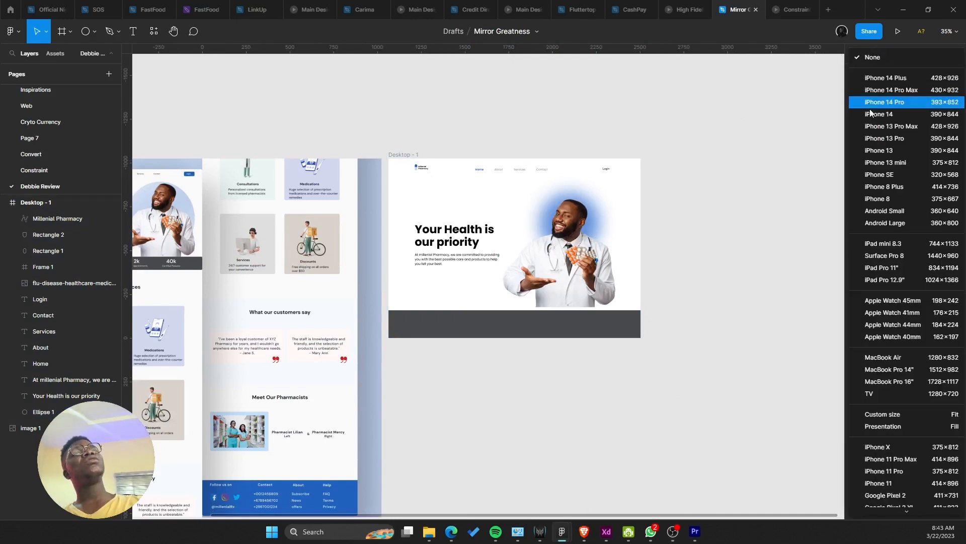
click(895, 256)
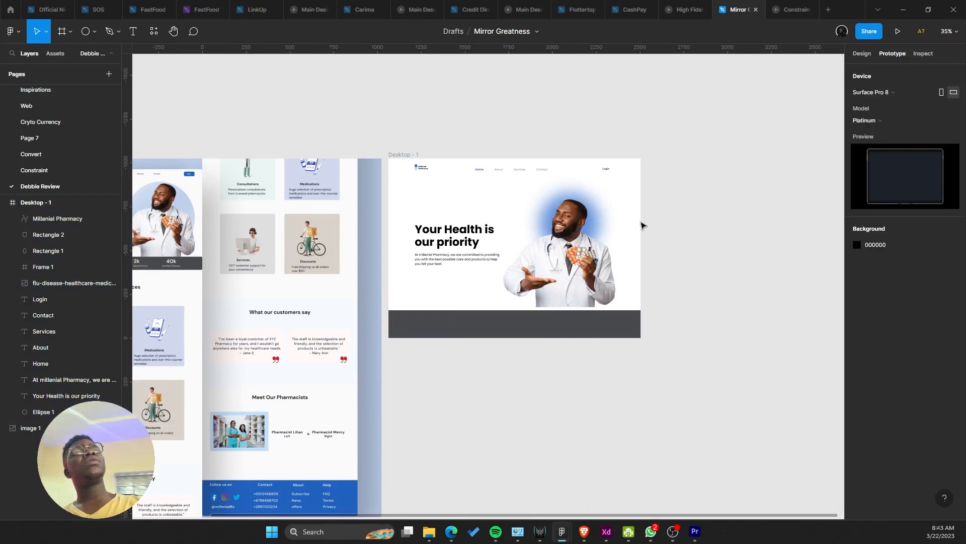
Step: Pan across the hero to compare with the reference design, then return to Desktop - 1
scroll(555, 245, up, 3)
scroll(555, 246, up, 1)
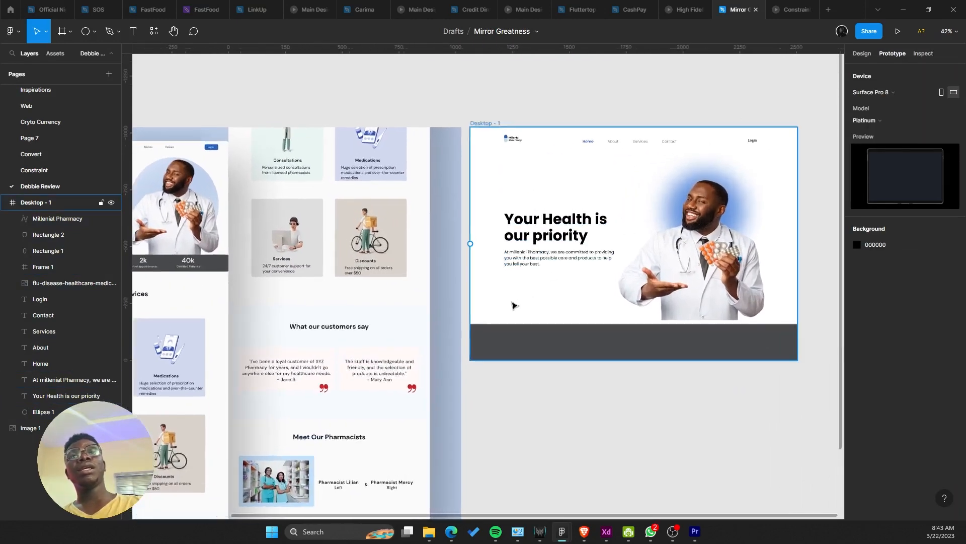
scroll(556, 245, down, 3)
scroll(552, 220, up, 4)
drag(552, 220, 645, 250)
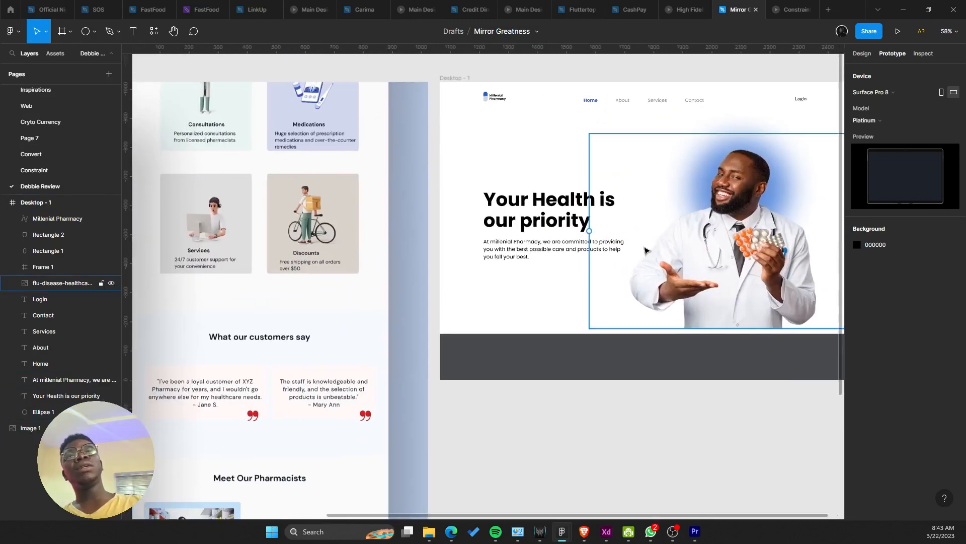
scroll(494, 280, up, 3)
drag(543, 304, 637, 380)
drag(589, 291, 738, 298)
drag(435, 301, 349, 220)
drag(787, 288, 588, 291)
scroll(422, 307, up, 2)
Step: Draw a small 244×76 frame below the hero paragraph
click(63, 32)
scroll(444, 213, up, 3)
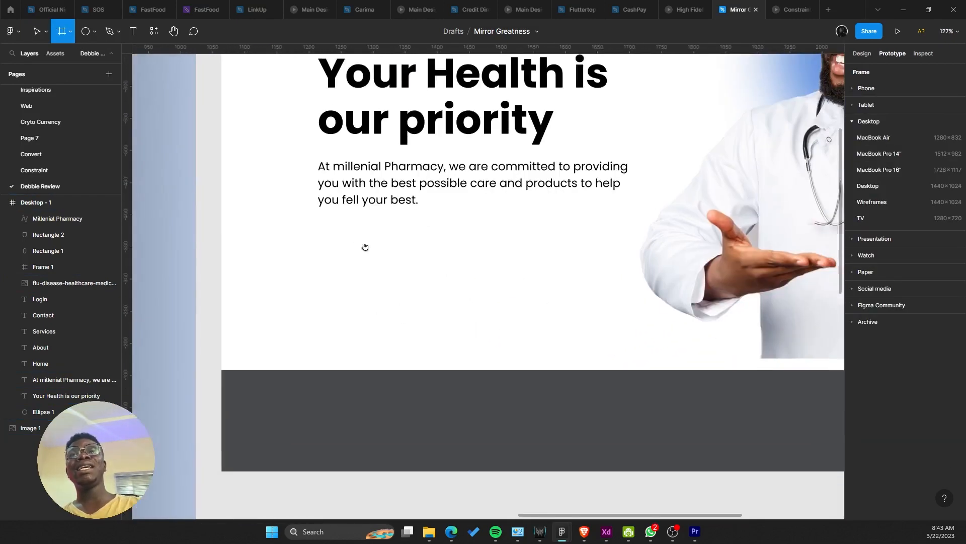
scroll(365, 246, down, 1)
drag(307, 221, 463, 270)
scroll(377, 247, up, 3)
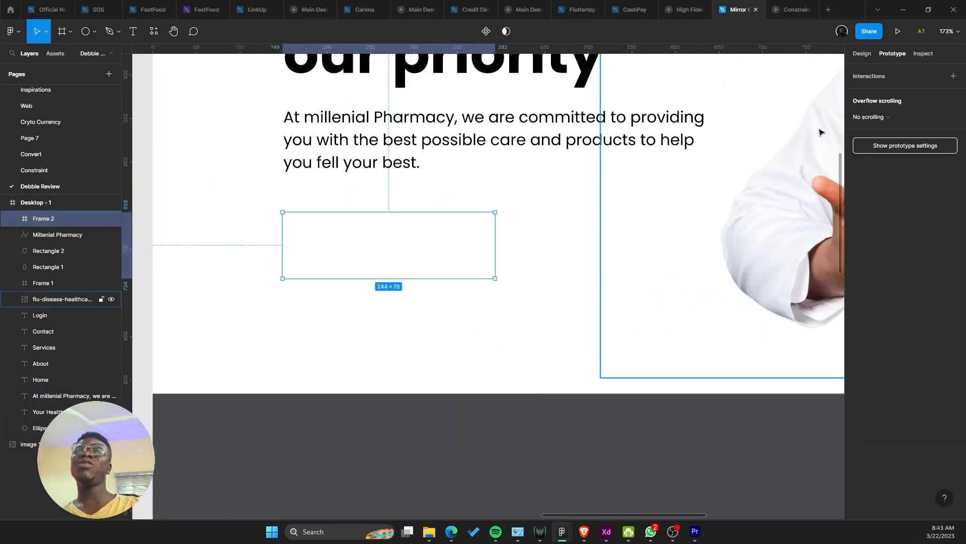
Step: Add a fill to the frame, eyedropping the logo blue 1D61CC
click(862, 53)
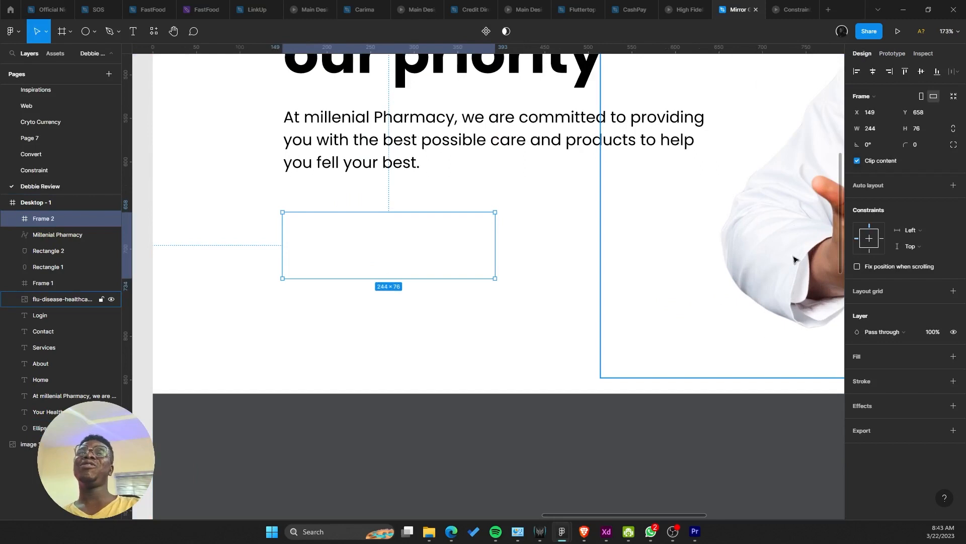
click(952, 357)
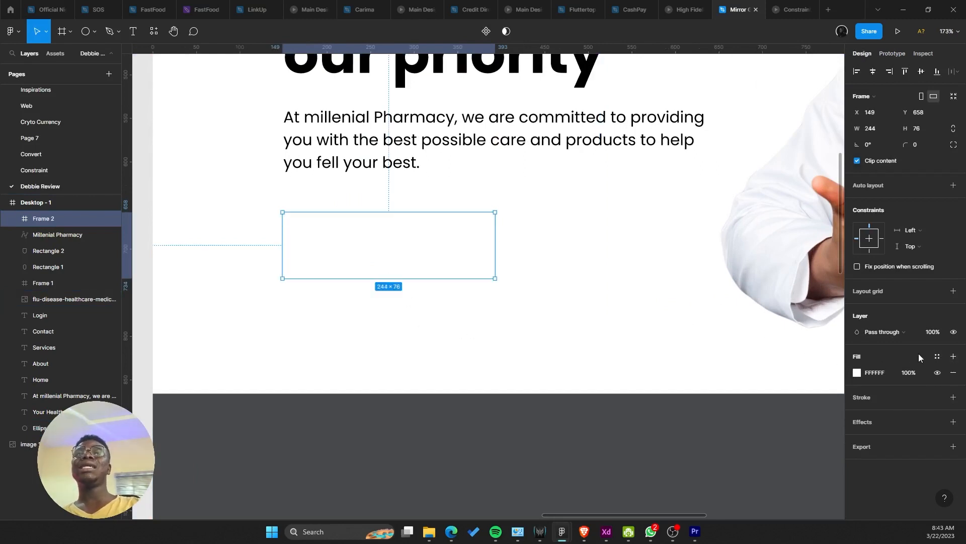
click(857, 373)
scroll(613, 405, up, 1)
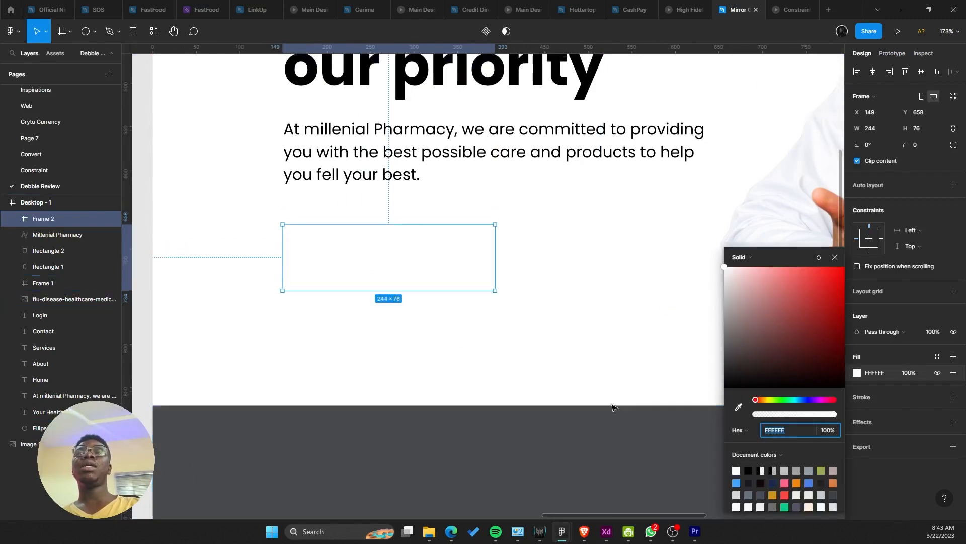
scroll(599, 390, down, 5)
scroll(559, 255, up, 3)
click(737, 407)
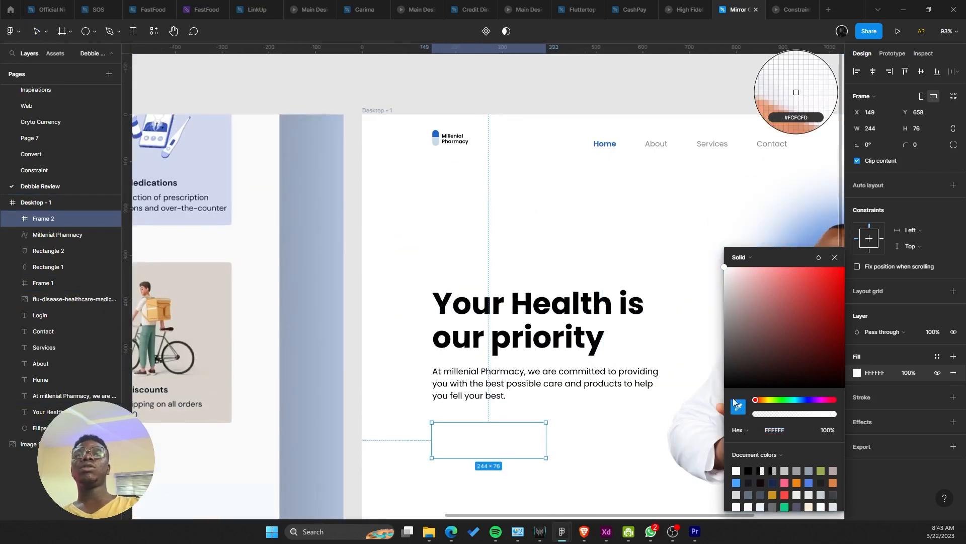
click(435, 135)
scroll(409, 258, up, 3)
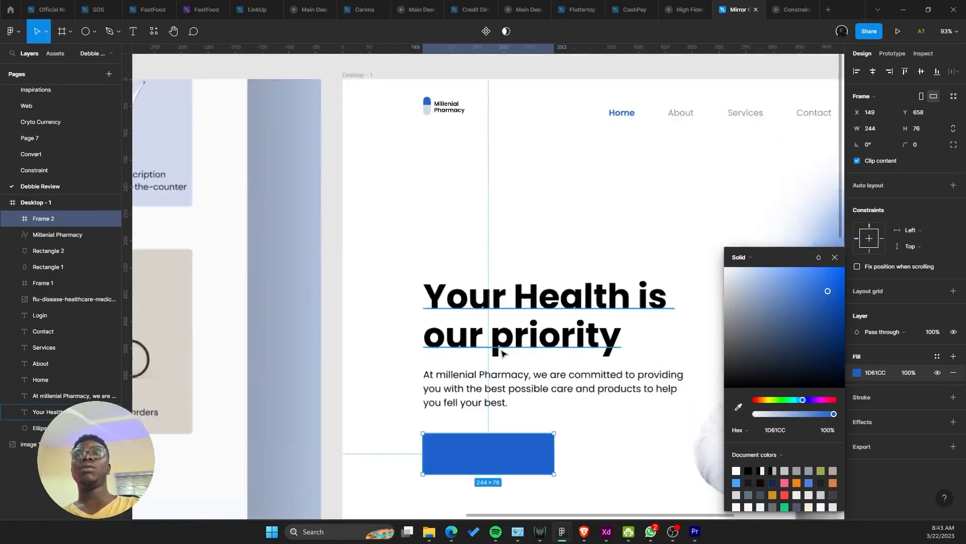
key(Escape)
scroll(409, 258, up, 2)
Step: Add a 'Shop Now' text layer inside the blue button frame
key(t)
click(406, 328)
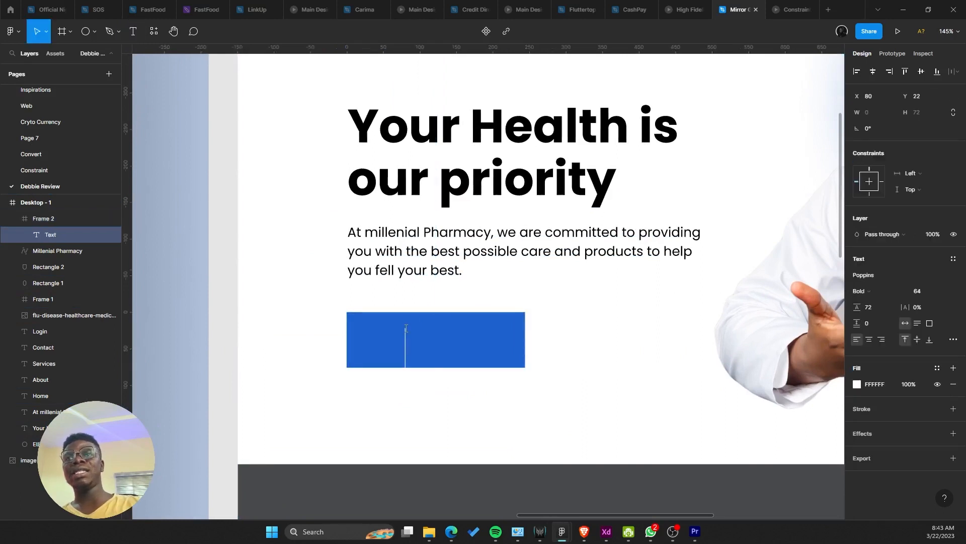
key(BackSpace)
key(BackSpace)
key(BackSpace)
key(BackSpace)
key(BackSpace)
key(BackSpace)
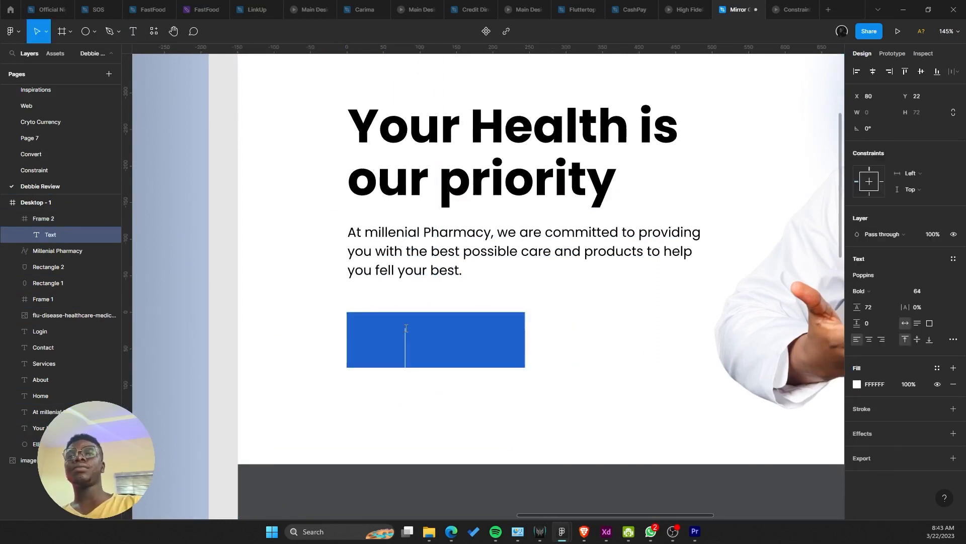
key(Escape)
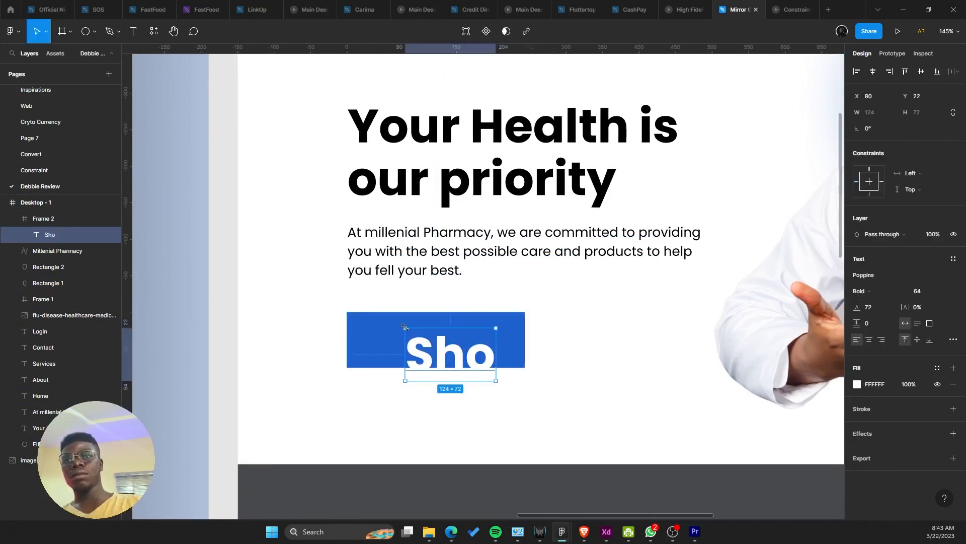
drag(425, 343, 390, 335)
scroll(427, 350, up, 1)
double_click(428, 350)
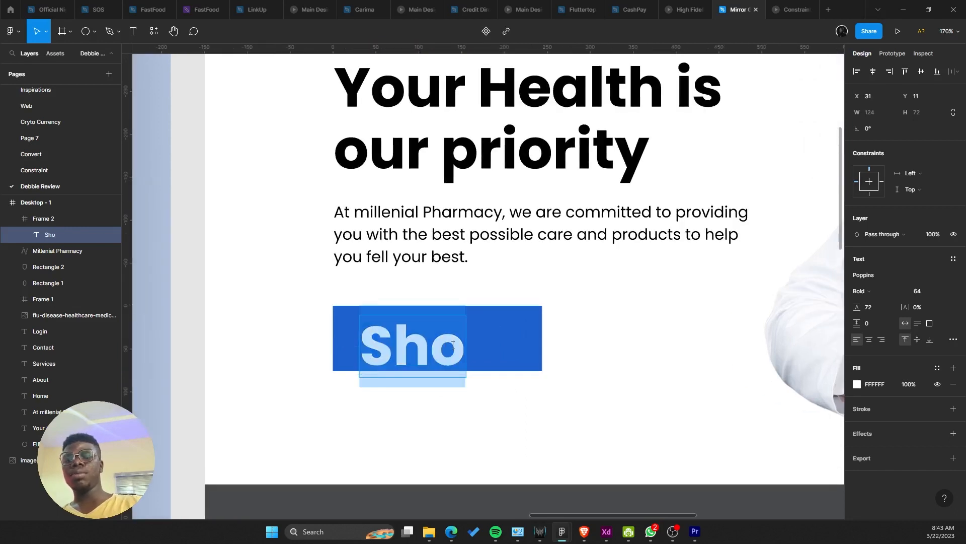
click(453, 345)
text(t)
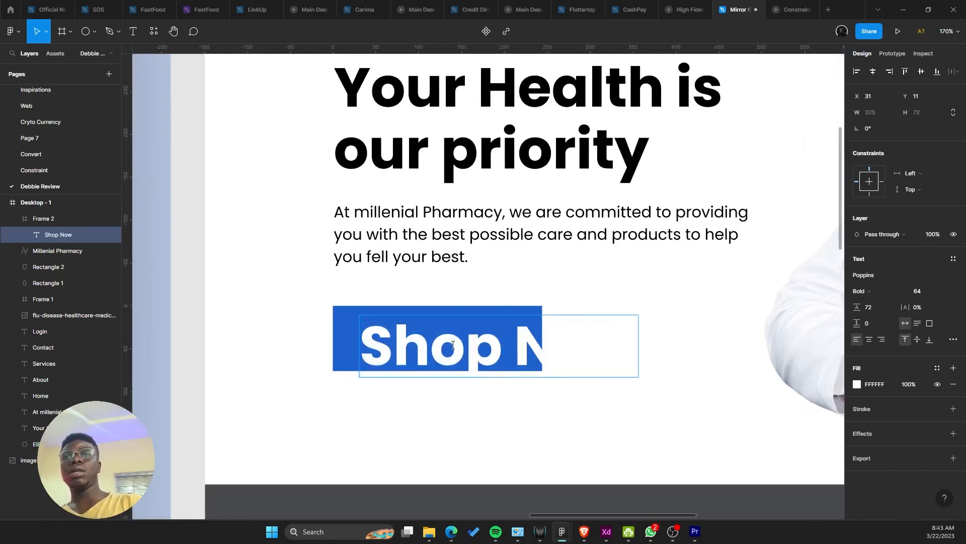
key(Escape)
Step: Set the Shop Now text font size to 18
click(945, 292)
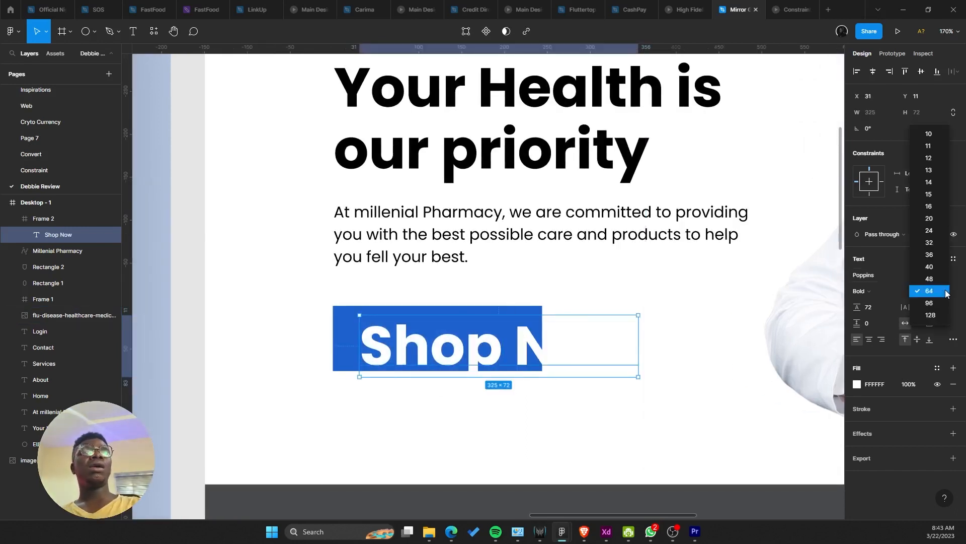
click(930, 231)
drag(939, 292, 942, 293)
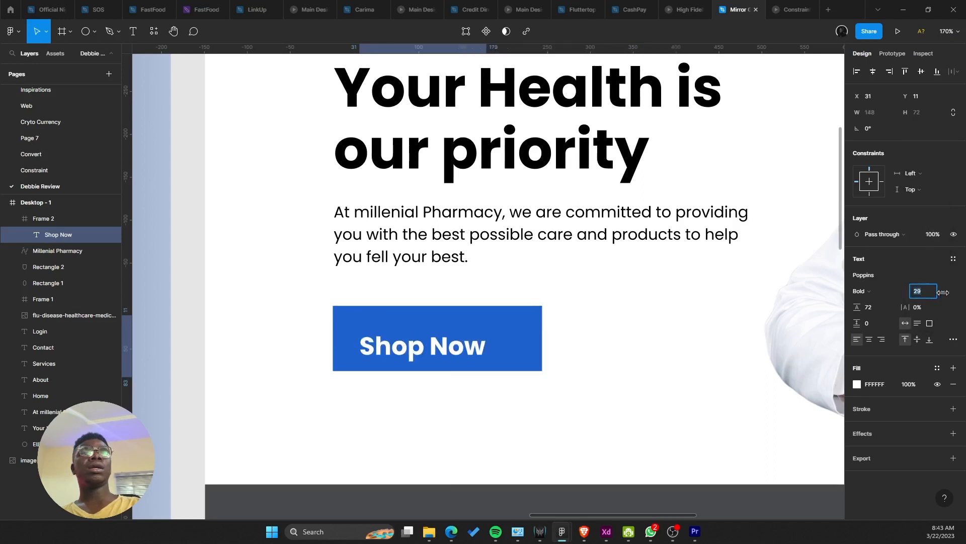
click(943, 292)
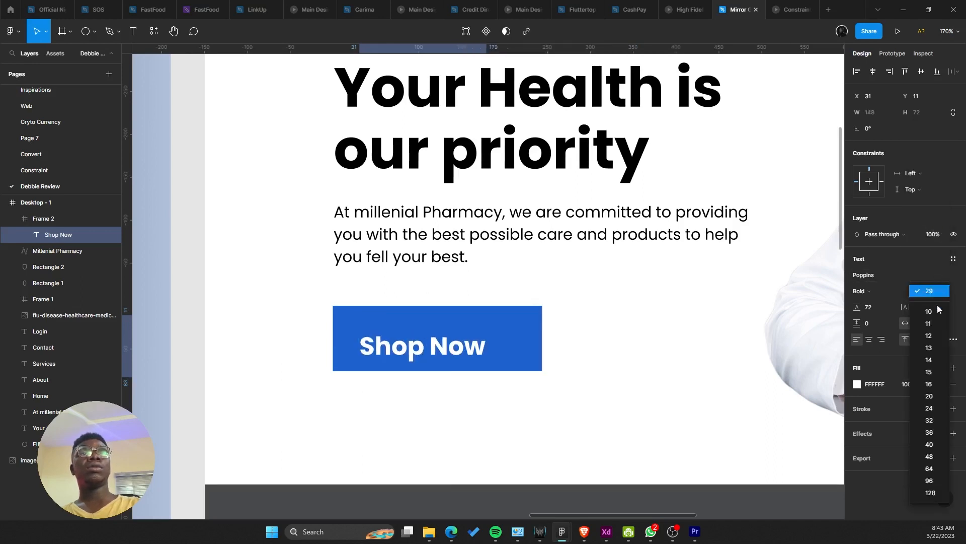
click(929, 396)
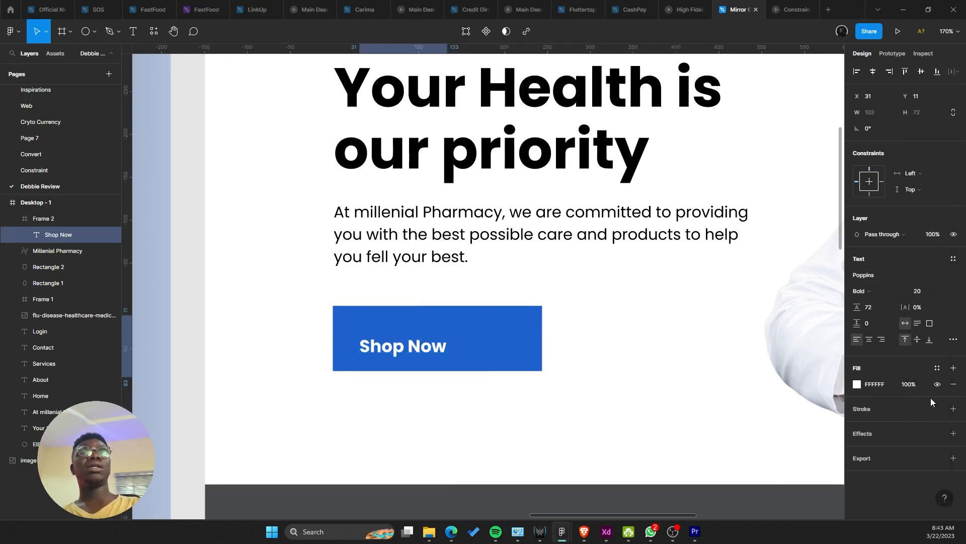
click(931, 294)
text(18)
key(Return)
Step: Set line height to 26 (18+8), centre the text in the button, then delete it
scroll(367, 388, up, 3)
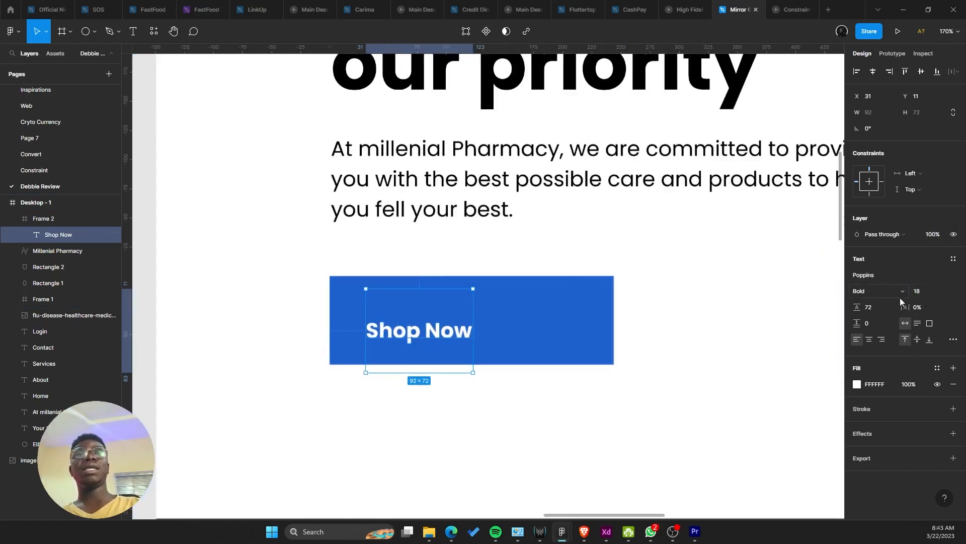
click(880, 303)
text(18+8)
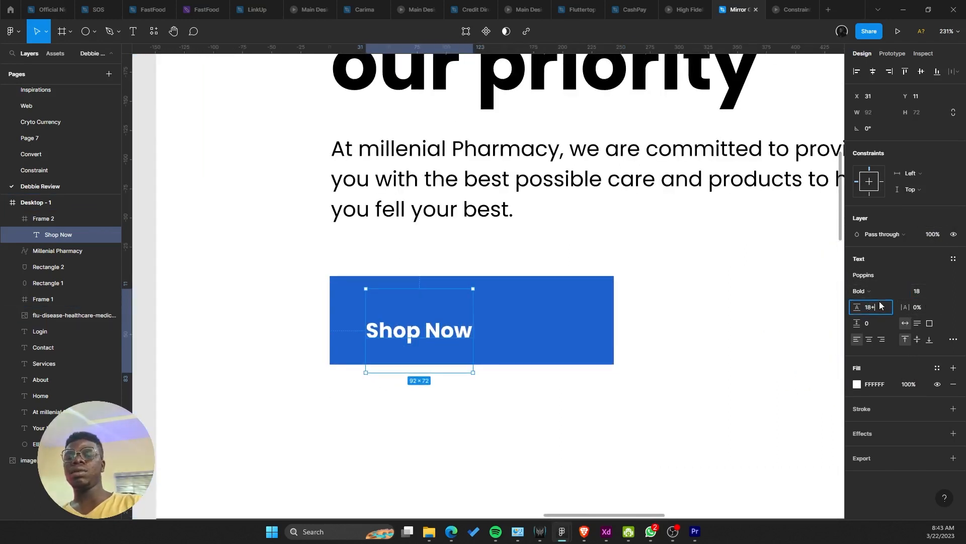
key(Return)
drag(436, 297, 492, 317)
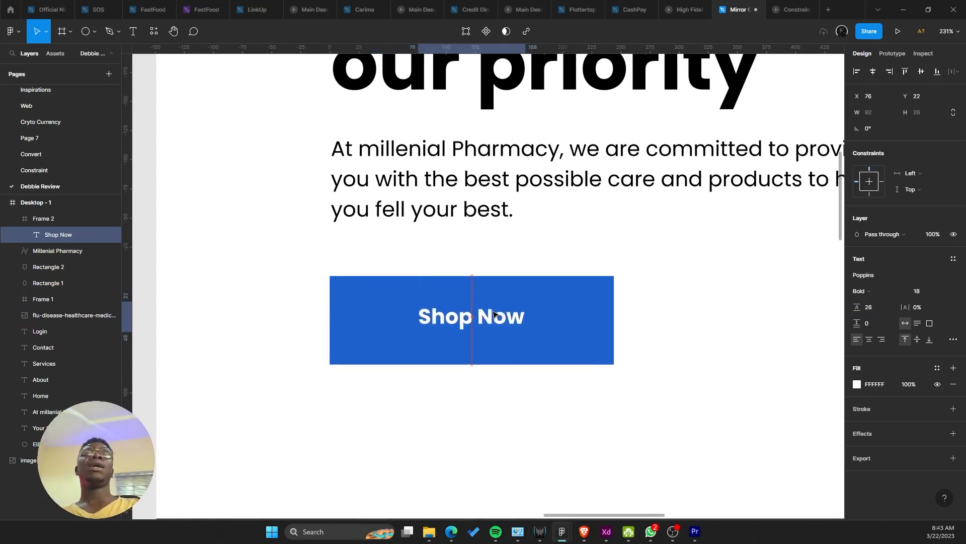
key(Delete)
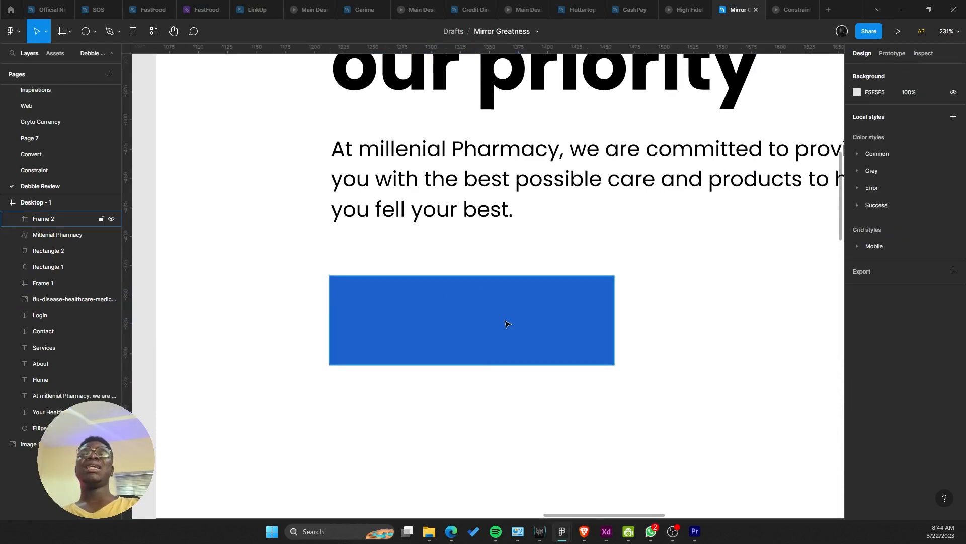
Step: Restore the Shop Now text and resize its blue button frame to about 199 px wide, 56 px tall
click(507, 323)
key(ctrl+z)
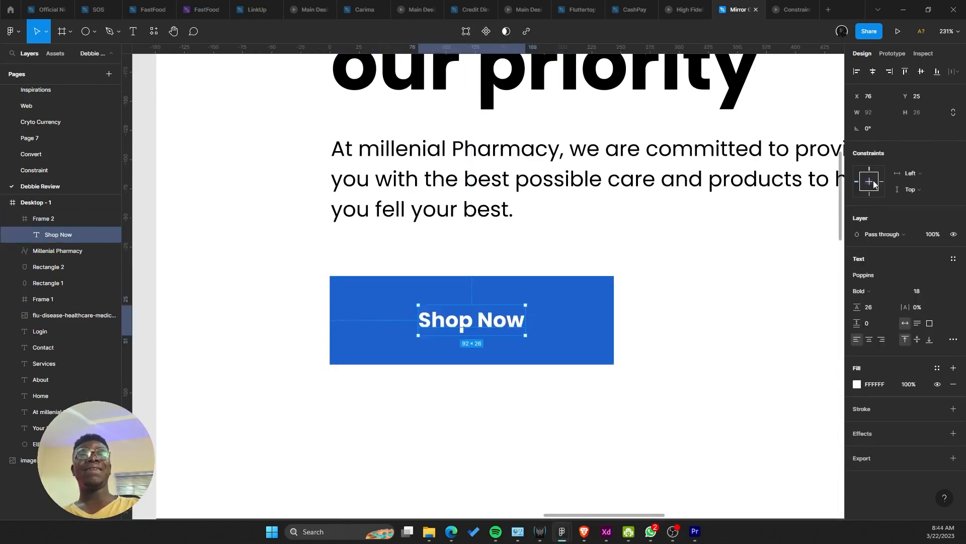
click(605, 316)
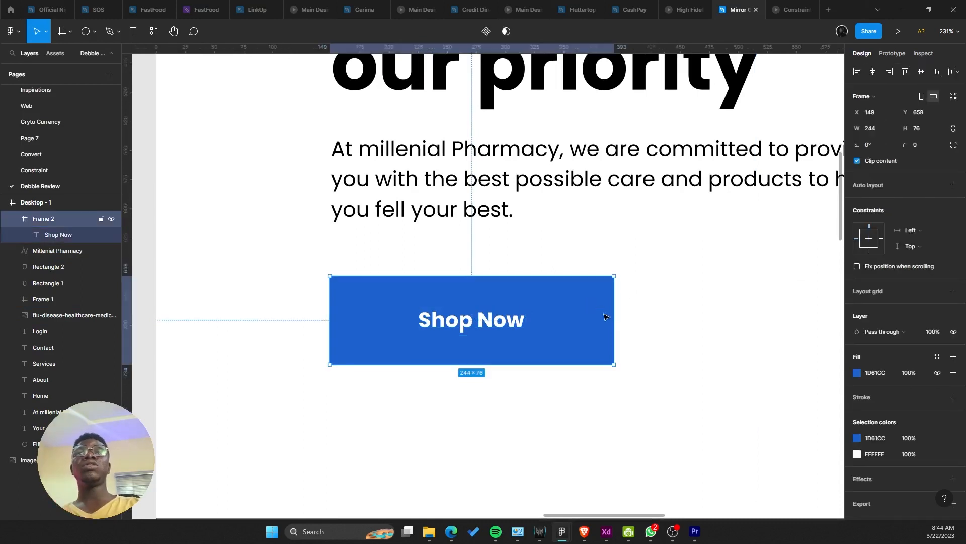
drag(615, 323, 563, 312)
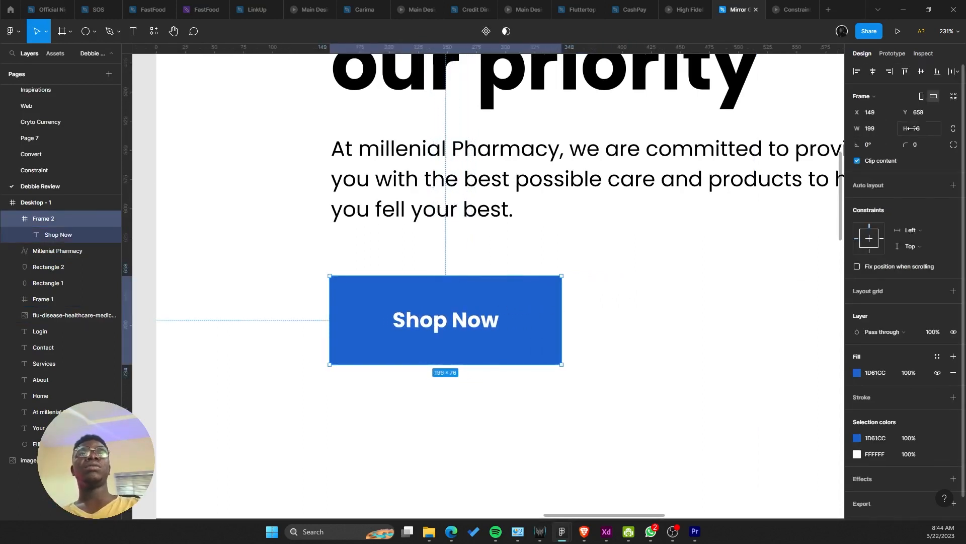
text(56)
key(Return)
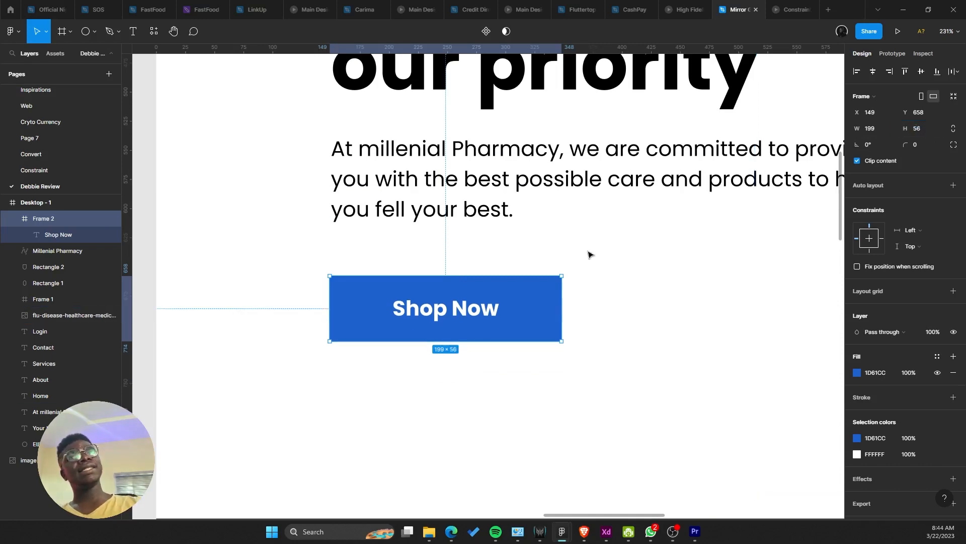
Step: Widen the Shop Now button across the hero column
scroll(564, 207, right, 2)
scroll(562, 206, down, 15)
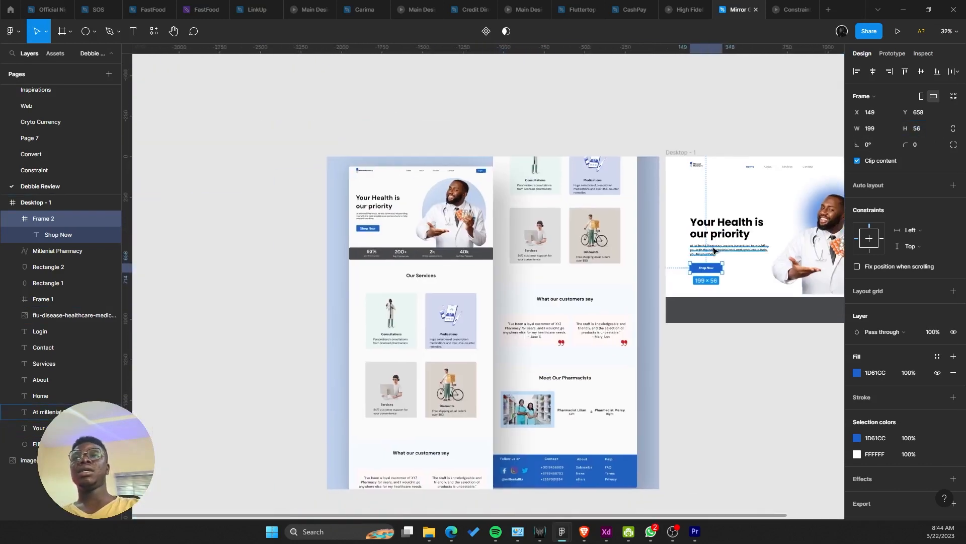
scroll(715, 250, up, 2)
drag(719, 246, 501, 247)
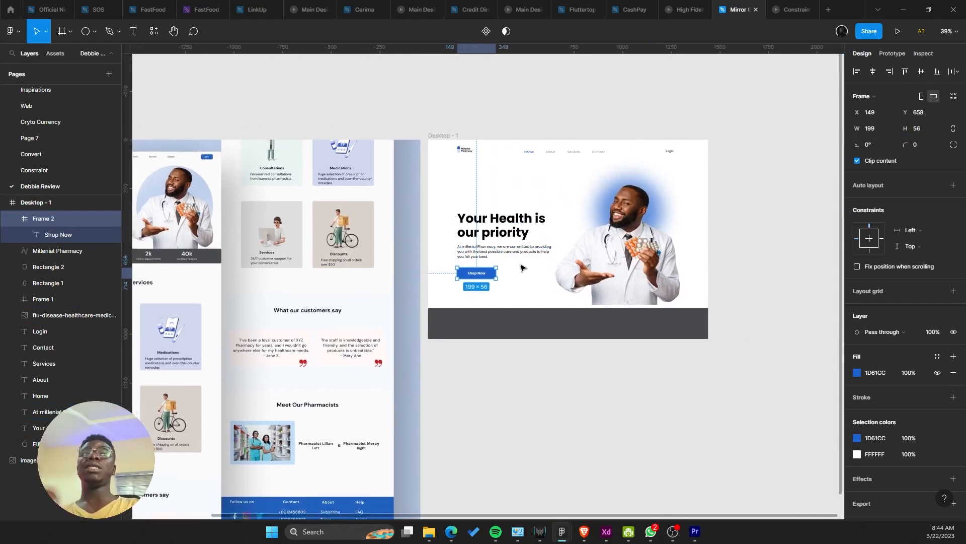
scroll(448, 300, up, 4)
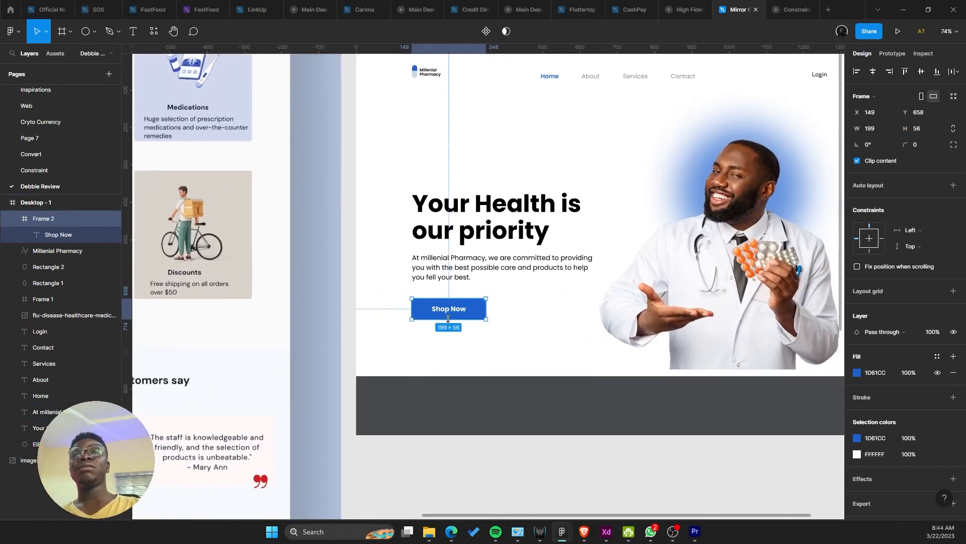
drag(487, 308, 583, 298)
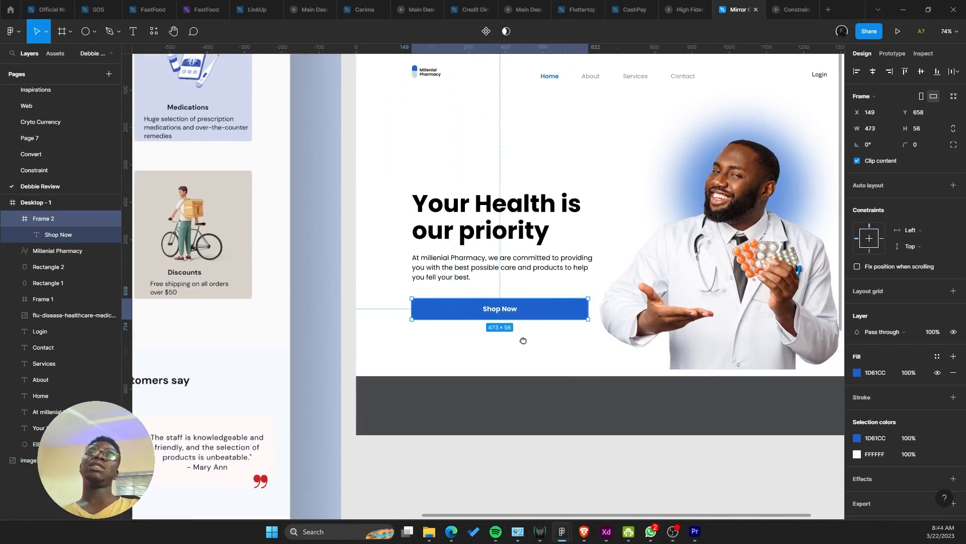
scroll(523, 340, down, 4)
drag(432, 337, 274, 325)
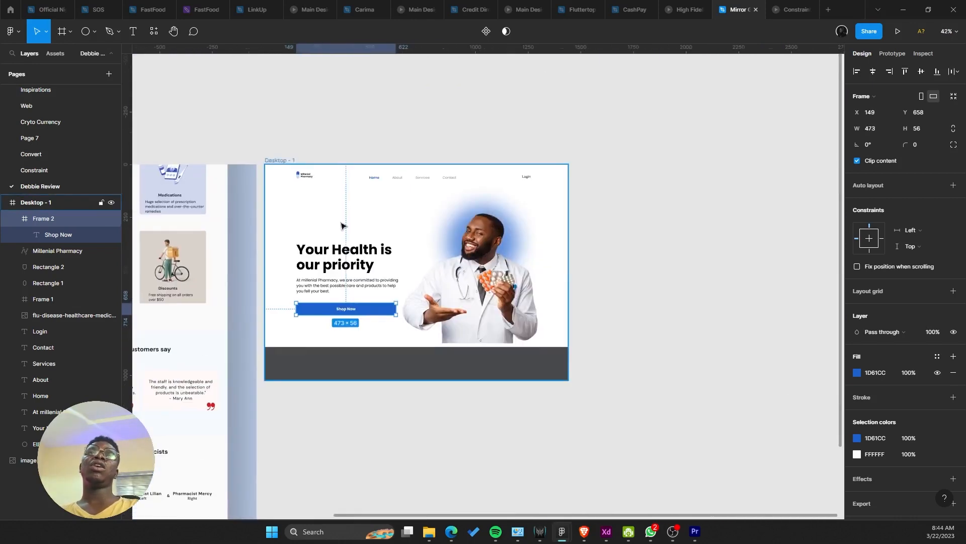
Step: Glance at the other open file and a prototype preview, then return to the design canvas
click(775, 8)
click(737, 9)
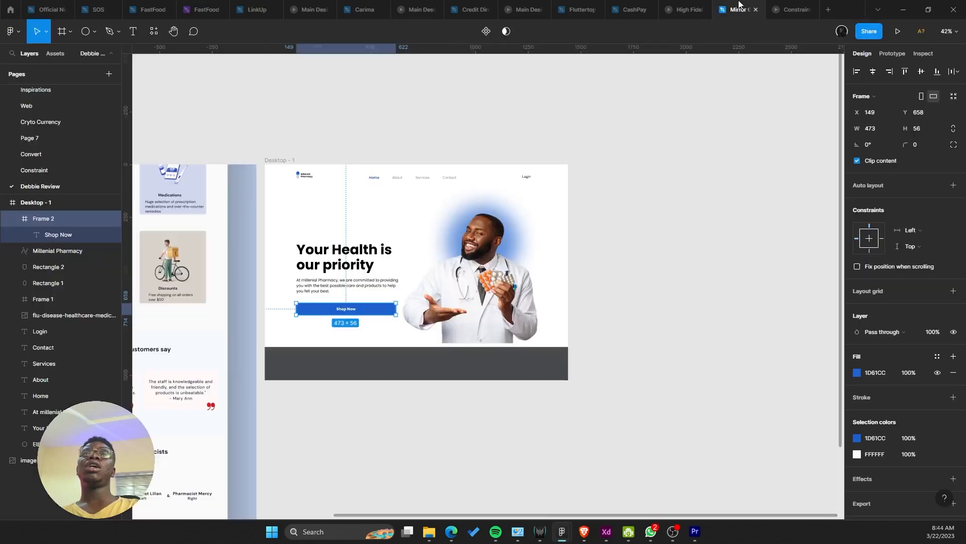
click(454, 248)
click(898, 31)
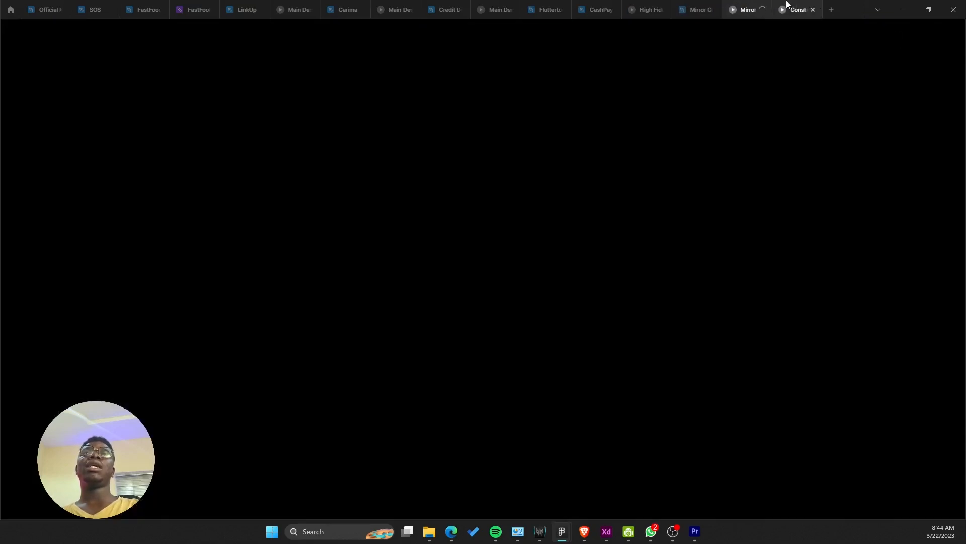
click(686, 6)
Step: Narrow the Shop Now button back down
scroll(511, 201, up, 2)
scroll(443, 292, up, 6)
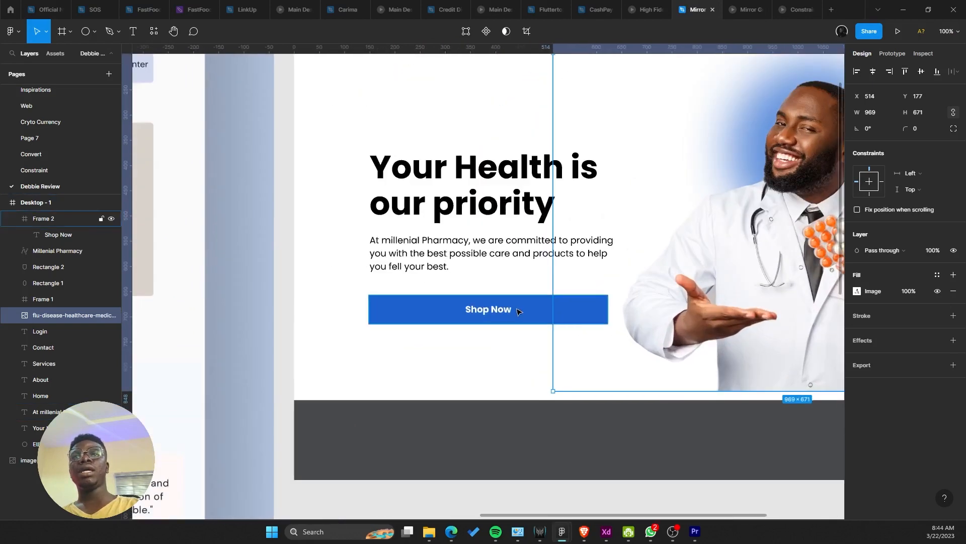
click(518, 312)
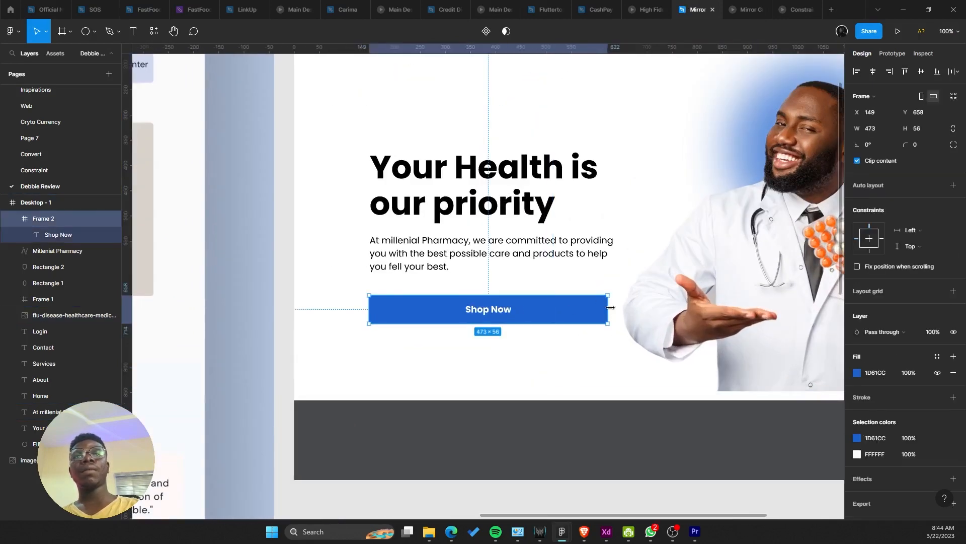
drag(608, 304, 457, 301)
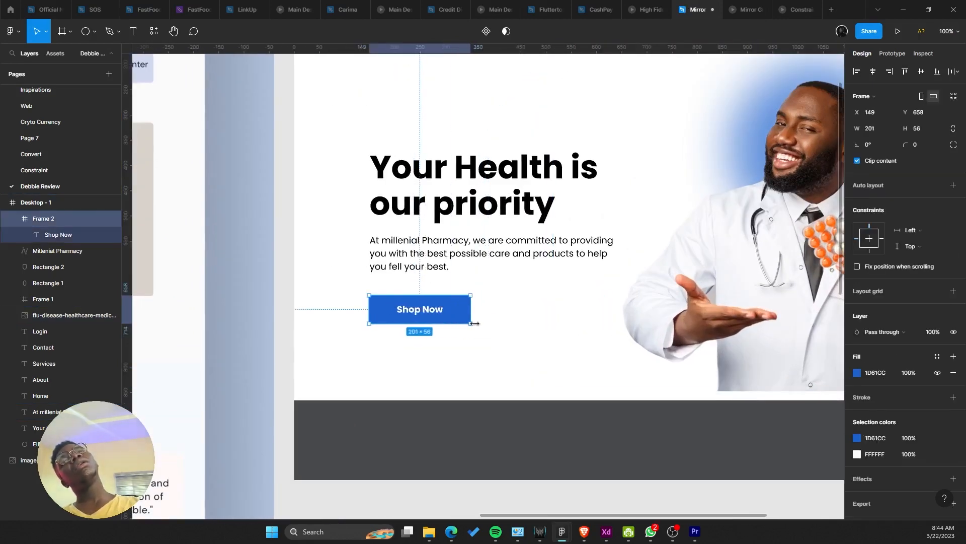
Step: Select the heading, paragraph and Shop Now button together and move them up to the centre
scroll(504, 332, left, 2)
scroll(484, 352, down, 5)
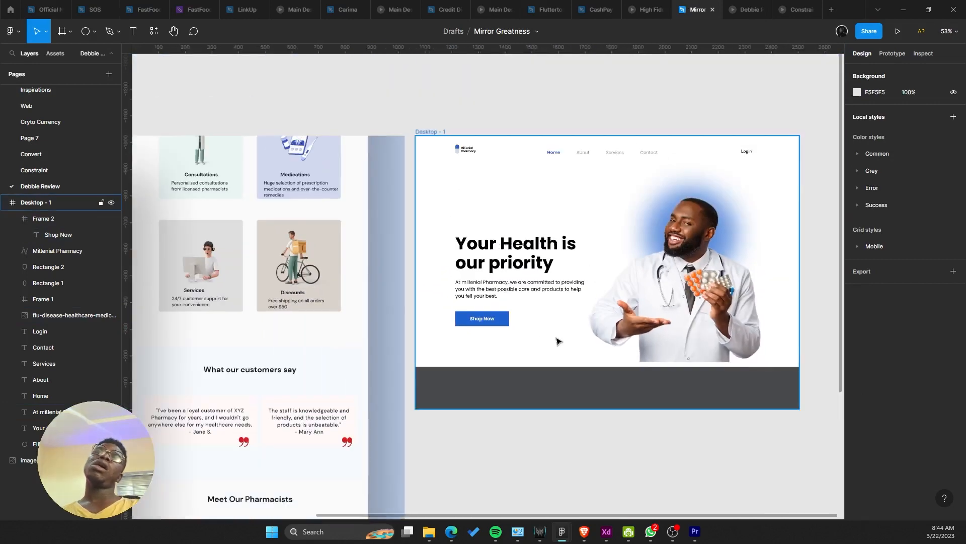
click(320, 280)
drag(308, 248, 450, 353)
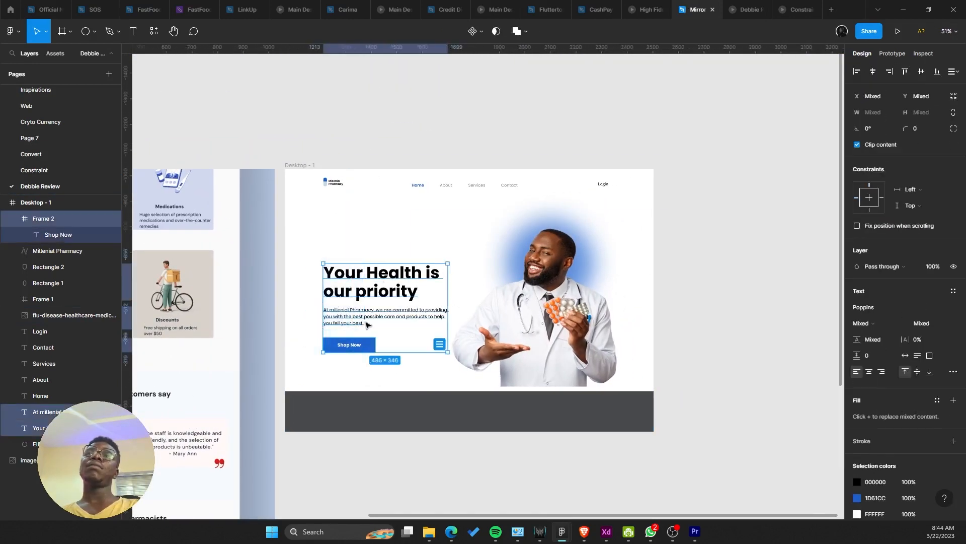
drag(366, 313, 366, 295)
Step: Enlarge the doctor image to 1067×739
scroll(366, 295, left, 5)
scroll(632, 261, down, 3)
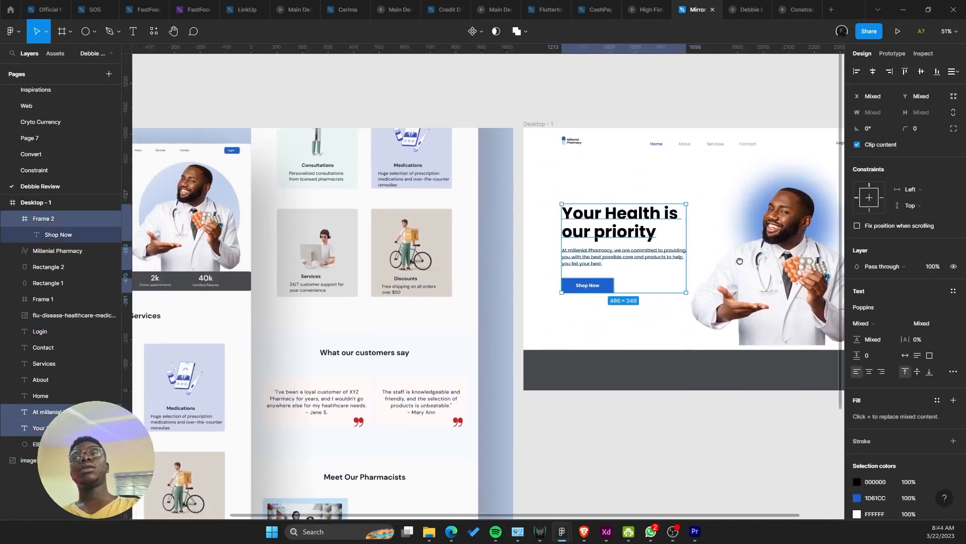
scroll(604, 267, right, 5)
click(509, 168)
click(546, 127)
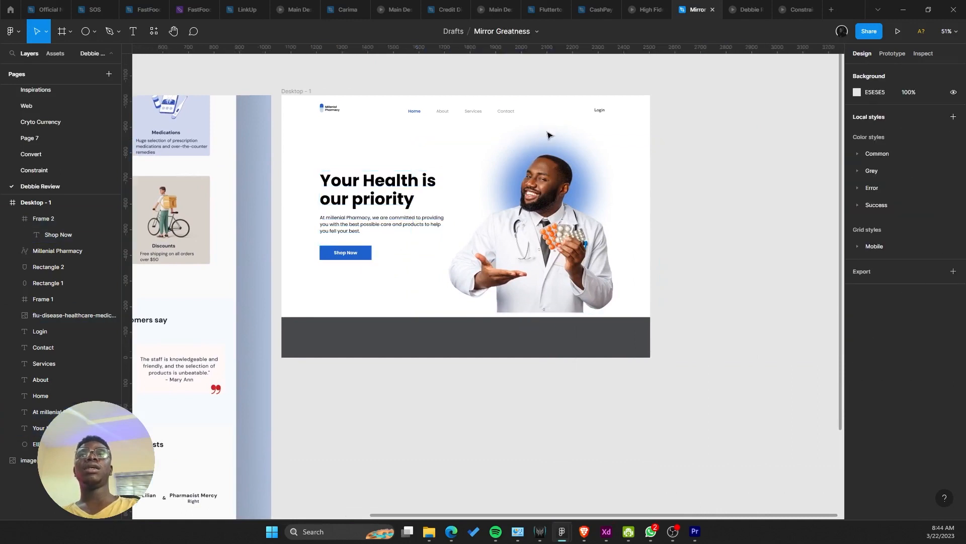
click(564, 188)
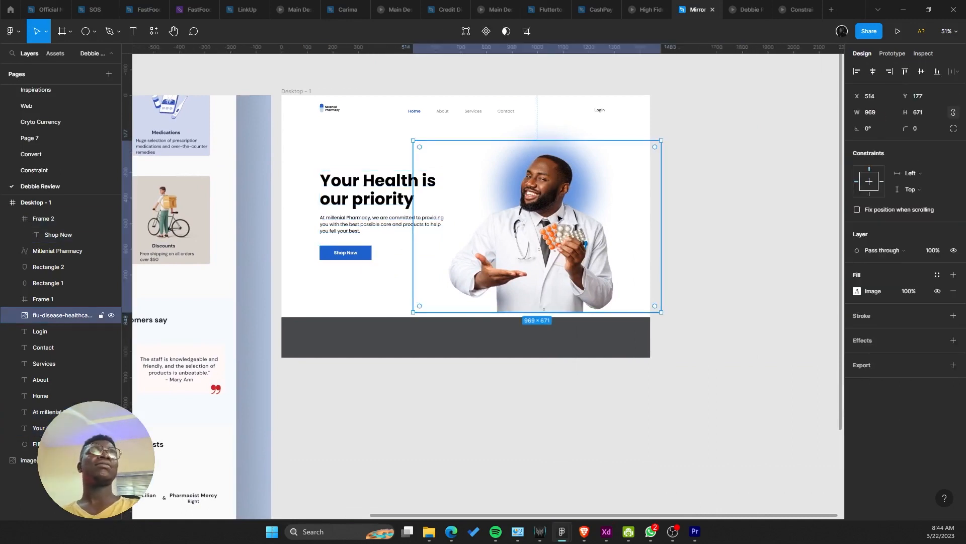
drag(538, 312, 630, 362)
Step: Pan across the canvas to compare the hero with the reference mockup
scroll(630, 364, down, 1)
scroll(616, 335, up, 2)
drag(613, 319, 614, 483)
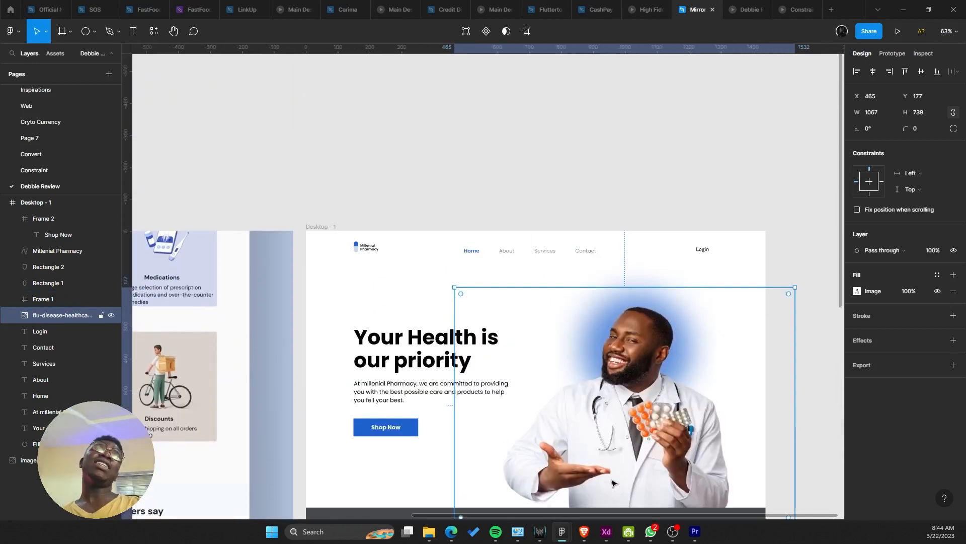
scroll(613, 483, up, 1)
scroll(613, 482, down, 3)
drag(554, 465, 611, 421)
drag(511, 420, 688, 313)
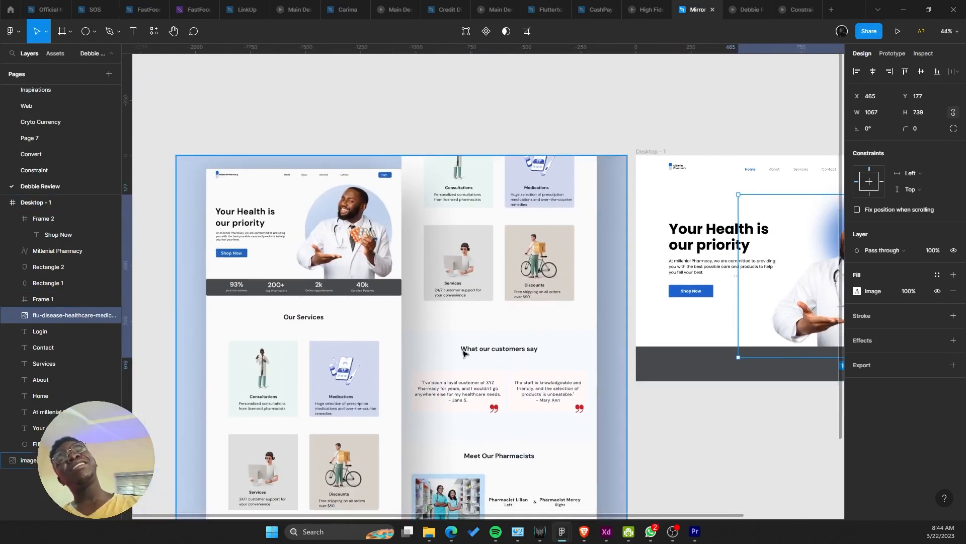
drag(490, 335, 225, 222)
Step: Paste a Shop Now layer into the frame from the canvas context menu
click(436, 239)
right_click(486, 210)
click(419, 208)
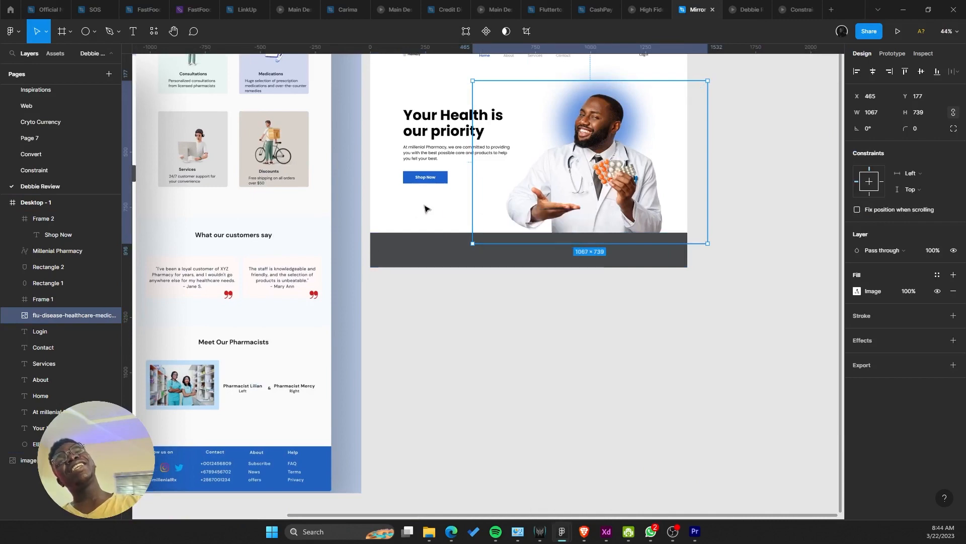
right_click(410, 207)
click(421, 208)
click(429, 280)
right_click(419, 216)
click(398, 220)
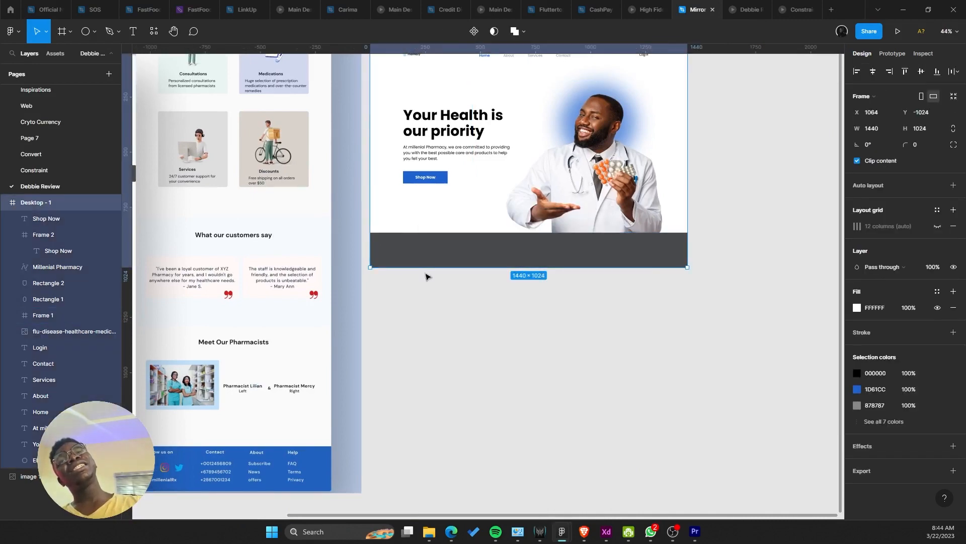
Step: Try stretching Desktop - 1 to 2016 px, undo it, and reselect the Desktop - 1 frame
drag(425, 268, 470, 484)
scroll(468, 427, down, 3)
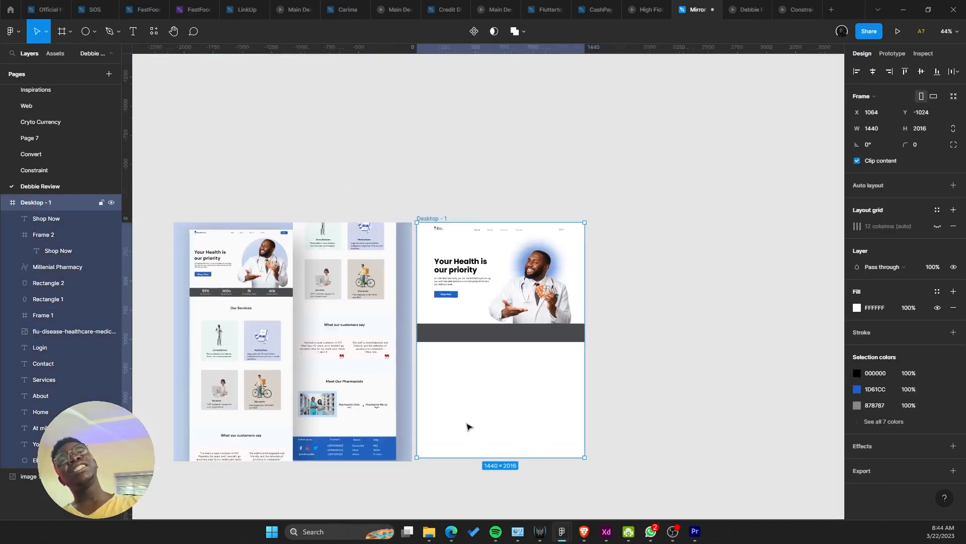
key(ctrl+z)
key(Return)
scroll(491, 204, up, 2)
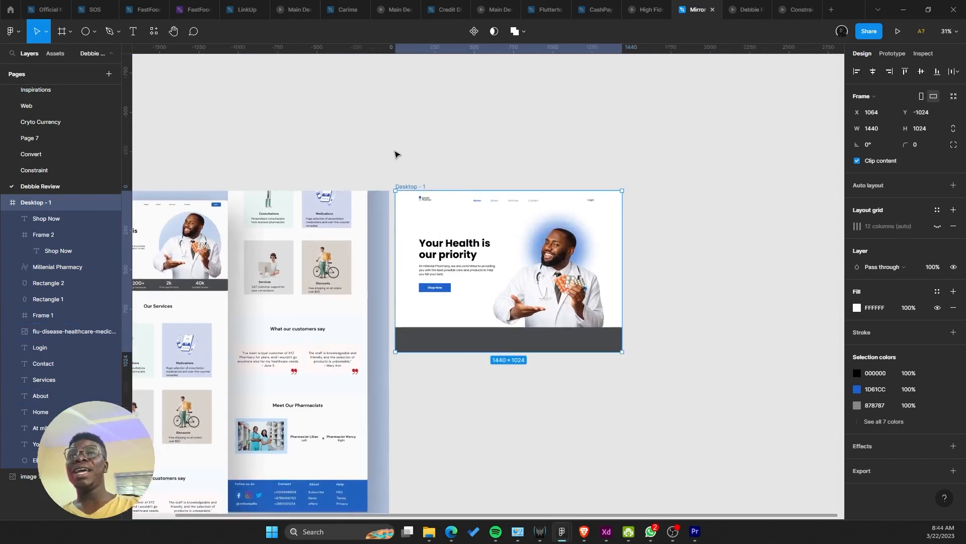
key(Escape)
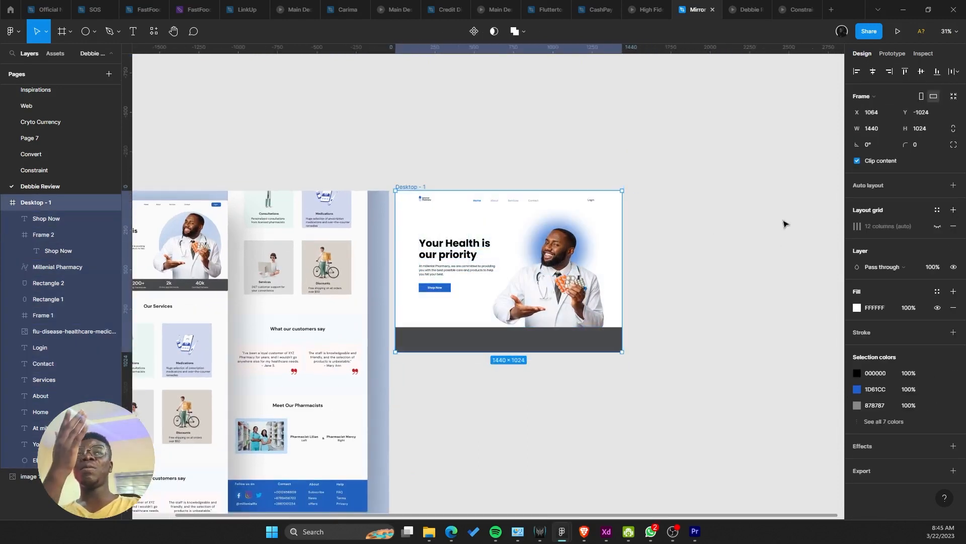
click(381, 212)
click(409, 187)
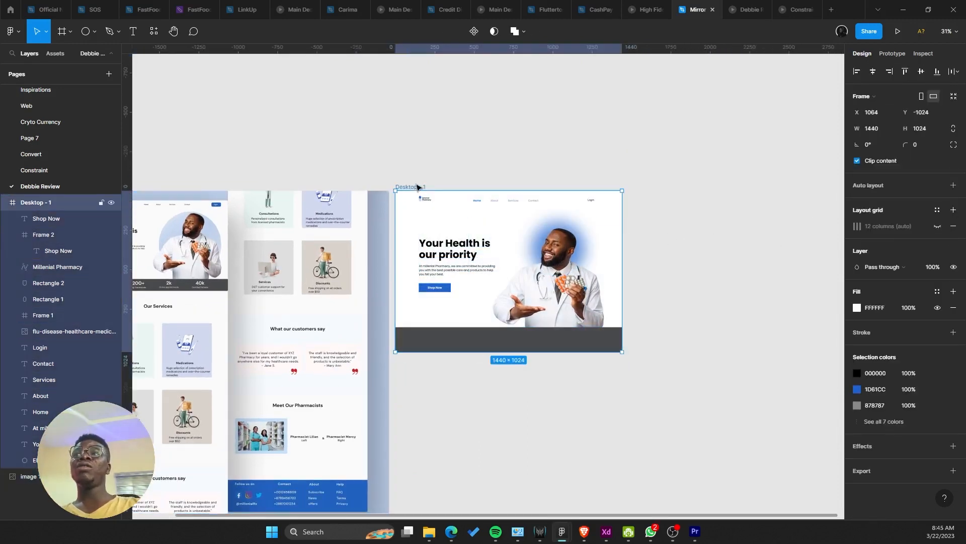
key(Return)
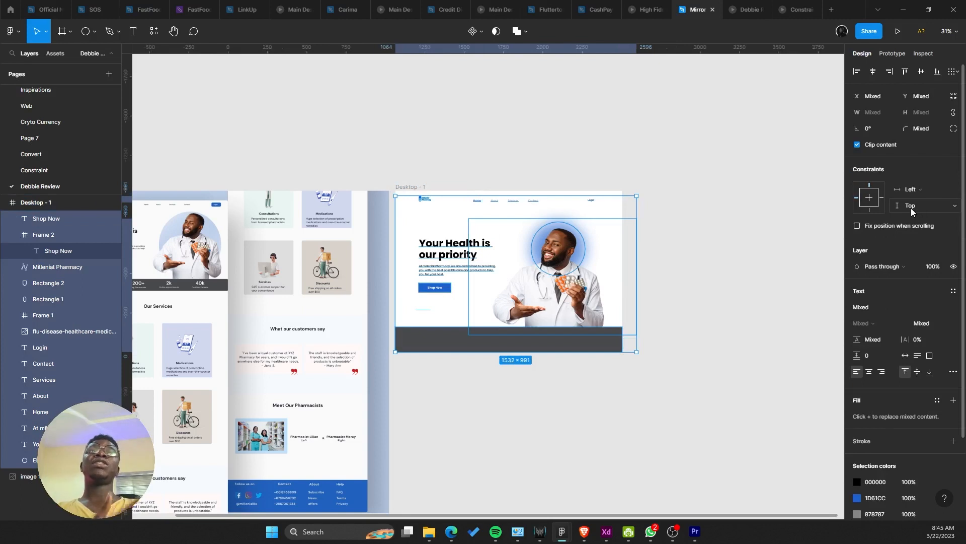
click(605, 151)
click(408, 187)
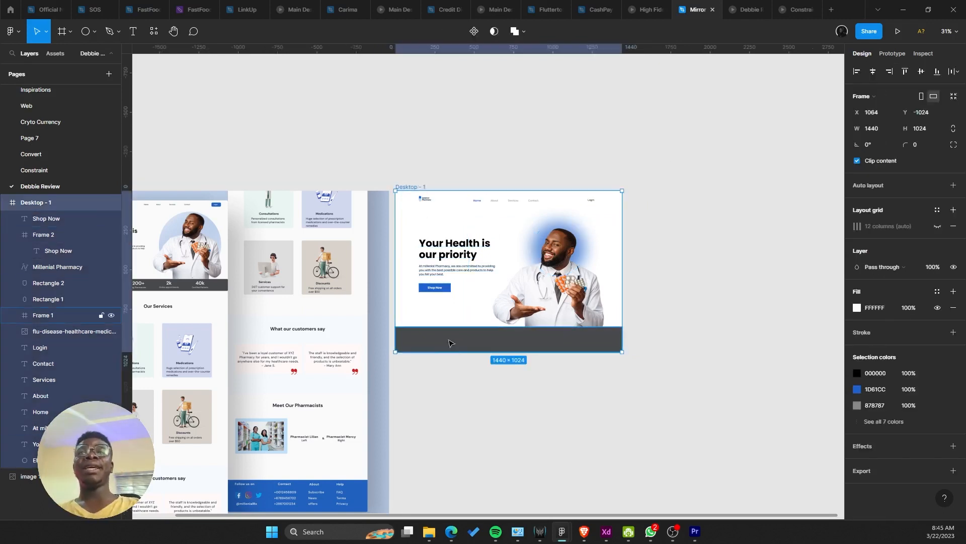
Step: Extend Desktop - 1 to about 2380 px tall, then select the doctor image and its glow
drag(453, 351, 498, 457)
drag(485, 399, 507, 377)
scroll(493, 192, up, 2)
scroll(503, 299, down, 1)
drag(505, 227, 399, 372)
scroll(503, 299, up, 1)
scroll(502, 356, down, 1)
scroll(683, 348, up, 1)
click(558, 256)
drag(637, 244, 495, 313)
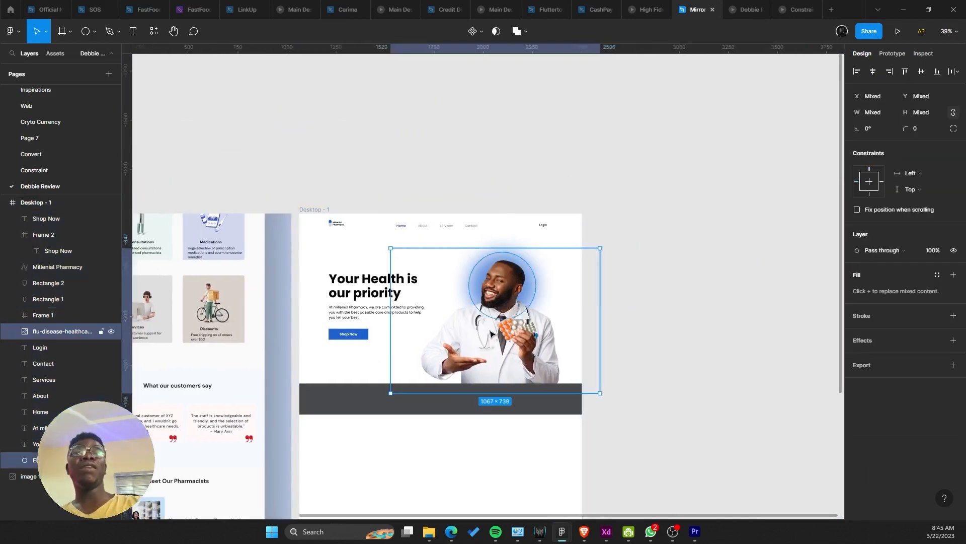
Step: Duplicate the blurred blue glow and place the copy at the hero's upper-left edge
shift+click(492, 334)
alt+drag(509, 273, 316, 258)
scroll(317, 260, up, 3)
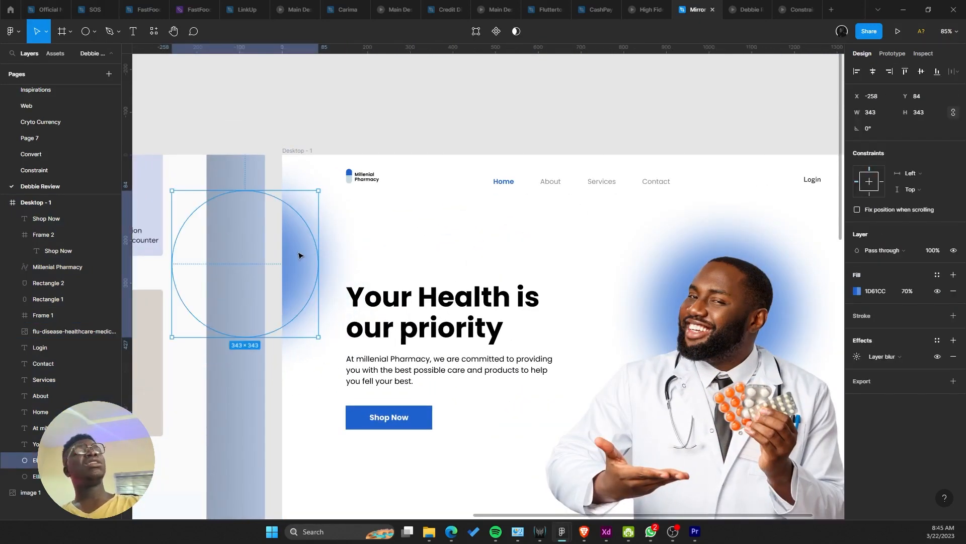
drag(299, 255, 294, 245)
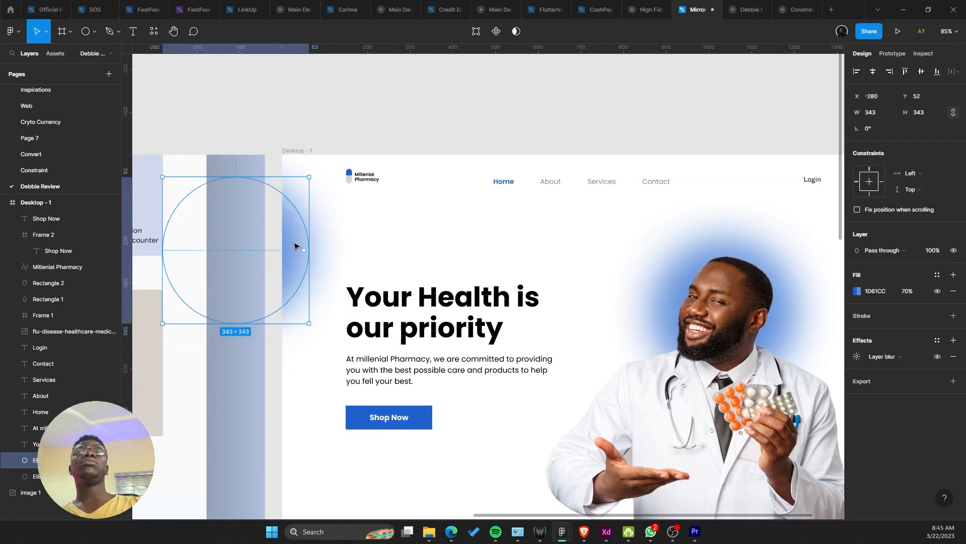
click(385, 272)
Step: Raise the new glow's layer blur to 151
click(257, 255)
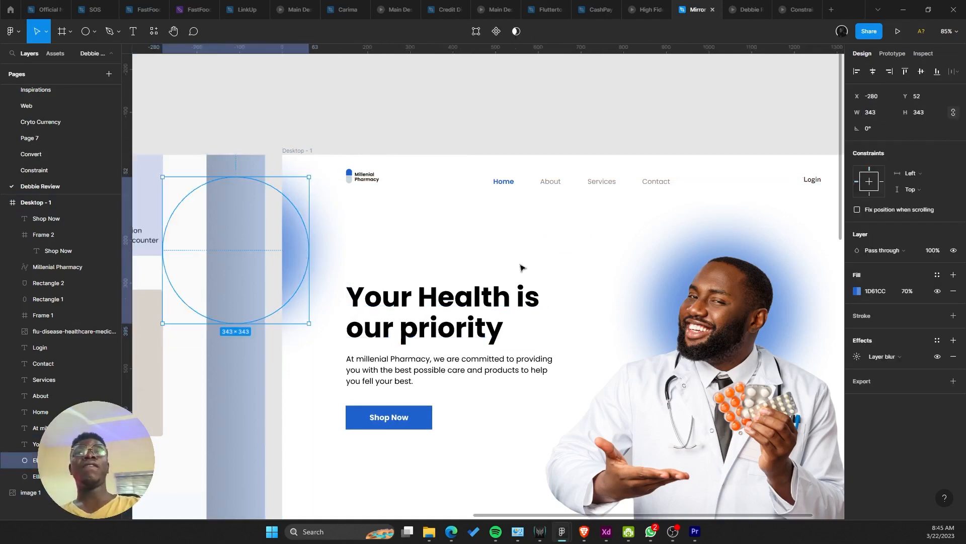
click(857, 357)
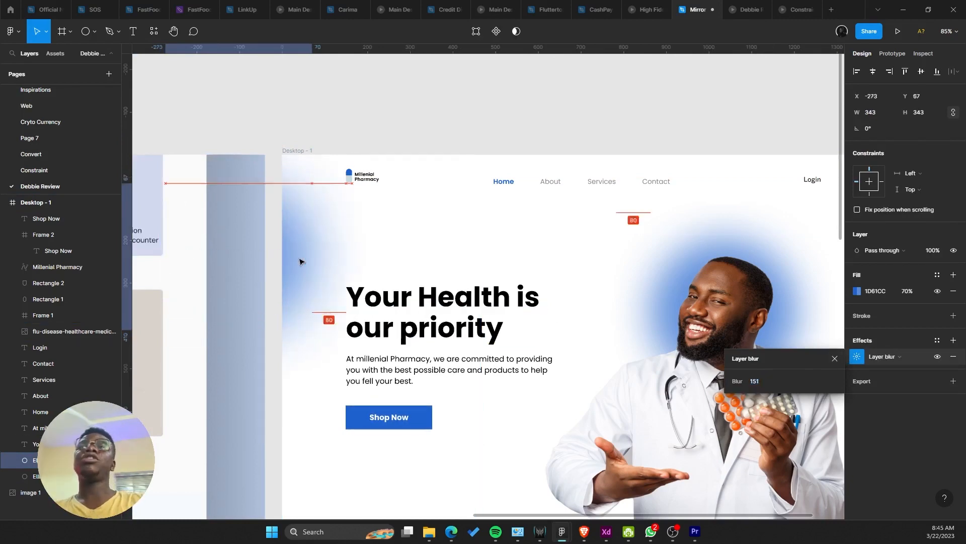
click(337, 233)
scroll(337, 233, down, 5)
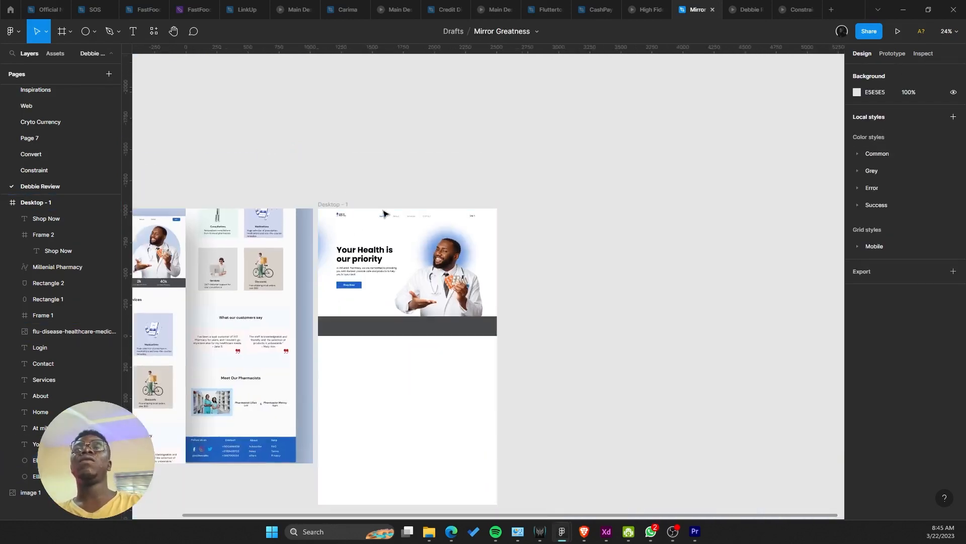
scroll(447, 223, up, 3)
ctrl+scroll(389, 268, up, 5)
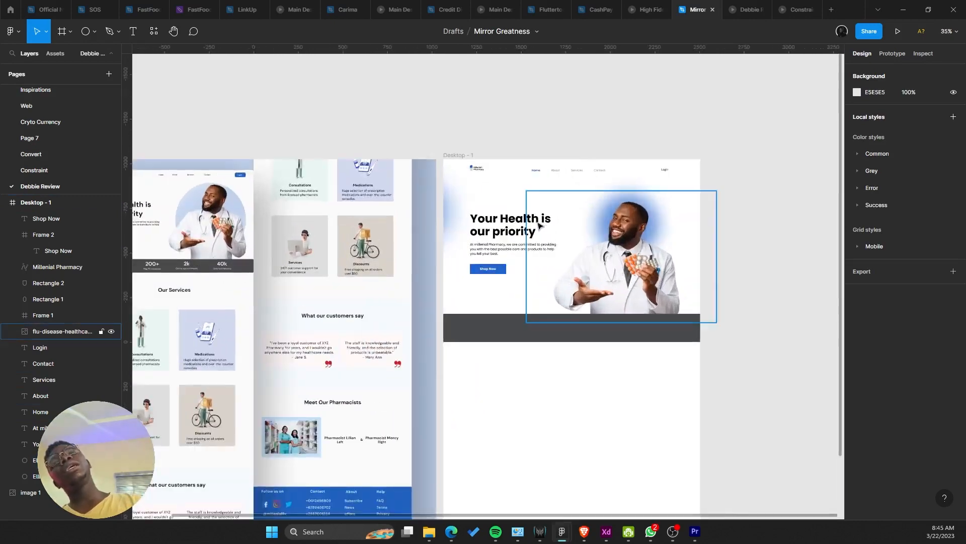
Step: Colour the headline word 'priority' 1D61CC by sampling the Shop Now button's blue
double_click(510, 247)
double_click(511, 248)
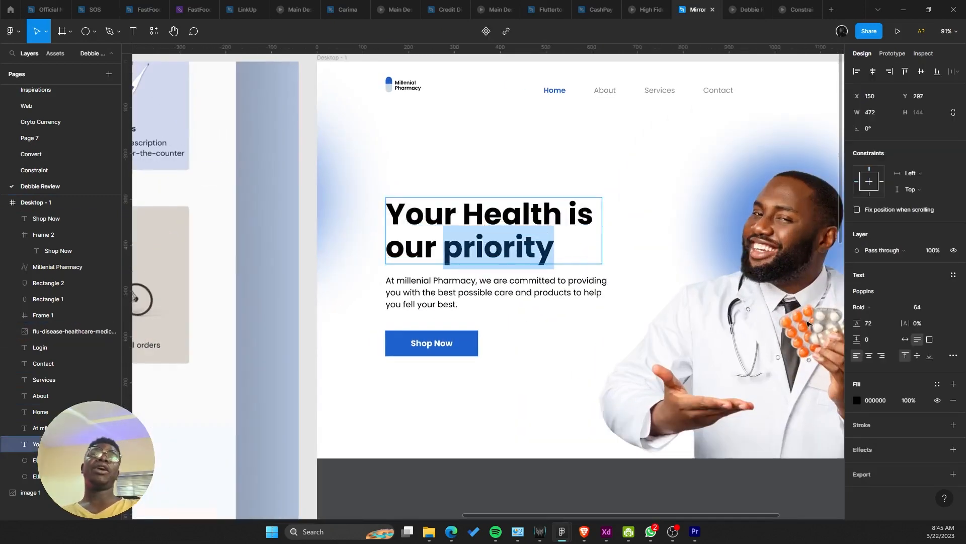
click(857, 401)
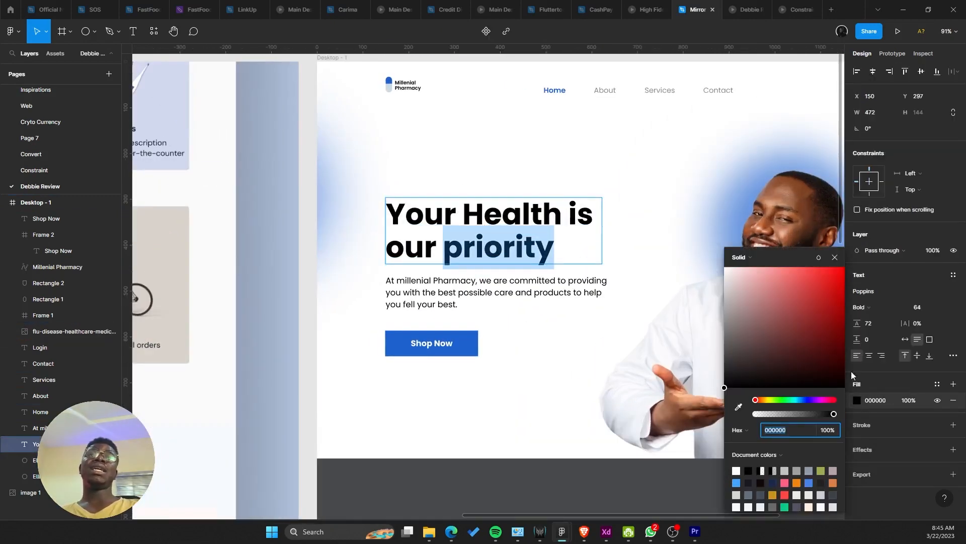
click(739, 407)
click(459, 341)
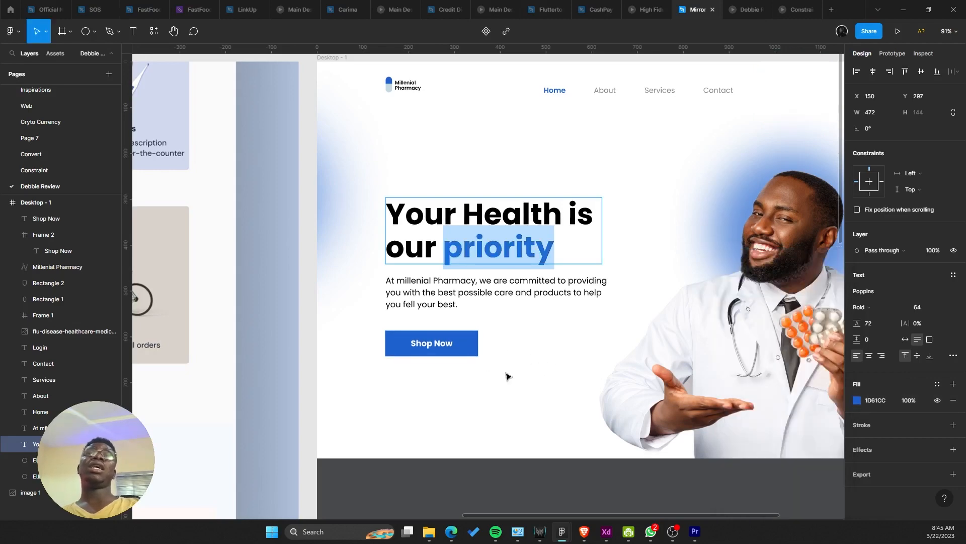
click(509, 377)
ctrl+scroll(509, 377, down, 6)
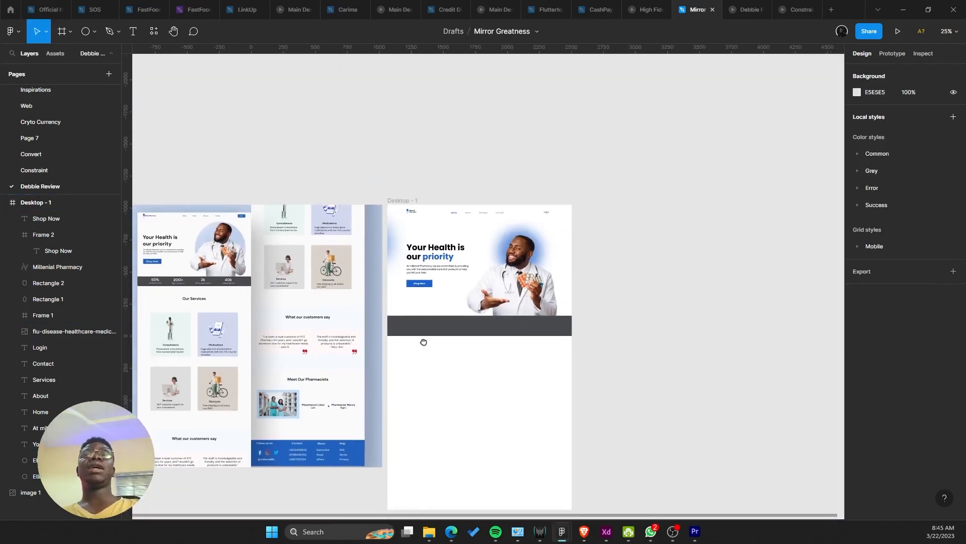
drag(418, 336, 397, 333)
ctrl+scroll(397, 332, up, 2)
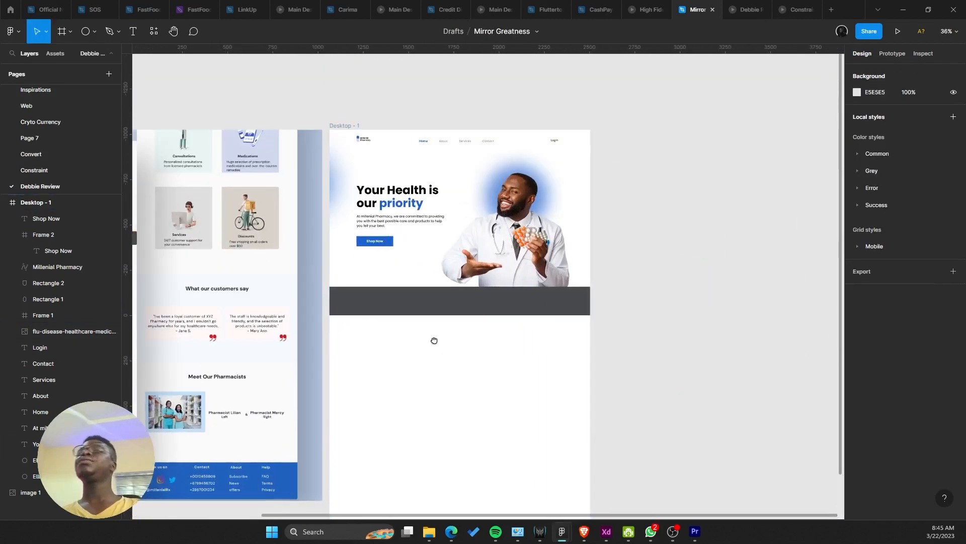
scroll(433, 339, left, 5)
scroll(491, 324, right, 5)
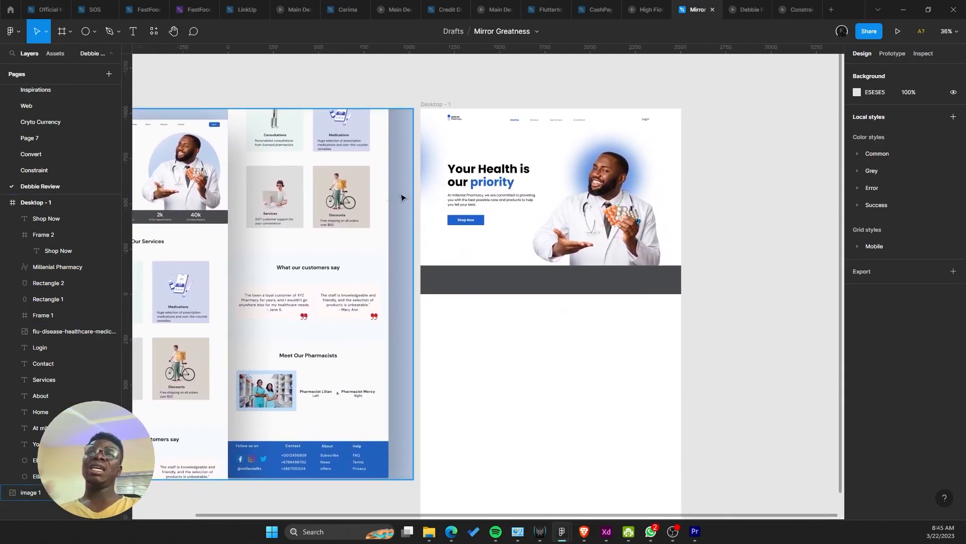
ctrl+scroll(468, 176, up, 2)
Step: Duplicate the Shop Now button beside Login and pan across the reference designs
click(368, 282)
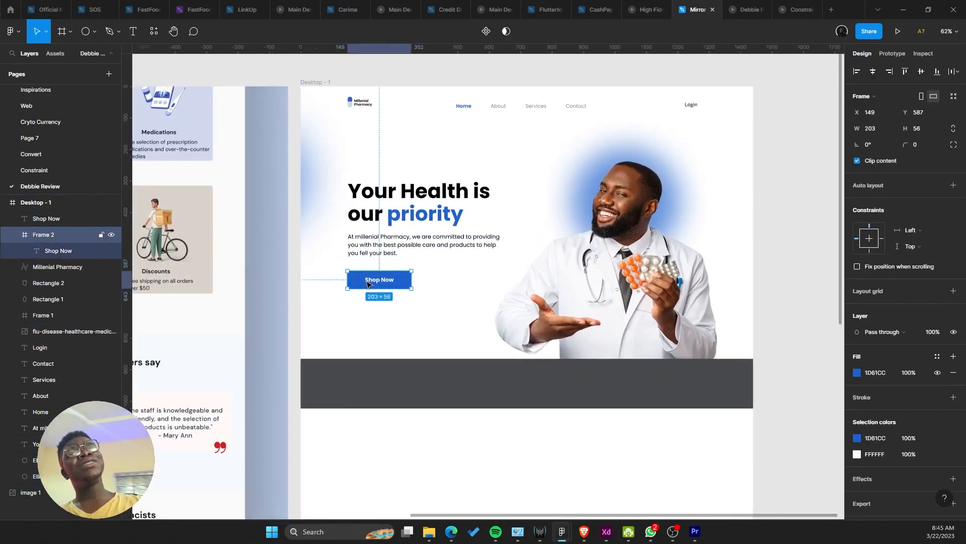
ctrl+scroll(368, 285, up, 3)
ctrl+scroll(368, 285, down, 3)
scroll(356, 328, up, 2)
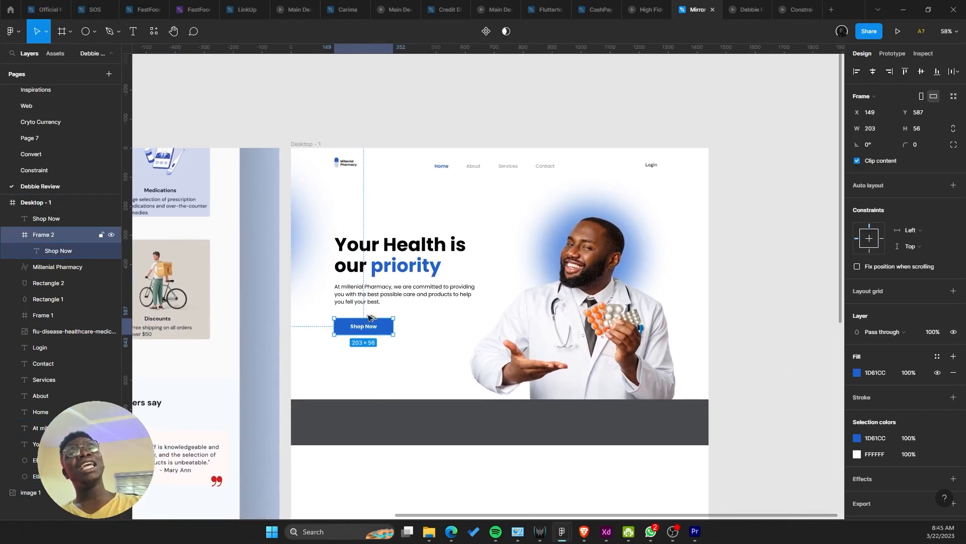
alt+drag(370, 317, 635, 171)
ctrl+scroll(634, 174, up, 5)
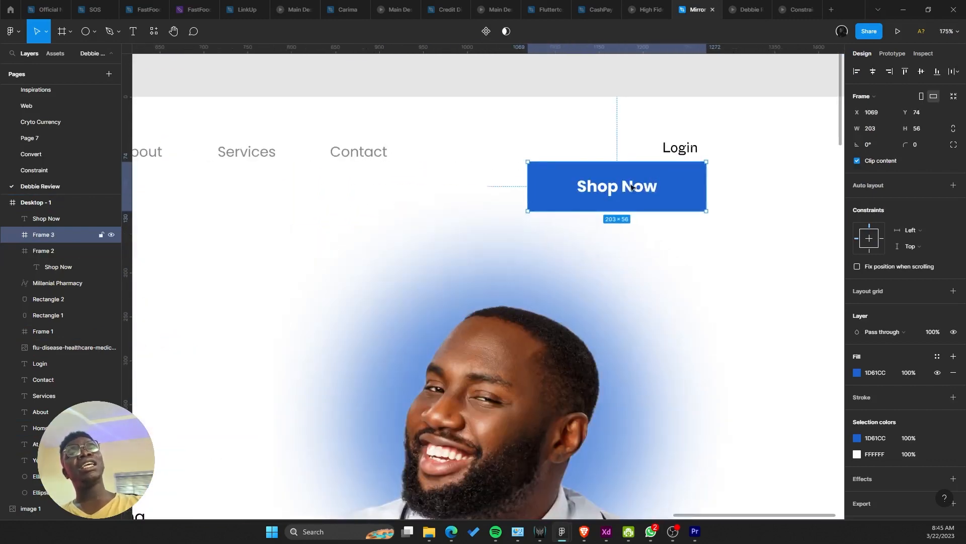
ctrl+scroll(394, 259, down, 7)
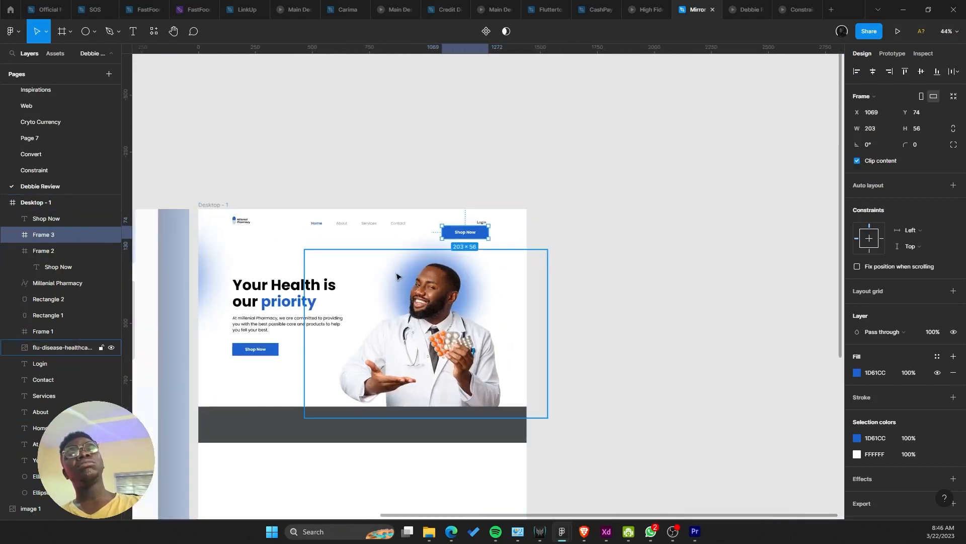
drag(328, 308, 558, 222)
ctrl+scroll(558, 222, up, 1)
drag(393, 271, 641, 257)
drag(756, 255, 539, 253)
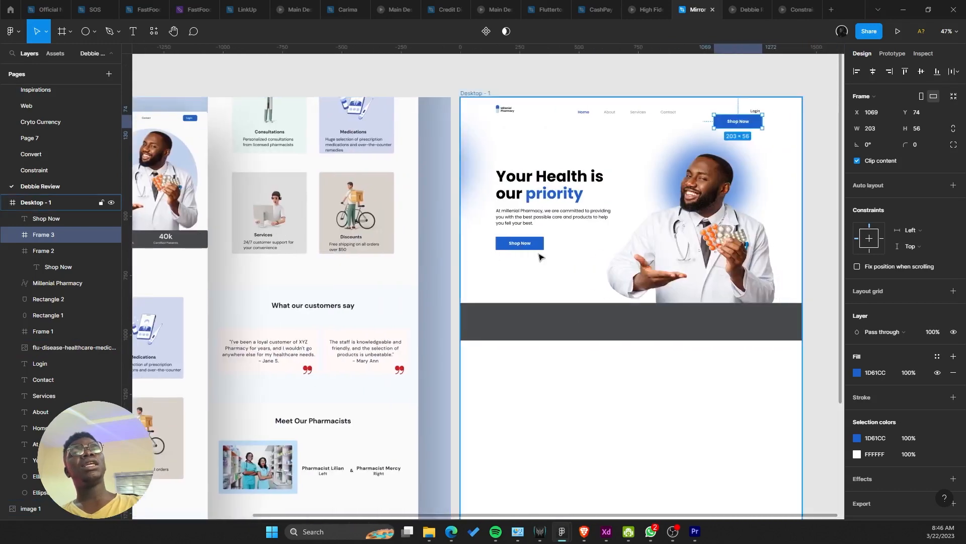
ctrl+scroll(538, 257, up, 3)
Step: Set the hero button's Shop Now label to font size 16
double_click(510, 239)
ctrl+scroll(503, 242, up, 2)
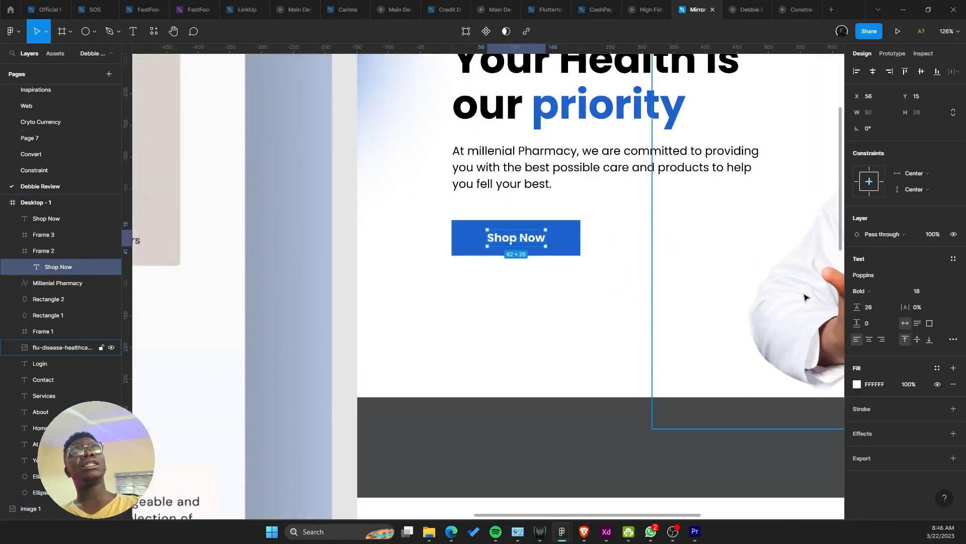
click(916, 294)
text(16)
key(Return)
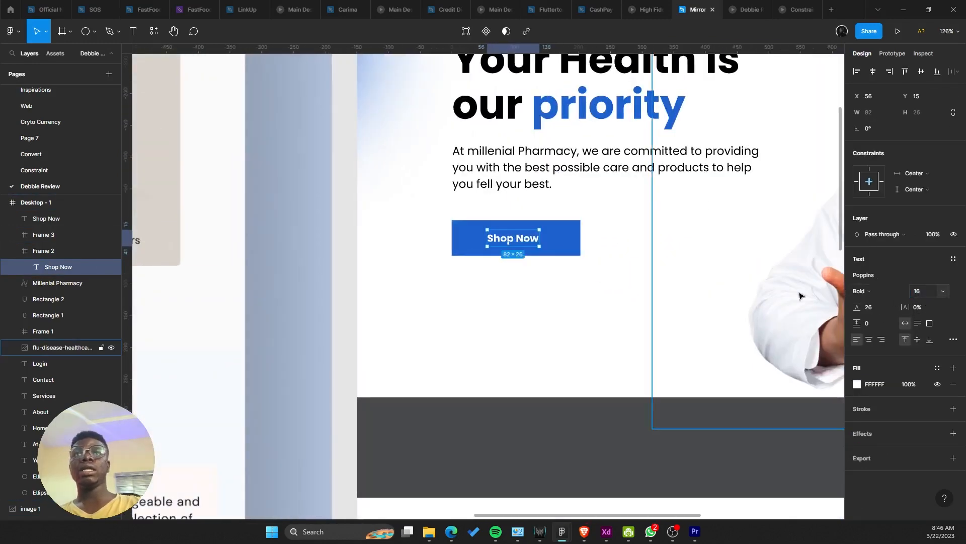
ctrl+scroll(534, 316, down, 4)
drag(533, 317, 438, 334)
ctrl+scroll(438, 334, up, 1)
click(438, 334)
ctrl+scroll(441, 335, down, 3)
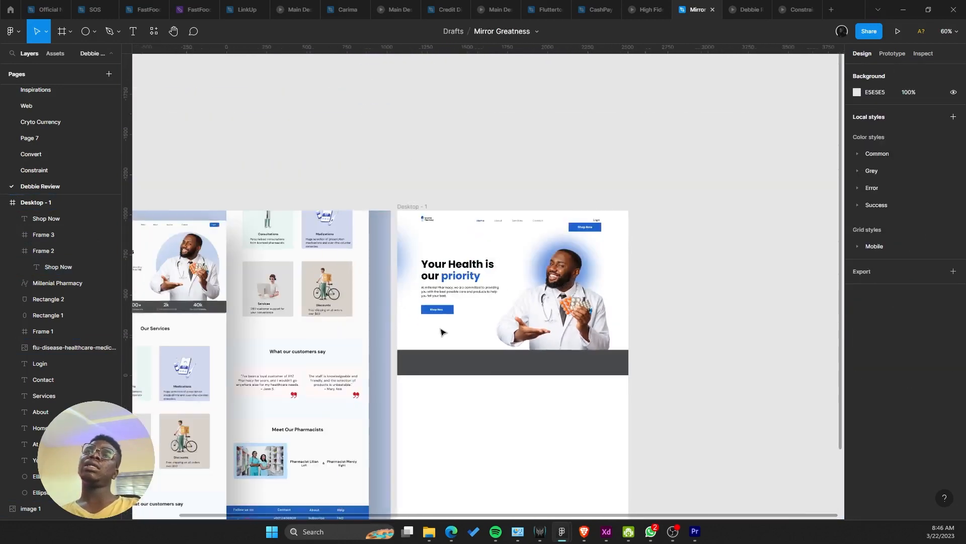
ctrl+scroll(448, 327, up, 5)
Step: Make the button label SemiBold and uppercase so it reads SHOP NOW
double_click(462, 295)
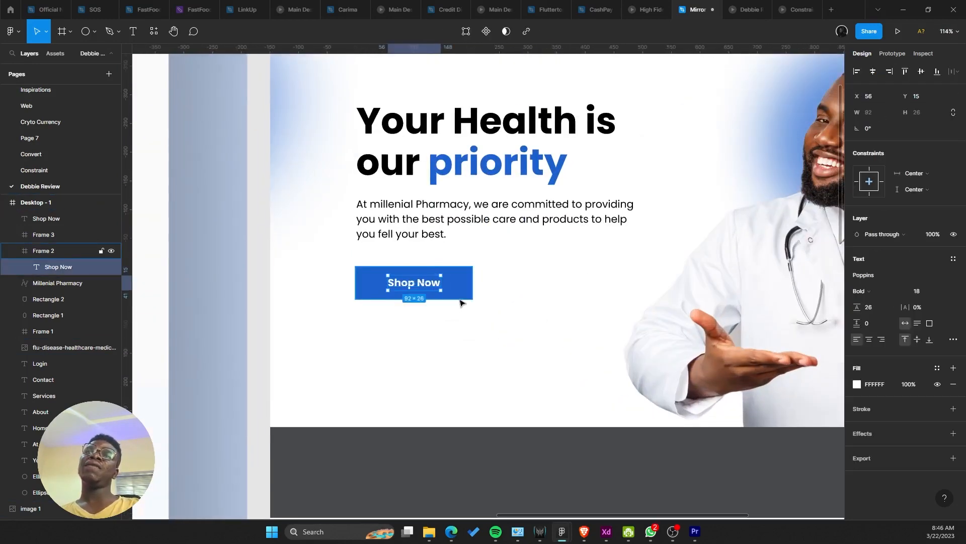
click(891, 291)
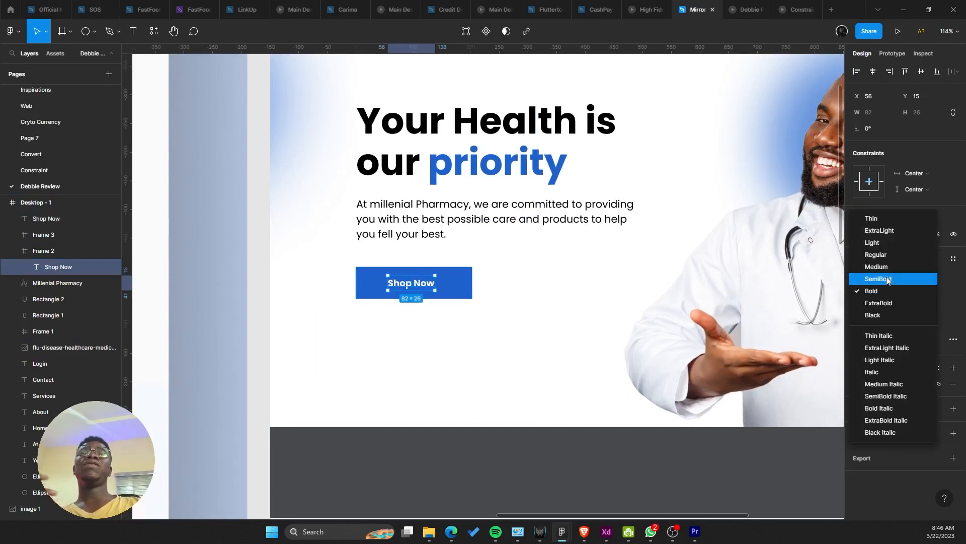
click(878, 279)
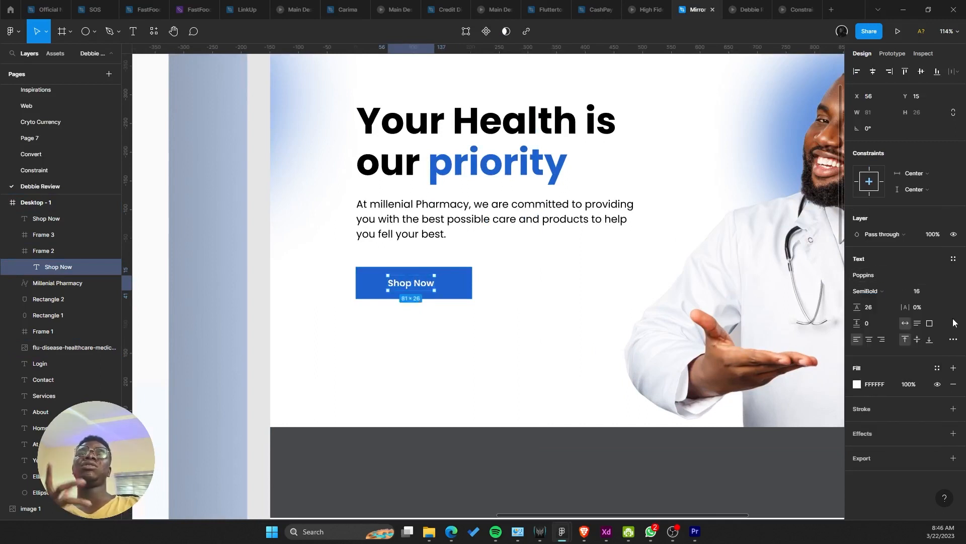
click(955, 340)
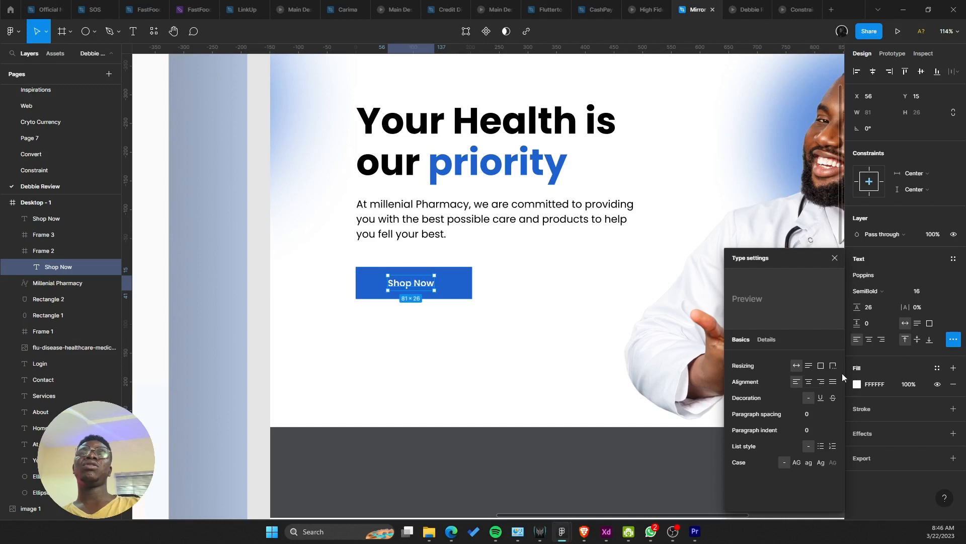
click(798, 462)
click(568, 401)
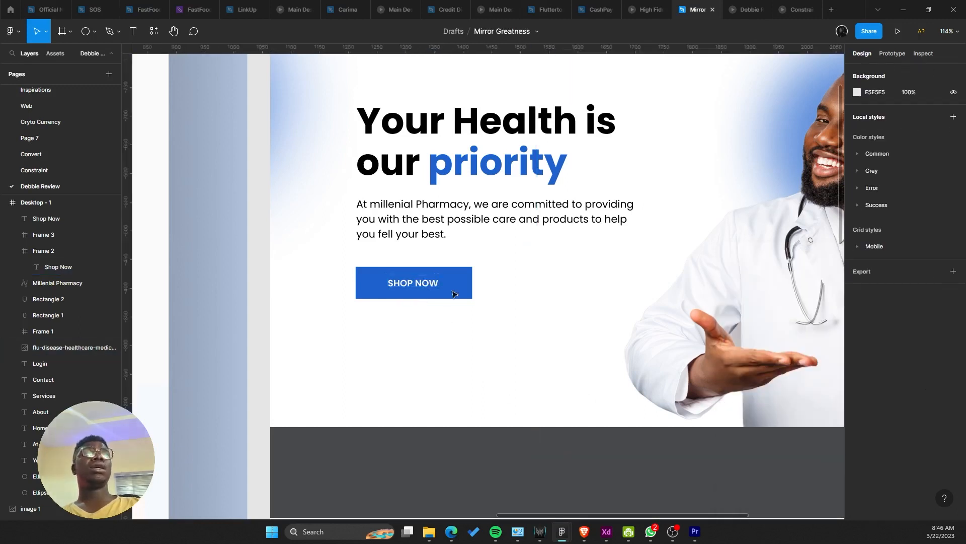
Step: Test moving the SHOP NOW button to check its spacing from the paragraph, then undo
click(456, 285)
drag(454, 285, 304, 300)
key(ctrl+z)
scroll(438, 263, down, 6)
scroll(305, 300, up, 1)
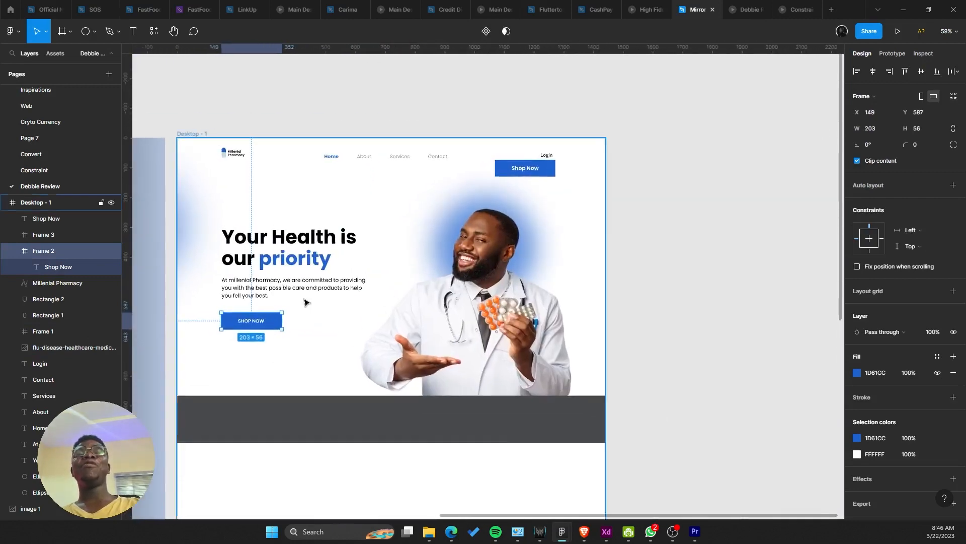
Step: Open the landing page in the prototype viewer on the Surface Pro device frame
click(897, 33)
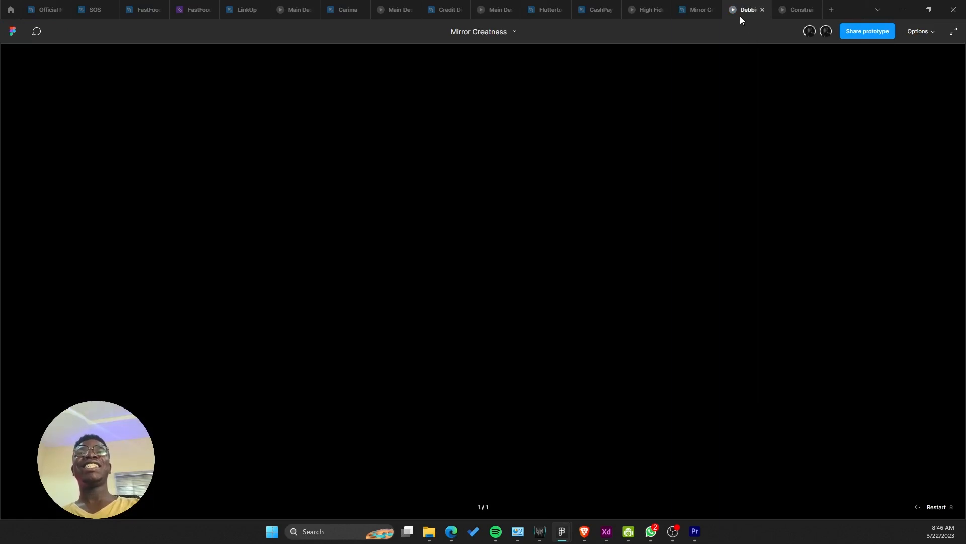
mouse_move(710, 4)
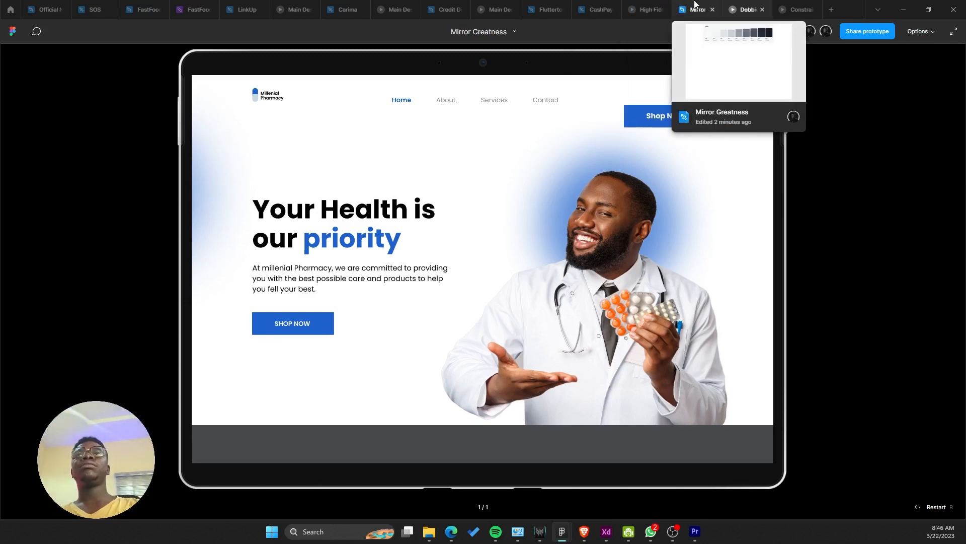
Step: Narrow the nav button frame (Frame 3) to 116 px wide and centre its text horizontally
click(711, 5)
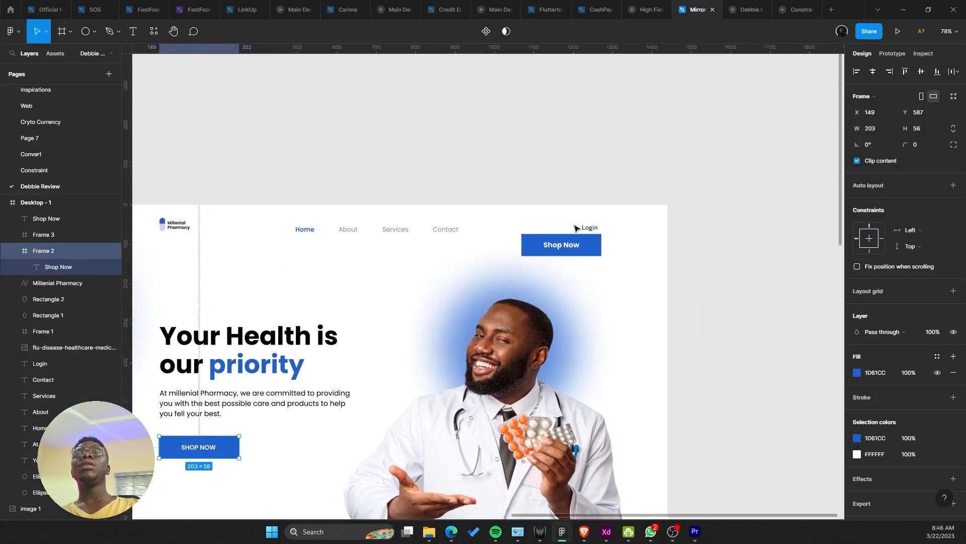
drag(566, 244, 576, 235)
double_click(575, 234)
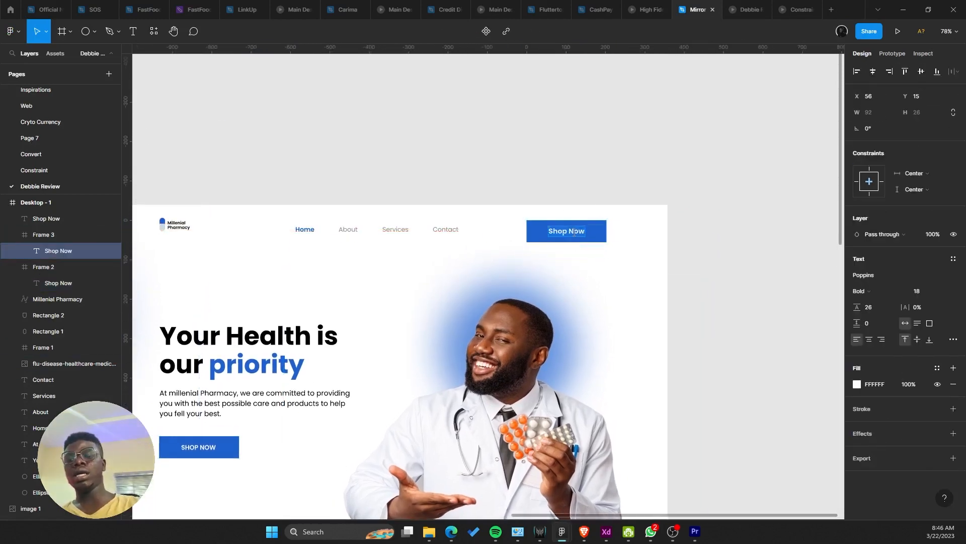
key(Escape)
scroll(573, 232, up, 5)
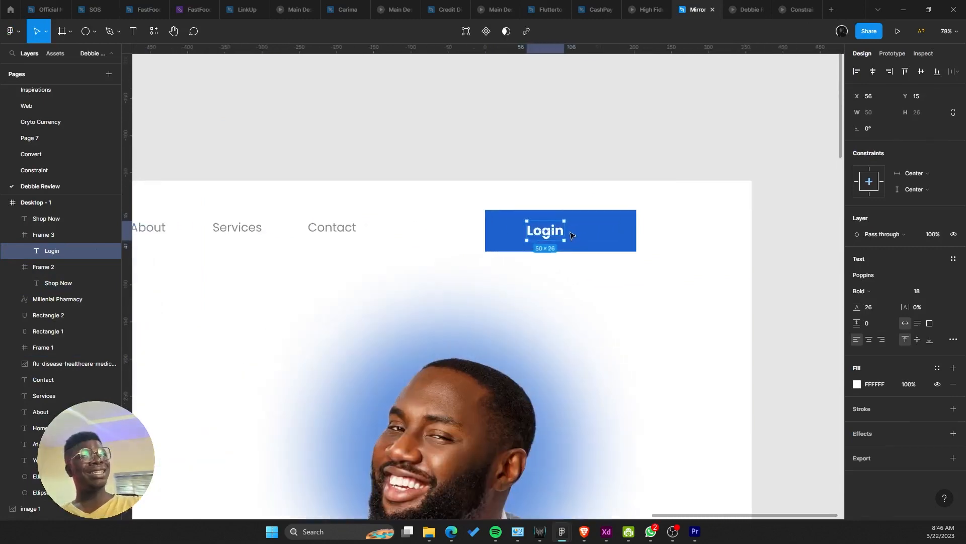
click(513, 240)
drag(484, 234, 549, 230)
double_click(570, 228)
click(873, 71)
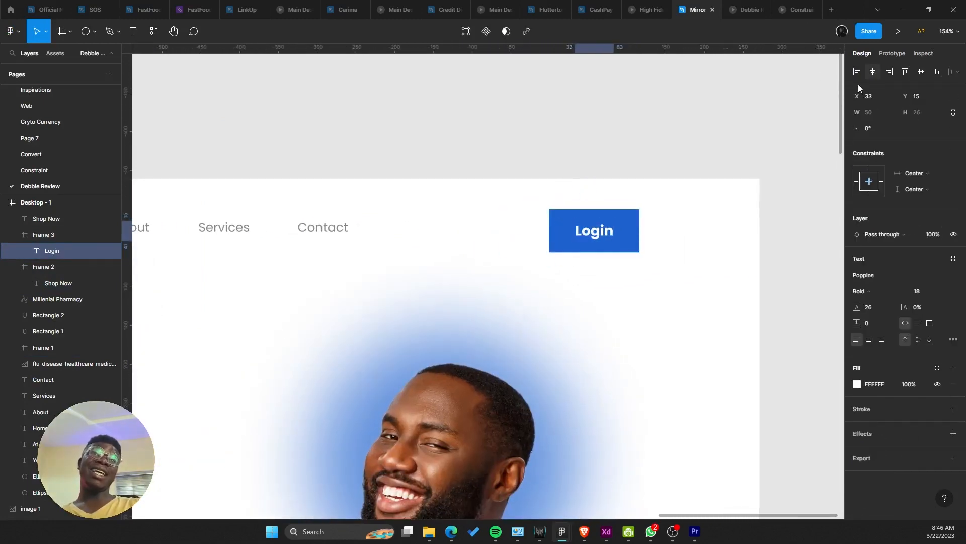
Step: Place a copy of the Login text left of the button and colour it the button blue
scroll(610, 220, up, 3)
scroll(610, 219, up, 2)
drag(599, 196, 488, 193)
key(i)
click(644, 182)
Step: Change the button's white text to 'Sign Up' and centre it in the button
click(594, 199)
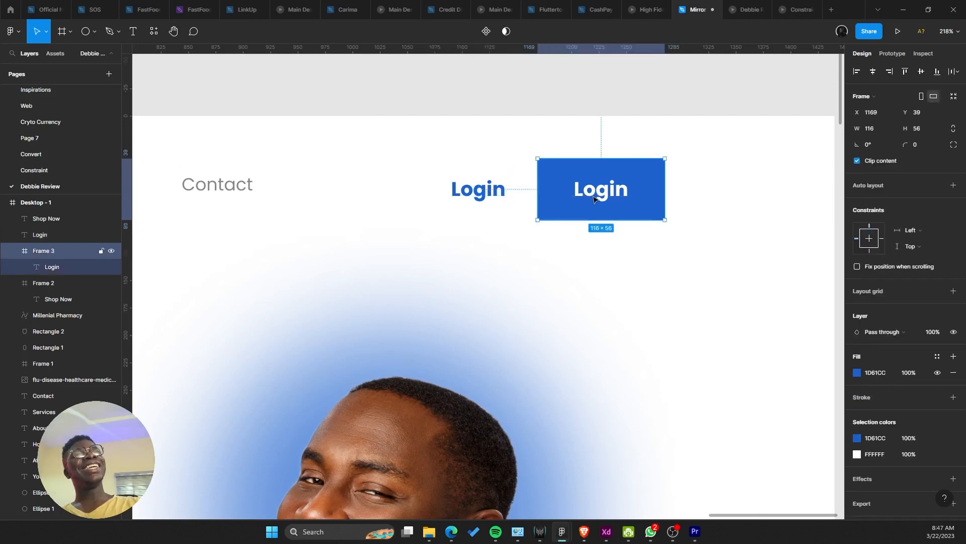
click(594, 199)
double_click(595, 199)
text(Sign Up)
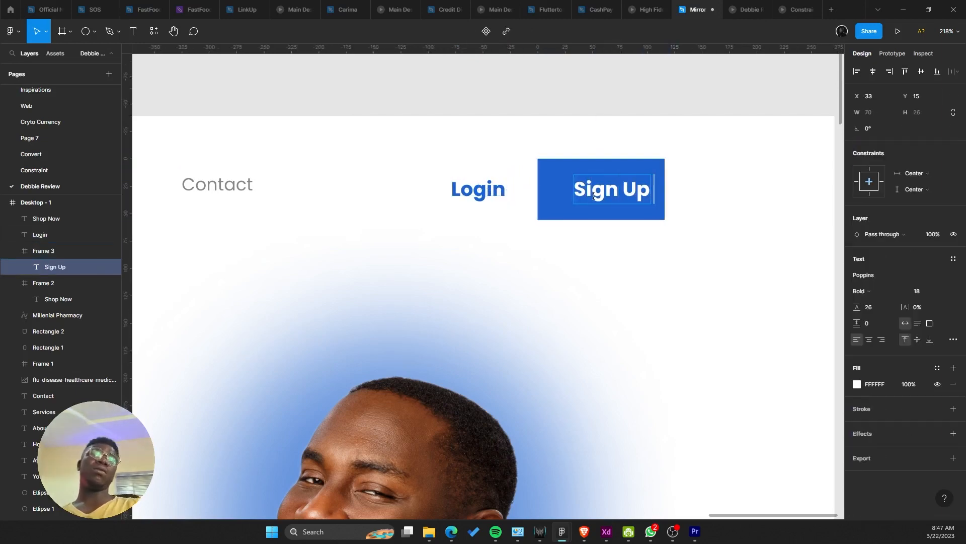
key(Escape)
drag(590, 199, 572, 201)
Step: Move the blue Login text about 20 px further left
click(349, 230)
drag(479, 194, 469, 193)
click(484, 158)
scroll(476, 165, down, 5)
scroll(481, 196, down, 2)
scroll(526, 229, up, 6)
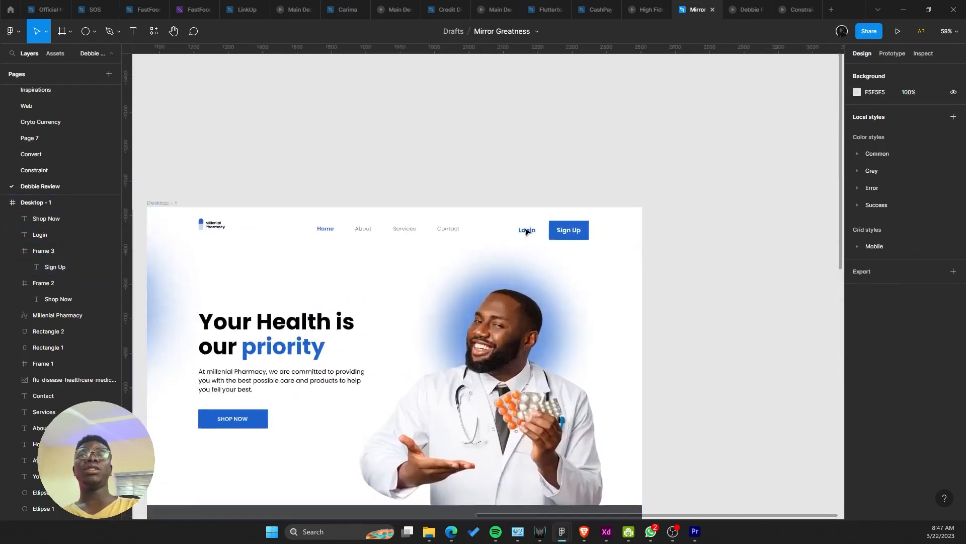
Step: Shift Login slightly right and set Login and Sign Up to SemiBold, size 16
drag(531, 235, 540, 244)
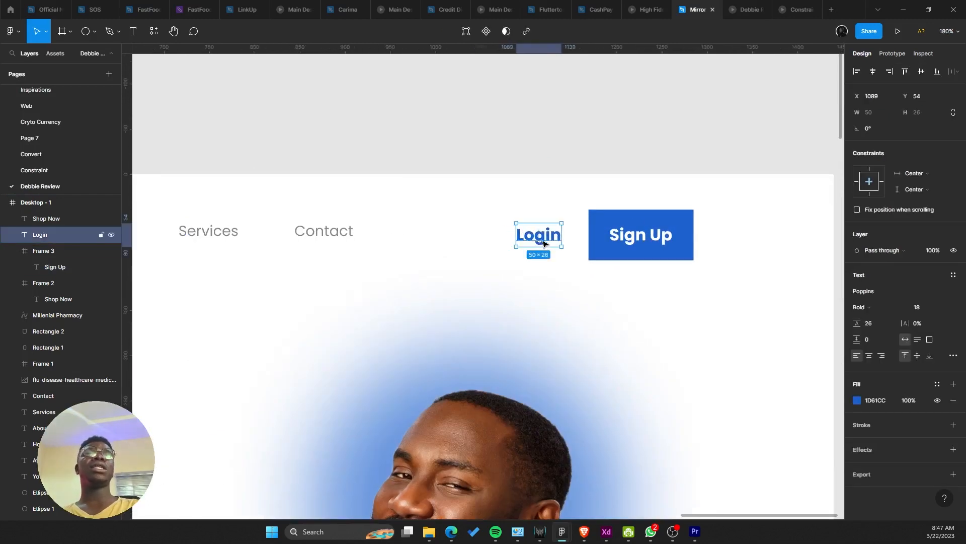
shift+click(663, 244)
click(889, 292)
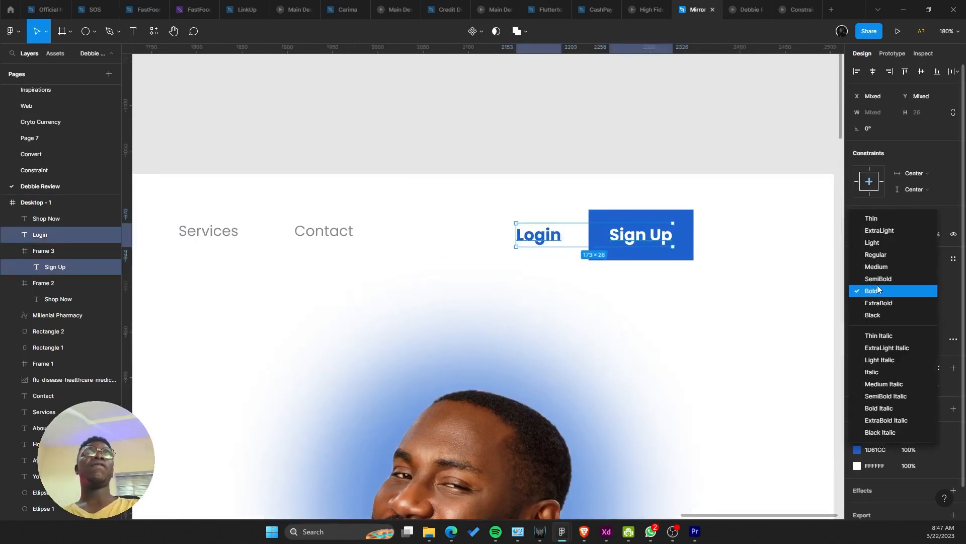
click(877, 280)
click(923, 291)
text(16)
key(Return)
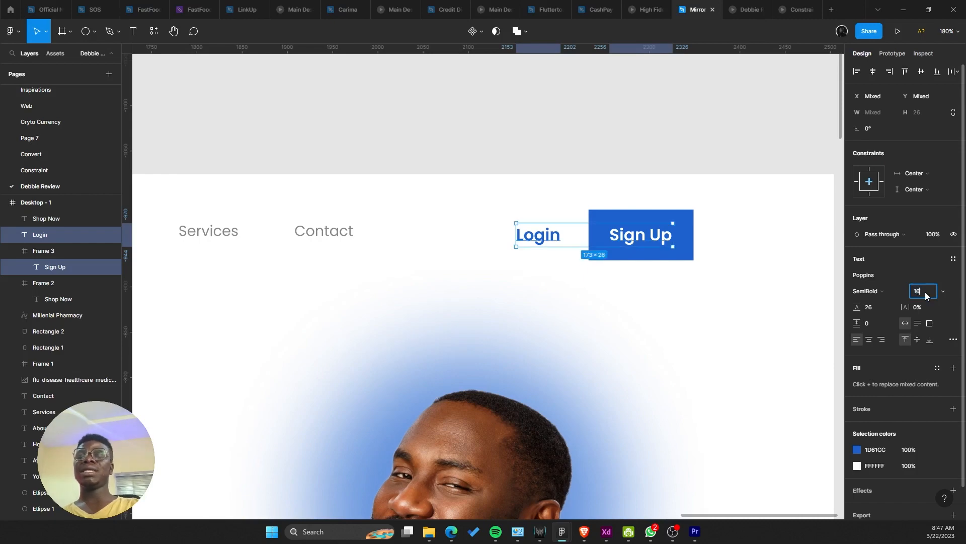
key(Escape)
Step: Give Sign Up a 24 line height and centre it horizontally and vertically in its button
click(627, 246)
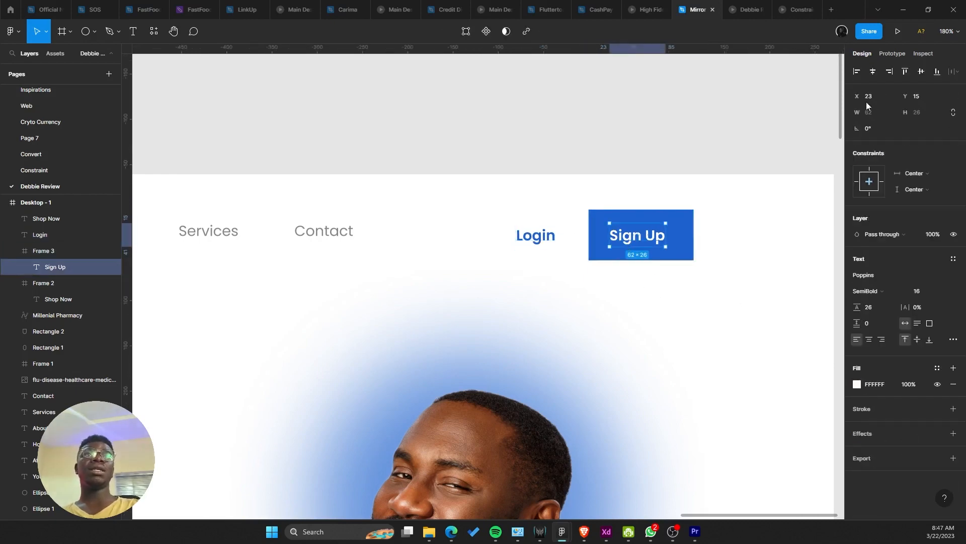
click(873, 71)
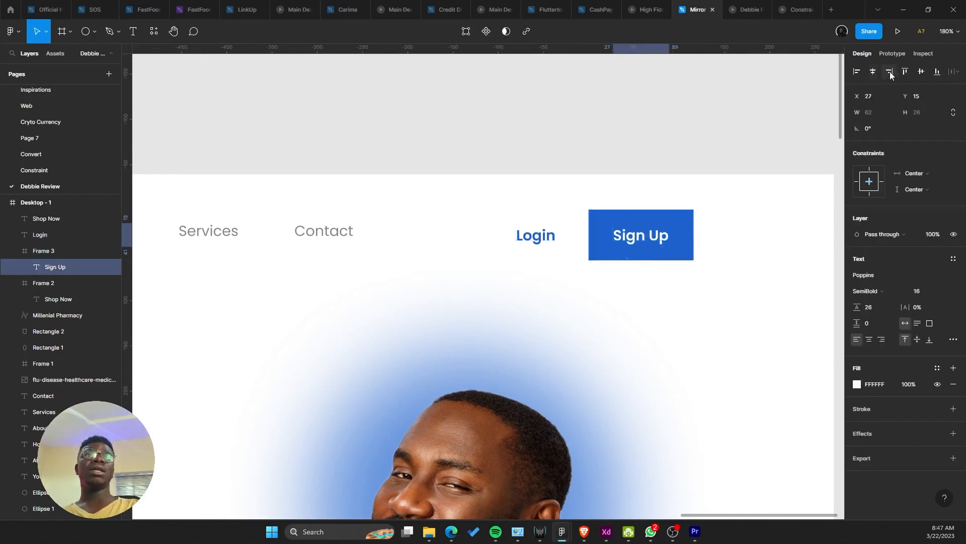
click(877, 310)
text(16+8)
key(Return)
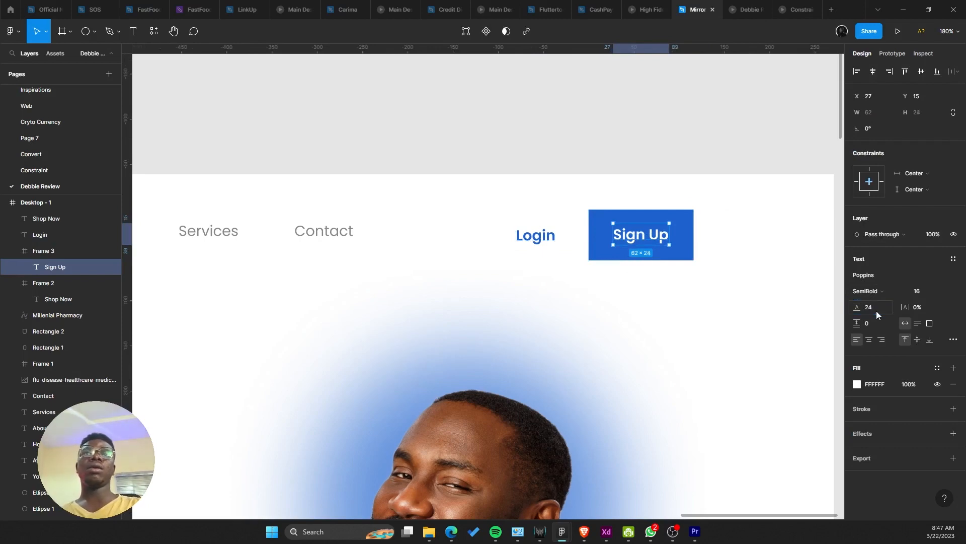
click(919, 76)
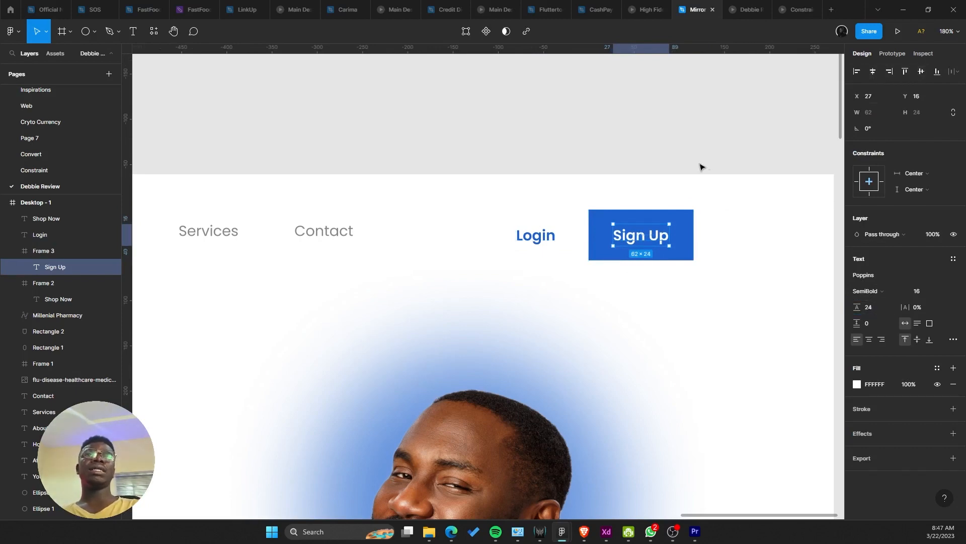
click(700, 165)
click(667, 220)
Step: Nudge the Login text right until it sits level beside the Sign Up button, at x 1093, y 54
scroll(656, 234, up, 5)
drag(601, 262, 577, 249)
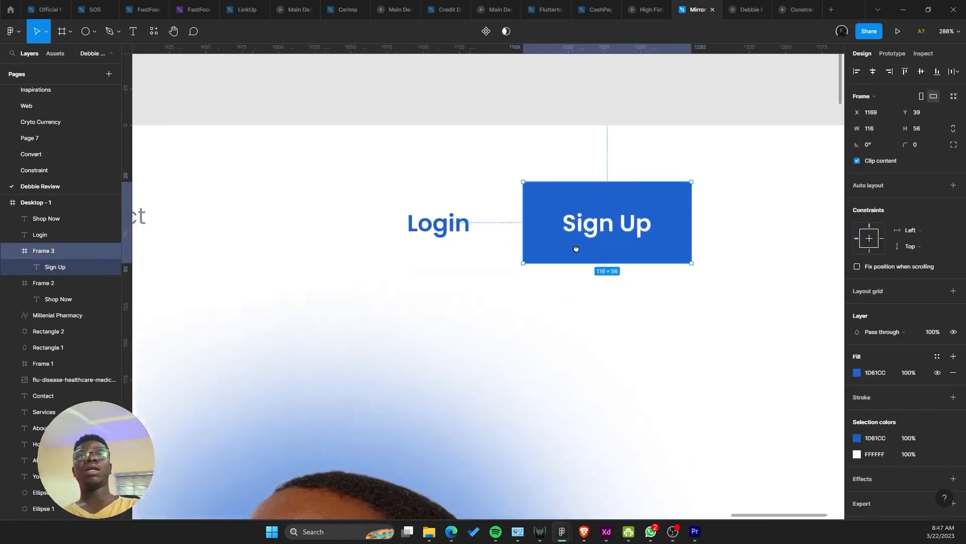
click(438, 222)
key(Right)
key(Right)
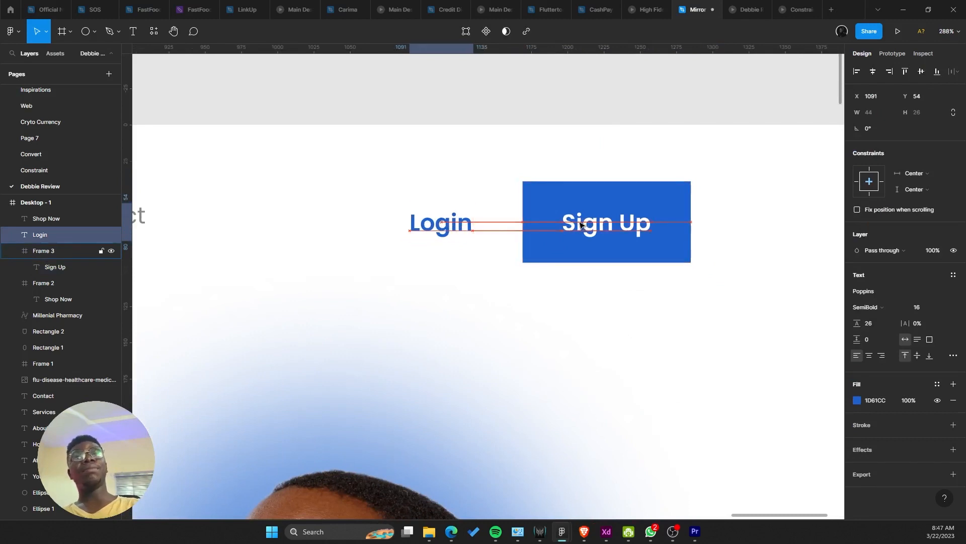
key(Right)
key(Right)
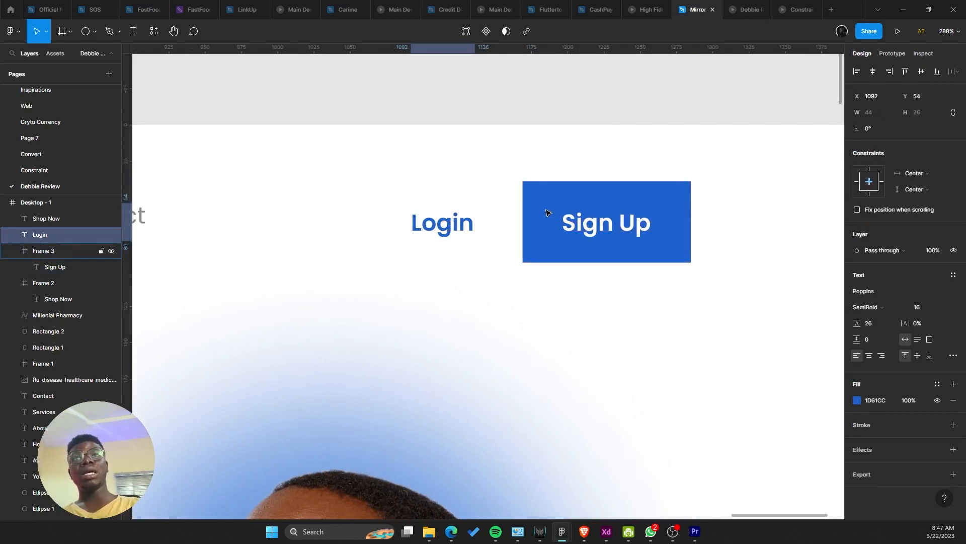
key(Right)
key(Right)
key(Right)
key(Right)
key(Right)
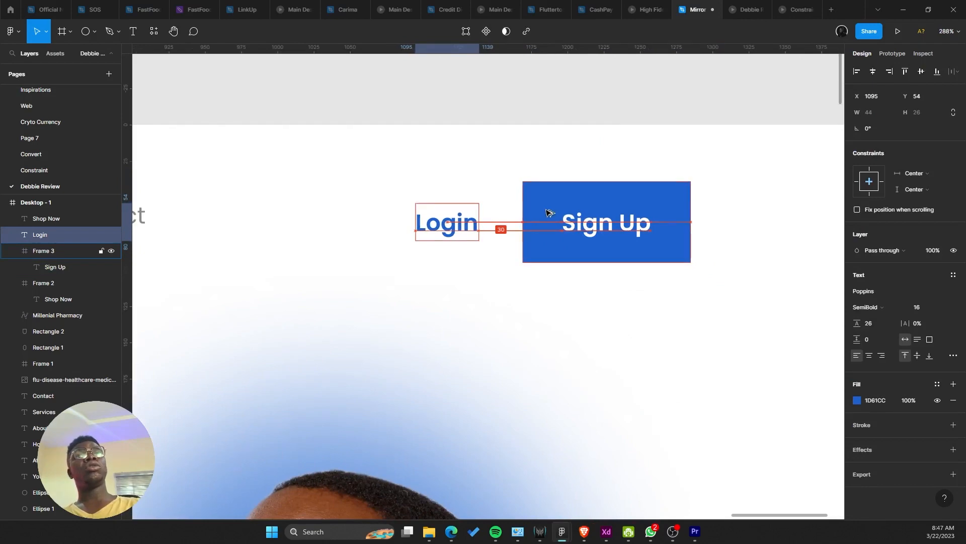
key(Left)
key(Left)
key(Left)
key(Left)
key(Left)
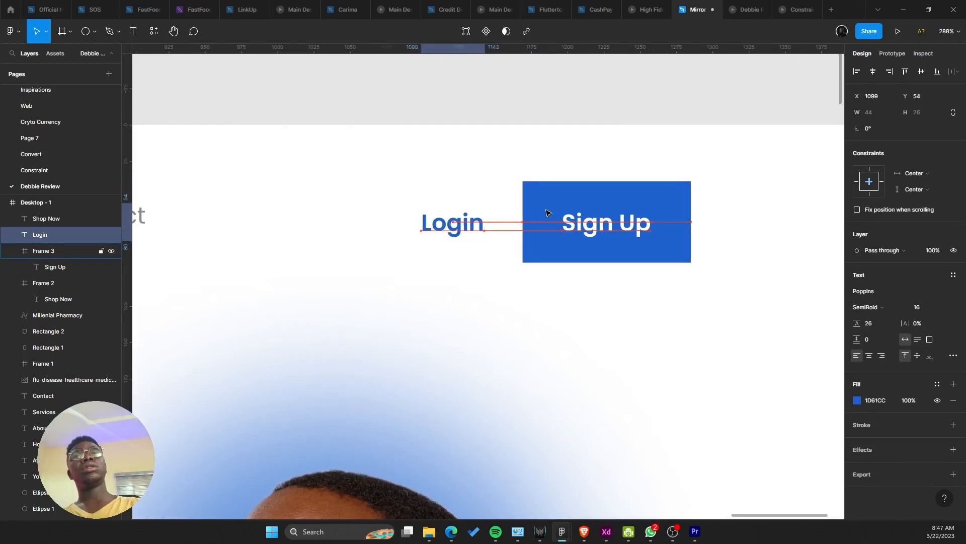
ctrl+scroll(548, 213, down, 8)
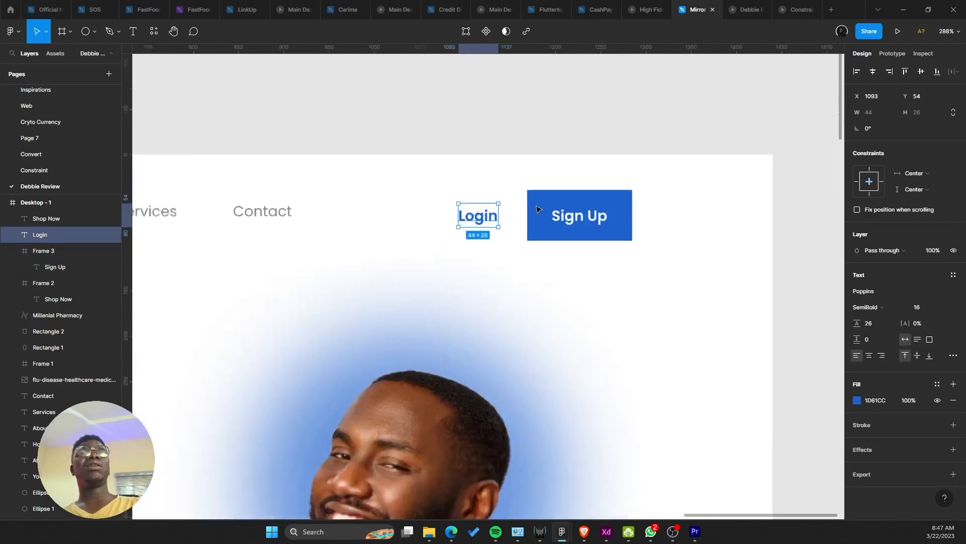
key(Escape)
ctrl+scroll(474, 238, up, 5)
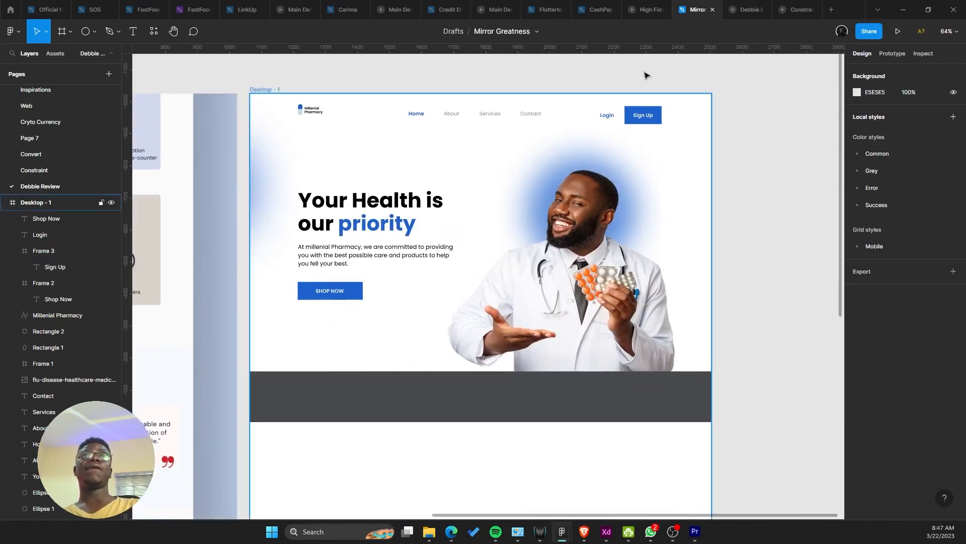
Step: Preview the landing page in Present mode, then show the Desktop - 1 frame's 12-column layout grid
click(747, 9)
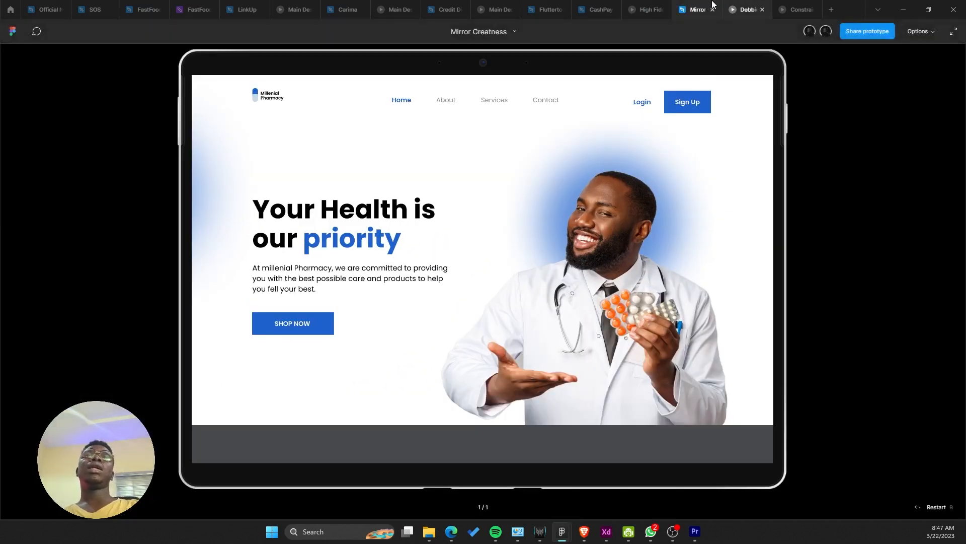
click(699, 9)
click(519, 161)
right_click(517, 157)
click(404, 145)
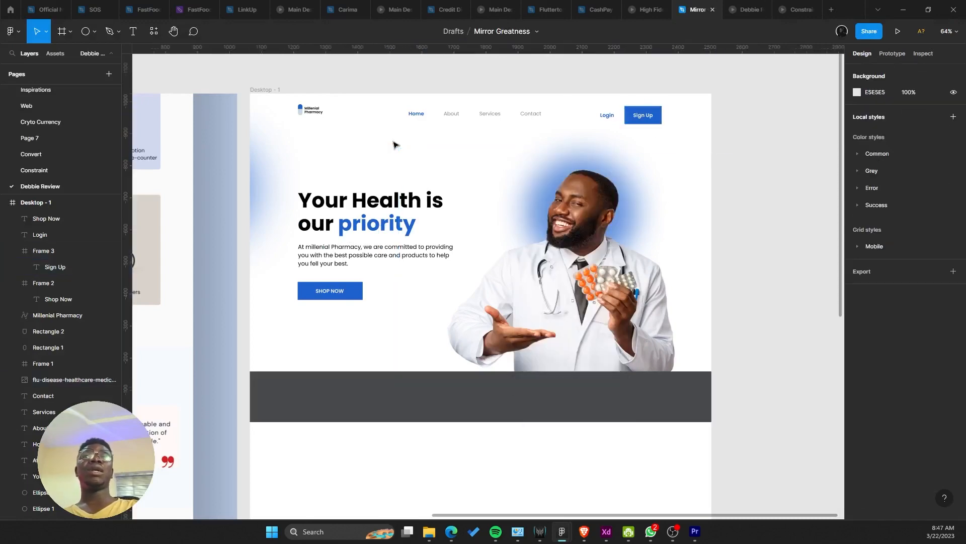
click(364, 144)
click(937, 226)
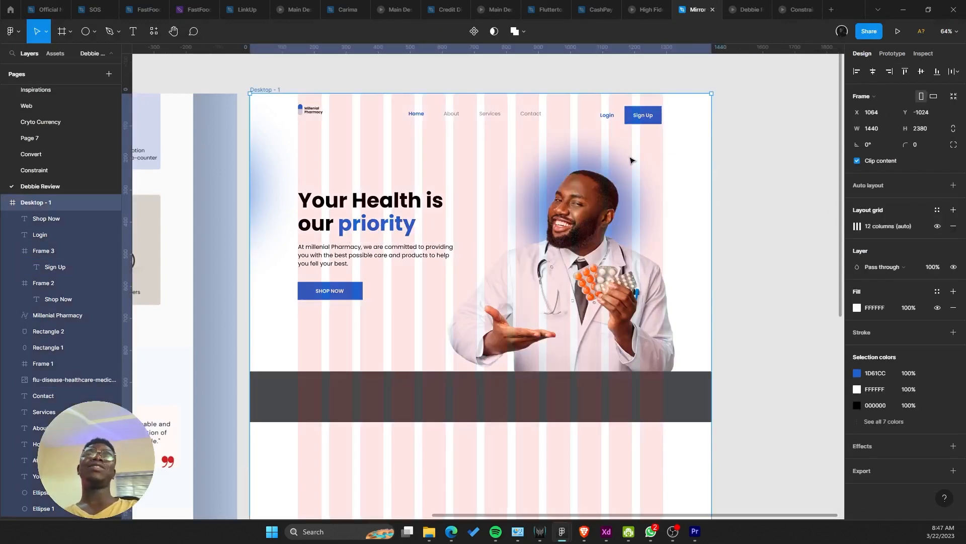
Step: Shift Login and the Sign Up button right onto the last column of the grid
scroll(631, 158, up, 8)
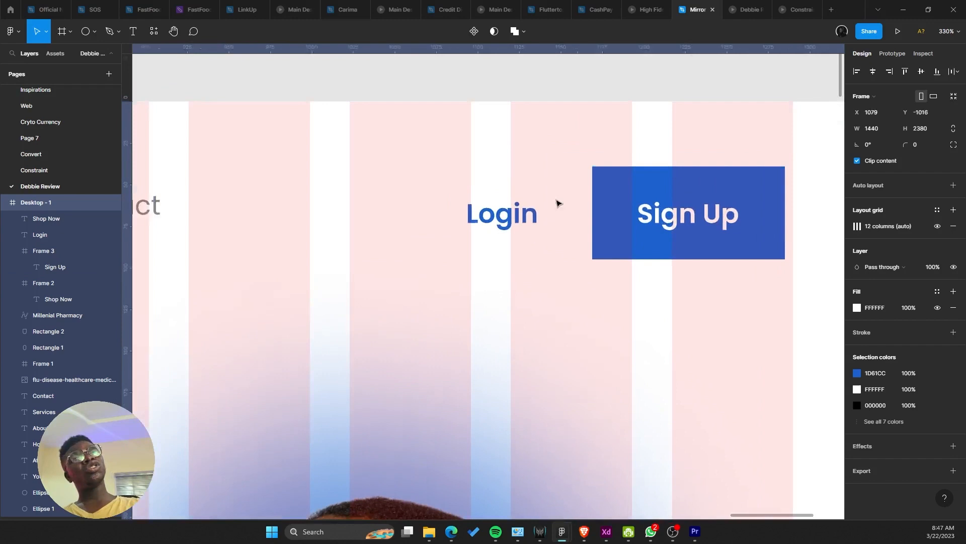
drag(558, 203, 594, 223)
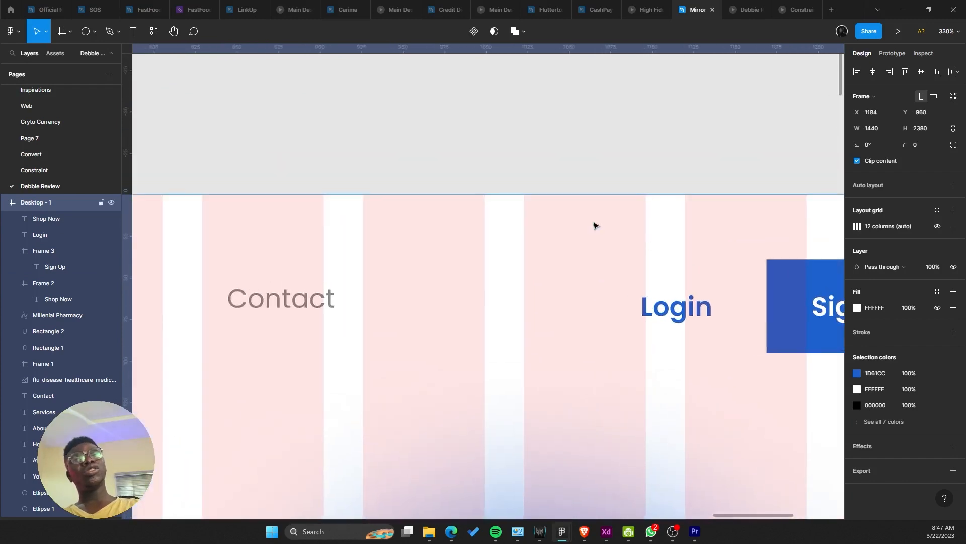
key(ctrl+z)
drag(411, 130, 609, 252)
key(ctrl+z)
click(354, 126)
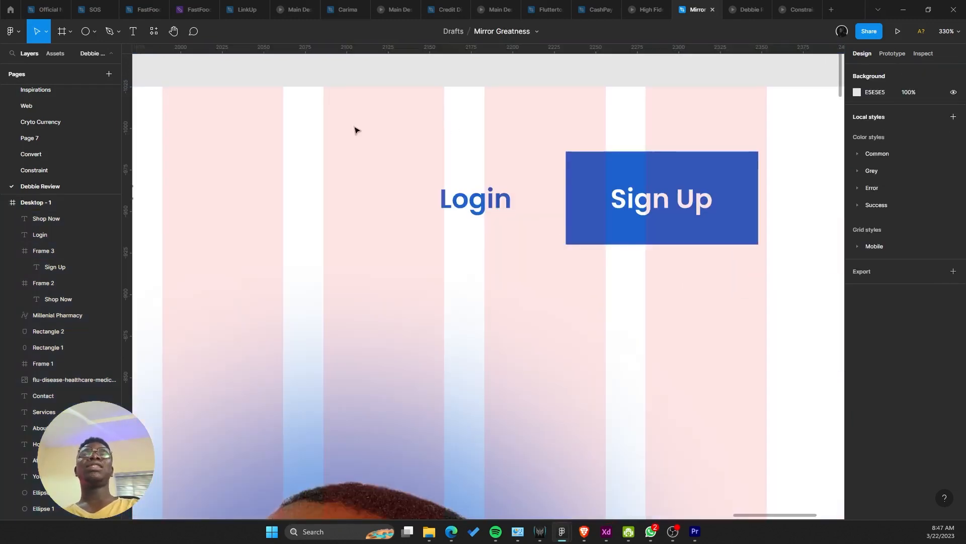
drag(347, 121, 720, 275)
drag(662, 198, 700, 193)
click(446, 141)
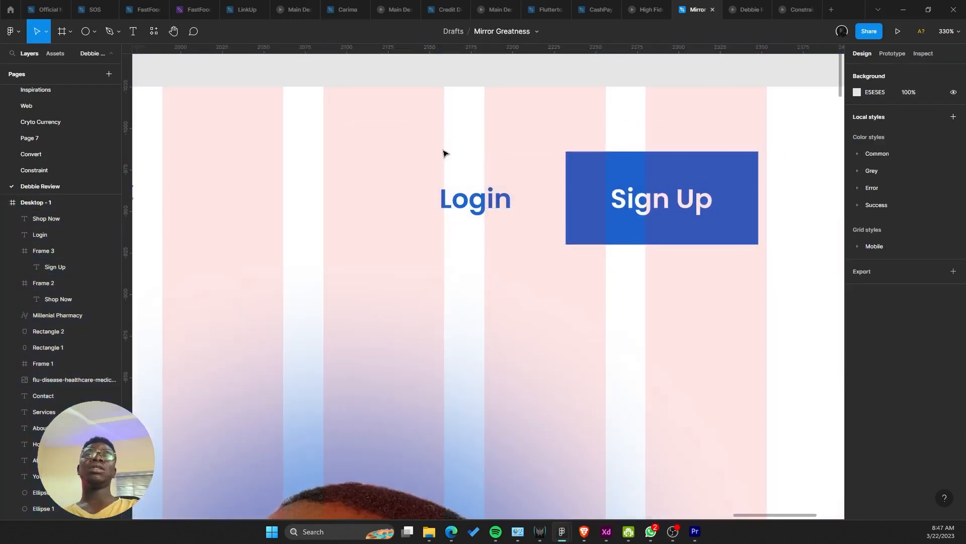
drag(422, 128, 634, 228)
scroll(635, 227, down, 3)
click(500, 220)
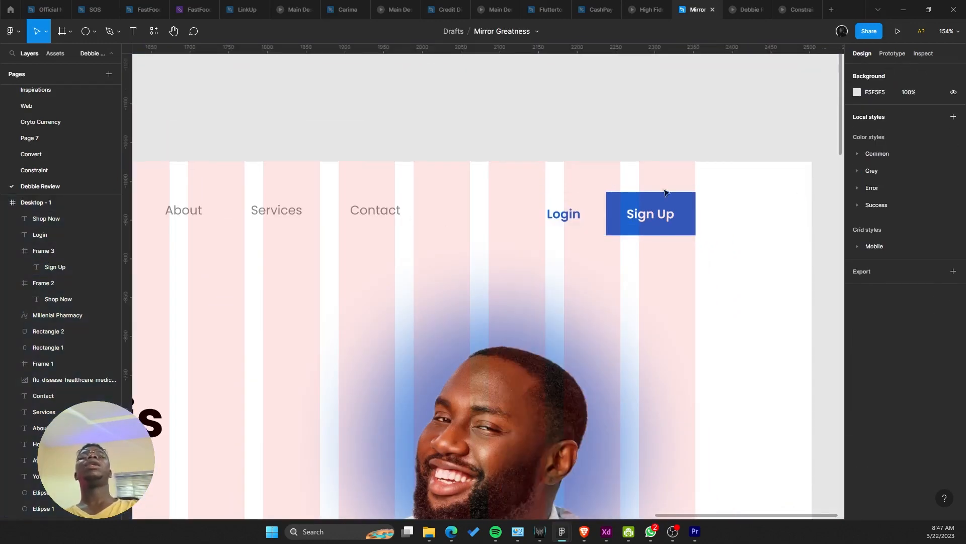
Step: Hide the Desktop - 1 frame's layout grid
right_click(497, 243)
click(654, 241)
click(786, 240)
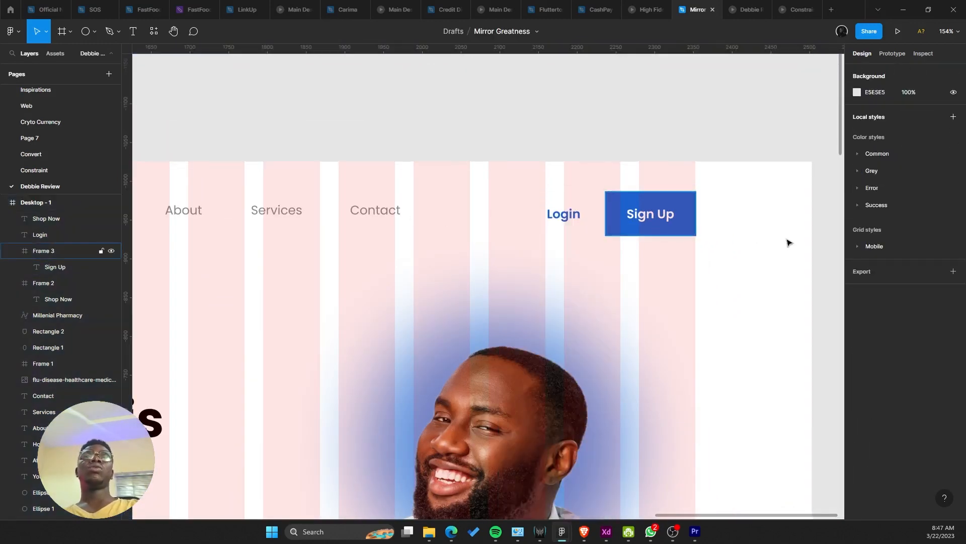
right_click(776, 267)
click(656, 255)
click(937, 226)
scroll(665, 239, down, 5)
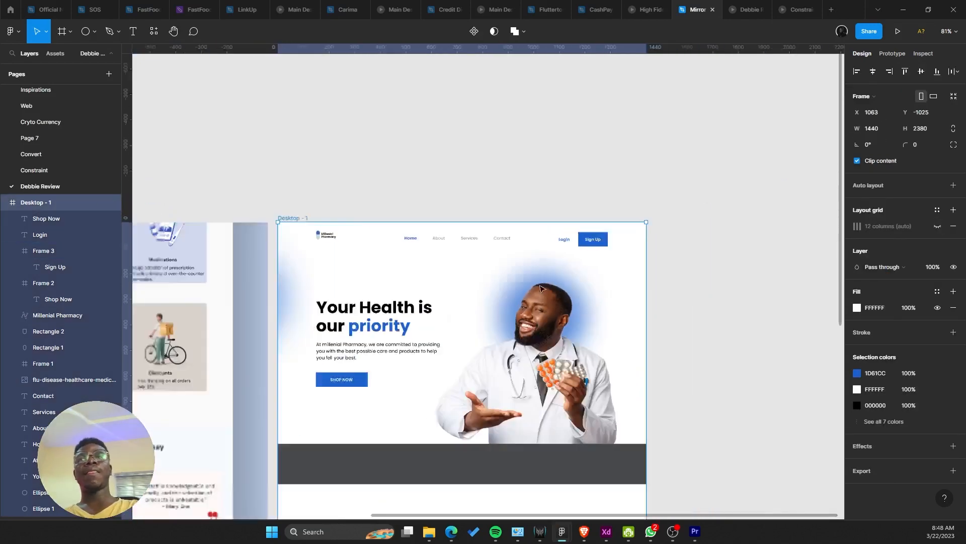
Step: Bring the whole Desktop - 1 frame and the reference mockups into view
scroll(450, 366, up, 1)
drag(456, 369, 663, 393)
scroll(543, 329, down, 2)
scroll(664, 393, down, 2)
scroll(543, 377, down, 2)
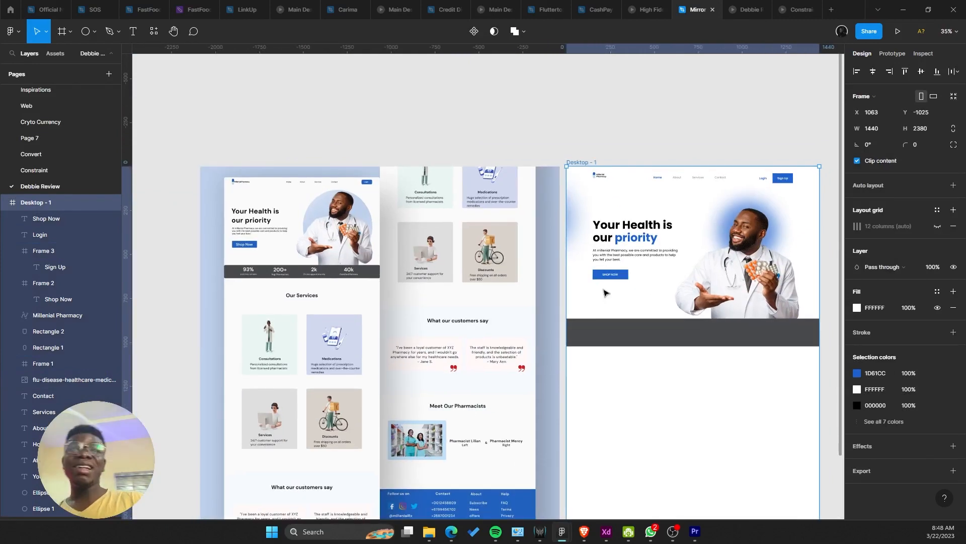
drag(587, 290, 541, 267)
scroll(406, 273, up, 2)
drag(435, 266, 461, 250)
scroll(462, 251, down, 1)
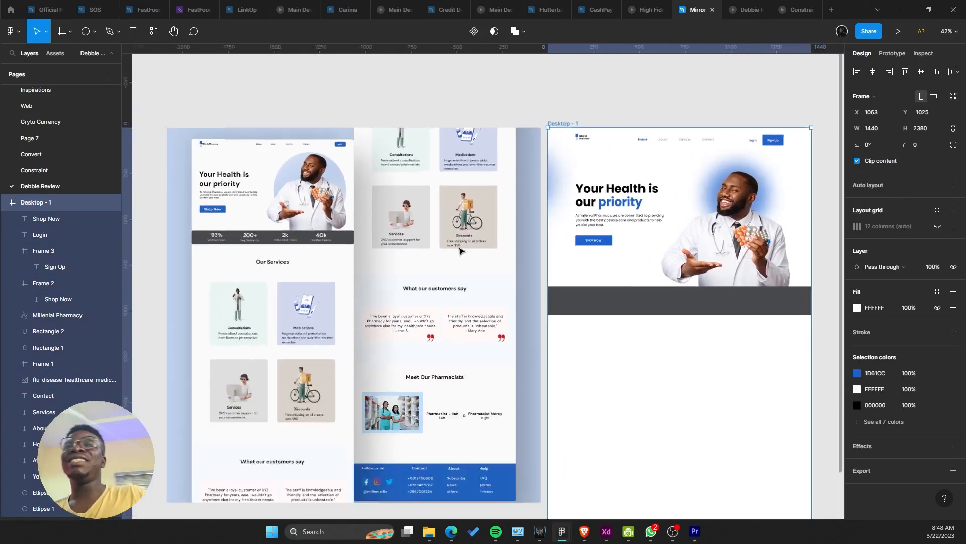
scroll(460, 250, down, 1)
drag(614, 215, 544, 302)
key(ctrl+z)
Step: Copy the hero heading below the dark bar as 'Our Service', auto width, centred on the page
click(473, 177)
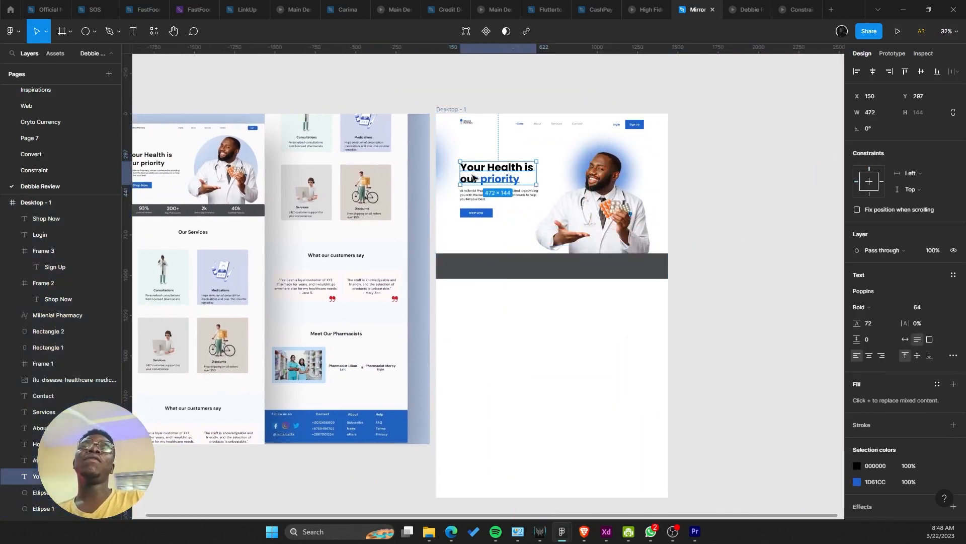
drag(473, 177, 542, 330)
double_click(542, 329)
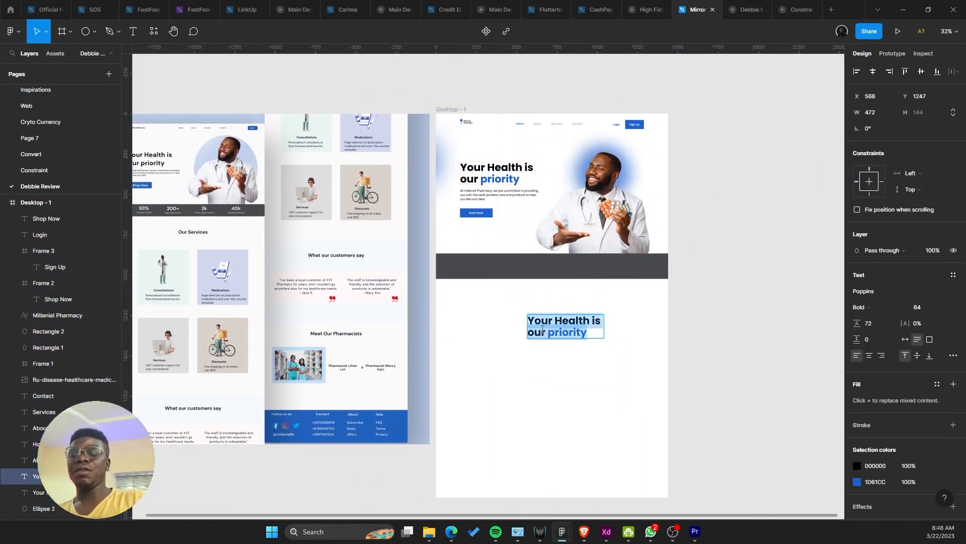
text(Our Service)
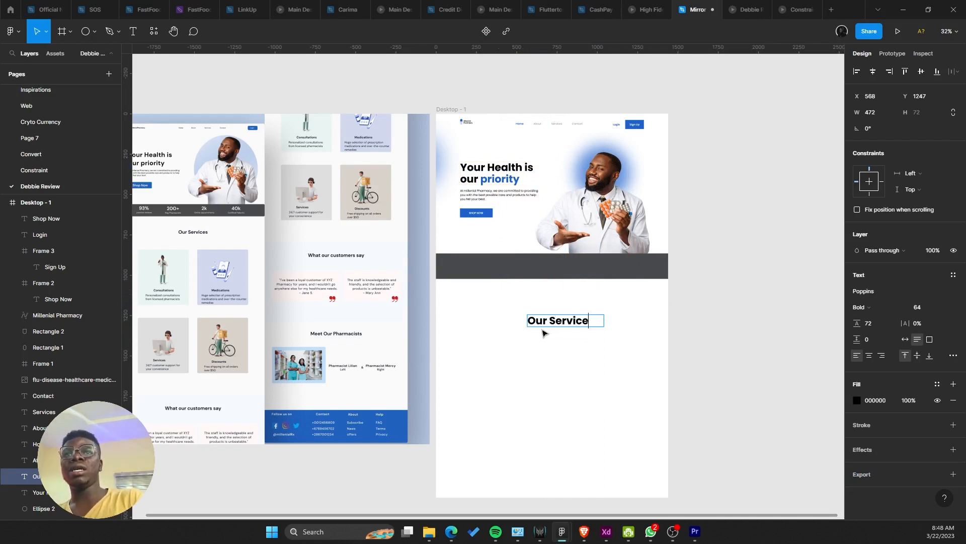
key(Escape)
click(906, 339)
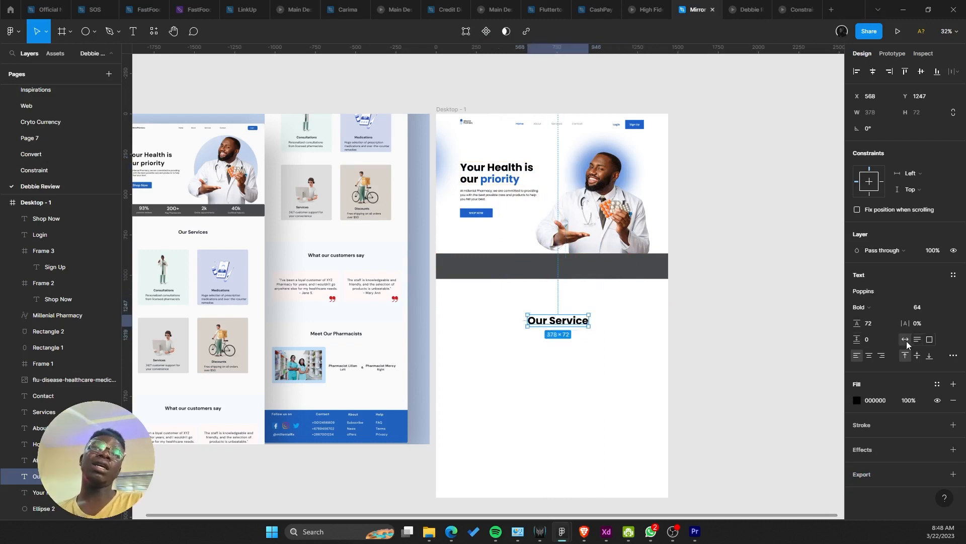
scroll(598, 322, up, 2)
click(870, 78)
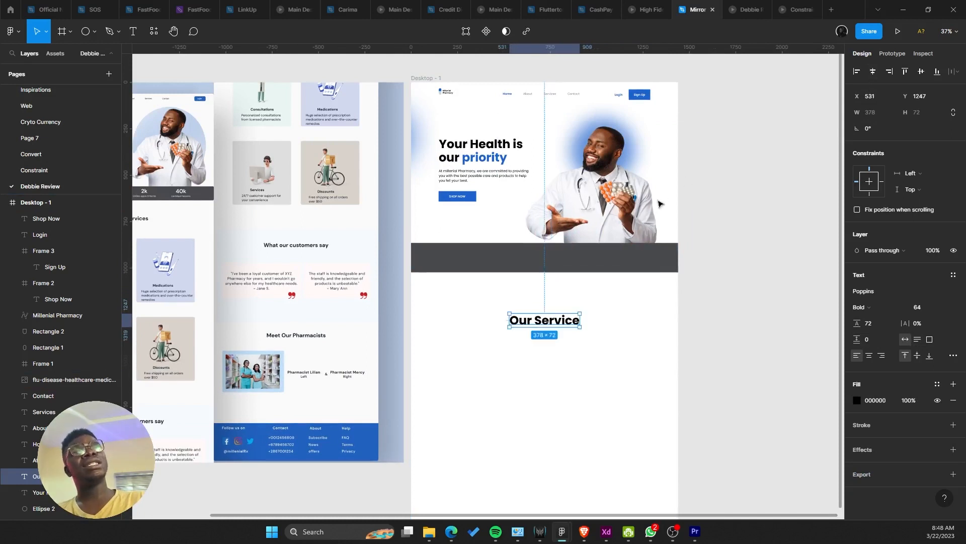
scroll(623, 276, down, 2)
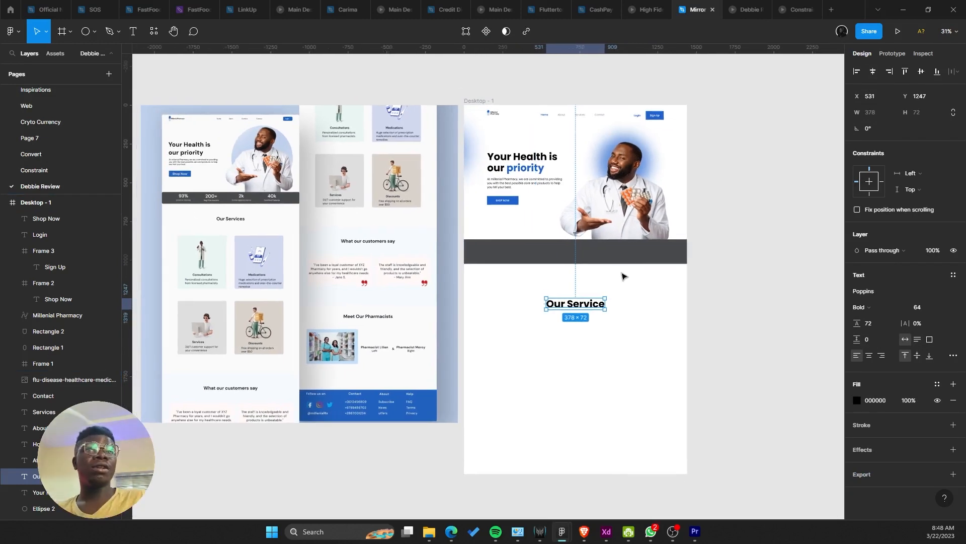
Step: Retype the heading as 'What you get from us' and narrow it to wrap onto two lines
double_click(576, 305)
scroll(576, 303, up, 1)
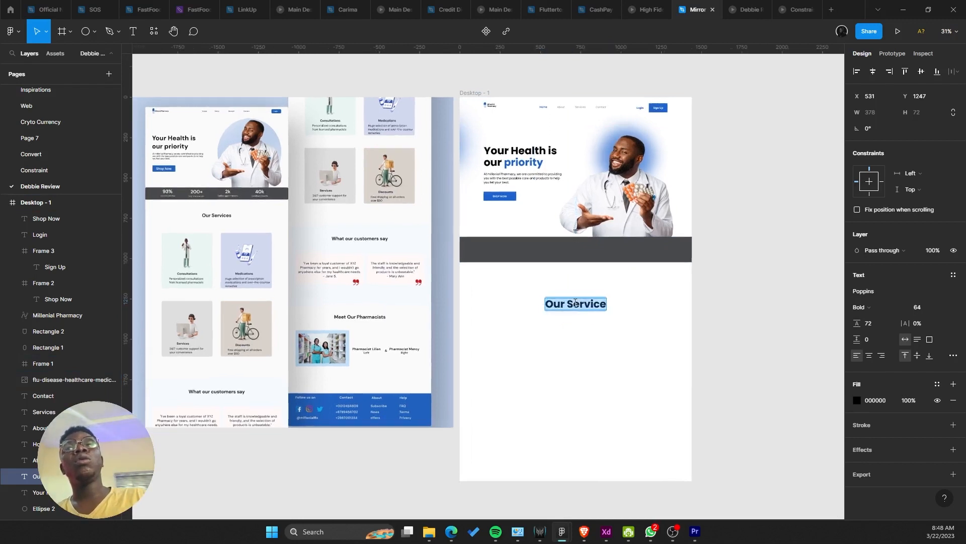
click(553, 328)
double_click(583, 302)
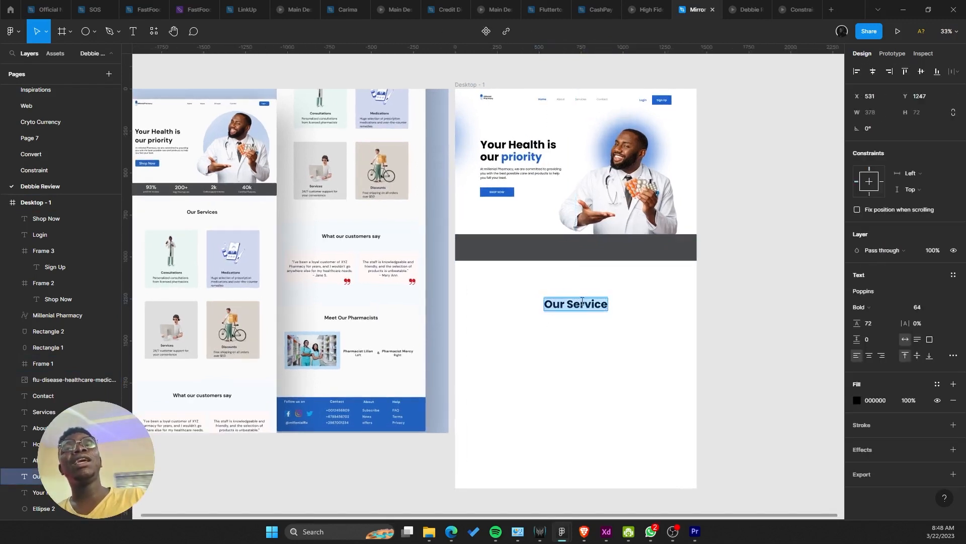
text(Wgh)
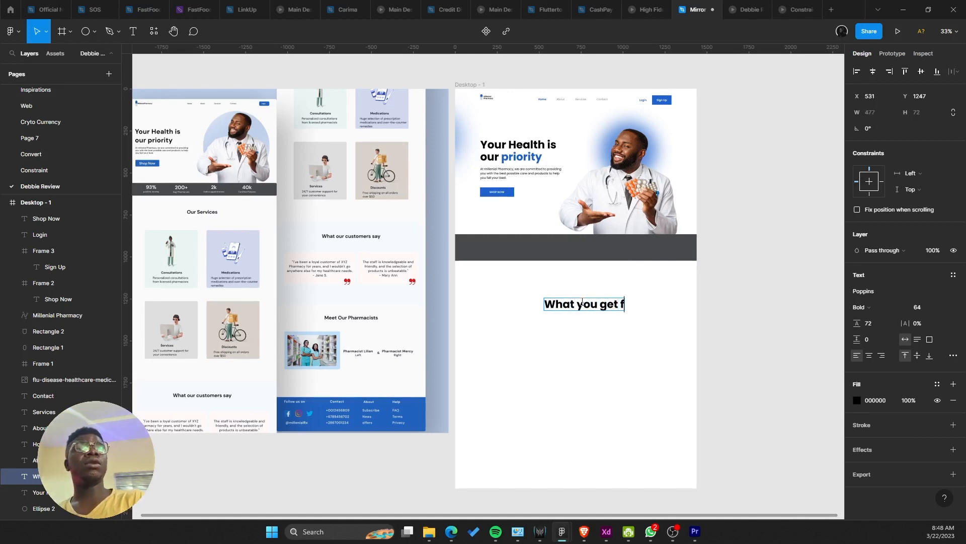
key(Escape)
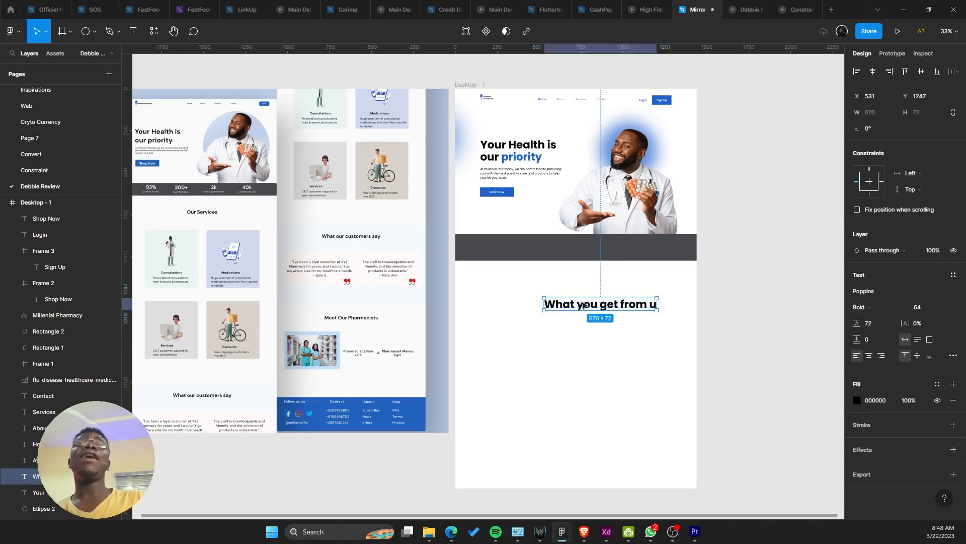
double_click(655, 304)
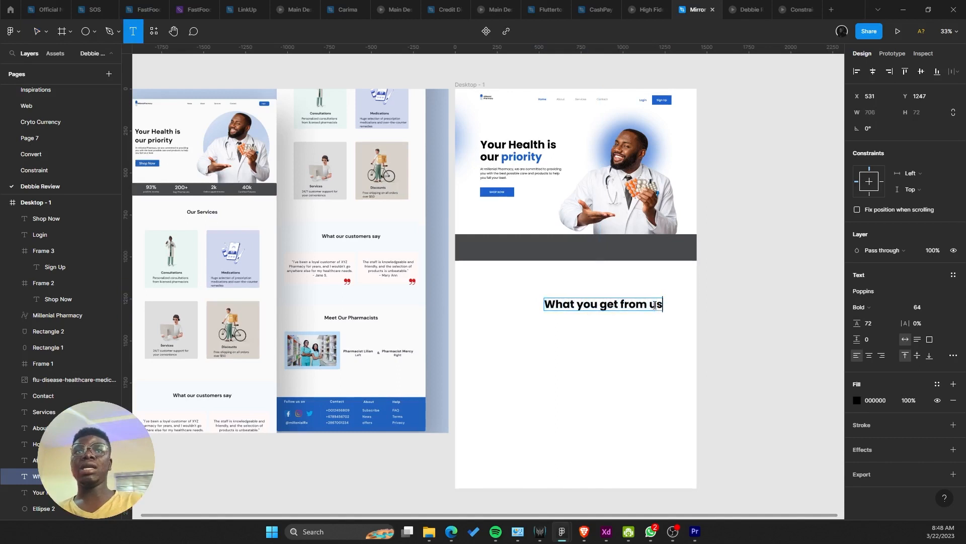
drag(663, 303, 622, 304)
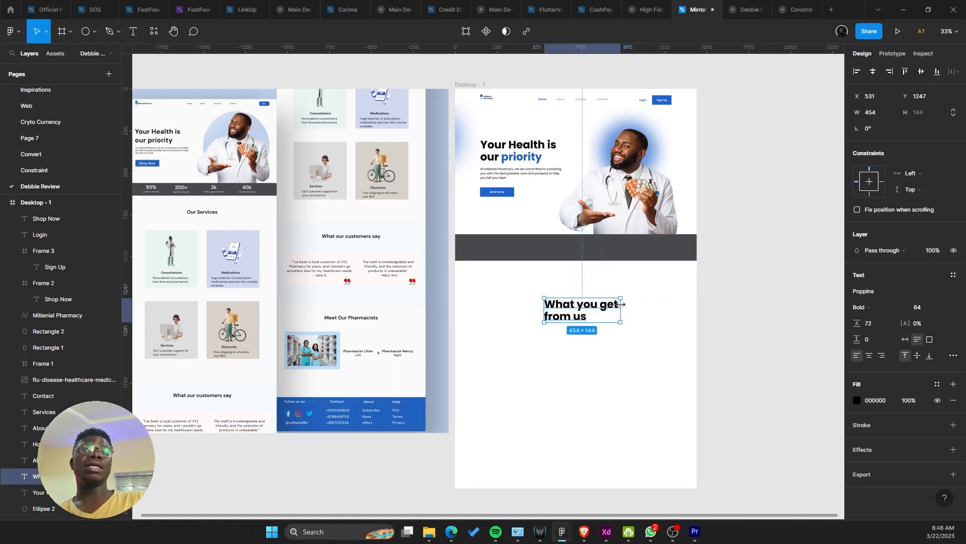
Step: Set the 'What you get from us' heading's text alignment to center
click(870, 356)
scroll(617, 321, up, 1)
key(ctrl+z)
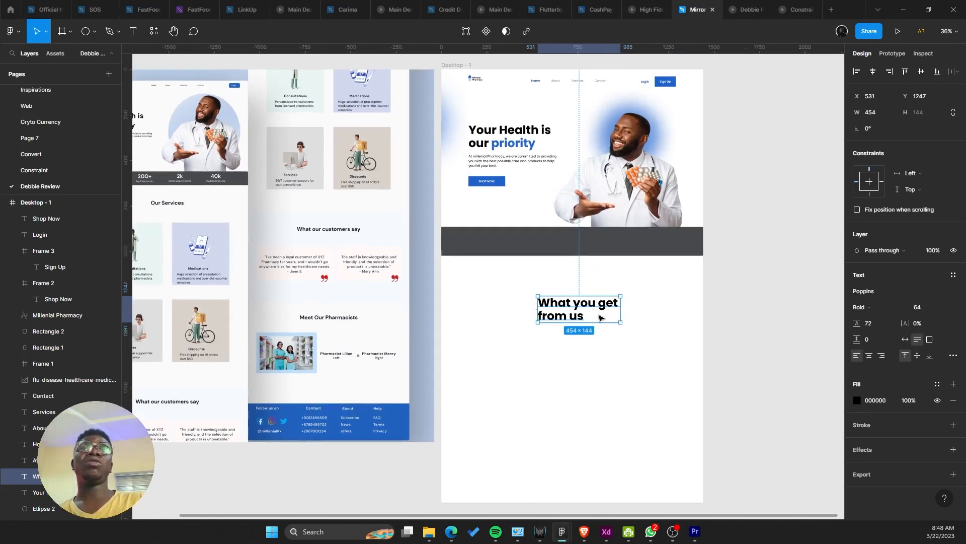
drag(599, 317, 635, 263)
key(ctrl+z)
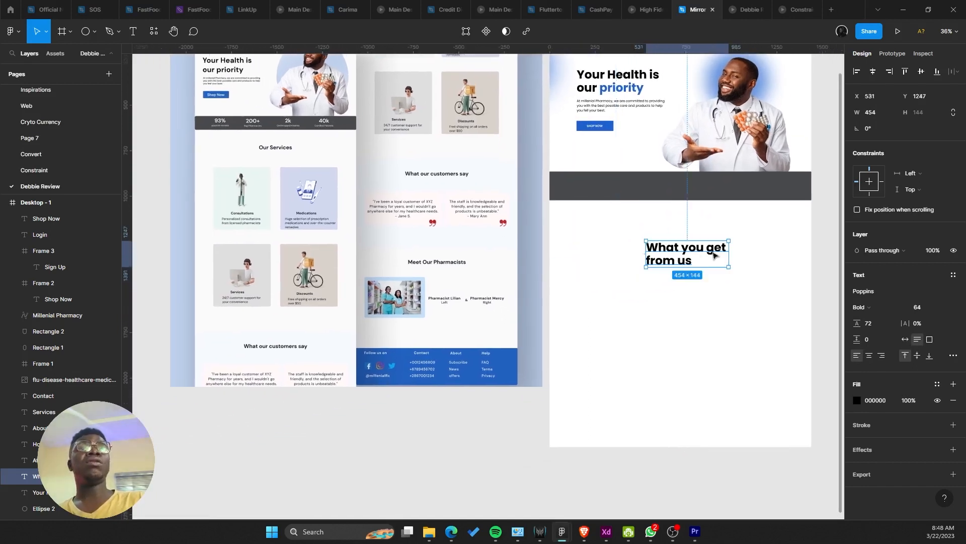
click(870, 355)
Step: Place a copy of the hero paragraph above the new heading
scroll(714, 283, up, 3)
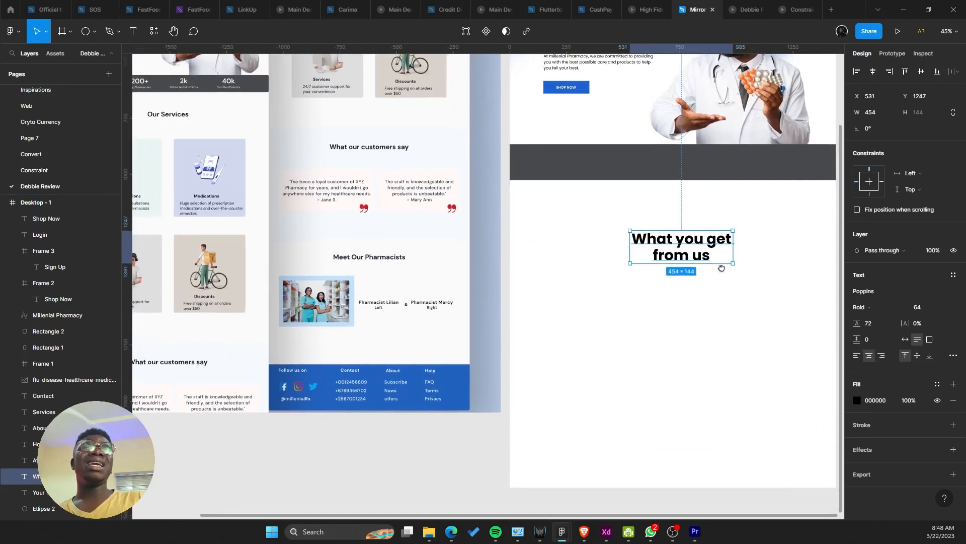
scroll(638, 293, down, 1)
scroll(625, 285, up, 2)
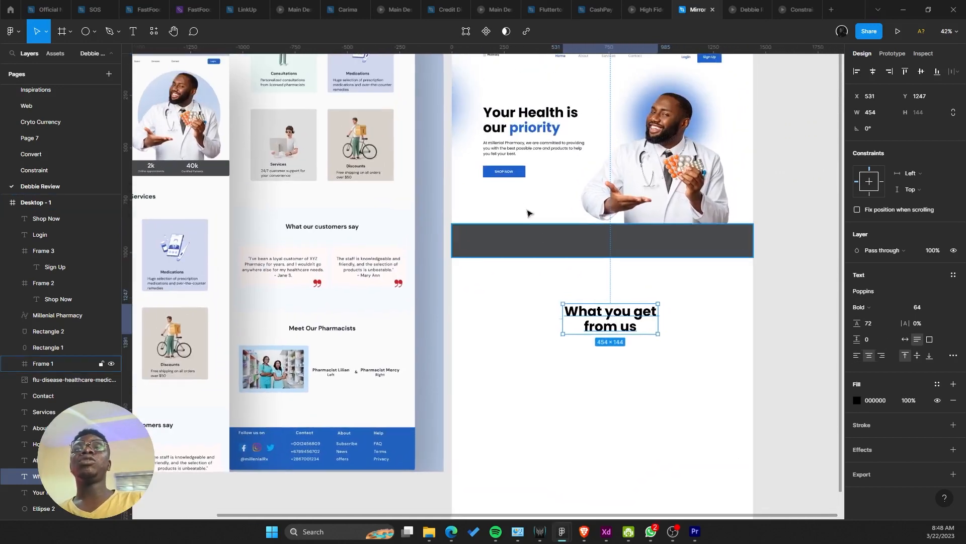
click(518, 152)
drag(517, 152, 609, 290)
scroll(609, 291, up, 3)
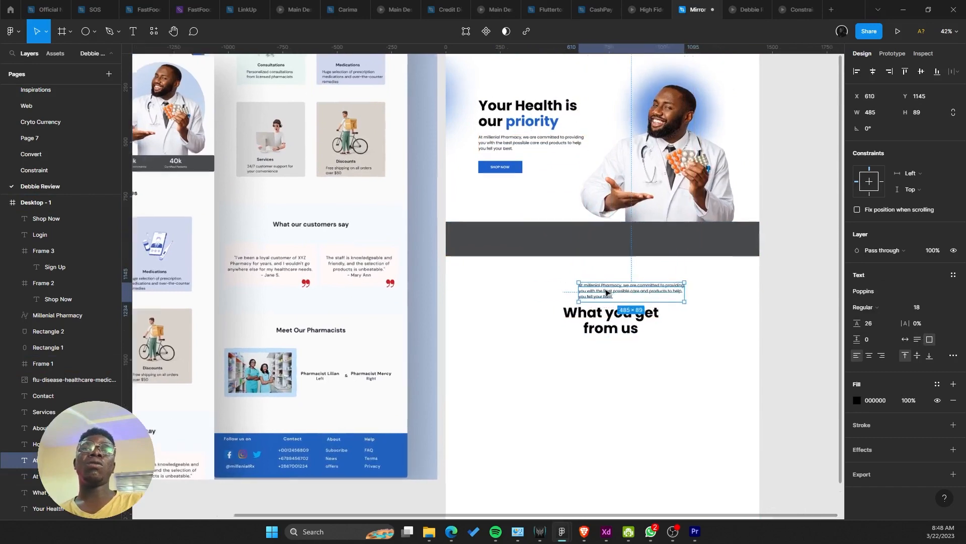
Step: Retype the copied paragraph as the 'Our Service' label and fit its box to the text
double_click(609, 290)
text(aOur)
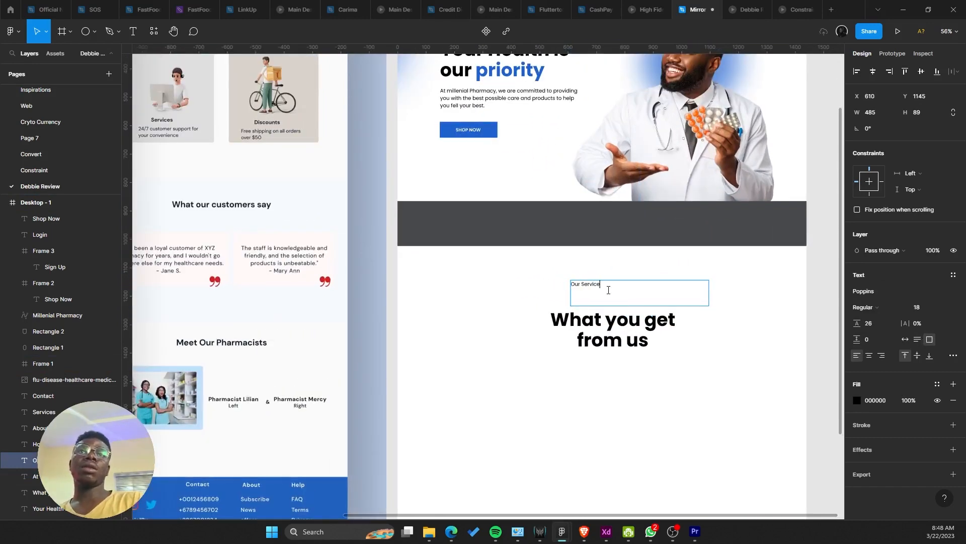
key(Escape)
click(906, 339)
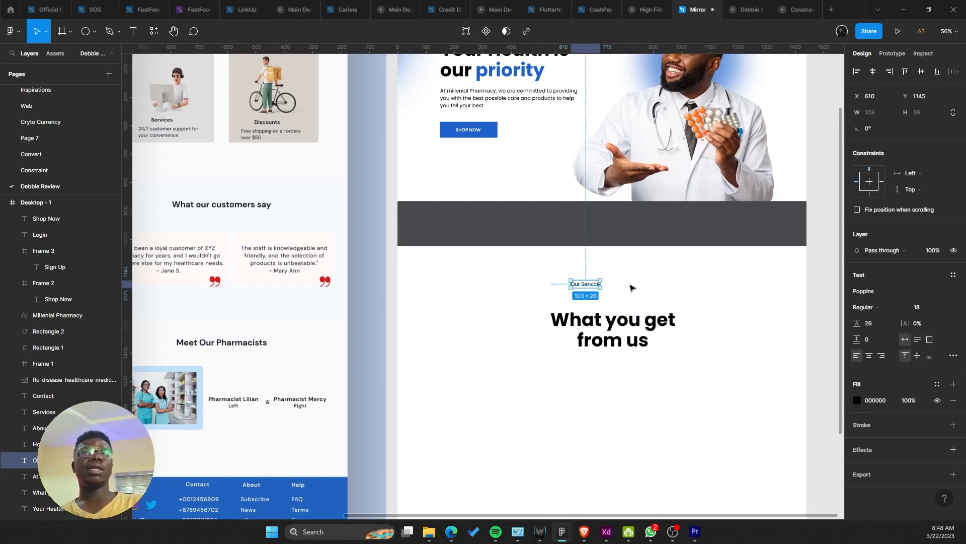
Step: Centre the 'Our Service' label over the 'What you get from us' heading and make it SemiBold
drag(595, 288, 622, 305)
drag(620, 304, 617, 303)
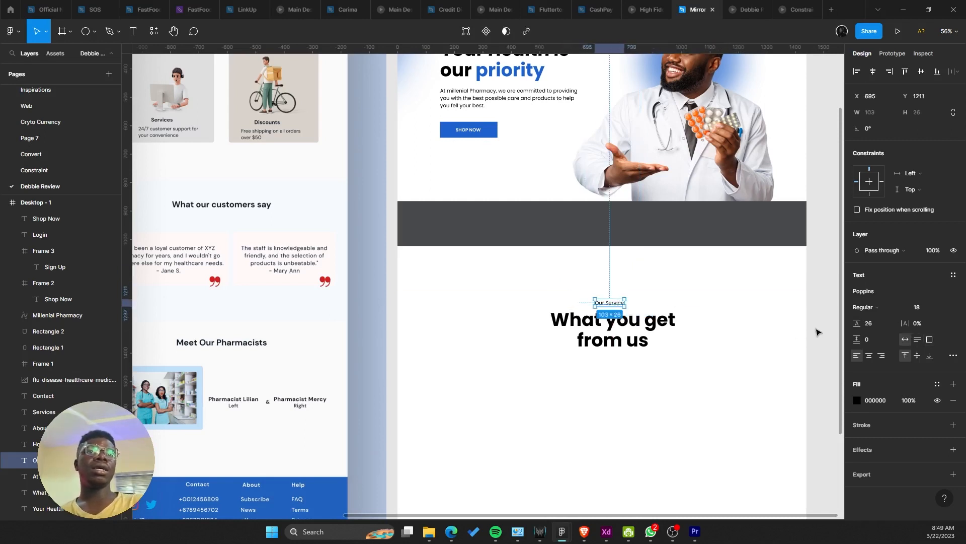
click(874, 309)
click(884, 320)
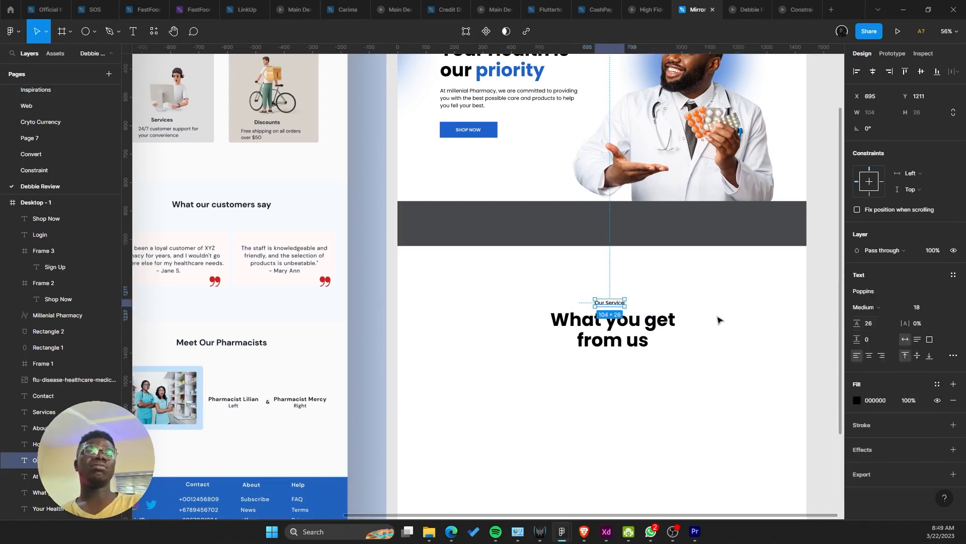
drag(715, 283, 545, 361)
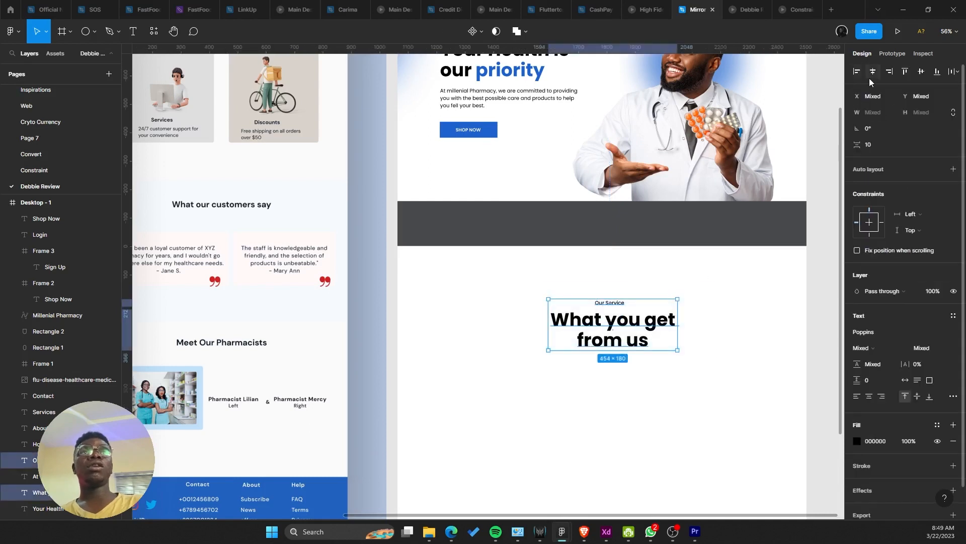
click(872, 71)
click(650, 266)
click(613, 302)
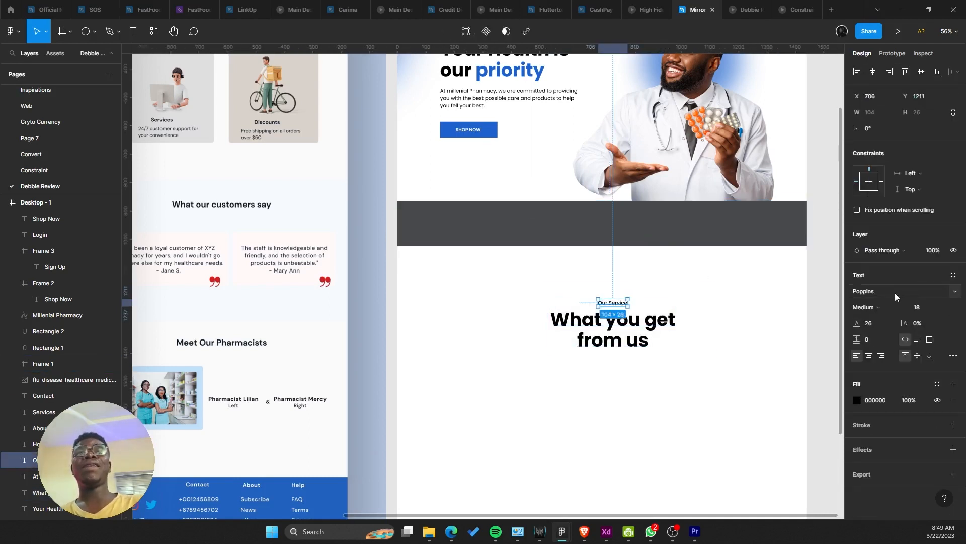
click(899, 304)
click(901, 304)
click(731, 304)
Step: Colour the 'Our Service' label with the Shop Now button's blue using the eyedropper
drag(715, 278, 569, 360)
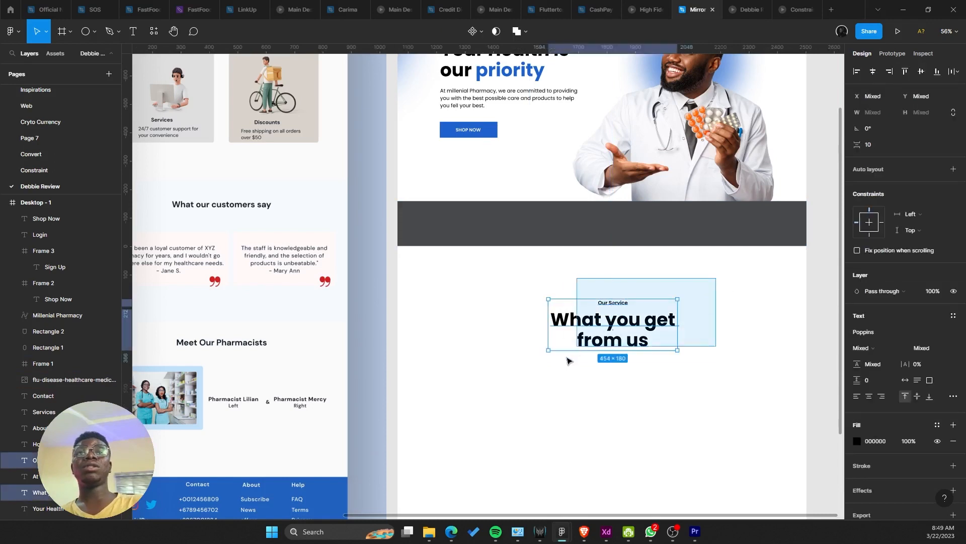
drag(624, 224, 620, 230)
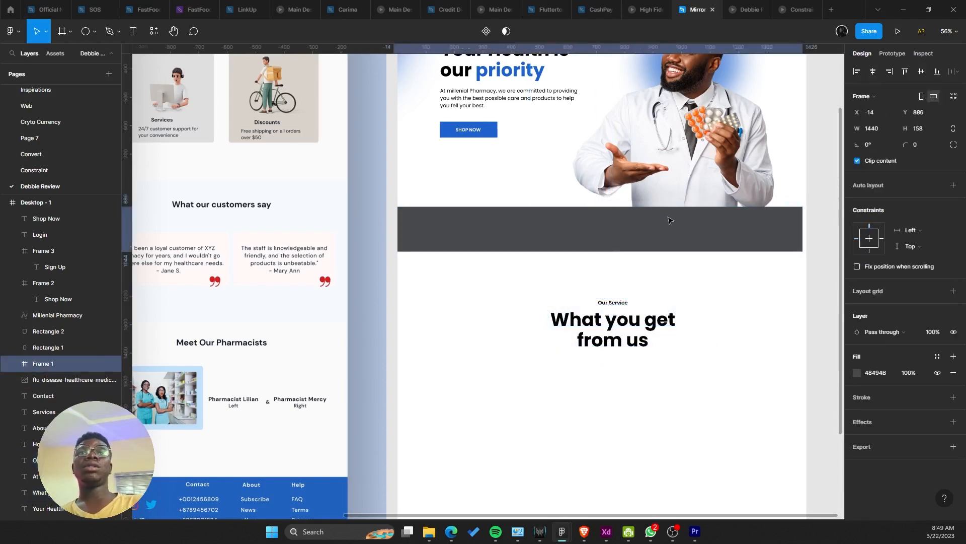
key(ctrl+z)
click(626, 303)
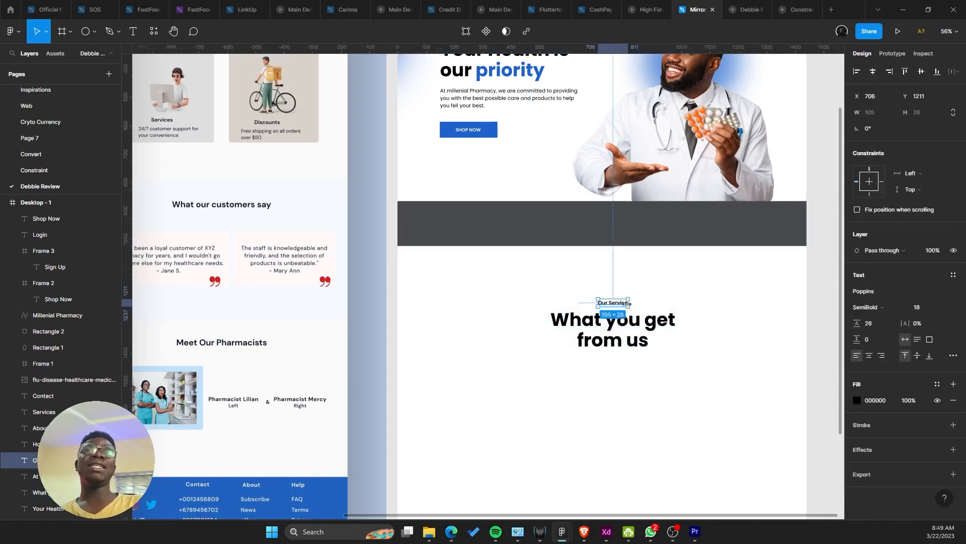
click(937, 383)
click(601, 305)
key(i)
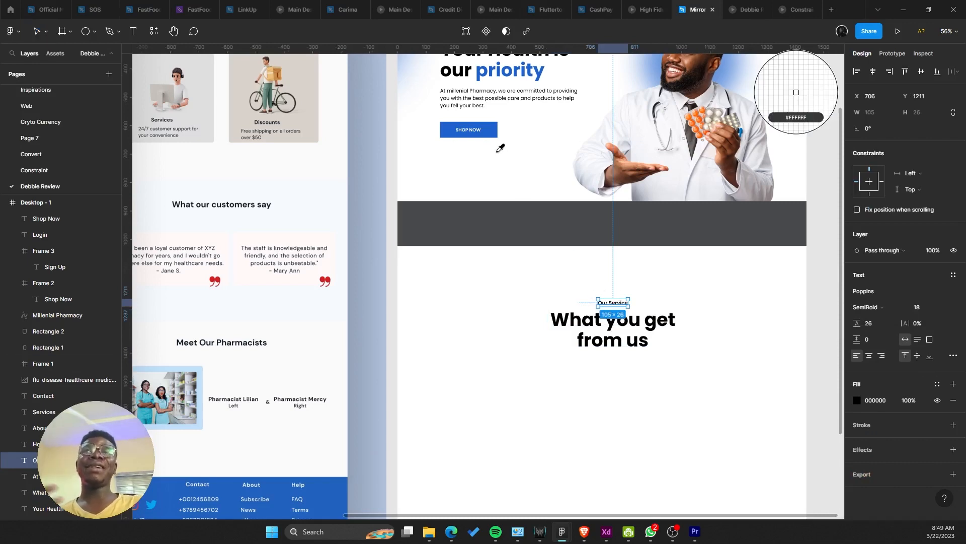
click(495, 124)
click(546, 292)
scroll(566, 332, down, 4)
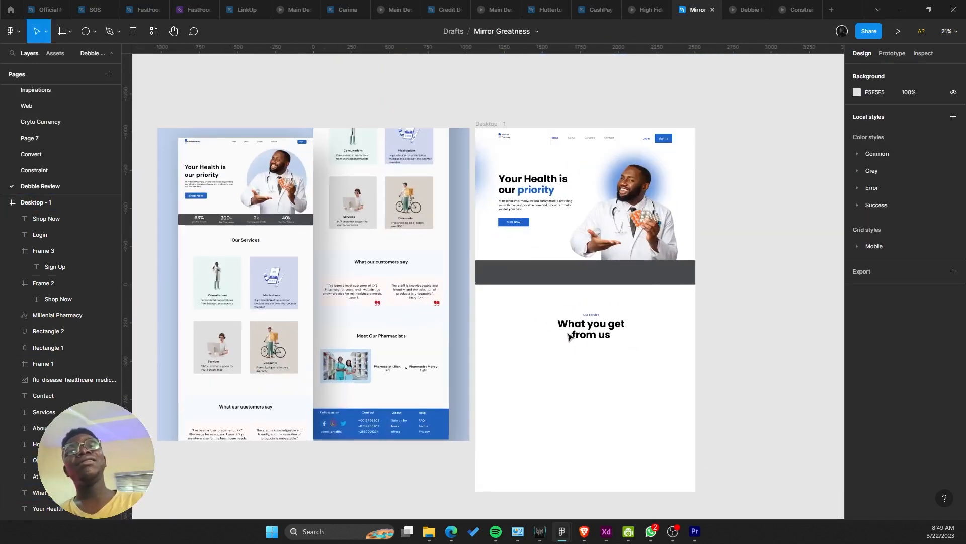
Step: Move the 'Our Service' label and heading pair into place together
scroll(567, 336, up, 2)
scroll(551, 317, down, 2)
scroll(545, 311, down, 1)
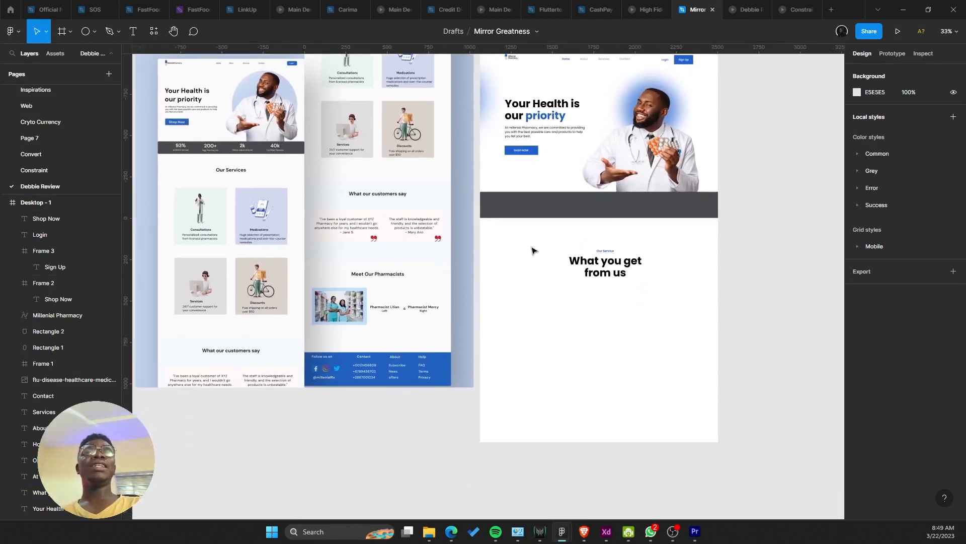
drag(533, 242, 653, 297)
drag(621, 261, 620, 262)
Step: Drag three vertical guides onto the reference mockup's content edges
scroll(603, 282, up, 1)
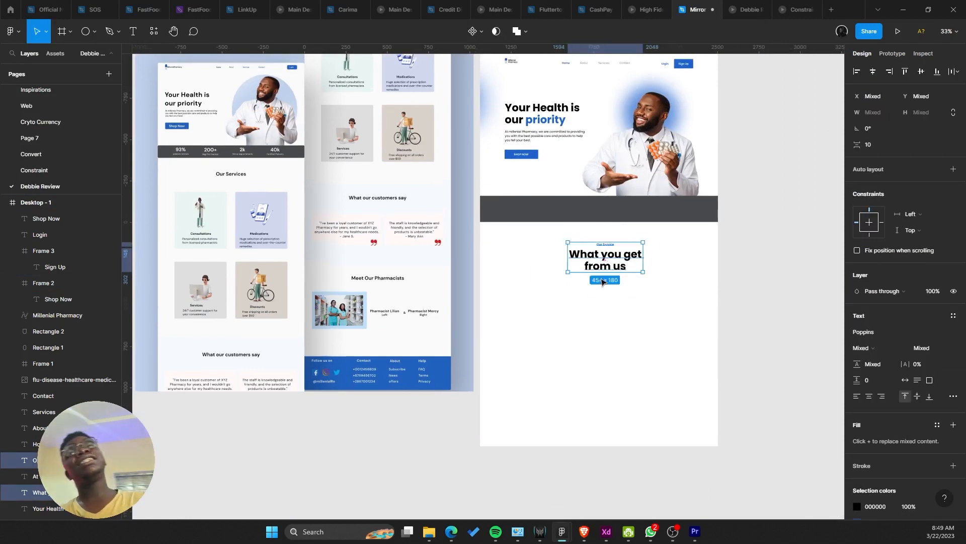
scroll(598, 283, down, 1)
scroll(596, 290, up, 1)
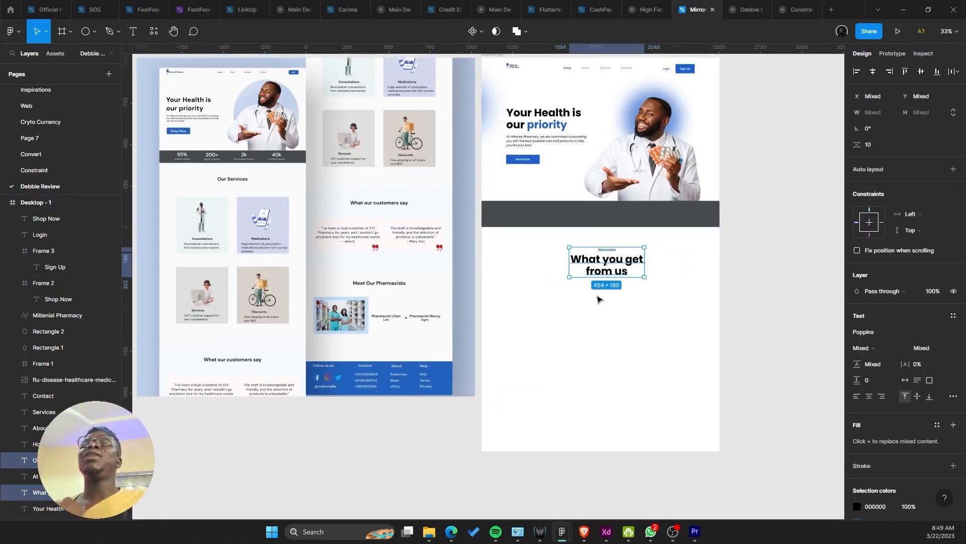
scroll(373, 317, left, 4)
scroll(372, 317, up, 4)
scroll(394, 314, up, 6)
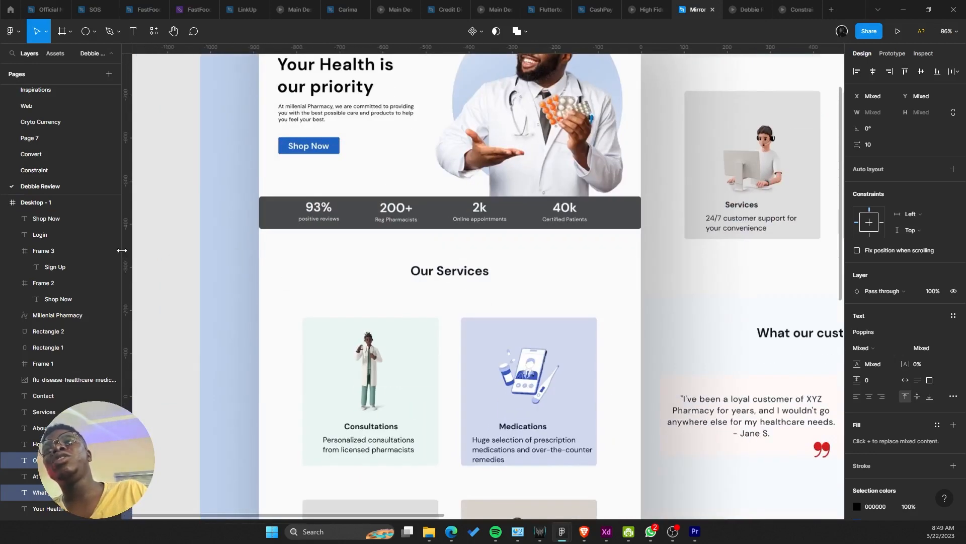
drag(138, 253, 278, 229)
click(154, 252)
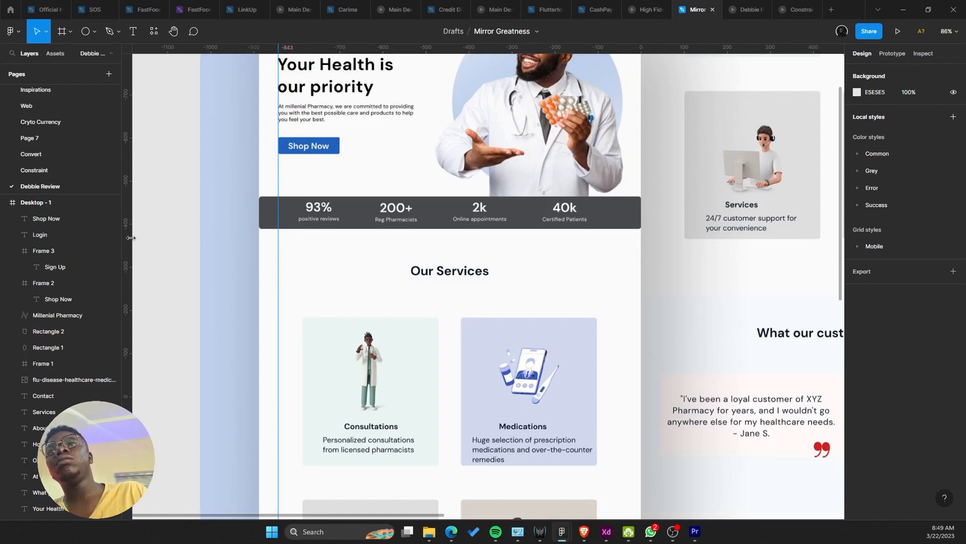
drag(130, 238, 298, 244)
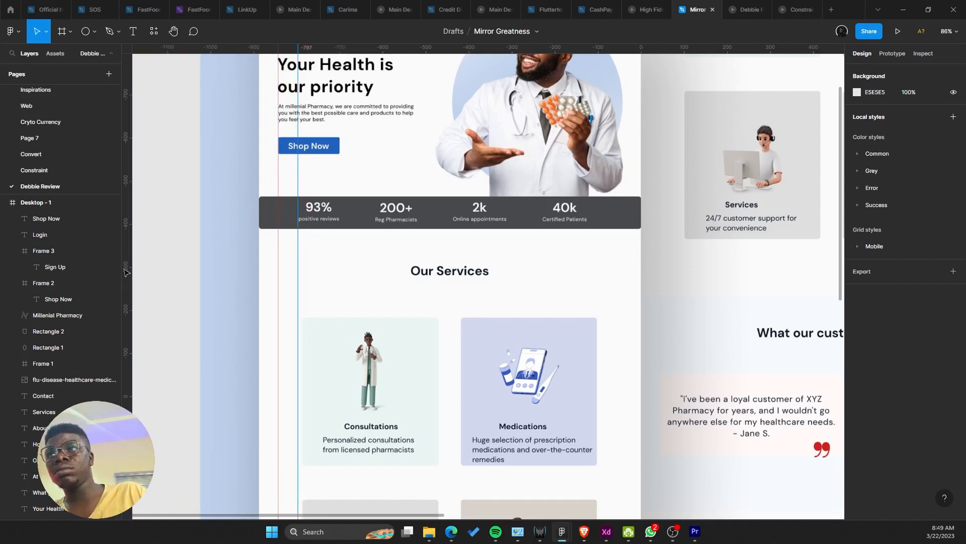
drag(127, 272, 627, 256)
Step: Undo the extra vertical guide and adjust the guide changes with undo/redo
scroll(626, 257, up, 4)
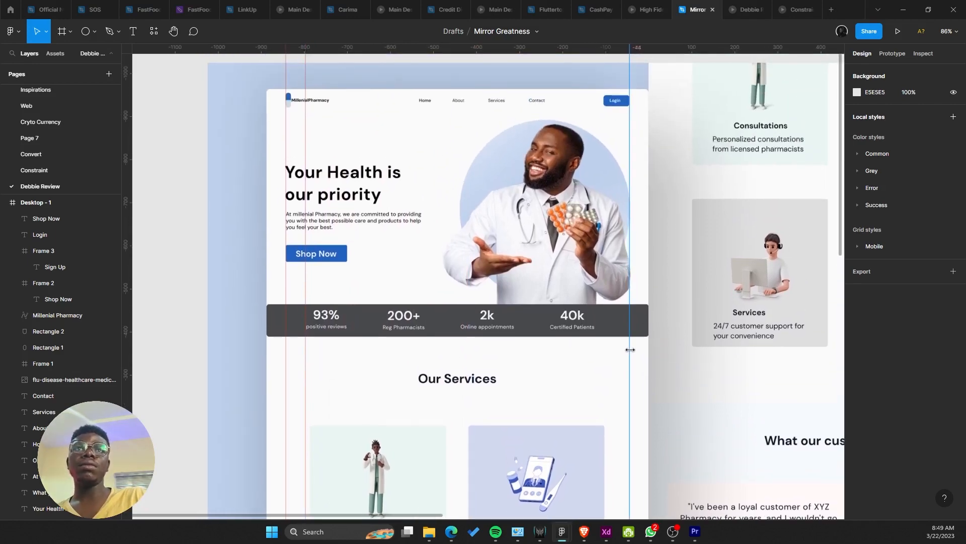
scroll(630, 350, up, 5)
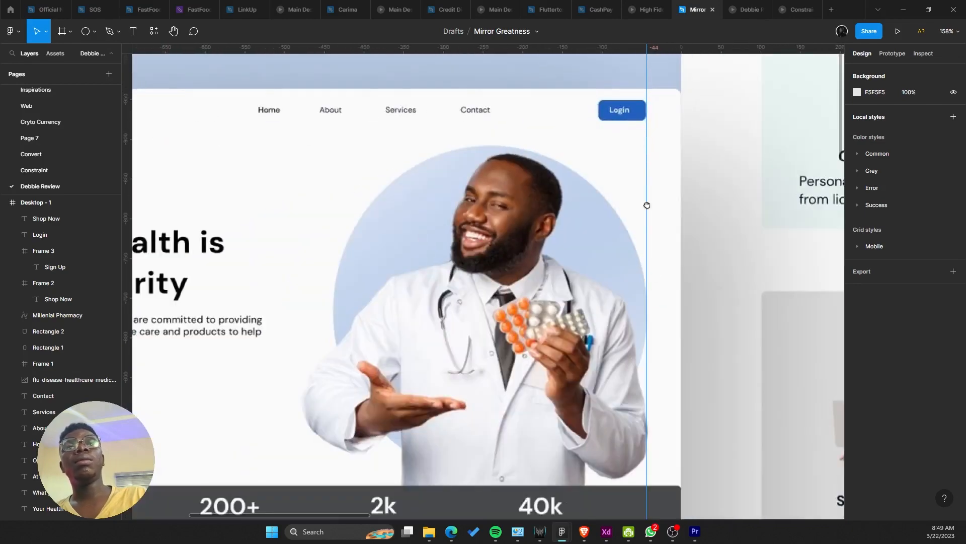
scroll(647, 205, down, 10)
scroll(387, 277, down, 5)
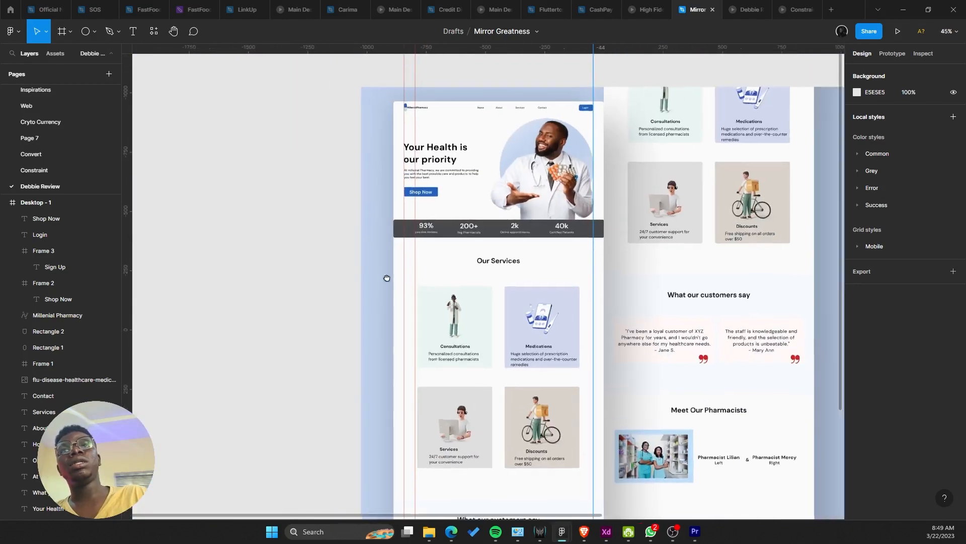
scroll(387, 278, right, 3)
scroll(352, 287, down, 3)
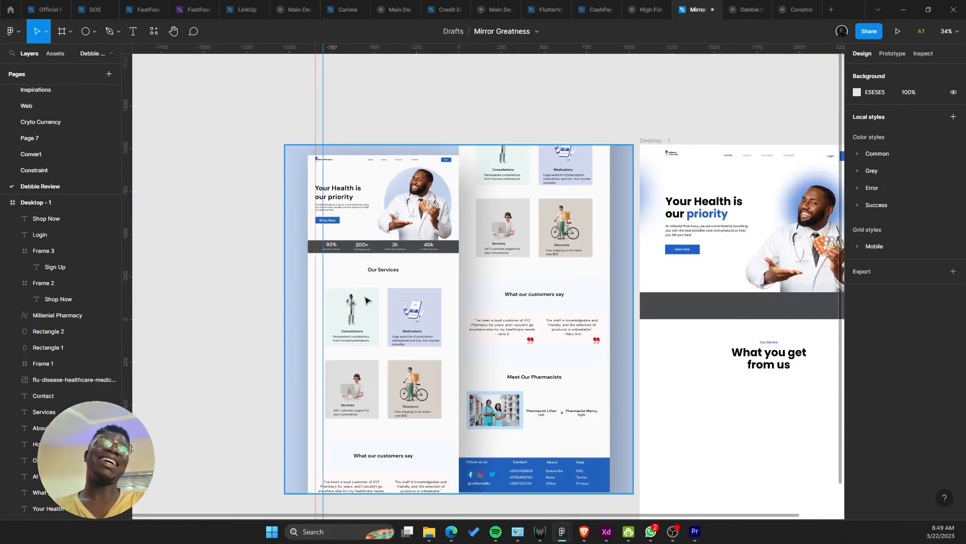
key(ctrl+z)
key(ctrl+z)
scroll(473, 309, up, 1)
scroll(419, 239, right, 3)
scroll(419, 239, down, 2)
key(ctrl+shift+z)
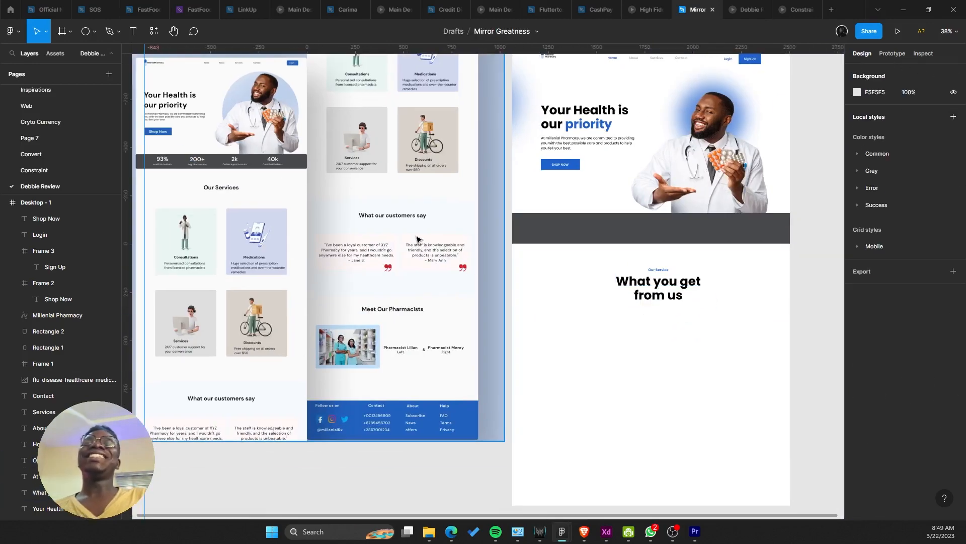
scroll(453, 262, down, 1)
scroll(483, 300, down, 3)
scroll(453, 259, up, 2)
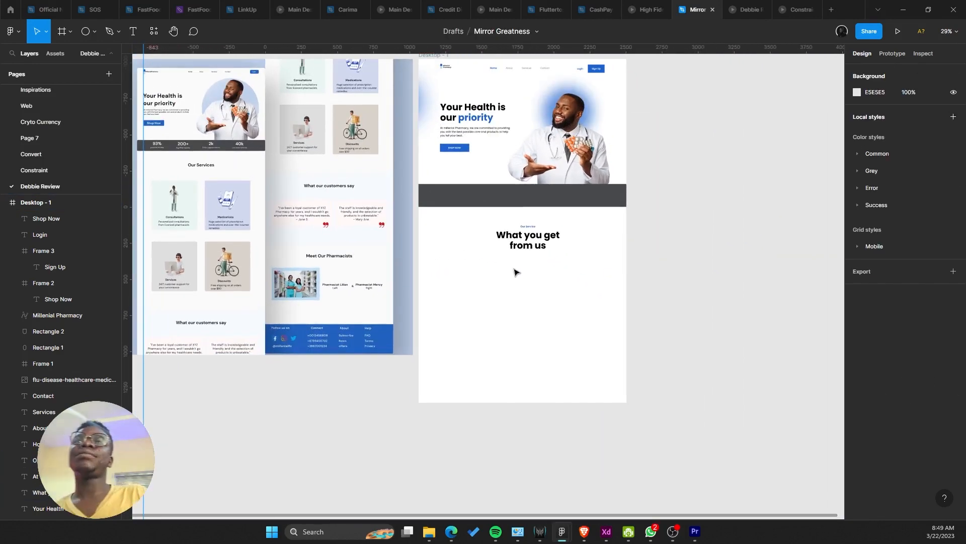
Step: Show the 12-column layout grid on the Desktop - 1 frame
drag(514, 270, 552, 257)
right_click(552, 257)
click(501, 266)
click(938, 226)
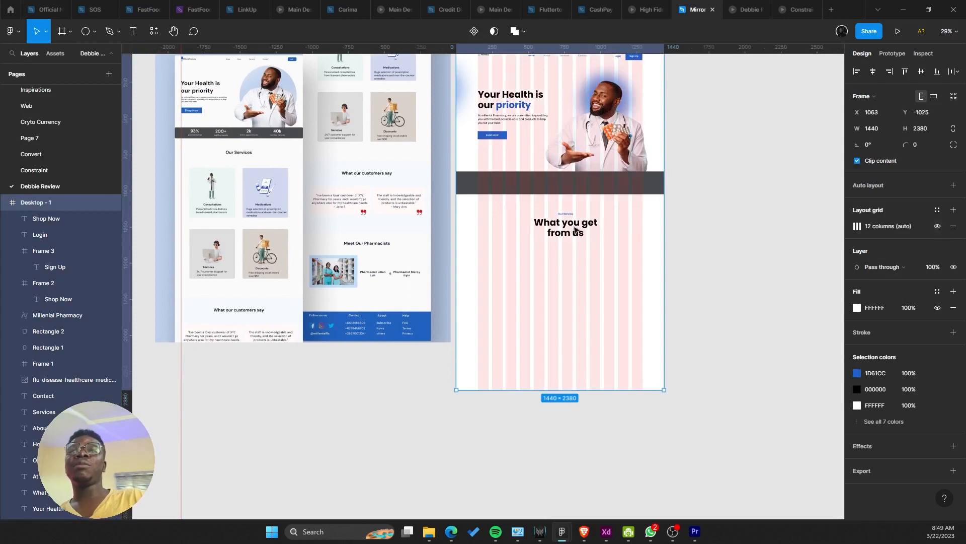
Step: Draw a card frame below the heading and fill it with the mockup's pale card colour
click(63, 32)
mouse_move(491, 274)
mouse_down()
mouse_move(563, 360)
mouse_move(523, 334)
mouse_up()
scroll(538, 344, up, 1)
scroll(386, 338, up, 2)
key(i)
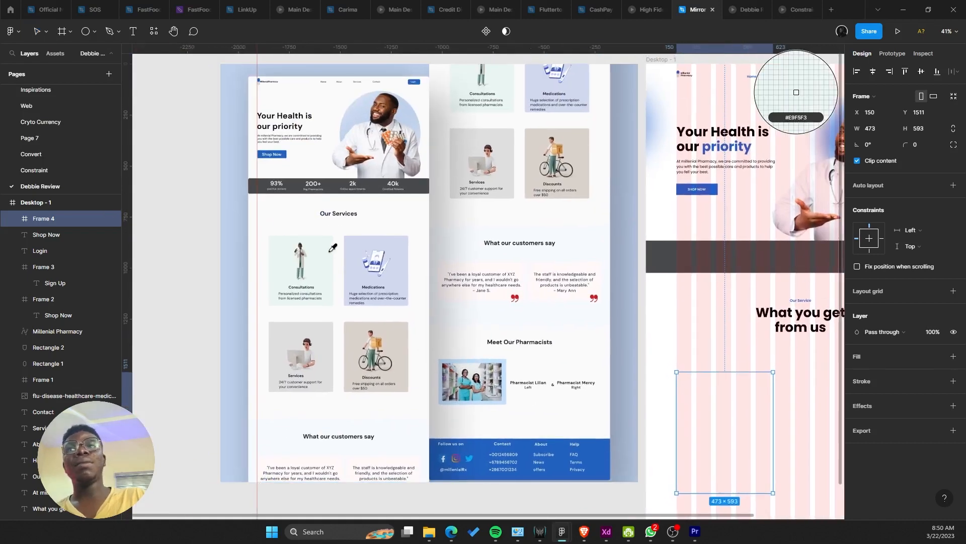
click(324, 251)
scroll(505, 282, right, 3)
scroll(505, 282, down, 1)
Step: Give Desktop - 1 the mockup's FAFAFA background colour with the eyedropper
click(640, 268)
click(726, 322)
right_click(723, 322)
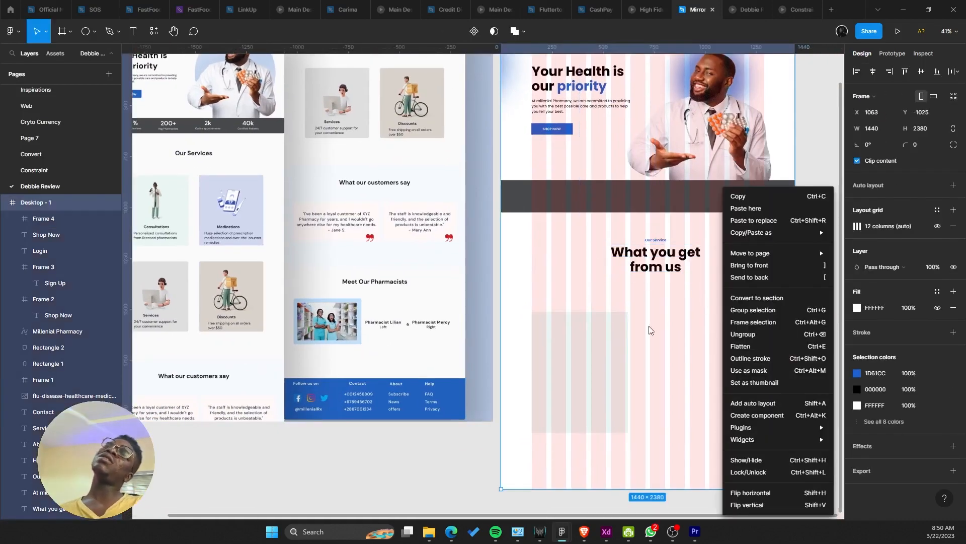
click(595, 300)
drag(622, 323, 706, 380)
scroll(613, 372, down, 2)
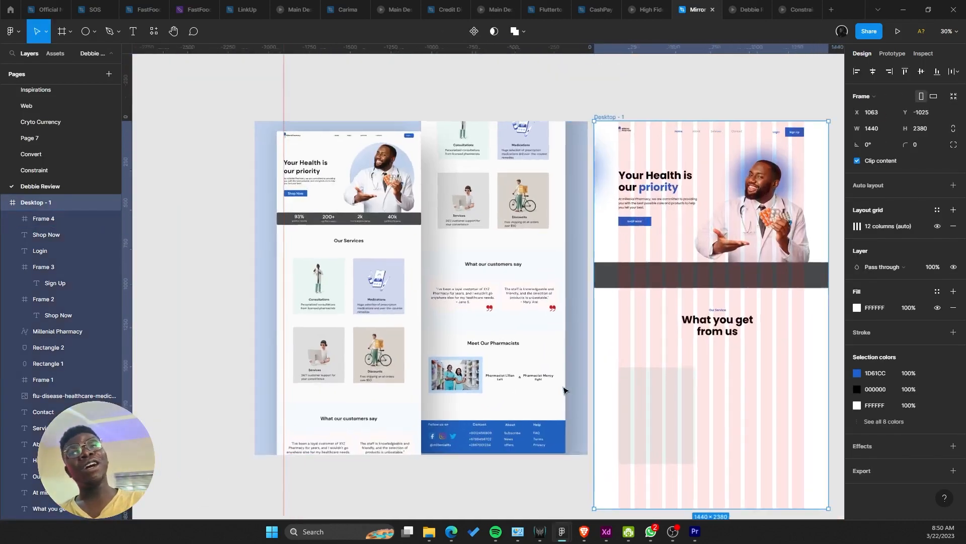
scroll(492, 359, right, 2)
key(i)
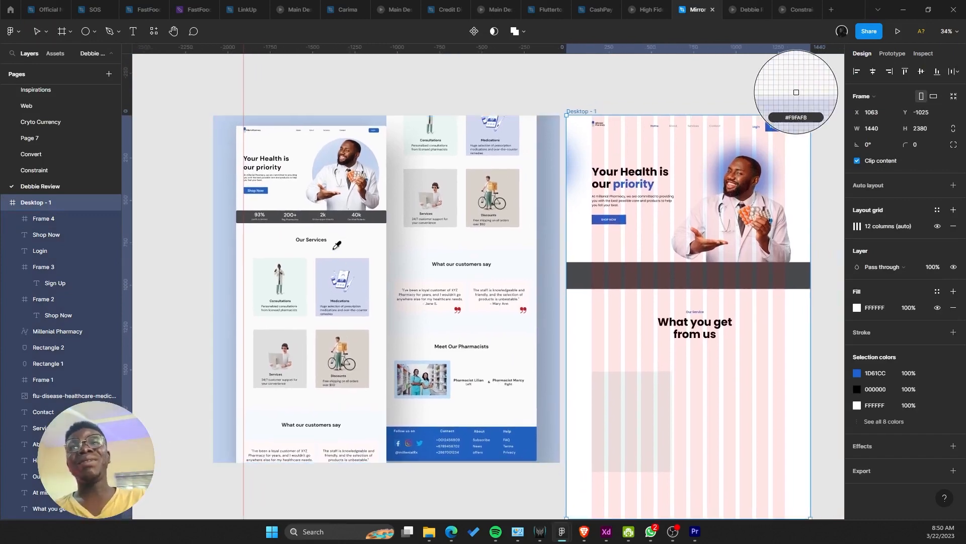
click(377, 246)
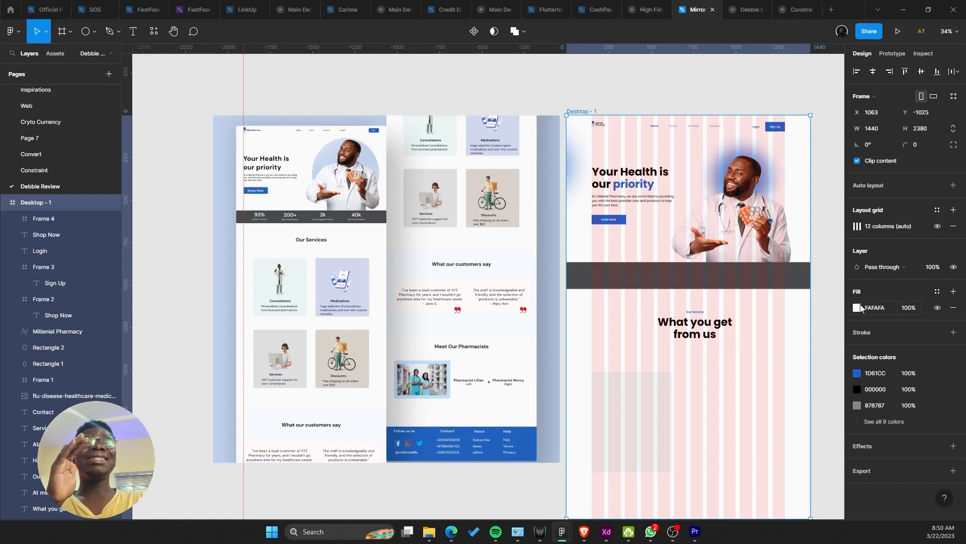
click(859, 308)
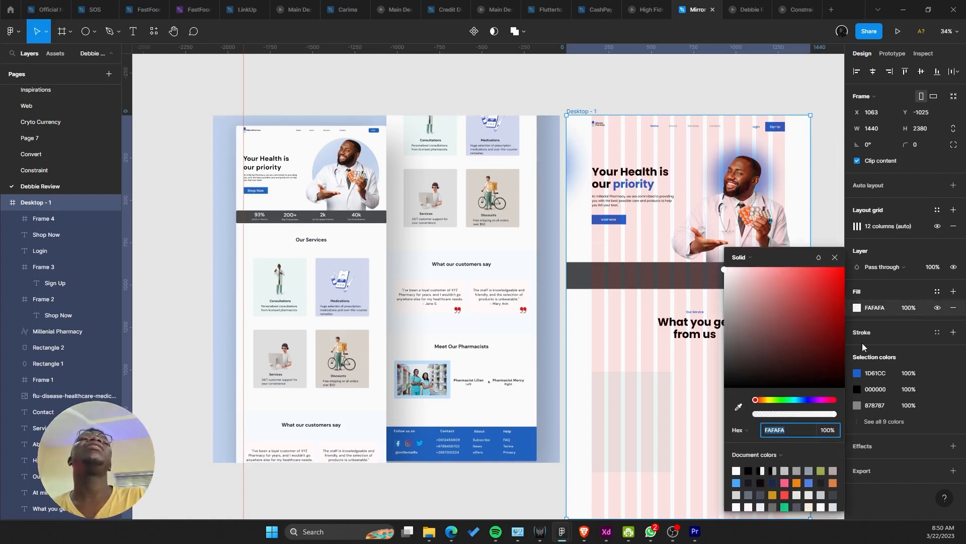
Step: Enter hex fff to make the Desktop - 1 fill pure white FFFFFF
text(fff)
key(Return)
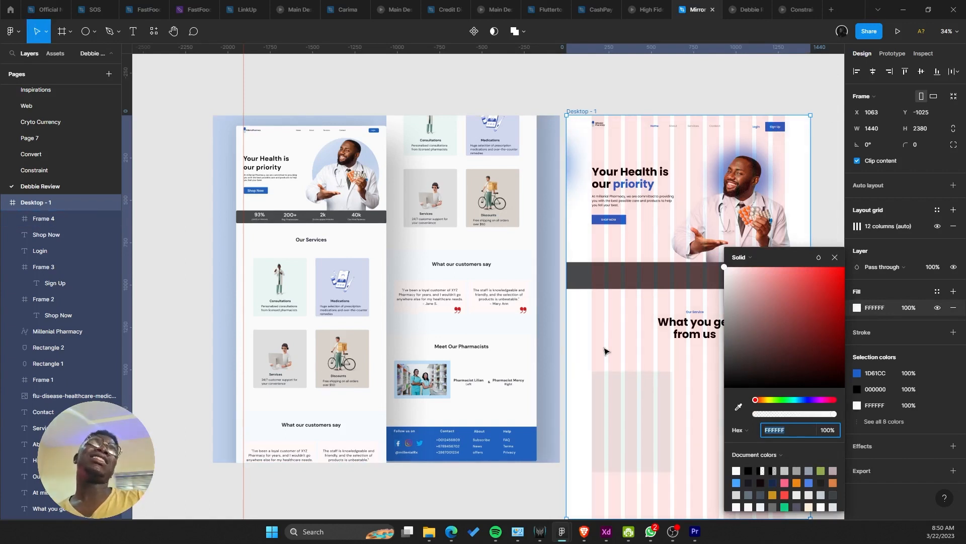
drag(604, 348, 528, 311)
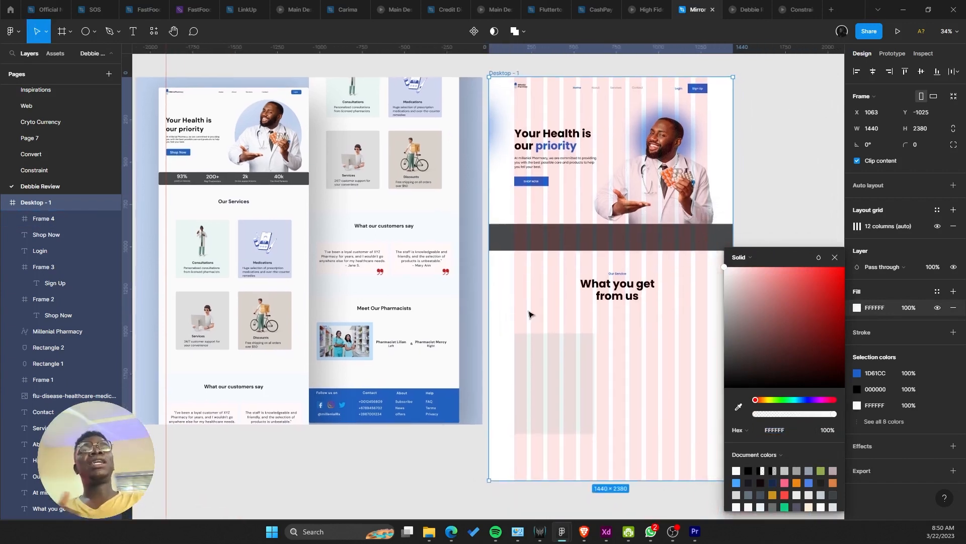
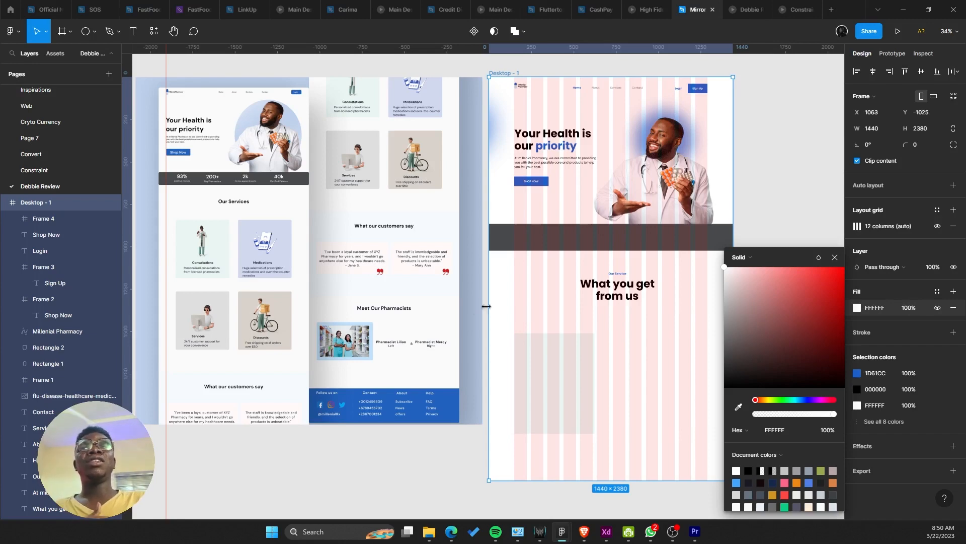
Step: Dismiss the fill colour picker and scroll around the mockup image to inspect its testimonial cards
click(435, 291)
scroll(417, 292, up, 6)
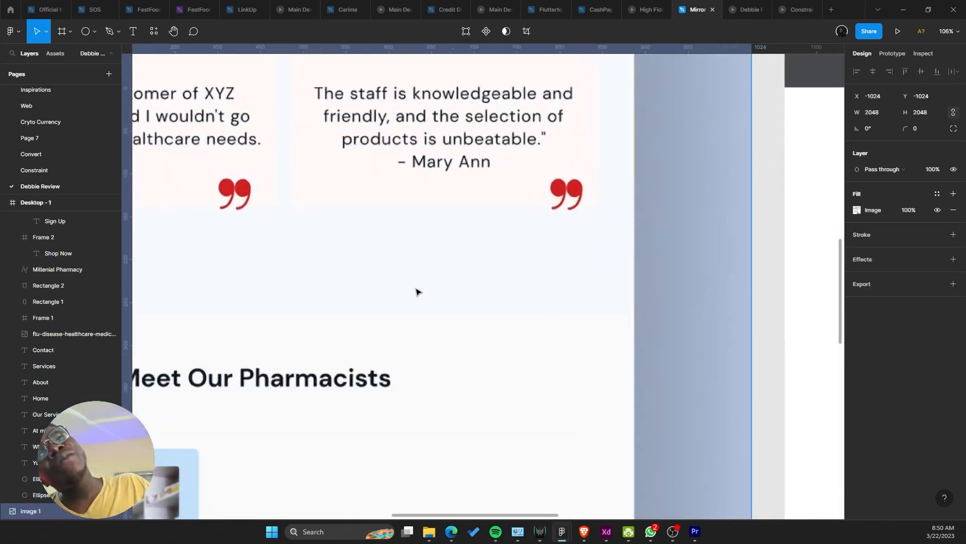
scroll(416, 291, down, 5)
scroll(430, 292, up, 3)
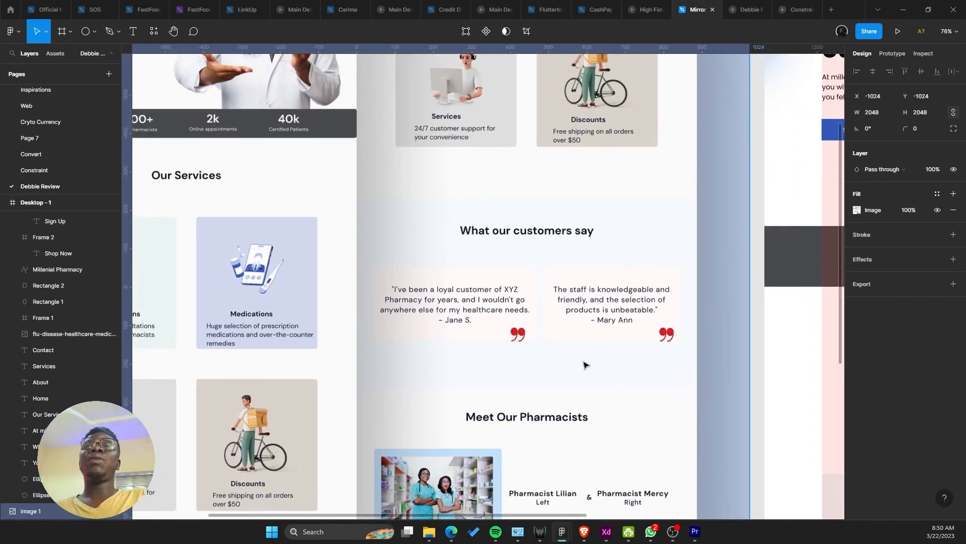
scroll(585, 363, down, 4)
scroll(574, 360, up, 7)
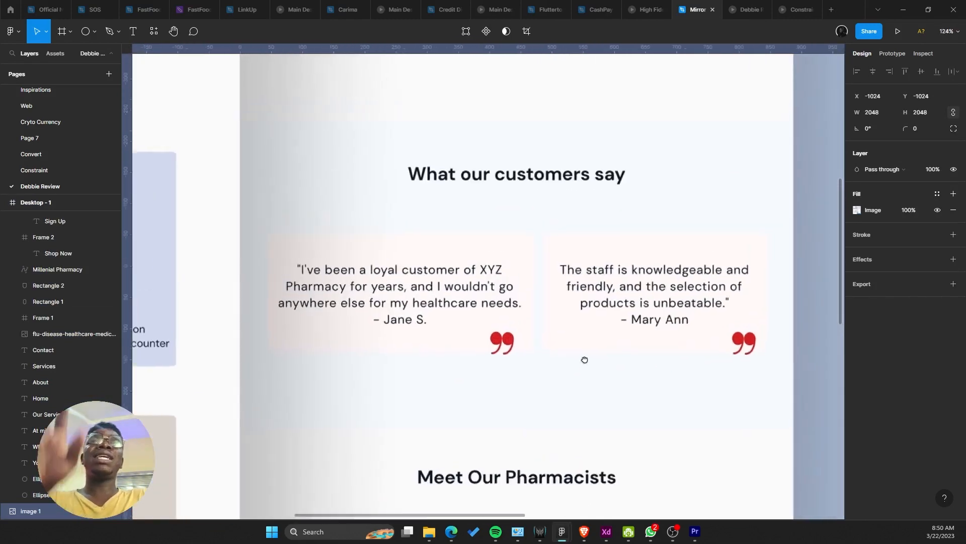
scroll(585, 359, right, 3)
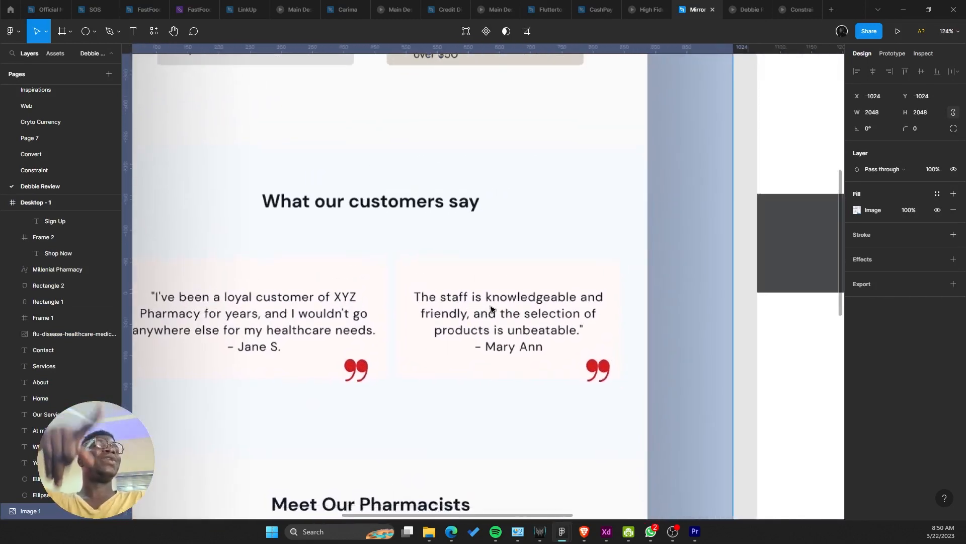
scroll(491, 308, up, 1)
scroll(491, 309, down, 4)
scroll(448, 273, up, 3)
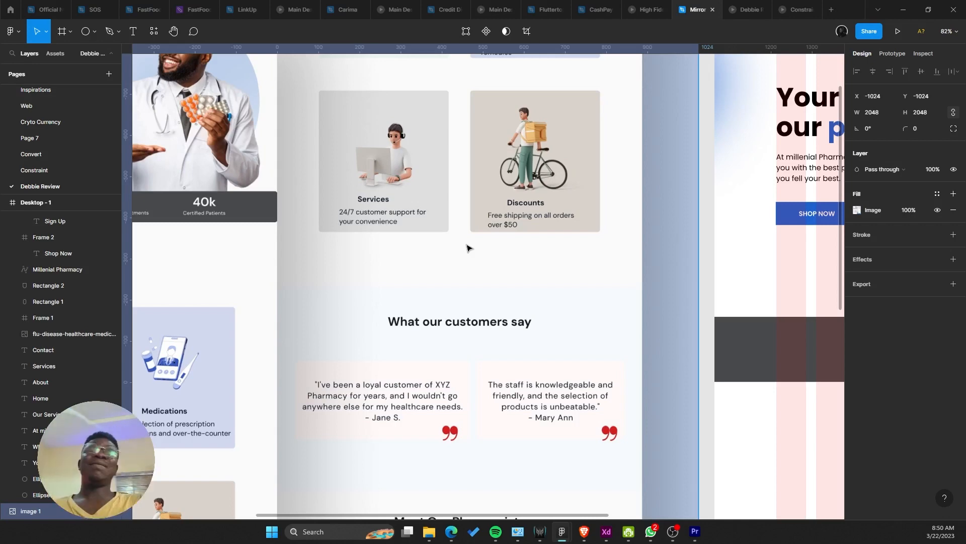
scroll(467, 248, down, 6)
scroll(647, 257, up, 4)
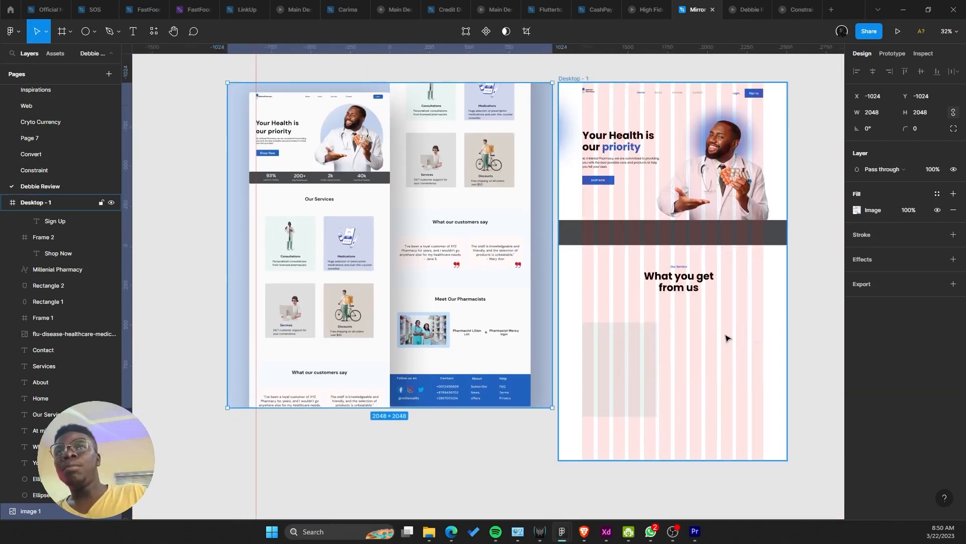
scroll(728, 338, up, 1)
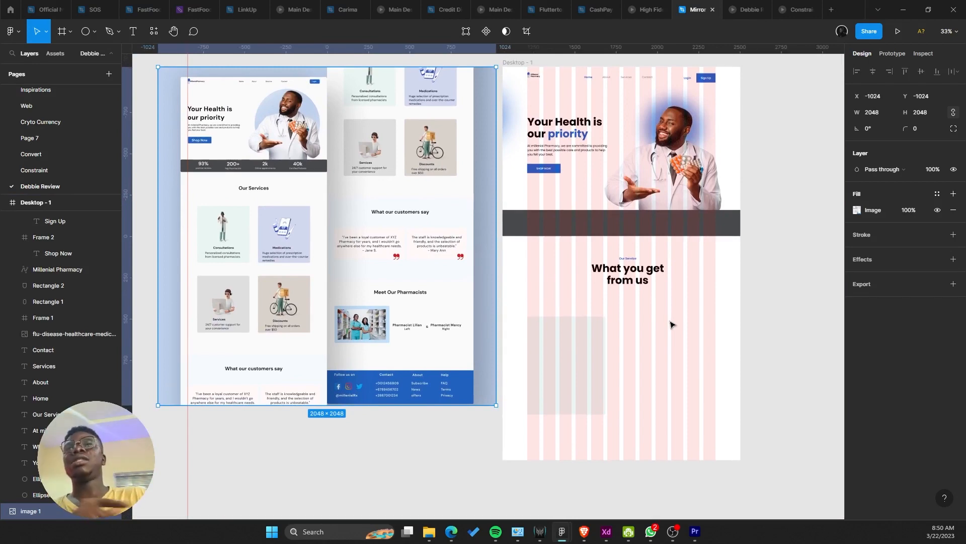
Step: Select the grey card placeholder under 'What you get from us' and drag its width
mouse_move(673, 325)
mouse_down()
mouse_move(639, 320)
mouse_move(675, 319)
mouse_up()
scroll(642, 322, up, 3)
drag(468, 346, 438, 339)
click(520, 341)
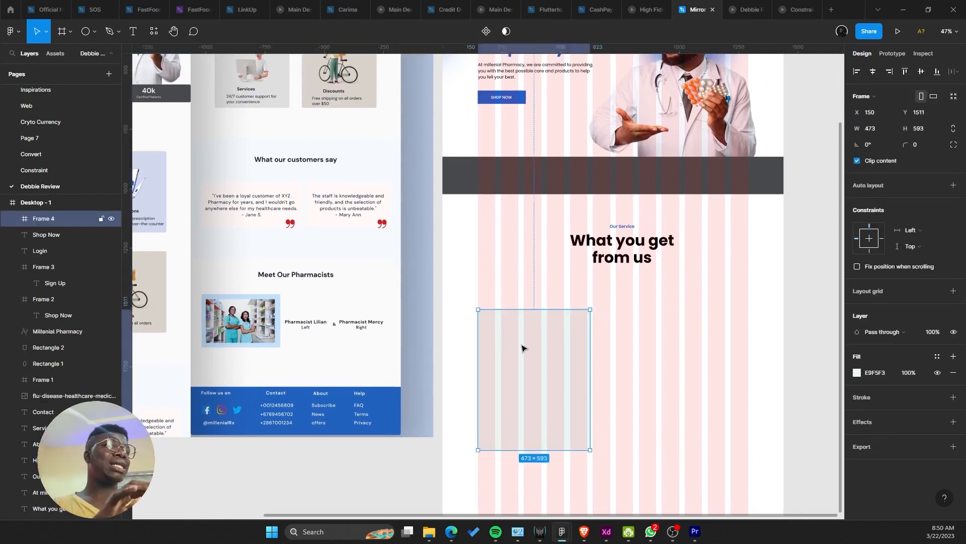
scroll(639, 336, up, 3)
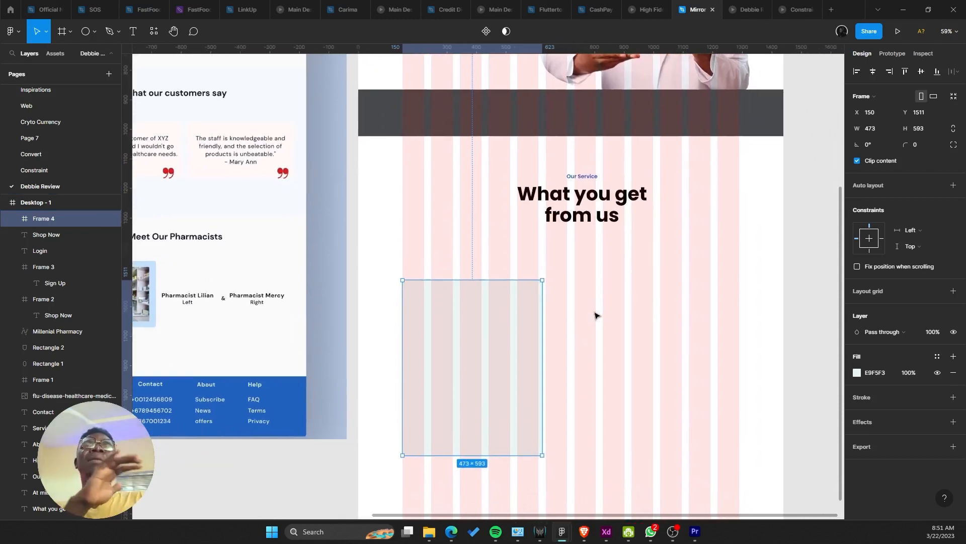
scroll(596, 316, up, 1)
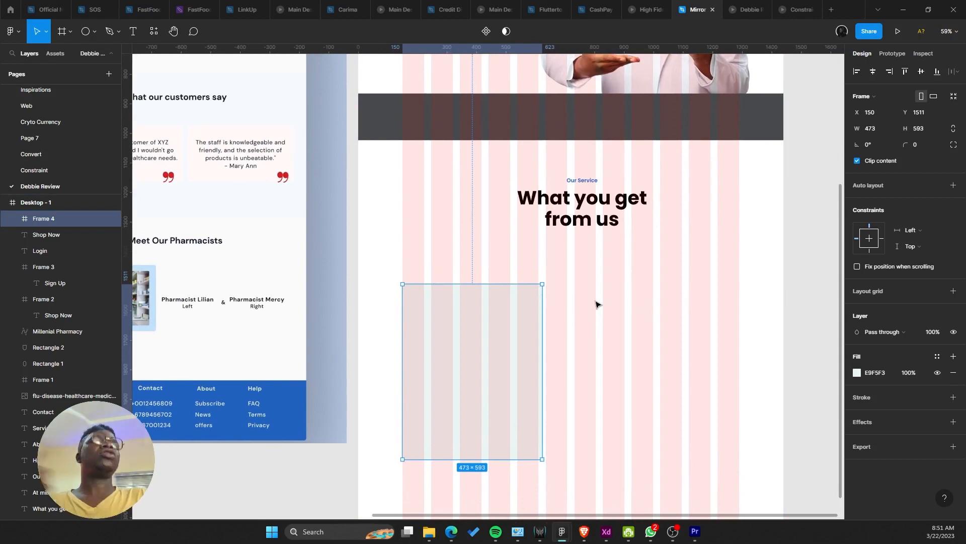
scroll(554, 284, down, 3)
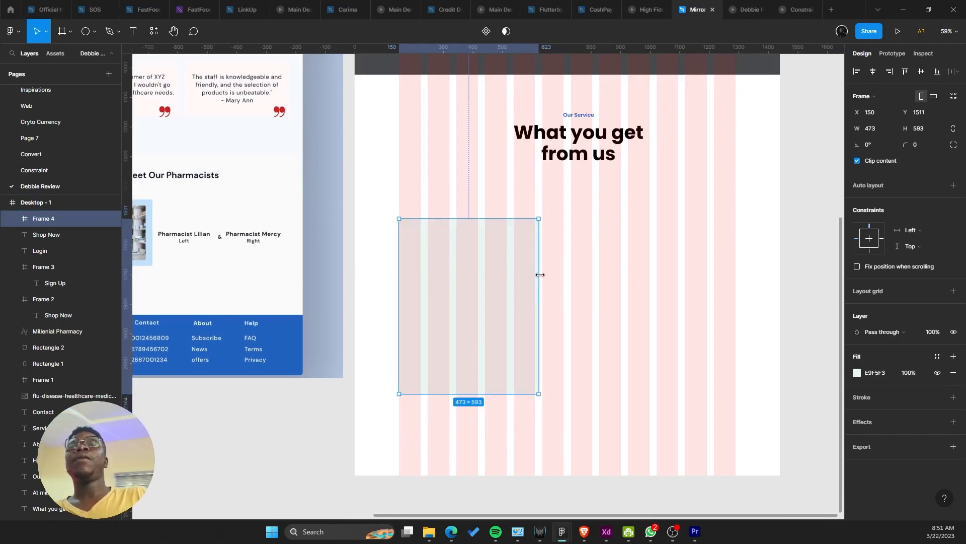
drag(540, 274, 692, 278)
Step: Undo the accidental duplicate, widen the card to about 558 px, and delete Frame 5
scroll(550, 291, down, 5)
key(ctrl+z)
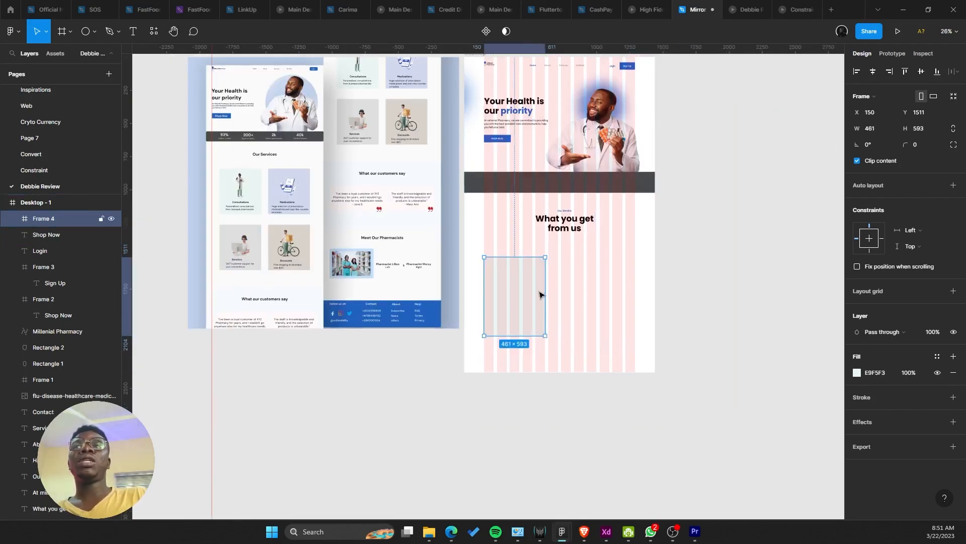
scroll(547, 293, up, 5)
drag(551, 289, 658, 285)
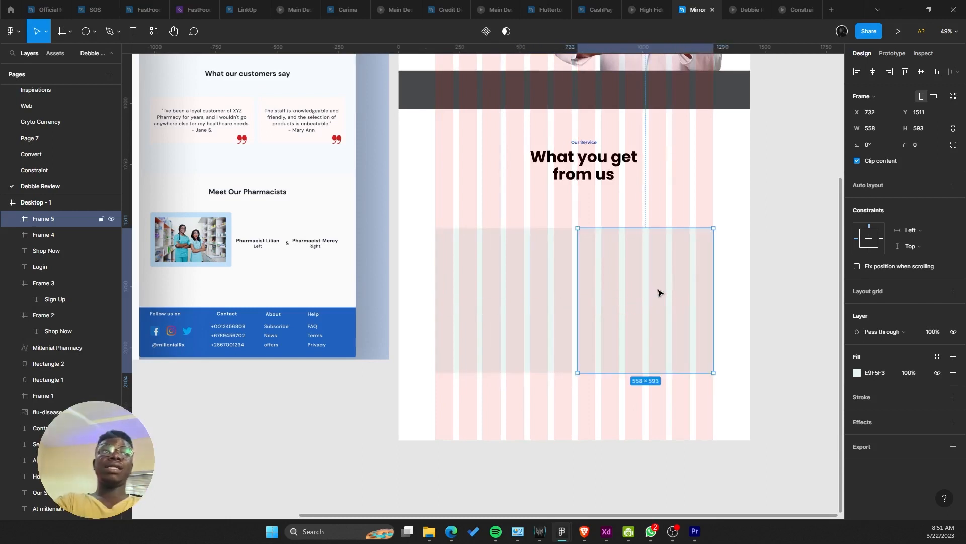
scroll(548, 287, down, 5)
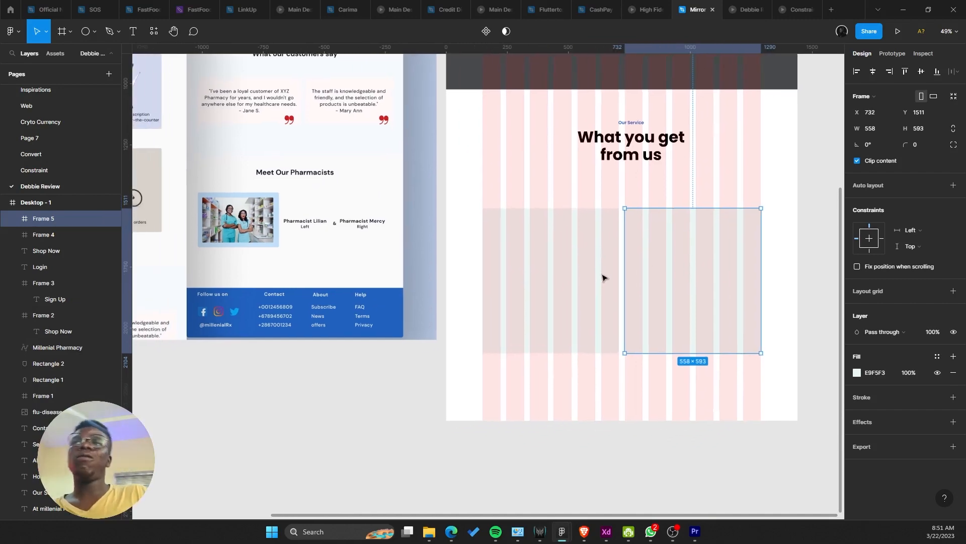
key(Delete)
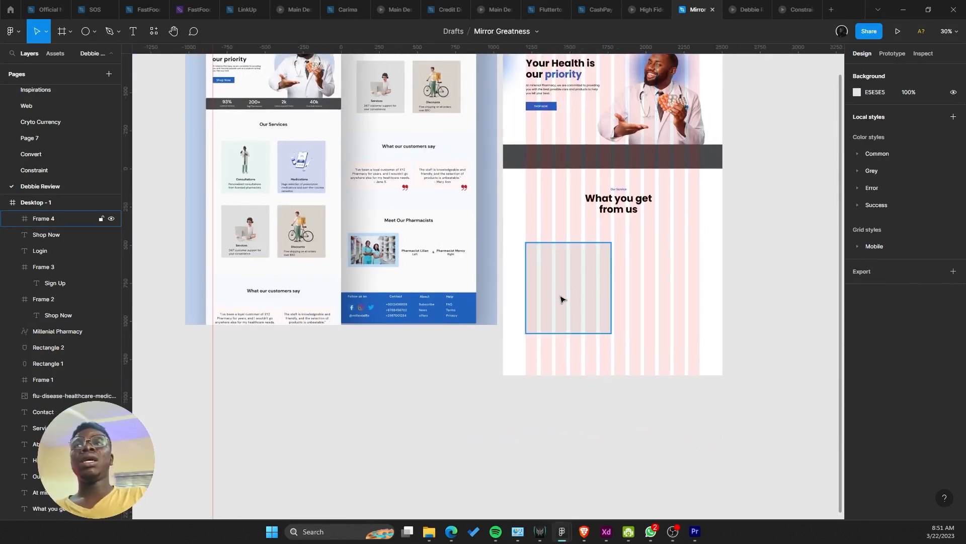
ctrl+scroll(562, 296, up, 5)
click(576, 273)
Step: Place the heading inside the card, left-aligned, with font size 40 and line height 48
drag(673, 166, 590, 333)
scroll(532, 355, down, 3)
scroll(531, 355, up, 1)
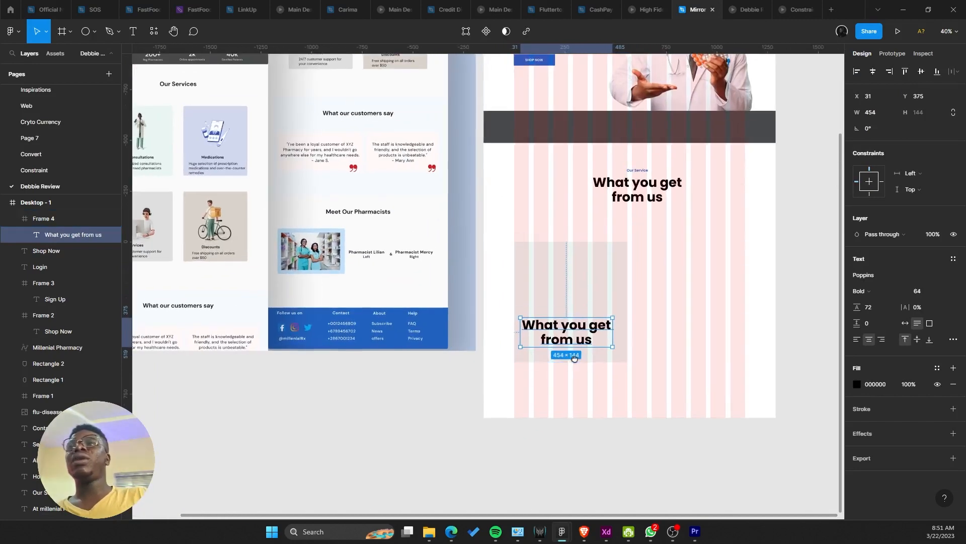
drag(532, 356, 636, 381)
click(856, 339)
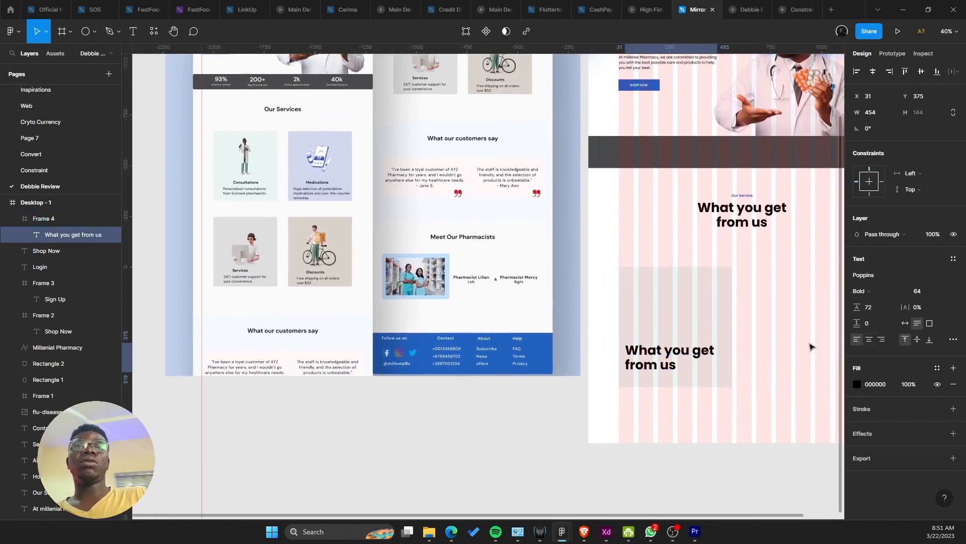
scroll(785, 339, right, 3)
click(942, 292)
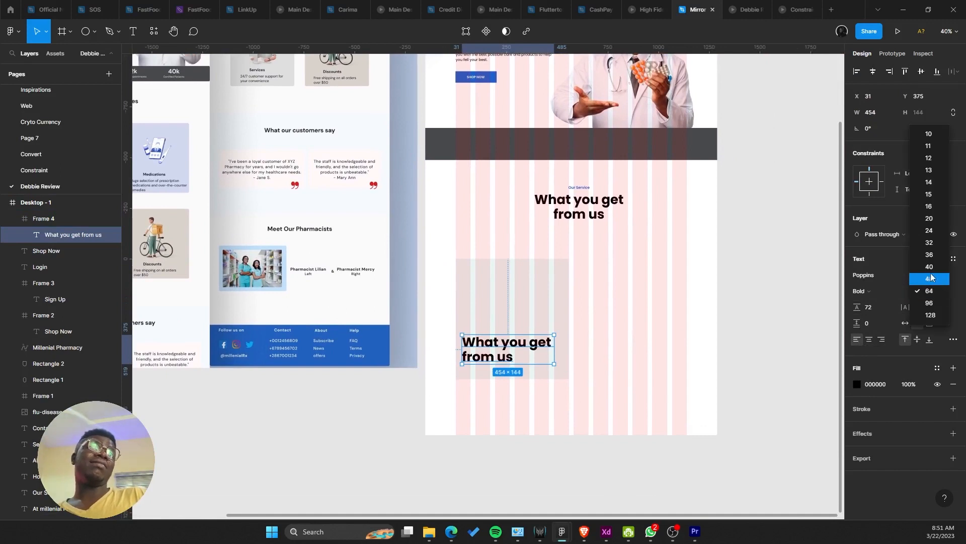
click(928, 264)
scroll(588, 348, left, 3)
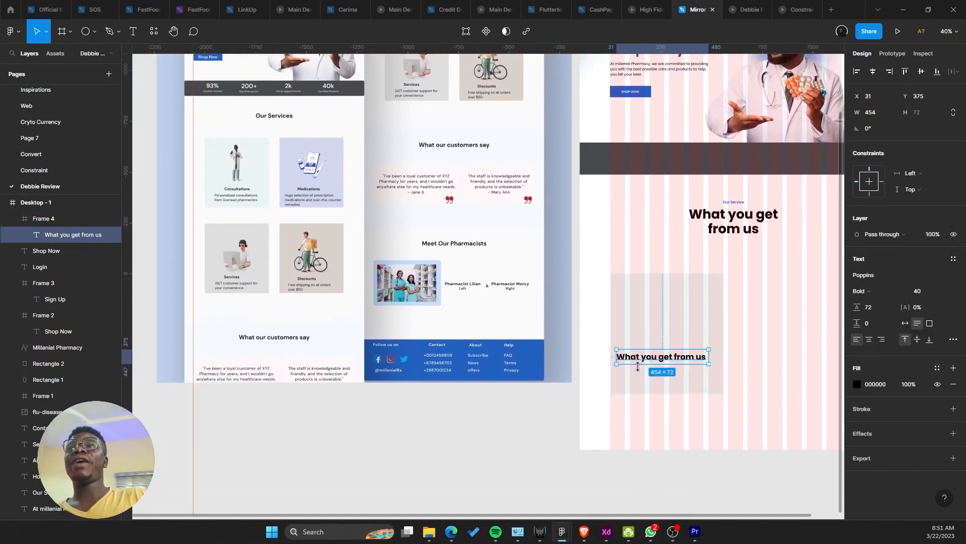
scroll(622, 360, up, 1)
drag(622, 360, 446, 345)
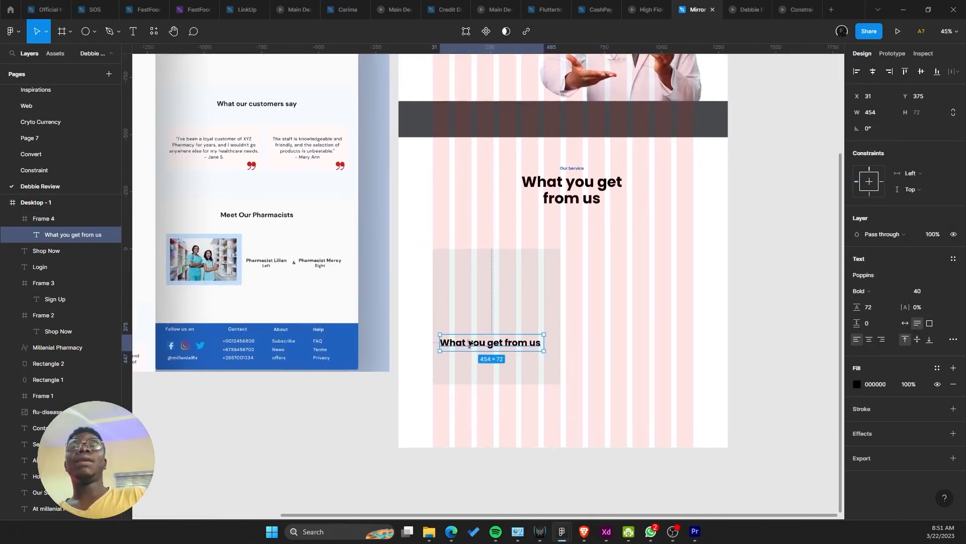
click(884, 306)
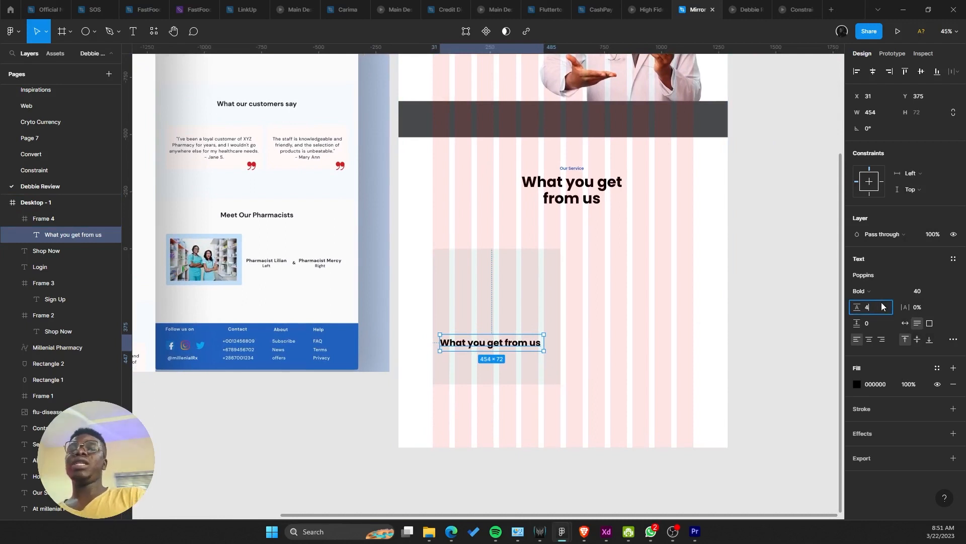
text(40+8)
key(Return)
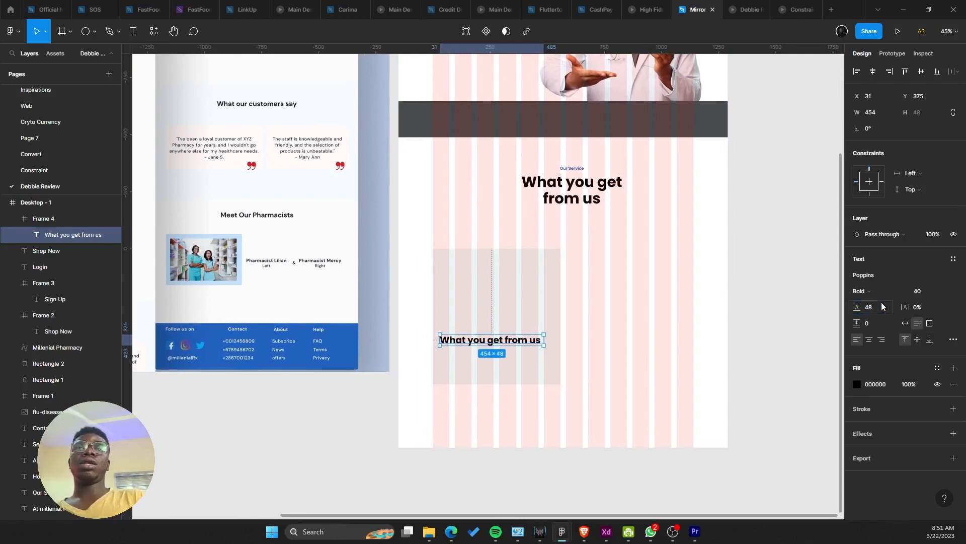
Step: Settle the card heading at font size 32, line height 40, hug width, nudged inside the card
drag(533, 339, 528, 318)
click(942, 291)
click(929, 277)
click(930, 292)
click(942, 292)
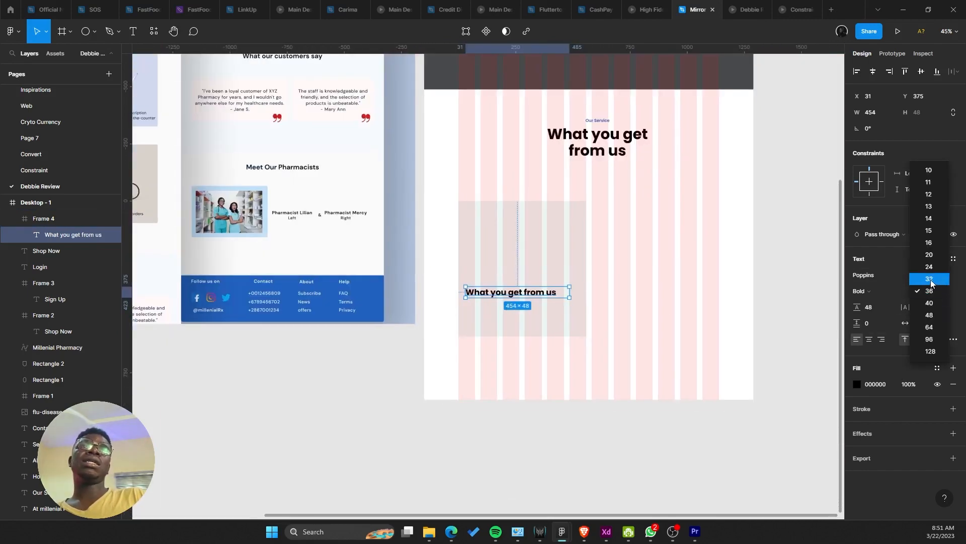
click(927, 264)
click(942, 291)
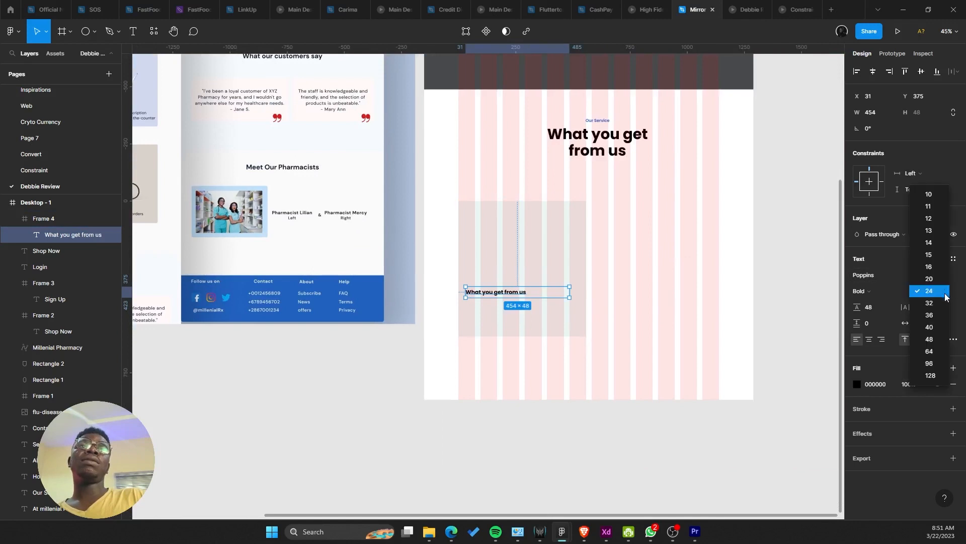
click(919, 305)
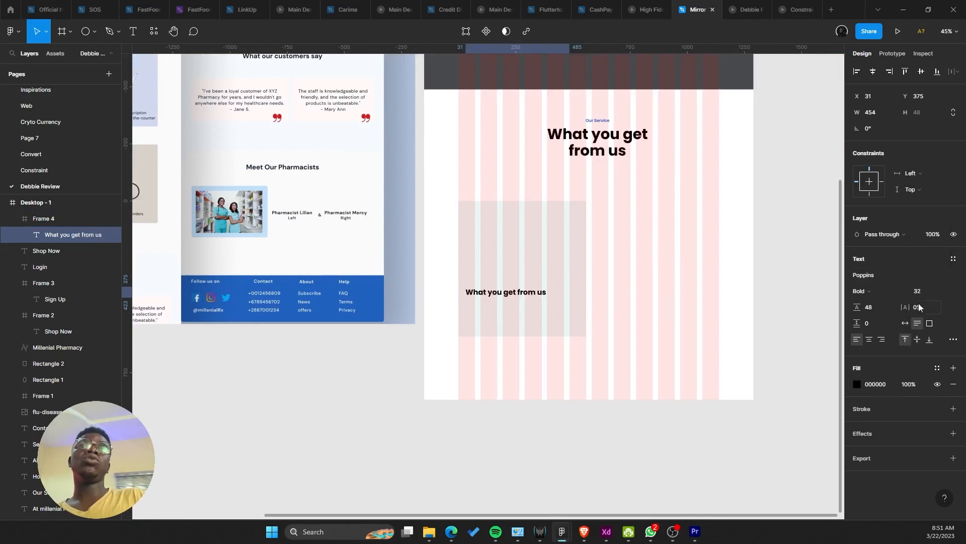
click(886, 310)
text(32+8)
key(Return)
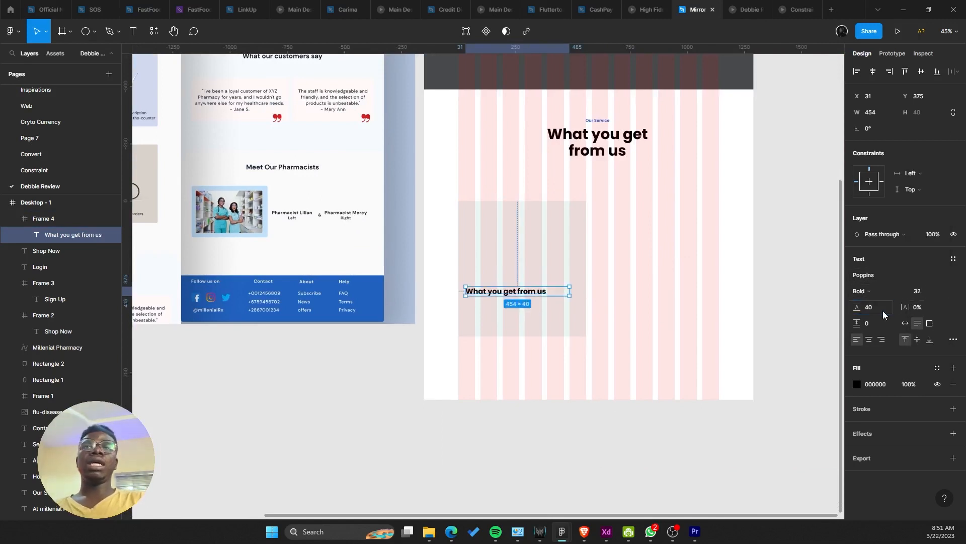
scroll(642, 331, up, 3)
click(905, 323)
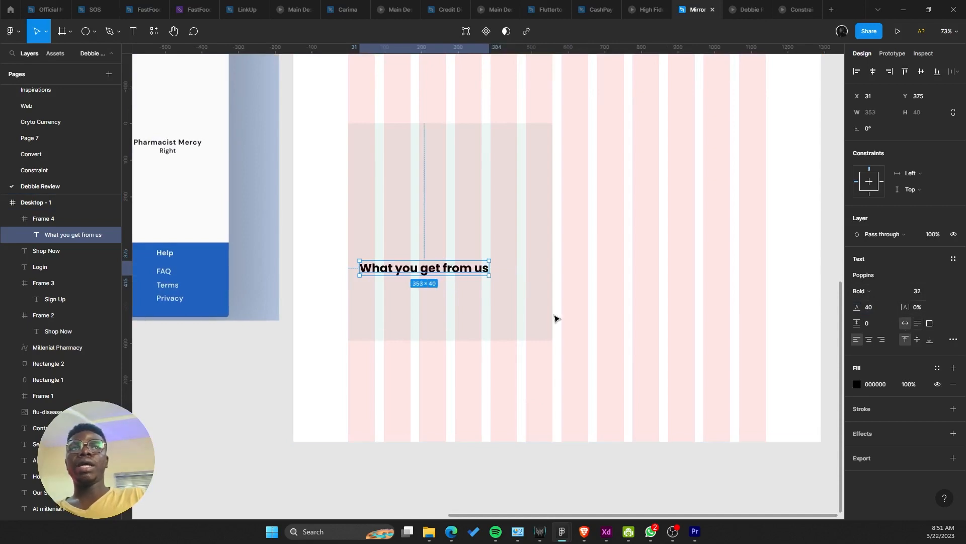
drag(460, 269, 598, 289)
scroll(469, 277, down, 4)
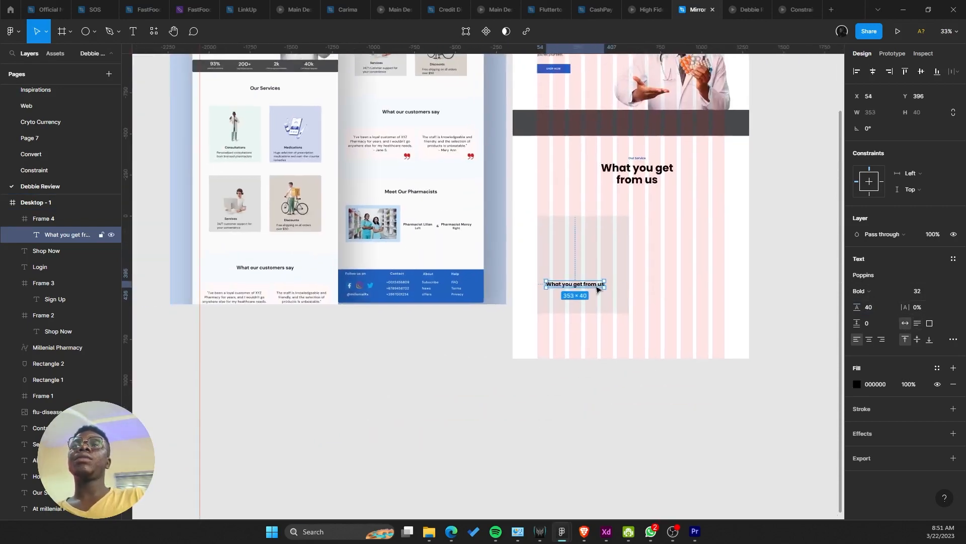
scroll(647, 191, up, 1)
Step: Move the hero description paragraph into the card and delete its closing phrase
drag(648, 189, 642, 258)
double_click(537, 93)
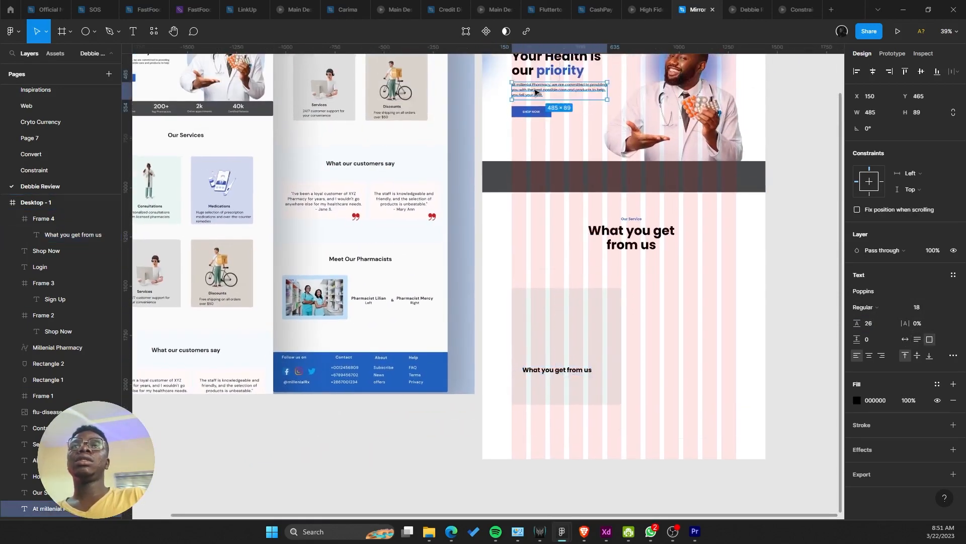
key(Escape)
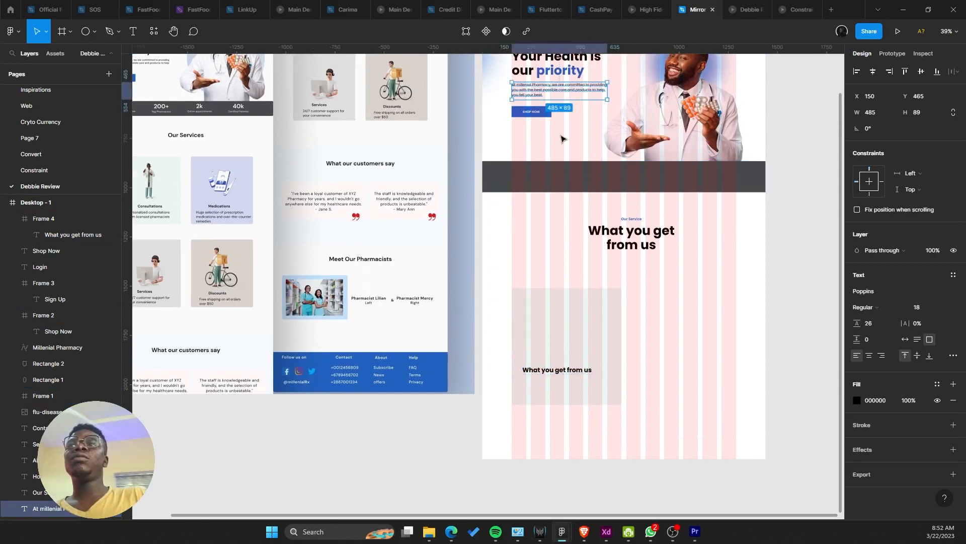
drag(560, 138, 622, 126)
drag(623, 74, 617, 381)
scroll(617, 381, up, 5)
double_click(615, 331)
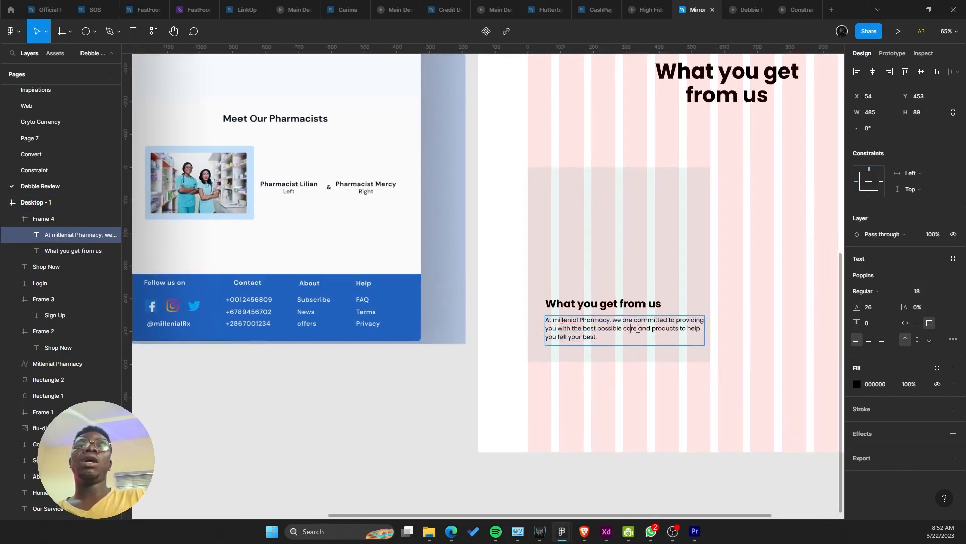
drag(638, 328, 663, 355)
key(BackSpace)
key(Escape)
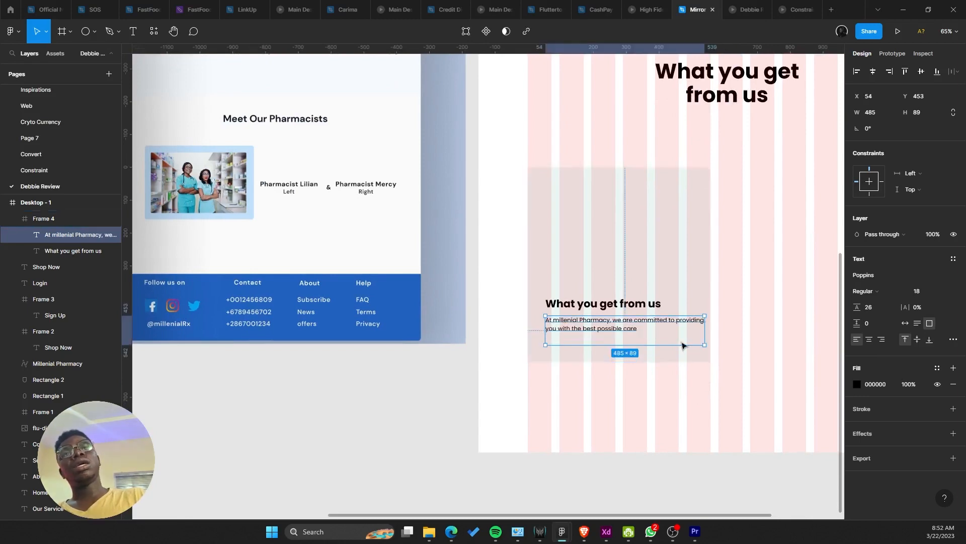
Step: Narrow the description box to 408 wide and rename the card heading to 'Consultations'
drag(705, 331, 678, 330)
scroll(664, 338, down, 5)
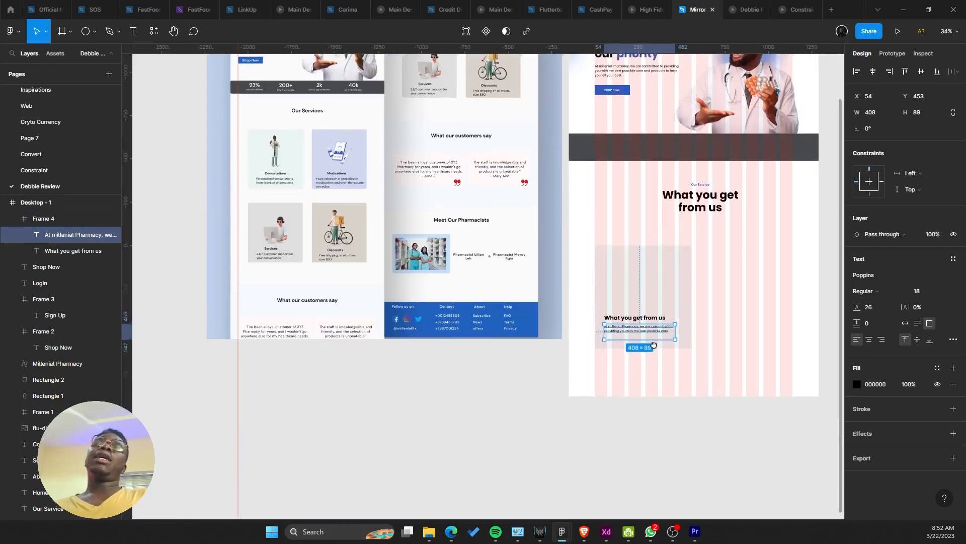
scroll(654, 345, up, 2)
double_click(635, 343)
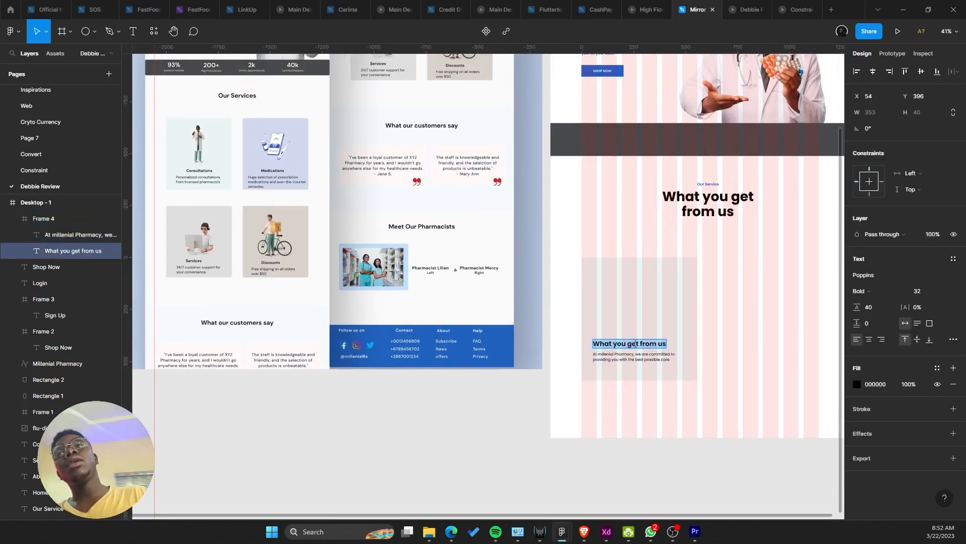
text(Consultations)
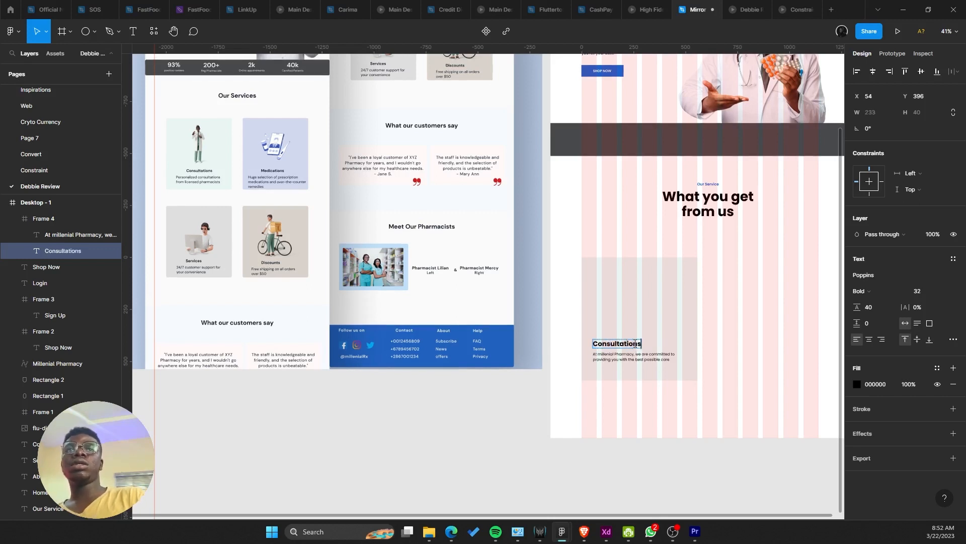
key(Escape)
drag(635, 344, 601, 353)
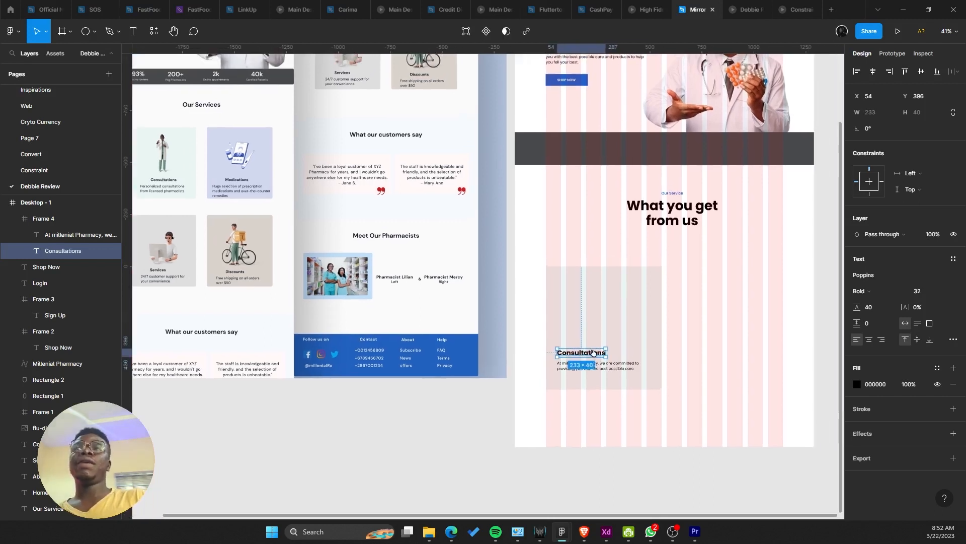
click(643, 281)
drag(580, 267, 715, 244)
scroll(596, 241, down, 2)
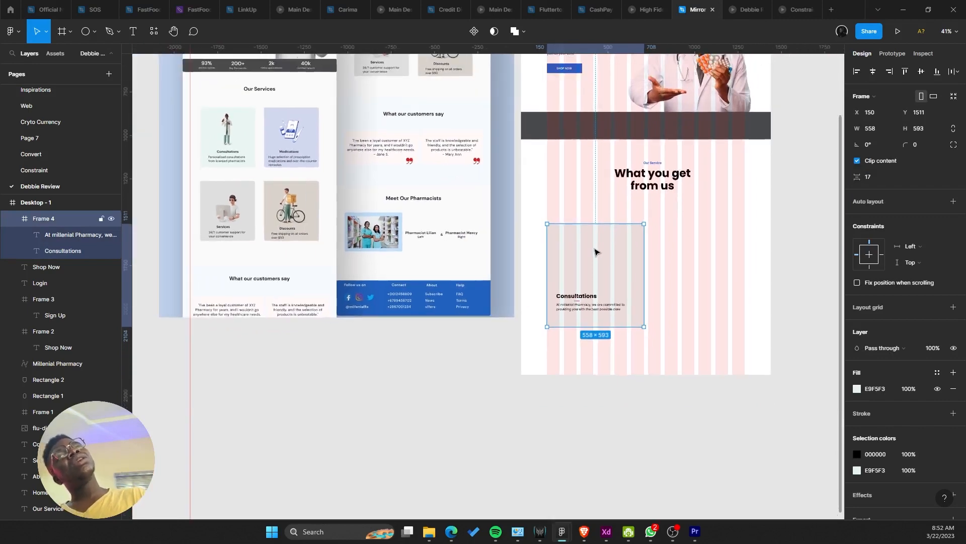
Step: Pan over the left mockup design, briefly opening and closing its image fill settings
scroll(596, 252, up, 3)
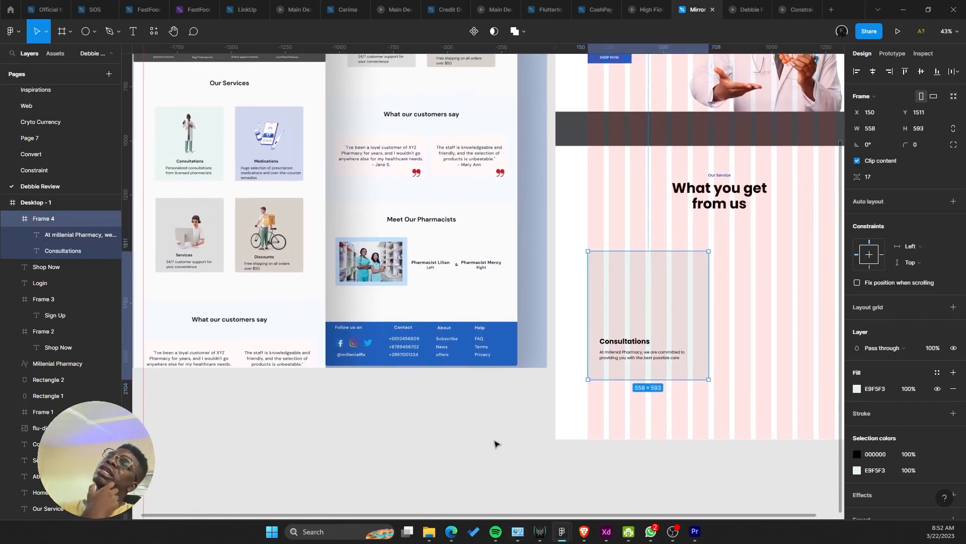
scroll(496, 444, up, 2)
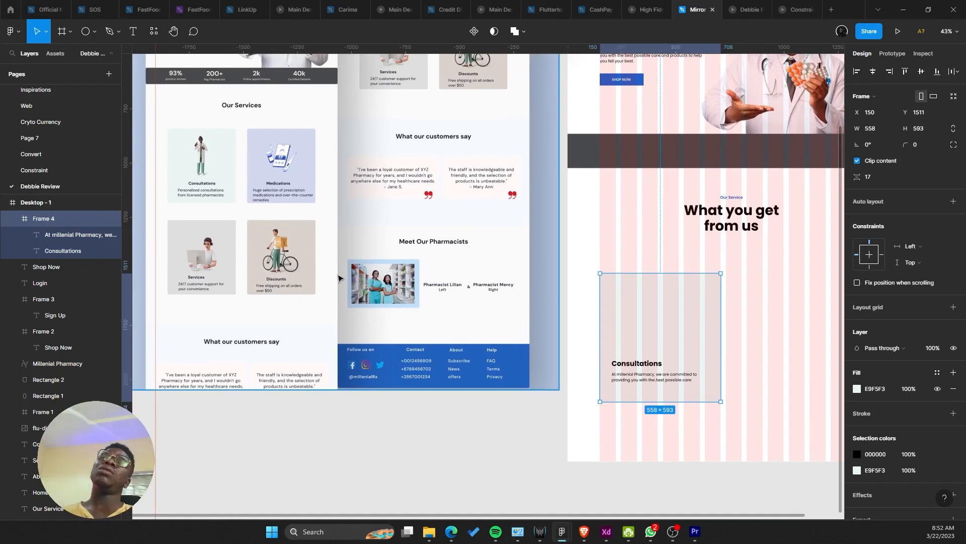
scroll(321, 255, up, 10)
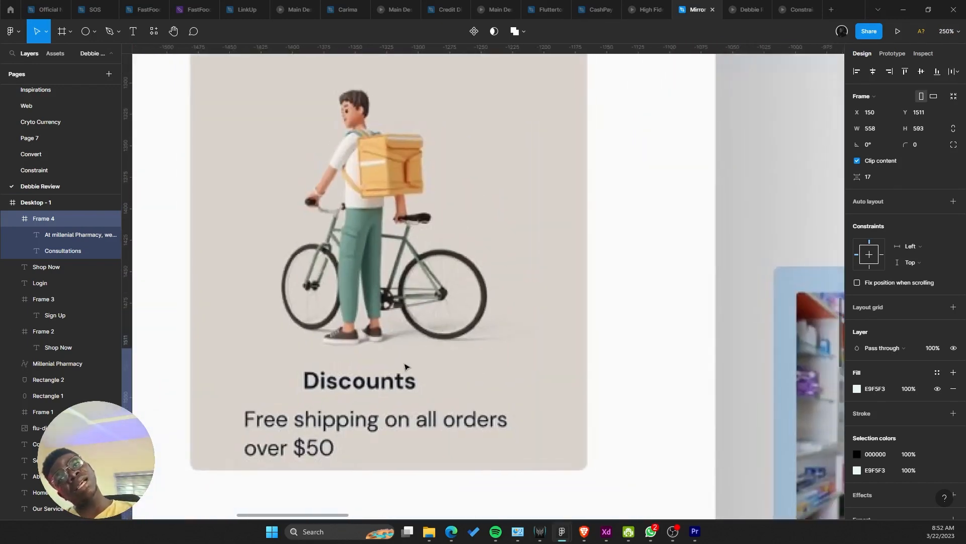
drag(397, 372, 493, 254)
double_click(475, 268)
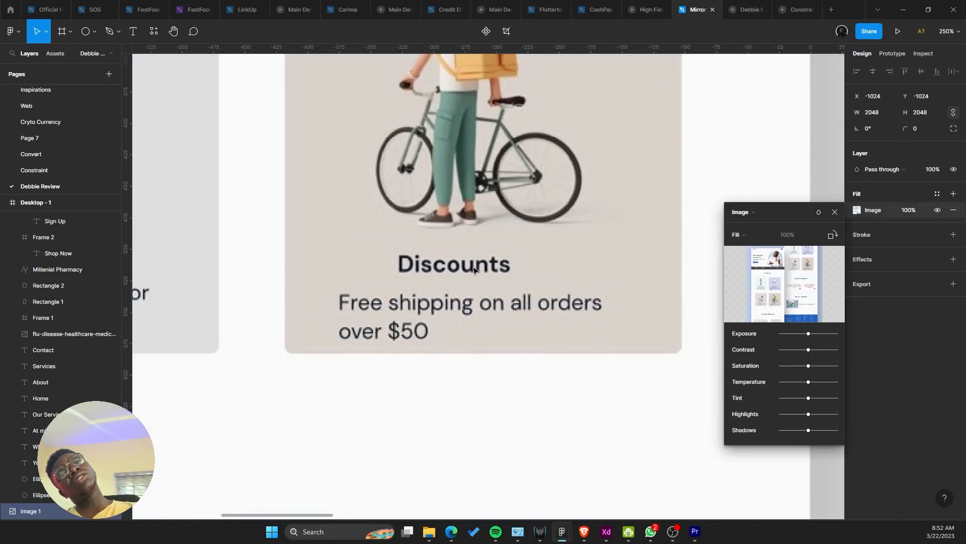
scroll(474, 268, down, 5)
scroll(474, 270, up, 3)
key(Escape)
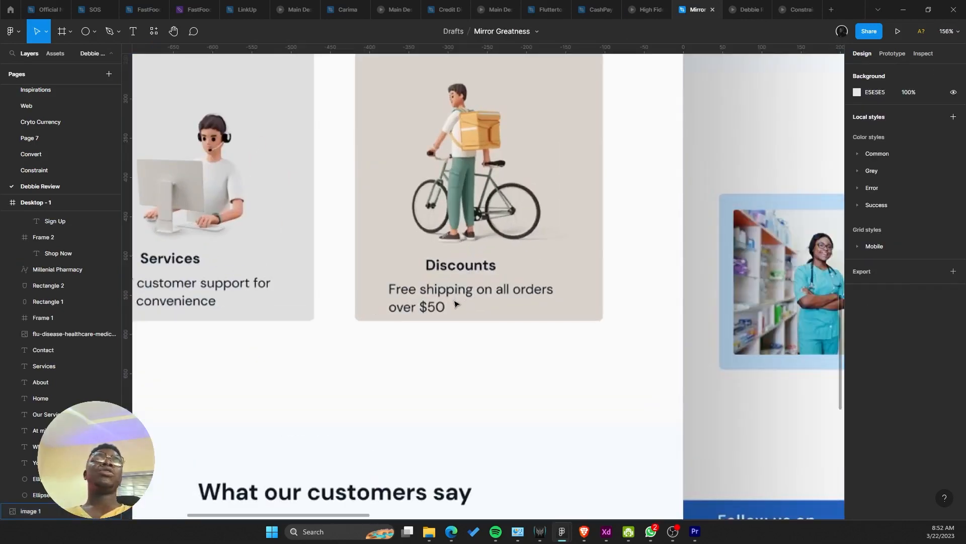
scroll(455, 304, down, 4)
scroll(455, 303, up, 2)
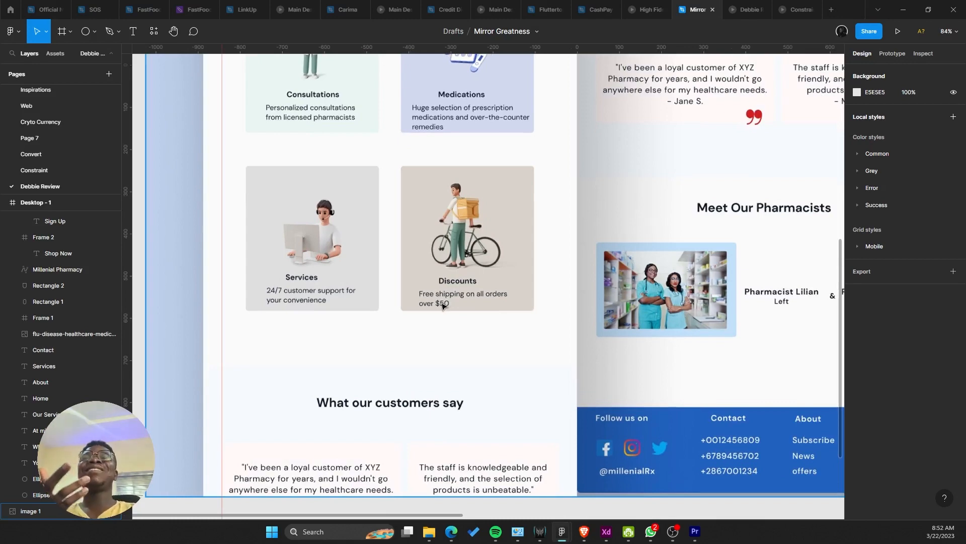
scroll(351, 166, up, 2)
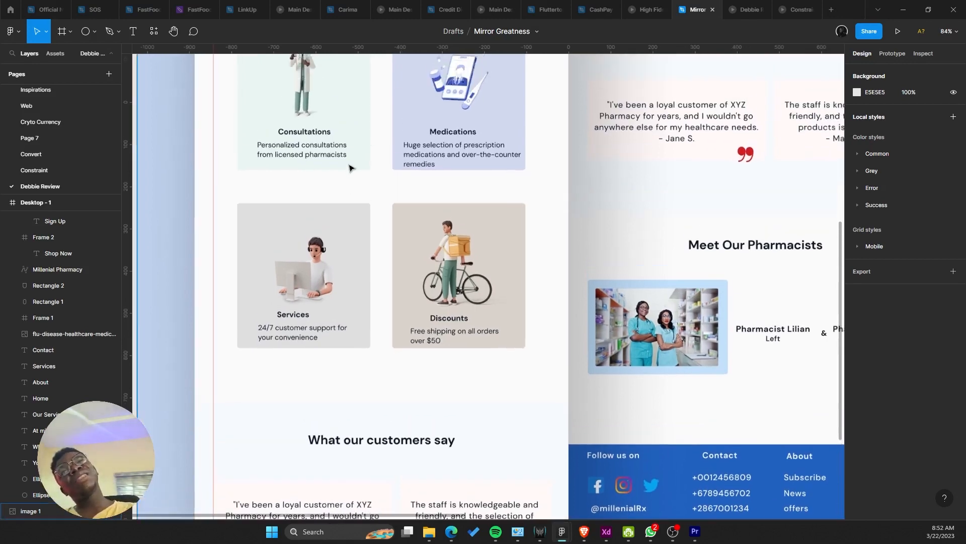
scroll(309, 151, up, 3)
scroll(282, 151, down, 8)
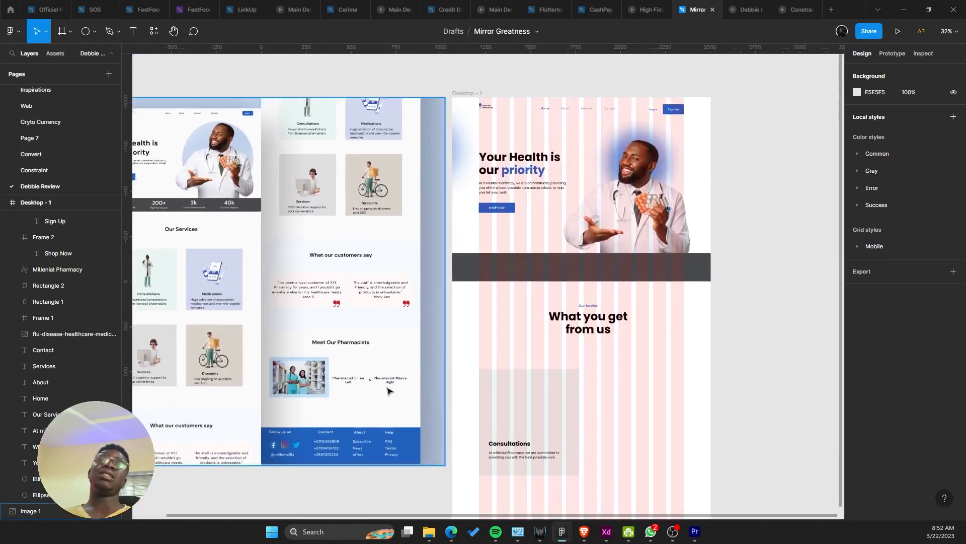
scroll(388, 282, down, 3)
Step: Shorten the description box height to 70 and nudge it with the heading 2 px right
click(509, 346)
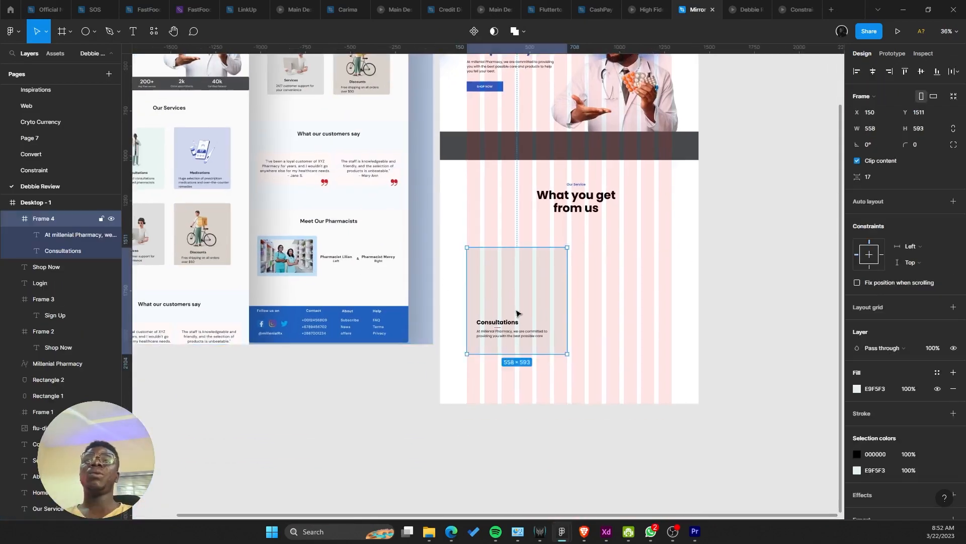
scroll(508, 345, up, 5)
double_click(496, 322)
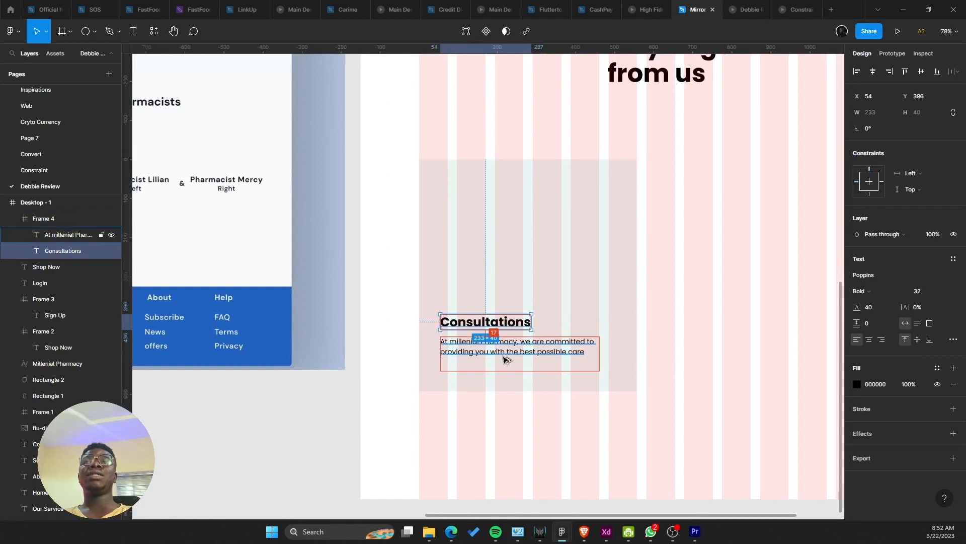
click(504, 359)
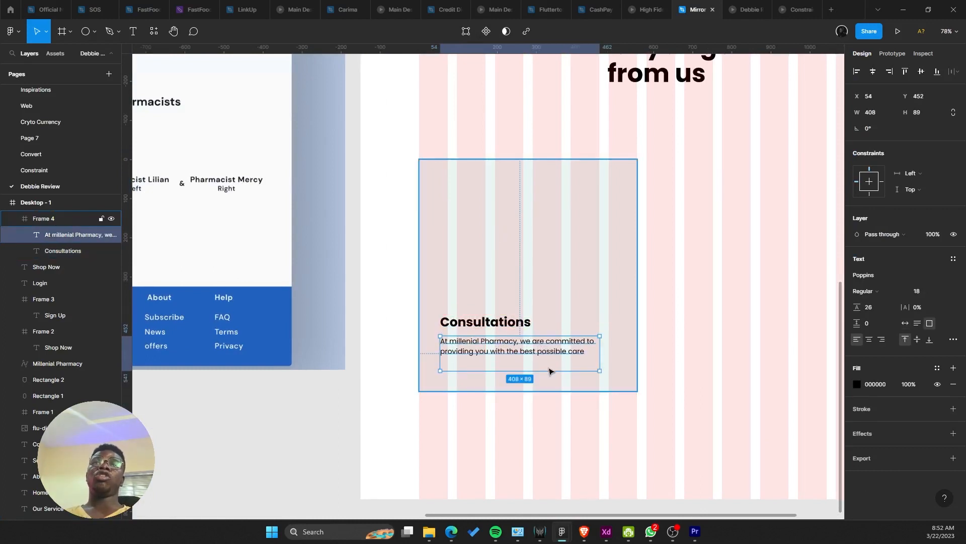
drag(549, 371, 542, 363)
shift+click(478, 322)
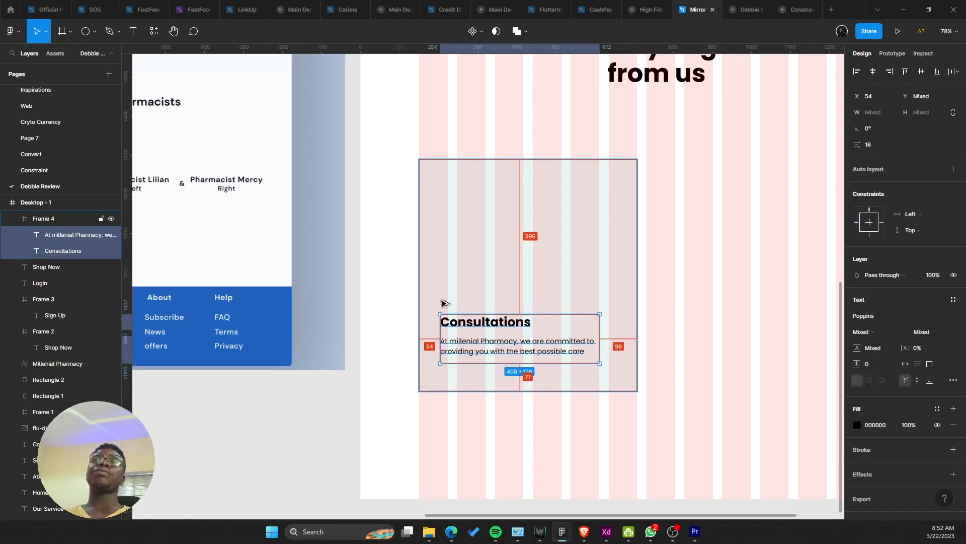
key(Right)
key(Right)
key(Right)
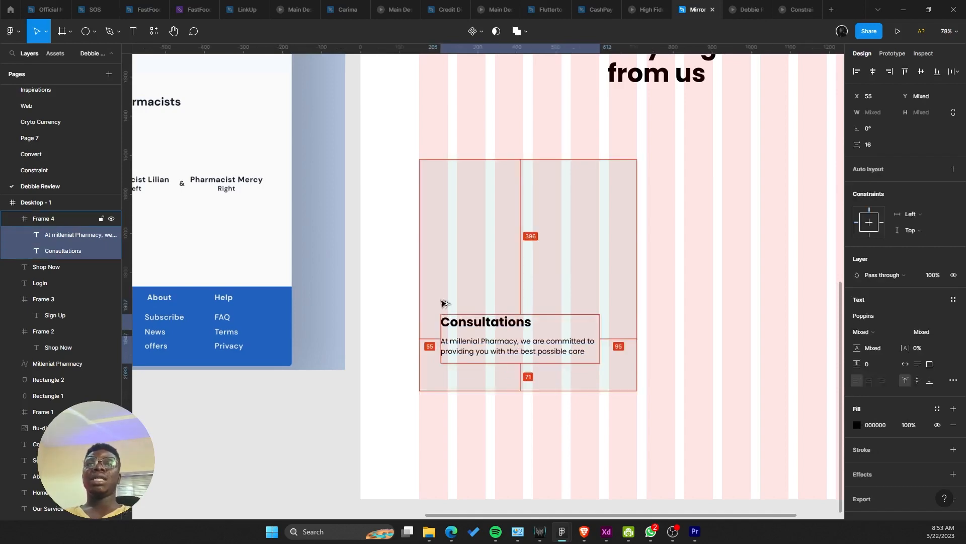
key(Left)
scroll(443, 304, down, 5)
drag(466, 316, 558, 439)
scroll(484, 251, up, 5)
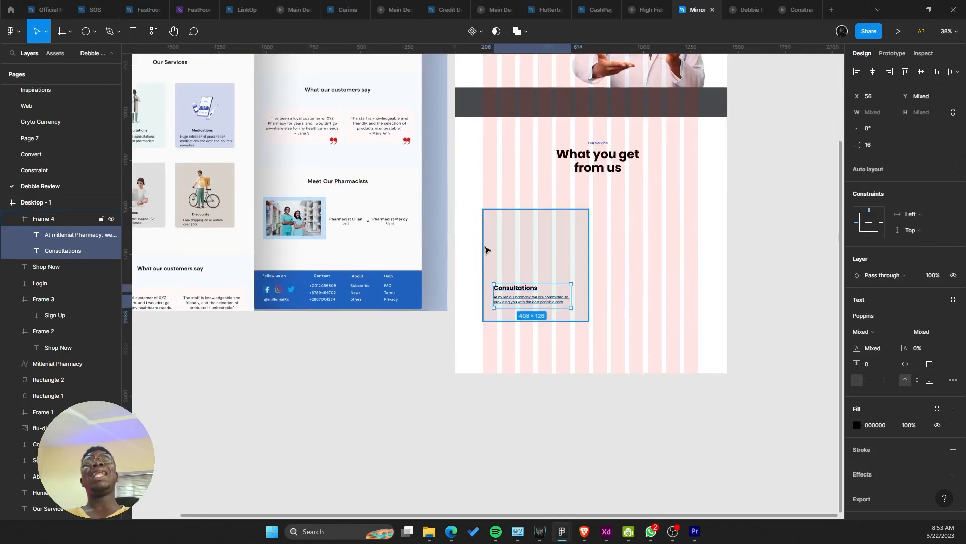
Step: Centre the Consultations heading and description horizontally in the card, with centre-aligned description text
click(548, 287)
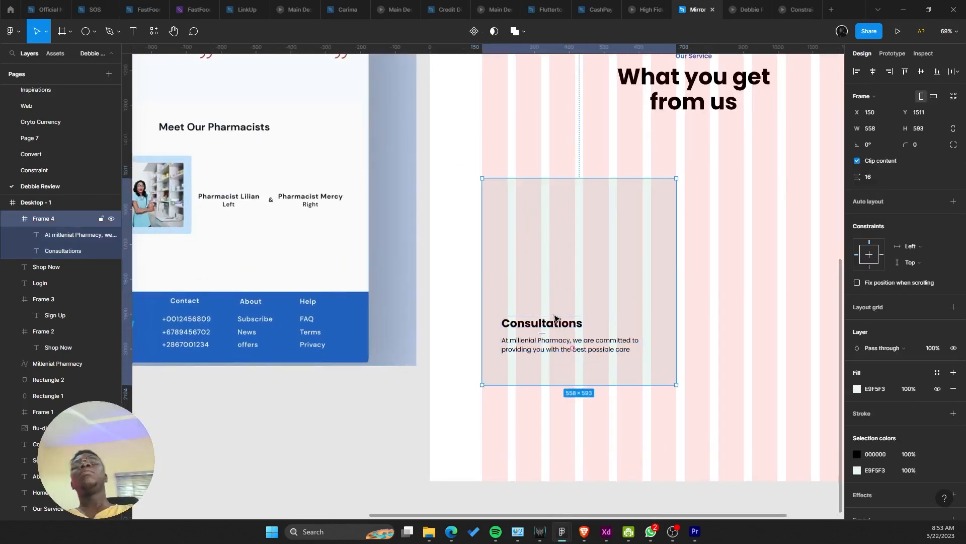
click(564, 324)
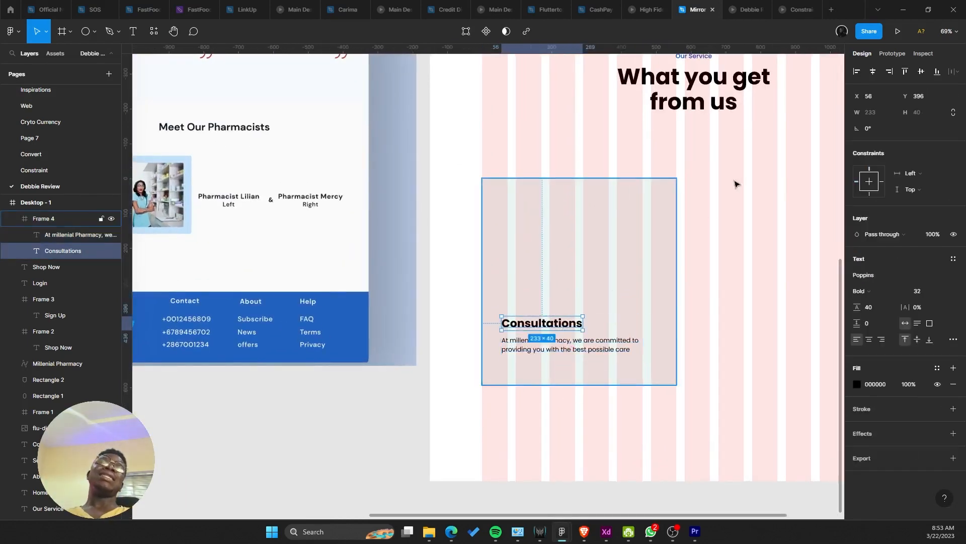
click(875, 74)
click(587, 357)
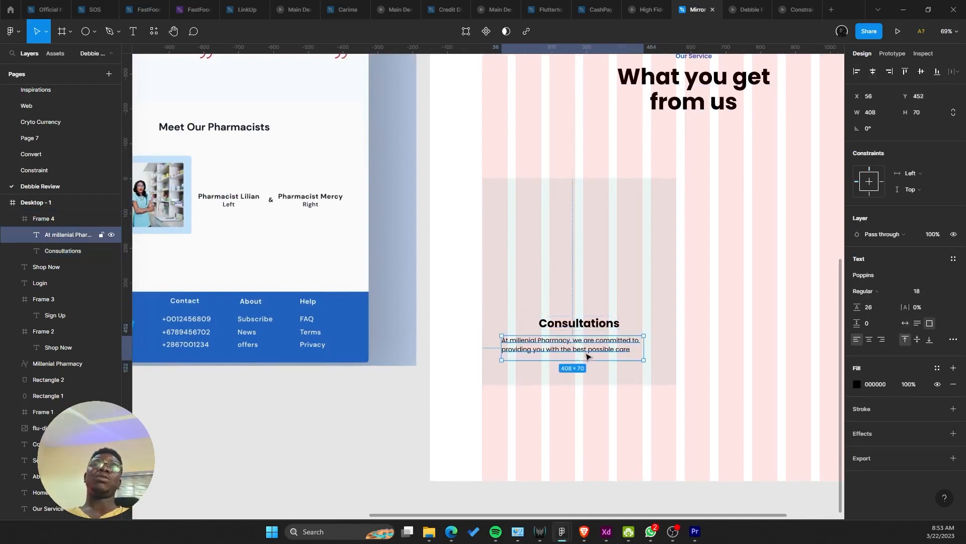
click(873, 72)
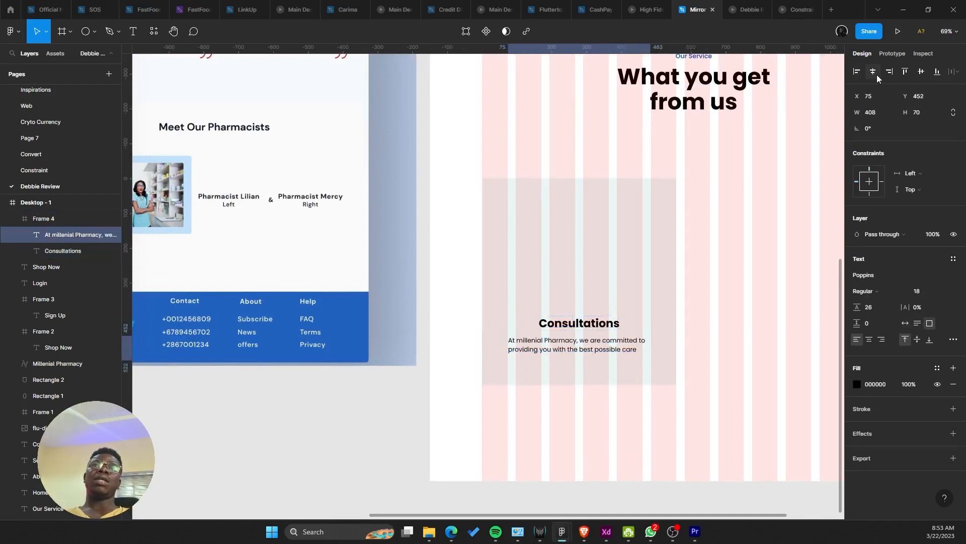
click(870, 339)
scroll(705, 204, up, 1)
scroll(654, 236, down, 5)
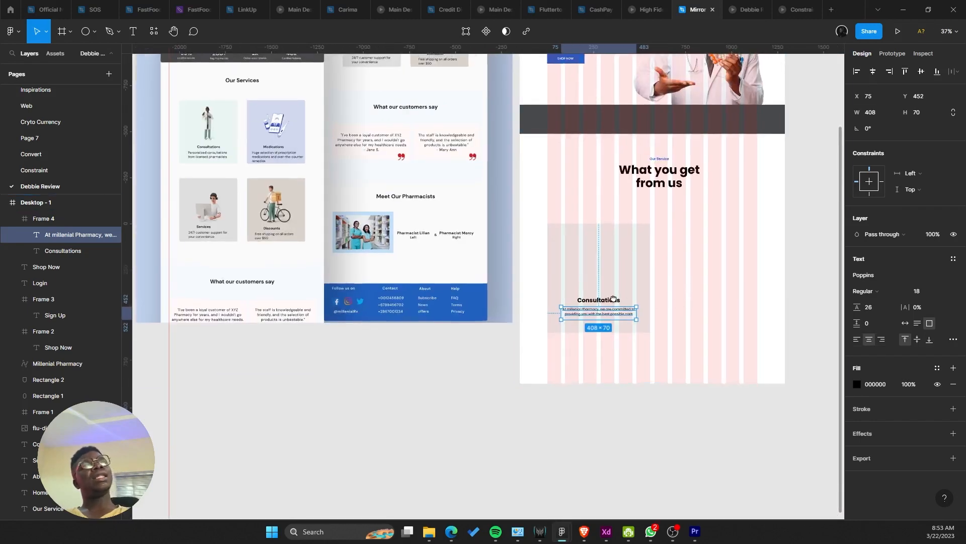
scroll(615, 297, right, 1)
click(662, 296)
scroll(675, 298, down, 3)
scroll(679, 300, down, 1)
scroll(657, 301, up, 2)
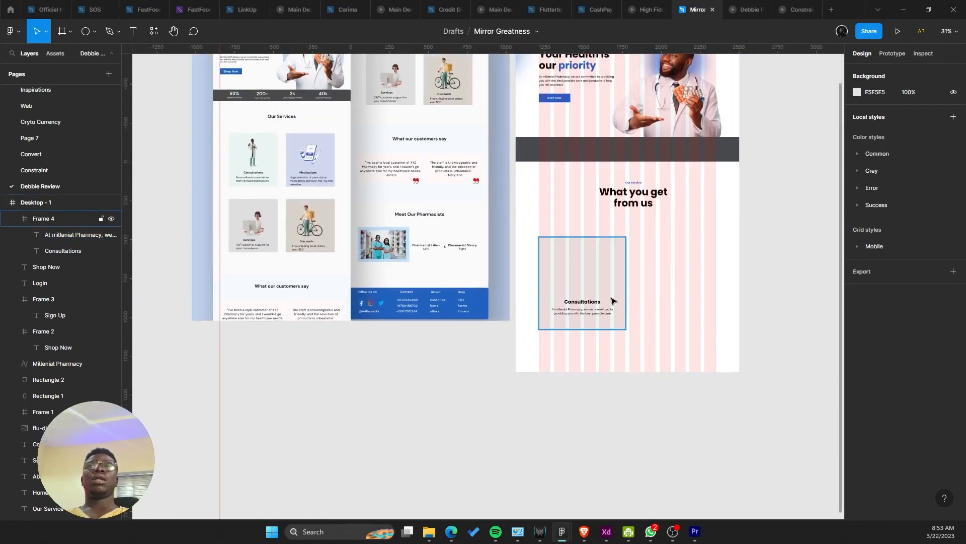
scroll(609, 295, up, 2)
click(608, 282)
scroll(549, 278, up, 2)
scroll(549, 277, left, 1)
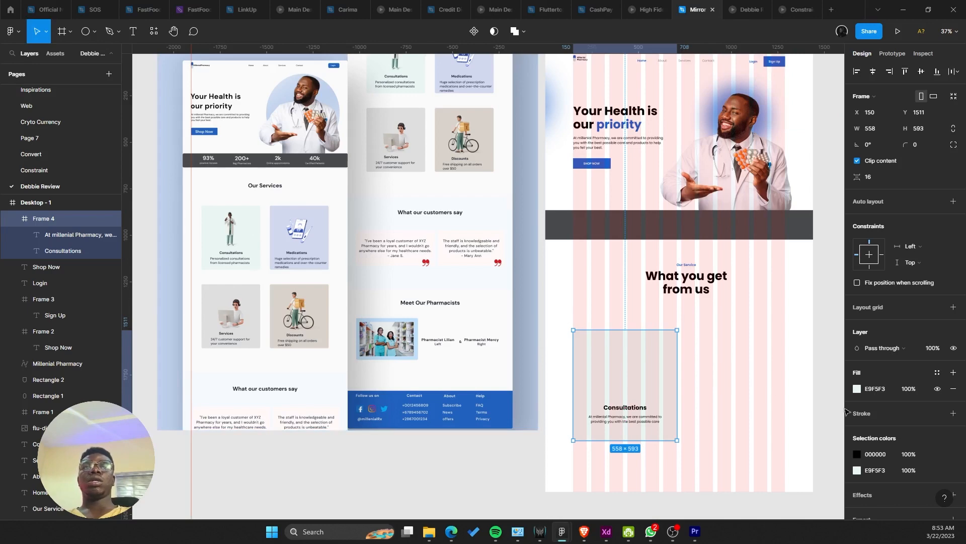
Step: Fill the card with the mint colour sampled from the Consultations card
click(857, 389)
click(740, 406)
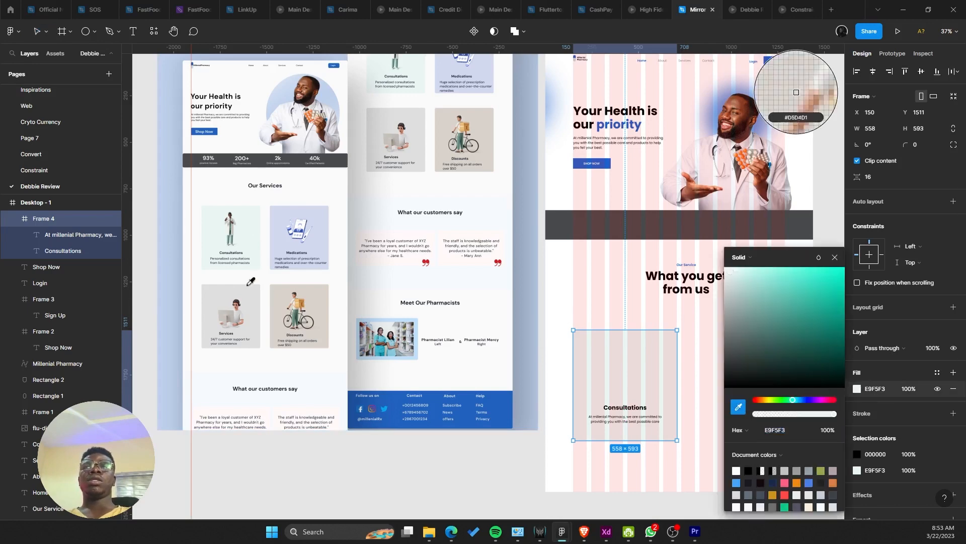
click(255, 229)
right_click(692, 349)
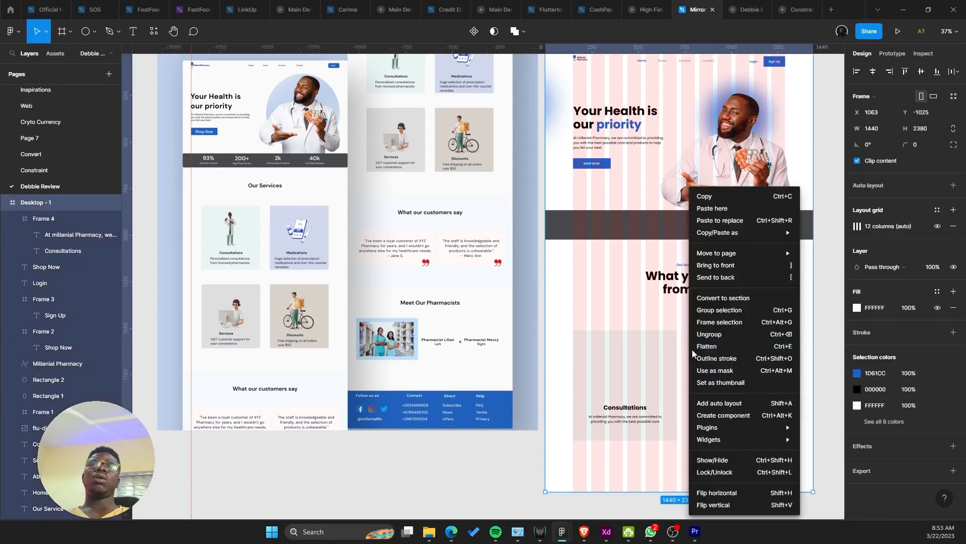
key(Escape)
Step: Select the Consultations card and hide the desktop frame's layout grid with Shift+G
click(584, 370)
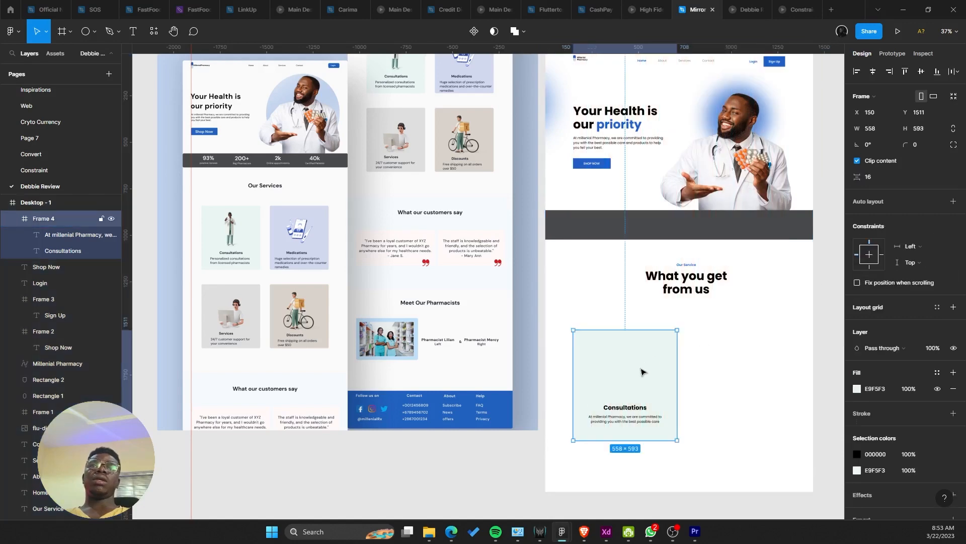
scroll(586, 362, right, 1)
scroll(587, 362, down, 1)
key(shift+g)
drag(680, 325, 703, 329)
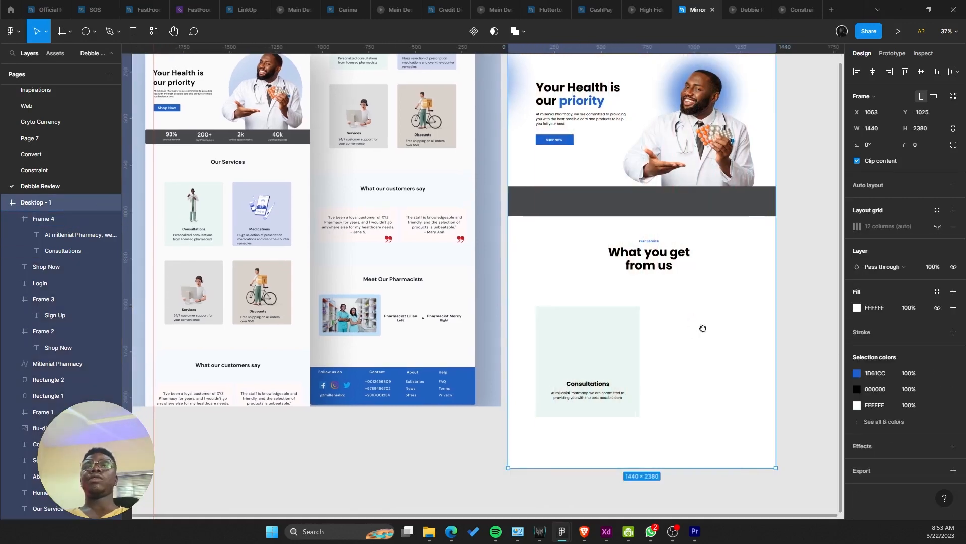
scroll(703, 330, down, 1)
scroll(701, 333, up, 1)
scroll(658, 339, up, 1)
scroll(711, 309, down, 3)
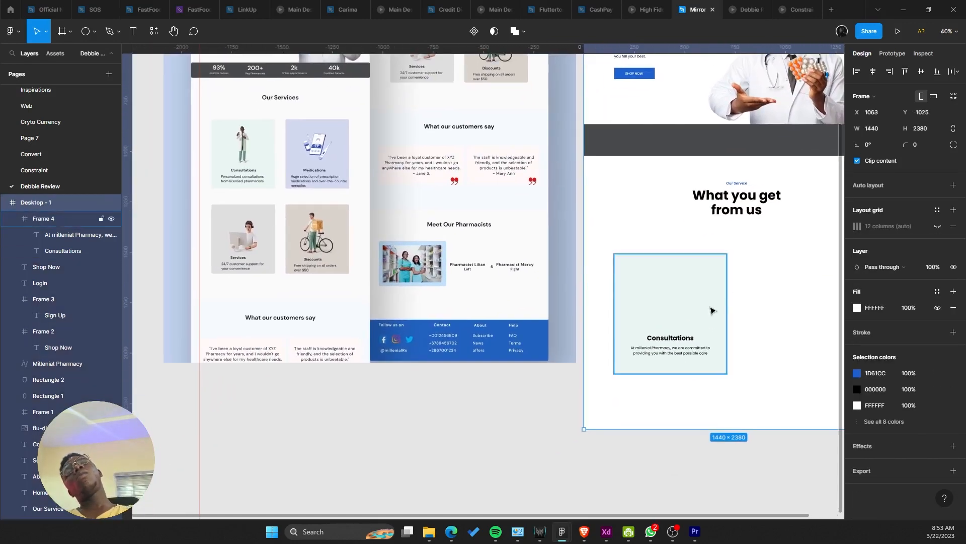
Step: Try stretching the Consultations card to height 723, then undo the change
click(631, 322)
click(630, 329)
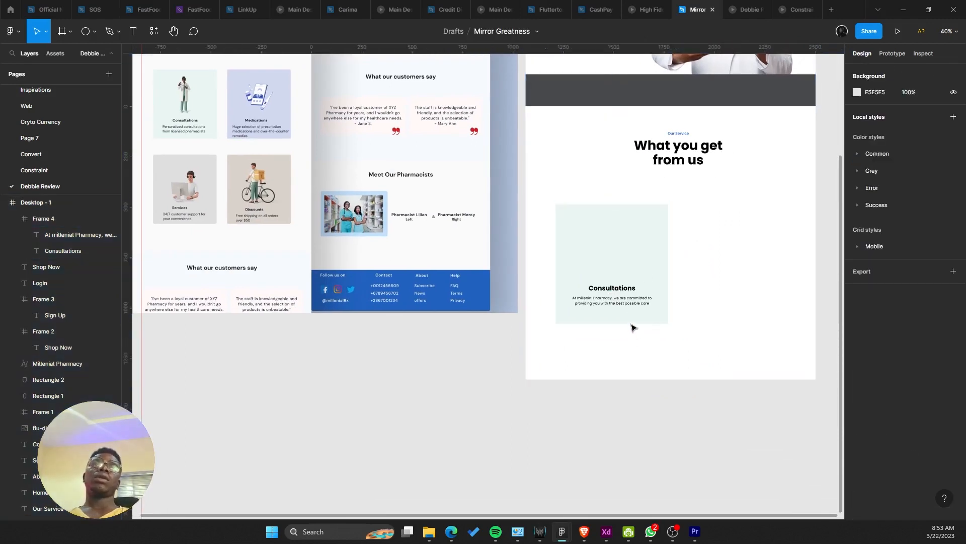
click(630, 322)
drag(630, 324, 542, 437)
key(ctrl+z)
drag(660, 337, 600, 246)
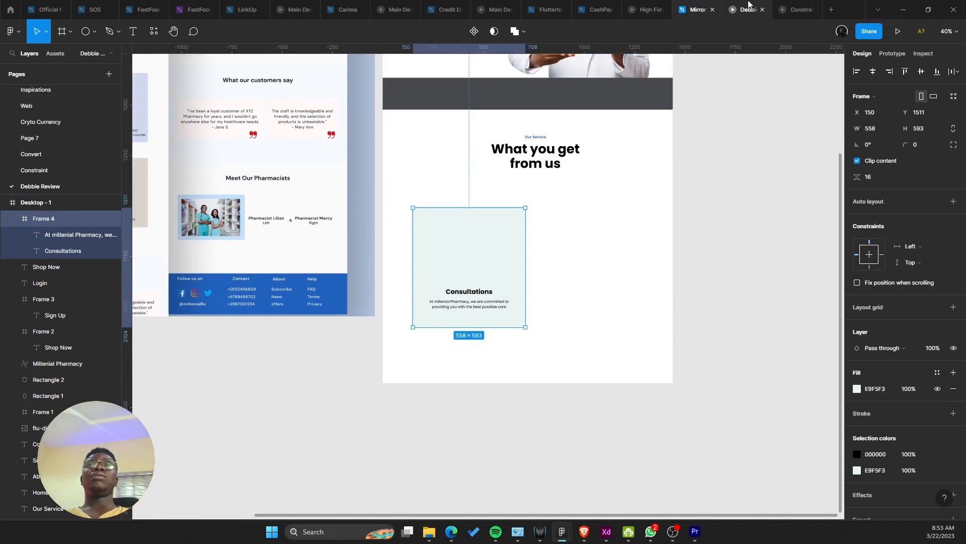
Step: Preview the page in the prototype tab, then return to the Mirror Greatness file
click(748, 9)
scroll(518, 193, down, 10)
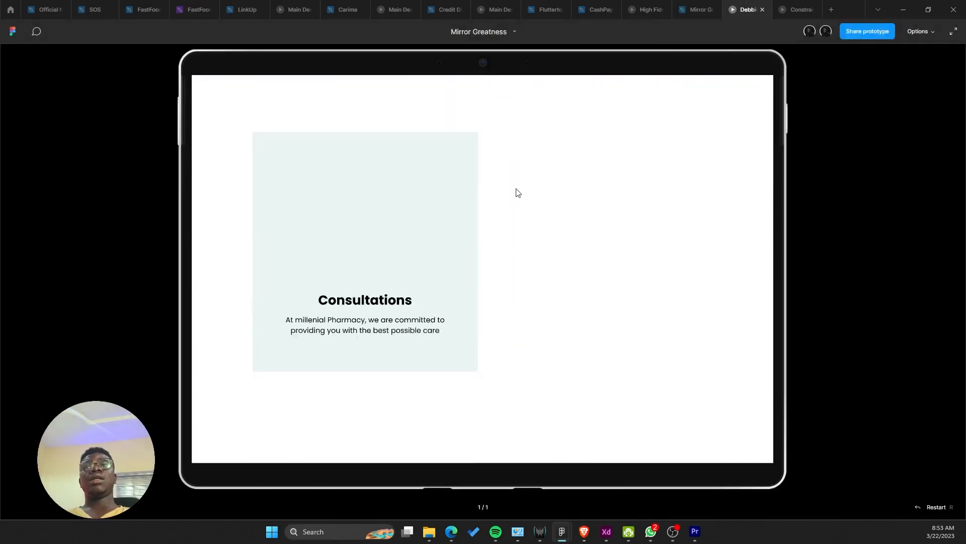
scroll(518, 193, up, 6)
scroll(589, 393, down, 3)
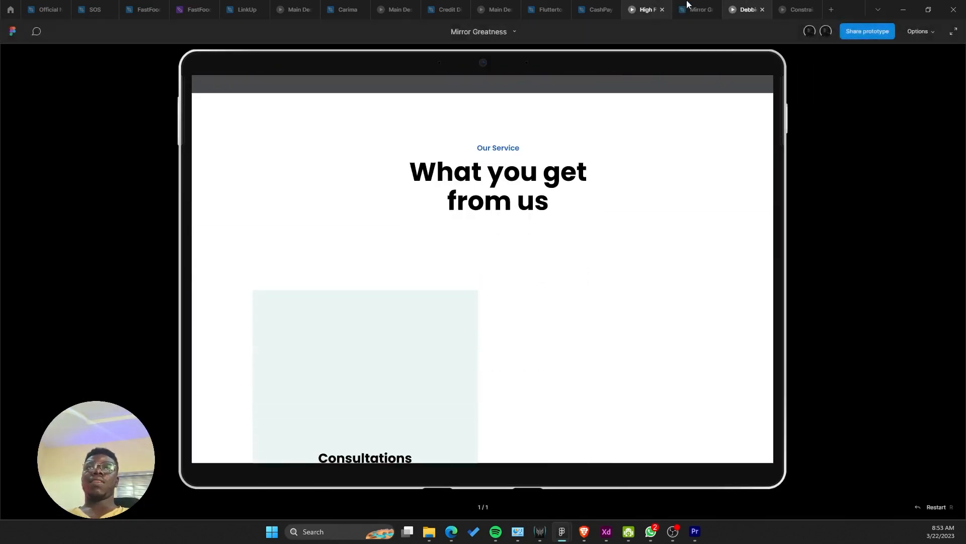
click(689, 6)
scroll(535, 187, down, 2)
scroll(535, 187, up, 2)
Step: Drag the Consultations card (Frame 4) up to X 150, Y 1426
click(573, 293)
drag(569, 315, 467, 209)
scroll(533, 278, up, 3)
scroll(554, 282, down, 2)
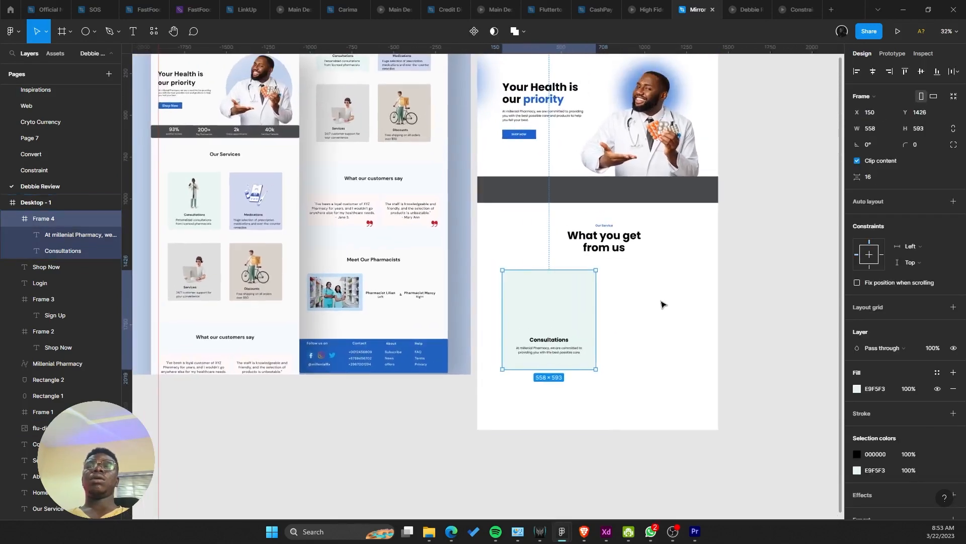
scroll(632, 280, up, 4)
Step: Retitle the heading 'What we offer' and widen its box to fit one line
double_click(602, 222)
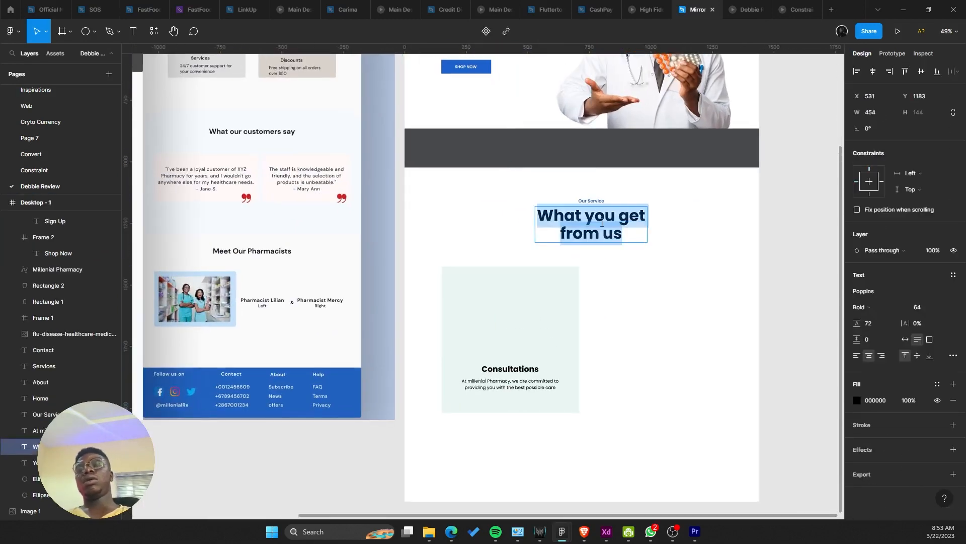
text(What we )
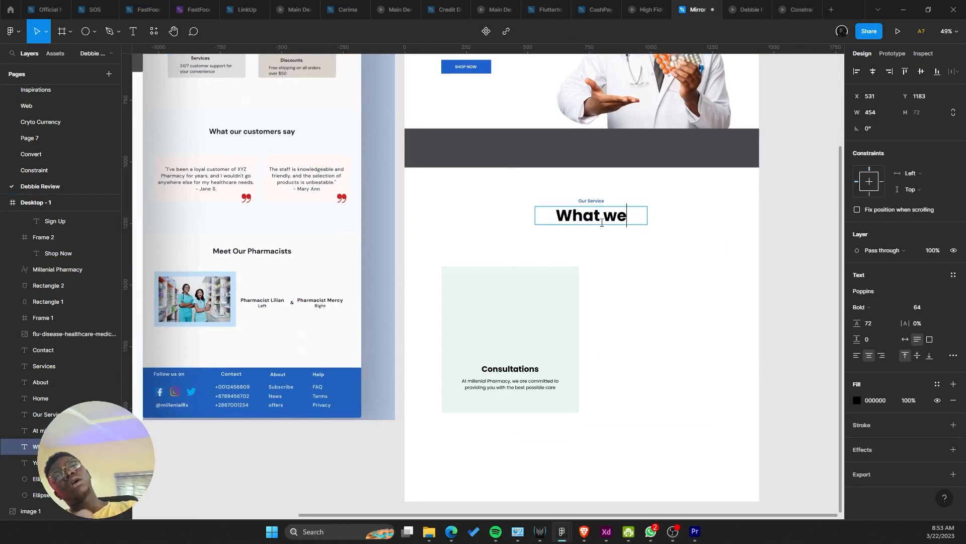
text(offer)
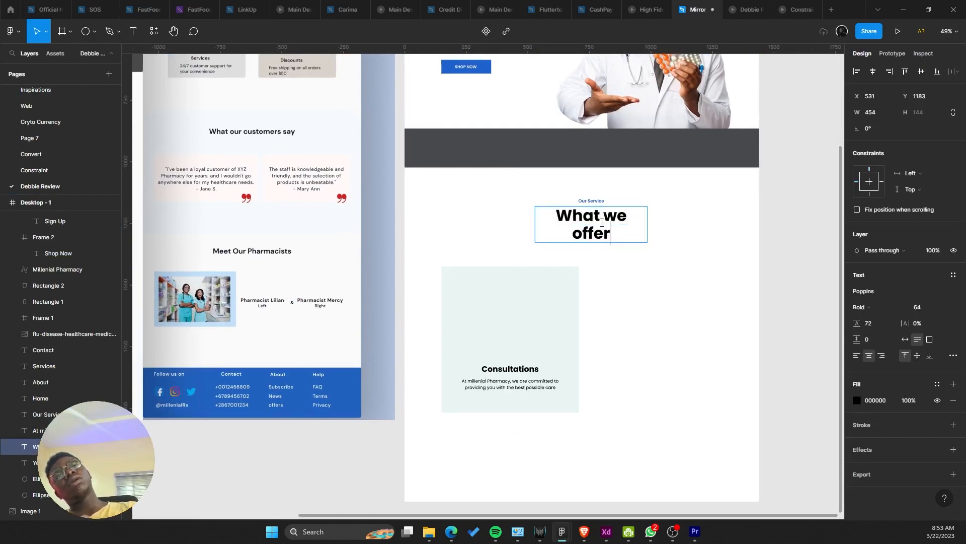
key(Escape)
drag(651, 214, 666, 214)
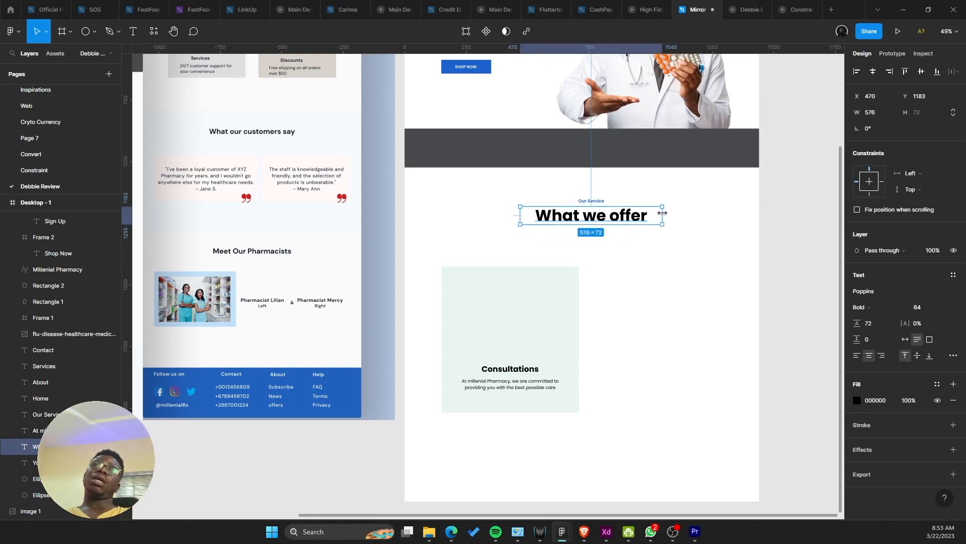
click(630, 275)
scroll(630, 276, down, 2)
drag(534, 339, 470, 348)
Step: Change the label above to 'Our Services' and align it to horizontal centre
click(471, 347)
drag(556, 312, 607, 284)
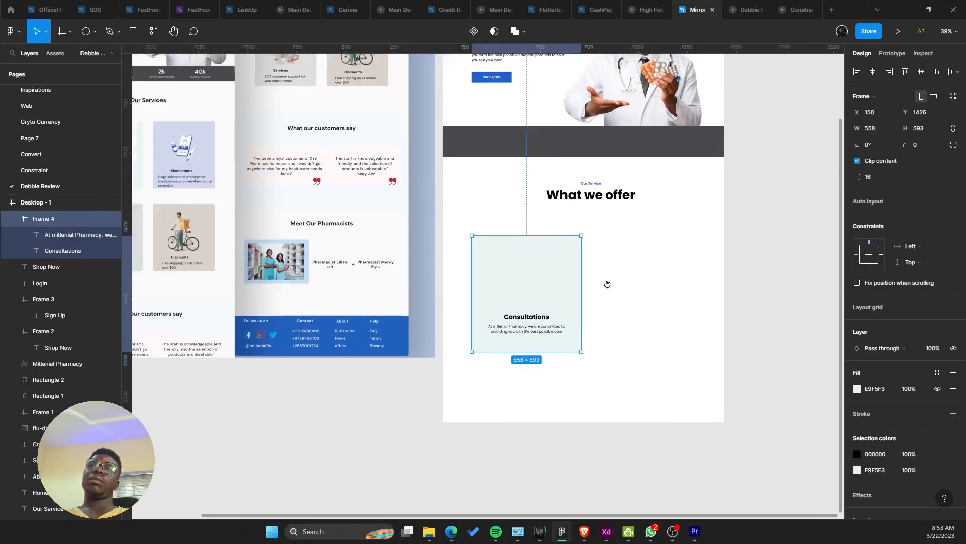
scroll(607, 284, up, 5)
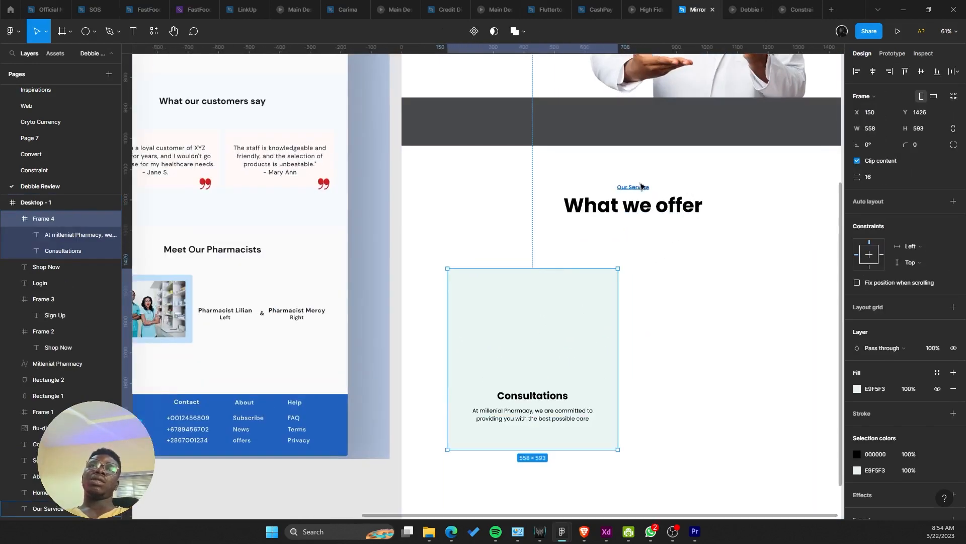
double_click(636, 187)
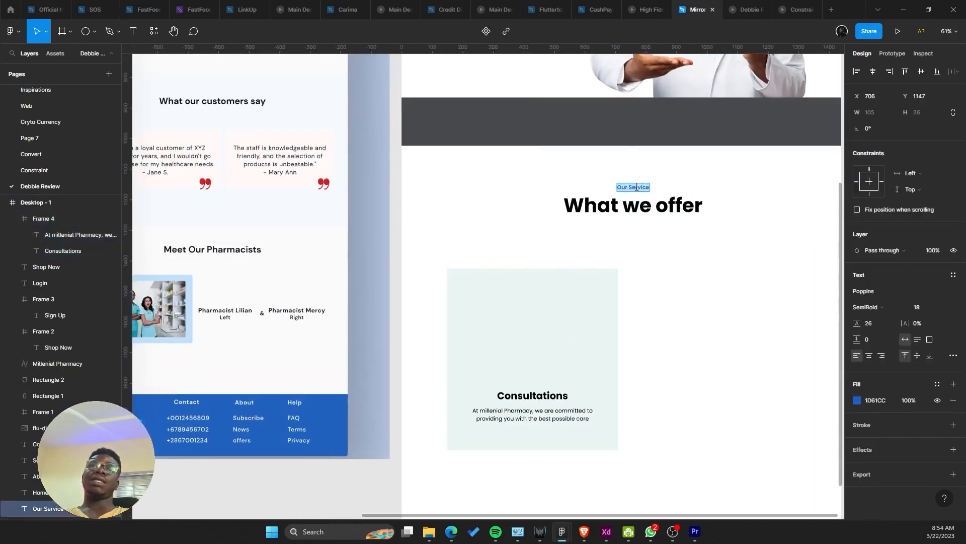
text(s)
key(Escape)
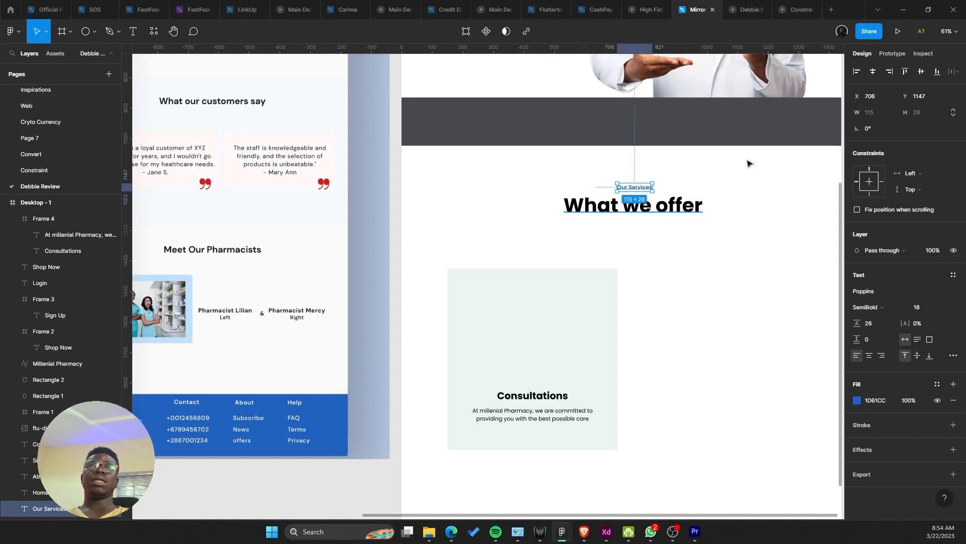
click(872, 72)
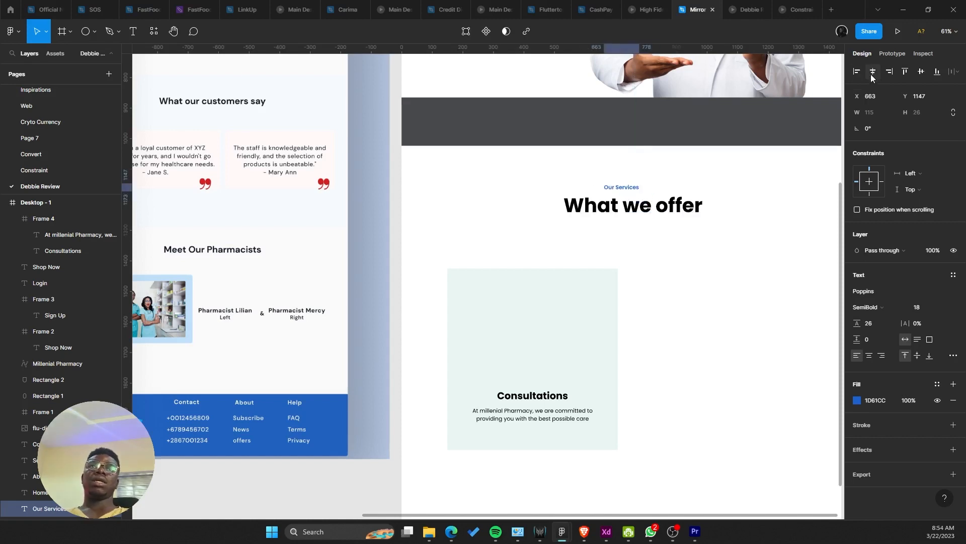
click(801, 358)
Step: Set the 'What we offer' heading box to auto width so it hugs its text
click(677, 206)
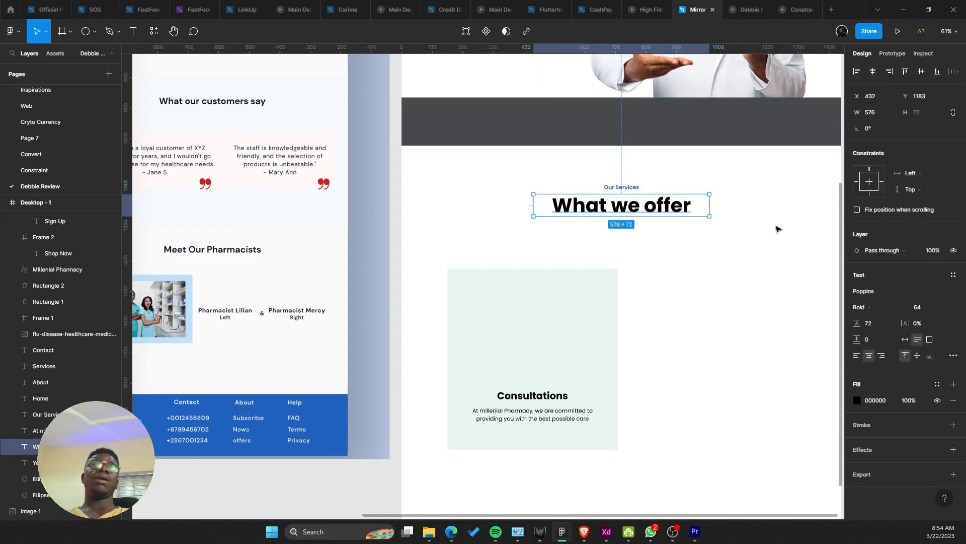
click(906, 339)
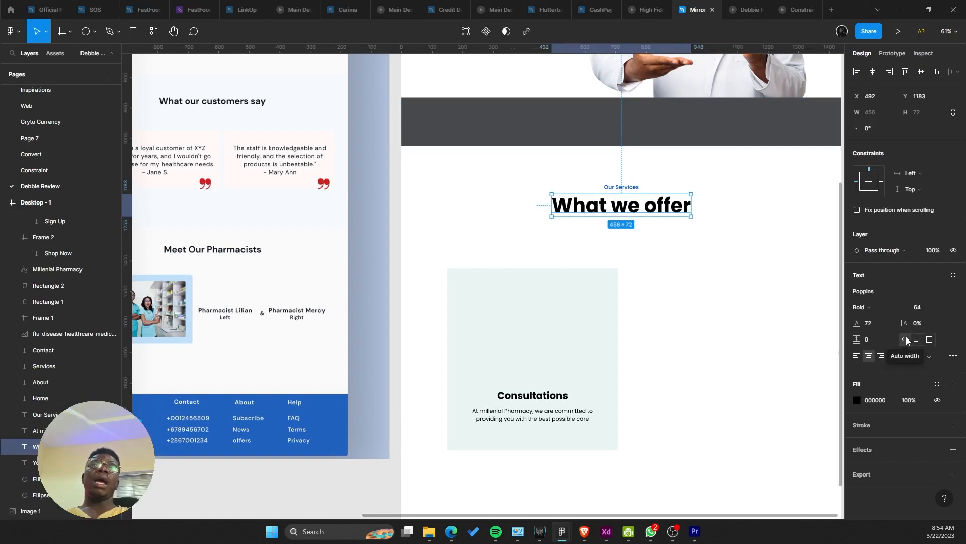
click(662, 323)
scroll(627, 319, down, 5)
scroll(621, 320, up, 4)
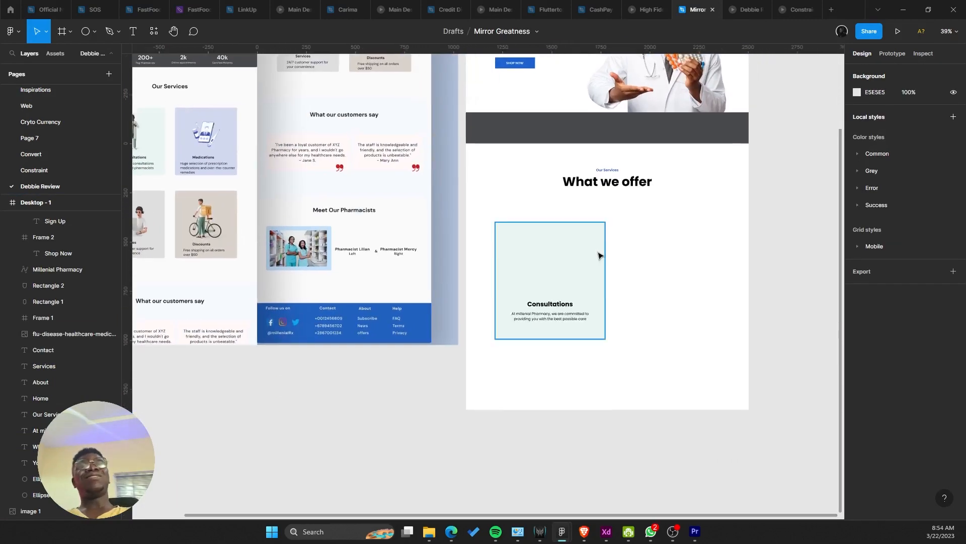
scroll(572, 304, up, 3)
scroll(711, 360, left, 4)
click(627, 324)
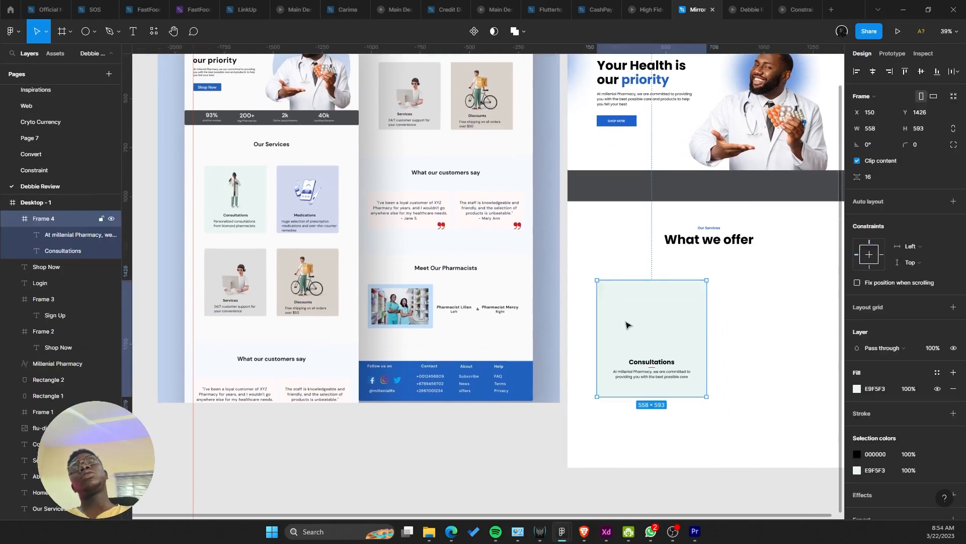
scroll(604, 318, right, 2)
scroll(575, 310, down, 3)
Step: Check the page in the prototype preview, then go back to the Mirror design file
click(747, 7)
scroll(600, 316, down, 3)
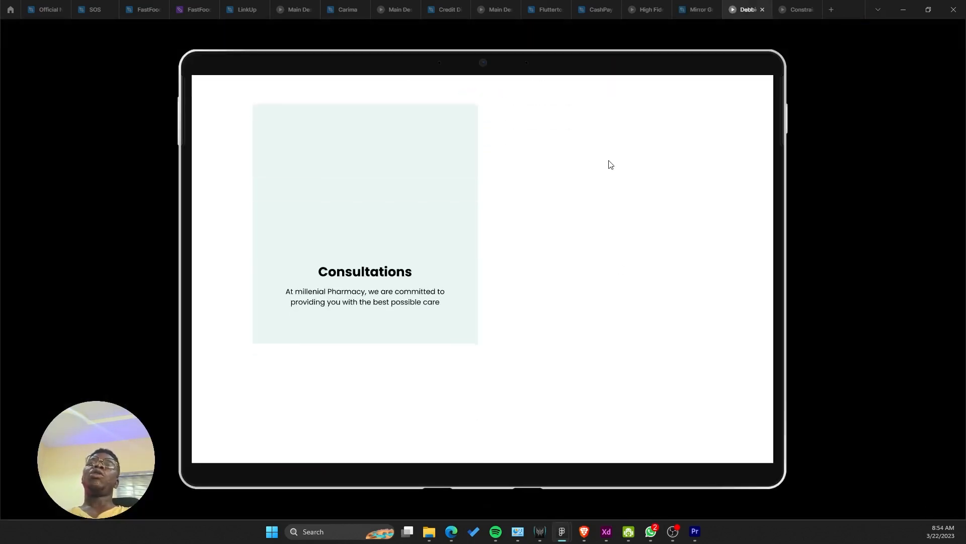
scroll(640, 248, up, 2)
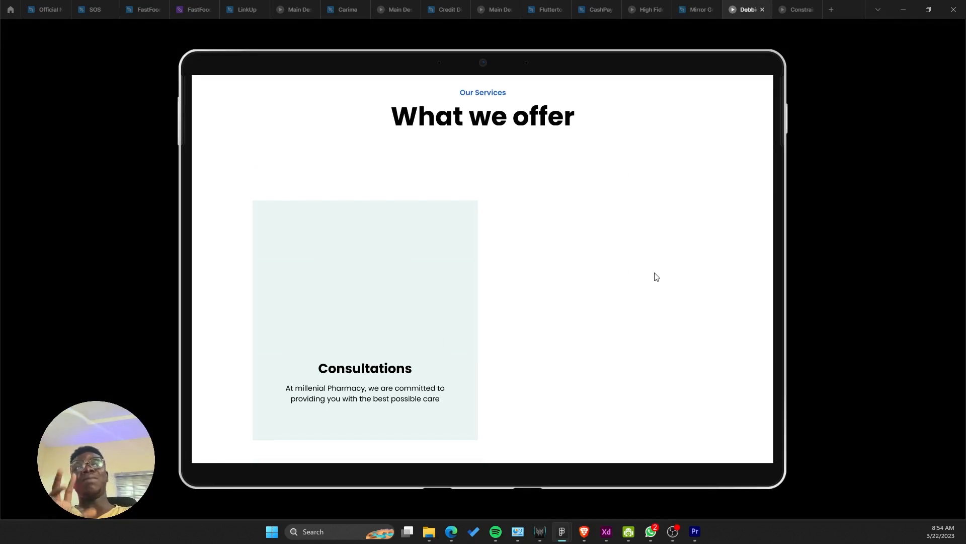
click(697, 9)
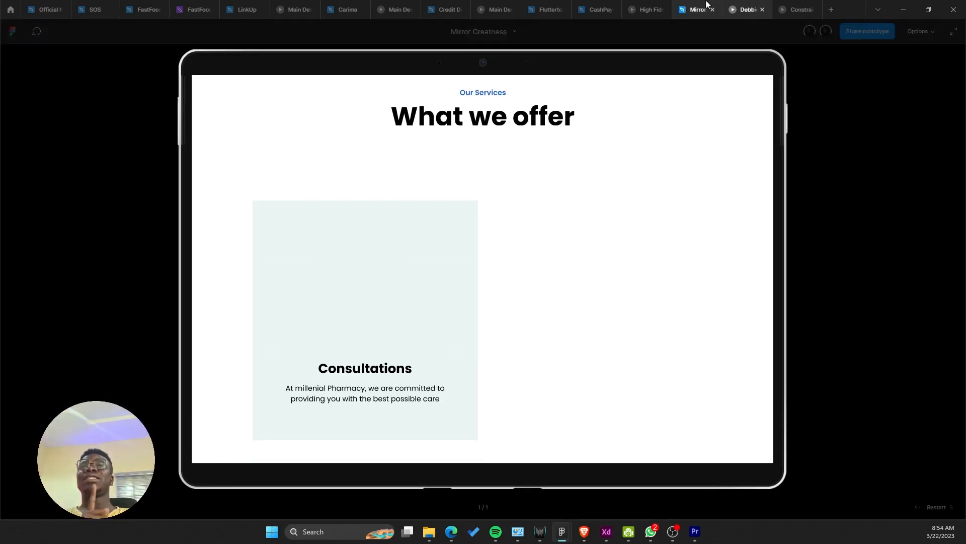
right_click(658, 324)
key(Escape)
Step: Set the prototype preview device to None and present the prototype
click(893, 53)
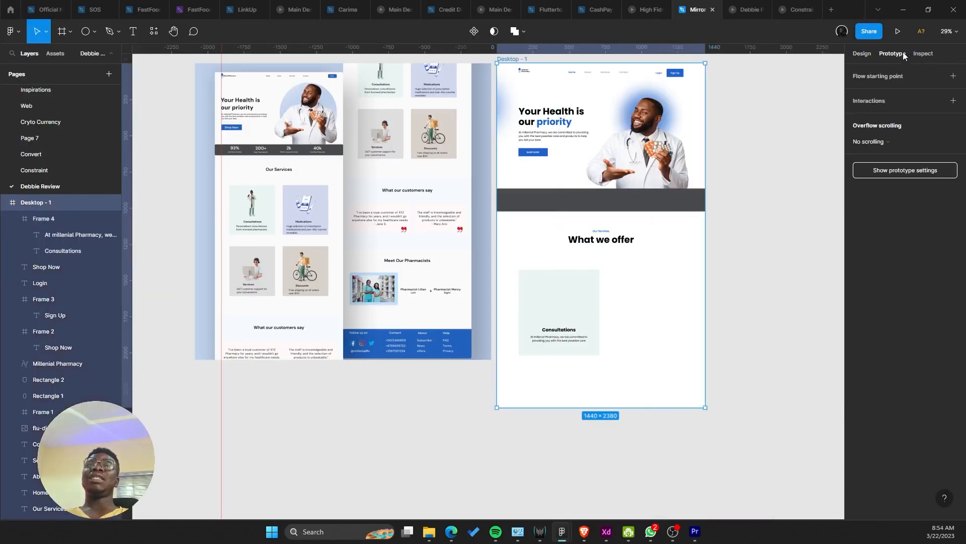
click(905, 163)
click(887, 97)
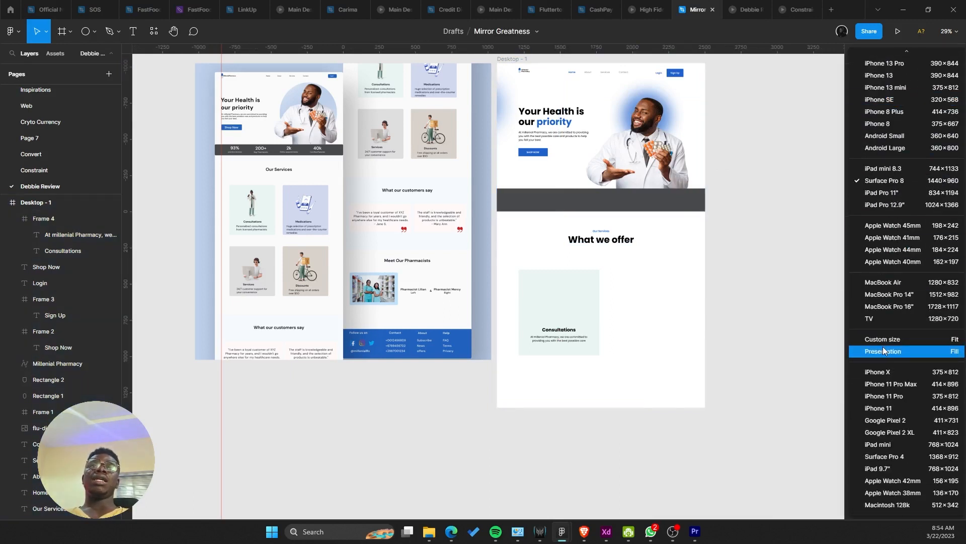
scroll(886, 262, up, 2)
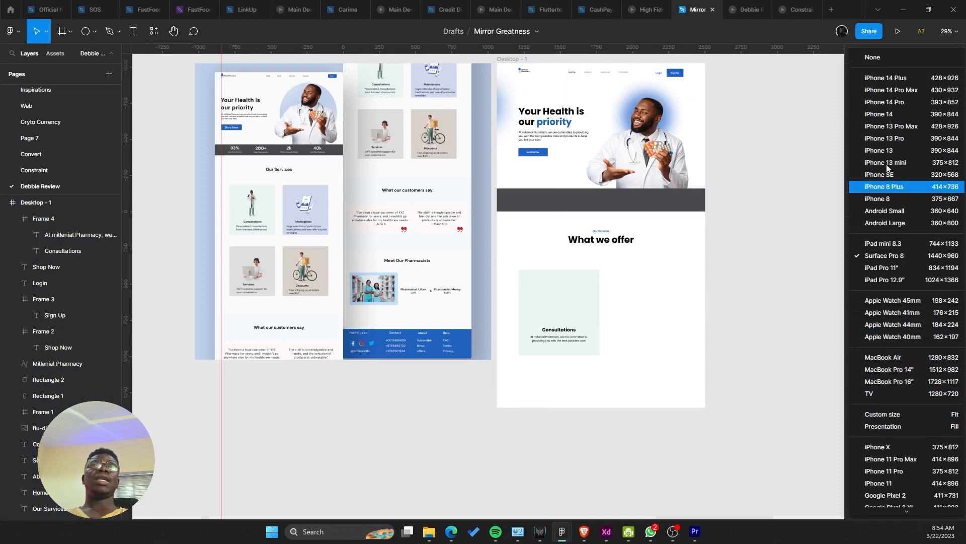
click(885, 58)
click(897, 30)
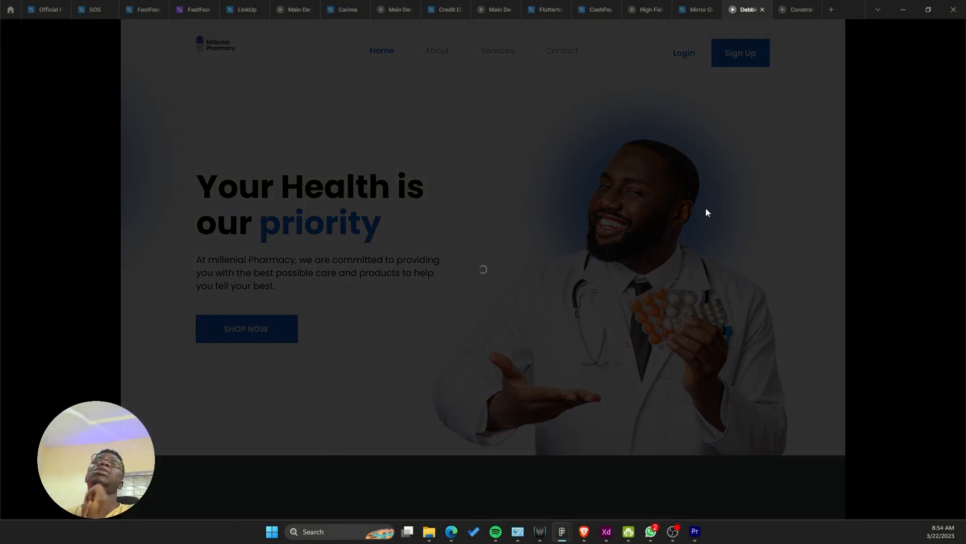
Step: Nudge the Consultations card slightly up beneath the What we offer heading
click(698, 9)
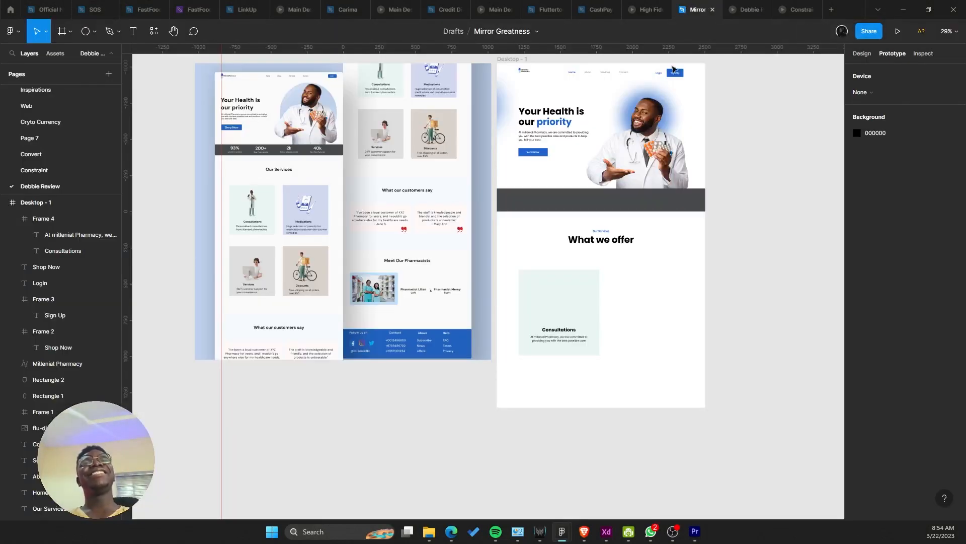
scroll(682, 272, up, 1)
click(509, 362)
click(750, 9)
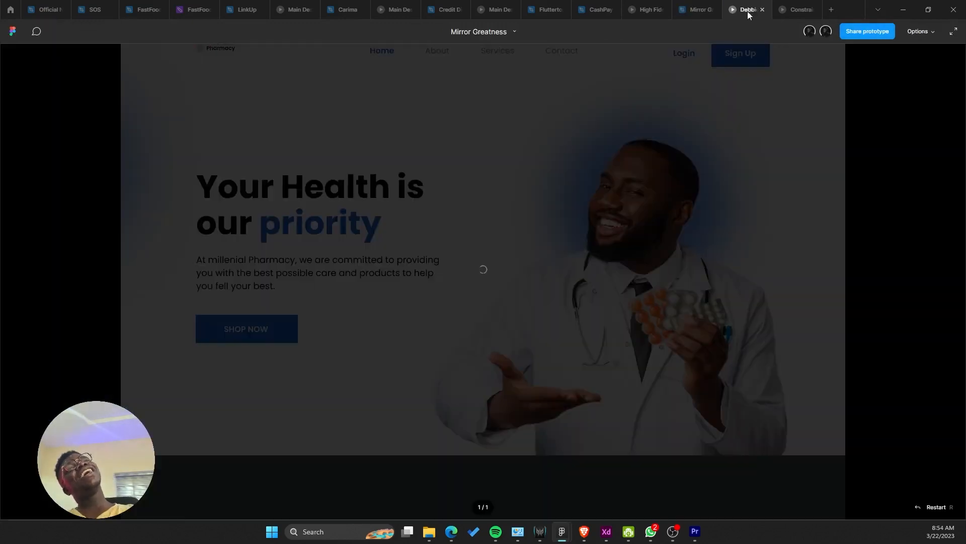
click(698, 9)
ctrl+scroll(517, 416, up, 3)
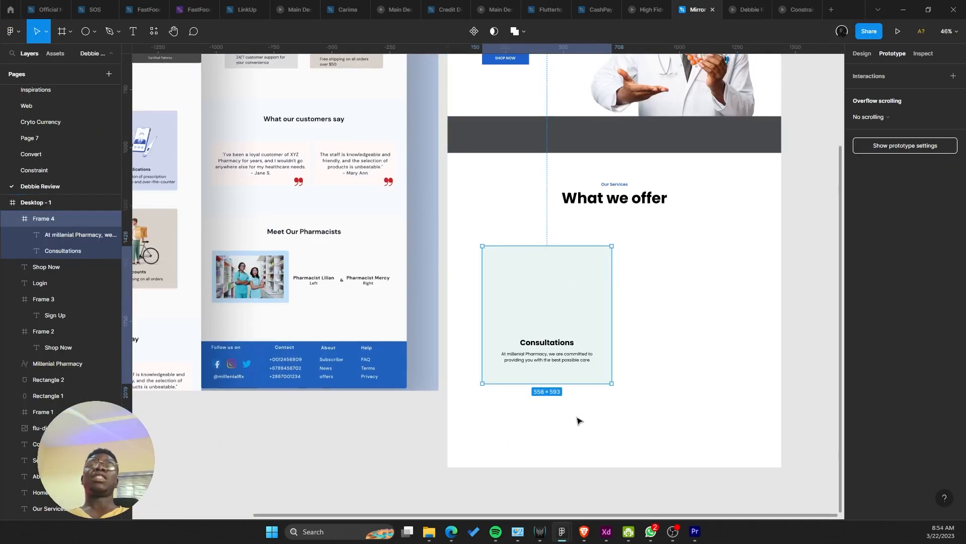
drag(541, 293, 540, 290)
scroll(550, 298, right, 1)
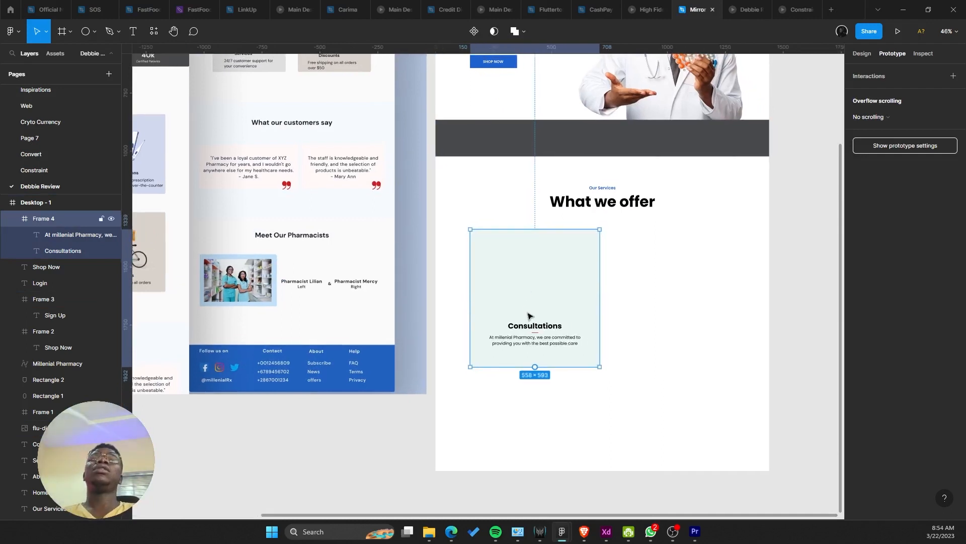
Step: Reload the stalled Debbie prototype tab and return to the Mirror Greatness design file
click(746, 9)
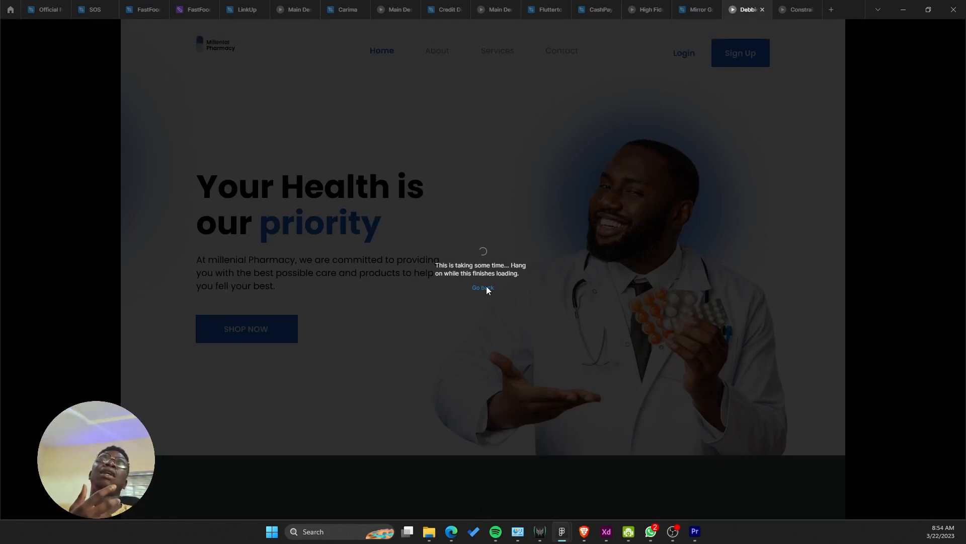
right_click(745, 9)
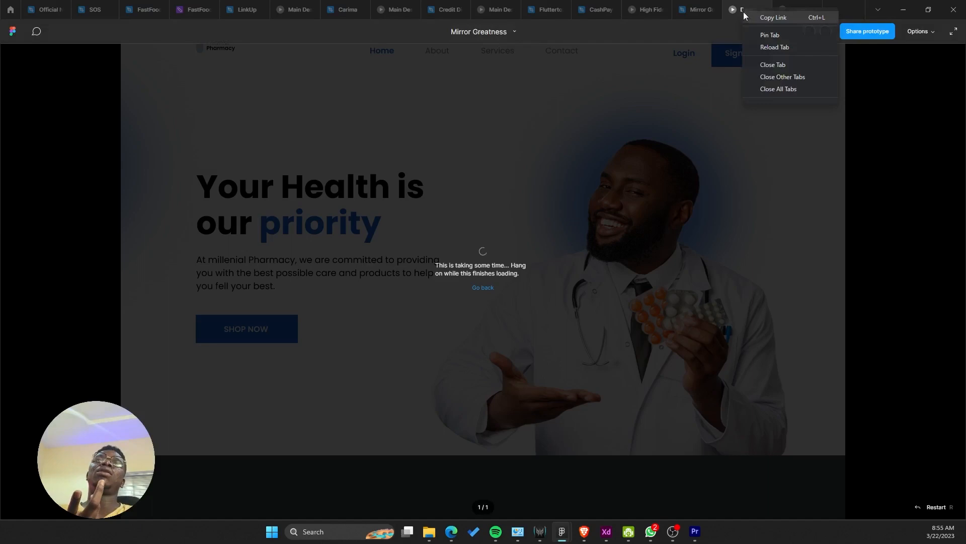
click(757, 46)
click(717, 10)
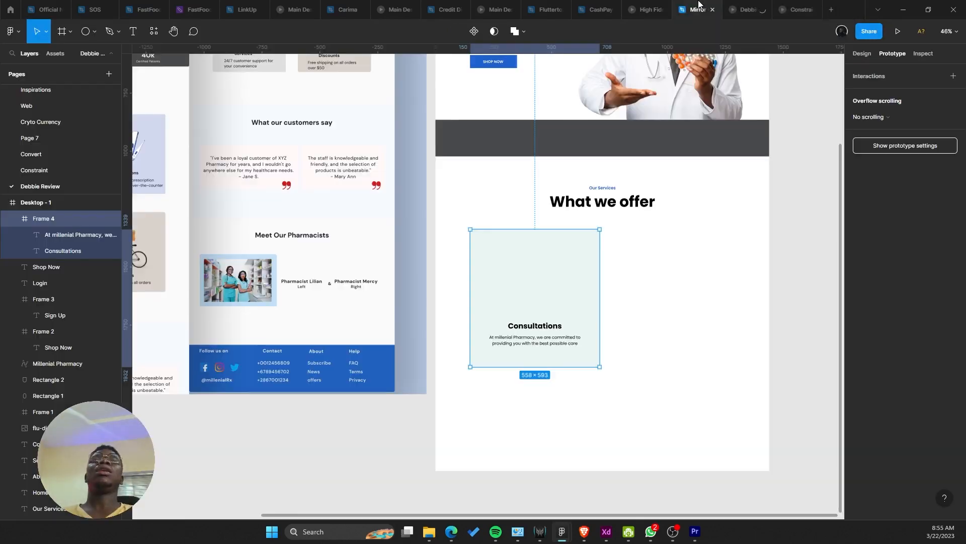
click(748, 9)
click(702, 9)
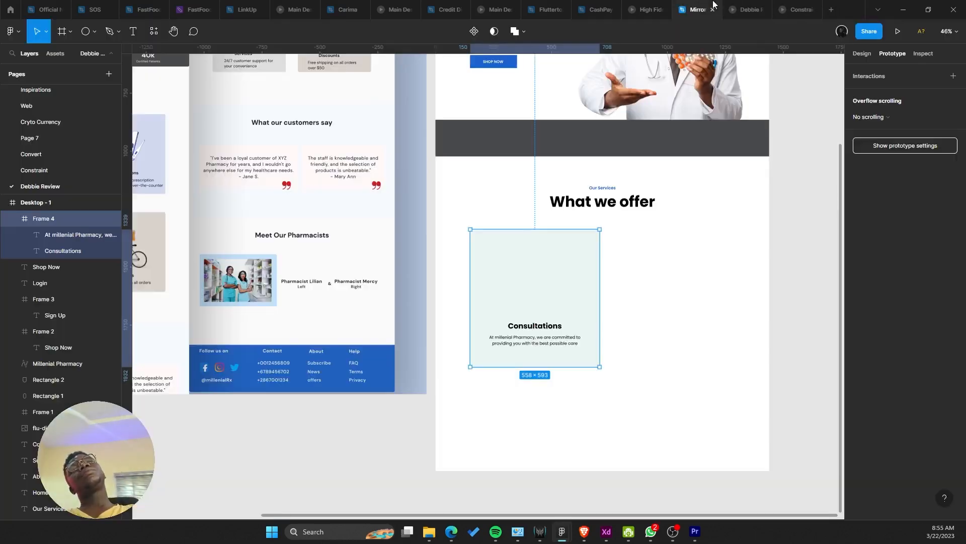
drag(642, 234, 634, 240)
drag(480, 307, 604, 337)
scroll(596, 336, down, 1)
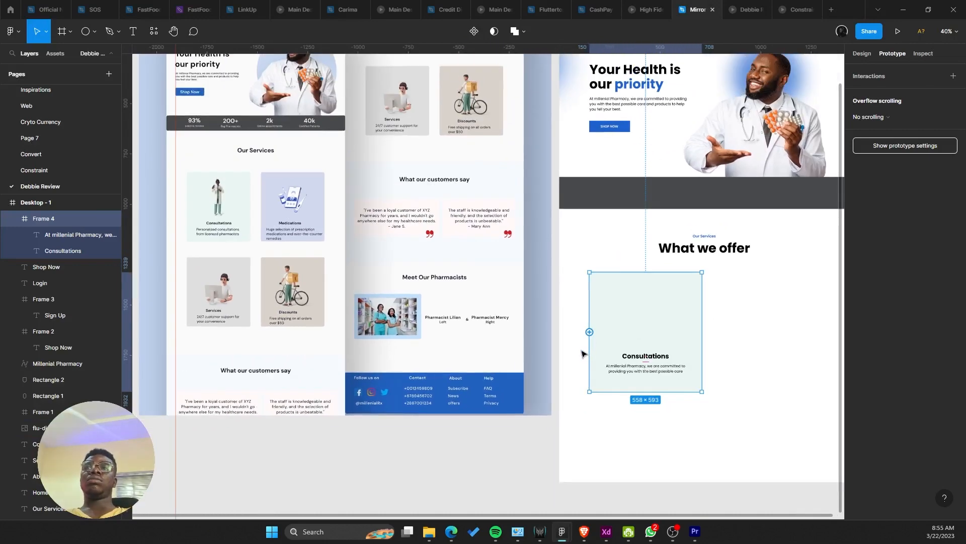
scroll(535, 382, down, 1)
click(537, 422)
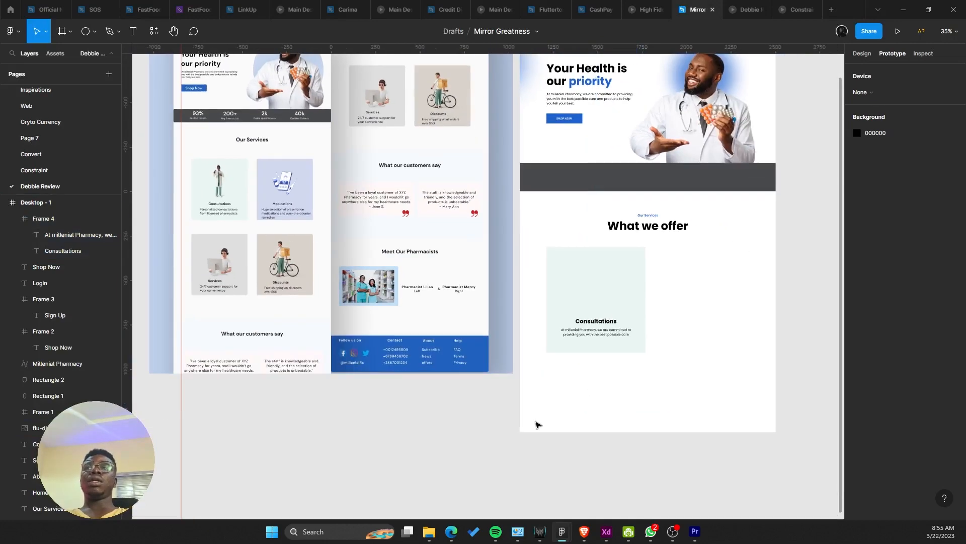
drag(565, 406, 512, 438)
click(555, 378)
drag(556, 377, 667, 379)
key(ctrl+z)
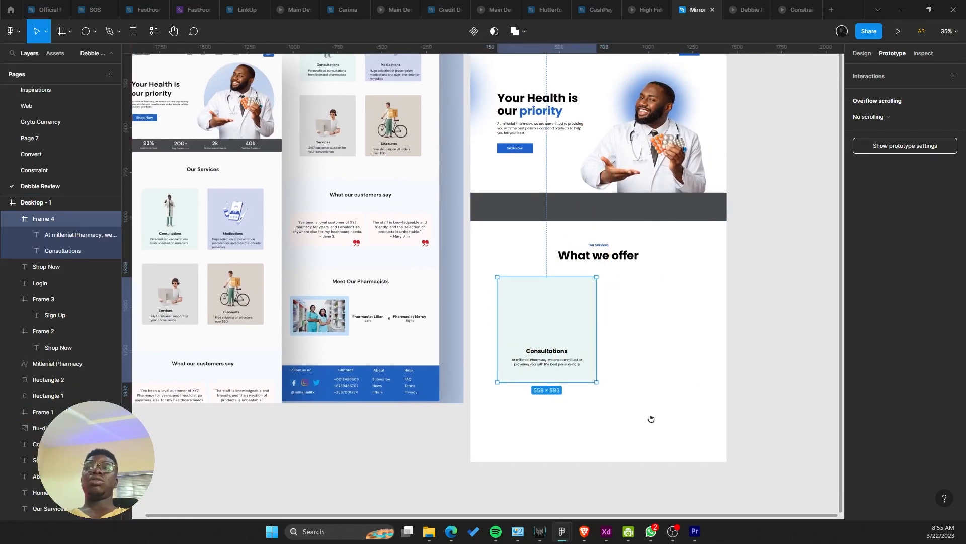
click(608, 420)
click(863, 54)
scroll(357, 321, up, 10)
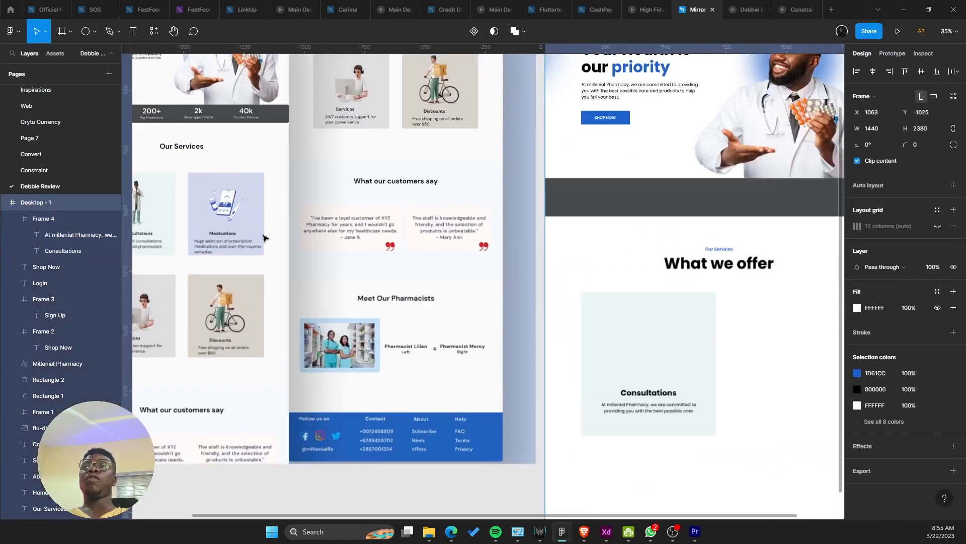
scroll(357, 320, down, 5)
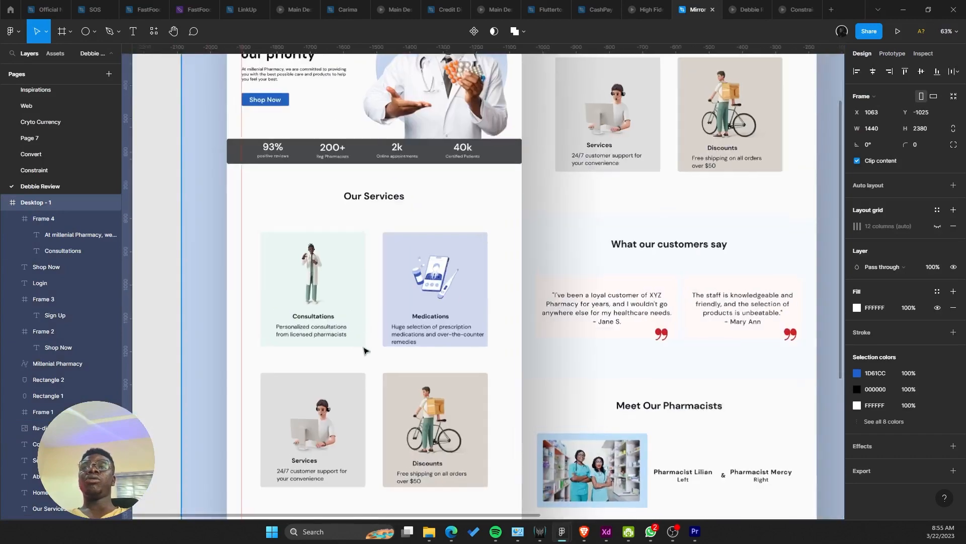
scroll(407, 316, up, 4)
drag(325, 311, 386, 224)
scroll(325, 378, up, 4)
scroll(489, 353, down, 1)
drag(489, 353, 522, 182)
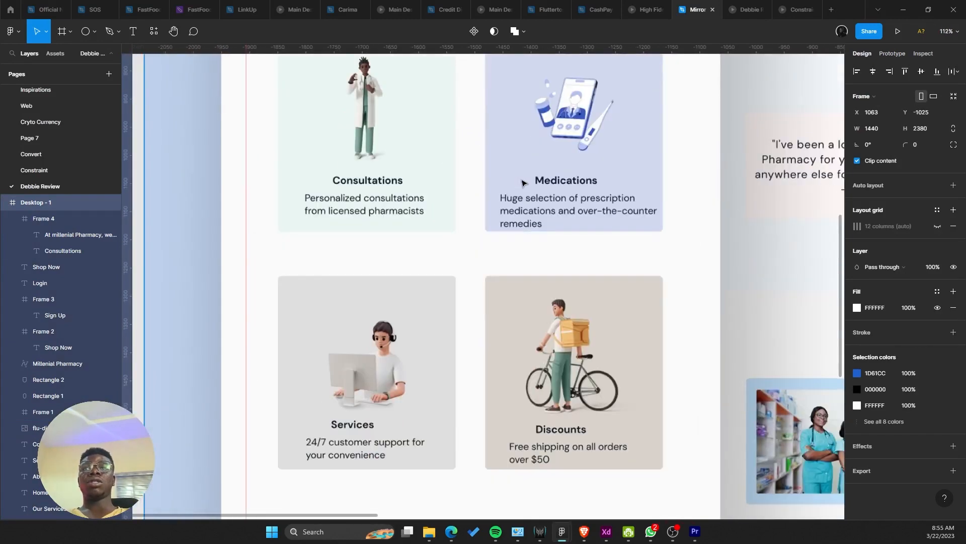
scroll(608, 345, down, 4)
scroll(542, 405, up, 3)
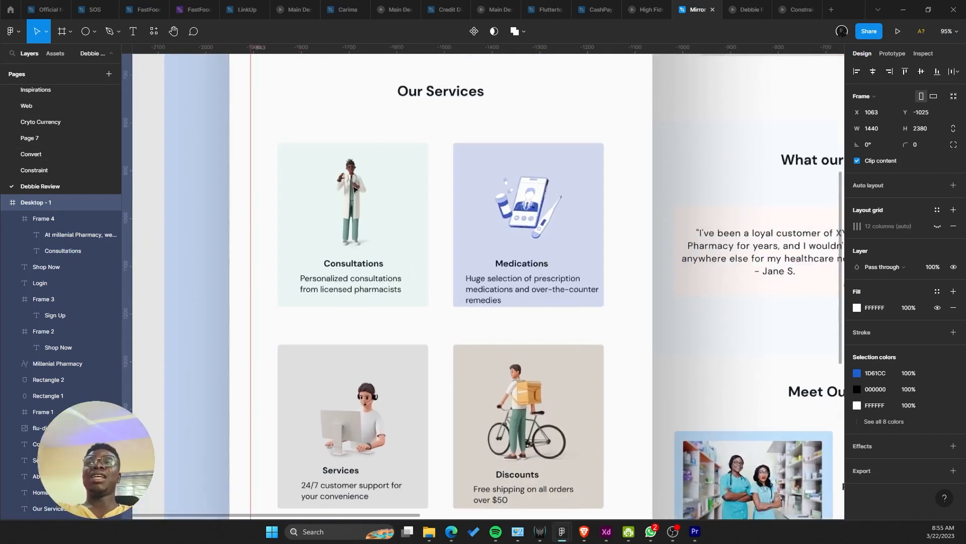
click(370, 190)
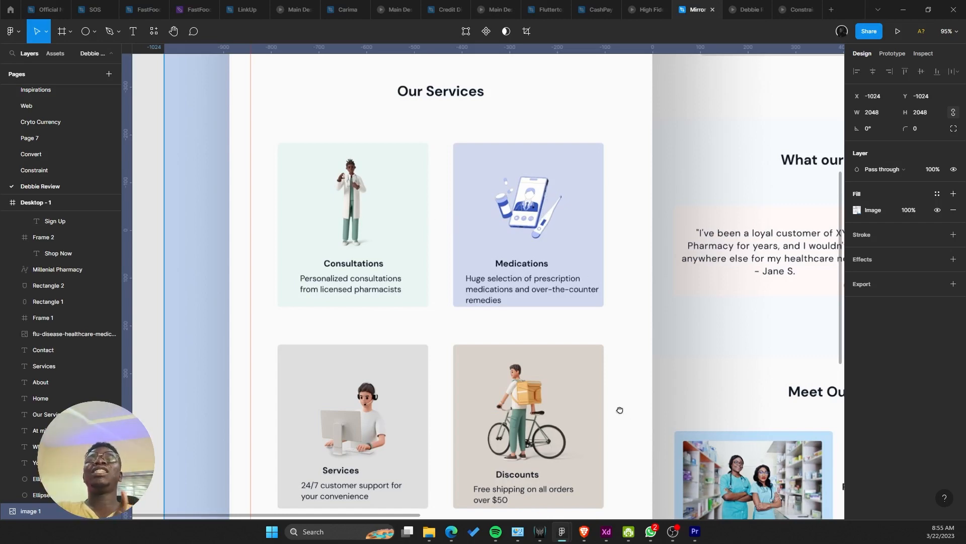
drag(619, 410, 571, 257)
scroll(483, 248, up, 6)
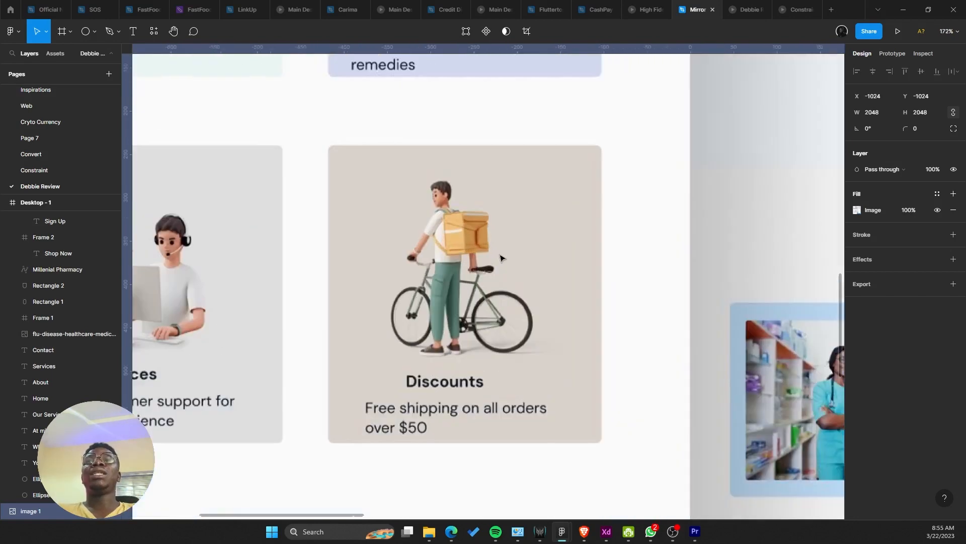
scroll(423, 206, down, 5)
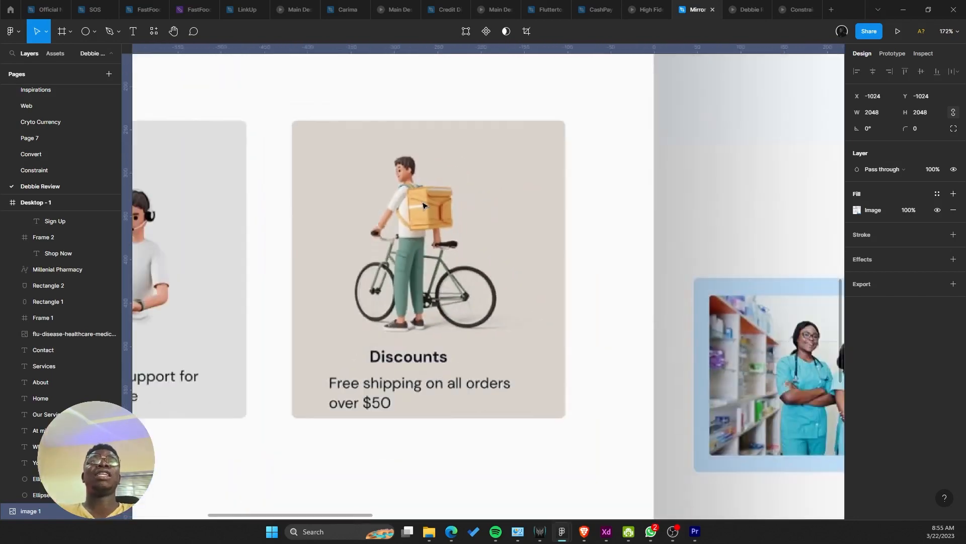
scroll(456, 209, left, 5)
scroll(401, 288, up, 2)
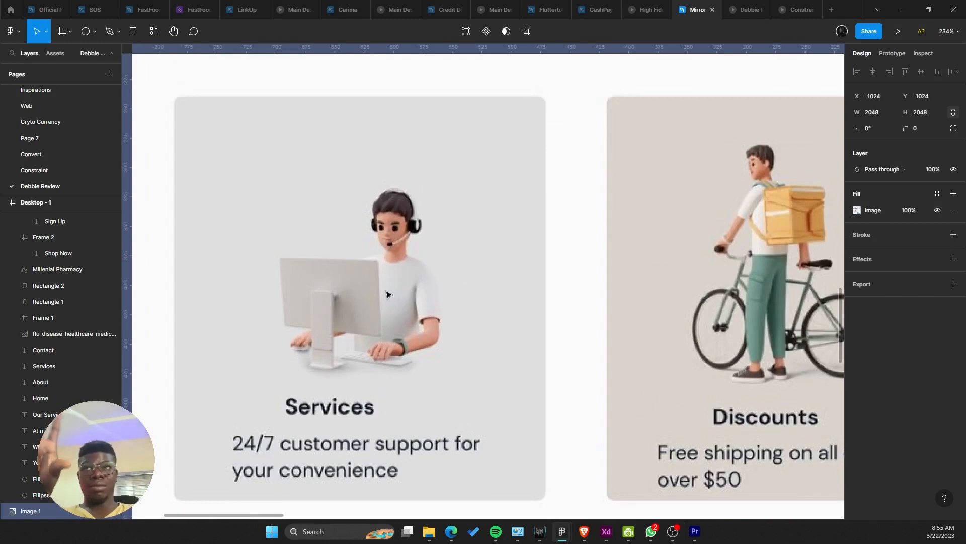
scroll(386, 294, down, 12)
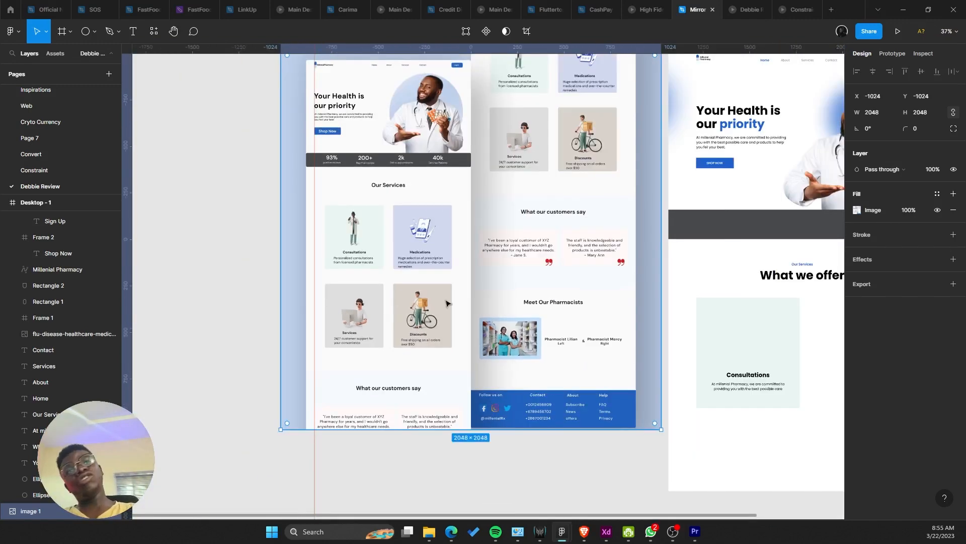
scroll(485, 298, right, 5)
click(584, 314)
key(Escape)
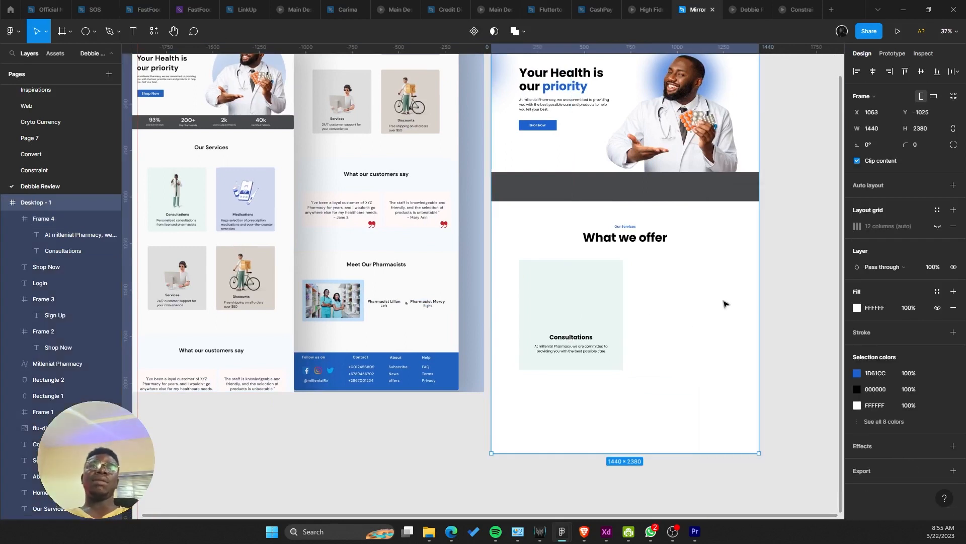
Step: Duplicate the Consultations card to its right and fill it with the Medications lavender
click(937, 226)
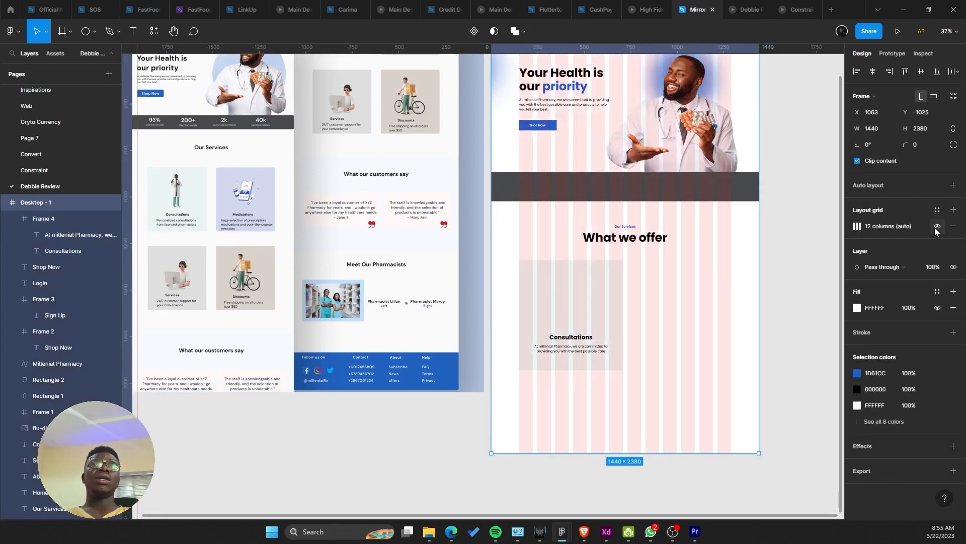
drag(597, 302, 682, 288)
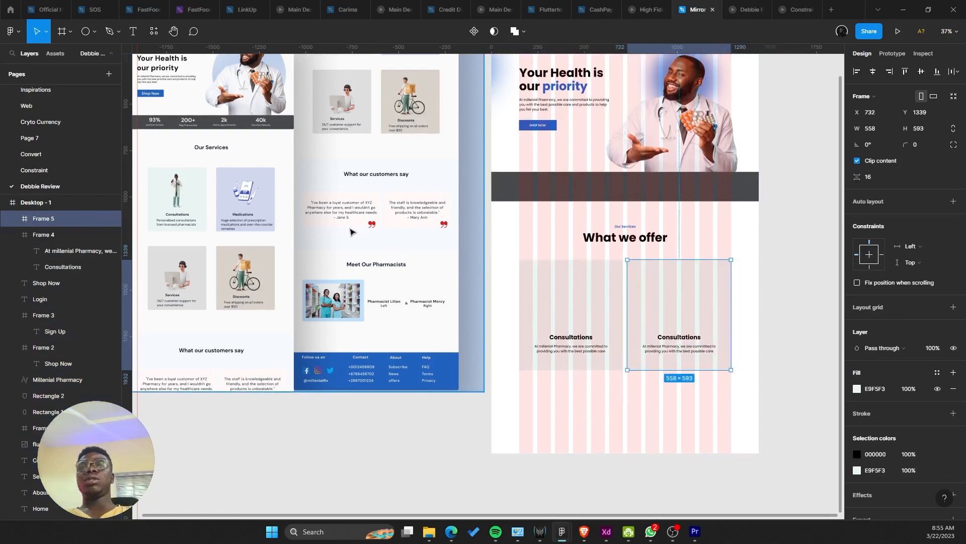
key(i)
click(269, 182)
right_click(617, 424)
click(596, 428)
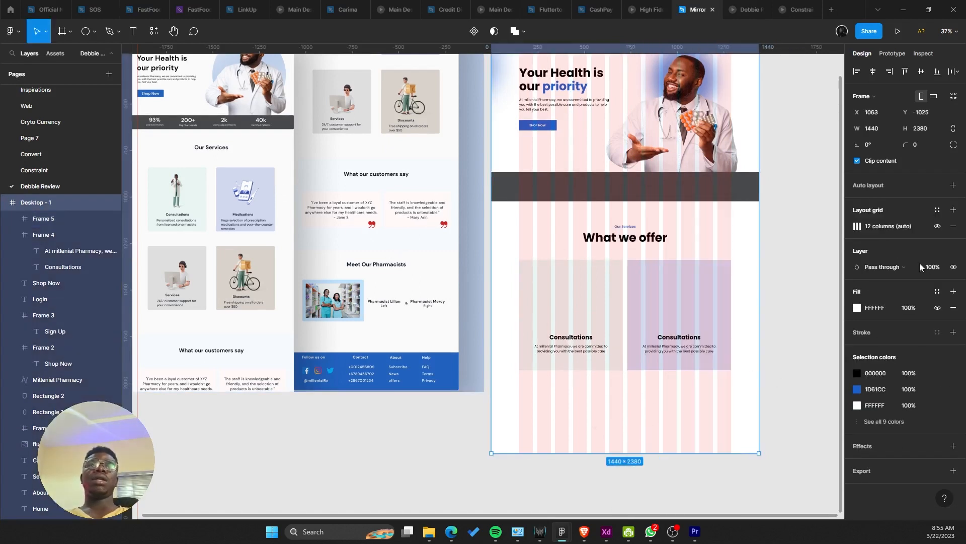
click(937, 226)
Step: Centre-align the new card's heading and rename it 'Medication'
double_click(688, 337)
double_click(688, 337)
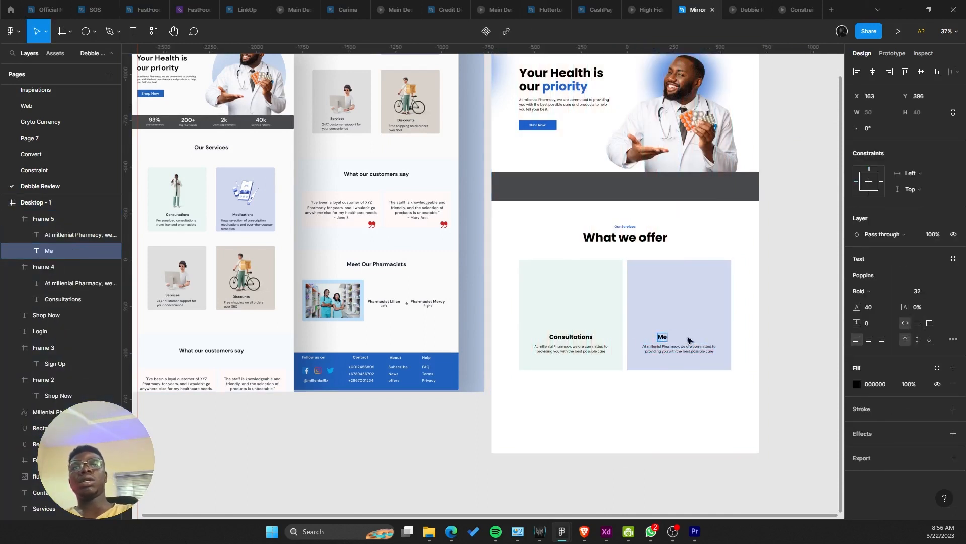
click(868, 339)
key(Escape)
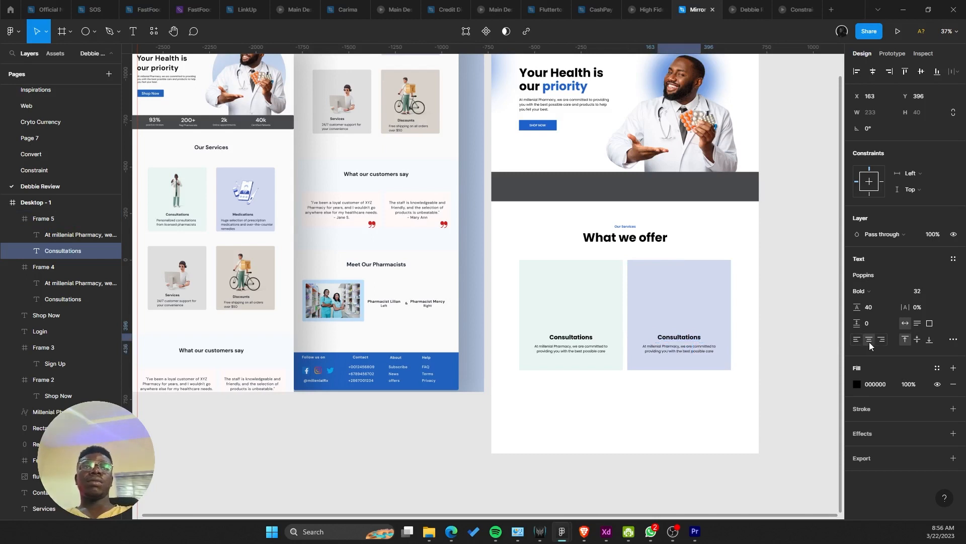
double_click(680, 337)
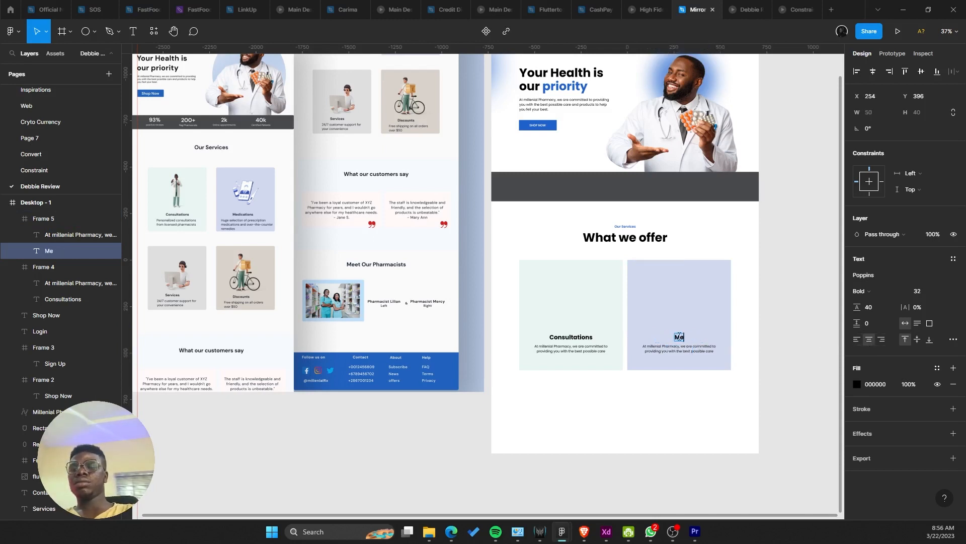
key(Escape)
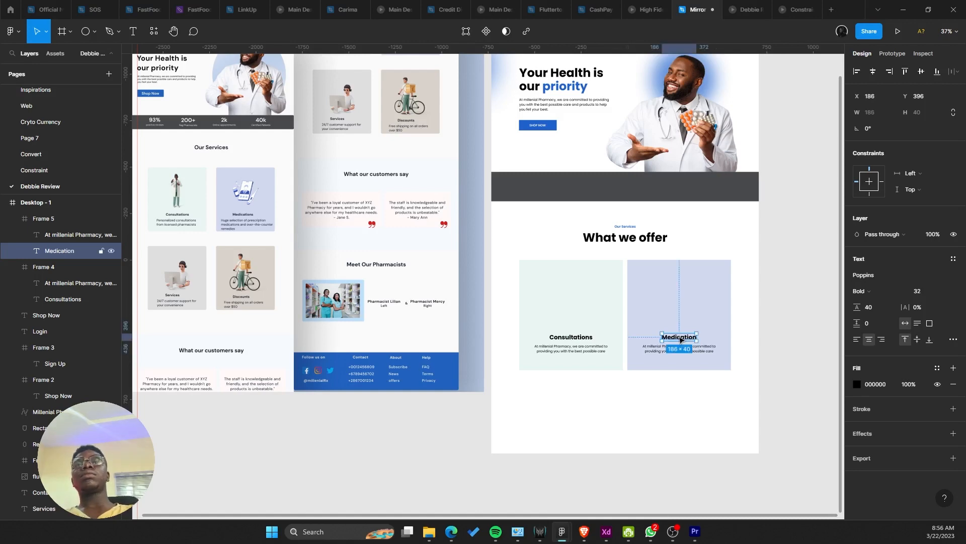
click(644, 398)
scroll(645, 398, down, 2)
scroll(645, 398, up, 1)
scroll(638, 380, down, 1)
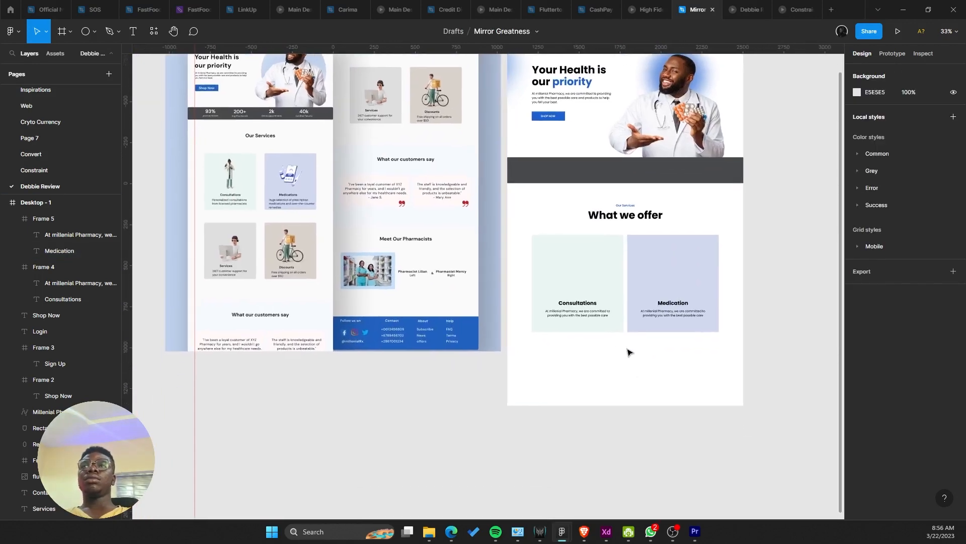
Step: Select the Consultations and Medication cards together and set their corner radius to 32
click(579, 282)
shift+click(674, 282)
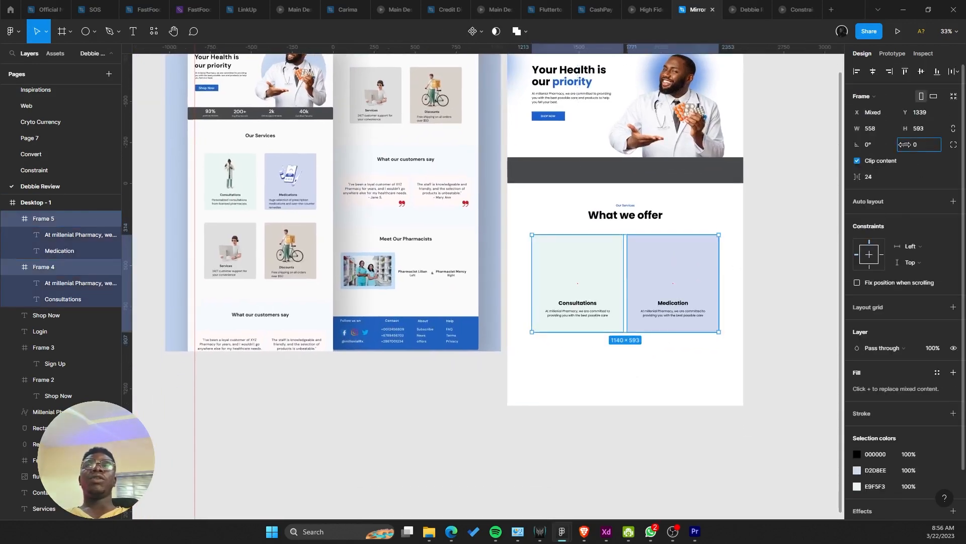
drag(904, 144, 915, 146)
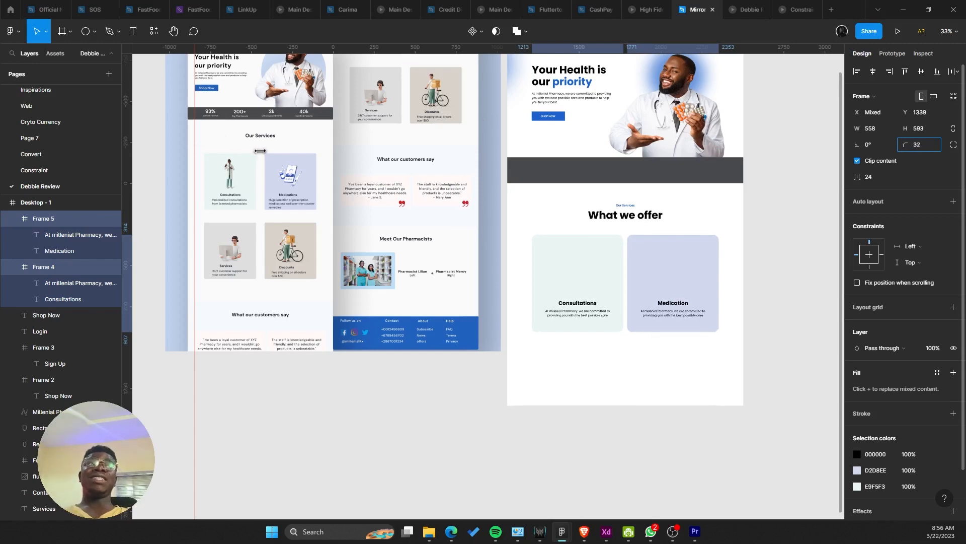
scroll(595, 280, up, 5)
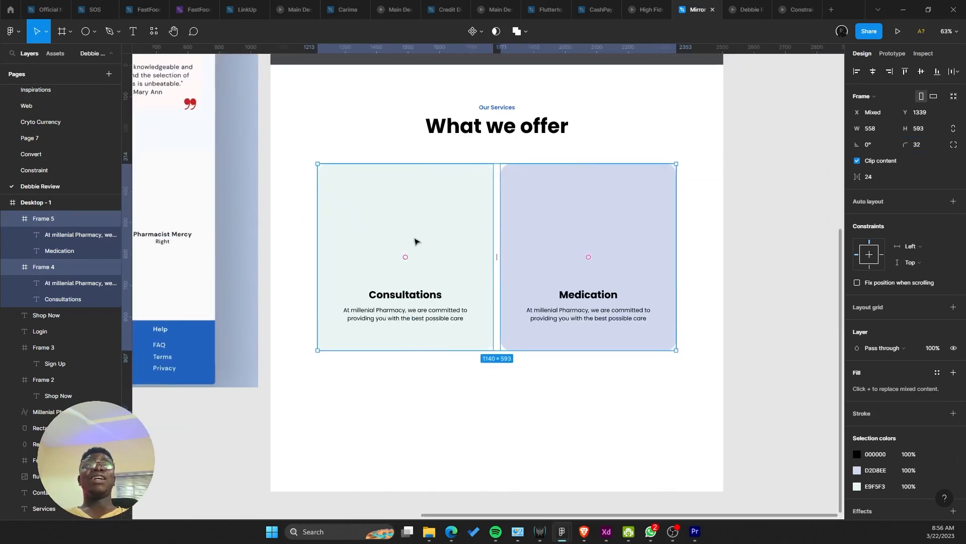
scroll(443, 280, up, 1)
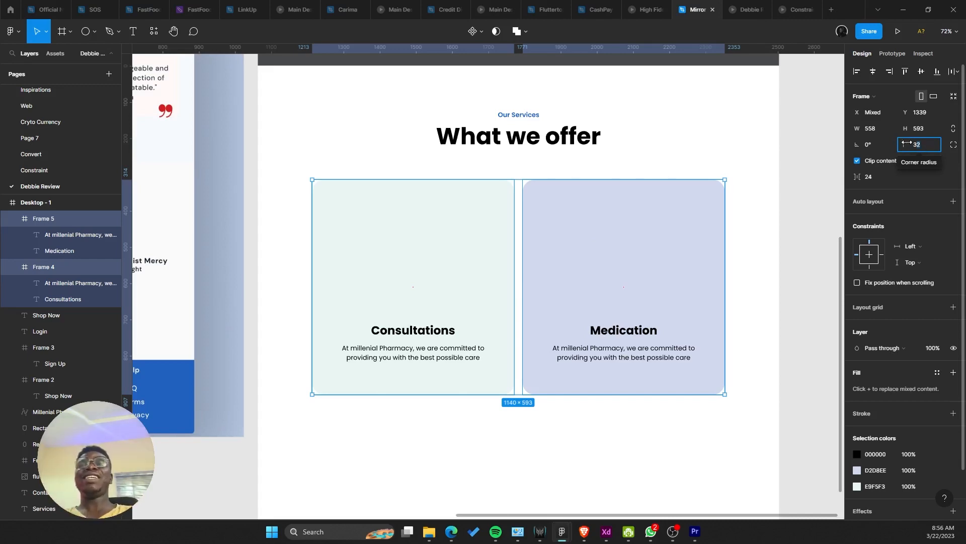
scroll(654, 149, down, 5)
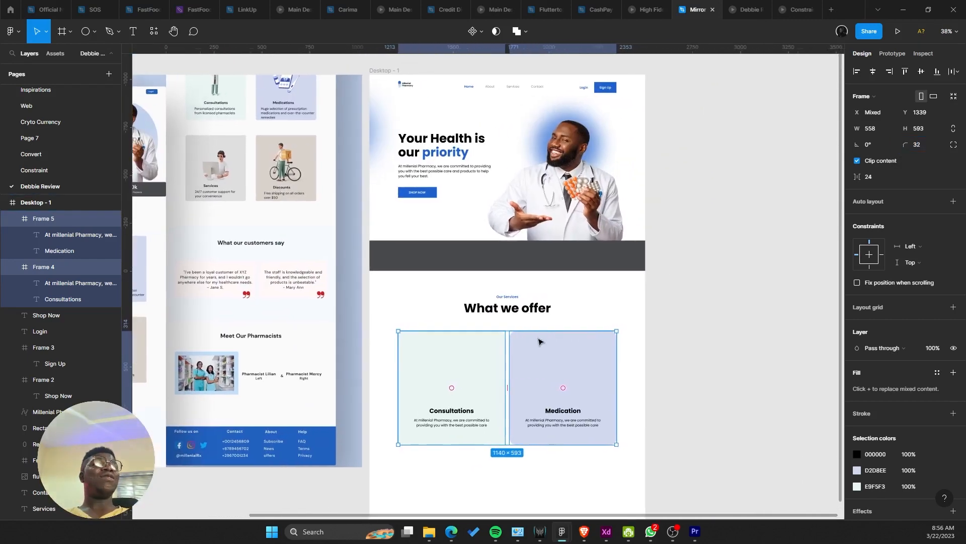
scroll(541, 342, right, 1)
scroll(541, 342, up, 1)
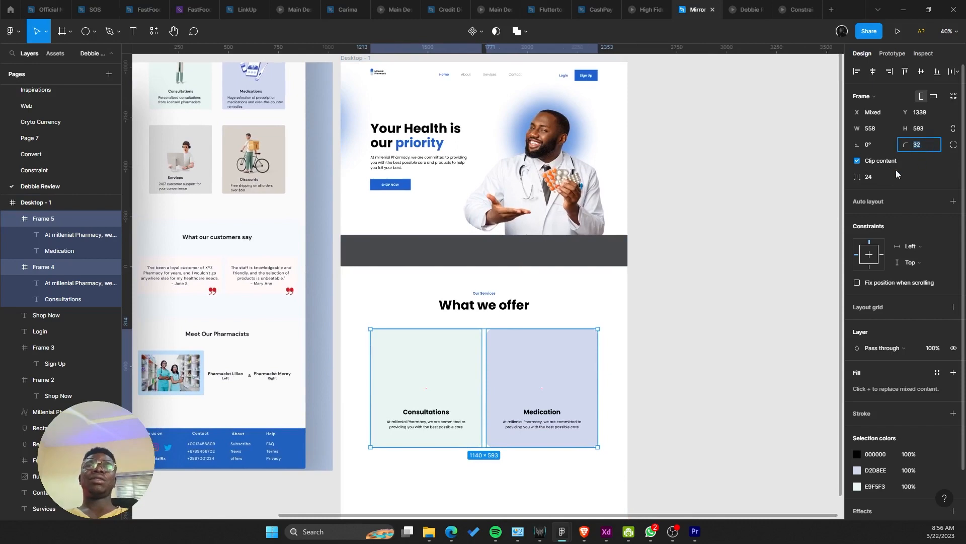
click(715, 209)
scroll(609, 233, left, 2)
scroll(607, 234, down, 4)
scroll(601, 239, up, 2)
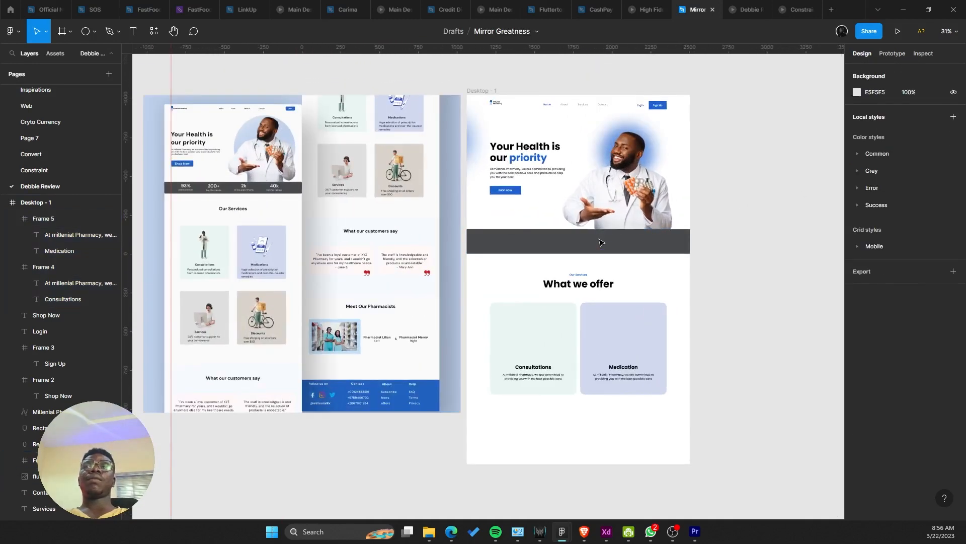
scroll(501, 189, up, 2)
scroll(458, 181, down, 2)
Step: Give the Shop Now button an 8 corner radius
click(461, 181)
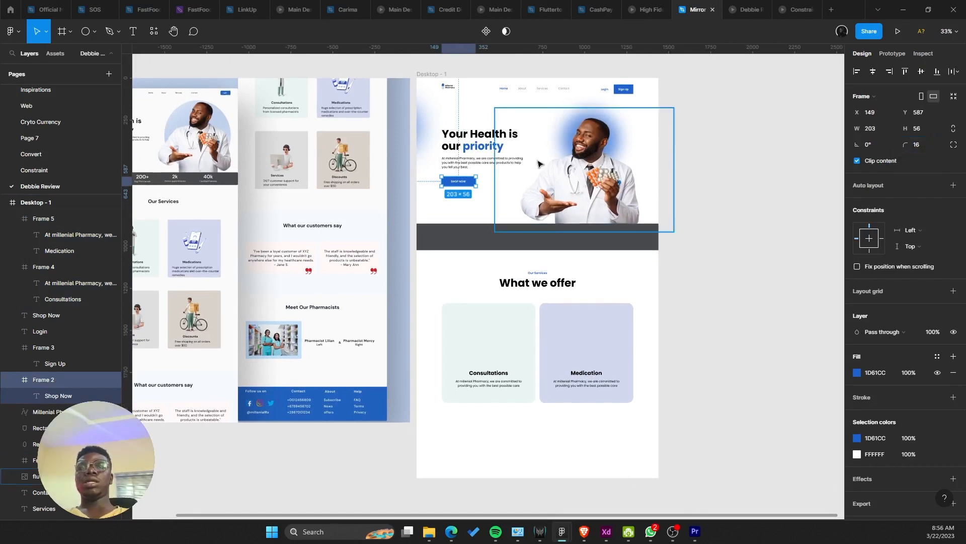
scroll(537, 162, up, 5)
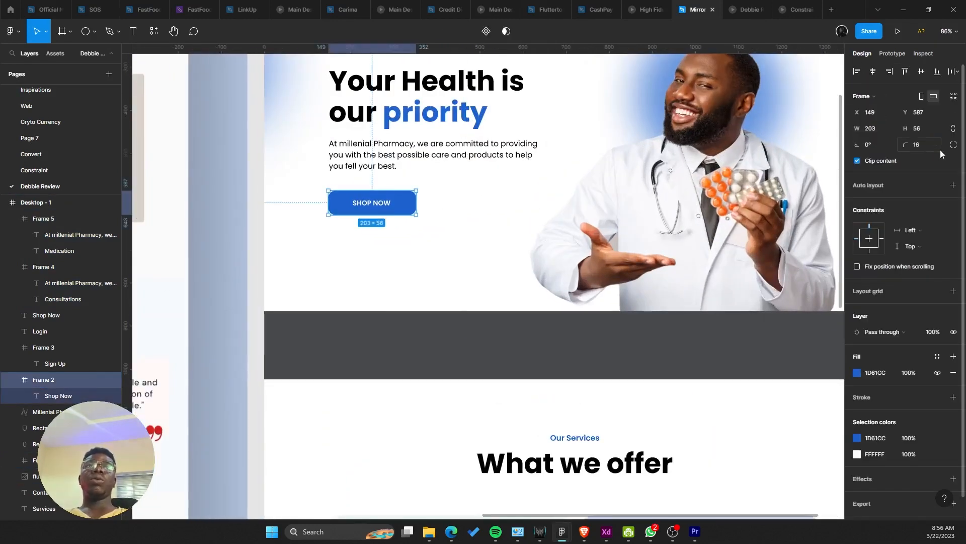
text(8)
key(Return)
scroll(612, 220, up, 3)
scroll(613, 220, right, 4)
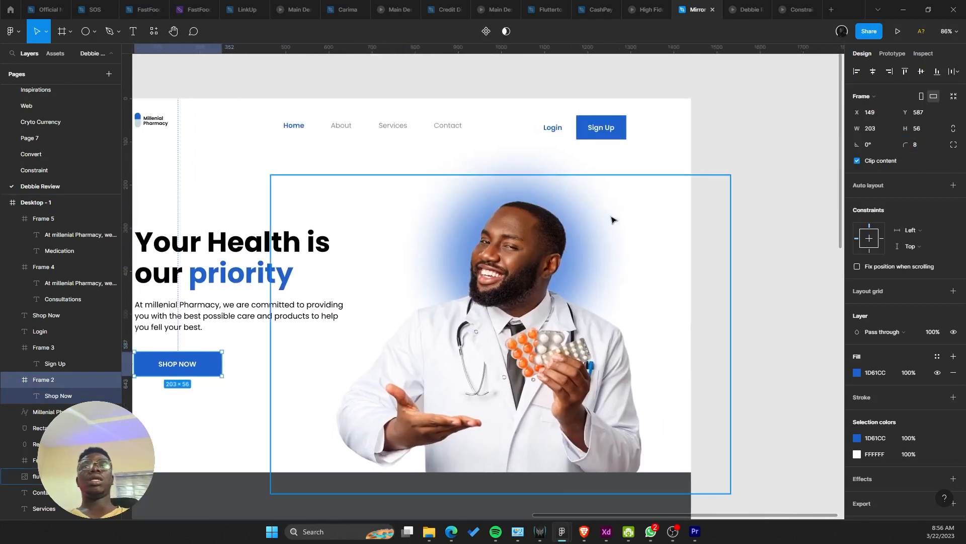
Step: Apply the same 8 corner radius to the Sign Up button
click(609, 136)
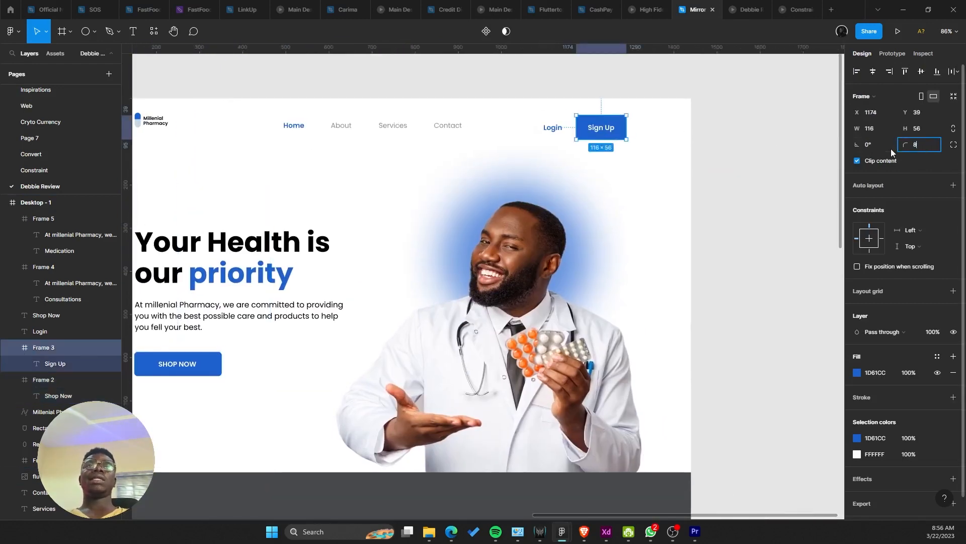
key(Return)
click(484, 281)
scroll(484, 282, down, 5)
scroll(484, 282, down, 3)
scroll(484, 282, left, 3)
scroll(485, 282, up, 2)
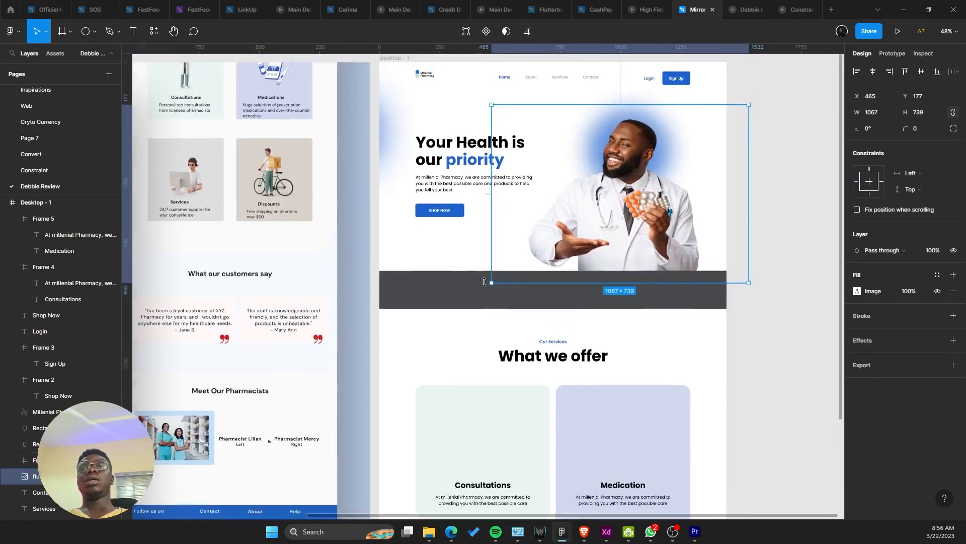
click(440, 210)
scroll(409, 252, down, 4)
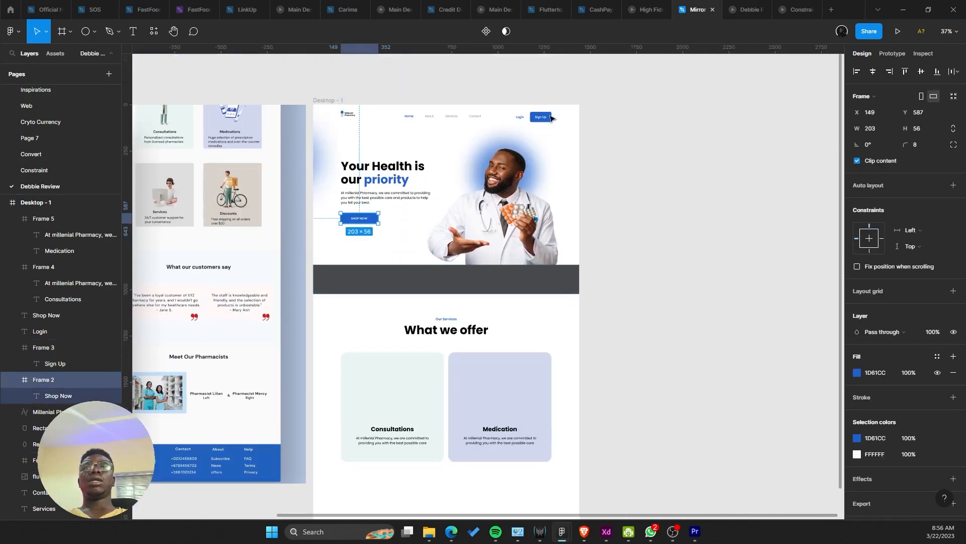
Step: Shrink Sign Up to 48 high and move it down to Y 43, level with Login
click(550, 118)
scroll(494, 283, down, 4)
scroll(494, 284, left, 1)
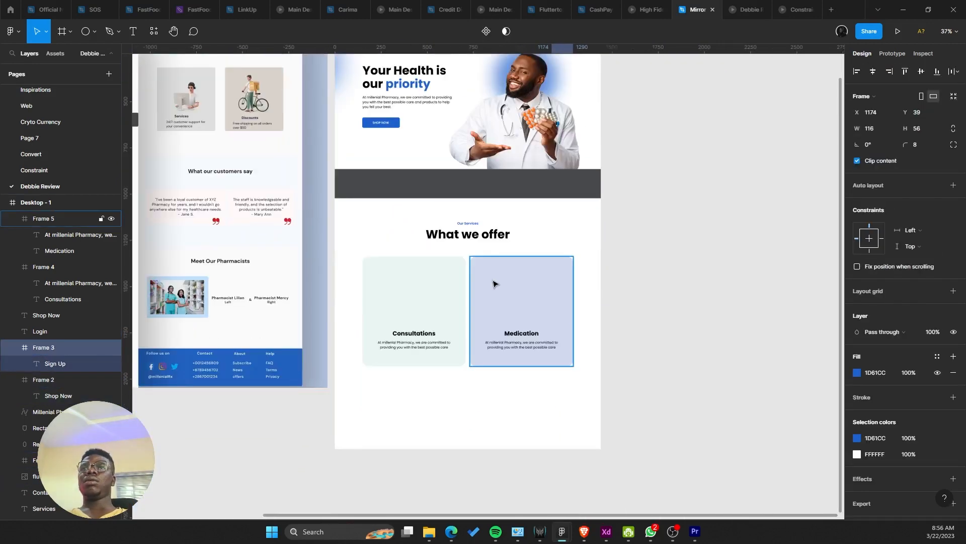
scroll(503, 327, up, 3)
scroll(583, 106, up, 5)
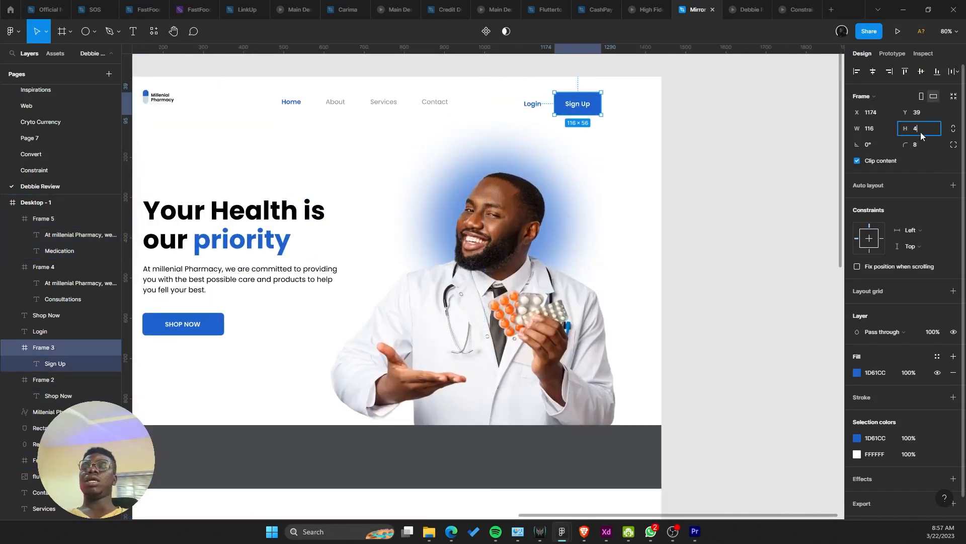
key(Return)
scroll(592, 107, up, 5)
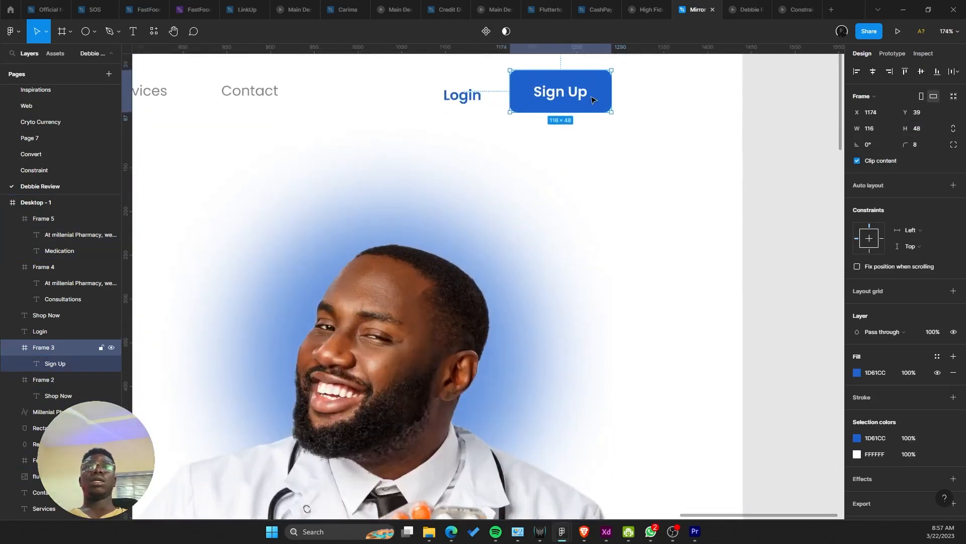
drag(592, 106, 591, 107)
scroll(595, 104, down, 6)
scroll(483, 312, down, 5)
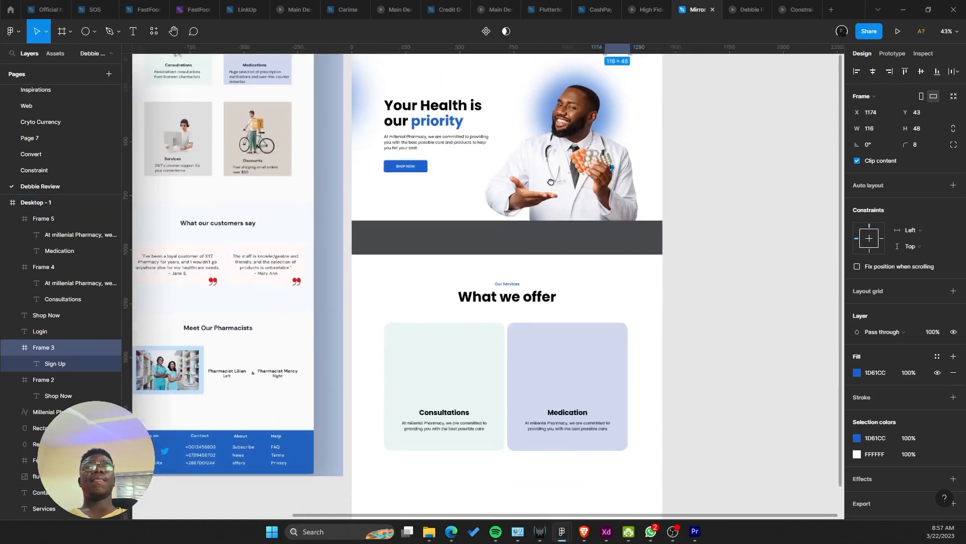
scroll(491, 309, down, 2)
scroll(490, 310, left, 4)
scroll(165, 172, up, 6)
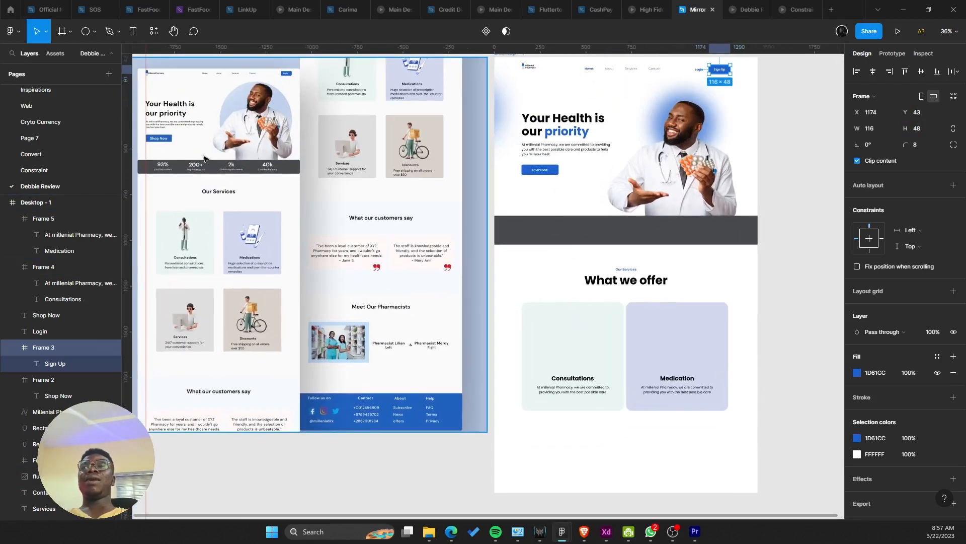
Step: Copy the 'What we offer' and 'Our Services' headings into the dark band, with Our Services below
scroll(164, 172, down, 6)
scroll(503, 204, up, 4)
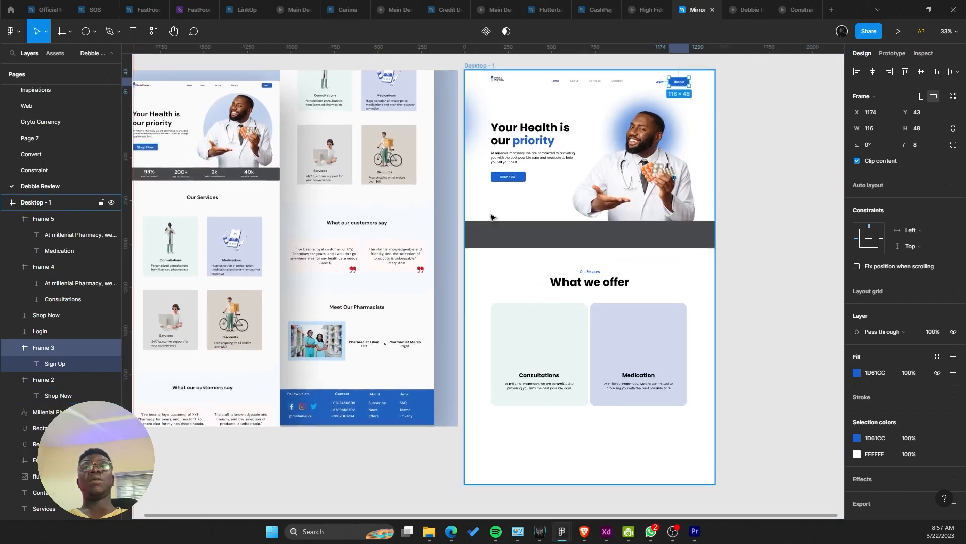
scroll(617, 237, left, 3)
scroll(608, 218, up, 1)
drag(608, 218, 455, 187)
scroll(524, 185, down, 3)
scroll(612, 275, up, 4)
click(614, 282)
shift+click(640, 269)
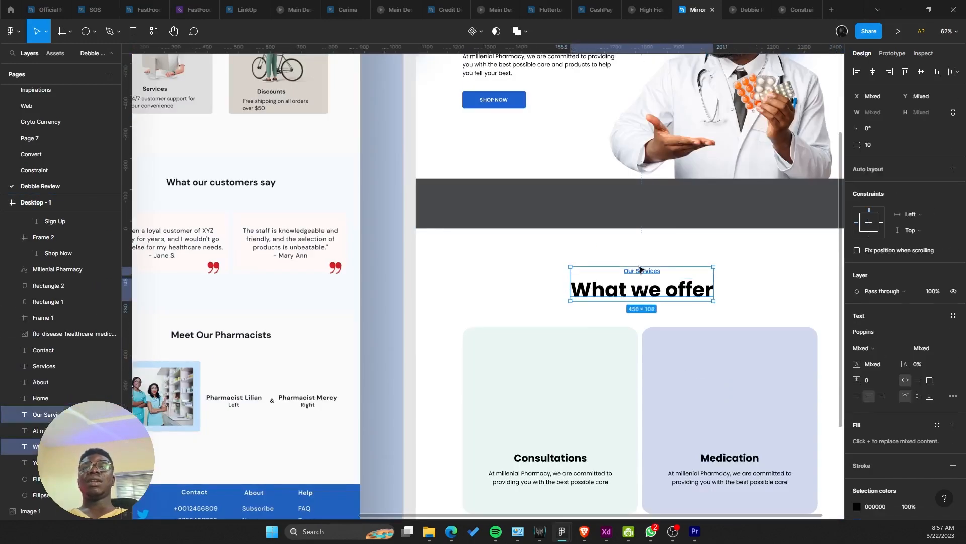
drag(640, 289, 517, 205)
scroll(534, 182, up, 4)
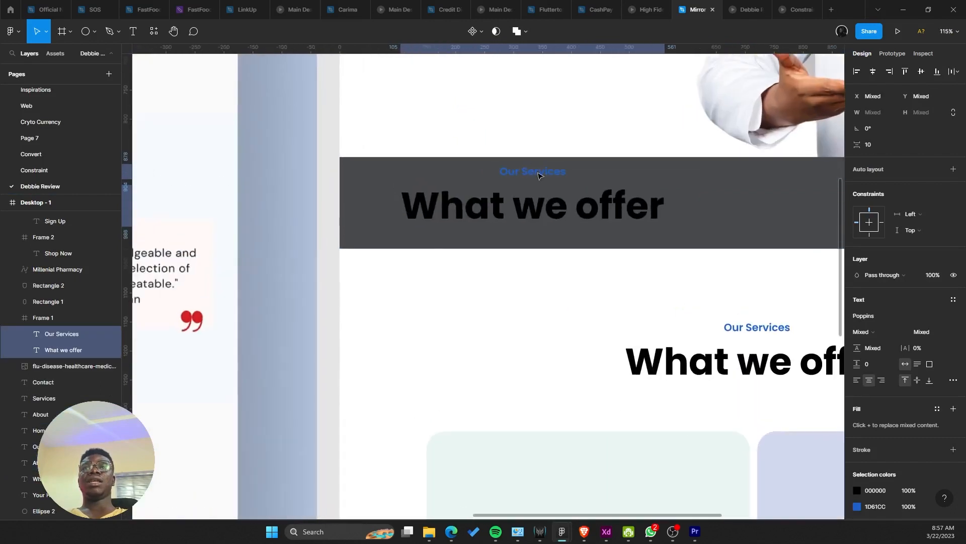
scroll(533, 180, up, 3)
drag(533, 174, 537, 235)
scroll(868, 403, down, 3)
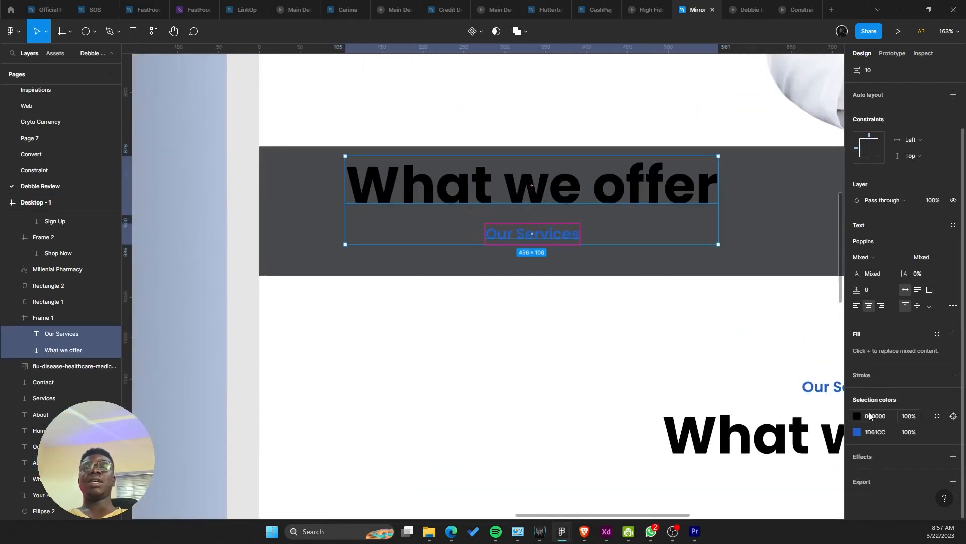
Step: Turn both copied heading texts white (FFFFFF)
click(859, 416)
drag(798, 369, 724, 266)
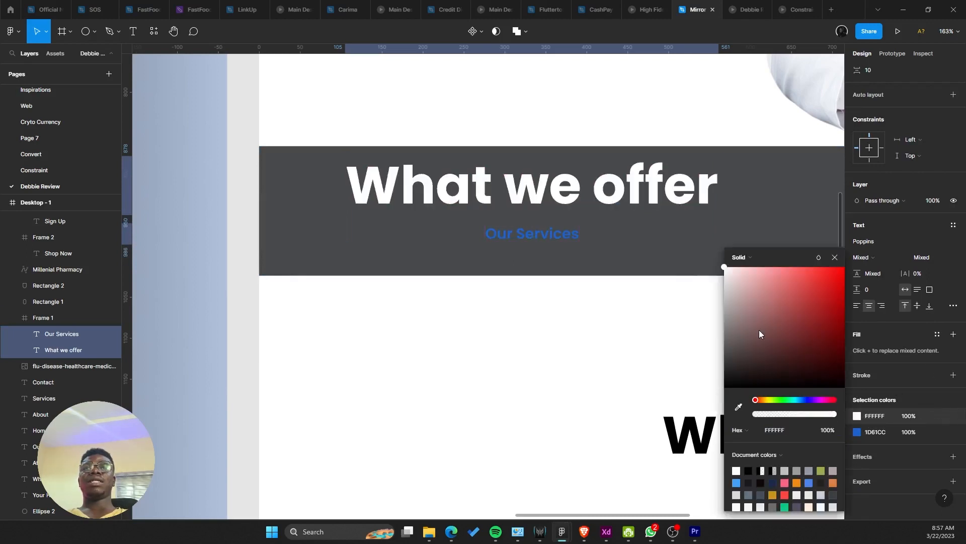
click(865, 433)
click(858, 435)
drag(777, 352, 724, 267)
Step: Left-align both headings and shift them right within the band
click(541, 199)
shift+click(535, 236)
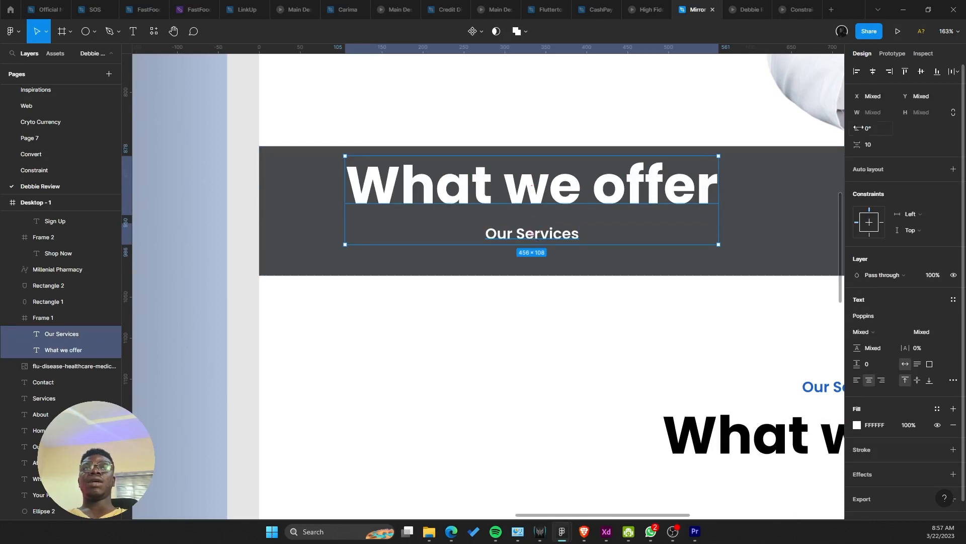
click(858, 72)
scroll(556, 206, up, 1)
drag(485, 230, 523, 235)
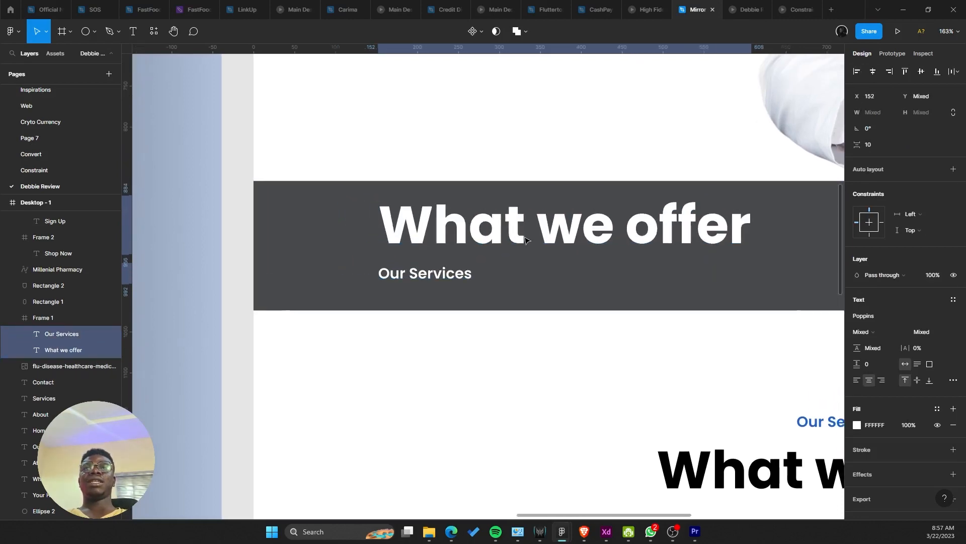
double_click(524, 235)
scroll(523, 235, down, 10)
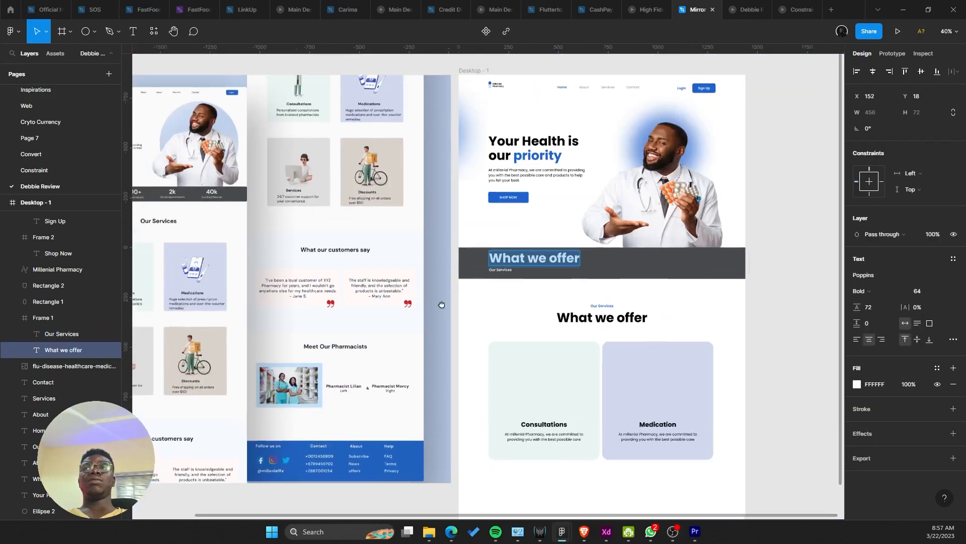
Step: Change the copied heading to 93% and move it to the band's left side
scroll(589, 304, up, 9)
text(93)
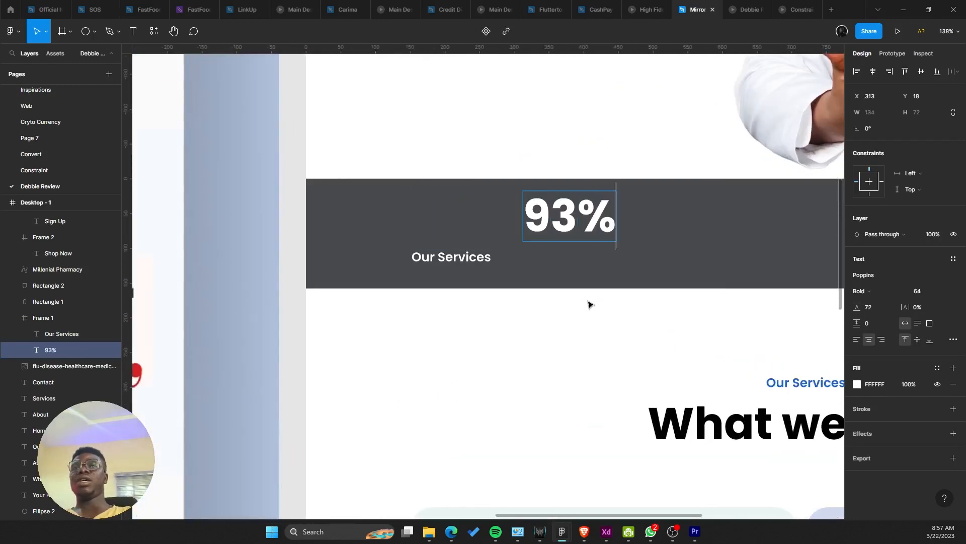
key(Escape)
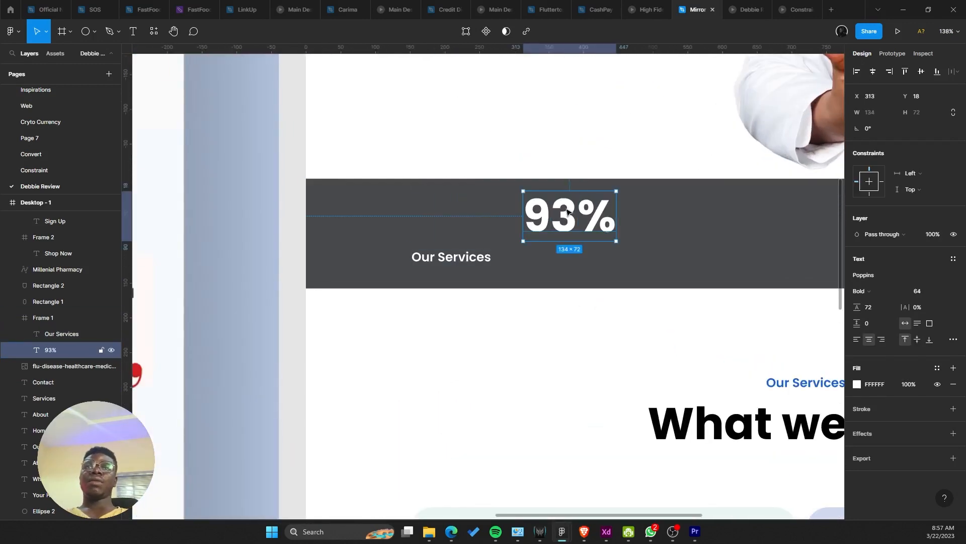
drag(569, 206, 454, 206)
Step: Check the reference mockup's stats bar and show the Desktop frame's column layout grid
scroll(454, 206, down, 6)
drag(536, 262, 797, 336)
scroll(360, 275, up, 1)
drag(360, 276, 697, 452)
scroll(400, 330, up, 2)
scroll(400, 331, up, 2)
drag(517, 394, 345, 263)
scroll(332, 261, down, 4)
drag(805, 347, 483, 260)
scroll(546, 297, up, 2)
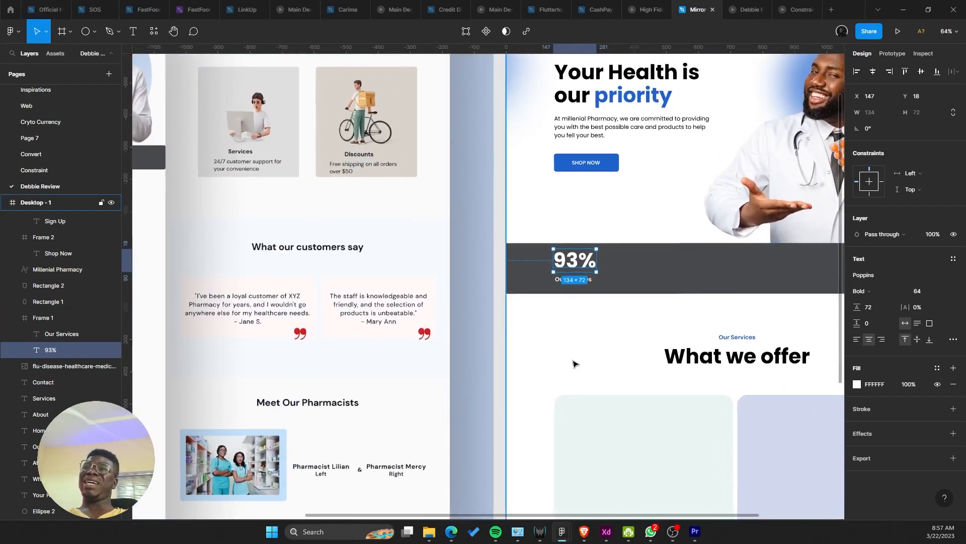
click(573, 364)
click(937, 226)
scroll(579, 262, up, 5)
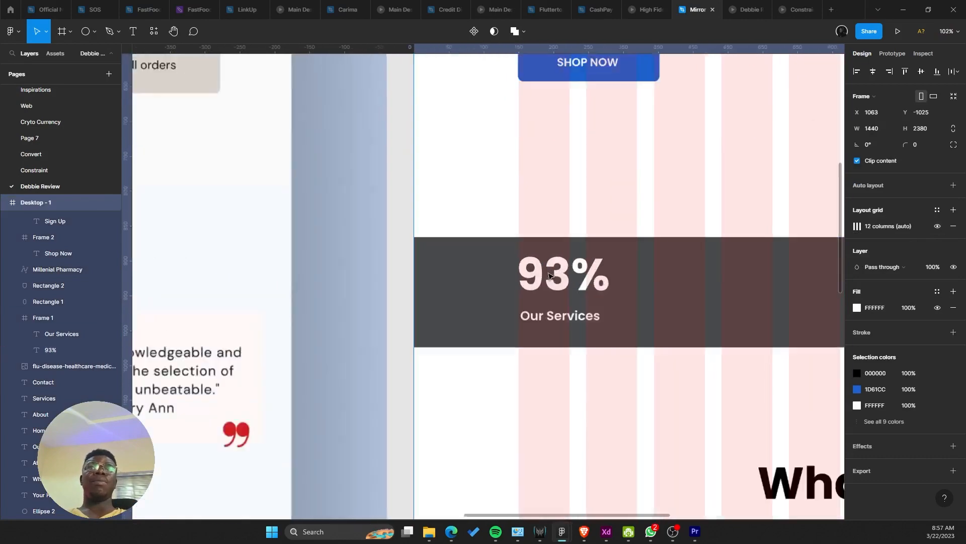
Step: Relabel the copied Our Services text beneath 93% as 'Positive Review'
double_click(564, 330)
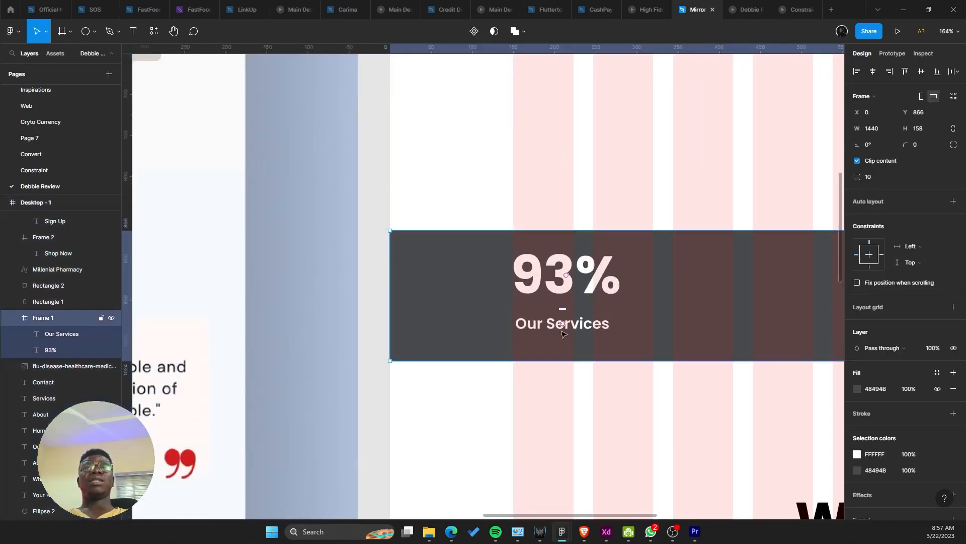
shift+click(533, 281)
scroll(424, 304, down, 1)
drag(562, 325, 816, 329)
scroll(425, 334, down, 6)
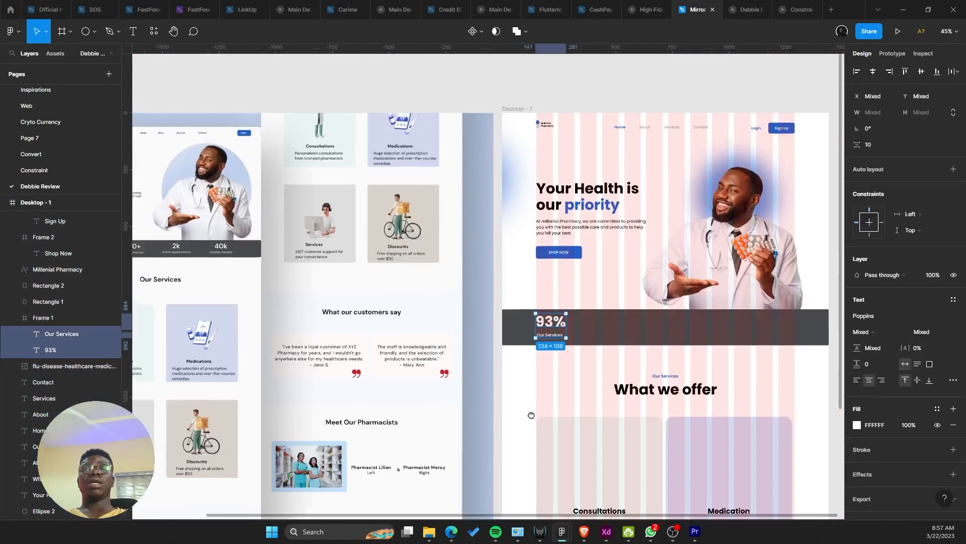
drag(533, 414, 831, 511)
scroll(304, 356, up, 5)
scroll(534, 375, up, 3)
drag(630, 331, 303, 250)
scroll(546, 280, down, 4)
drag(826, 304, 518, 293)
scroll(417, 338, up, 5)
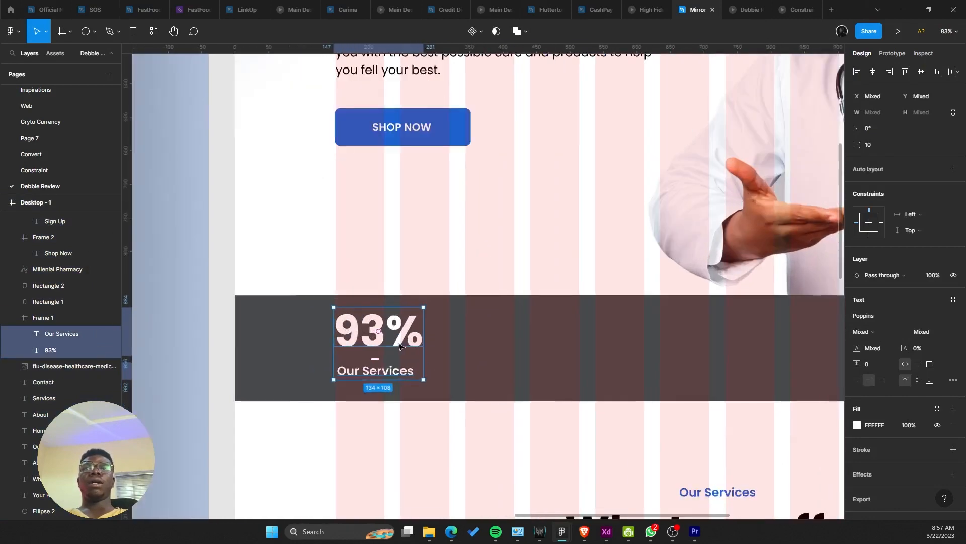
double_click(382, 373)
text(Positi)
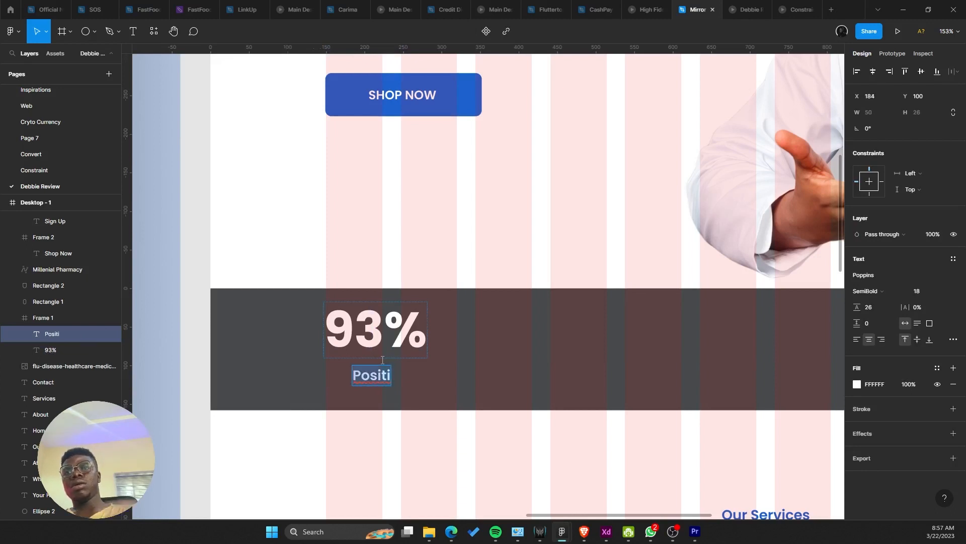
key(ctrl+z)
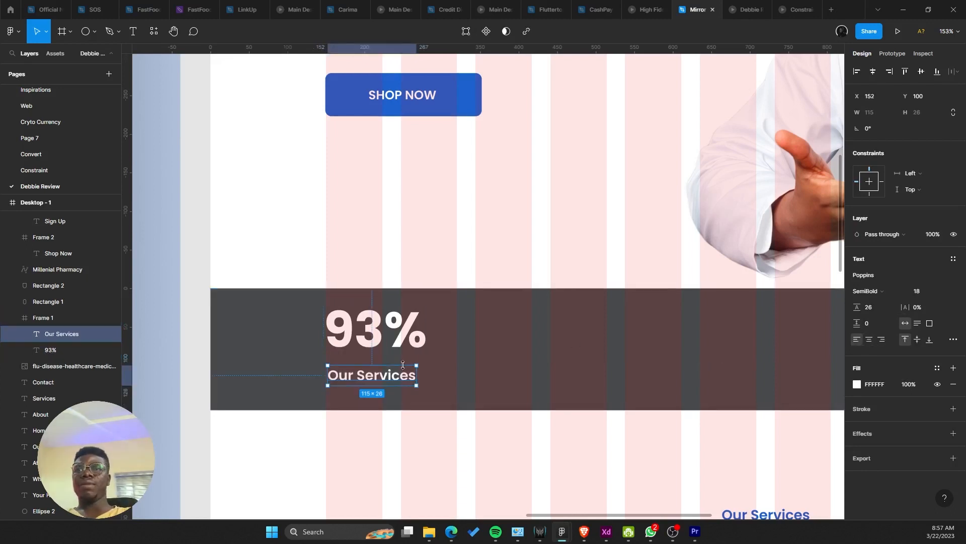
double_click(404, 380)
text(Positive Review)
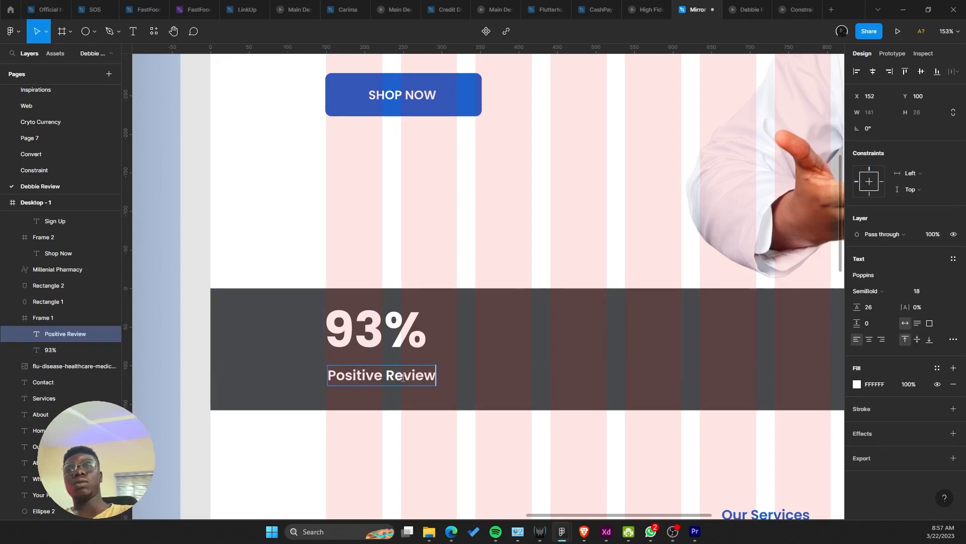
key(Escape)
Step: Wrap 93% and Positive Review together in a vertical auto-layout frame
shift+click(363, 343)
scroll(356, 342, up, 5)
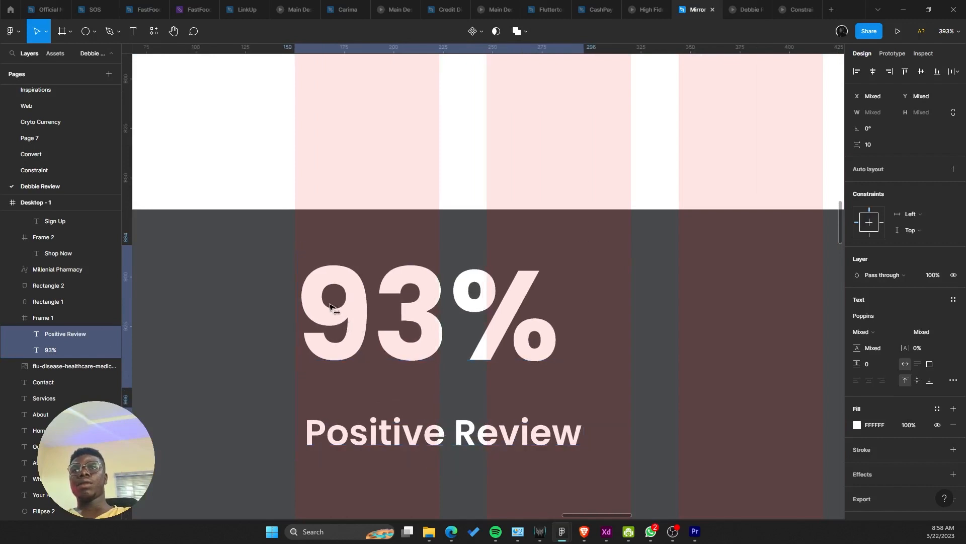
scroll(332, 307, down, 2)
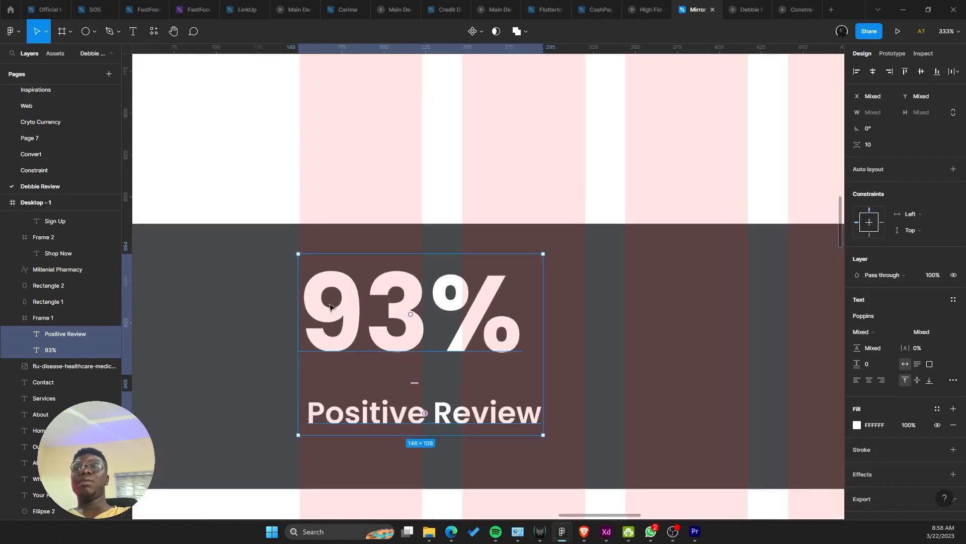
key(shift+a)
scroll(561, 280, down, 4)
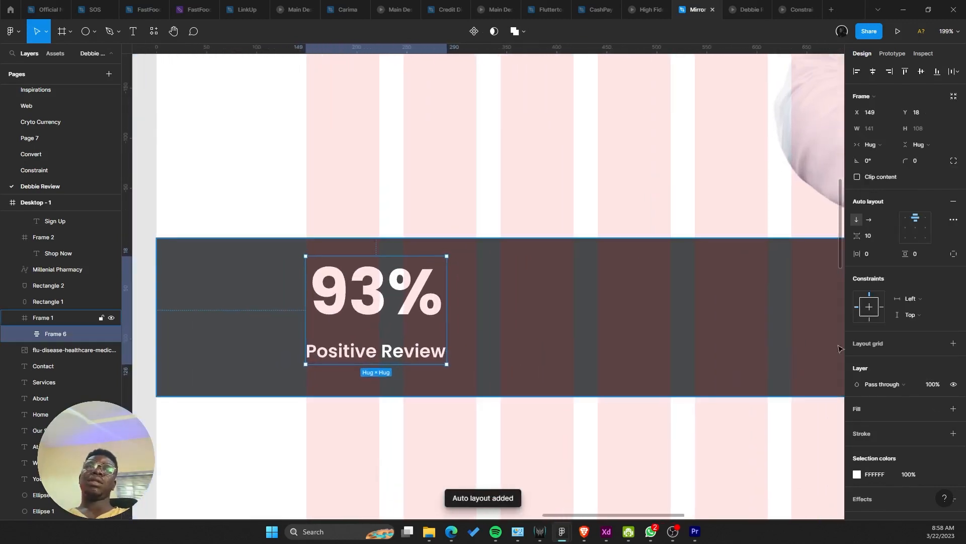
Step: Left-align the texts inside the stat group's auto layout
click(905, 230)
scroll(398, 306, down, 5)
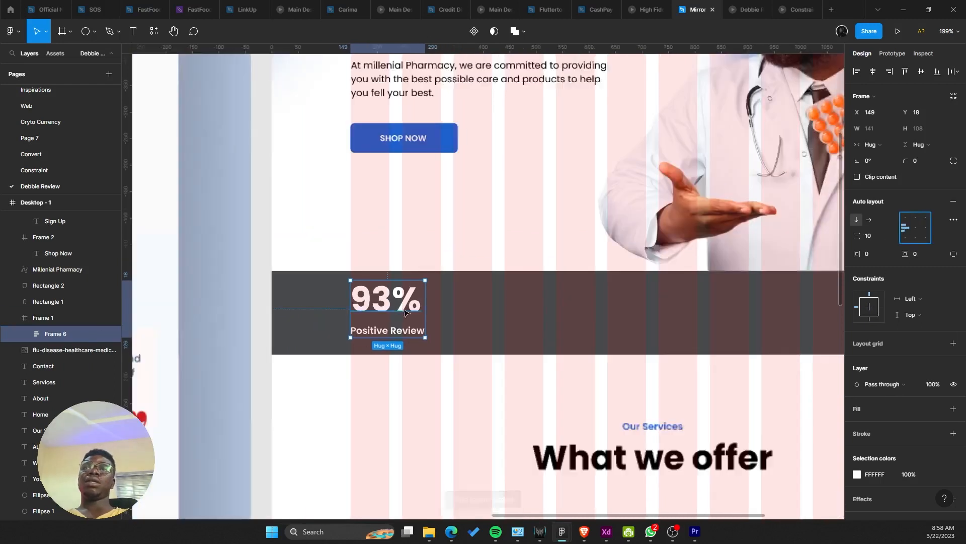
scroll(353, 308, up, 2)
scroll(342, 308, right, 2)
drag(331, 314, 498, 314)
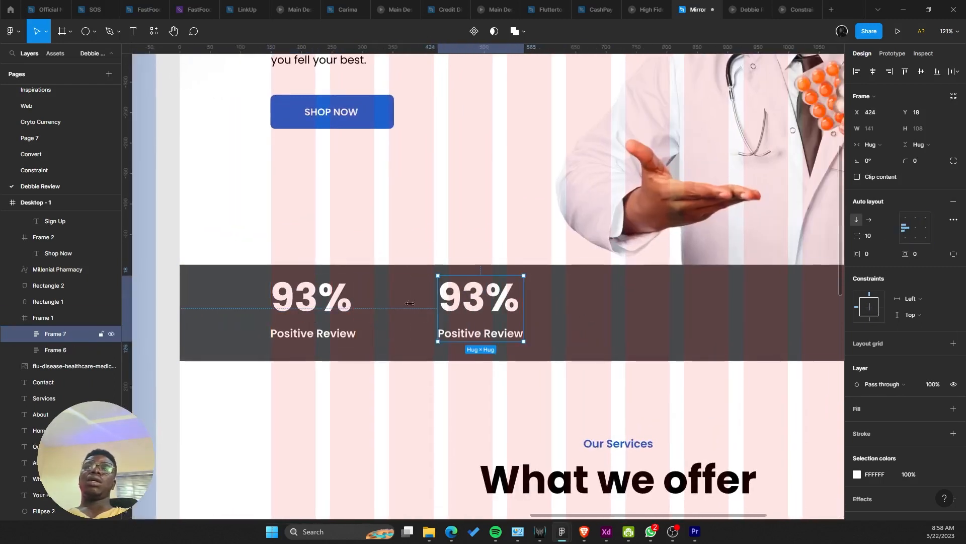
key(ctrl+z)
Step: Set the stat group's spacing to 8 and reposition it in the dark band
click(890, 237)
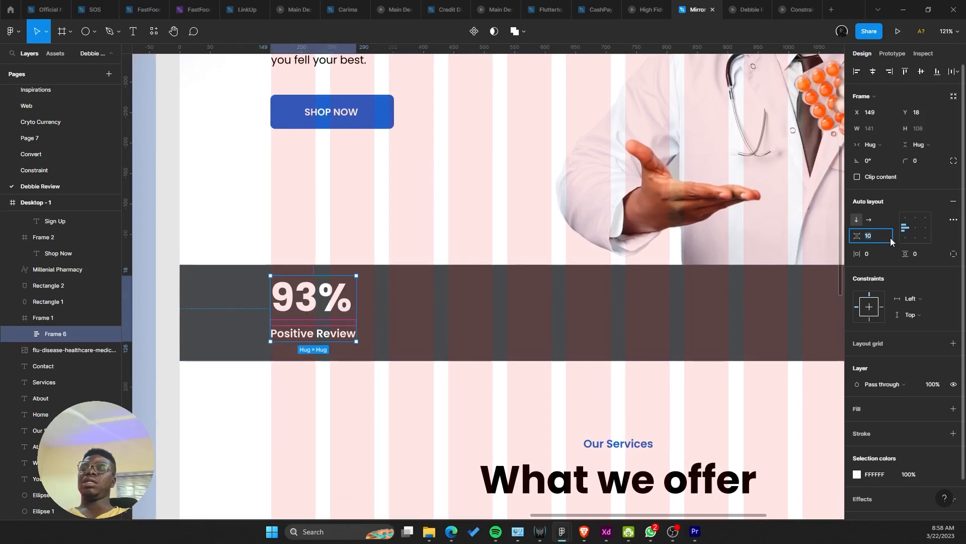
text(8)
key(Return)
scroll(272, 287, up, 3)
key(shift+Down)
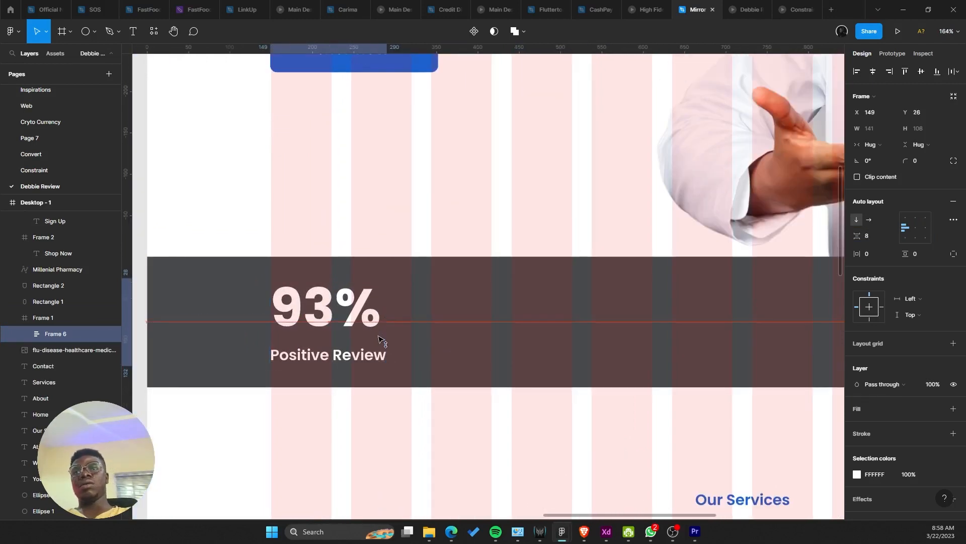
mouse_move(379, 336)
mouse_down()
mouse_move(387, 328)
mouse_move(370, 325)
mouse_up()
scroll(317, 310, up, 3)
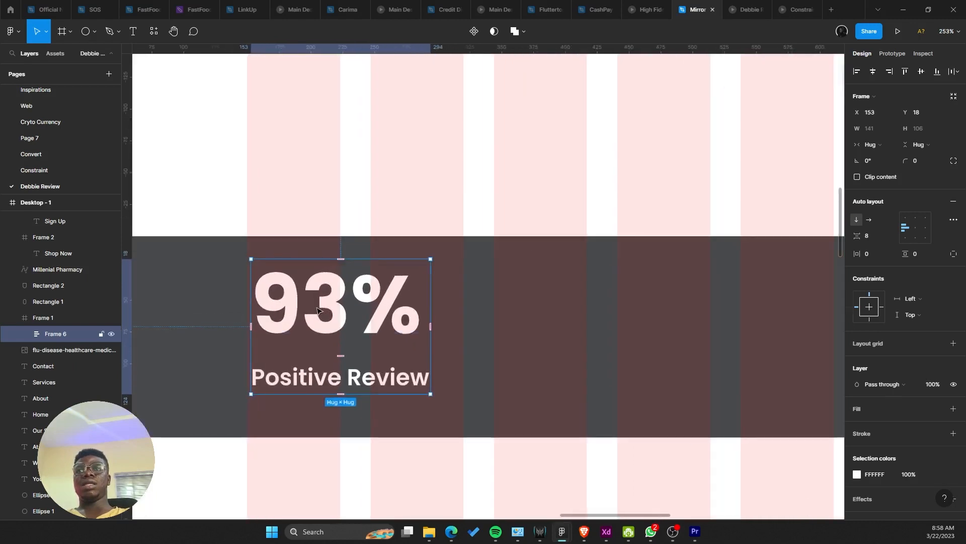
Step: Give the 93% text font size 48 and a 56 (48+8) line height
double_click(317, 309)
click(944, 244)
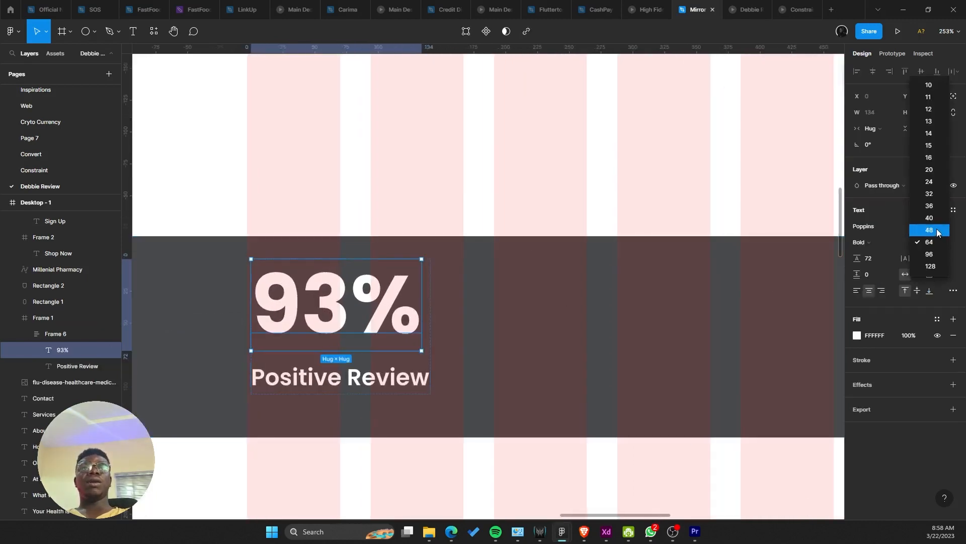
click(937, 232)
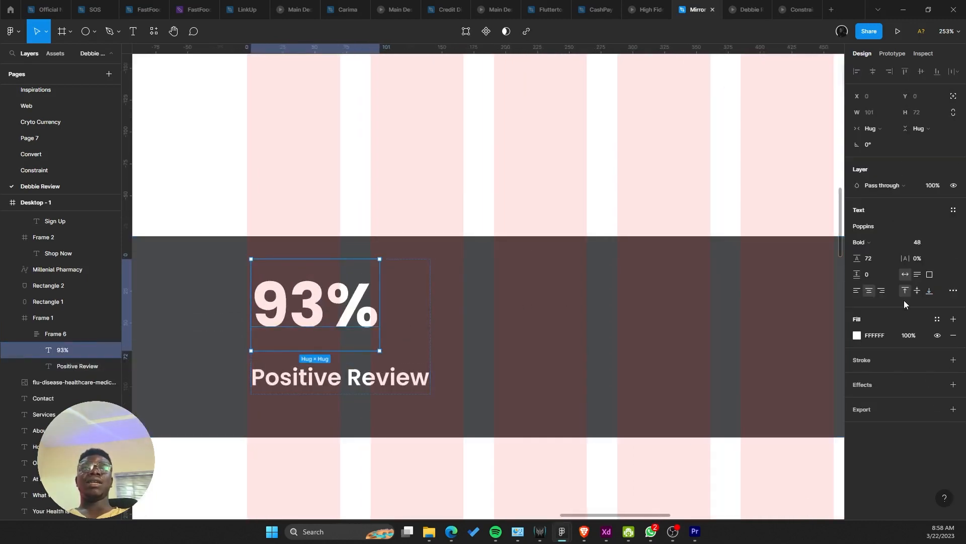
click(878, 257)
text(48+8)
key(Return)
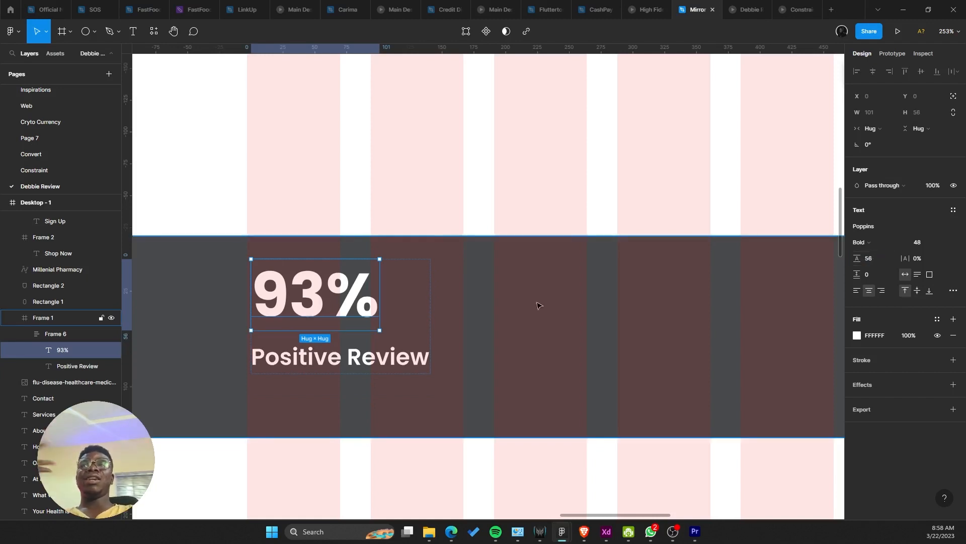
Step: Move the stat group (Frame 6) to X 150, Y 29 in the dark band
click(428, 326)
click(370, 355)
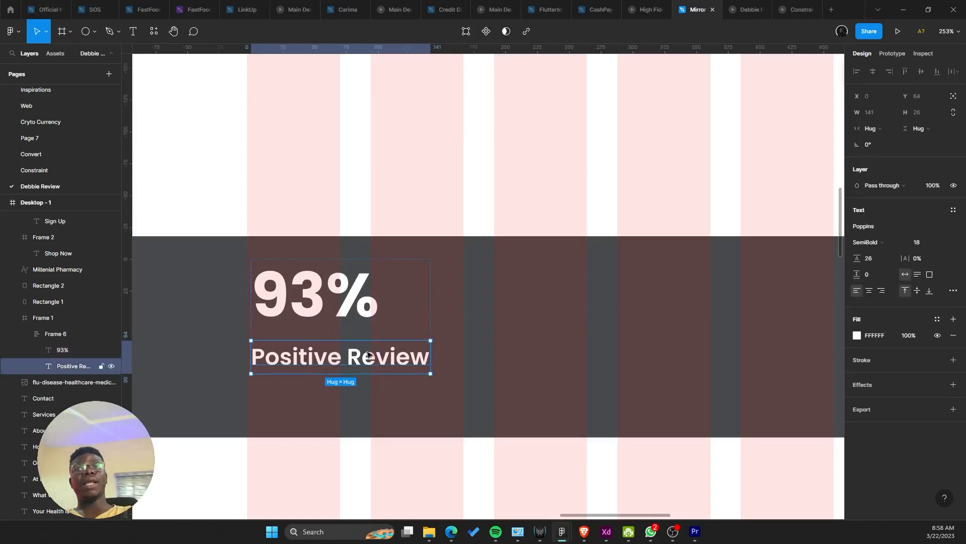
click(442, 311)
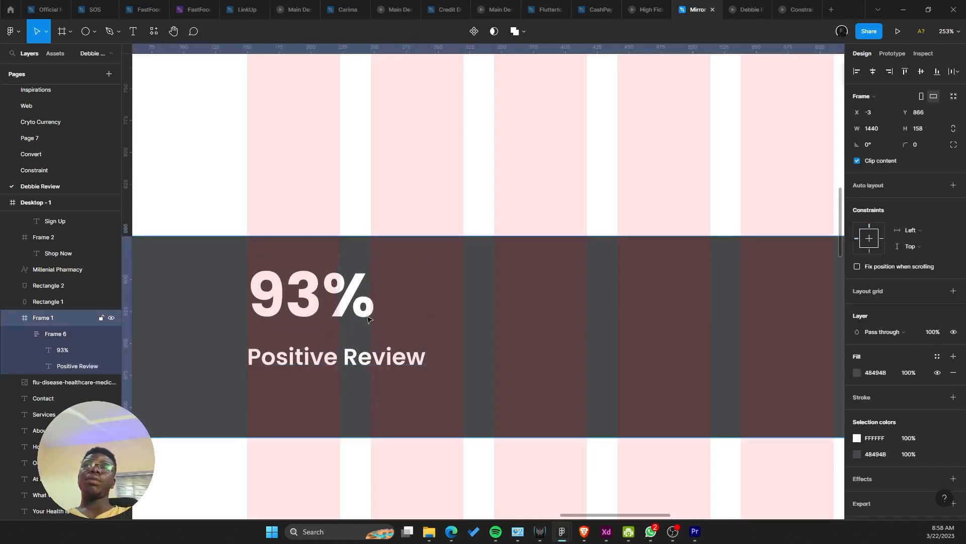
key(ctrl+z)
click(399, 307)
drag(405, 307, 324, 304)
scroll(231, 318, up, 5)
scroll(283, 297, up, 2)
scroll(324, 304, down, 5)
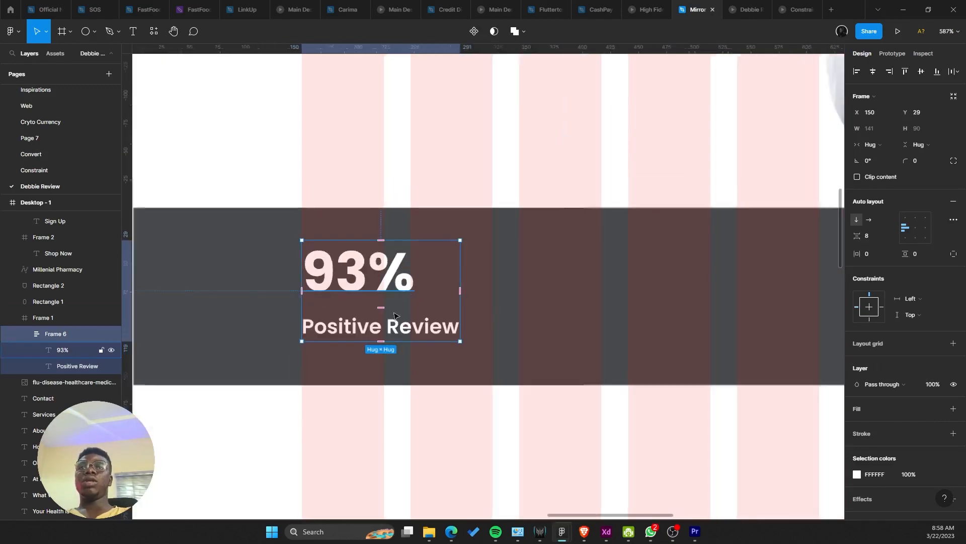
scroll(394, 315, down, 8)
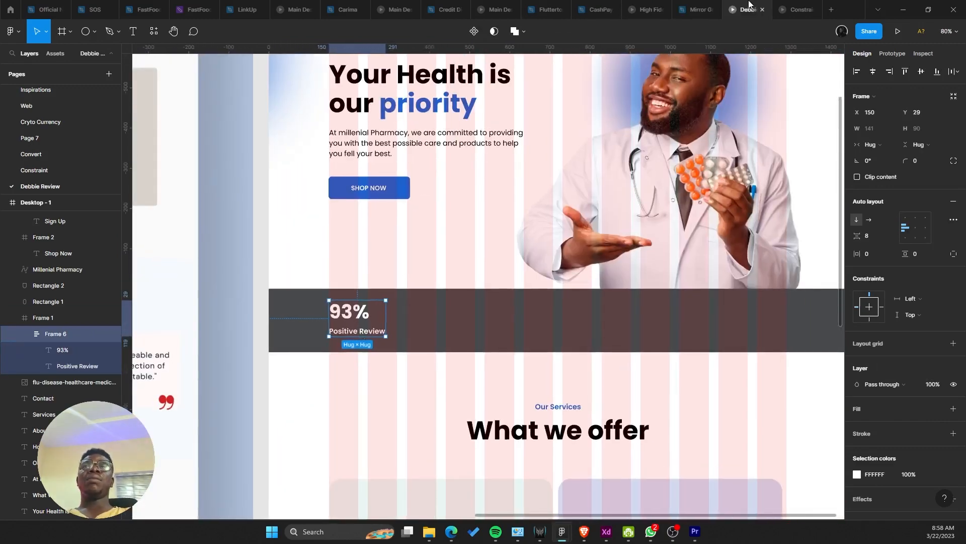
Step: Check the current page in the prototype preview, then return to the editor
click(748, 9)
scroll(359, 312, down, 3)
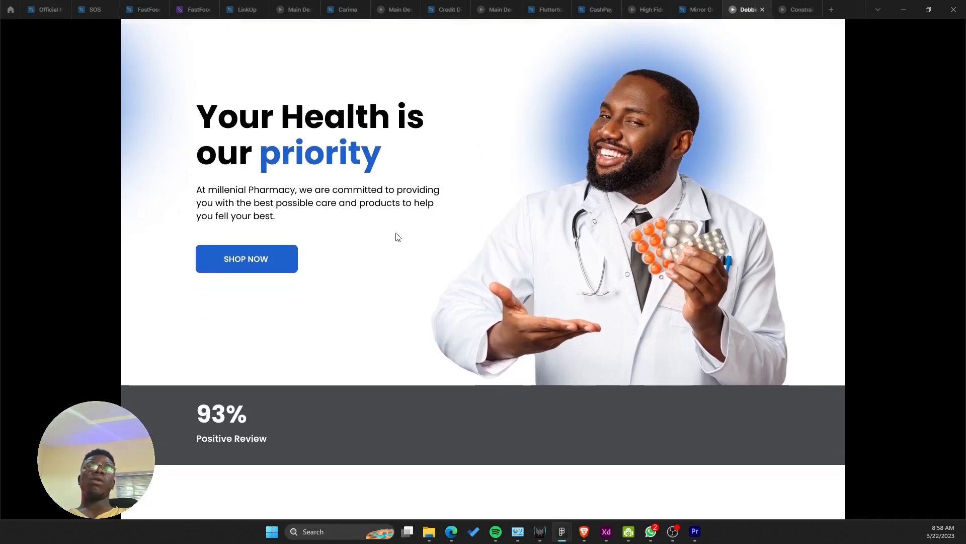
click(692, 5)
scroll(488, 222, down, 5)
scroll(554, 251, left, 3)
scroll(659, 275, up, 4)
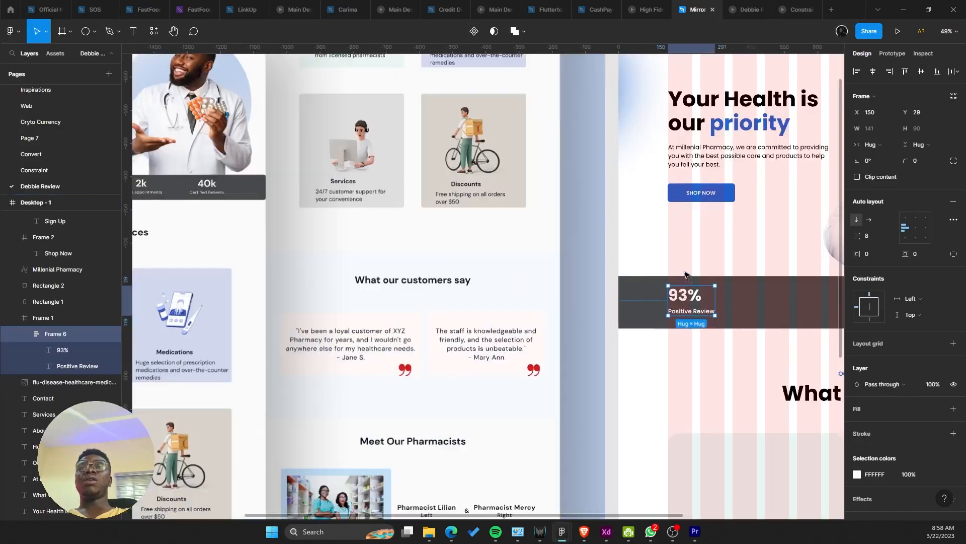
Step: Duplicate the 93% Positive Review stat block and place the copies further right across the band
drag(687, 275, 387, 245)
scroll(390, 248, up, 4)
drag(424, 280, 631, 280)
scroll(483, 297, down, 3)
scroll(462, 299, up, 4)
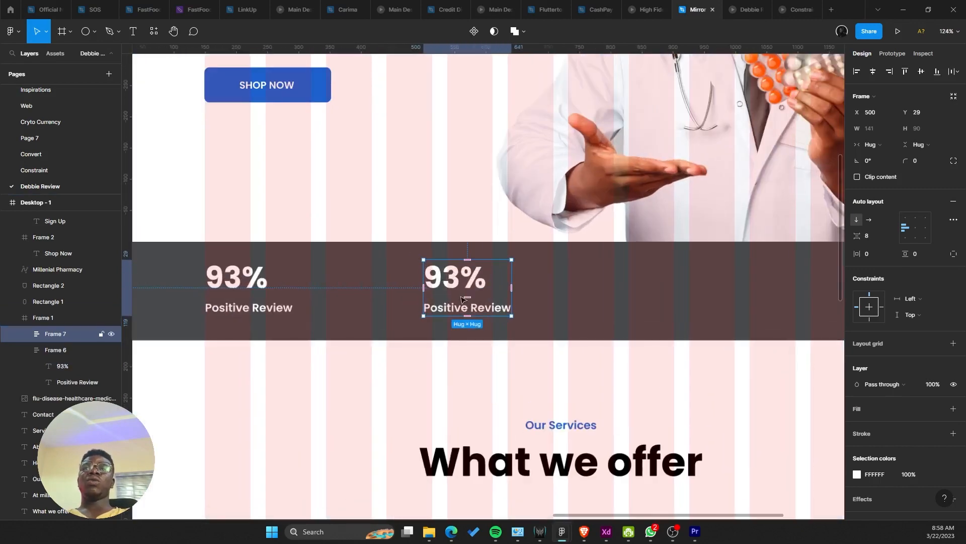
drag(462, 299, 671, 273)
scroll(442, 280, down, 1)
scroll(518, 284, down, 3)
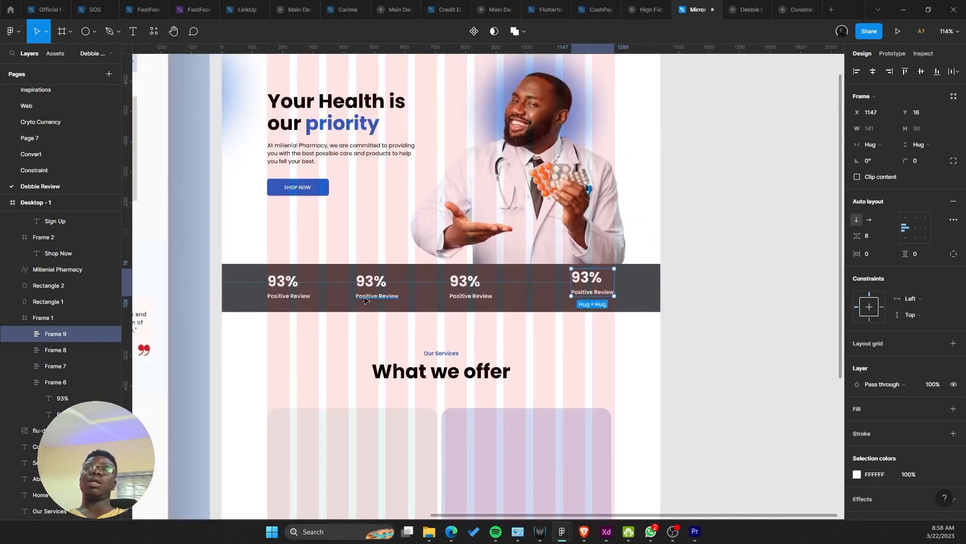
scroll(365, 301, up, 3)
Step: Select all four stat blocks and view them in the prototype preview
shift+click(487, 281)
shift+click(338, 294)
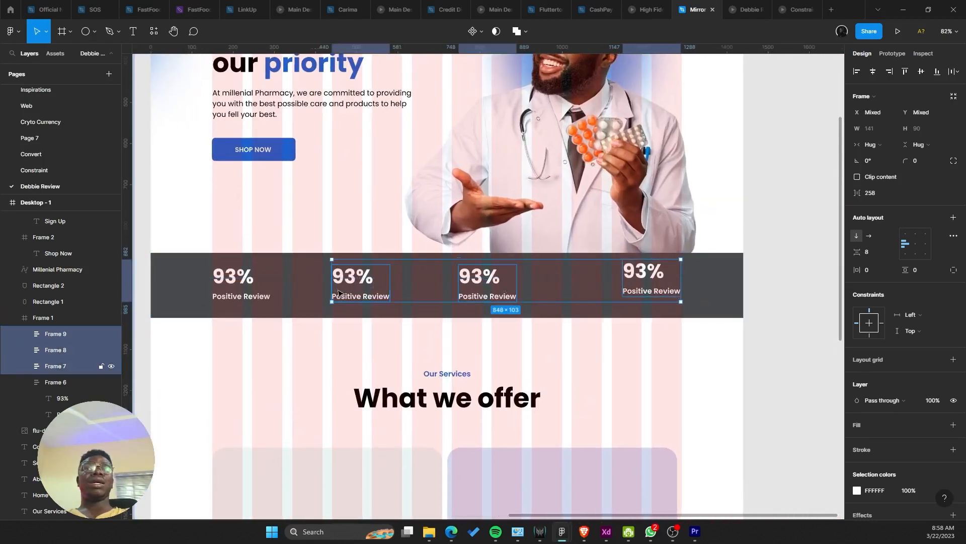
shift+click(239, 287)
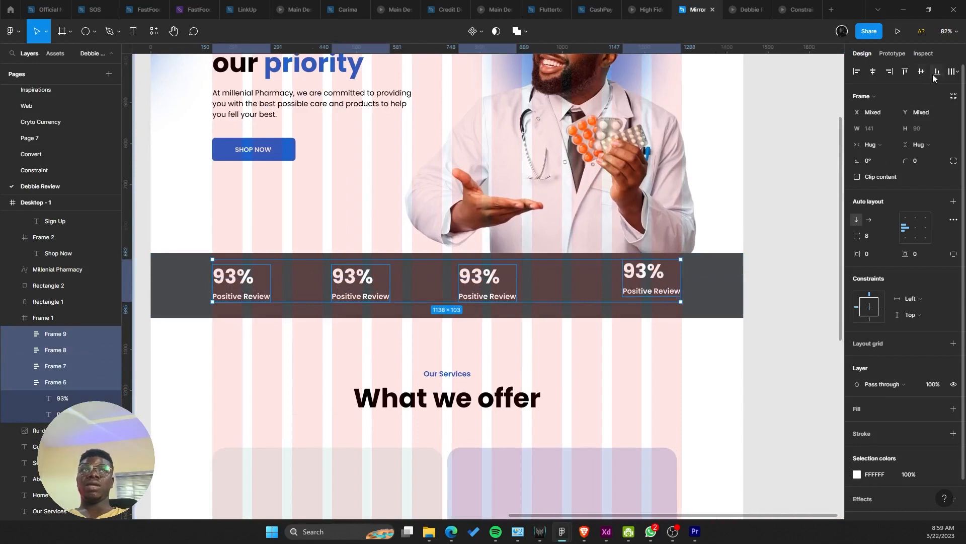
click(747, 10)
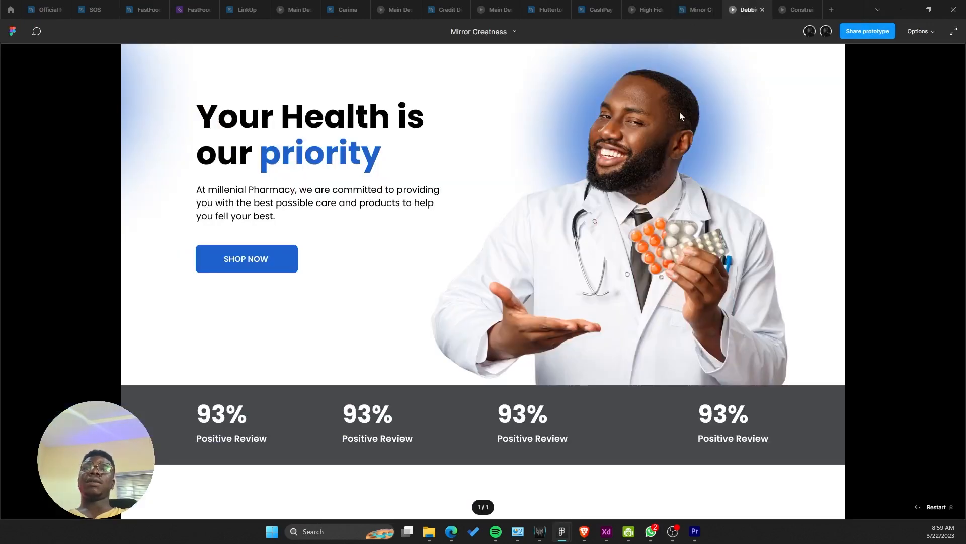
Step: Set all four 93% figures to font size 40 with a 48 line height
scroll(690, 223, up, 2)
scroll(699, 209, down, 2)
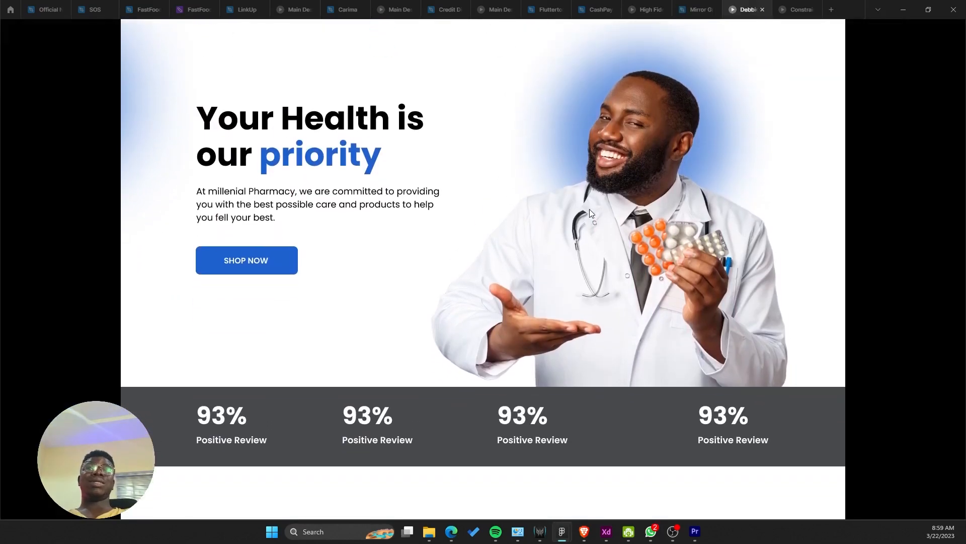
click(697, 10)
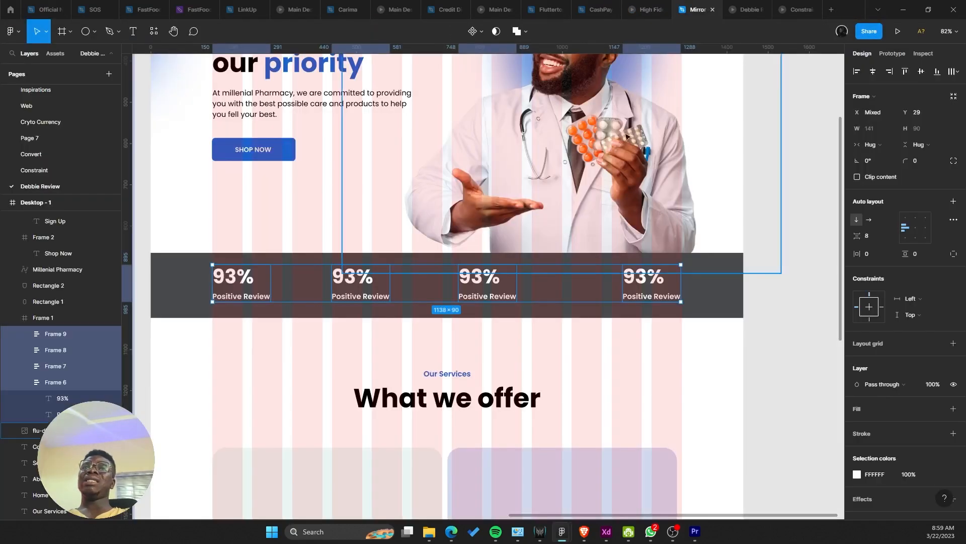
double_click(479, 276)
ctrl+shift+click(353, 277)
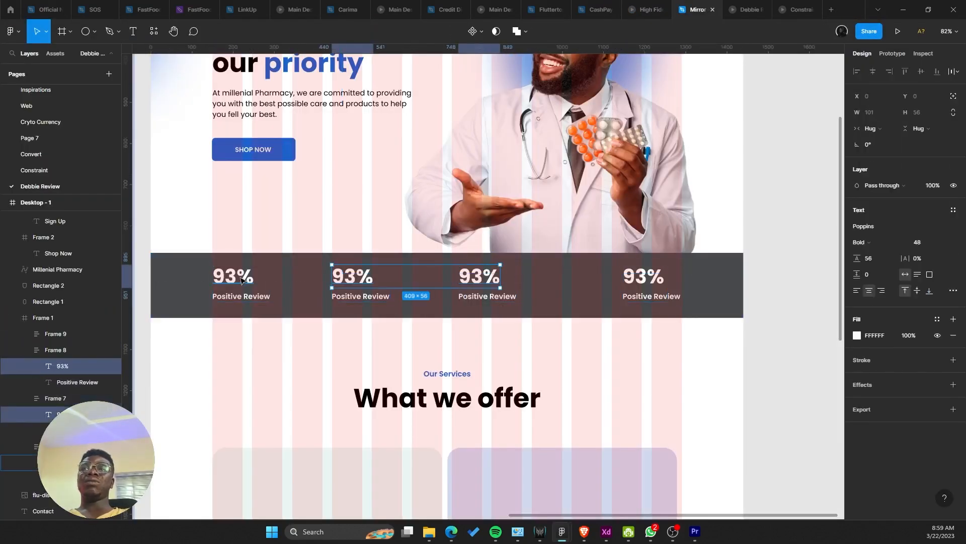
ctrl+shift+click(242, 280)
ctrl+shift+click(643, 276)
click(948, 243)
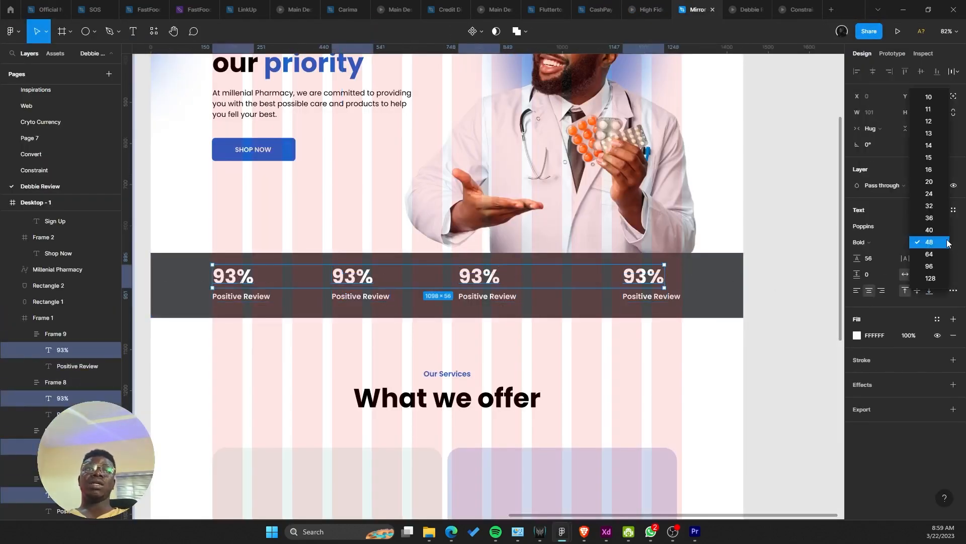
click(930, 230)
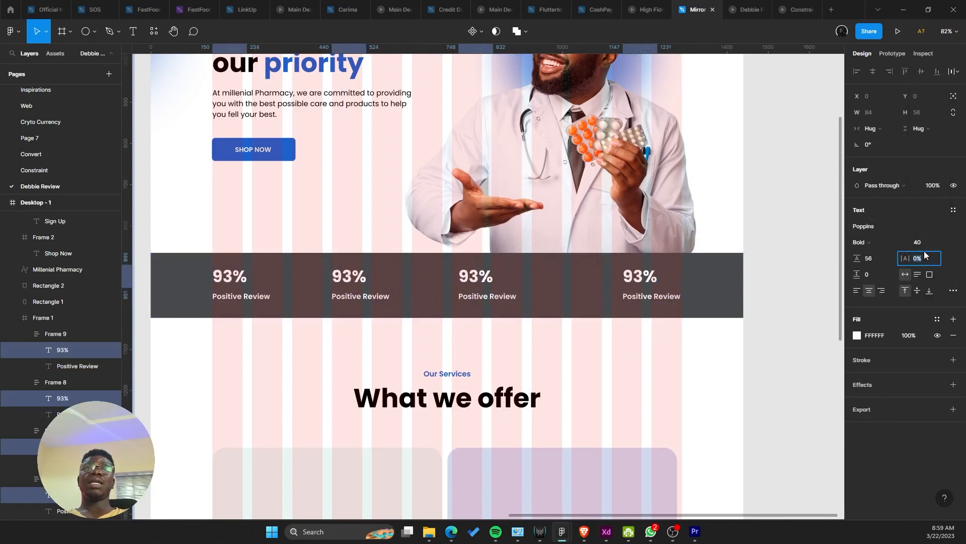
click(876, 260)
text(40+8)
key(Return)
Step: Make the four Positive Review labels 16 px in Medium weight
click(241, 294)
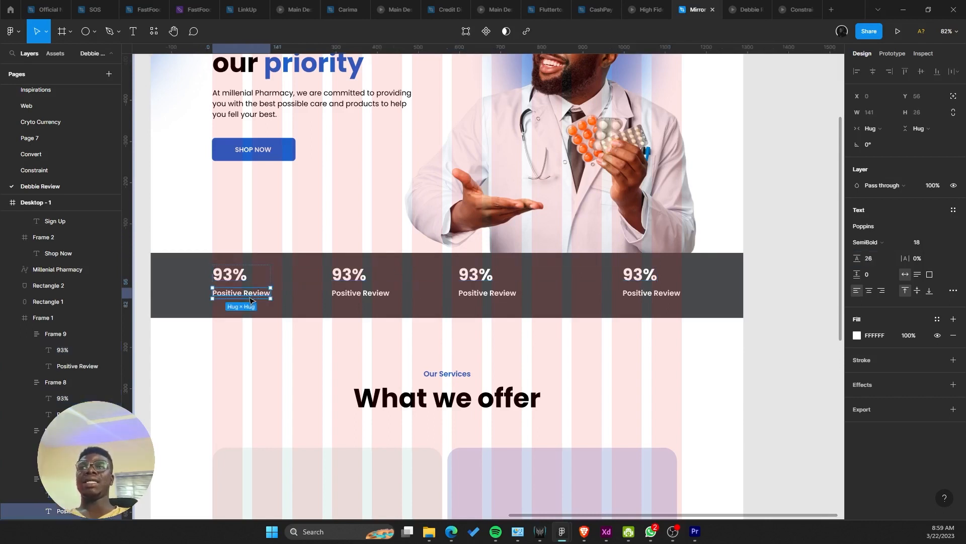
shift+click(362, 294)
shift+click(488, 294)
shift+click(650, 295)
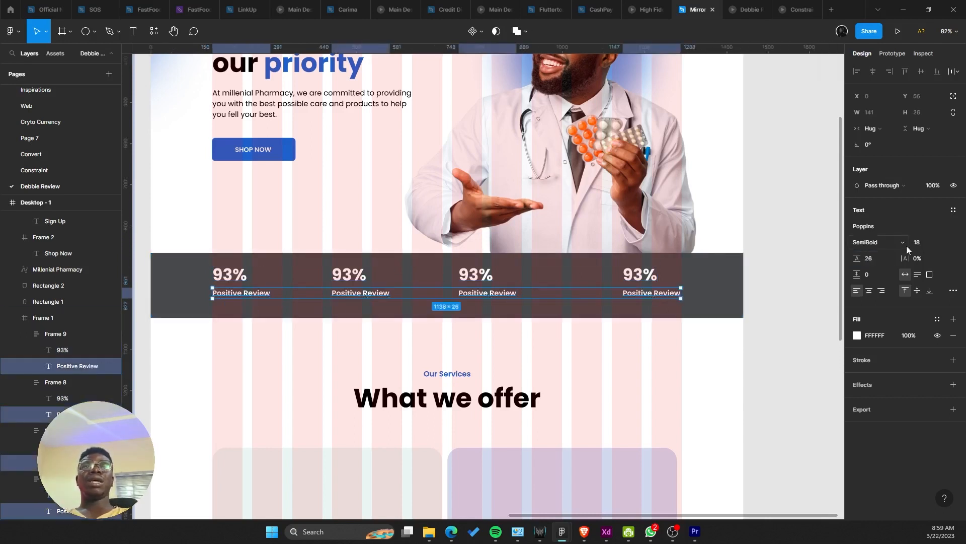
click(923, 243)
text(16)
key(Return)
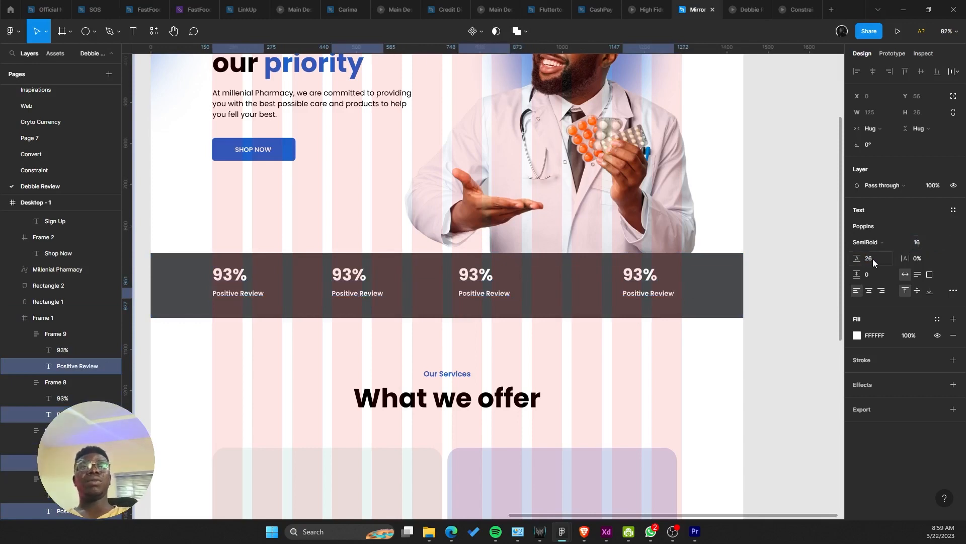
click(867, 242)
click(885, 229)
key(ctrl+z)
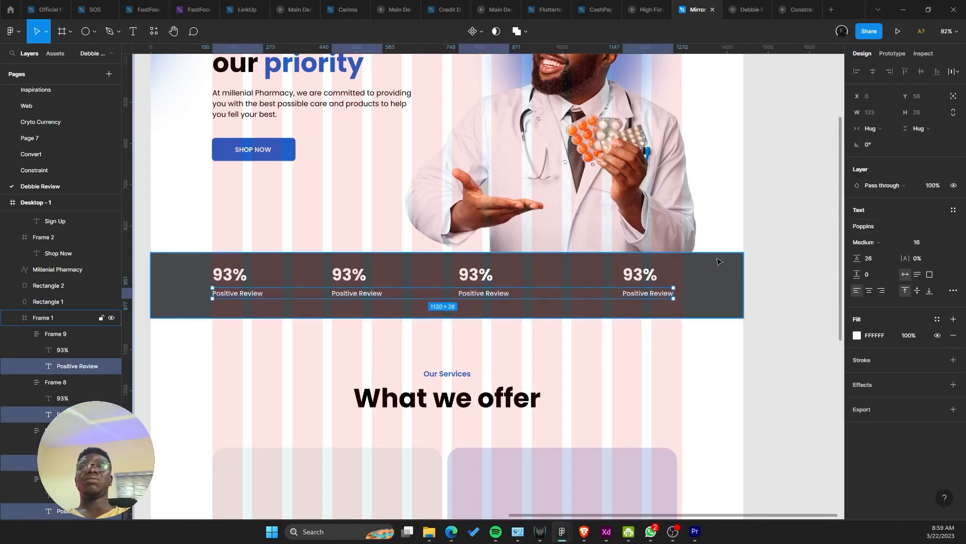
Step: Give the Positive Review labels a 24 line height
scroll(610, 254, up, 5)
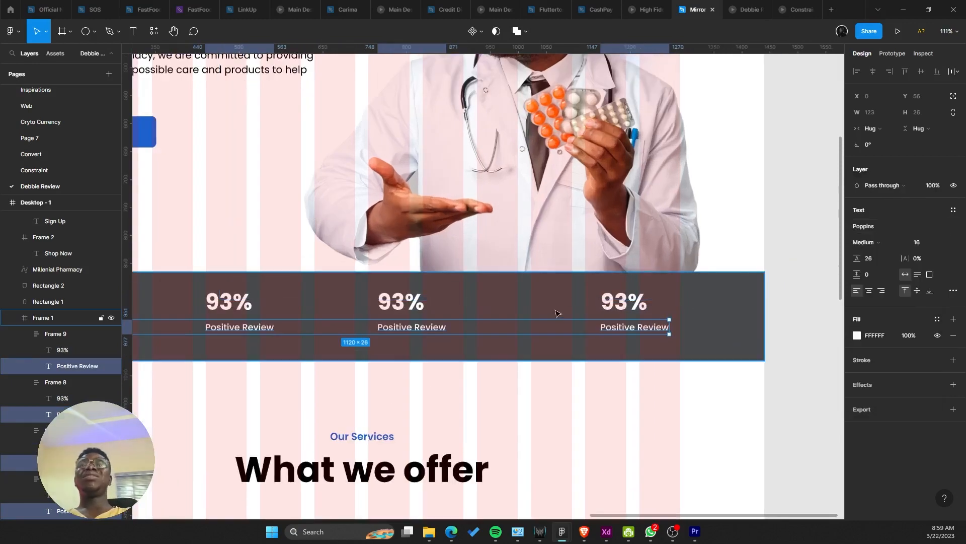
scroll(542, 310, down, 5)
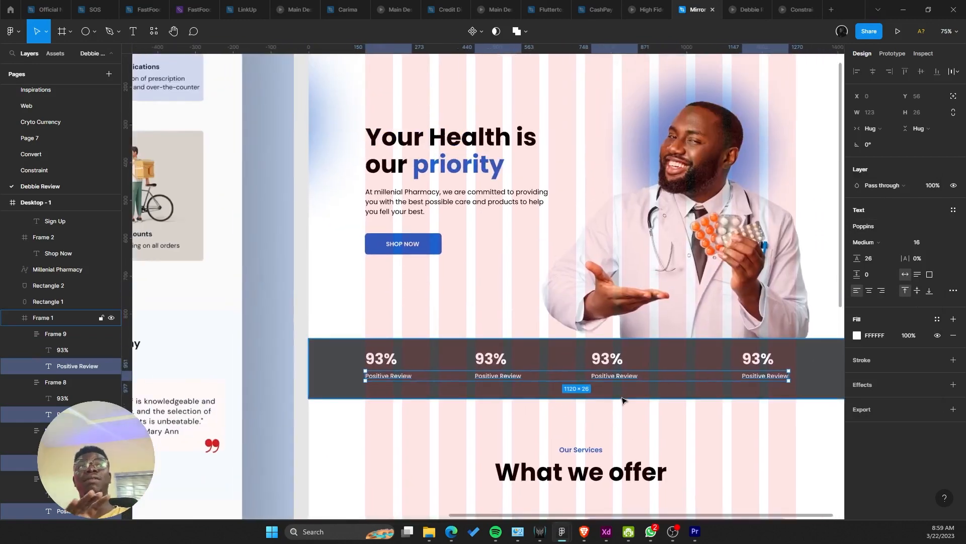
drag(605, 398, 484, 395)
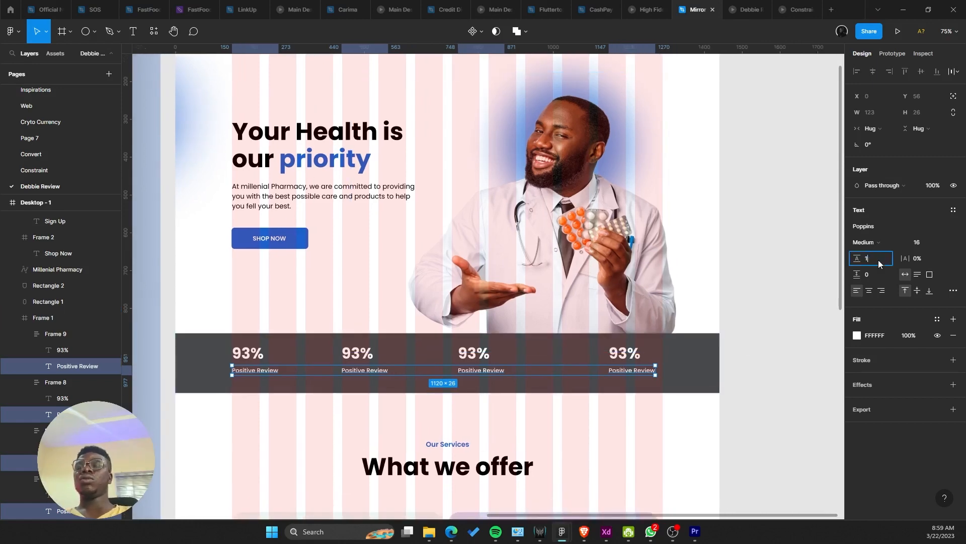
text(8)
key(Return)
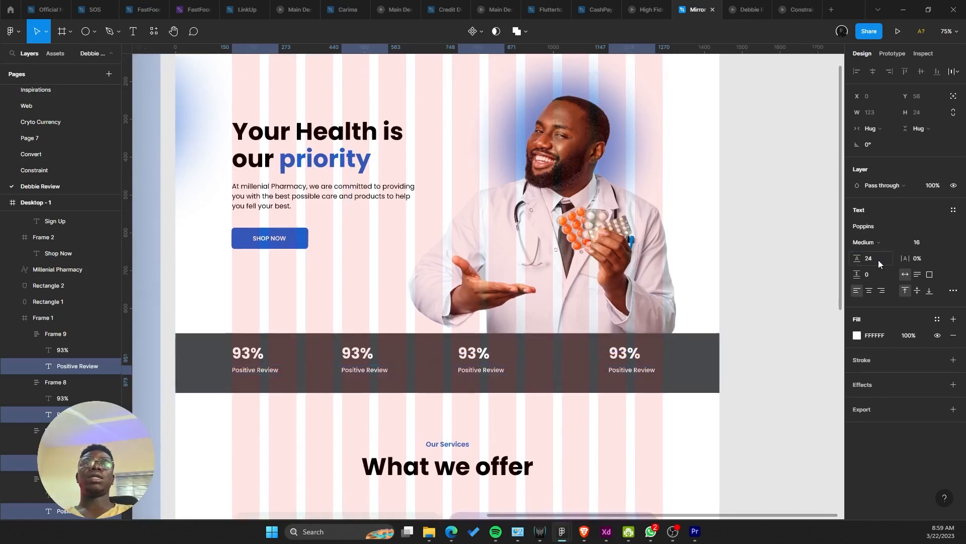
Step: Set the number-to-label gap in all four stat groups to 4 px
click(261, 361)
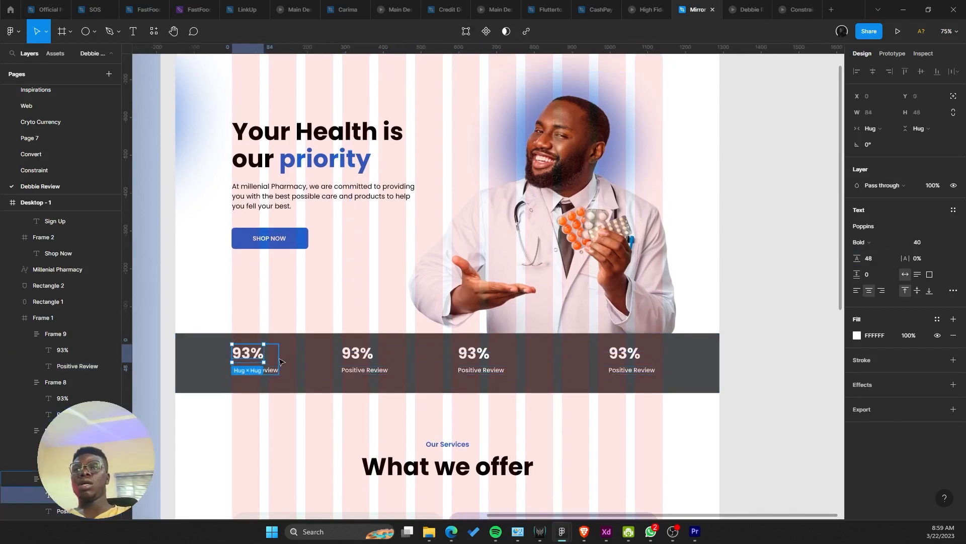
shift+click(359, 360)
shift+click(473, 361)
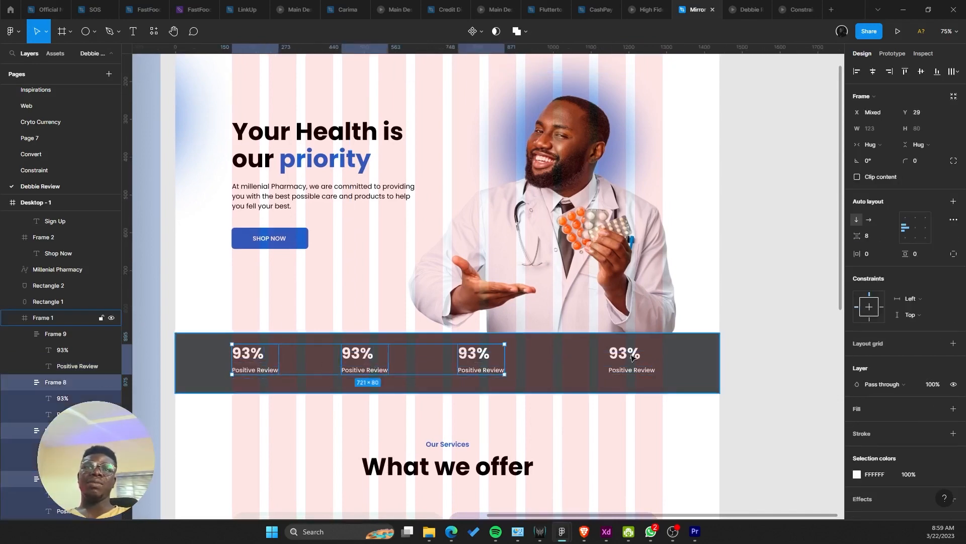
shift+click(638, 364)
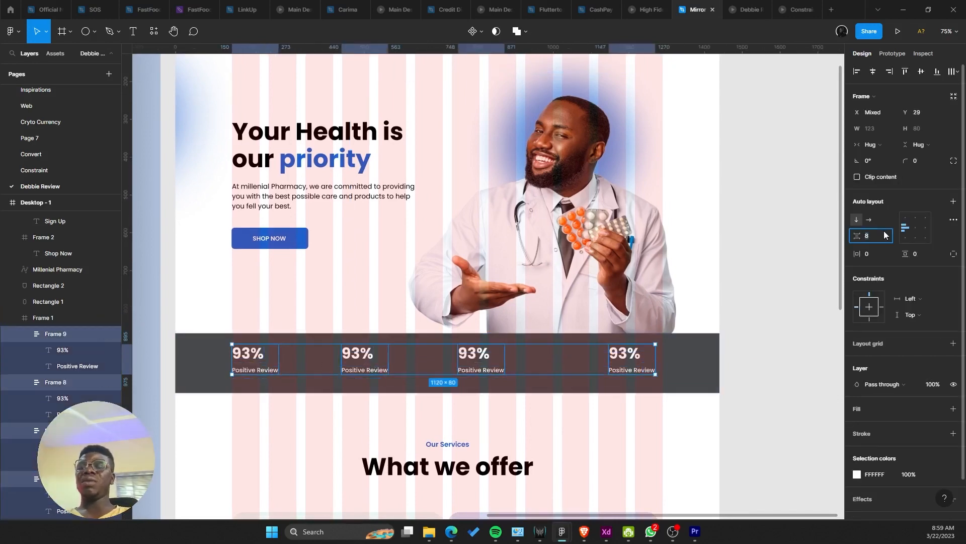
text(8)
key(Return)
click(871, 241)
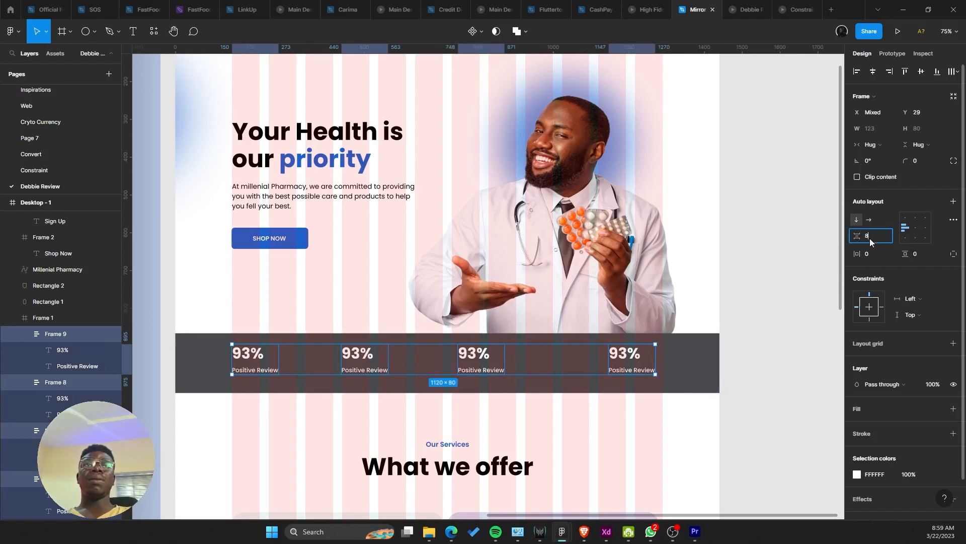
key(BackSpace)
text(4)
key(Return)
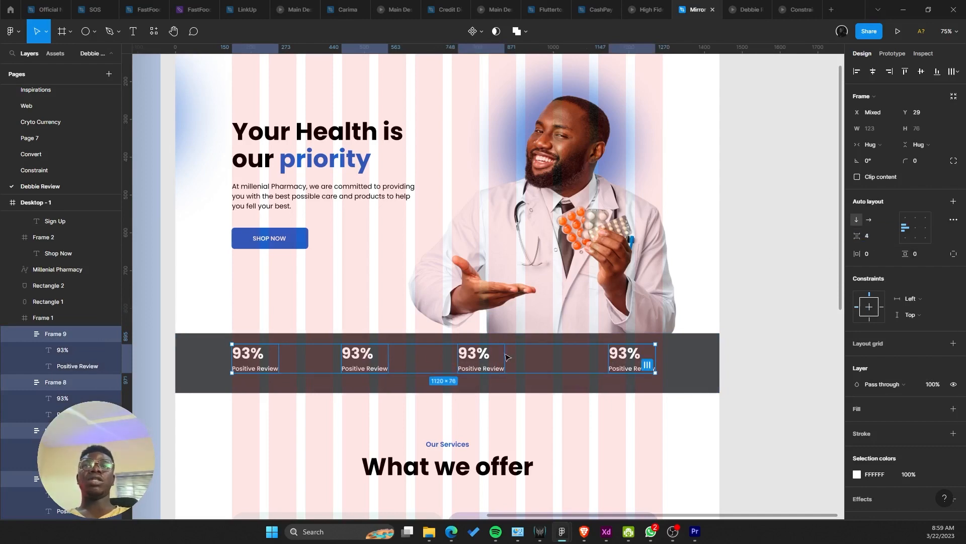
Step: Distribute the four stat groups evenly, nudge them down, and spread them to 215 apart
click(952, 72)
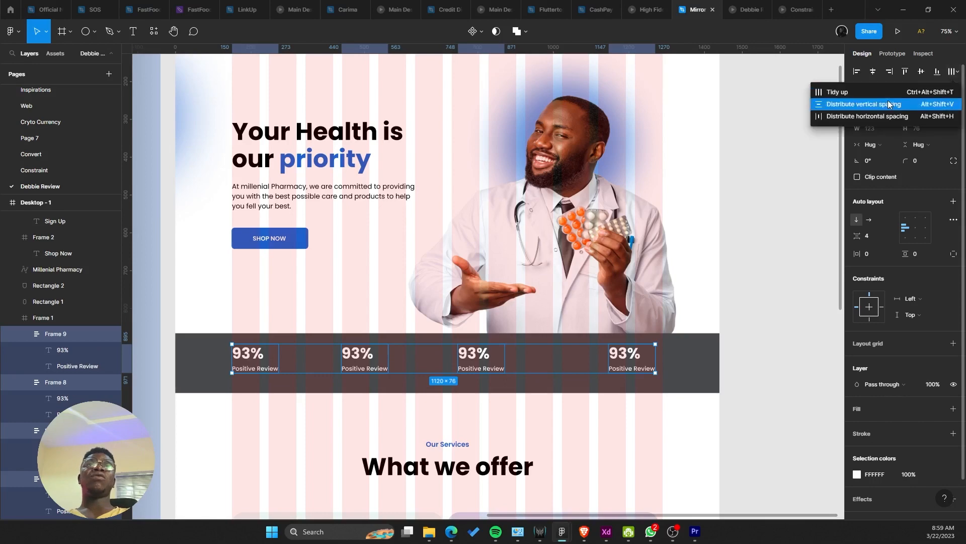
click(876, 102)
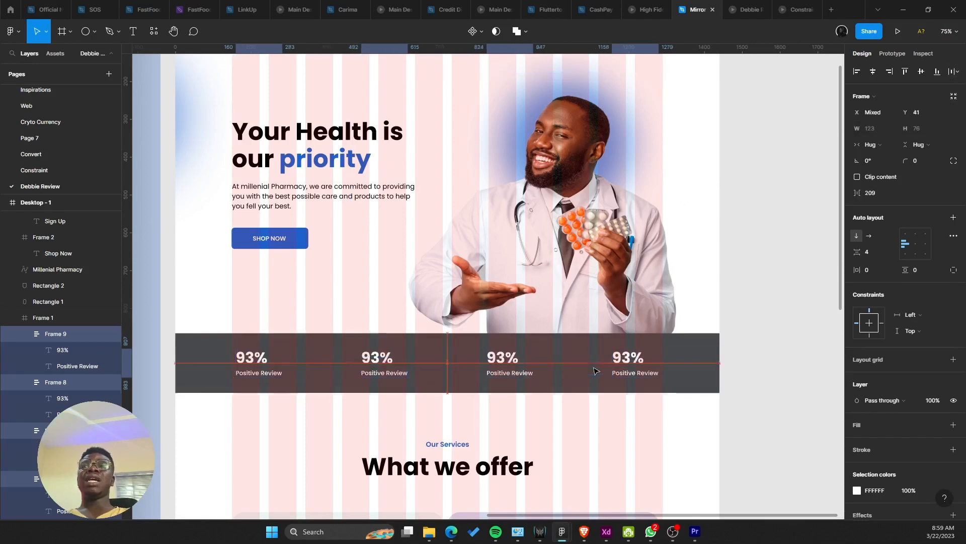
key(Down)
key(Down)
key(Down)
key(Down)
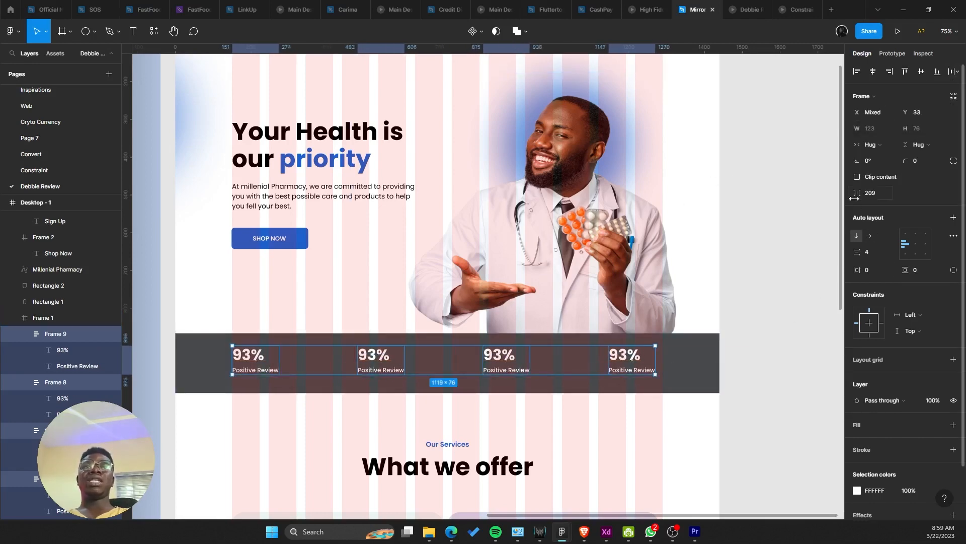
drag(854, 198, 857, 198)
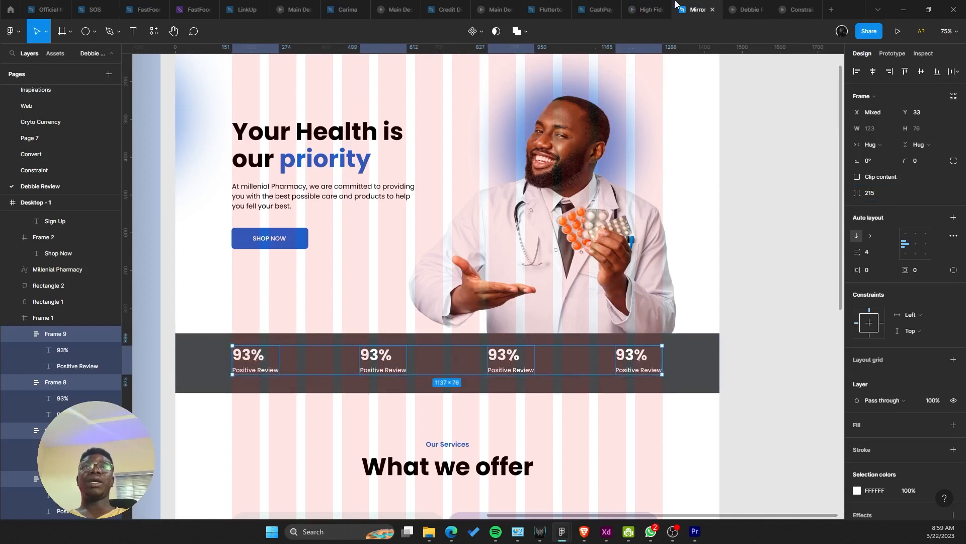
click(738, 6)
Step: Reduce the stat row gap to 111 and centre it in the desktop frame, then preview
scroll(644, 343, up, 3)
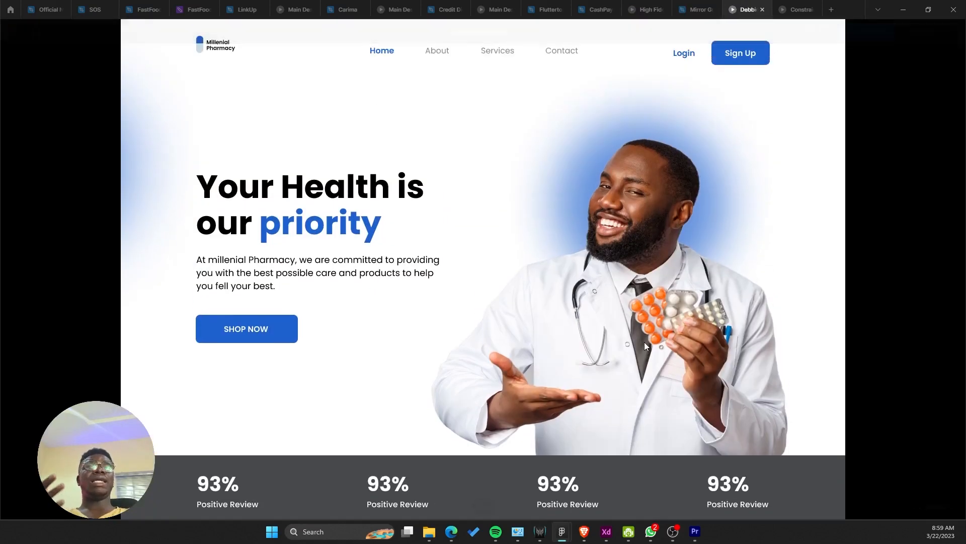
scroll(646, 270, down, 4)
click(700, 7)
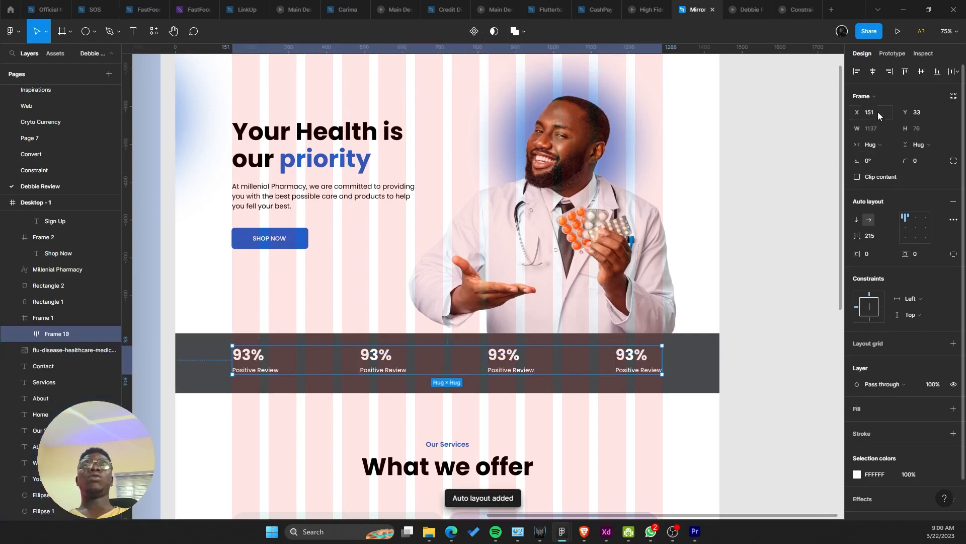
drag(855, 240, 751, 227)
click(878, 72)
click(774, 195)
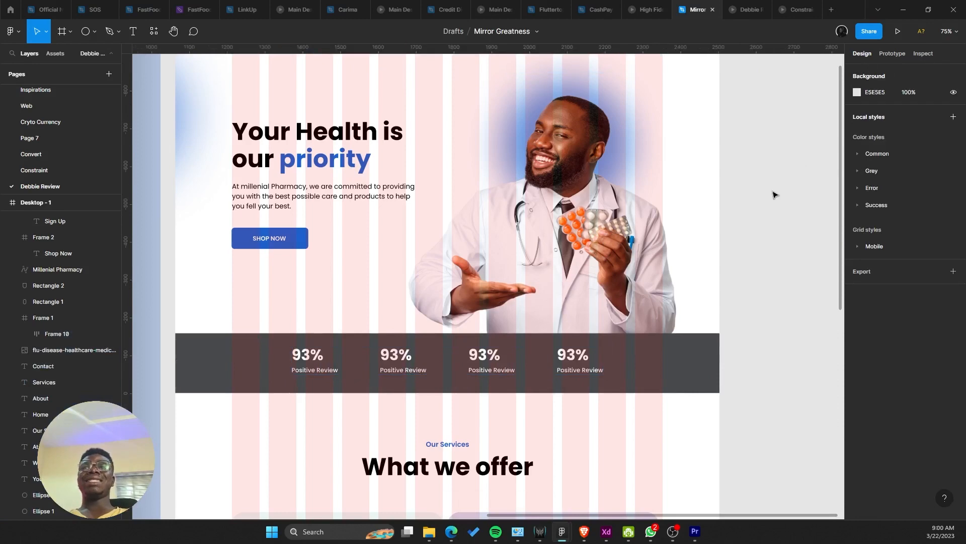
click(744, 10)
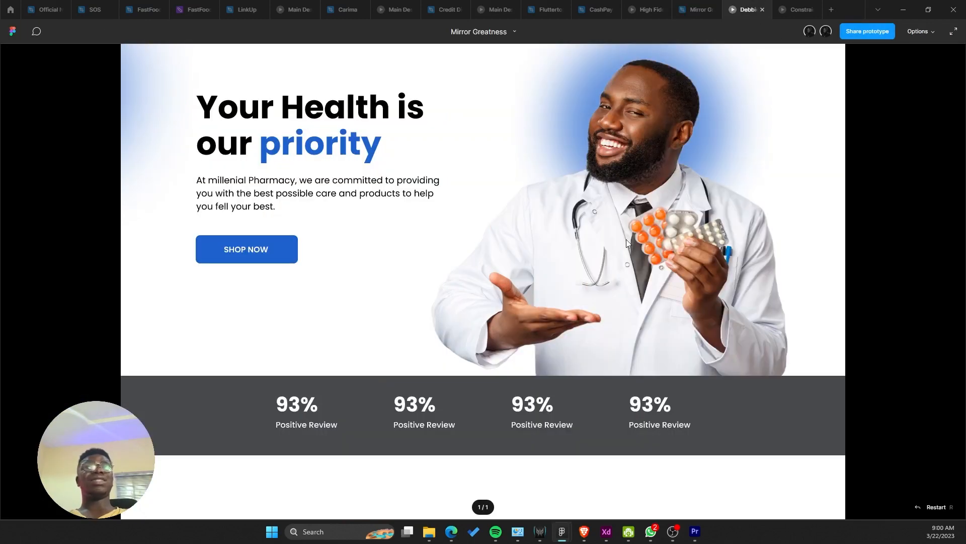
click(697, 9)
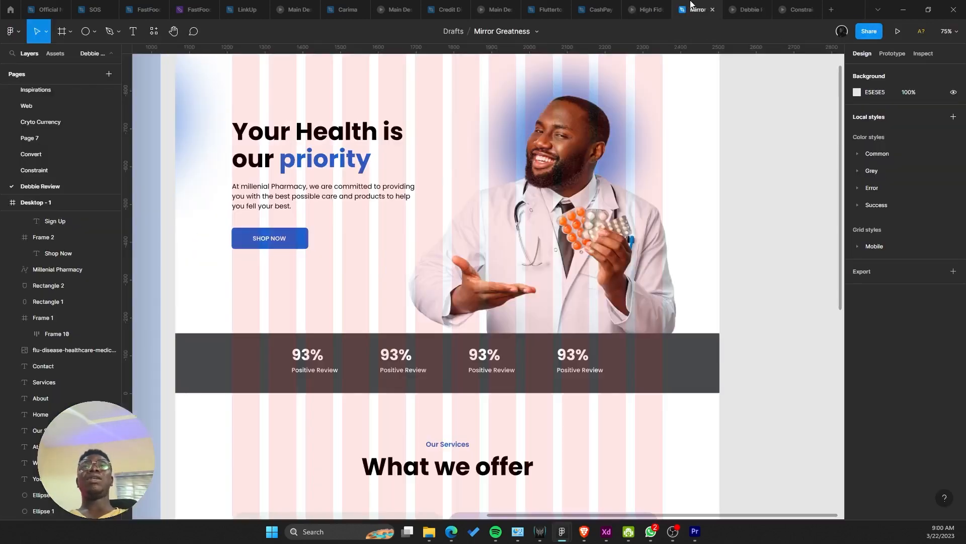
click(572, 342)
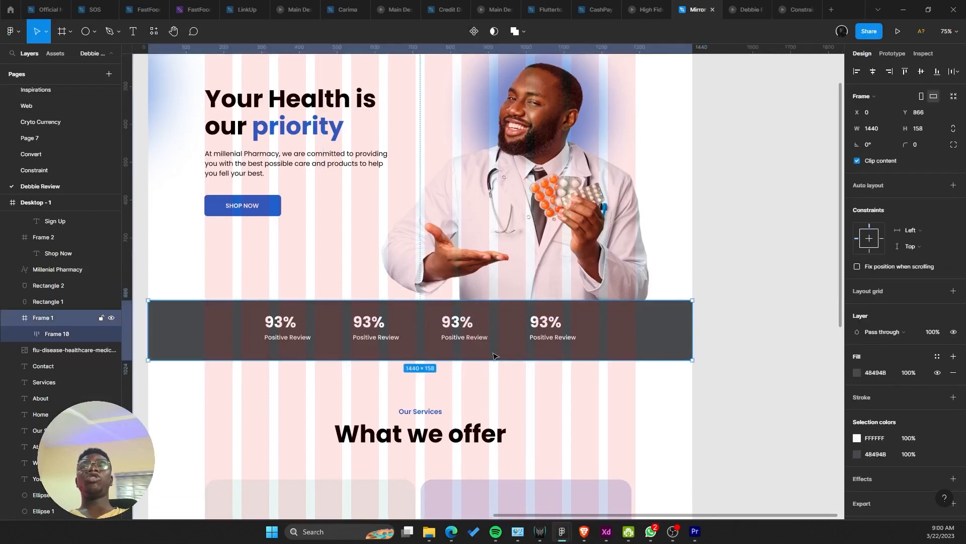
Step: Switch the stat row to space-between spacing and widen it to 944 px
key(Return)
click(953, 222)
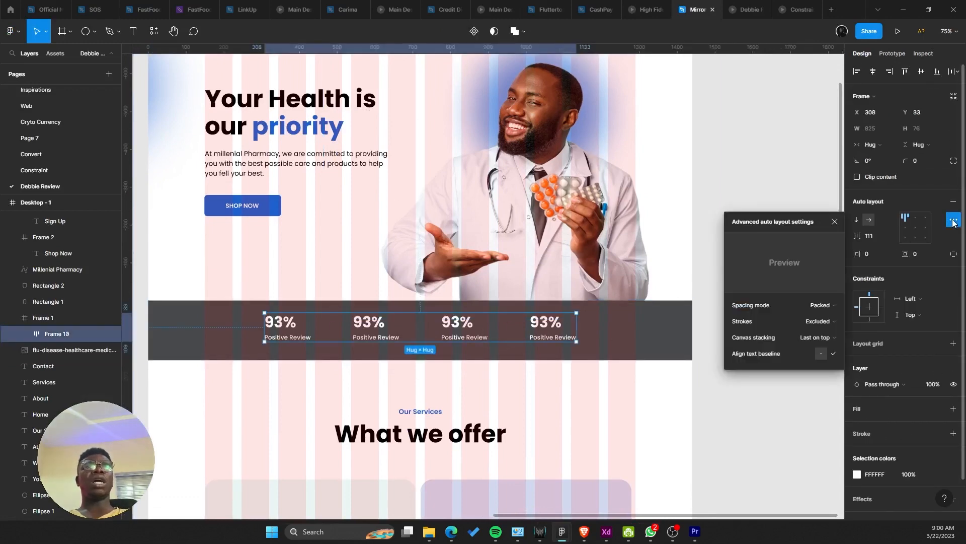
click(824, 317)
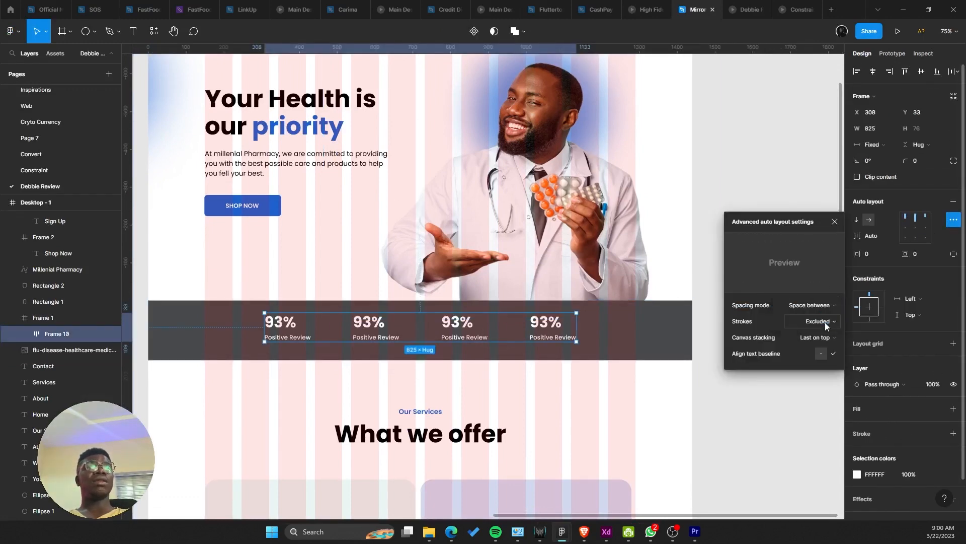
click(813, 306)
click(805, 305)
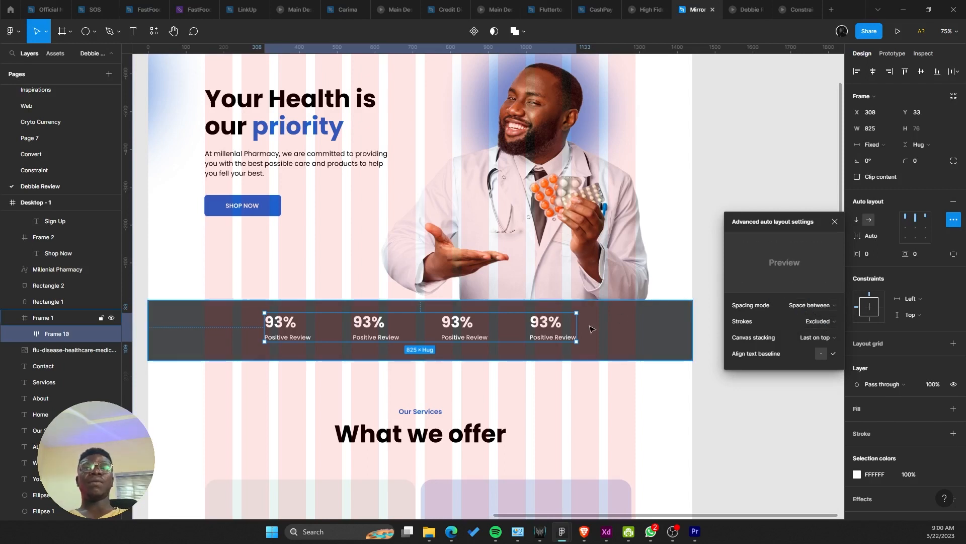
drag(577, 323, 599, 322)
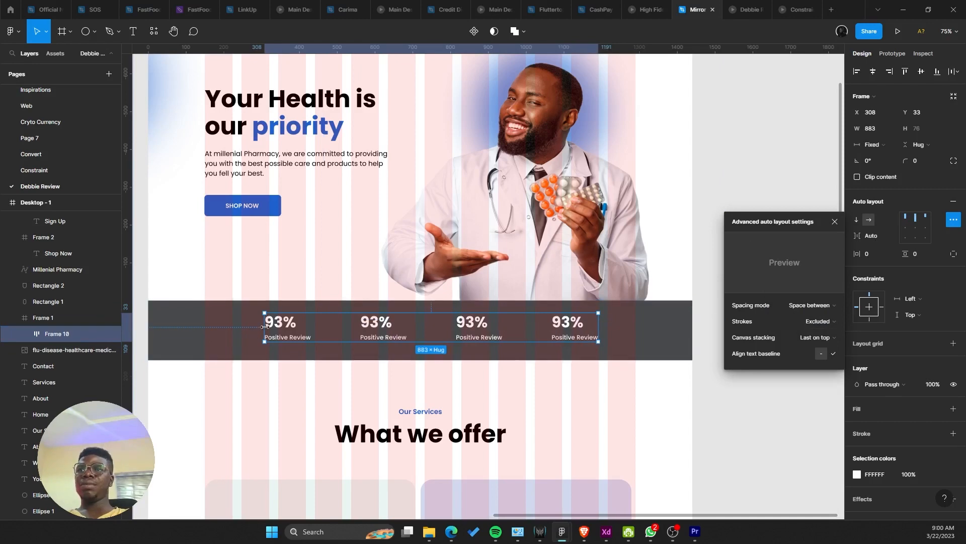
drag(265, 322, 241, 321)
Step: Check the 944-wide stat row under the hero in the prototype preview
click(741, 6)
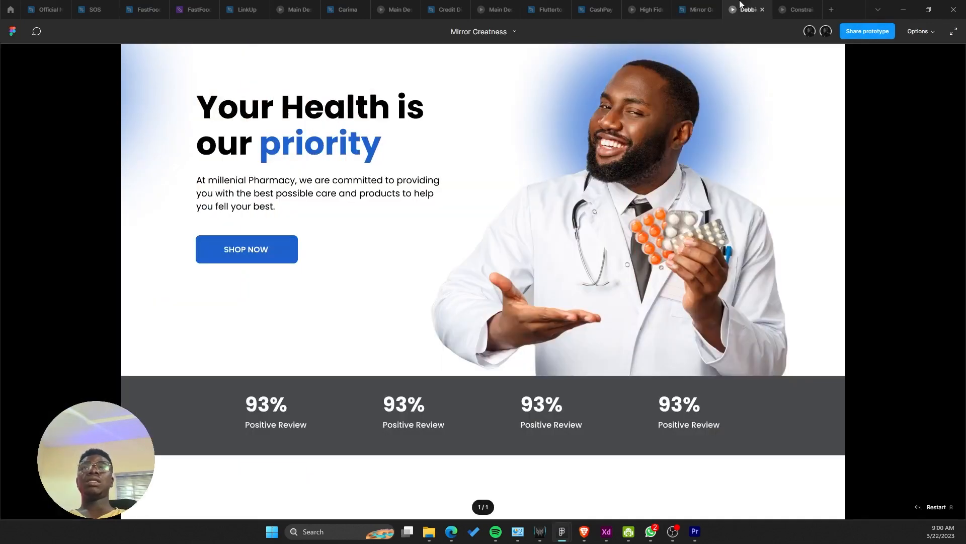
scroll(685, 185, up, 2)
scroll(685, 185, down, 1)
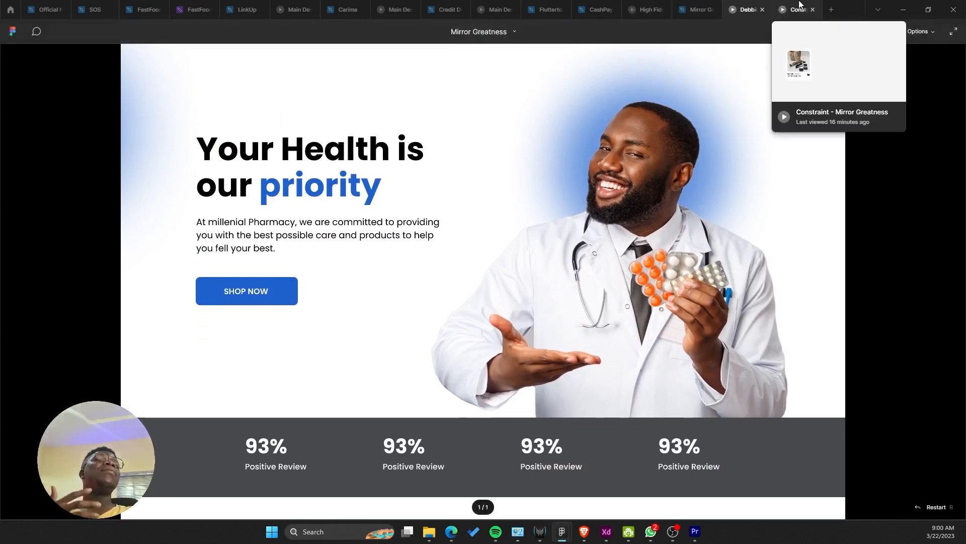
click(697, 9)
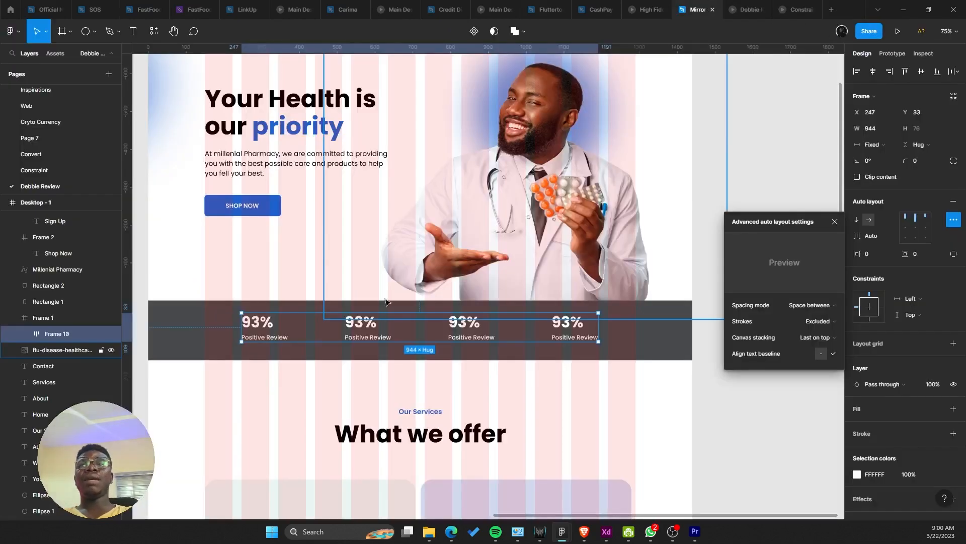
scroll(385, 302, down, 2)
scroll(385, 302, left, 1)
scroll(312, 305, down, 3)
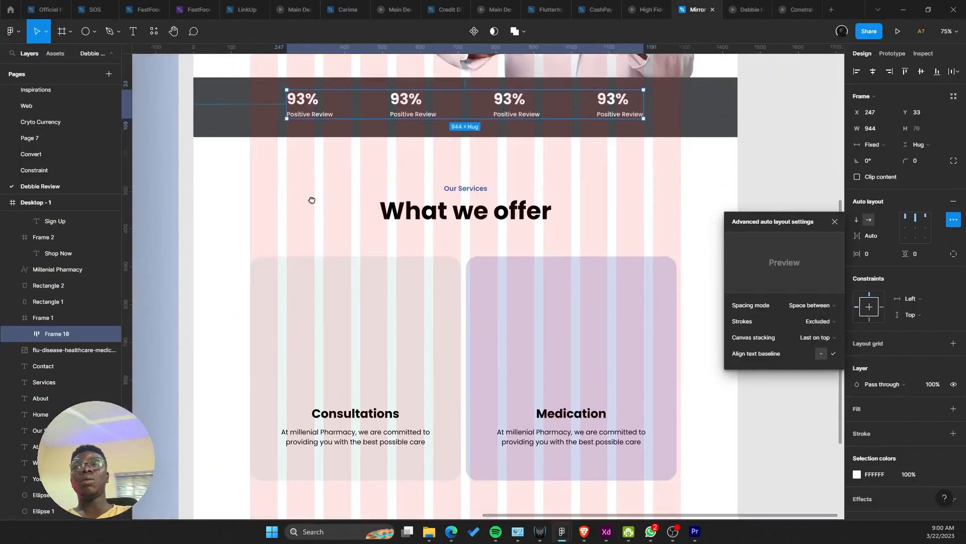
scroll(327, 270, up, 1)
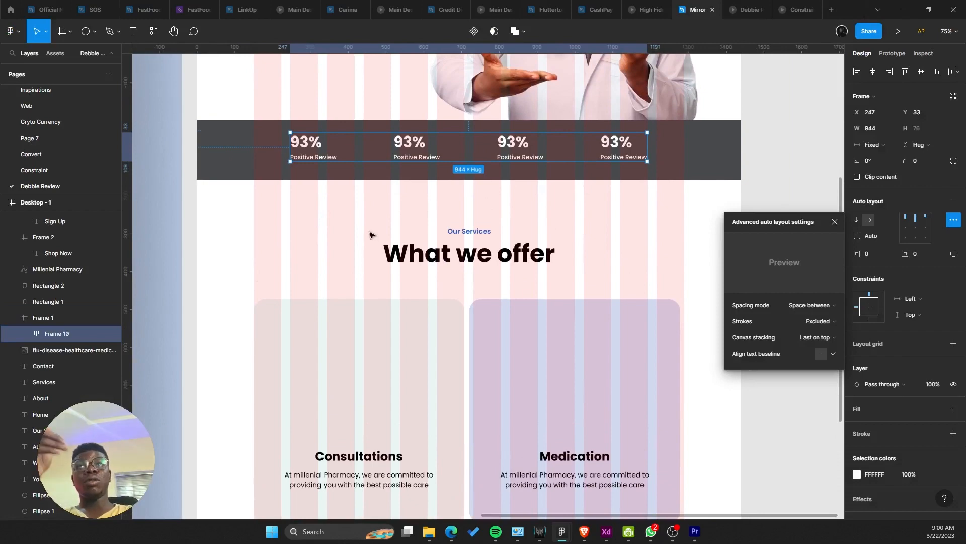
scroll(370, 235, down, 6)
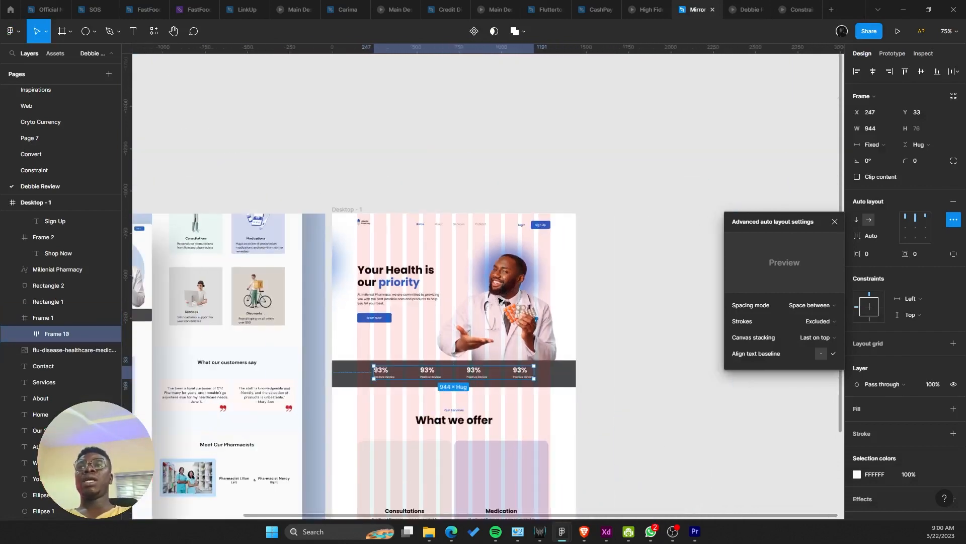
click(749, 9)
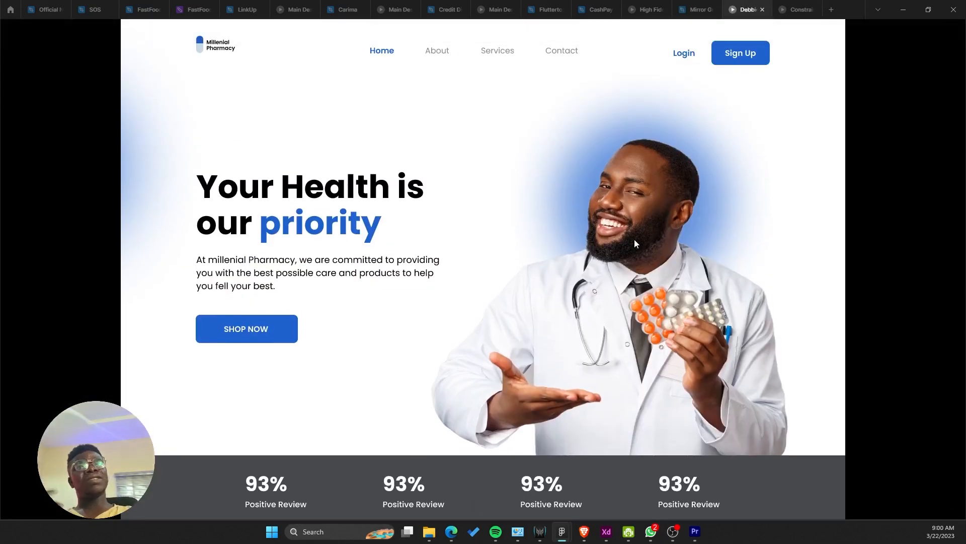
Step: Try a narrower stats row, then undo back to the 944-wide row
click(697, 10)
ctrl+scroll(367, 348, up, 8)
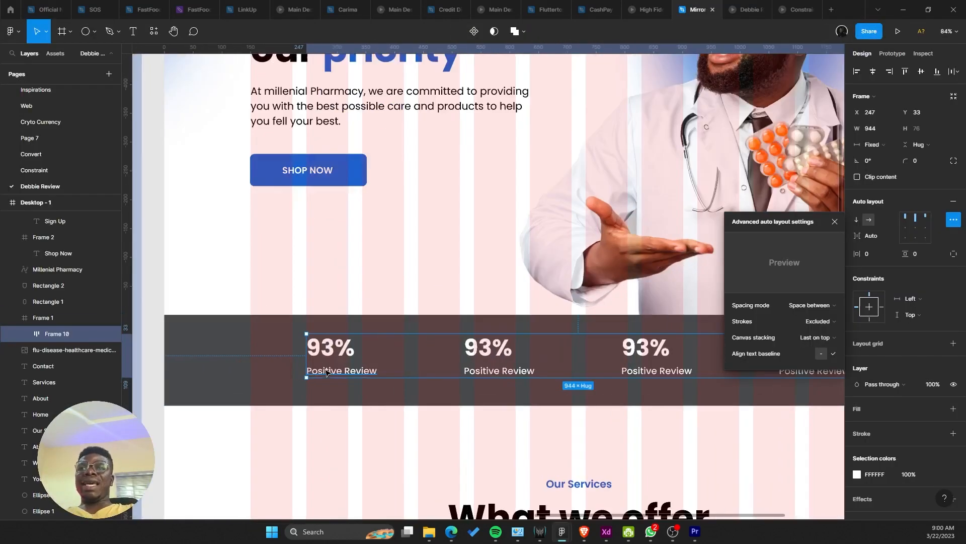
alt+drag(305, 366, 359, 366)
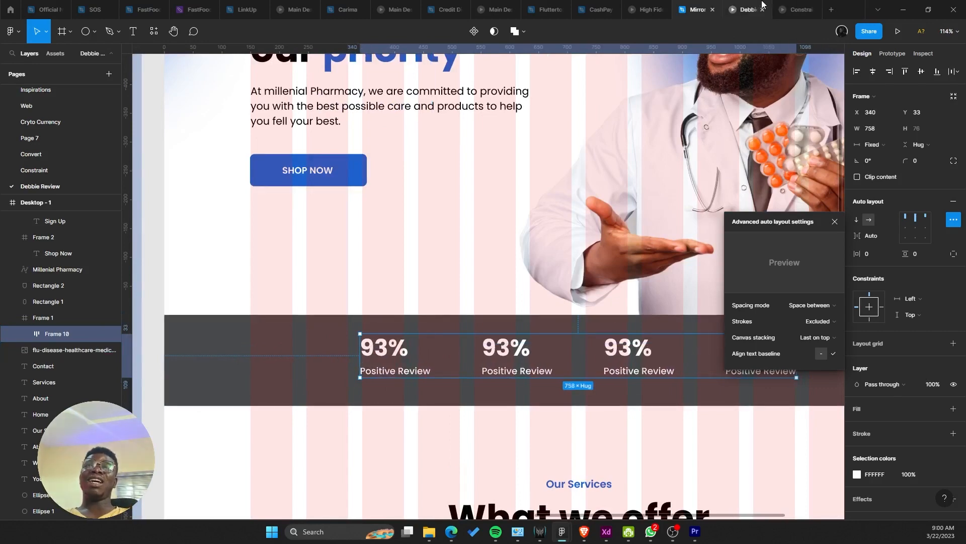
click(746, 9)
scroll(513, 231, down, 3)
click(694, 9)
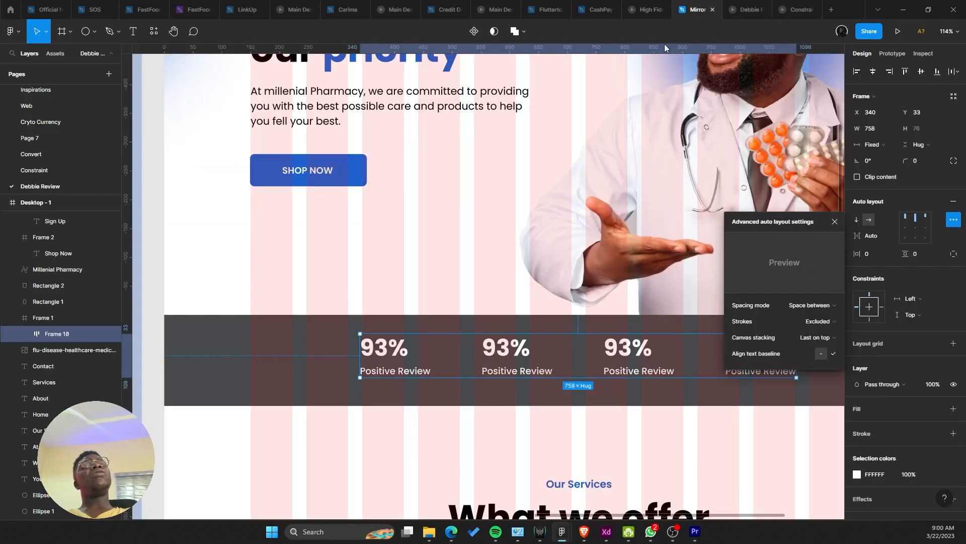
key(ctrl+z)
ctrl+scroll(372, 347, down, 5)
ctrl+scroll(372, 347, down, 4)
key(ctrl+z)
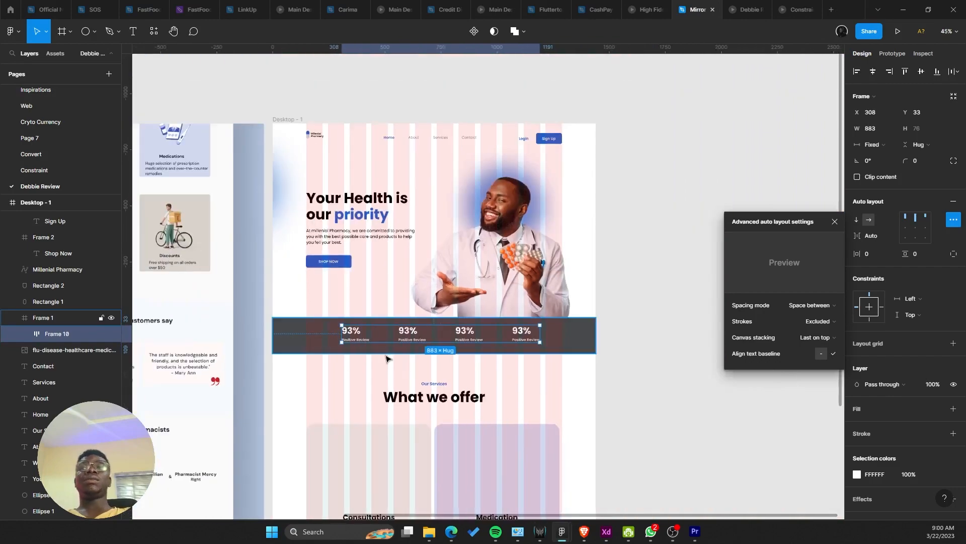
key(ctrl+shift+z)
ctrl+scroll(378, 365, up, 5)
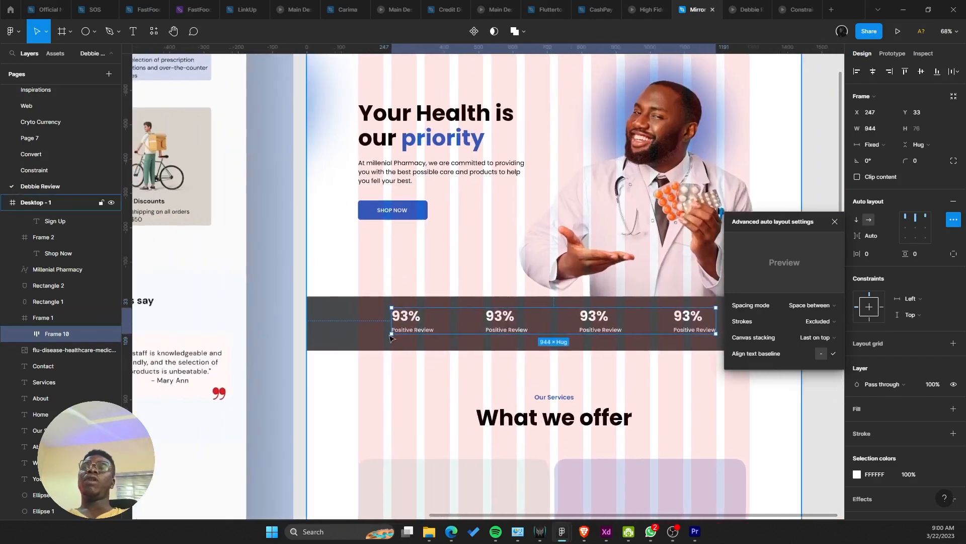
ctrl+scroll(284, 322, down, 3)
Step: Compare against the reference mock-up's stats band and recheck the design in the preview
drag(285, 323, 613, 246)
ctrl+scroll(508, 316, up, 8)
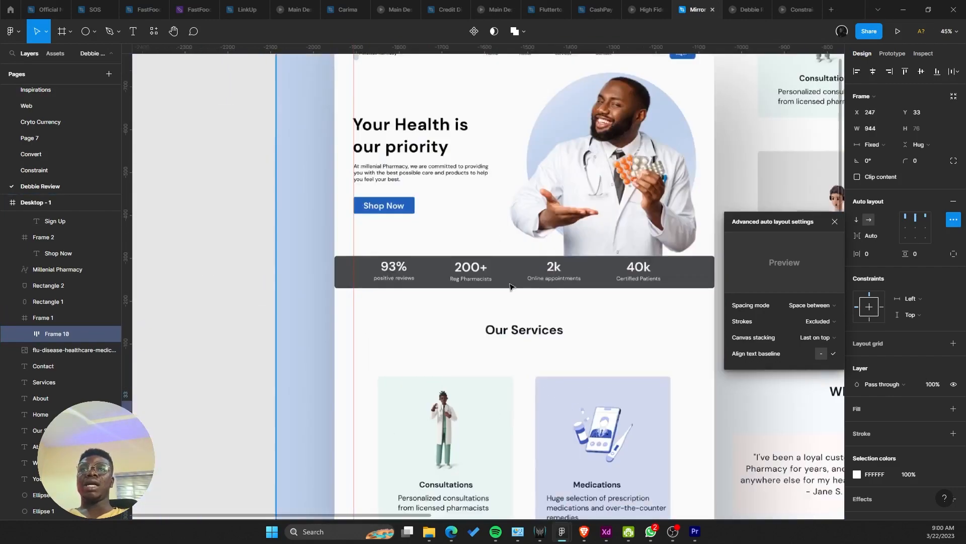
ctrl+scroll(493, 286, down, 4)
scroll(477, 345, right, 4)
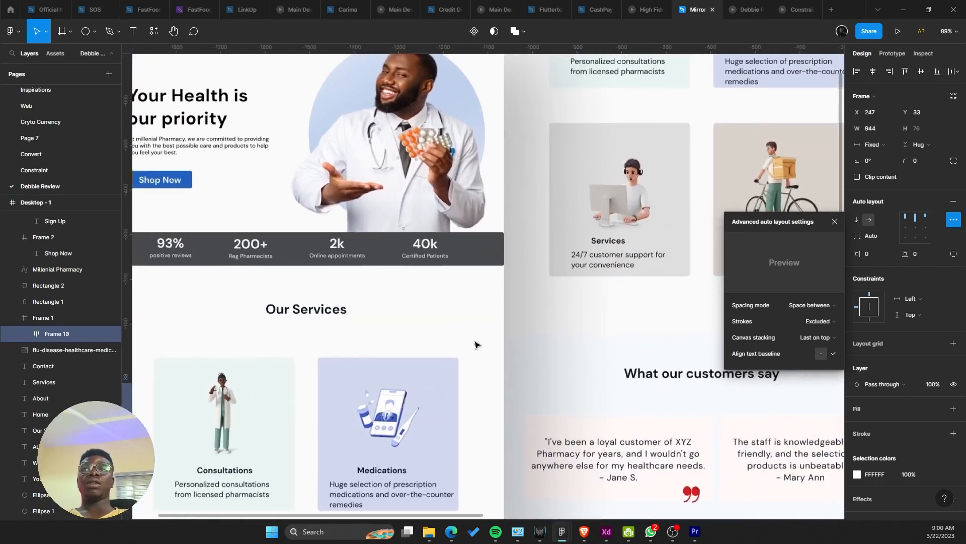
ctrl+scroll(406, 304, up, 3)
click(835, 222)
drag(503, 224, 79, 228)
drag(435, 291, 86, 190)
ctrl+scroll(373, 300, up, 1)
drag(373, 300, 493, 297)
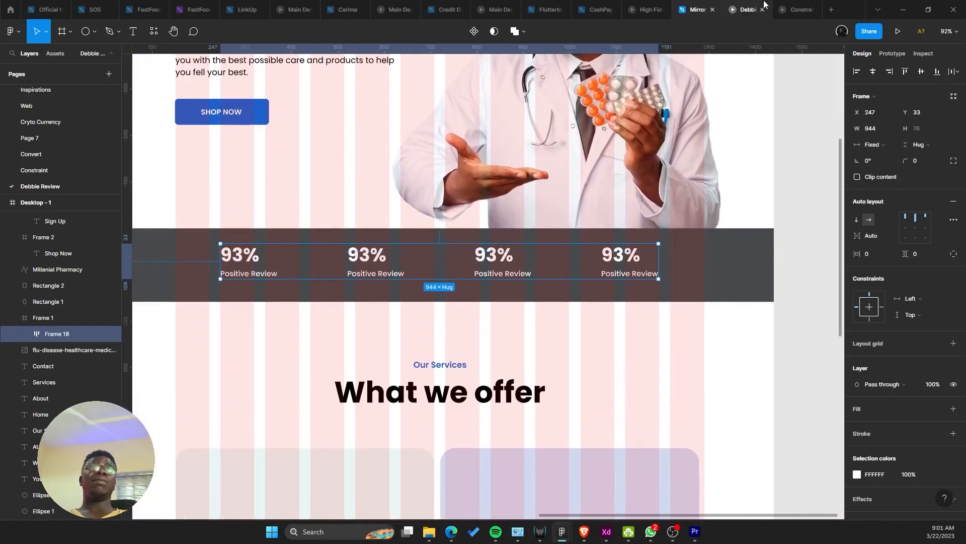
click(747, 9)
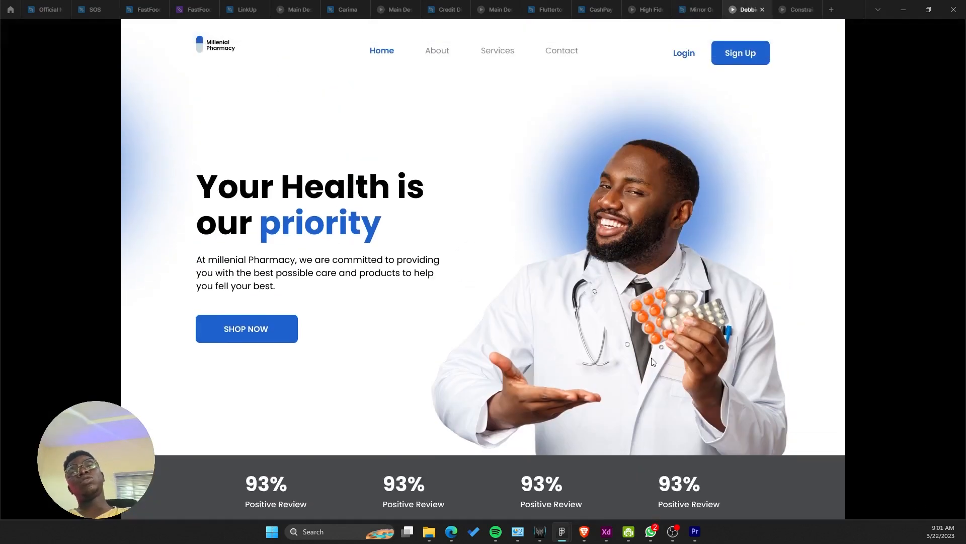
click(692, 10)
Step: Set the prototype device to Surface Pro 8 and fit the preview to the screen
click(903, 59)
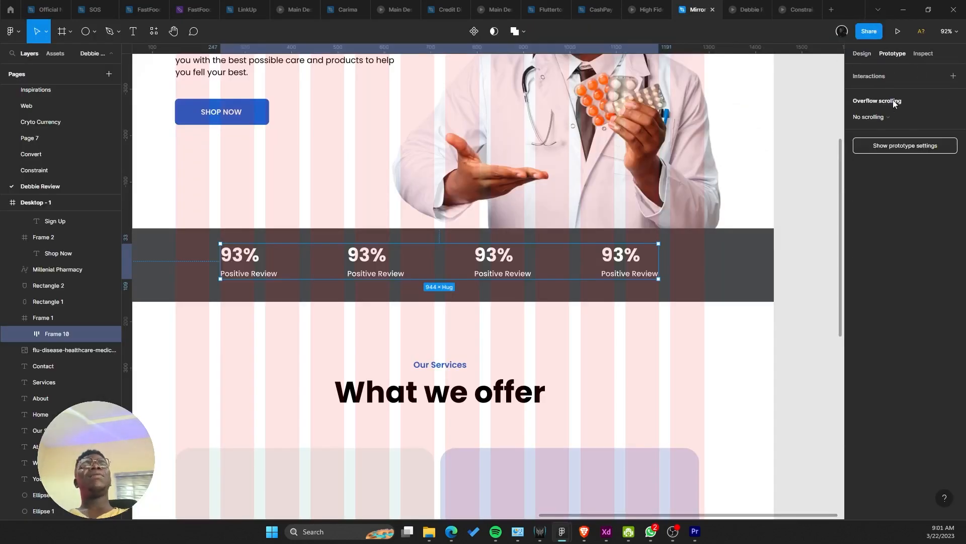
click(898, 147)
click(879, 92)
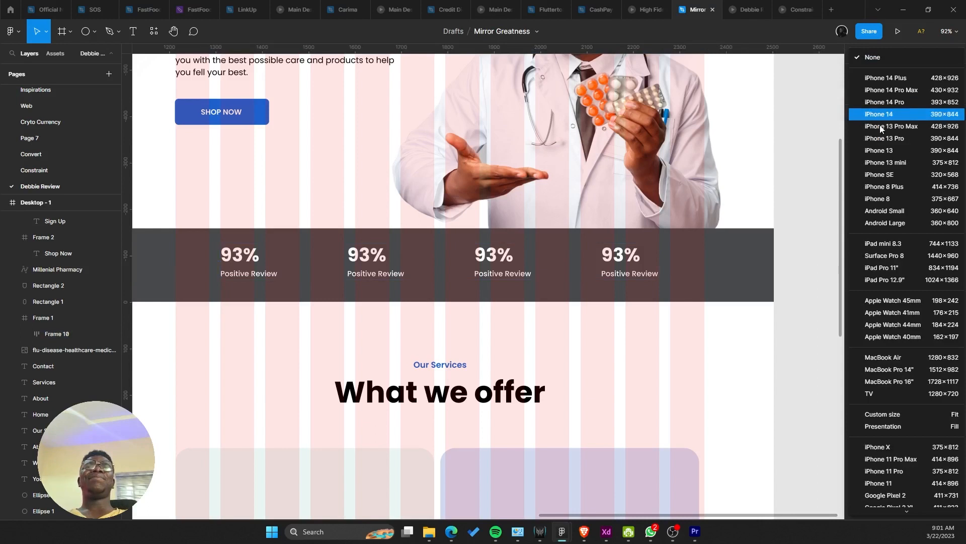
click(888, 256)
click(621, 192)
click(770, 6)
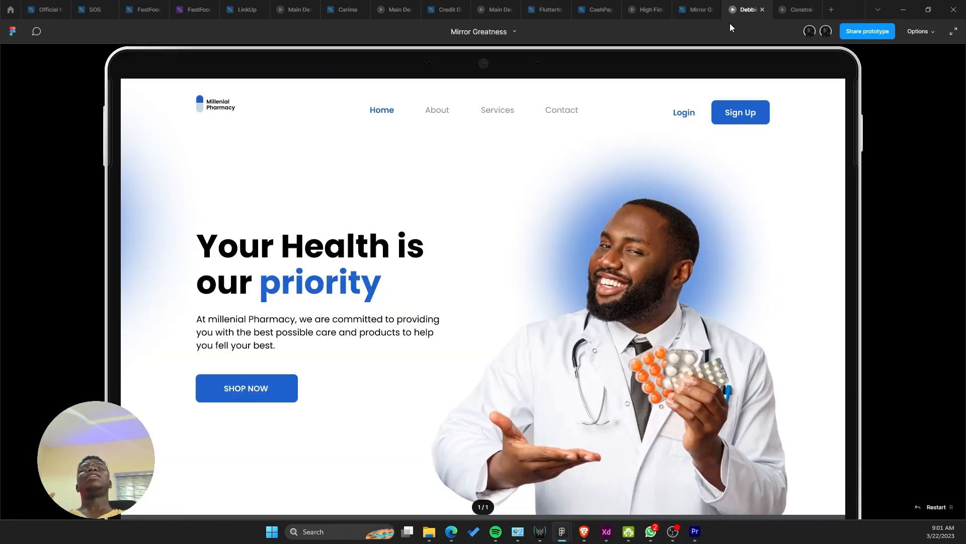
click(916, 31)
click(883, 67)
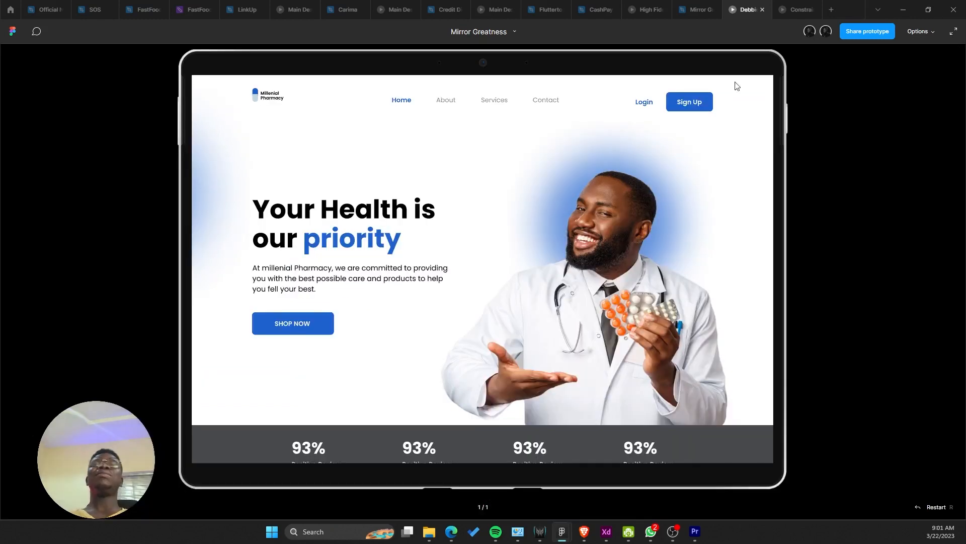
scroll(413, 242, up, 2)
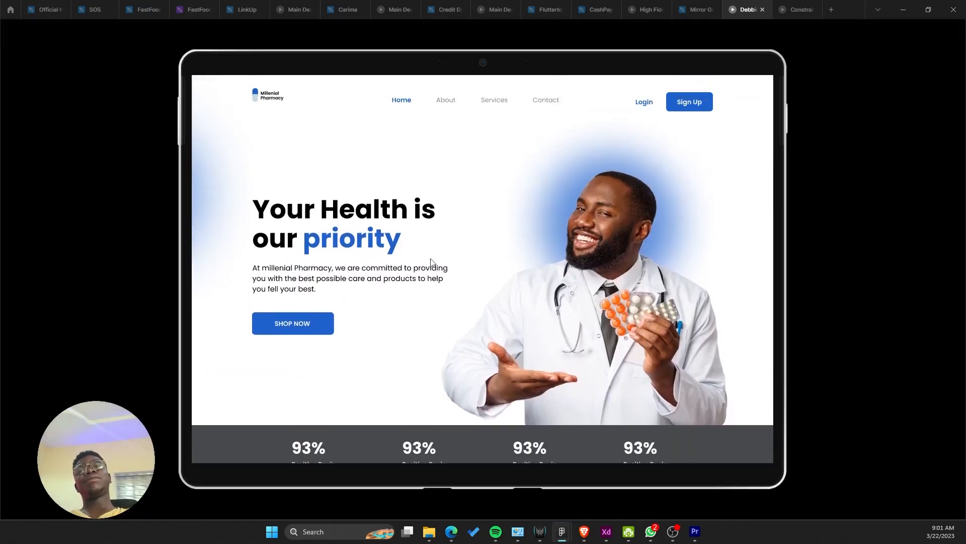
Step: Adjust the dark stats band and recheck its placement in the prototype preview
click(697, 10)
click(524, 295)
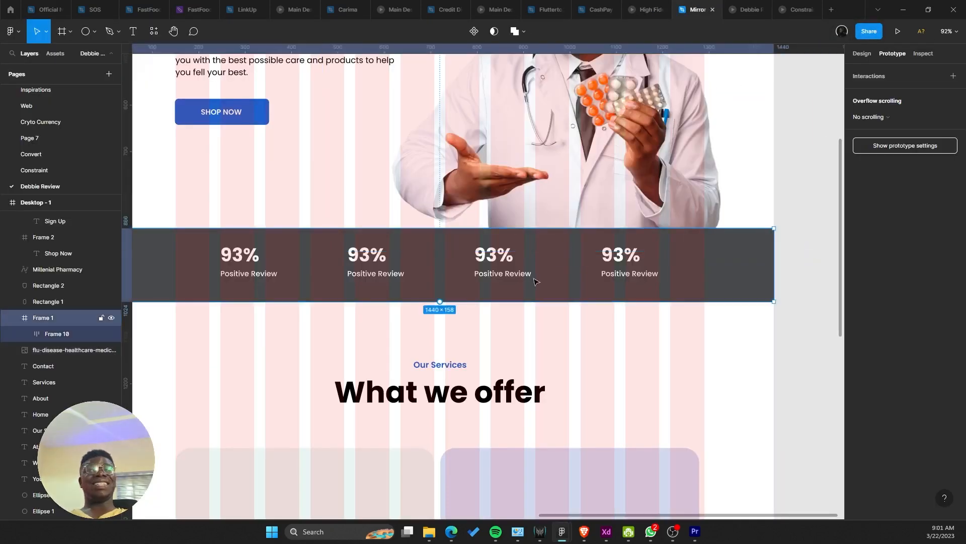
click(744, 7)
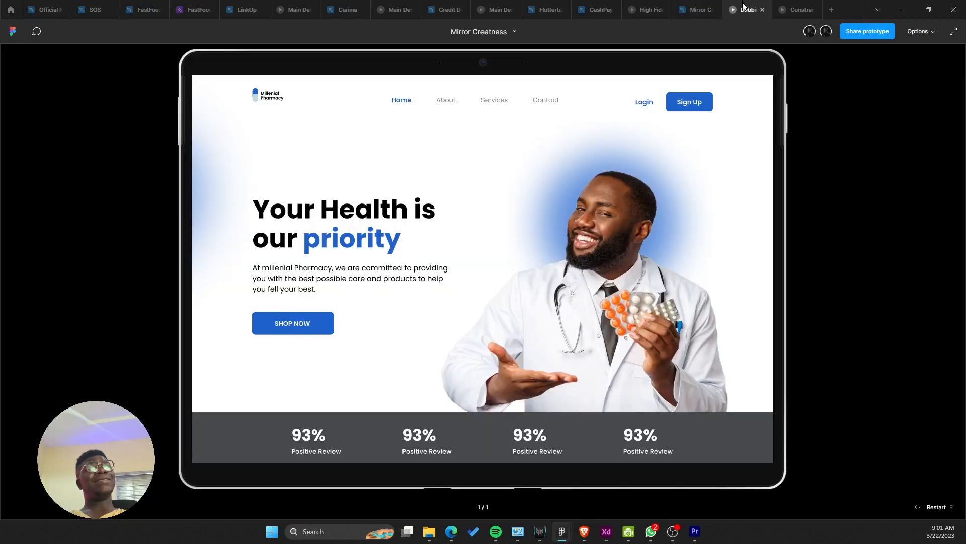
click(703, 9)
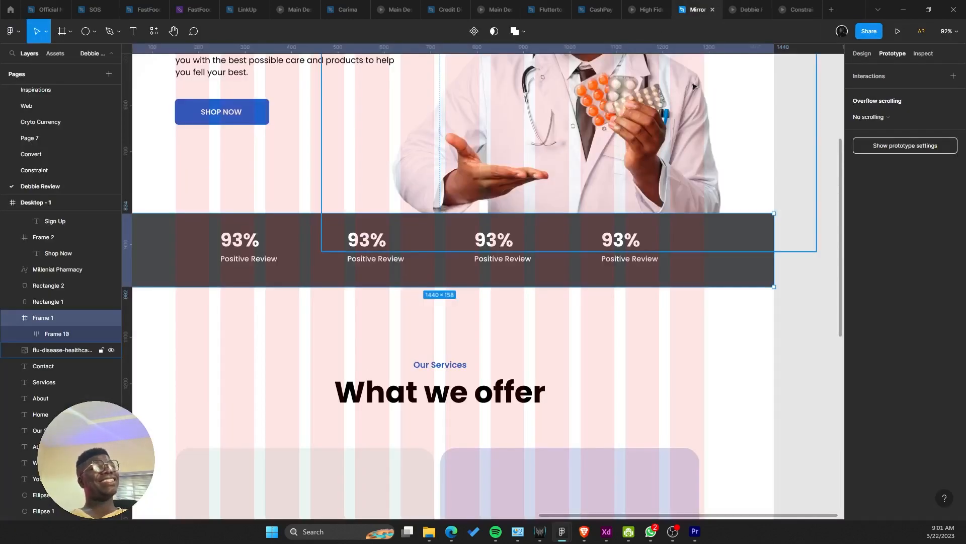
scroll(661, 158, up, 3)
drag(660, 158, 661, 136)
click(537, 411)
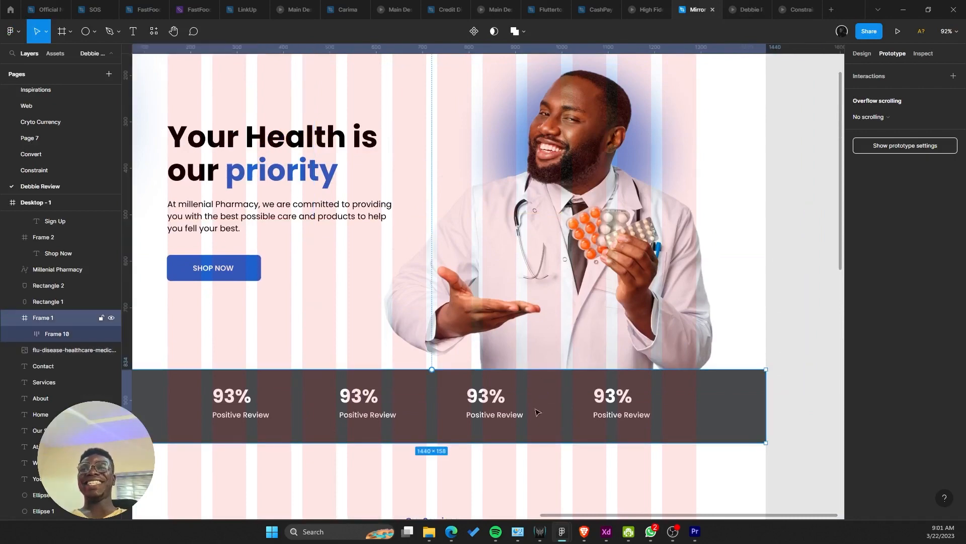
click(734, 5)
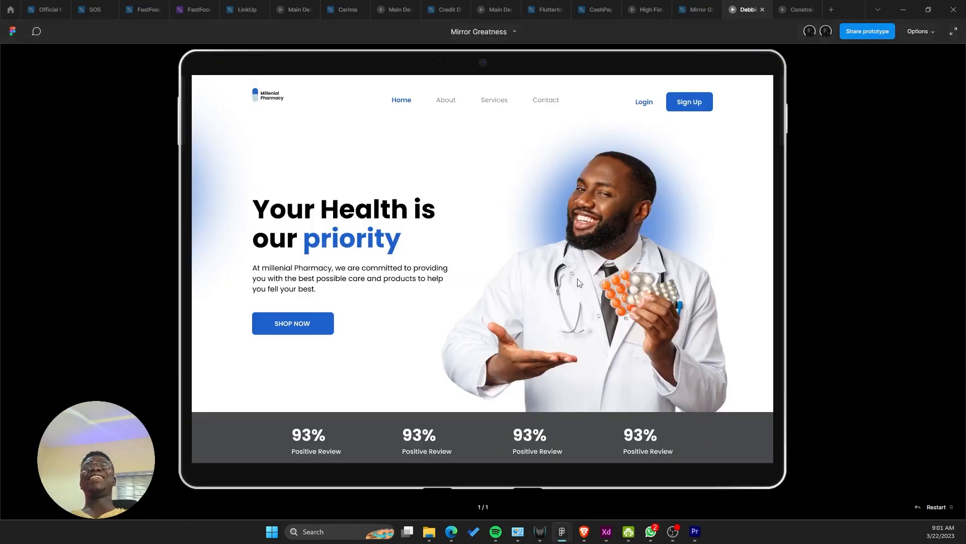
click(697, 9)
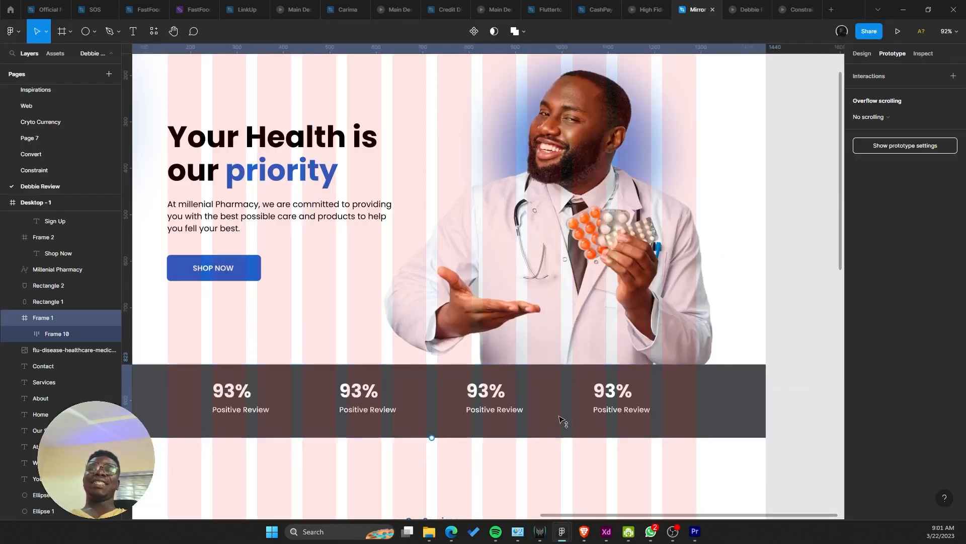
drag(560, 417, 560, 413)
Step: Nudge the blue glow circle down 1 px and move the doctor image down about 21 px
click(573, 332)
drag(604, 314, 605, 308)
scroll(766, 203, up, 3)
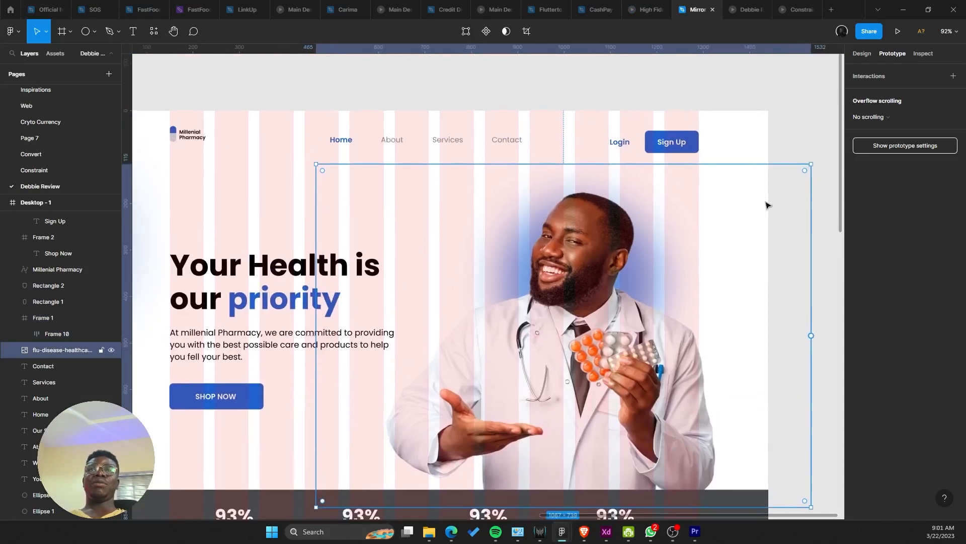
click(649, 267)
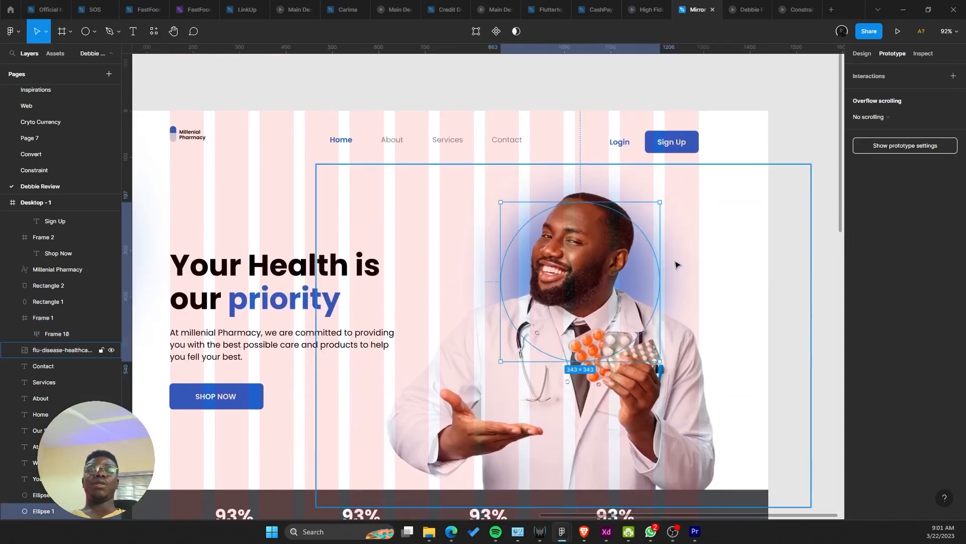
scroll(676, 264, down, 2)
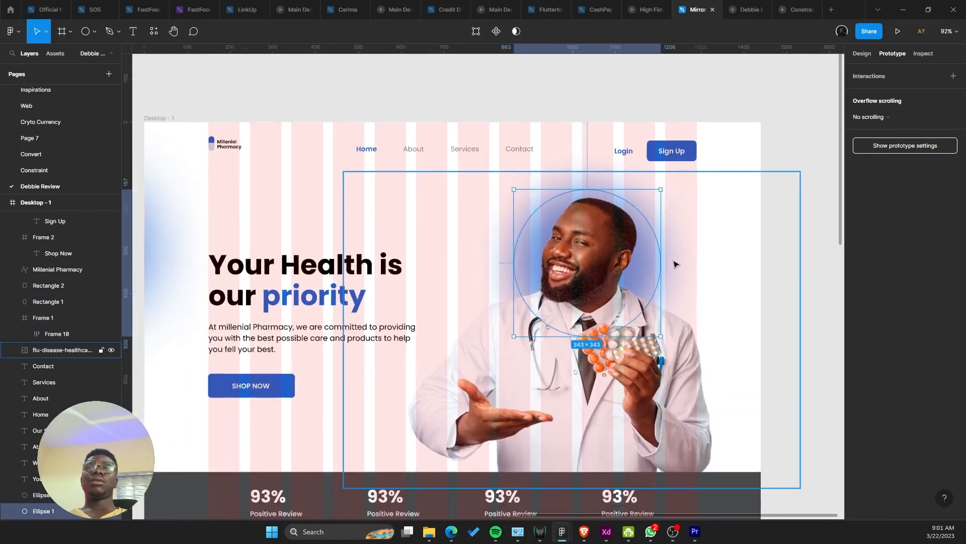
key(Down)
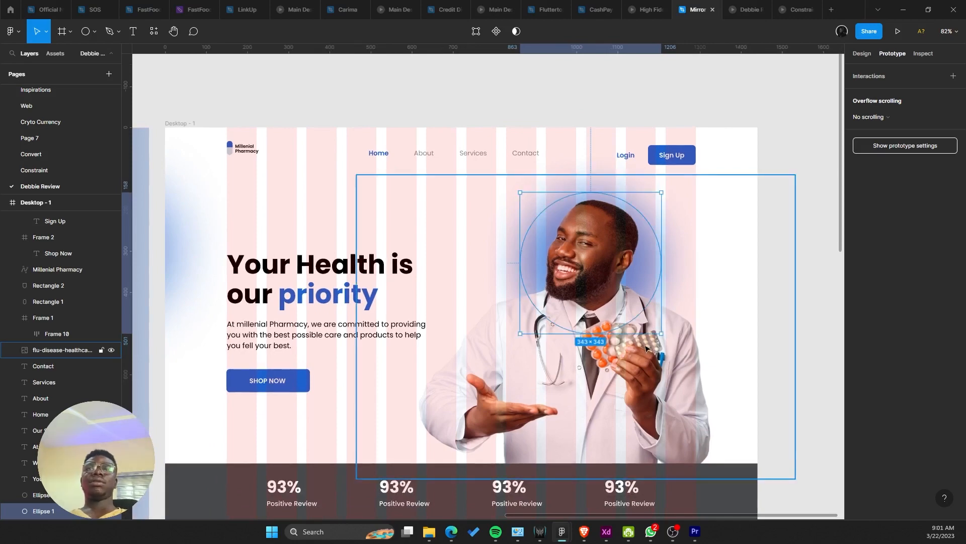
click(680, 366)
drag(690, 379, 690, 389)
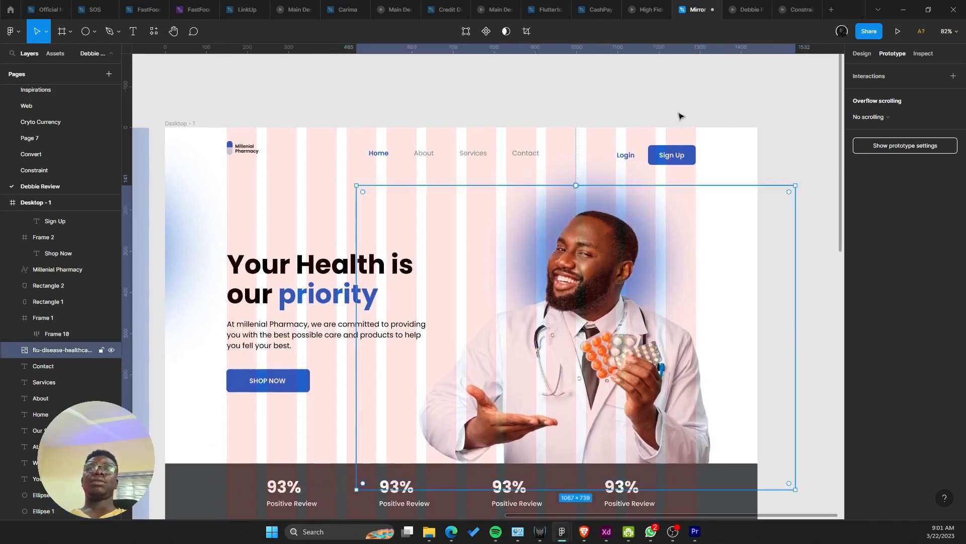
click(735, 5)
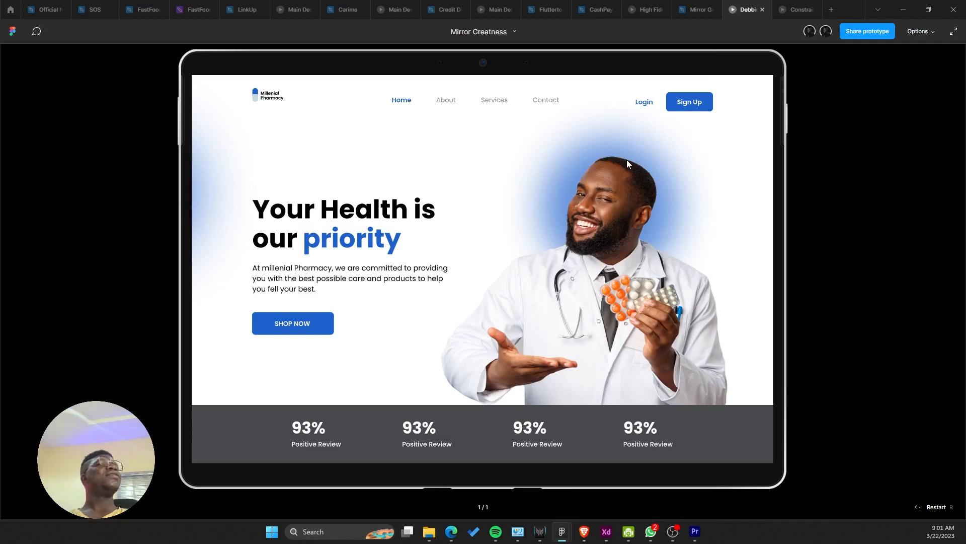
Step: Back in the design file, select the Desktop - 1 frame instead of the doctor image
click(705, 6)
scroll(524, 207, down, 5)
scroll(475, 378, up, 5)
scroll(475, 333, down, 2)
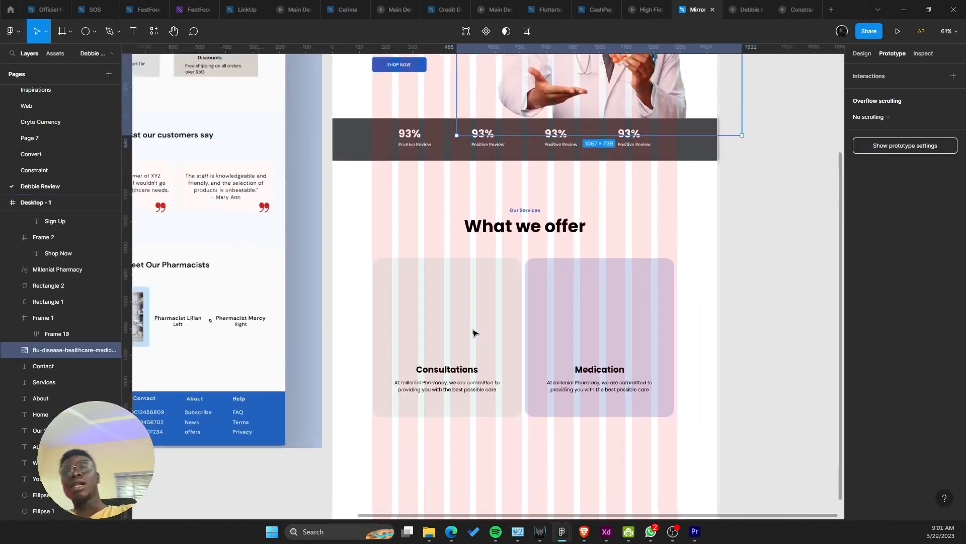
scroll(473, 333, down, 5)
scroll(458, 345, up, 2)
drag(484, 346, 522, 371)
click(565, 427)
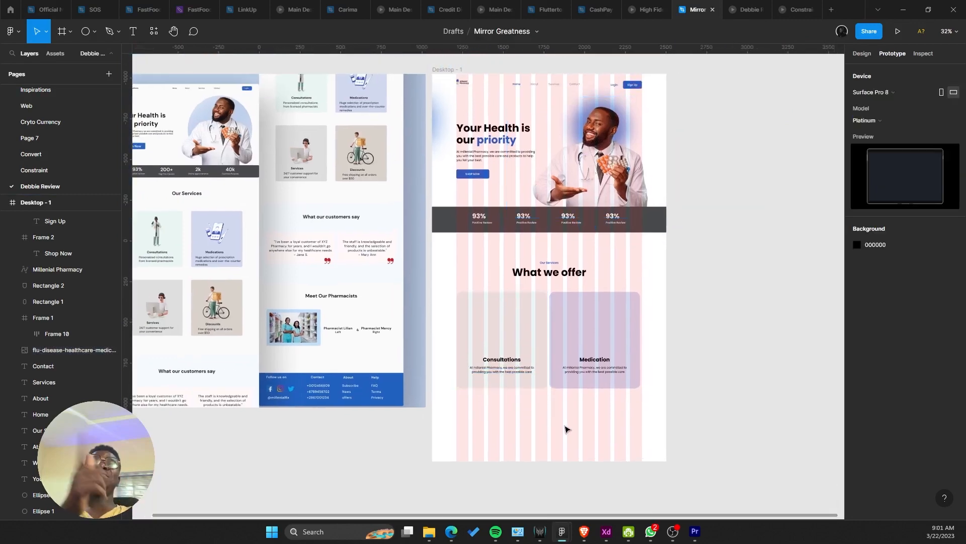
click(522, 421)
Step: Sample the Shop Now button's blue 1D61CC into the frame's fill with the eyedropper
scroll(534, 259, up, 1)
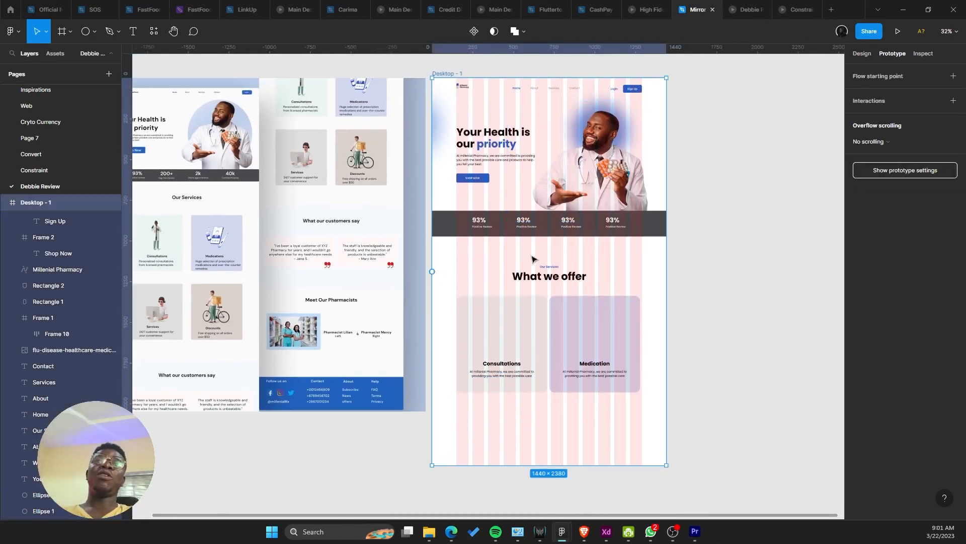
click(862, 53)
scroll(472, 151, up, 10)
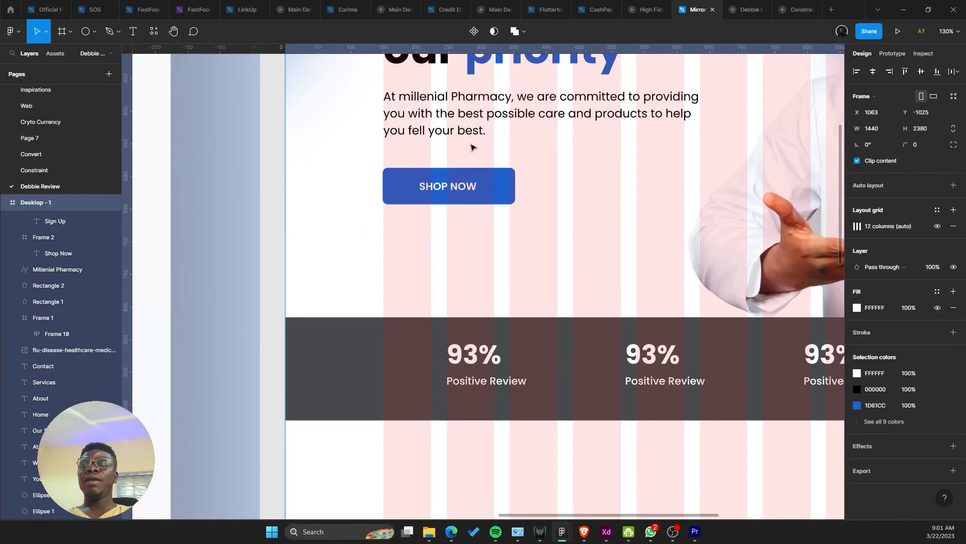
key(i)
click(444, 172)
scroll(445, 176, down, 10)
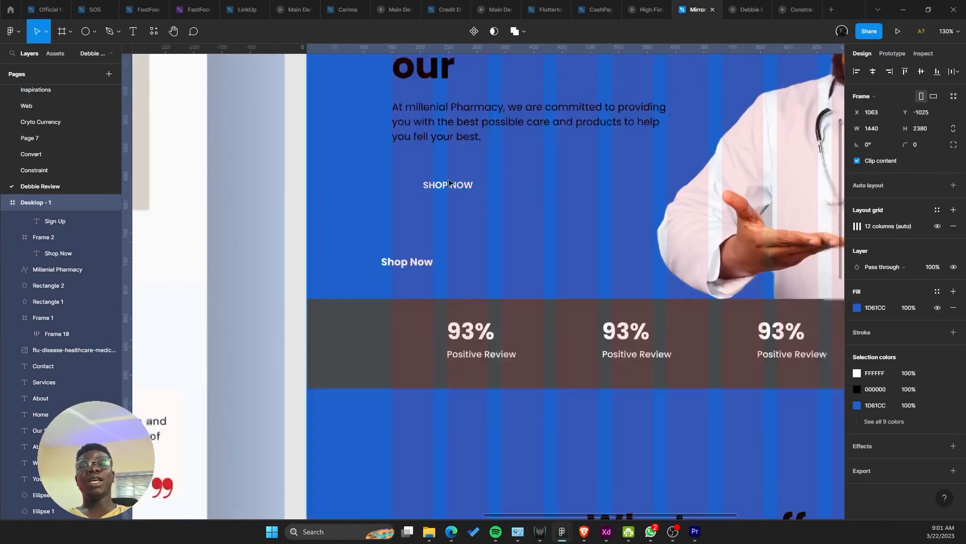
scroll(523, 312, up, 5)
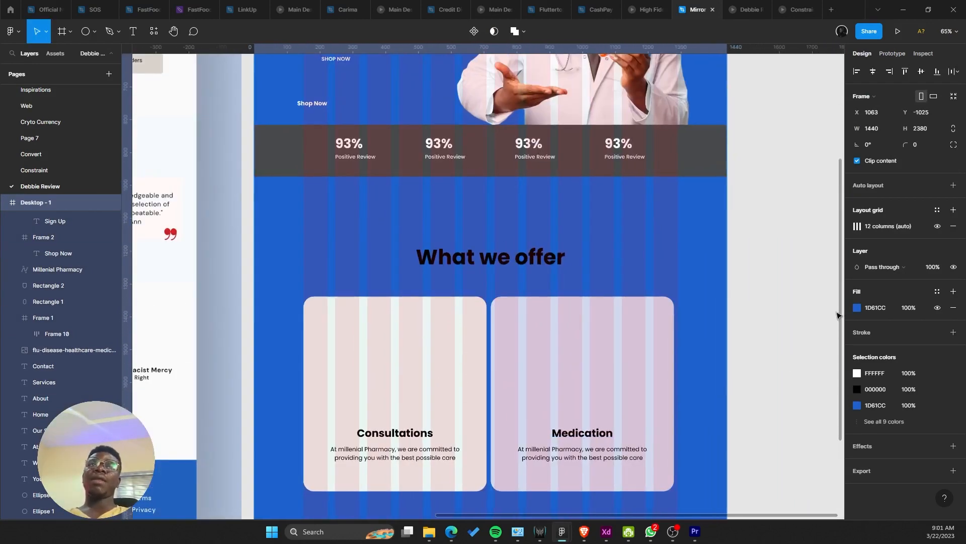
click(857, 308)
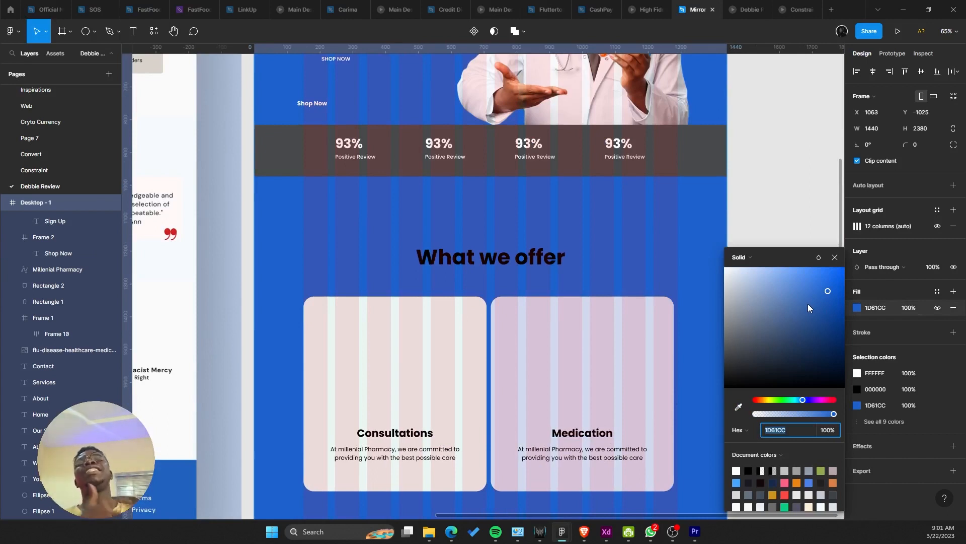
Step: Switch the fill colour to HSB values, keeping the original blue hue
click(739, 431)
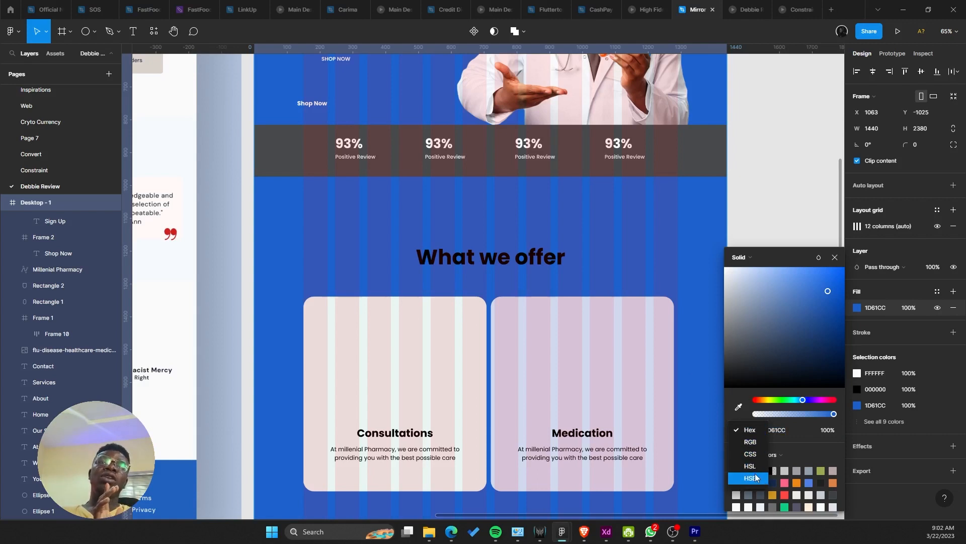
click(755, 476)
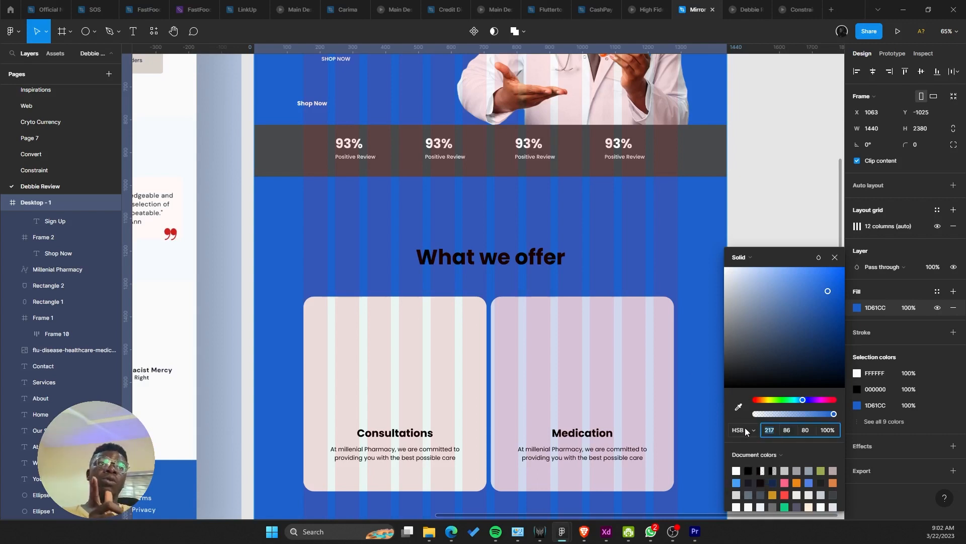
drag(805, 397, 835, 399)
key(ctrl+z)
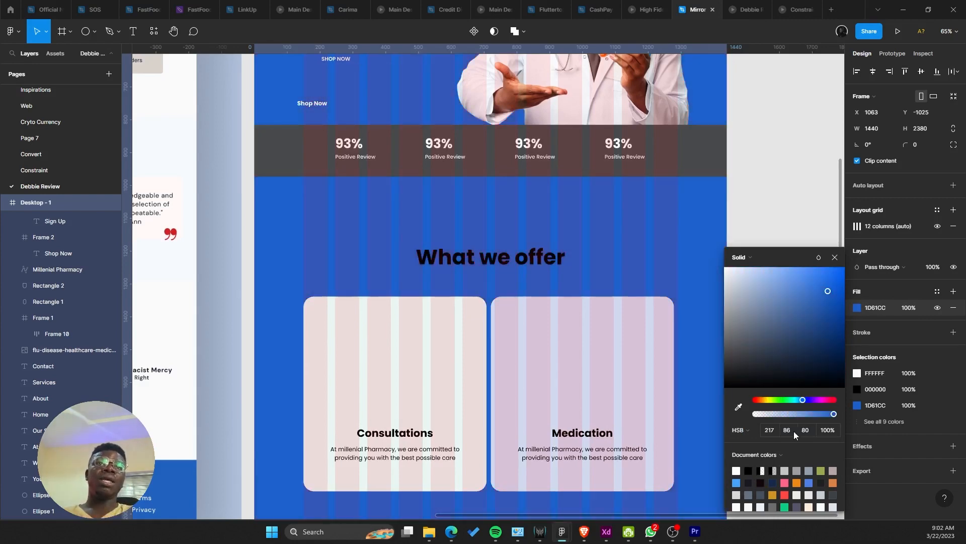
Step: Lower the fill saturation through 51, 28, 24, 18 and 0, settling on 2
click(792, 431)
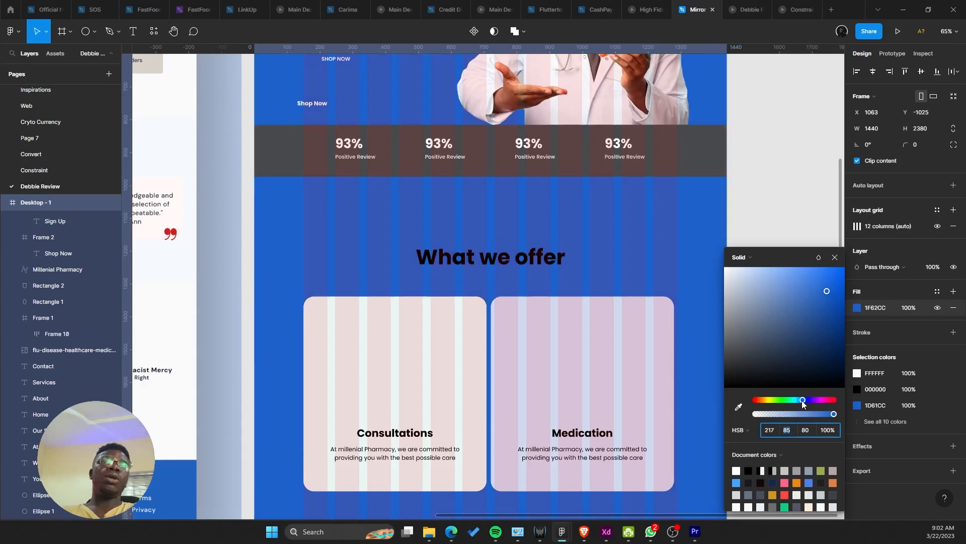
text(51)
key(Return)
text(28)
key(Return)
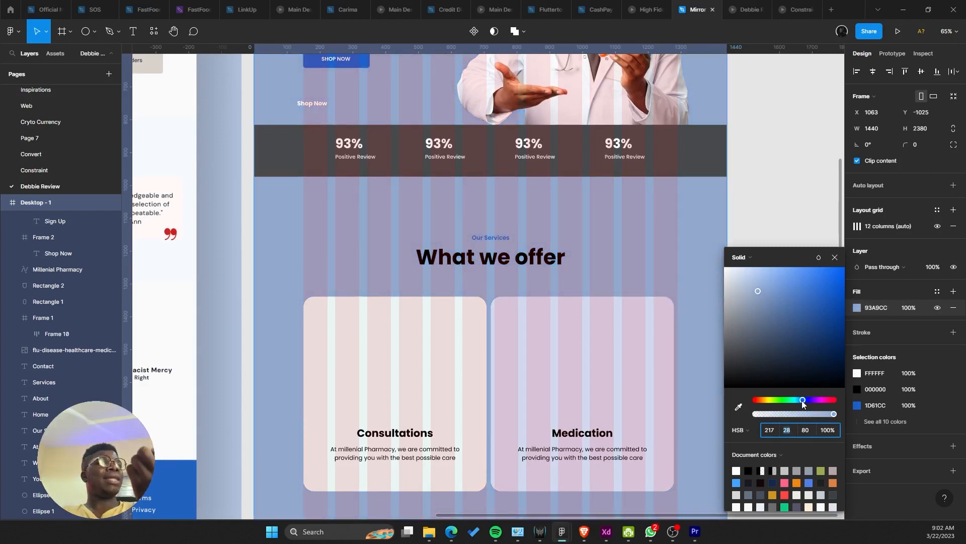
text(24)
key(Return)
text(18)
key(Return)
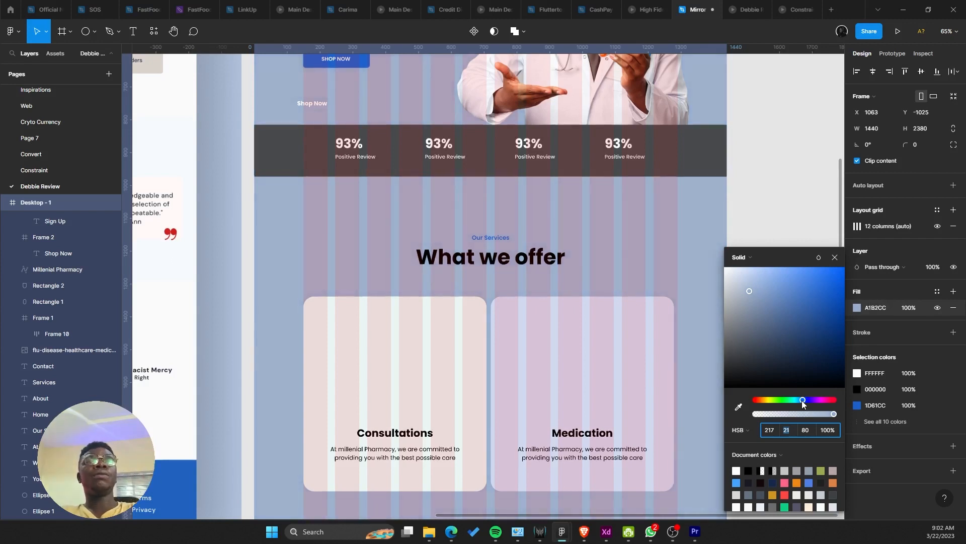
click(801, 430)
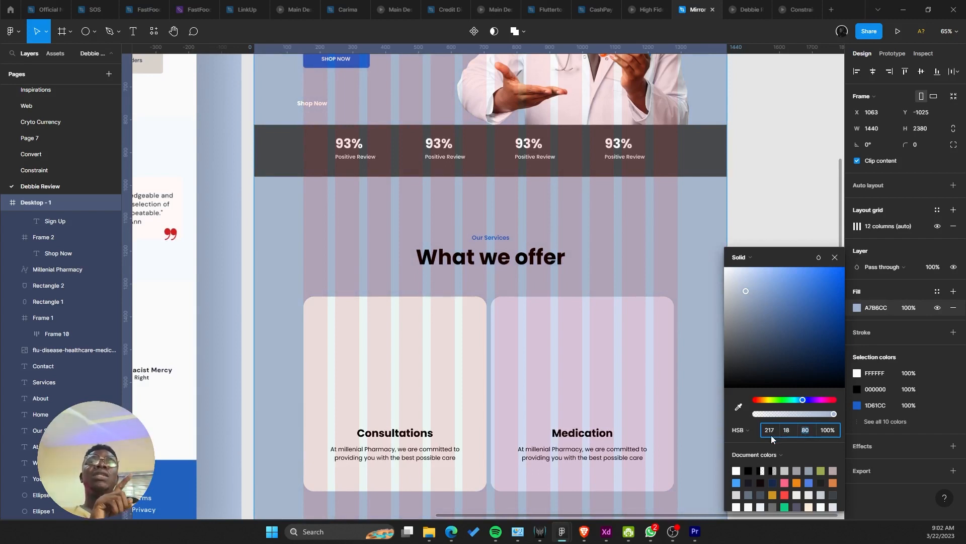
text(0)
key(Return)
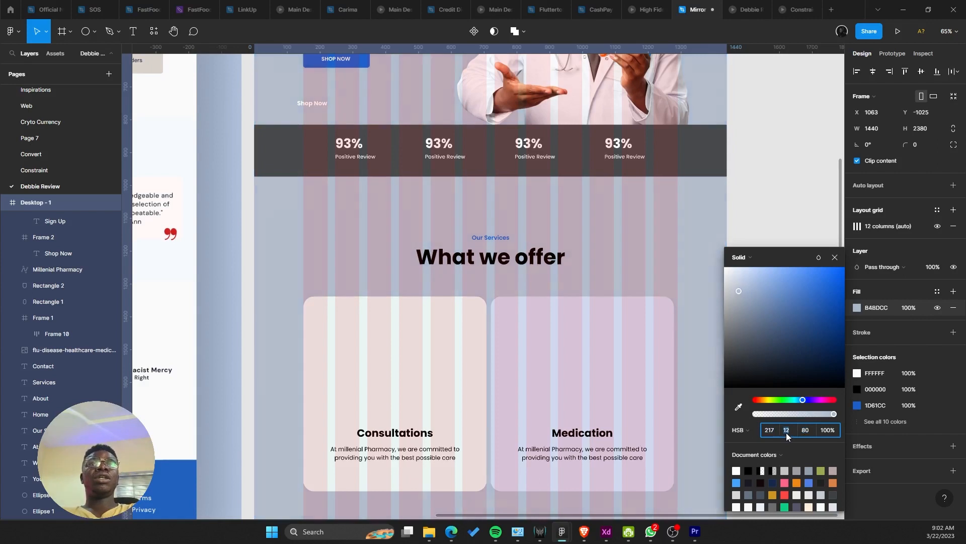
text(2)
key(Return)
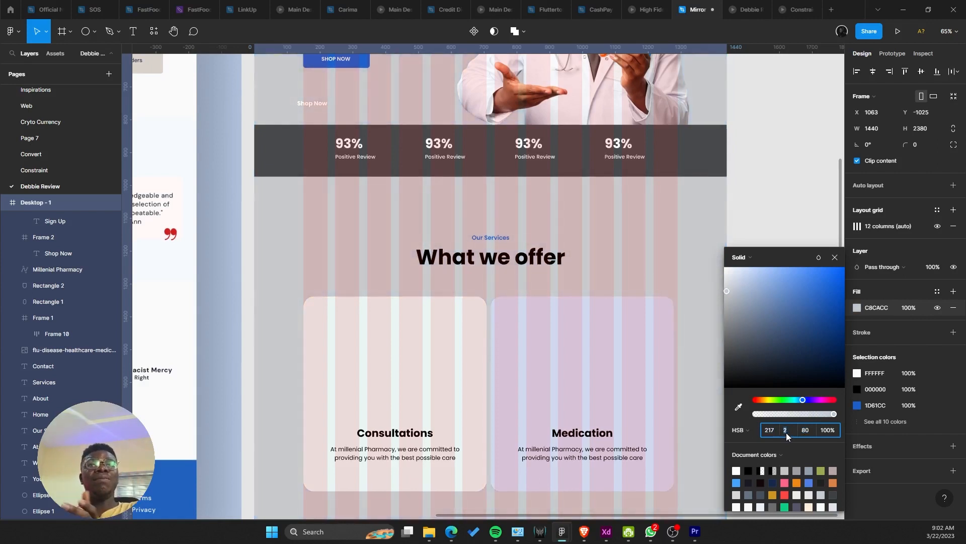
key(Down)
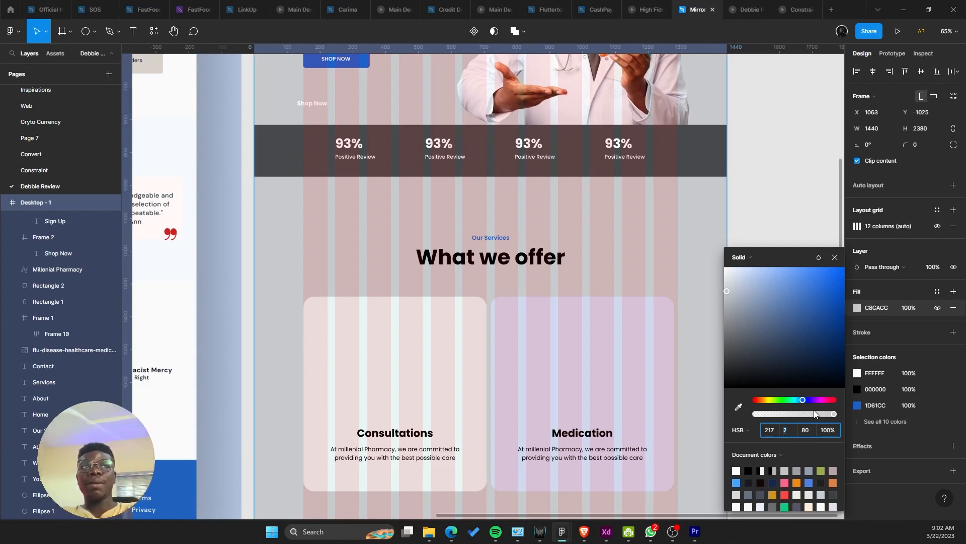
Step: Set brightness to 99 after comparing 97–98, giving near-white F7F9FC
click(804, 430)
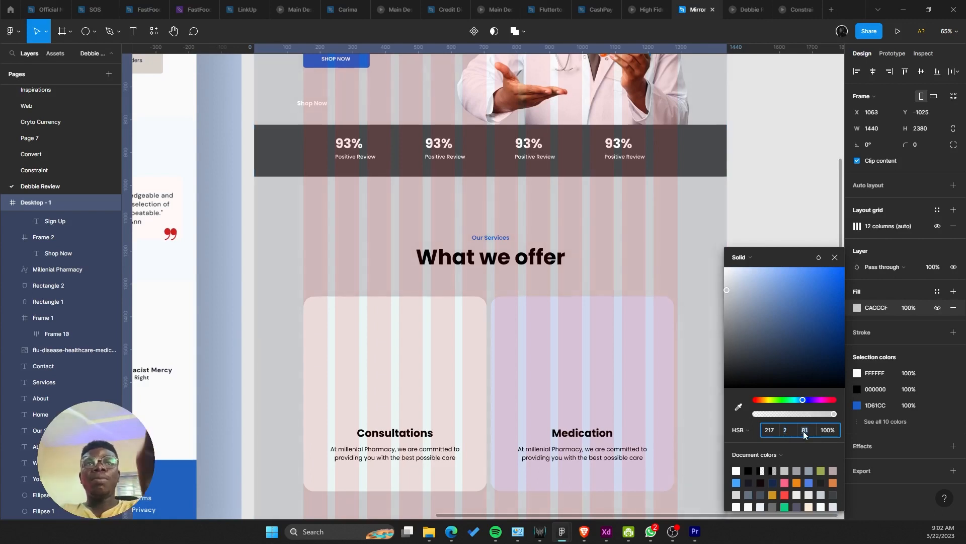
text(99)
key(Return)
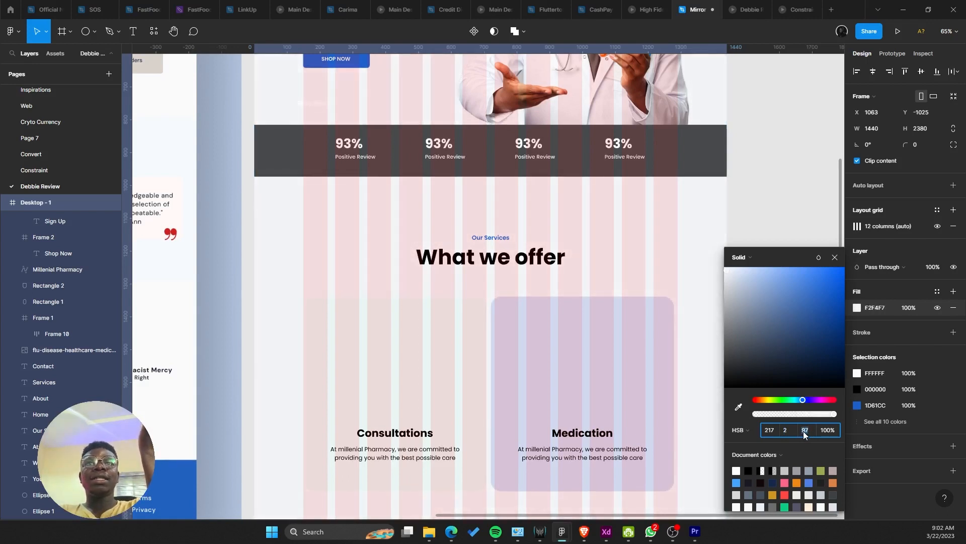
key(Up)
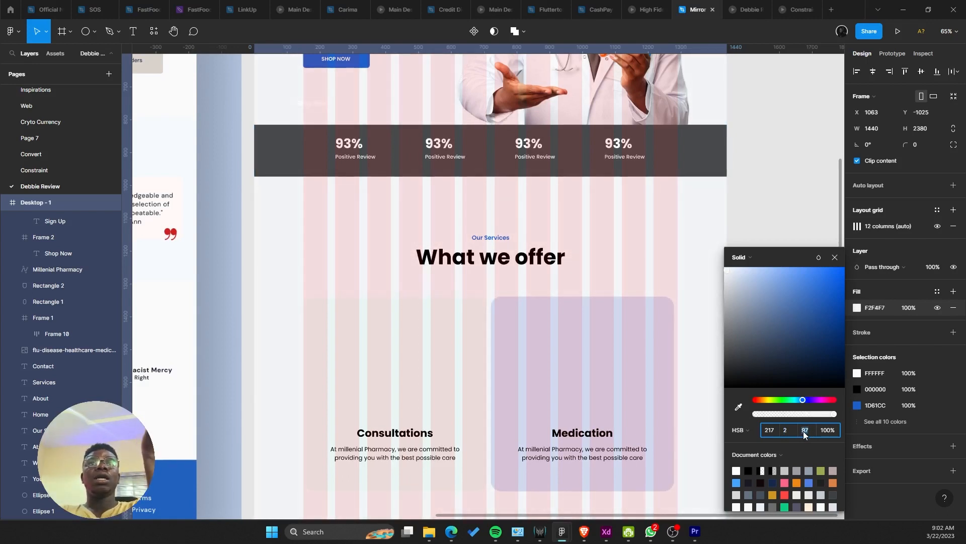
key(Up)
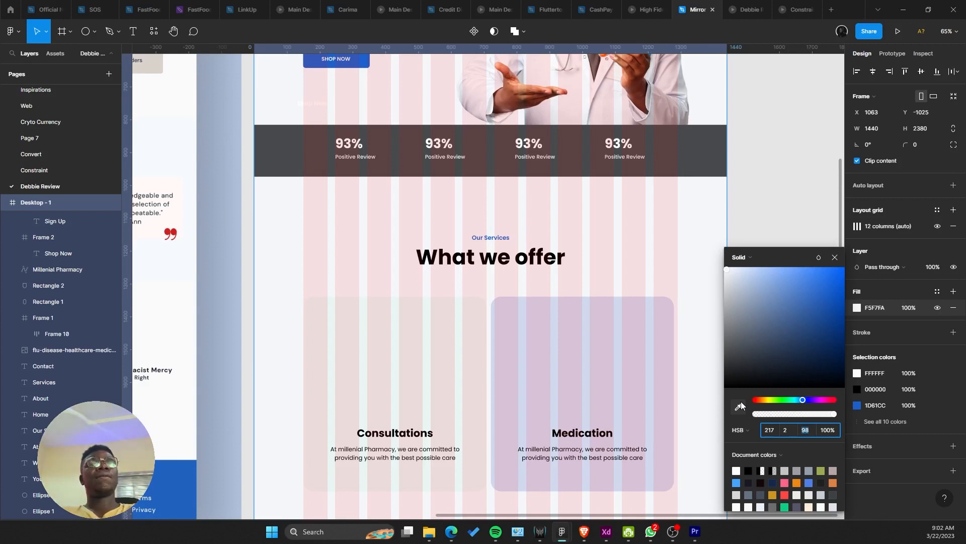
key(Down)
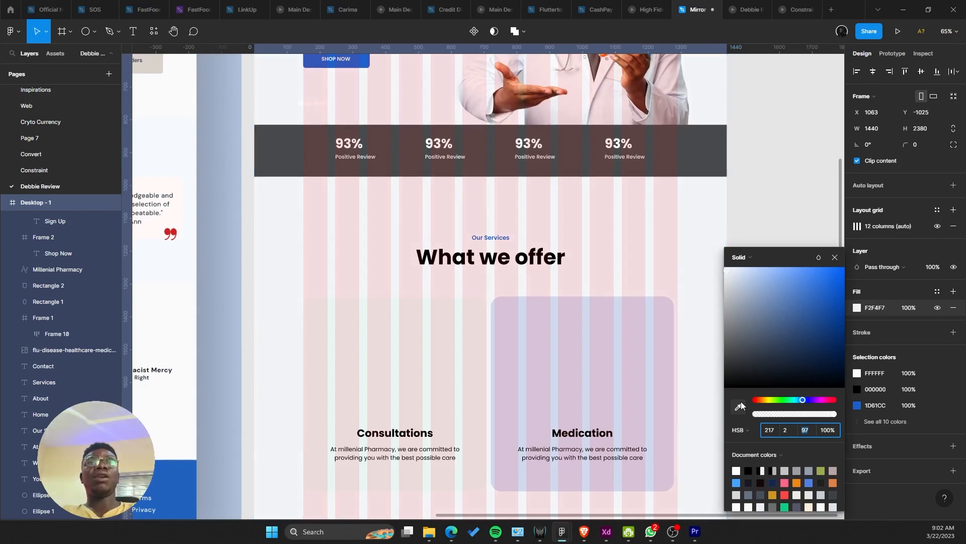
key(Up)
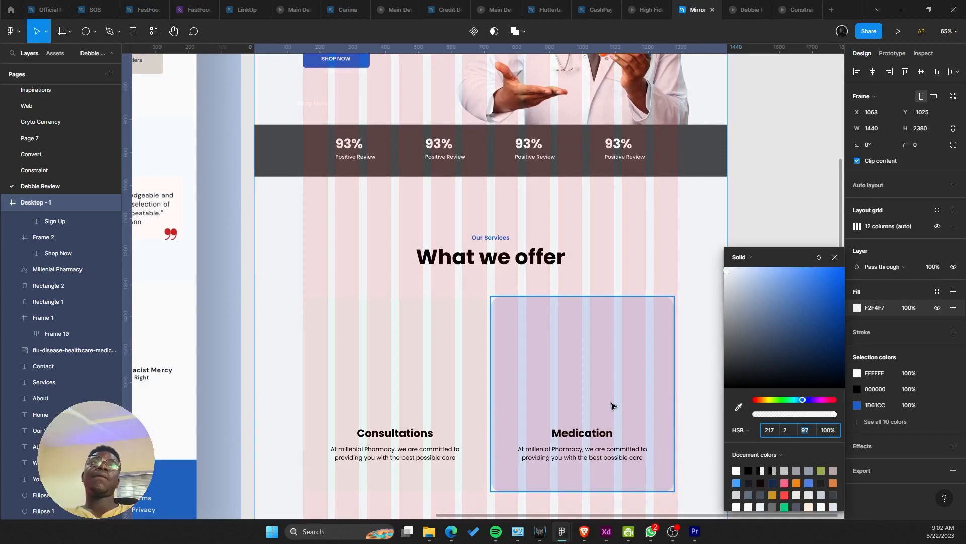
key(Up)
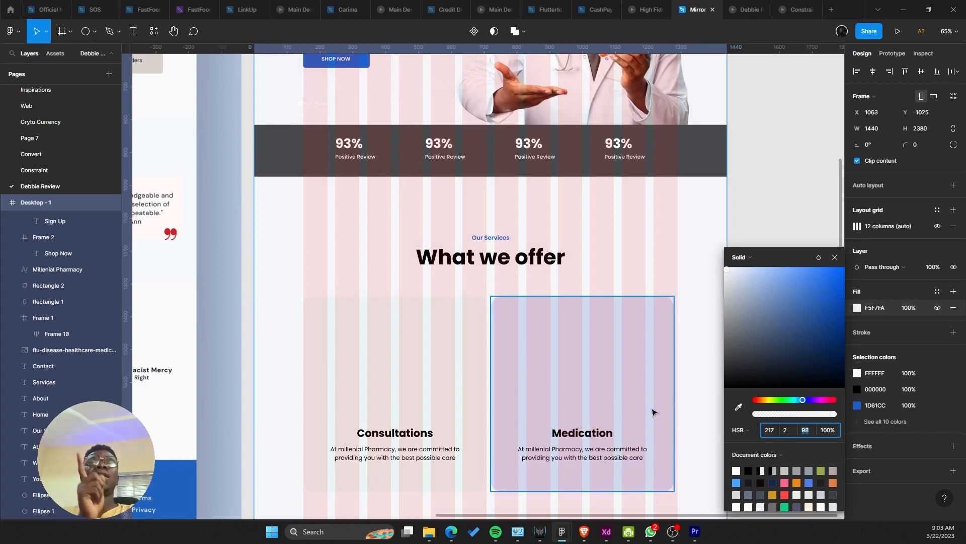
key(Up)
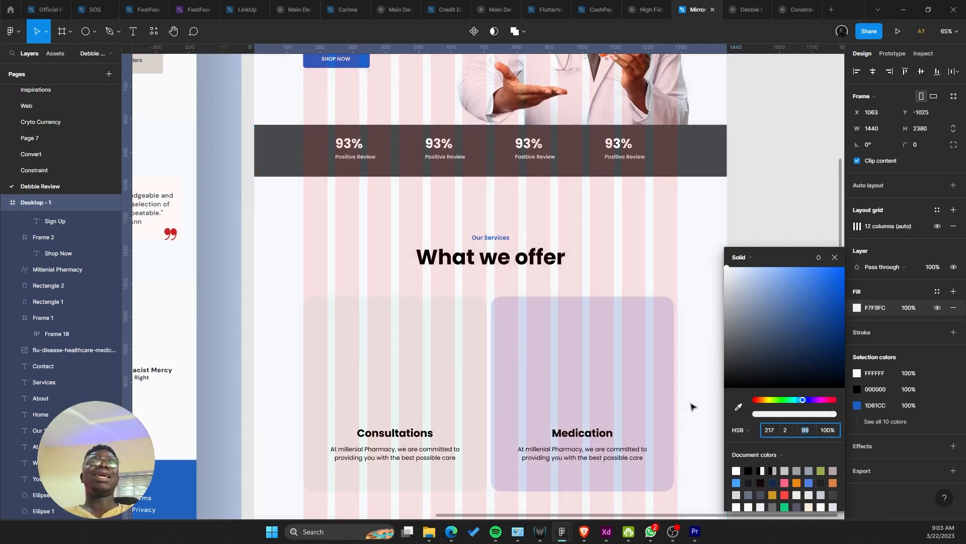
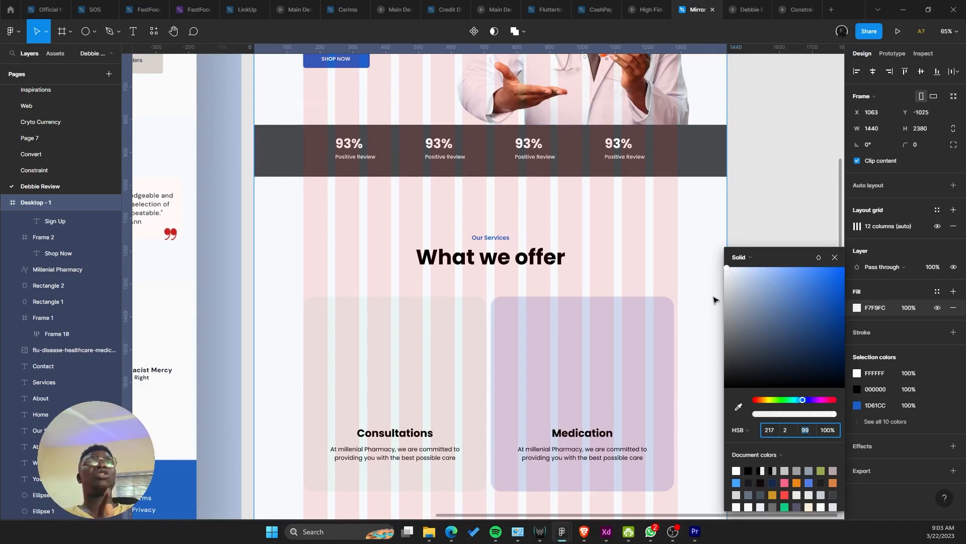
Step: Close the page frame's fill colour picker with no changes and deselect everything
click(699, 290)
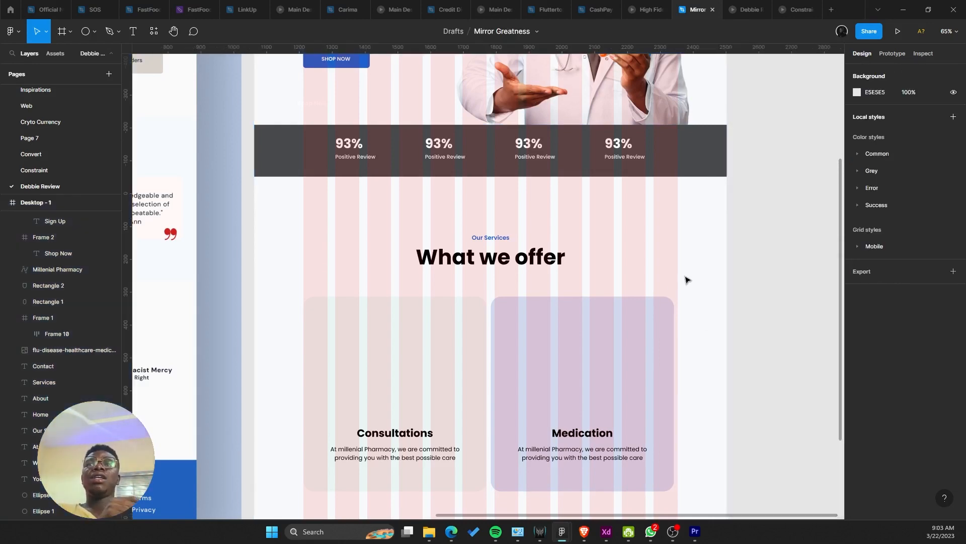
click(627, 321)
Step: Scroll through the landing page in the prototype preview, then return to the design
click(752, 8)
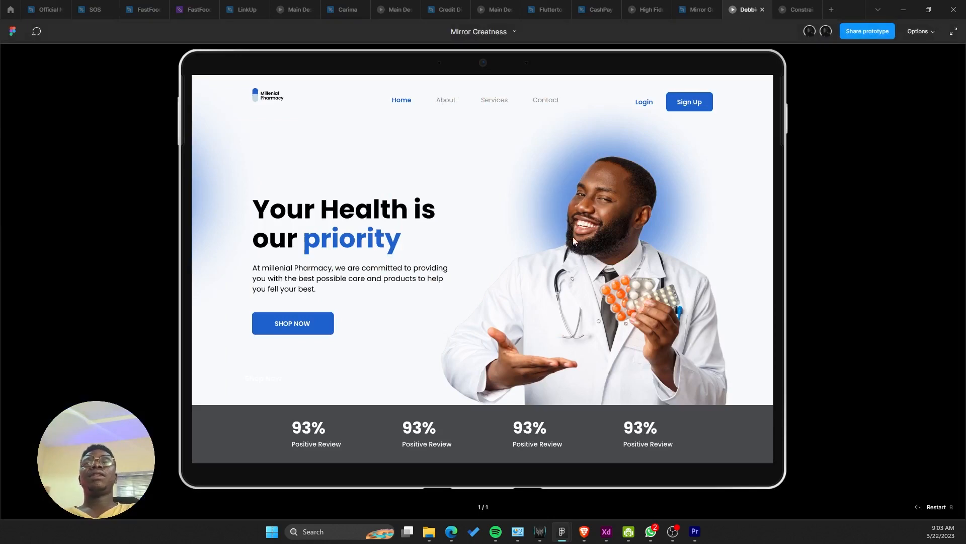
scroll(562, 197, down, 9)
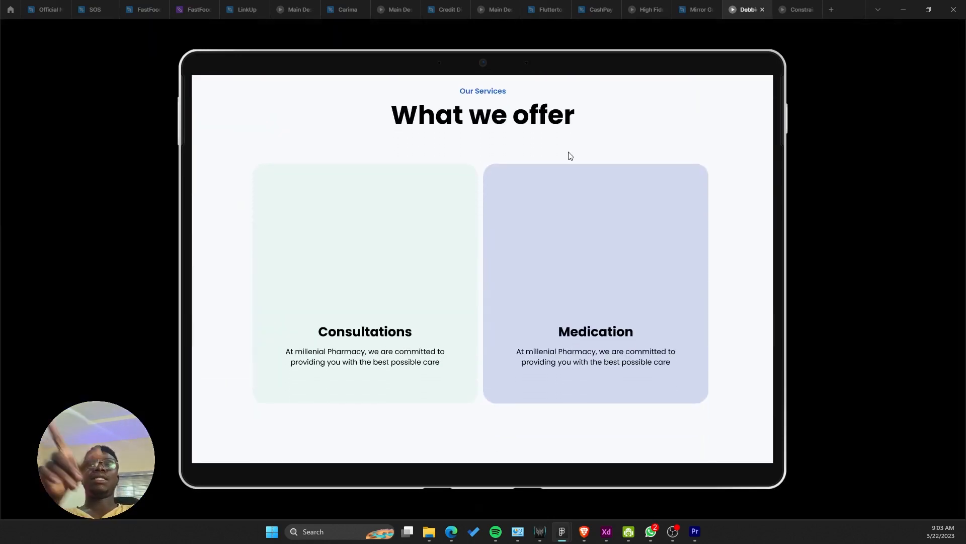
scroll(604, 184, up, 1)
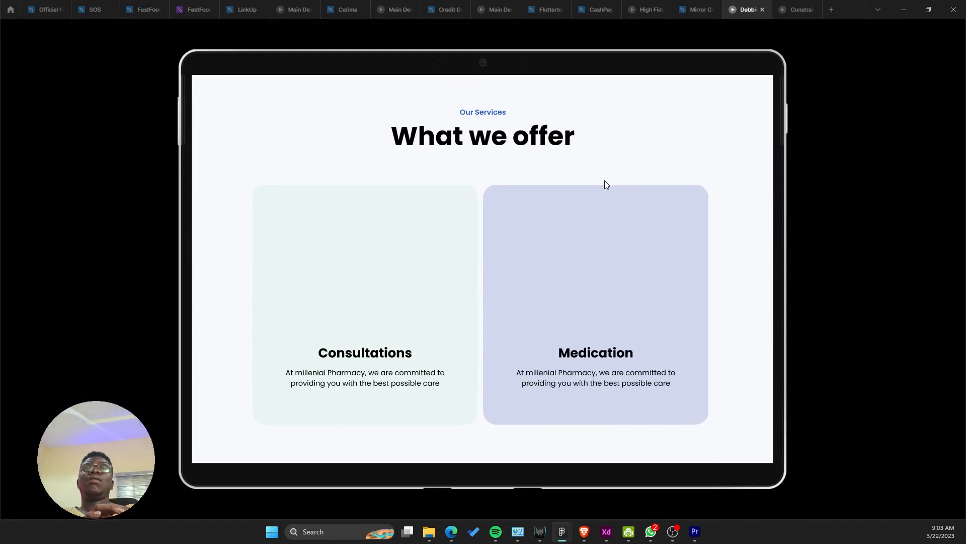
click(697, 10)
Step: Check the Consultations card's fill, then nudge the Medication card slightly right
click(472, 325)
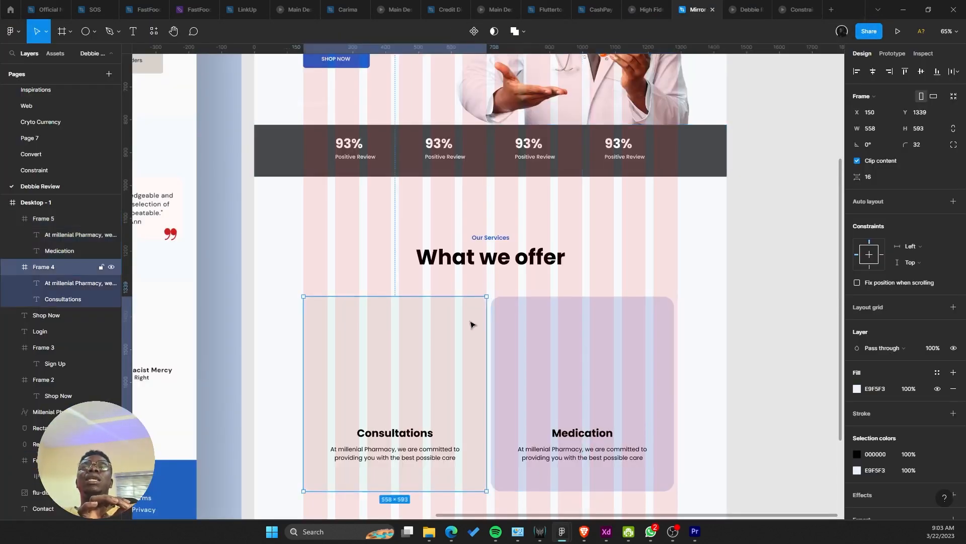
click(857, 388)
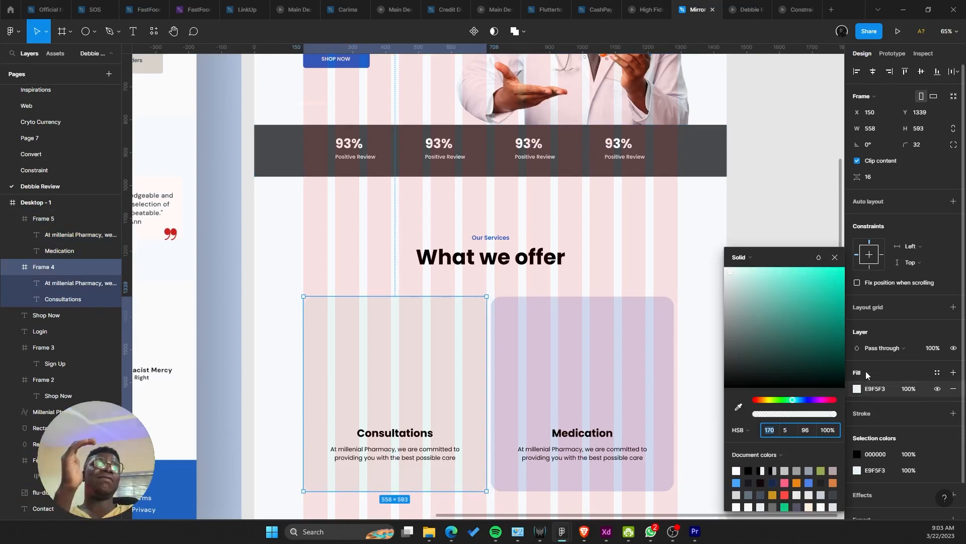
click(835, 257)
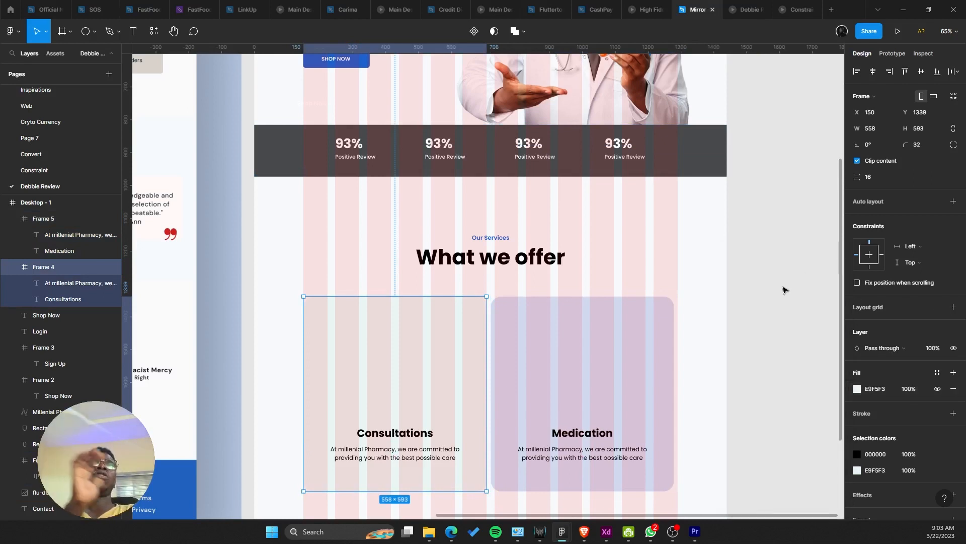
click(661, 323)
key(shift+Right)
key(Right)
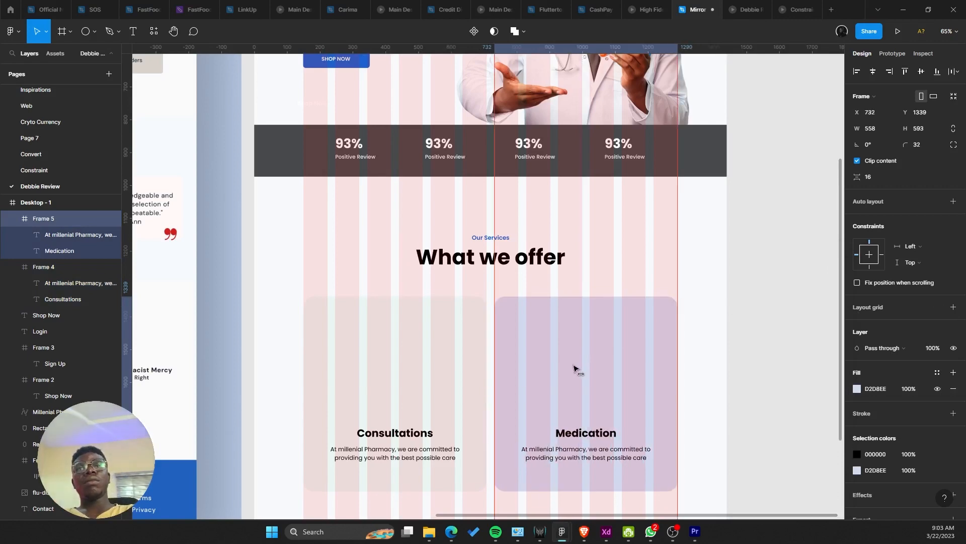
Step: Lengthen the Desktop - 1 frame to 3398 px tall and select both service cards
scroll(582, 320, up, 1)
scroll(583, 320, down, 4)
scroll(669, 415, down, 1)
right_click(573, 442)
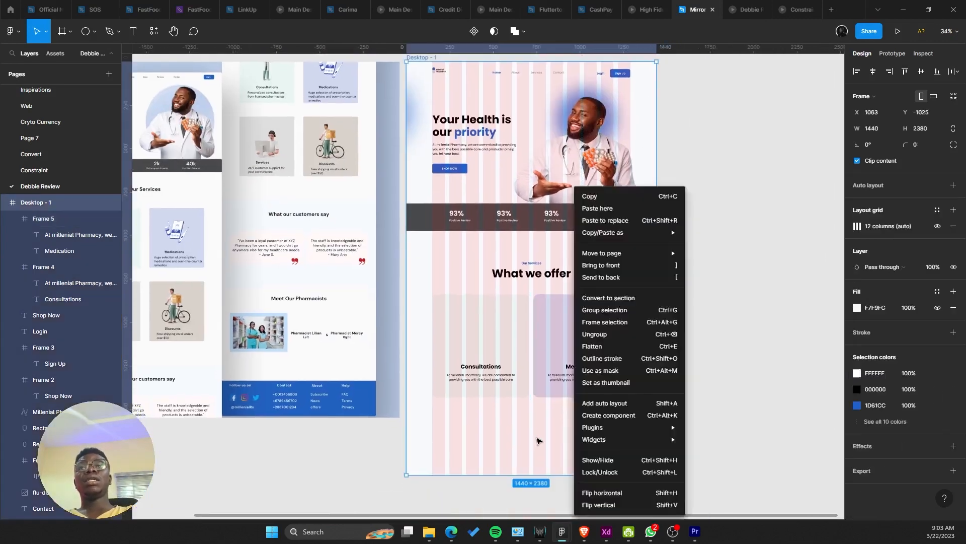
click(537, 451)
click(538, 464)
scroll(537, 464, down, 3)
click(499, 435)
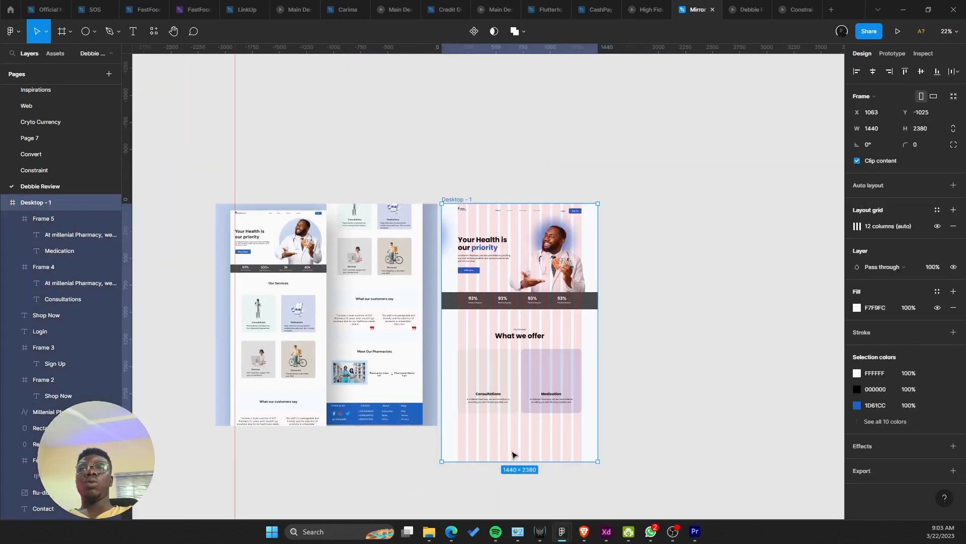
scroll(514, 460, down, 2)
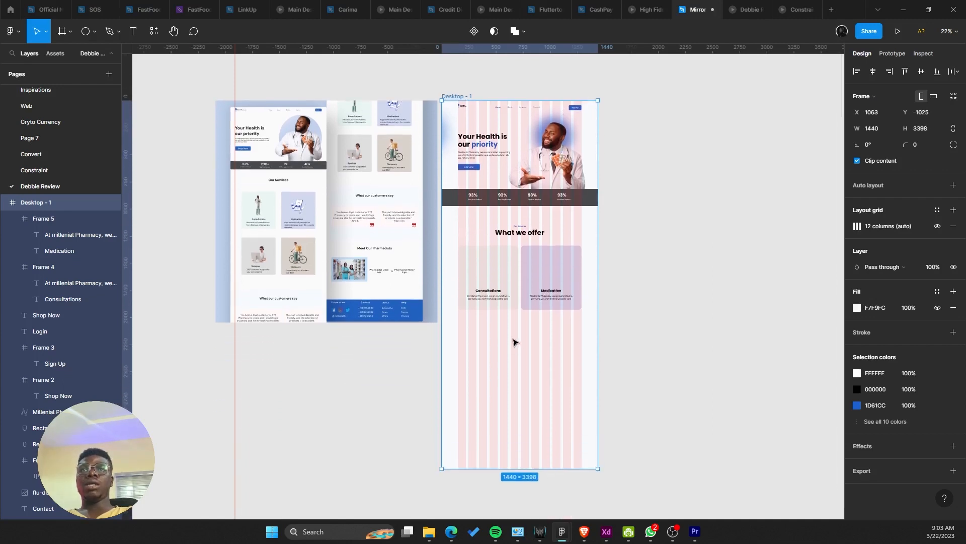
scroll(513, 339, up, 2)
click(502, 270)
shift+click(557, 267)
Step: Duplicate both service cards into a second row below, nudged up 2 px
drag(560, 269, 569, 357)
key(Up)
key(Up)
key(Up)
key(Up)
key(Up)
key(Up)
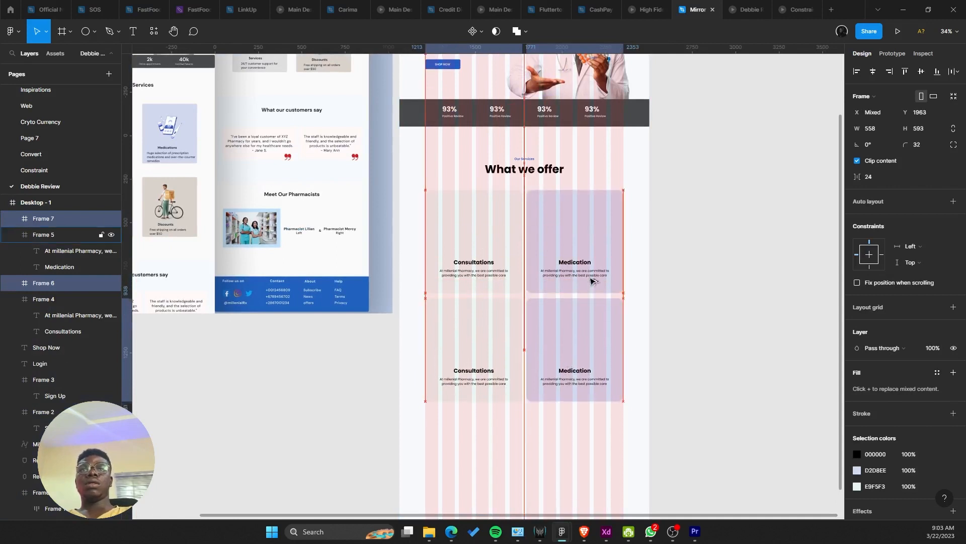
key(Up)
key(Up)
key(Up)
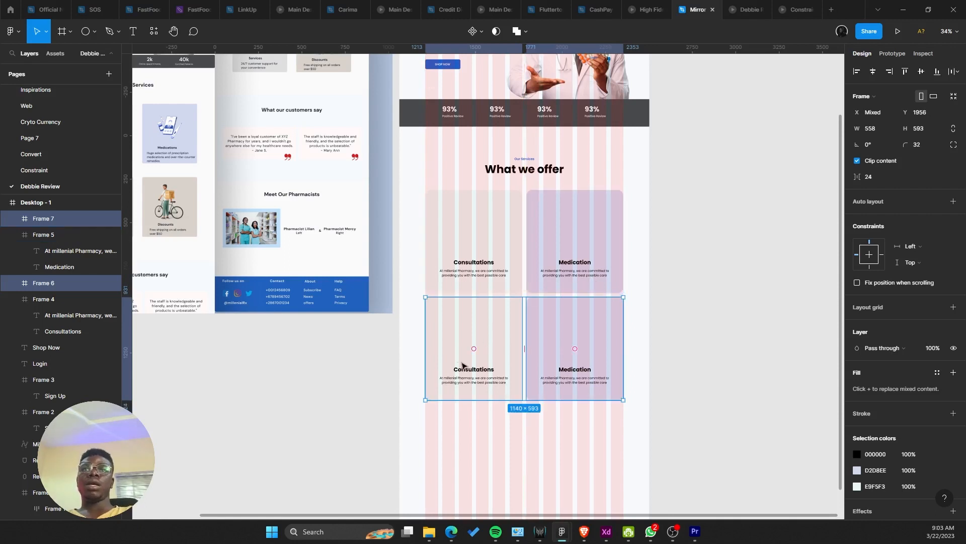
Step: Center-align the lower-left card's title text
click(470, 366)
click(469, 367)
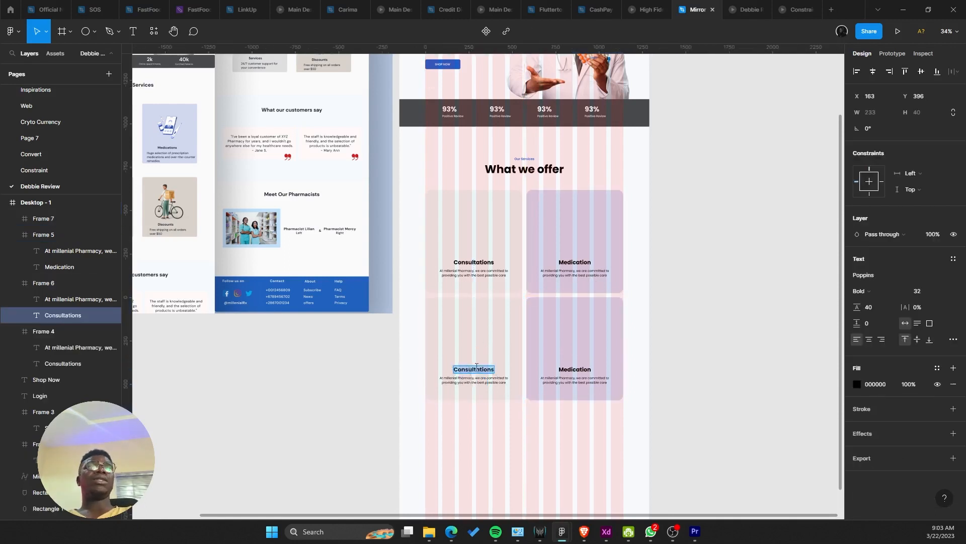
click(870, 341)
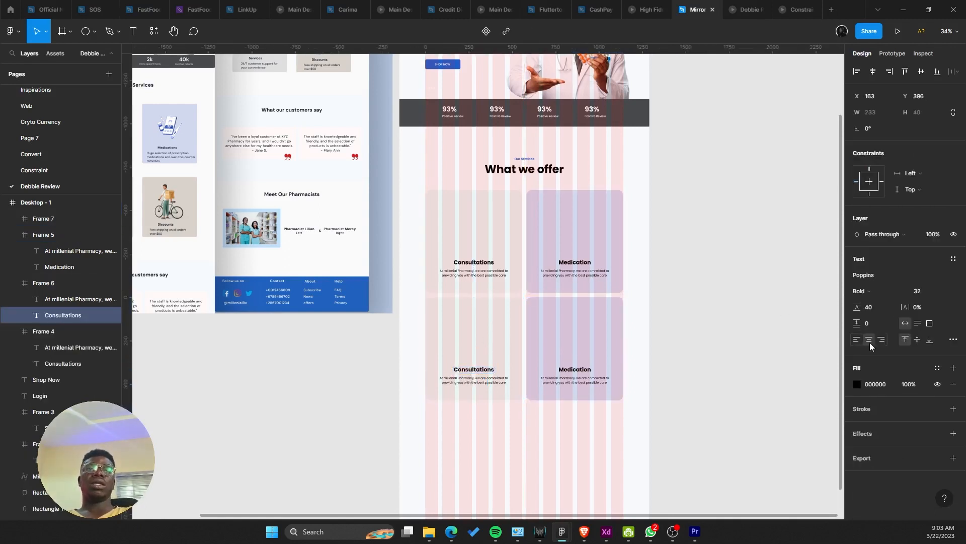
key(ctrl+a)
key(shift+s)
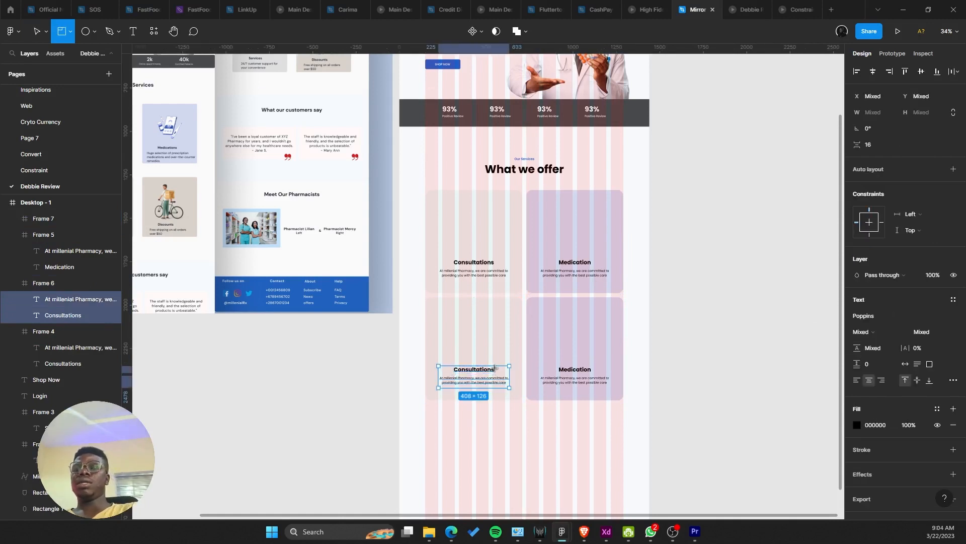
key(r)
key(v)
Step: Retitle the new cards 'Services' and 'Discounts', then open the prototype preview
double_click(495, 367)
text(Se)
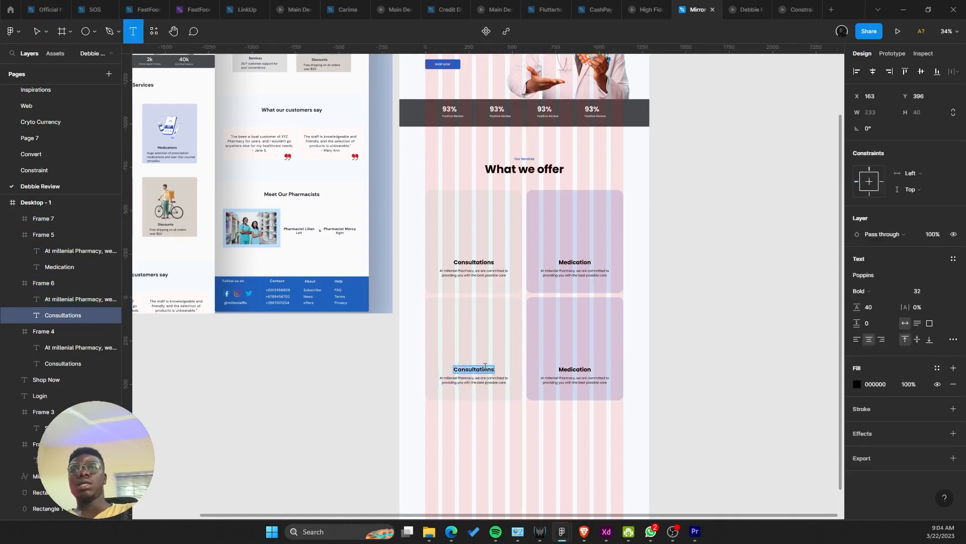
text(rvices)
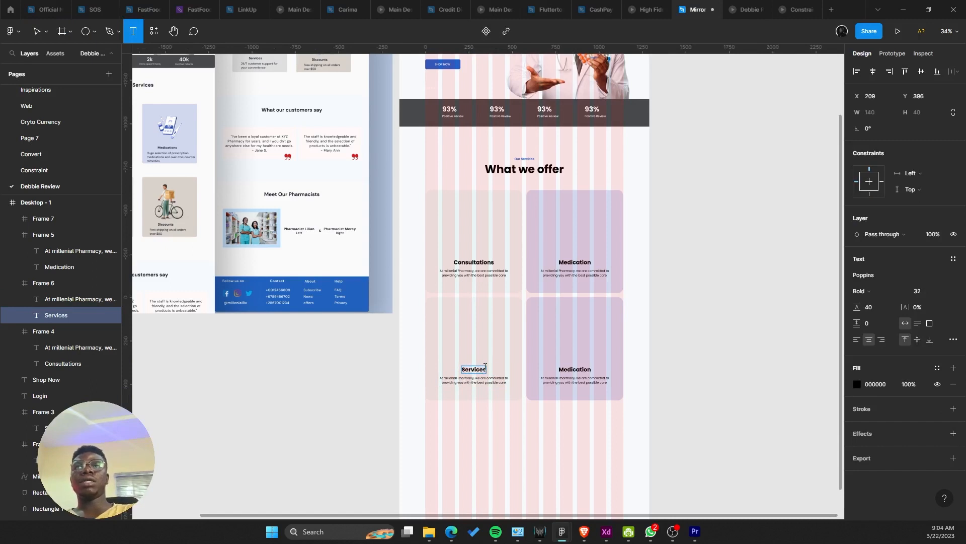
click(556, 374)
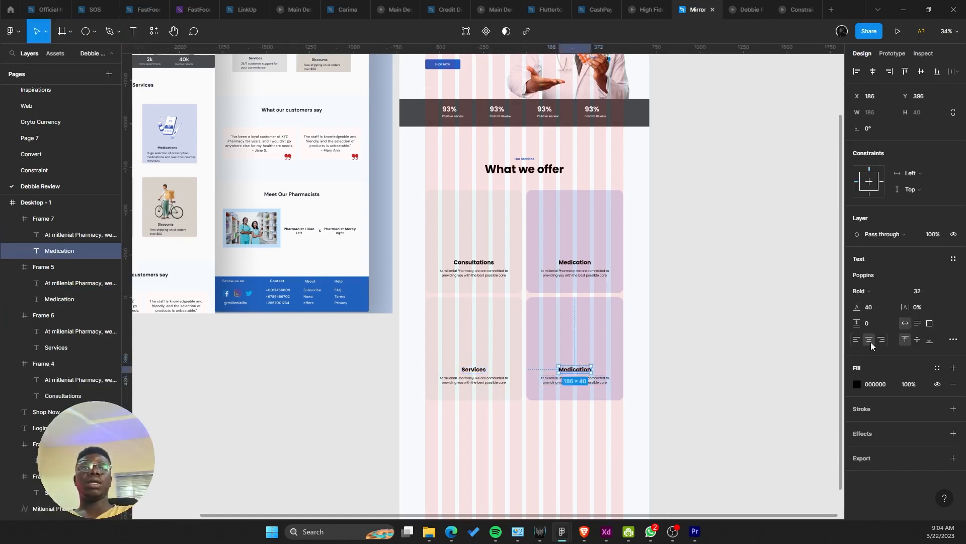
key(Return)
text(Discounts)
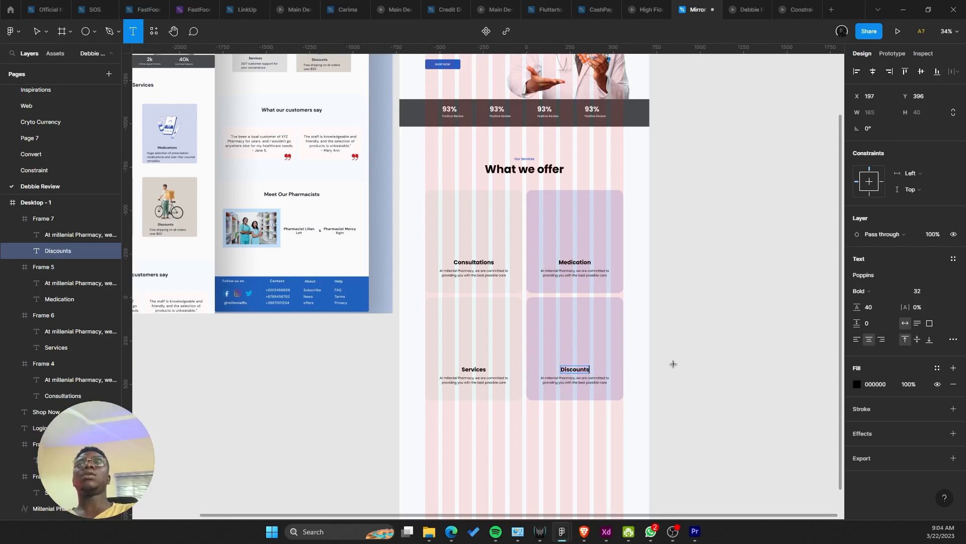
click(673, 364)
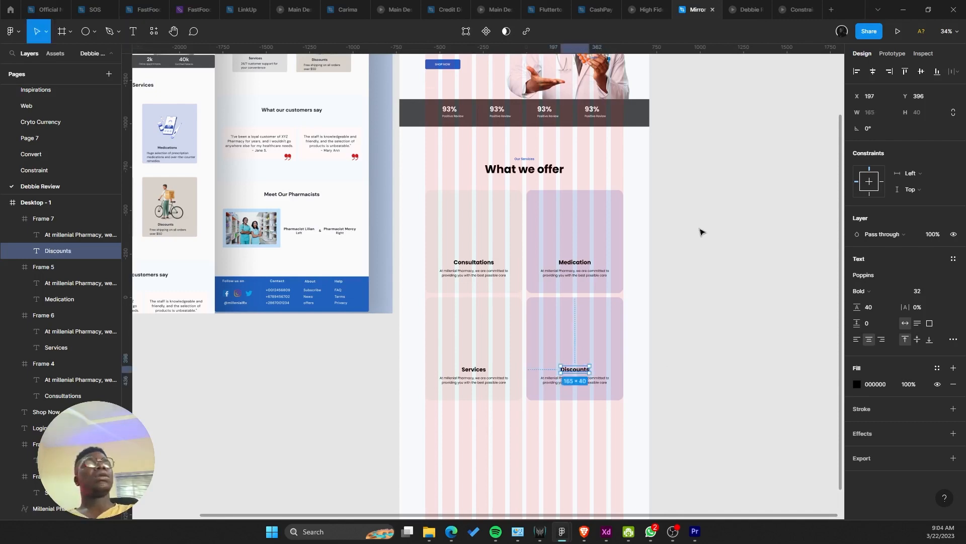
click(748, 8)
Step: Scroll the prototype preview to review the two rows of service cards, then return to the design
scroll(654, 282, down, 3)
scroll(639, 322, up, 1)
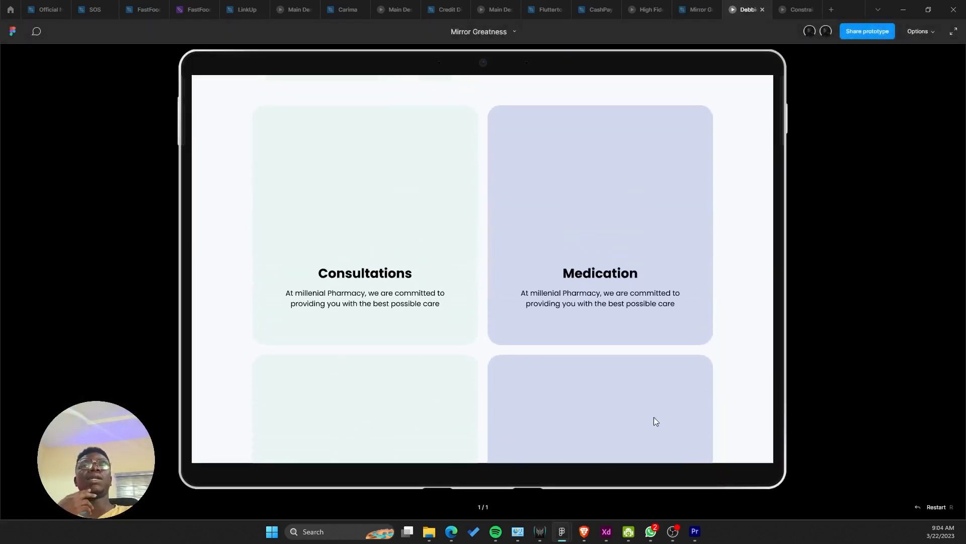
scroll(639, 307, down, 5)
scroll(645, 355, up, 3)
scroll(645, 357, up, 5)
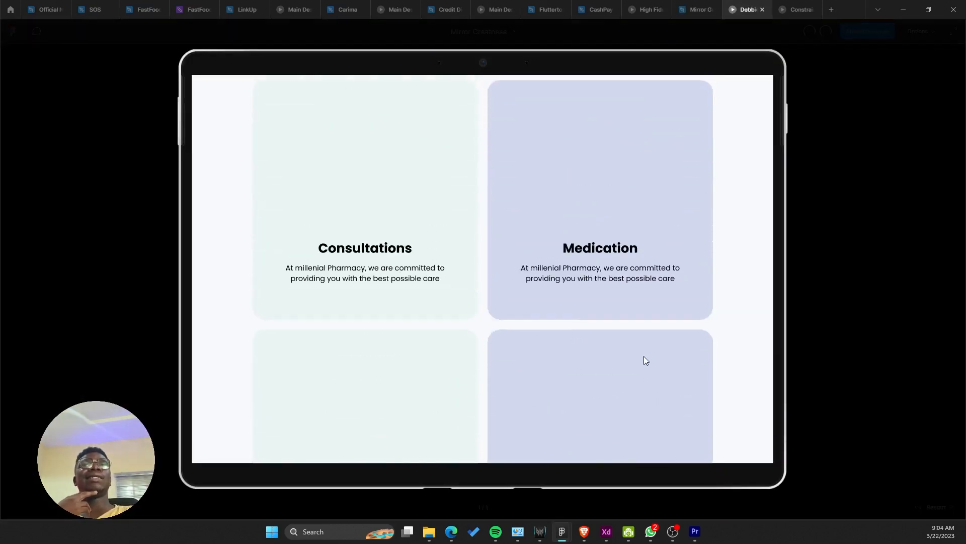
scroll(654, 332, down, 1)
scroll(659, 358, down, 5)
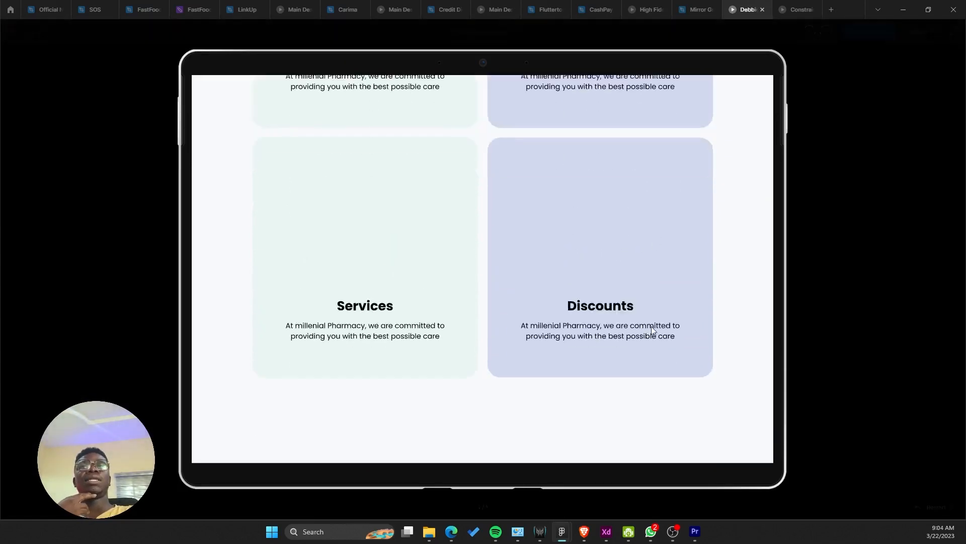
scroll(670, 348, up, 1)
scroll(660, 327, up, 5)
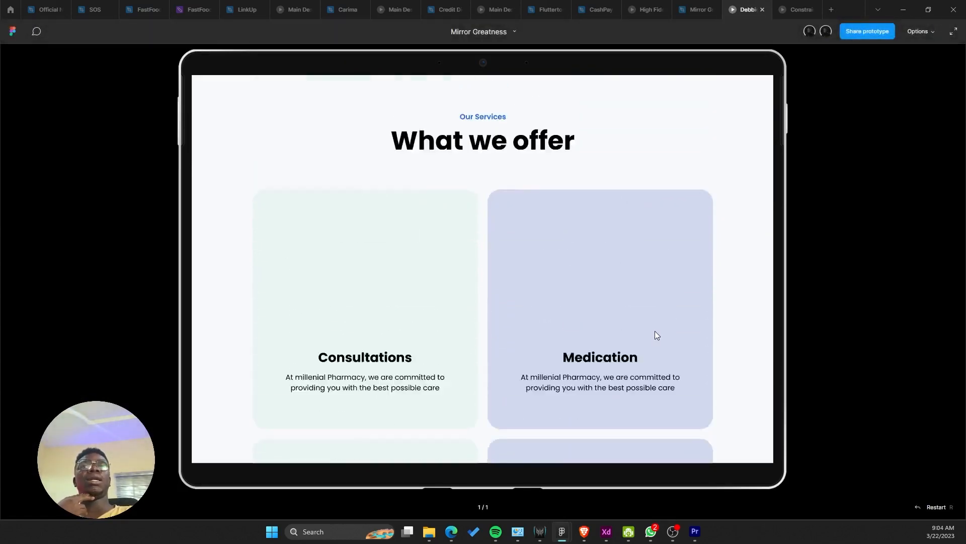
scroll(671, 252, down, 1)
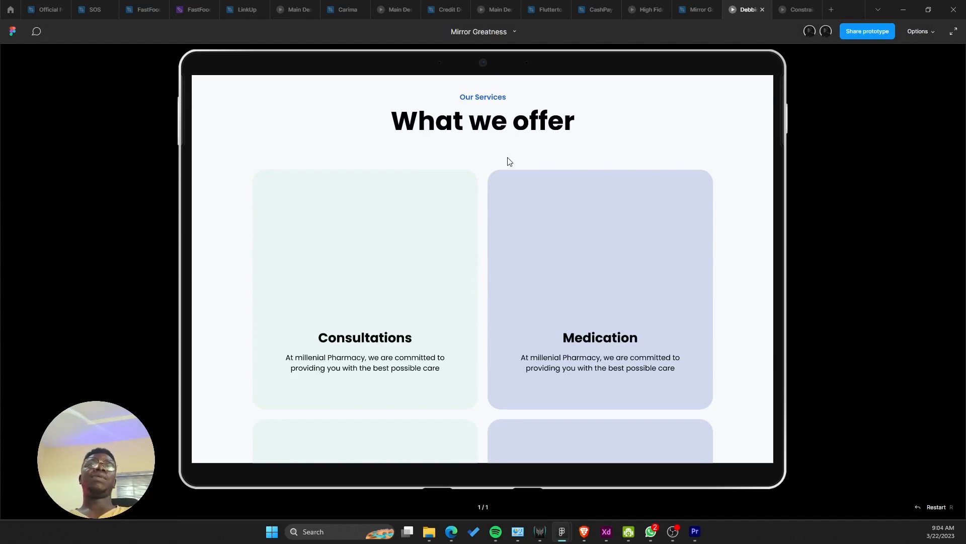
click(707, 6)
Step: Select all four service cards, nudge them up by 1 px, and compare in the prototype
scroll(532, 183, down, 3)
scroll(559, 234, up, 3)
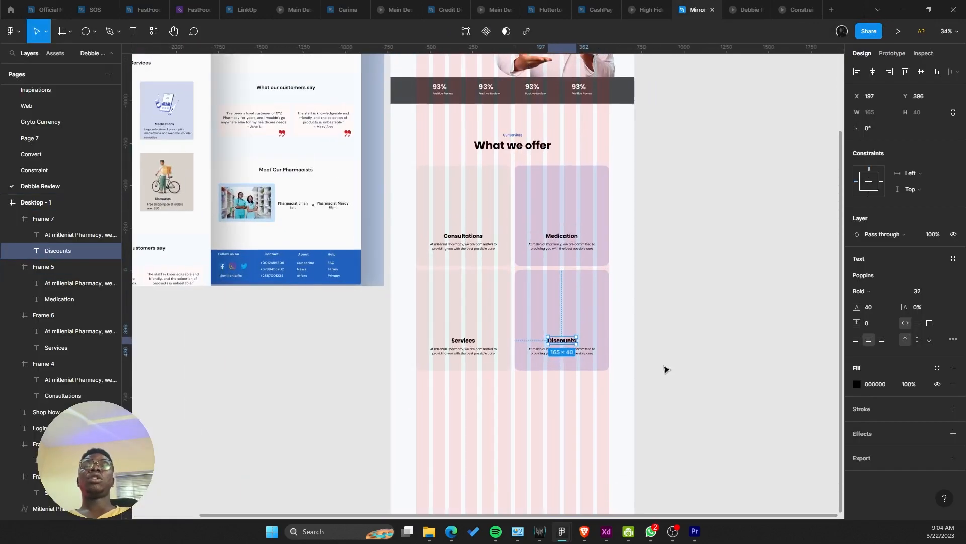
drag(666, 370, 418, 222)
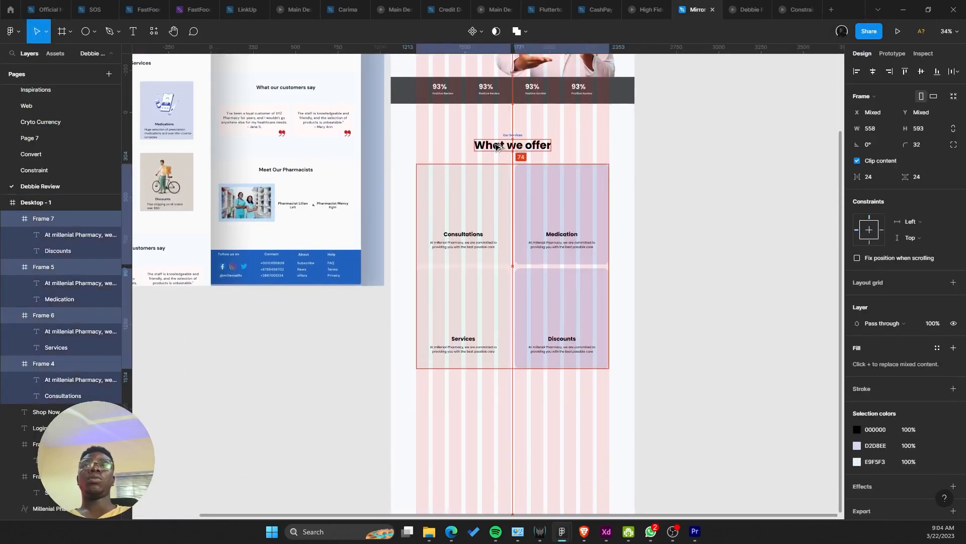
key(Up)
key(Up)
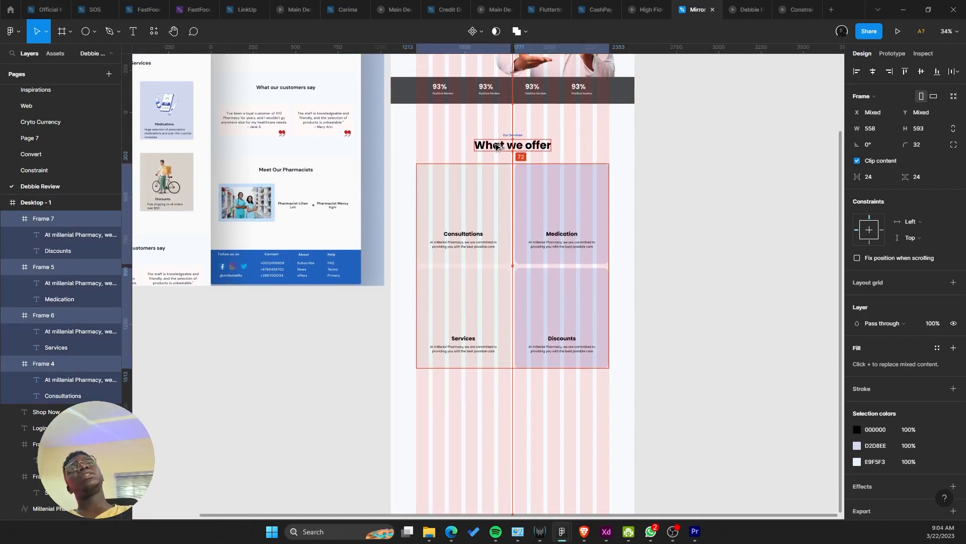
key(Up)
key(Up)
key(Up)
key(Up)
key(Up)
key(Up)
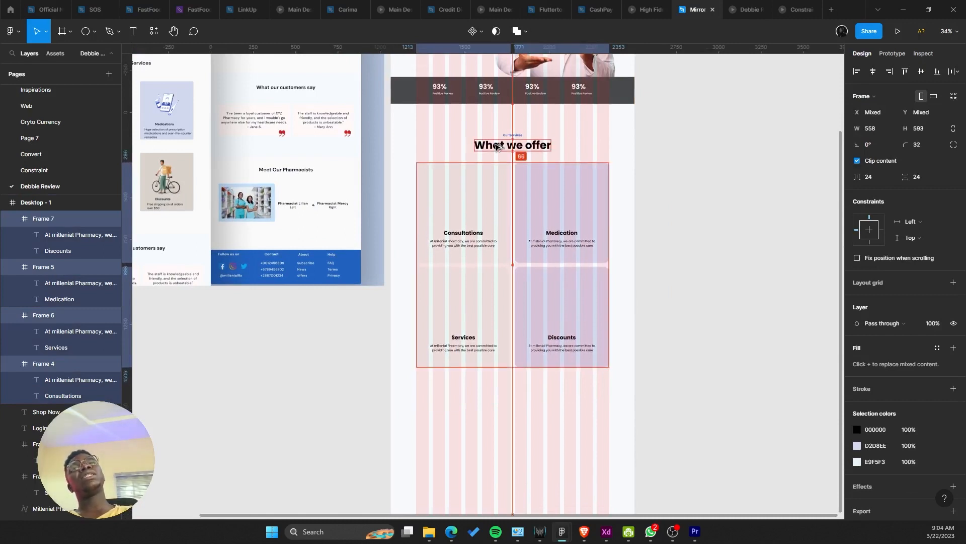
key(Down)
key(Up)
key(Up)
key(Up)
key(Up)
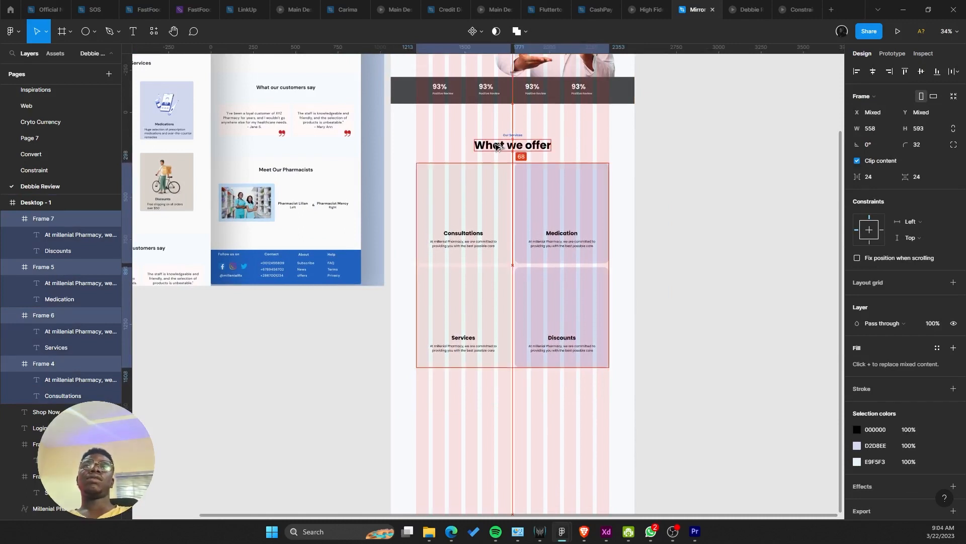
key(Down)
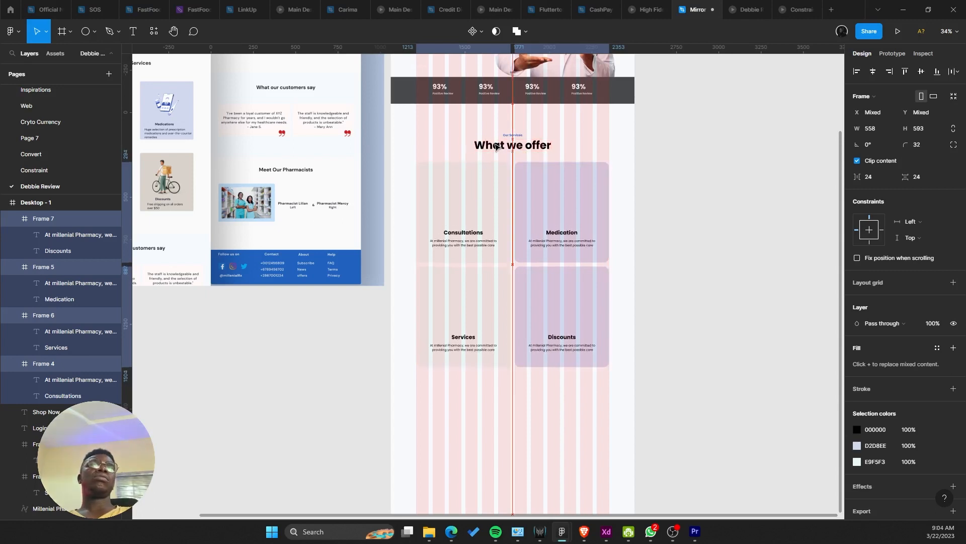
click(740, 9)
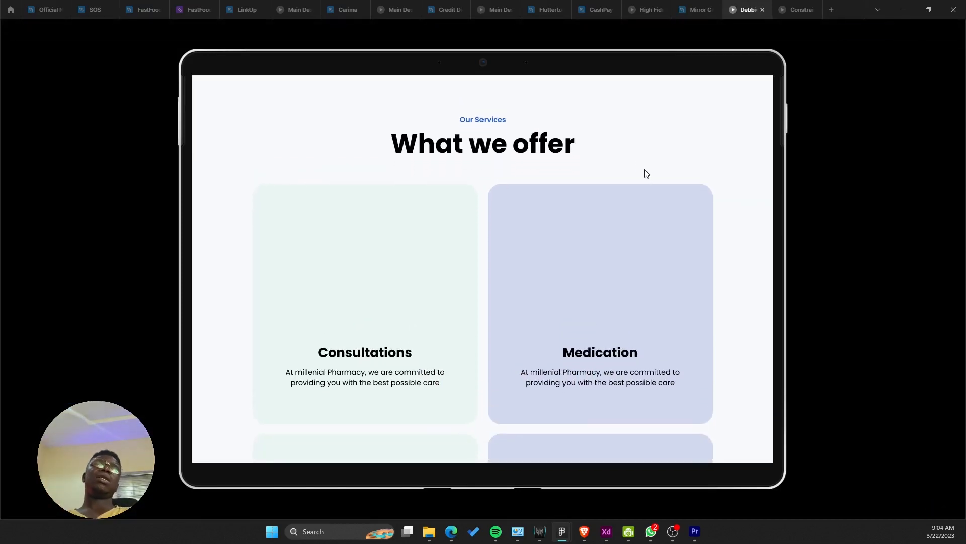
mouse_move(715, 4)
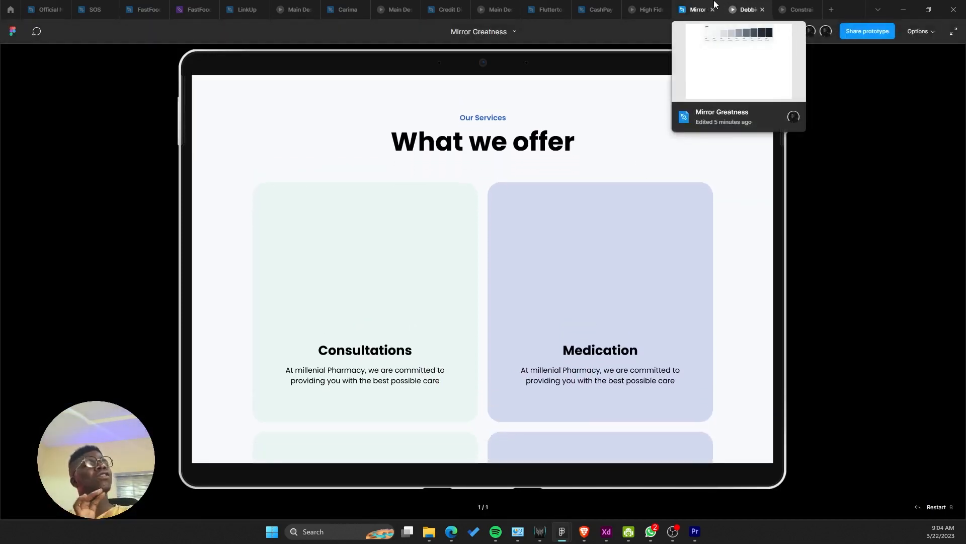
click(715, 6)
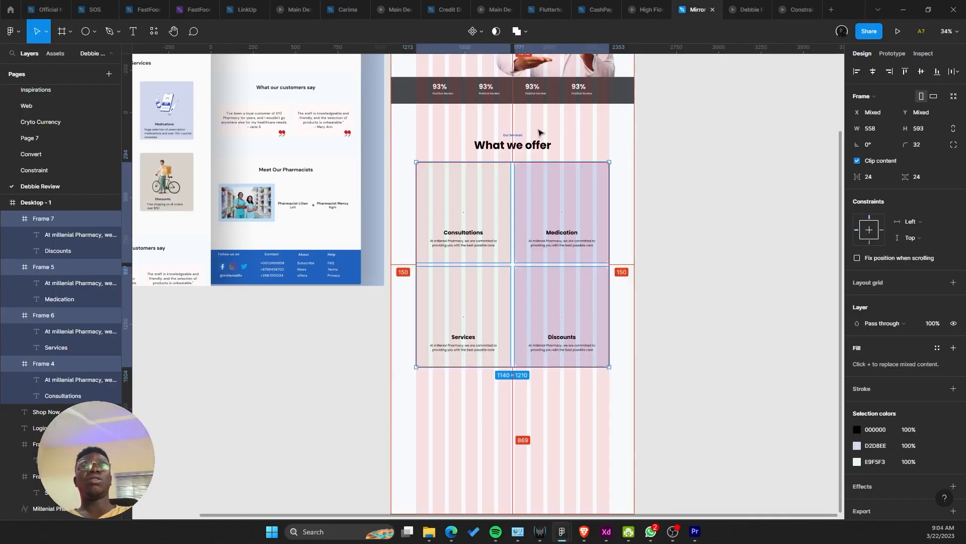
Step: Move the four service cards down 10 px and confirm the spacing in the prototype
key(shift+Down)
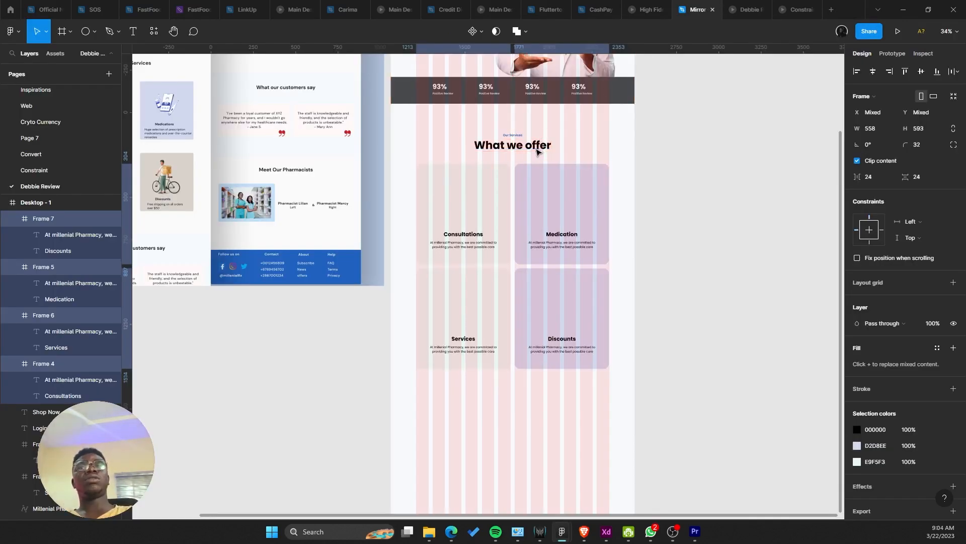
click(748, 5)
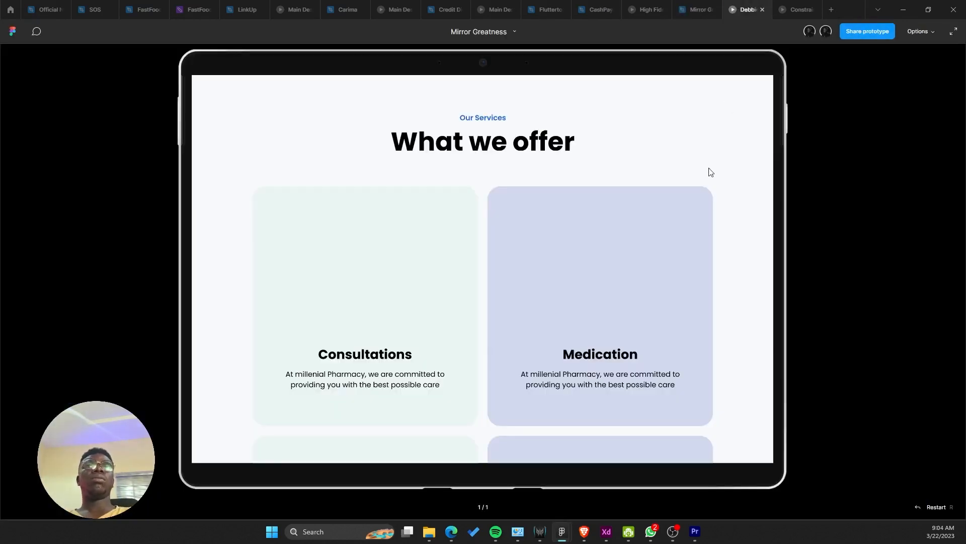
scroll(725, 205, down, 5)
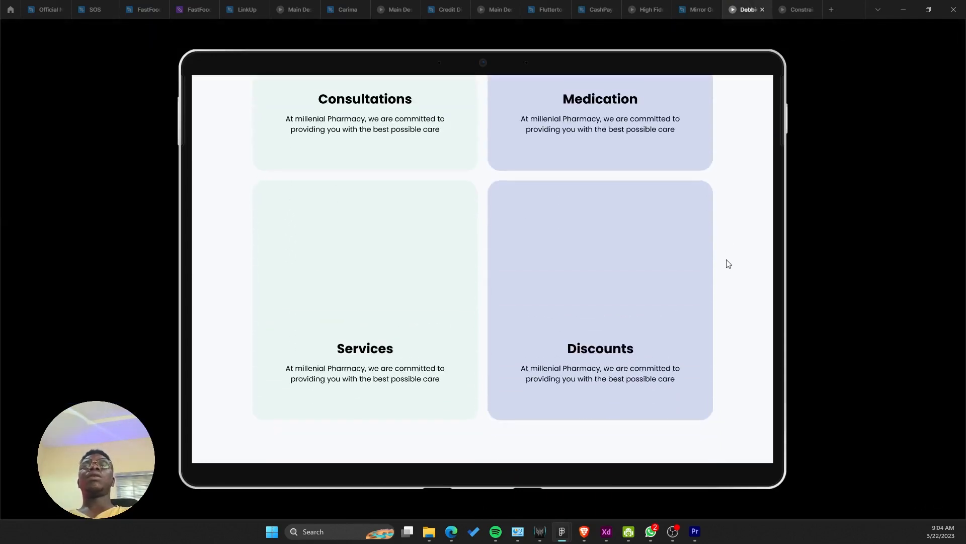
click(704, 5)
scroll(639, 277, down, 2)
drag(579, 383, 586, 332)
drag(528, 342, 483, 383)
scroll(507, 425, up, 1)
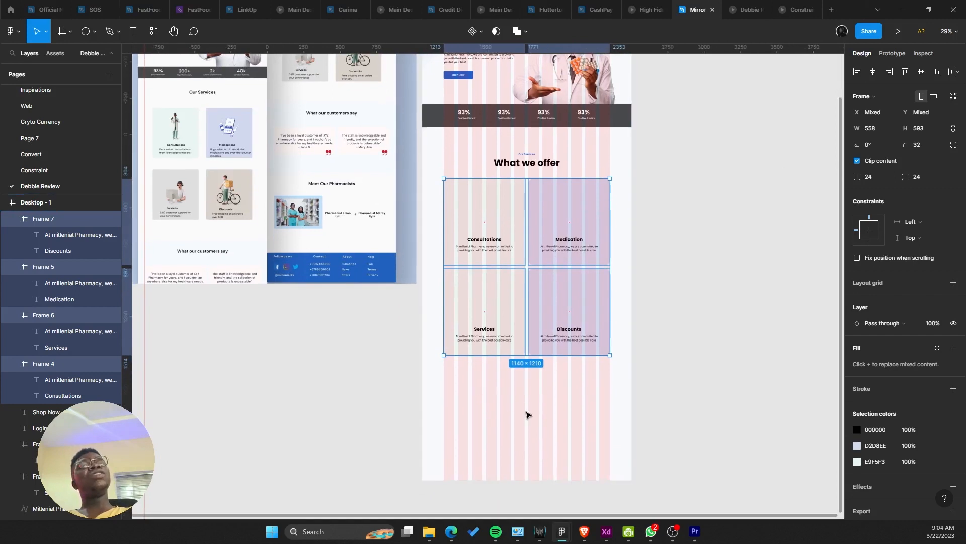
Step: Draw a white 1440 × 515 frame below the service cards at Y 2706
click(508, 417)
drag(504, 419, 494, 379)
click(62, 32)
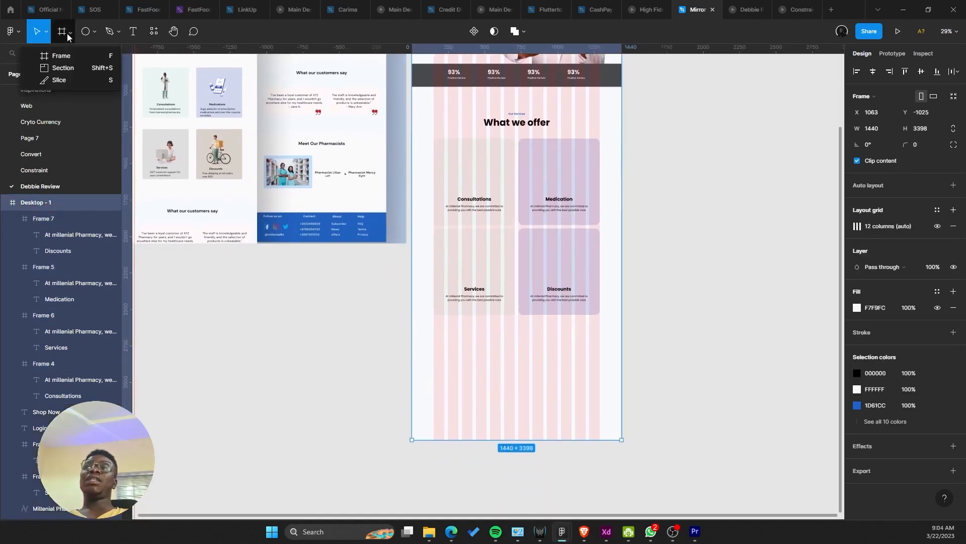
mouse_move(428, 328)
mouse_down()
mouse_move(548, 371)
mouse_move(623, 376)
mouse_up()
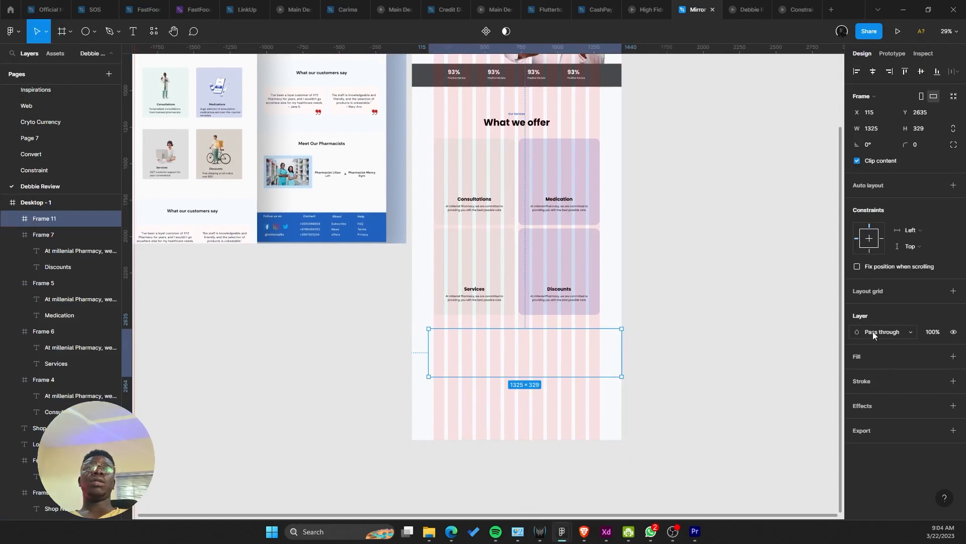
click(953, 356)
scroll(470, 382, up, 3)
drag(414, 342, 392, 328)
drag(482, 374, 486, 411)
drag(514, 379, 551, 487)
Step: Fill the new frame with the SHOP NOW button's blue 1D61CC using the eyedropper
scroll(550, 488, down, 1)
scroll(383, 225, up, 2)
drag(383, 225, 423, 388)
scroll(416, 330, up, 2)
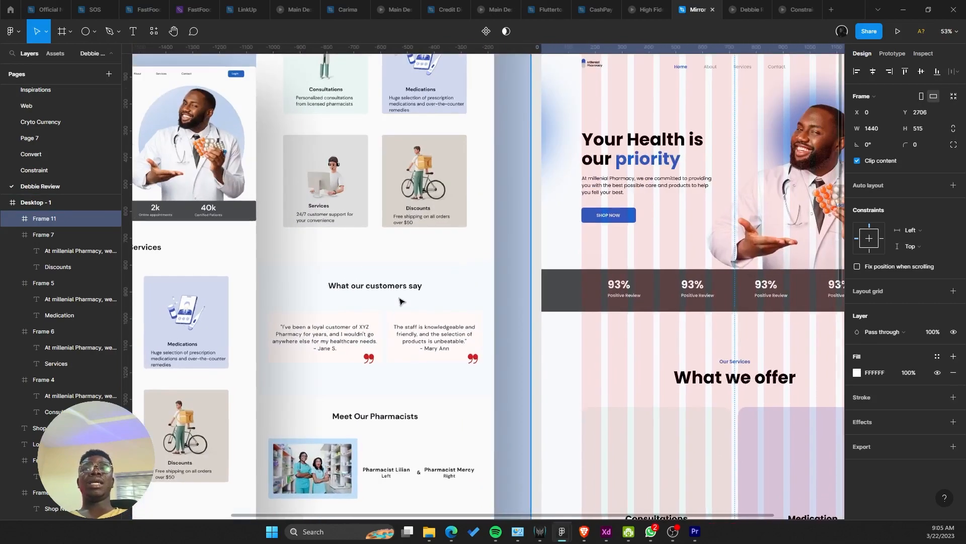
drag(399, 297, 328, 207)
scroll(328, 207, up, 2)
scroll(355, 225, down, 4)
scroll(464, 339, down, 1)
scroll(464, 339, right, 1)
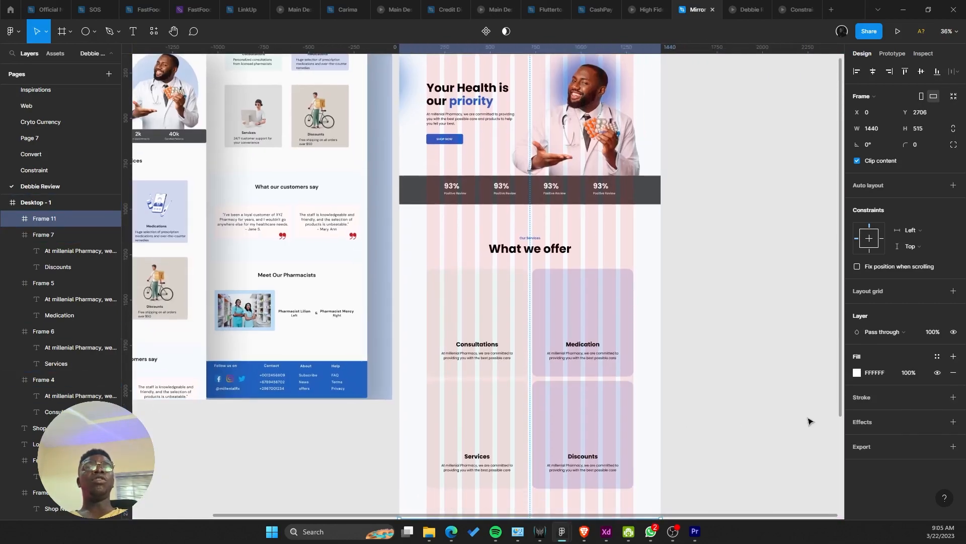
click(852, 379)
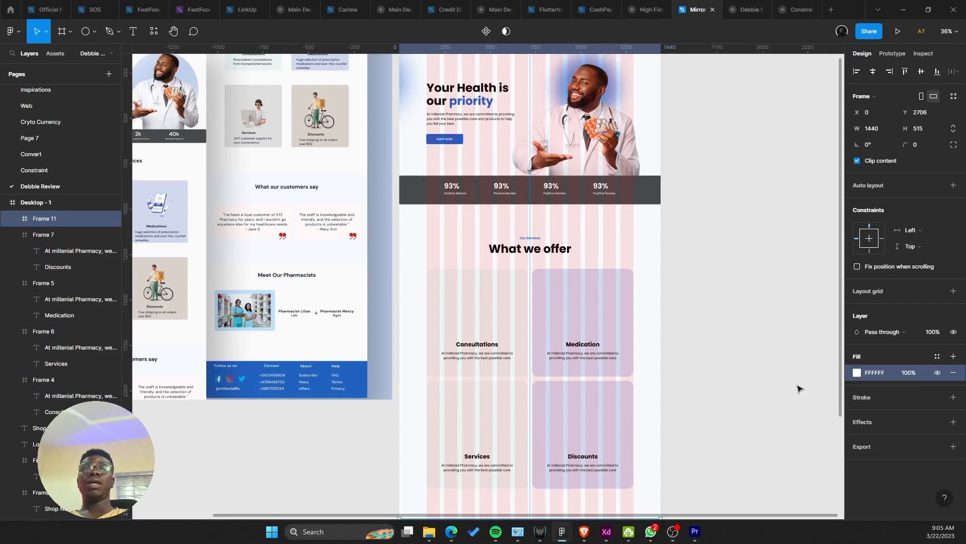
scroll(614, 283, down, 3)
scroll(606, 304, down, 2)
scroll(604, 353, up, 5)
scroll(491, 334, up, 8)
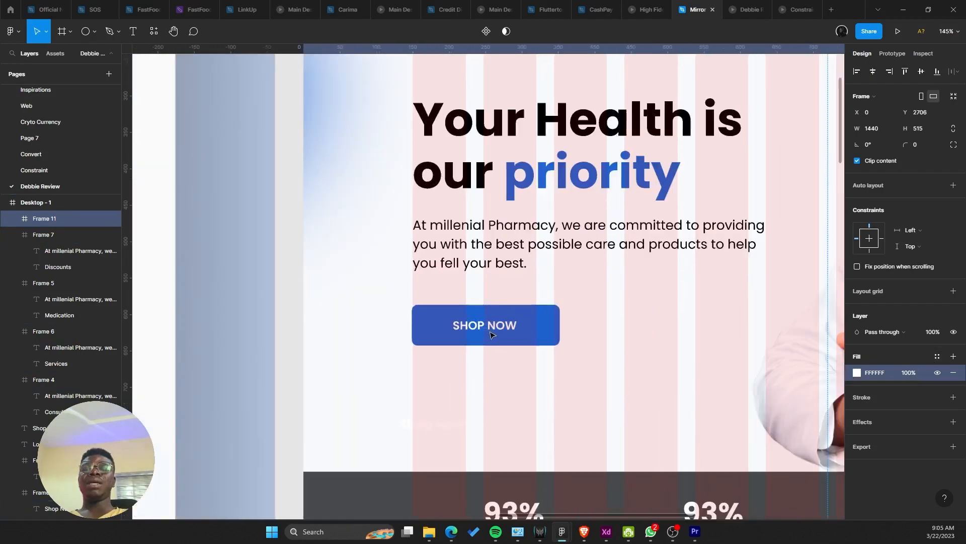
key(i)
click(478, 308)
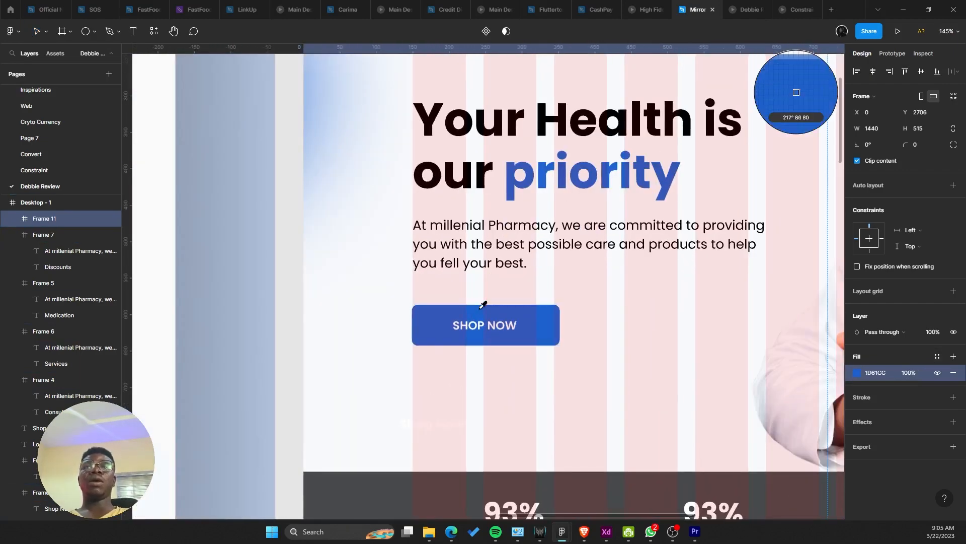
scroll(477, 308, down, 8)
drag(493, 230, 453, 58)
scroll(485, 410, up, 3)
drag(482, 372, 481, 287)
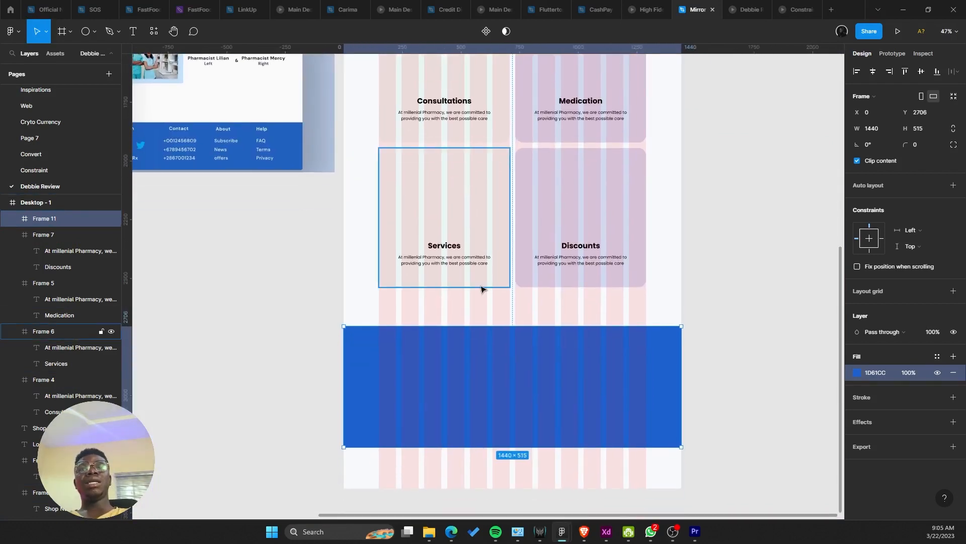
Step: Try lighter saturation and brightness values on the section's blue fill to get a pale tint
click(856, 372)
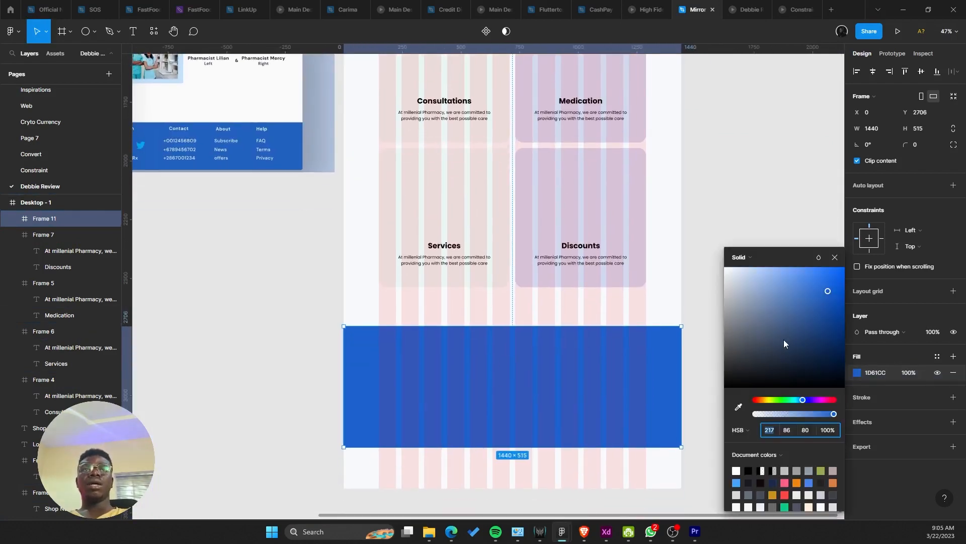
drag(751, 298, 730, 269)
key(ctrl+z)
key(Up)
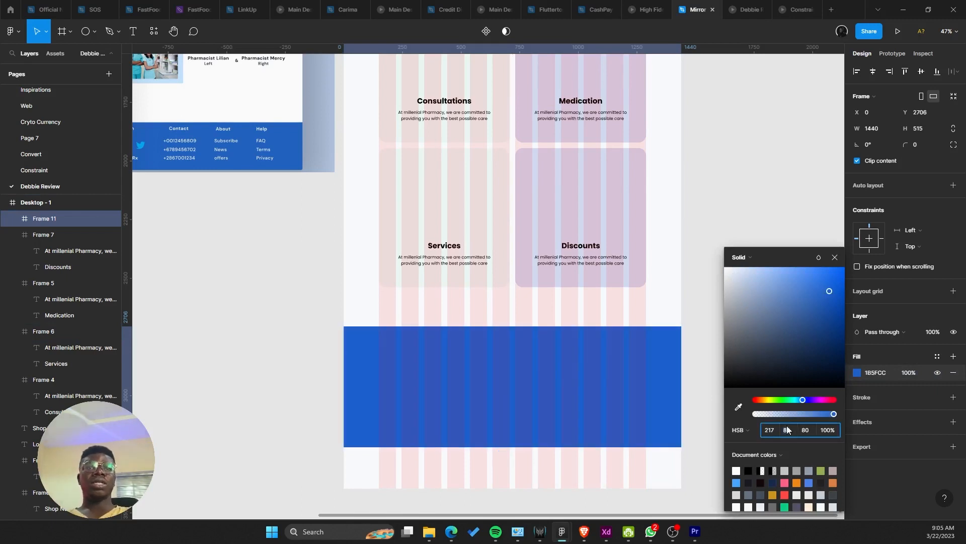
key(Down)
key(Down)
key(Down)
key(Down)
key(Down)
key(Down)
key(Down)
key(Down)
key(Down)
key(Down)
key(Down)
key(Down)
key(Down)
key(Down)
key(Down)
key(Down)
key(Down)
key(Down)
key(Down)
key(Down)
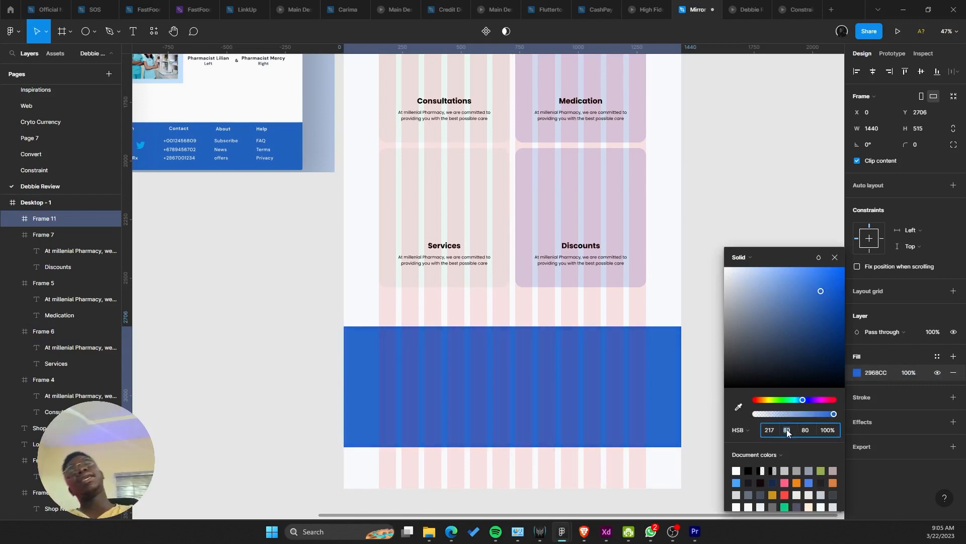
key(Down)
key(Down)
key(Down)
key(Down)
key(Down)
key(Down)
key(Down)
key(Down)
key(Down)
key(Down)
key(Down)
key(Down)
key(Down)
key(Down)
key(Down)
key(Down)
key(Down)
key(Down)
key(Down)
key(Down)
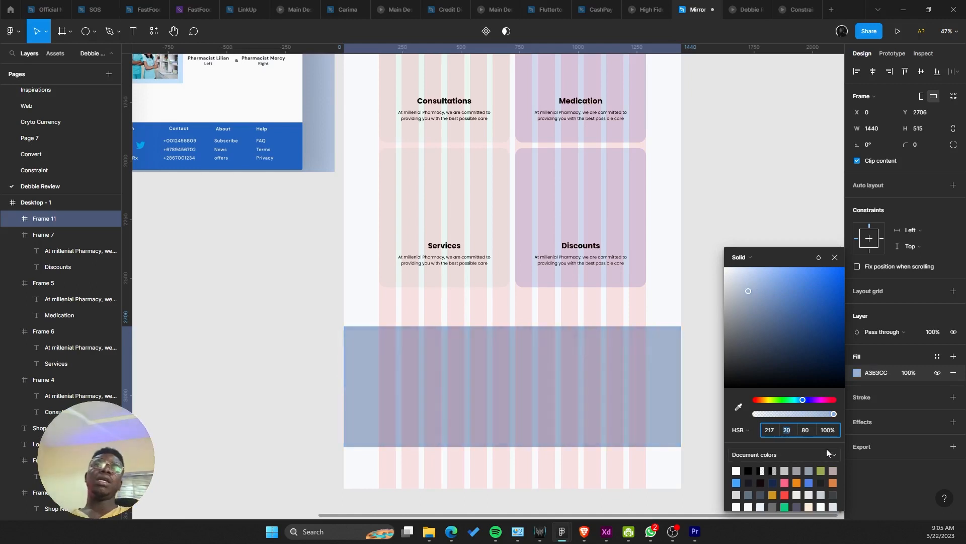
key(Up)
key(Up)
key(Up)
key(Up)
key(Up)
key(Up)
key(Up)
key(Up)
key(Up)
key(Up)
key(Up)
key(Up)
key(Up)
key(Up)
key(Up)
key(Up)
key(Up)
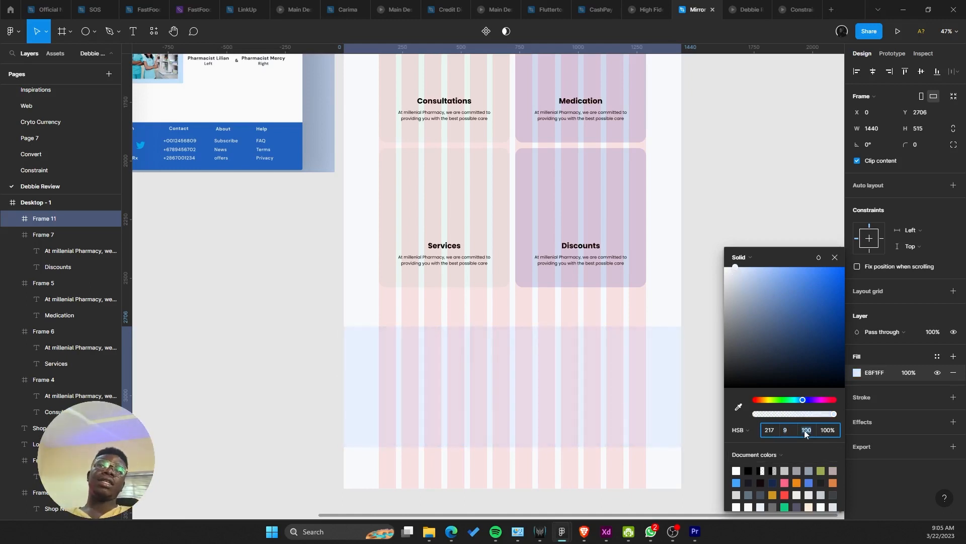
key(Down)
key(Up)
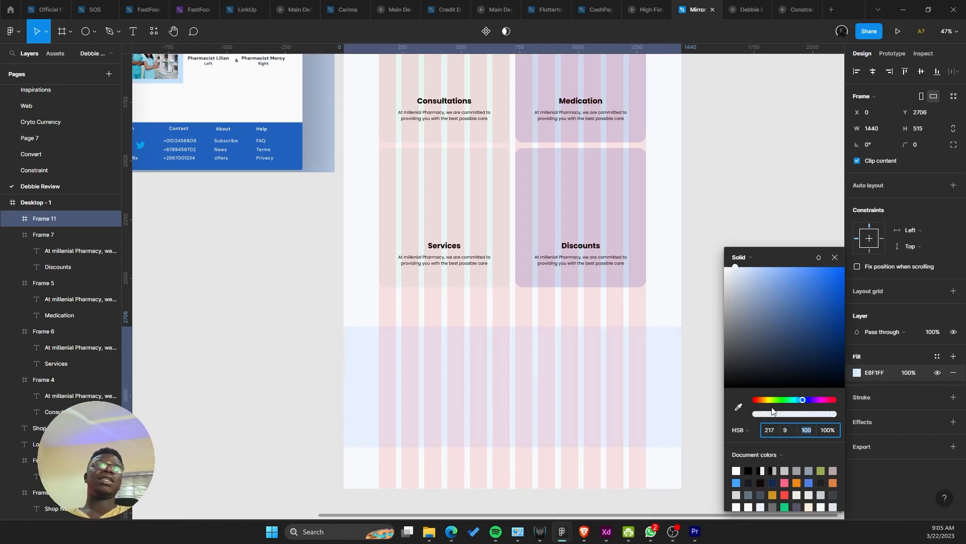
Step: Set saturation 8 and brightness 98, making the fill EBF0FC, and preview it in the prototype
click(784, 431)
key(Down)
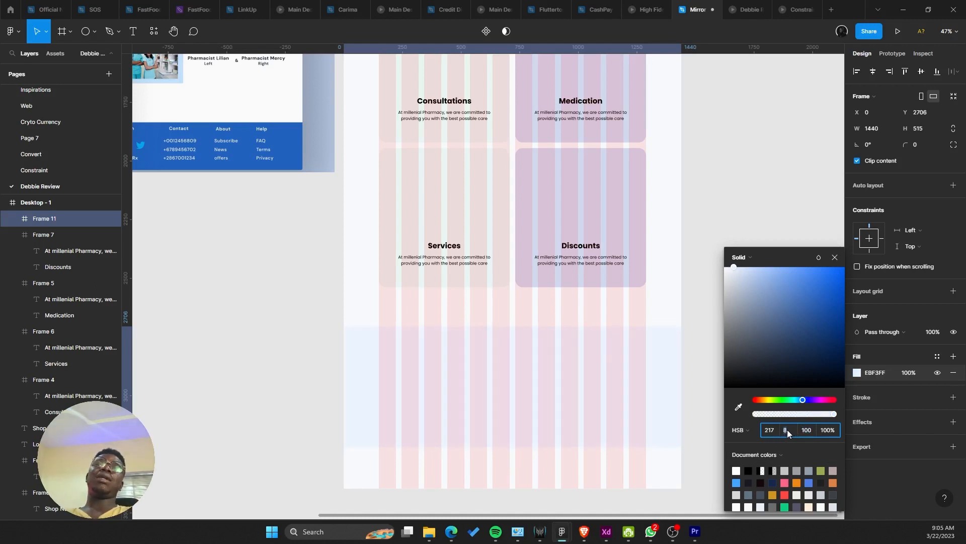
click(807, 428)
key(Down)
key(Down)
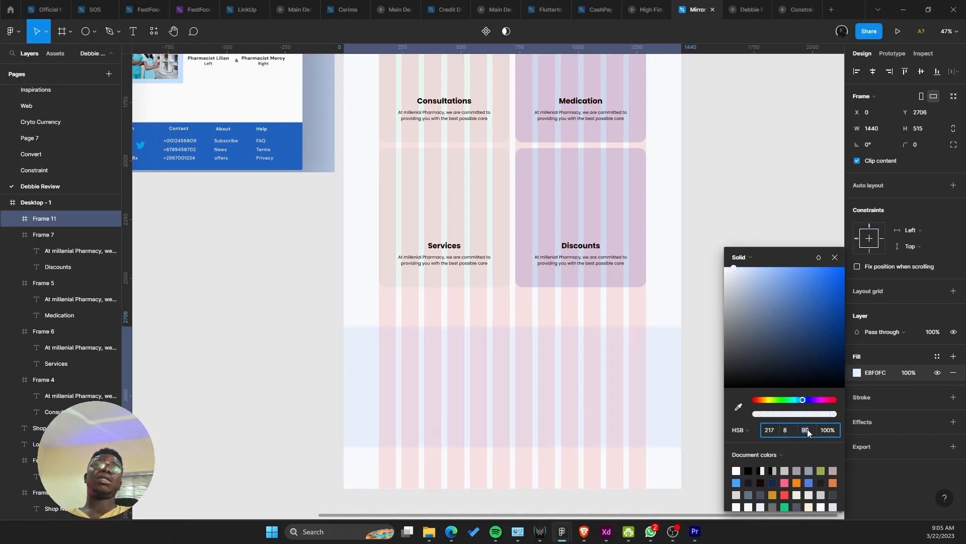
click(741, 9)
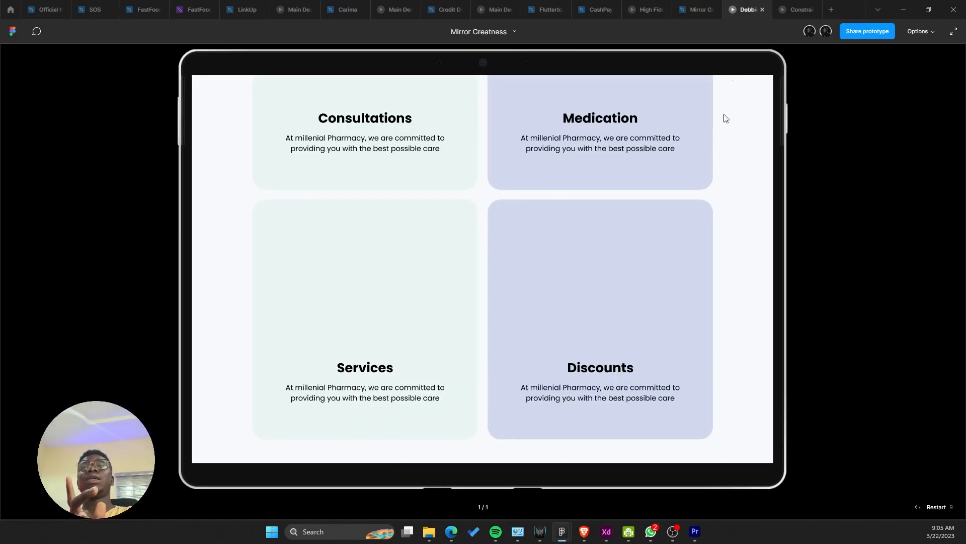
scroll(715, 176, down, 2)
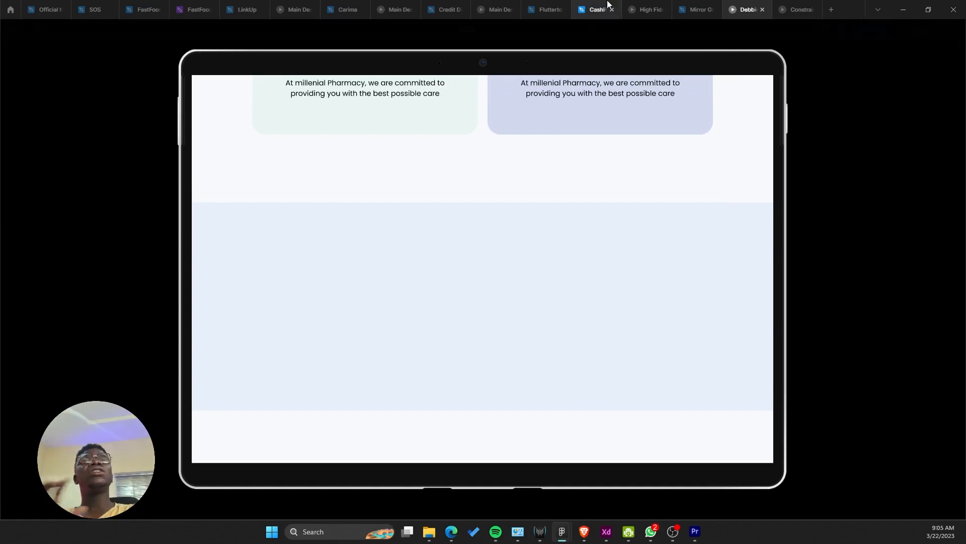
click(691, 6)
scroll(568, 330, down, 5)
scroll(558, 330, up, 2)
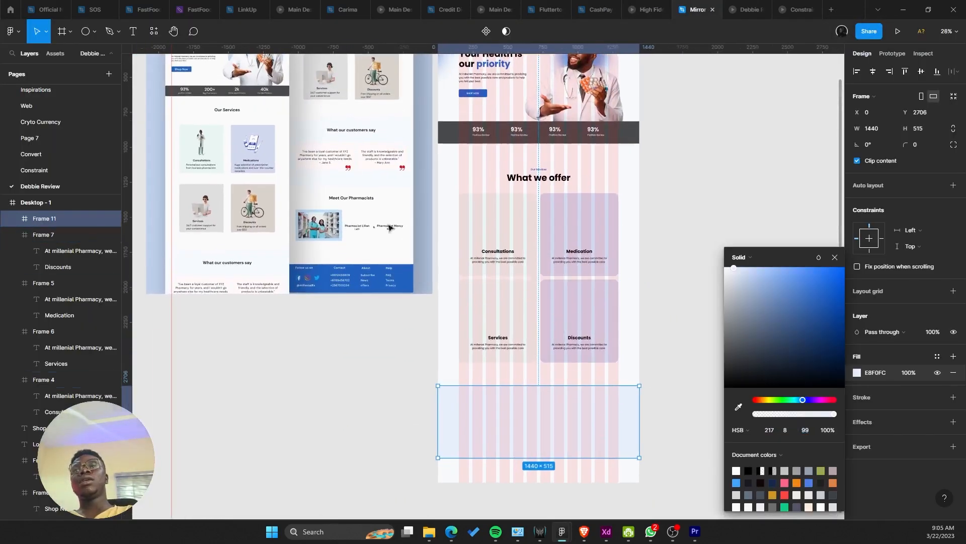
click(389, 227)
scroll(343, 151, up, 10)
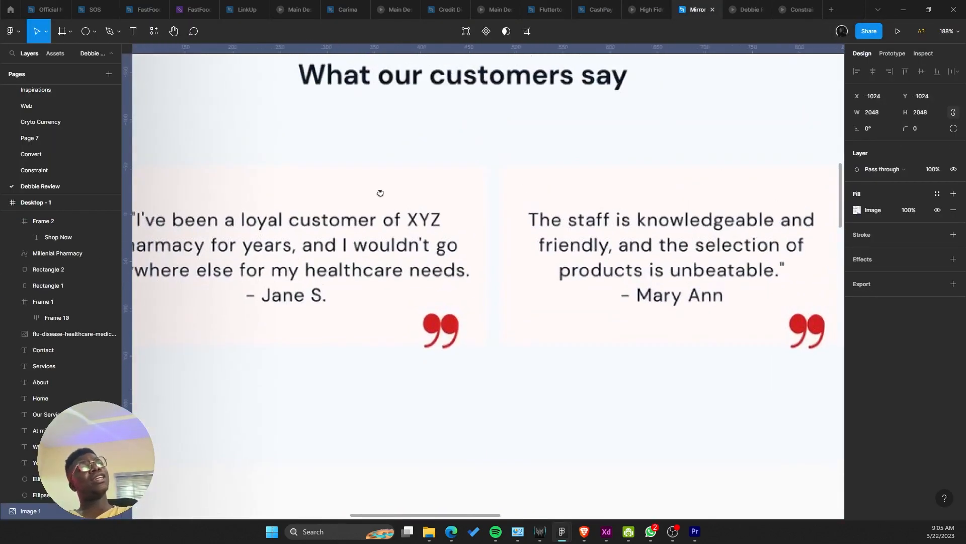
scroll(380, 196, down, 5)
scroll(386, 222, down, 1)
scroll(386, 222, down, 4)
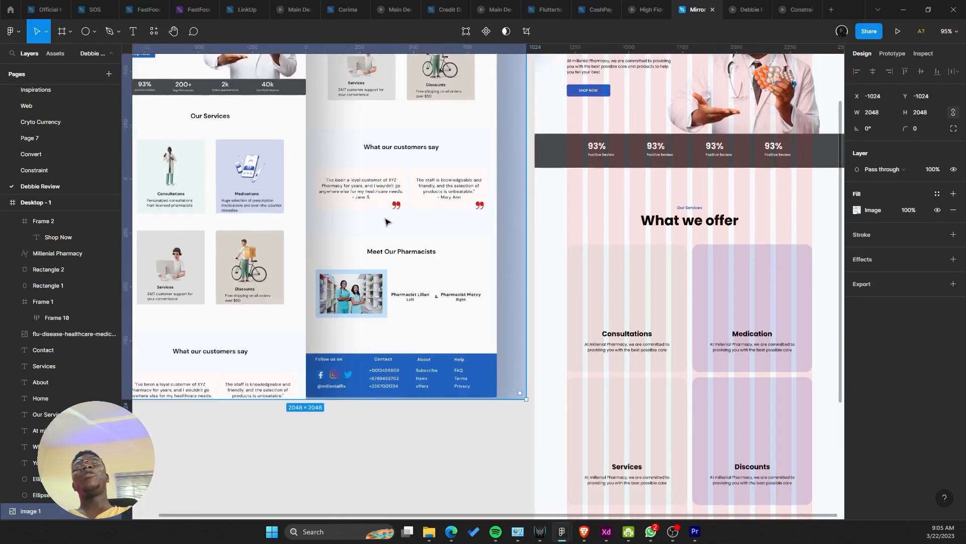
scroll(438, 342, up, 4)
scroll(651, 369, up, 4)
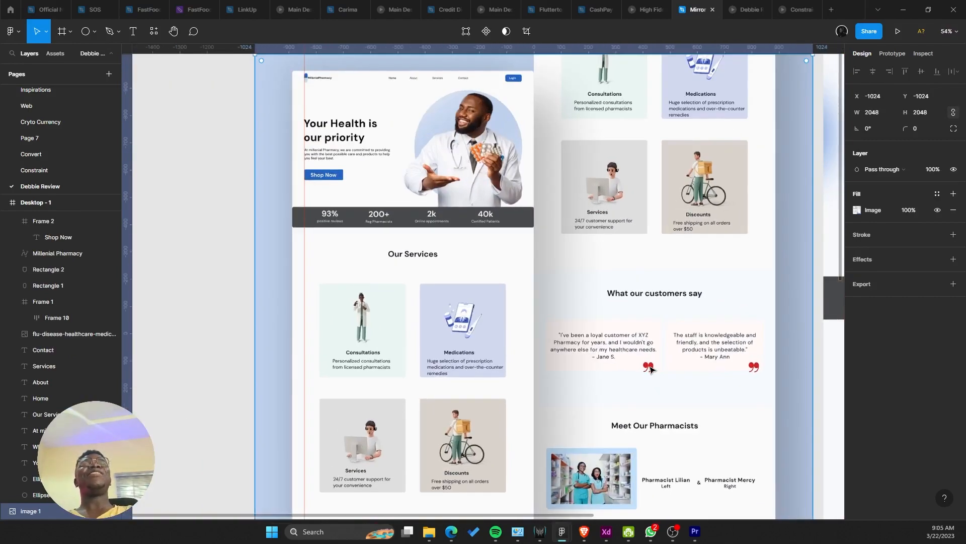
scroll(648, 370, up, 6)
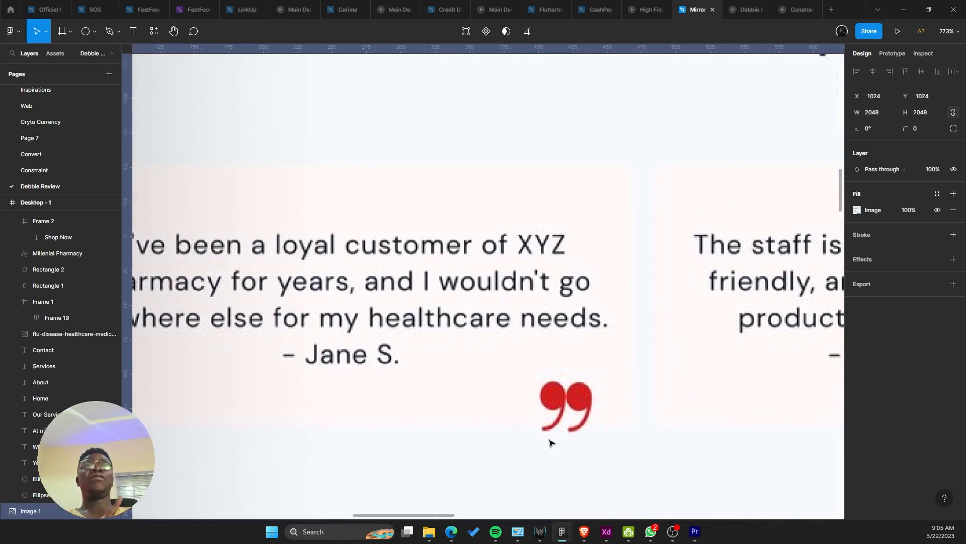
scroll(548, 441, down, 5)
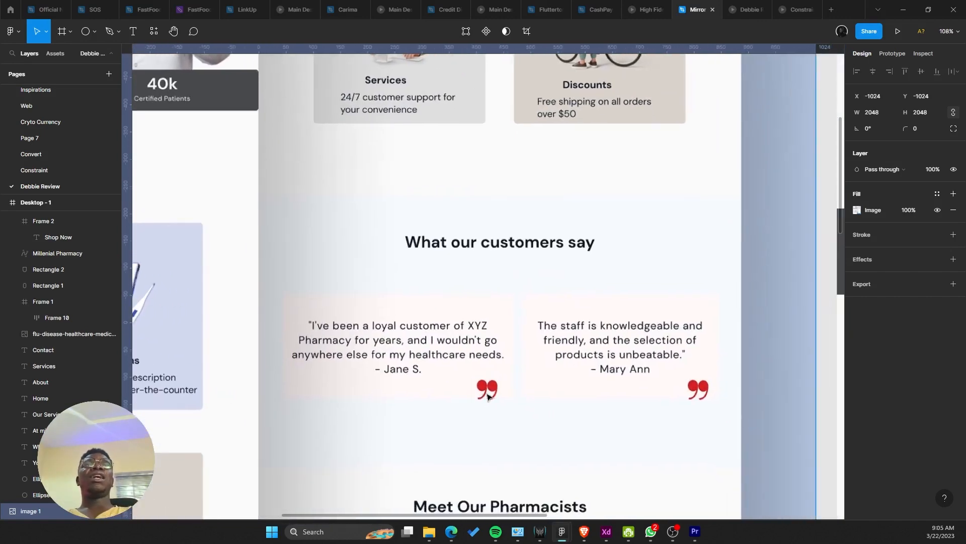
scroll(488, 397, up, 1)
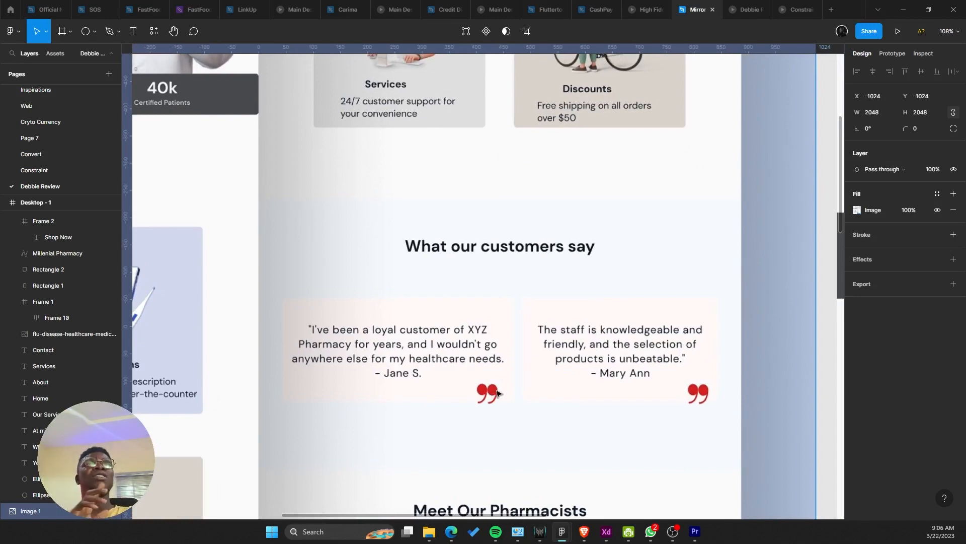
scroll(549, 371, down, 5)
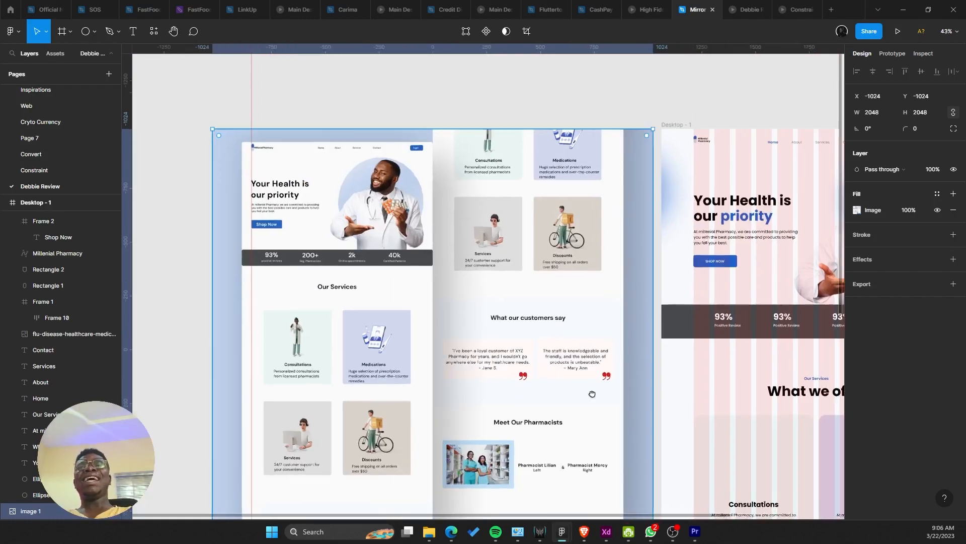
scroll(570, 396, down, 3)
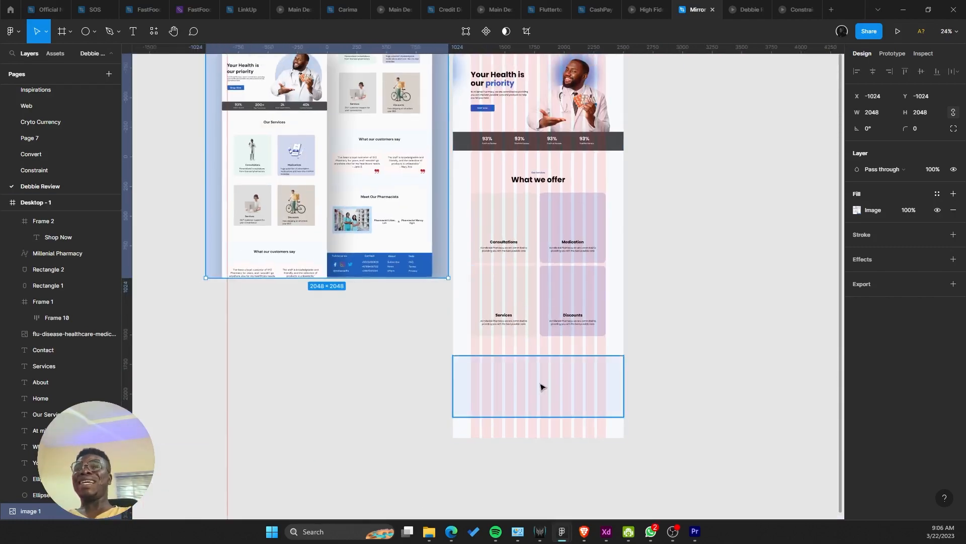
Step: Shift the empty section up slightly and extend Desktop - 1 to 3625 px tall
click(541, 392)
drag(571, 394, 566, 394)
click(585, 435)
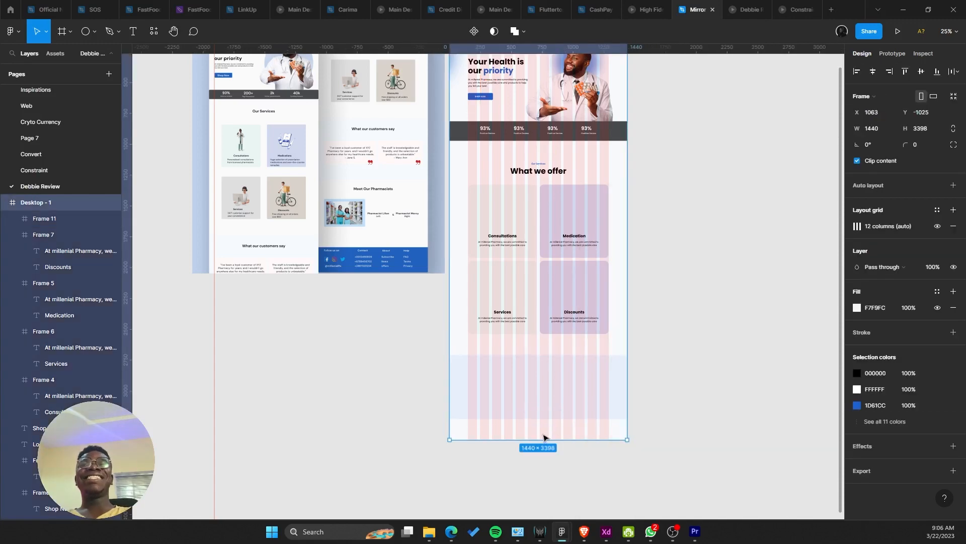
click(555, 461)
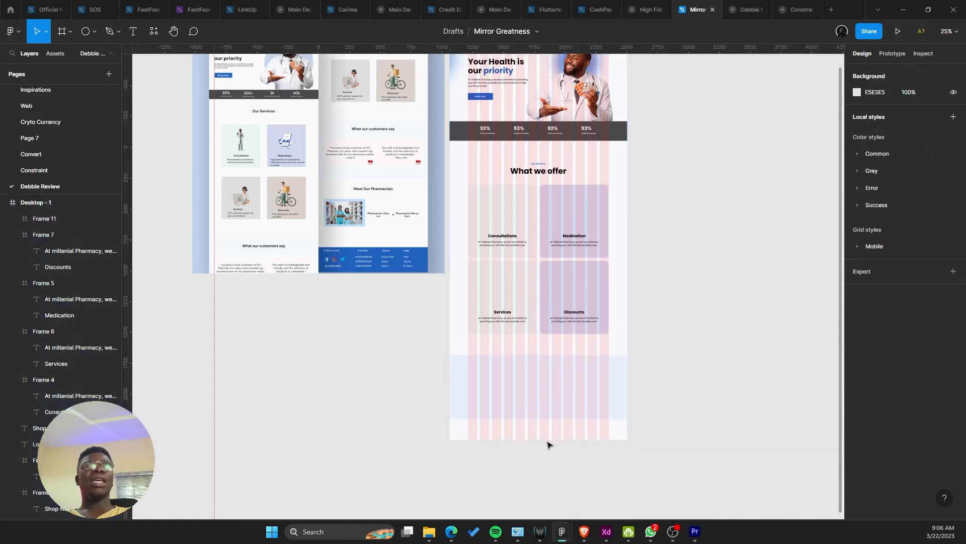
right_click(548, 438)
click(536, 442)
drag(529, 441, 528, 469)
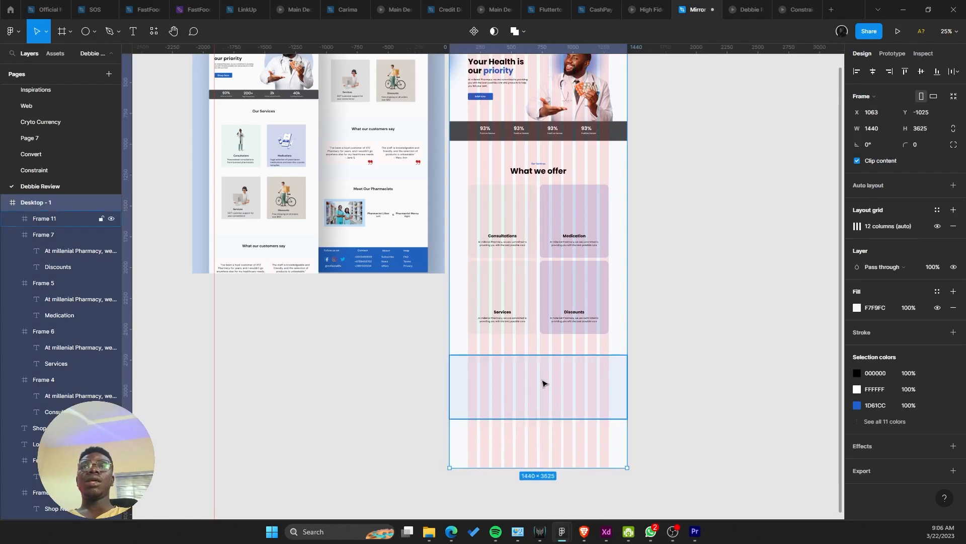
Step: Pan up to the reference mockup and select its 'Your Health is our priority' heading
click(543, 384)
scroll(537, 397, up, 1)
scroll(439, 253, up, 2)
drag(405, 176, 427, 242)
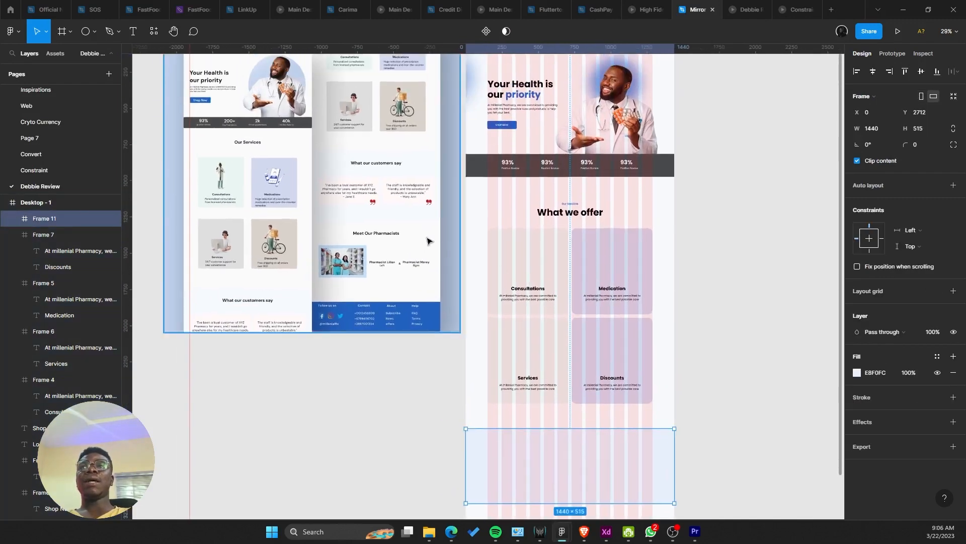
scroll(649, 417, up, 1)
drag(654, 424, 647, 404)
scroll(383, 201, up, 1)
drag(389, 214, 411, 259)
scroll(411, 259, up, 6)
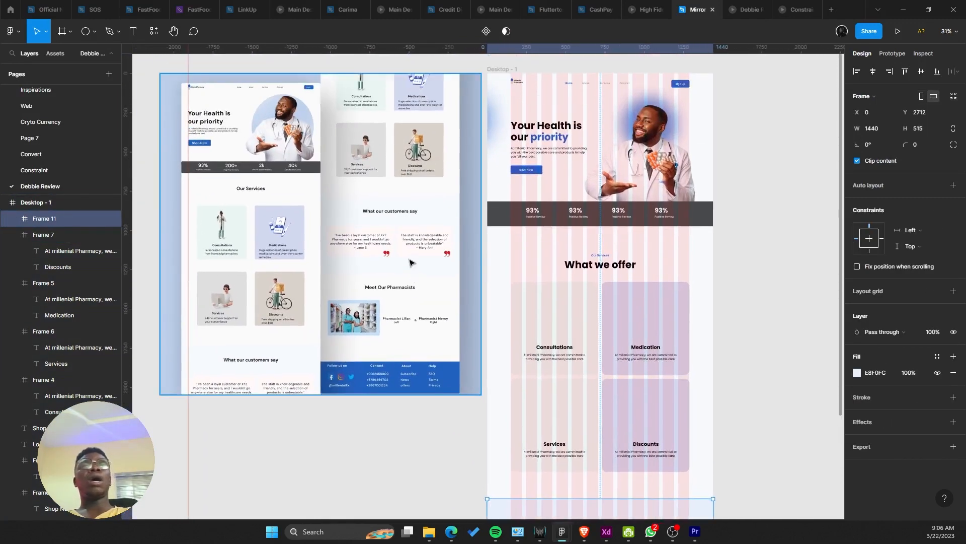
scroll(398, 270, down, 1)
scroll(398, 269, down, 6)
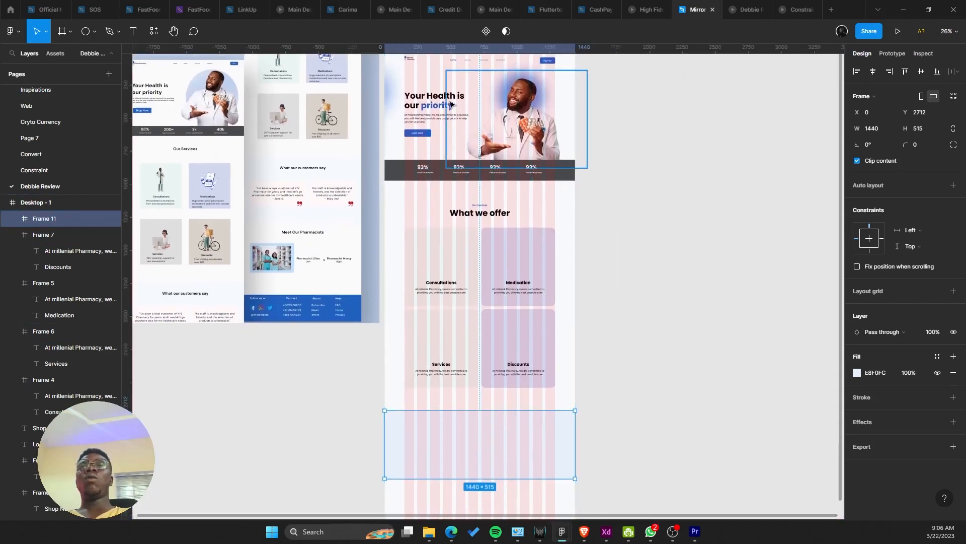
click(451, 104)
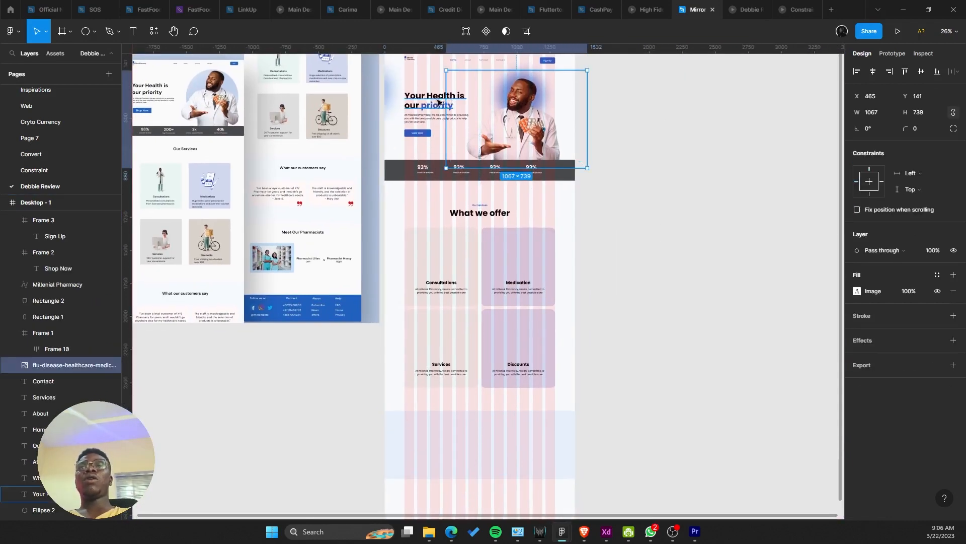
Step: Copy the hero heading into the empty section and retype it as 'What our customers says'
mouse_move(450, 104)
mouse_down()
mouse_move(491, 432)
mouse_move(480, 430)
mouse_up()
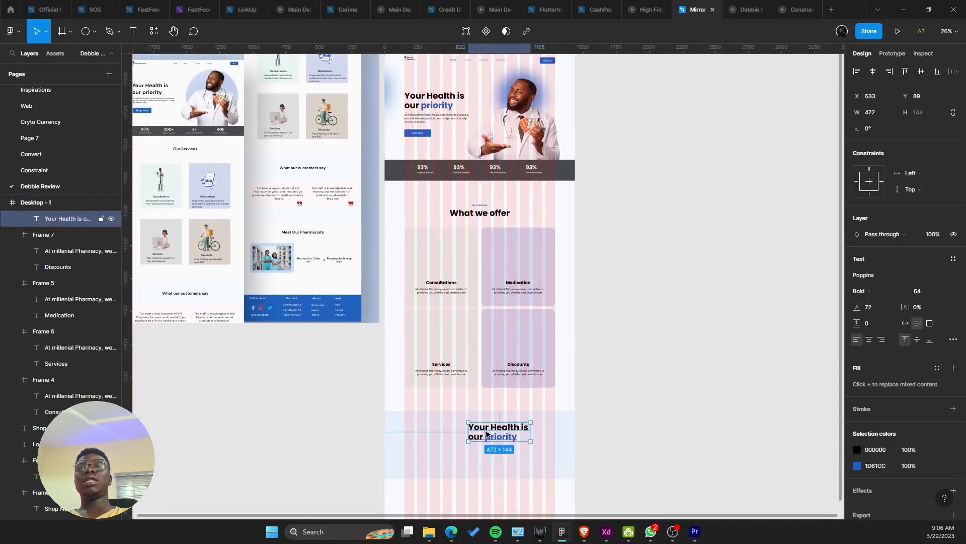
double_click(480, 430)
text(What our customers says)
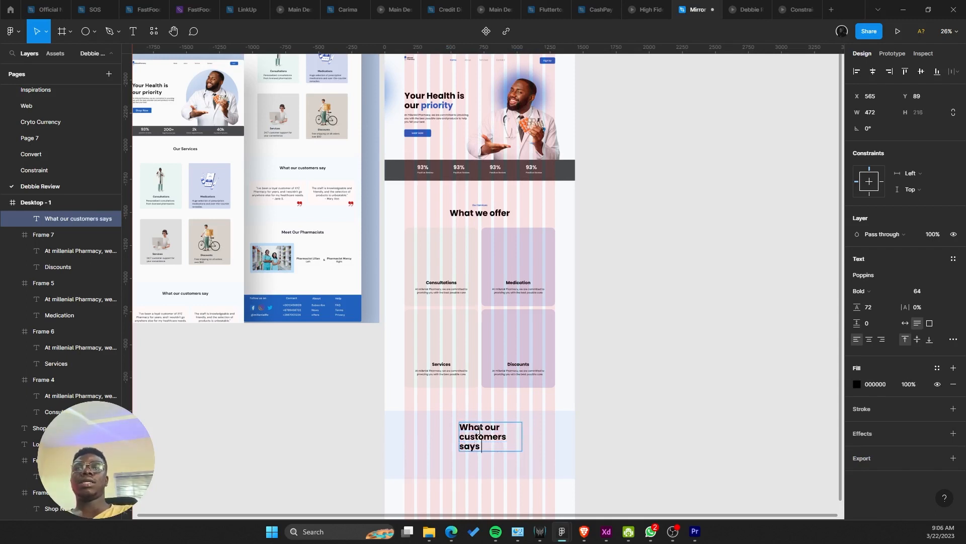
key(Escape)
Step: Shift the new heading to the left and select the section frame holding it
scroll(488, 462, up, 3)
drag(527, 425, 458, 455)
scroll(436, 417, down, 2)
scroll(436, 418, down, 2)
click(460, 429)
scroll(428, 425, up, 2)
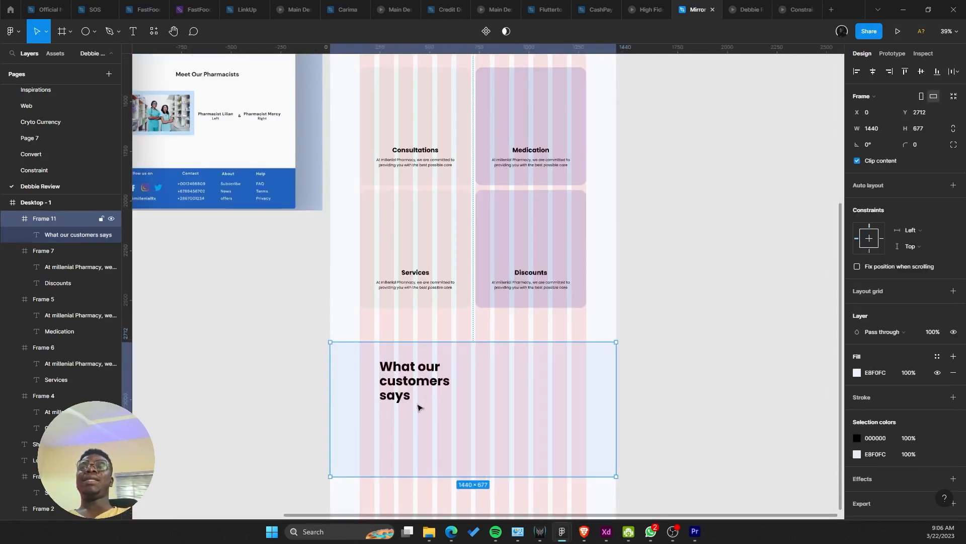
Step: Reposition the 'What our customers says' heading to the section's left side, slightly lower
click(415, 397)
drag(418, 396, 398, 401)
click(442, 365)
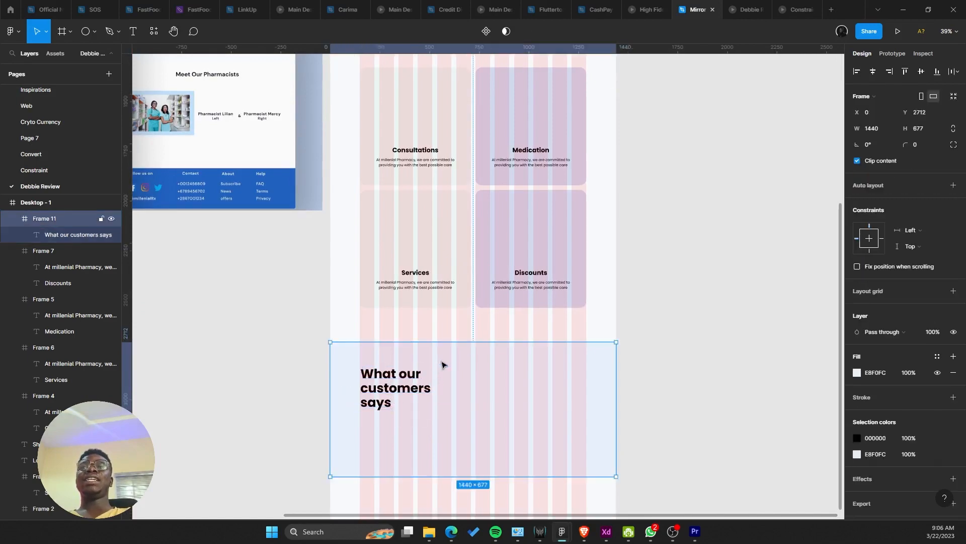
scroll(470, 410, down, 3)
scroll(459, 443, up, 3)
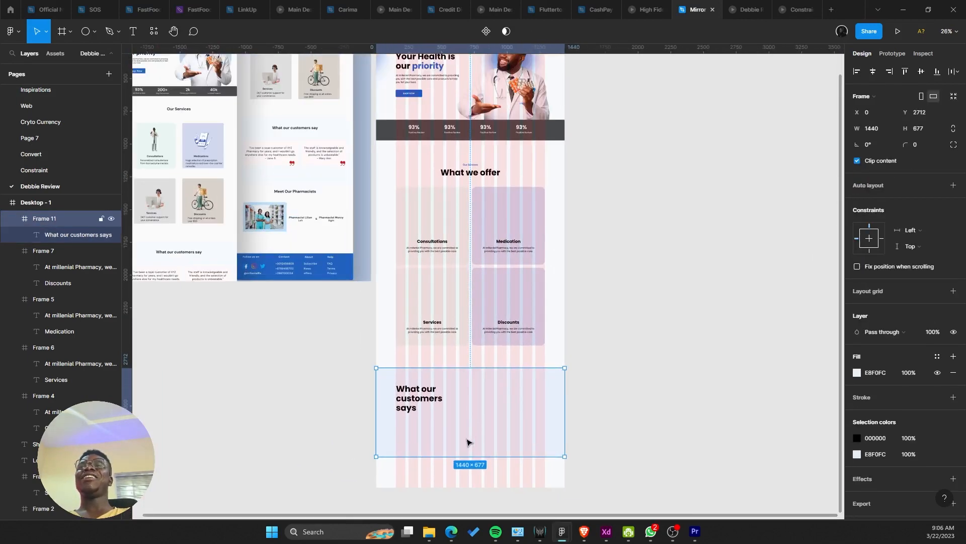
mouse_move(465, 430)
mouse_down()
mouse_move(494, 425)
mouse_move(482, 424)
mouse_up()
double_click(422, 386)
drag(430, 389, 436, 398)
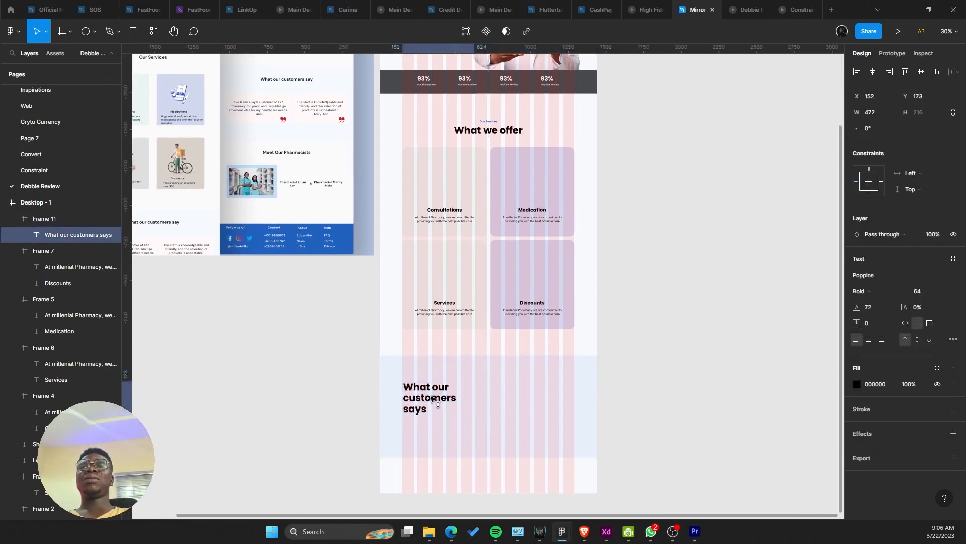
scroll(431, 395, up, 1)
Step: Place a copy of the Services card in the customers section beside the heading
click(446, 248)
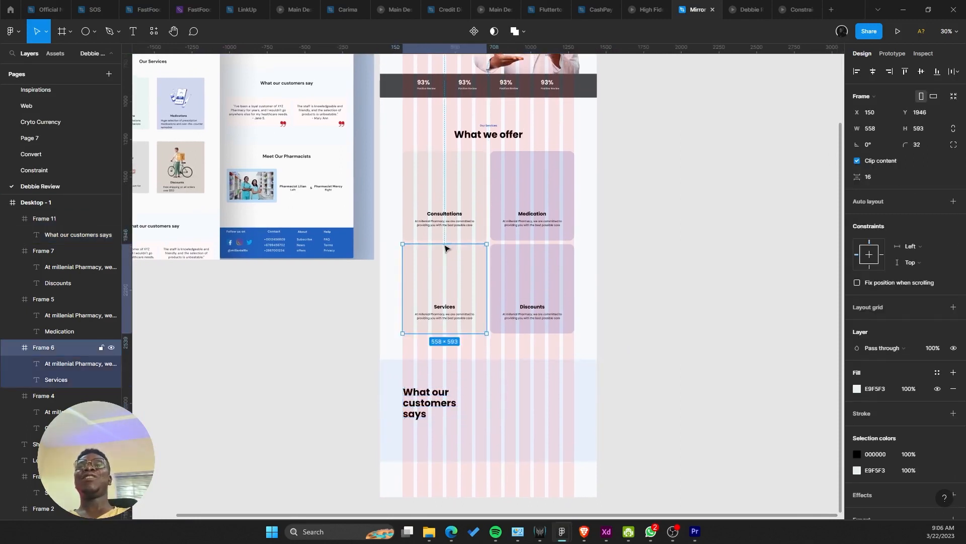
drag(455, 288, 502, 381)
scroll(503, 382, up, 4)
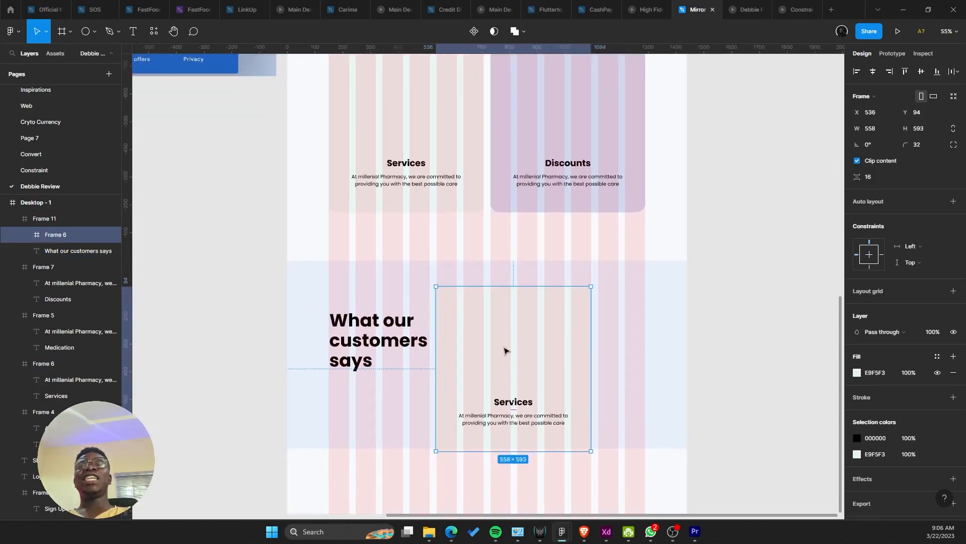
drag(506, 450, 499, 389)
key(ctrl+z)
Step: Pin the copied card's title and paragraph to Bottom, then shorten the card toward 288 high
double_click(512, 422)
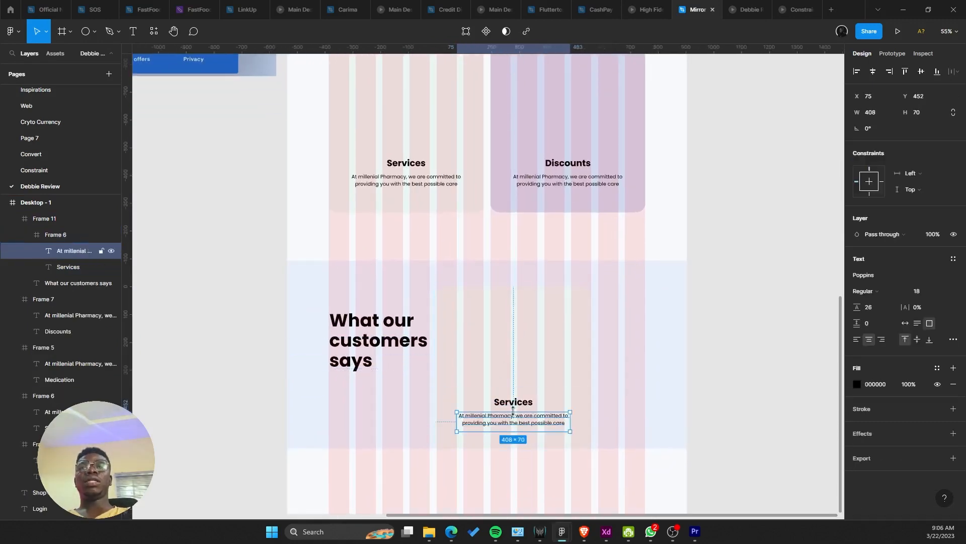
shift+click(513, 403)
click(869, 233)
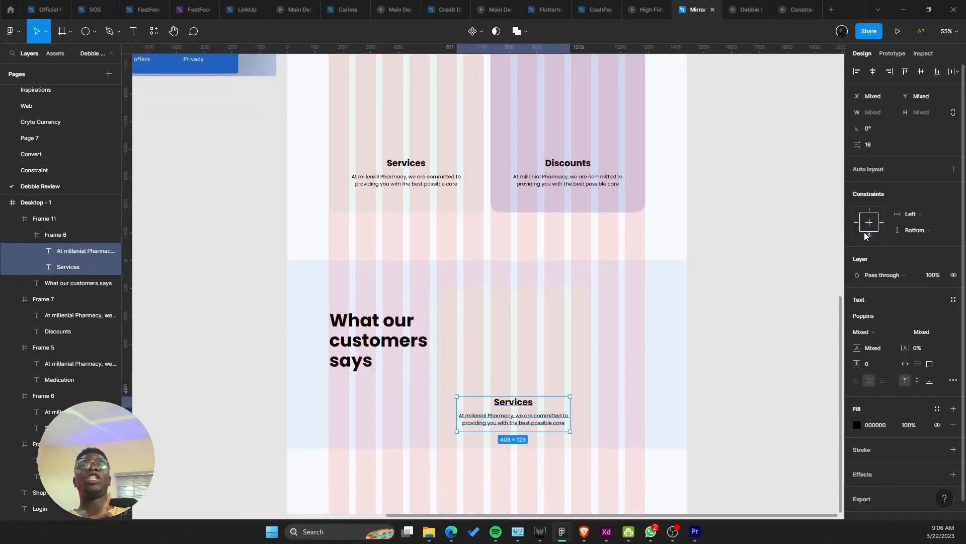
click(755, 272)
double_click(482, 373)
drag(493, 454, 463, 366)
Step: Settle the 558 × 288 card at X 537, Y 144, level with the customers heading
scroll(456, 337, up, 5)
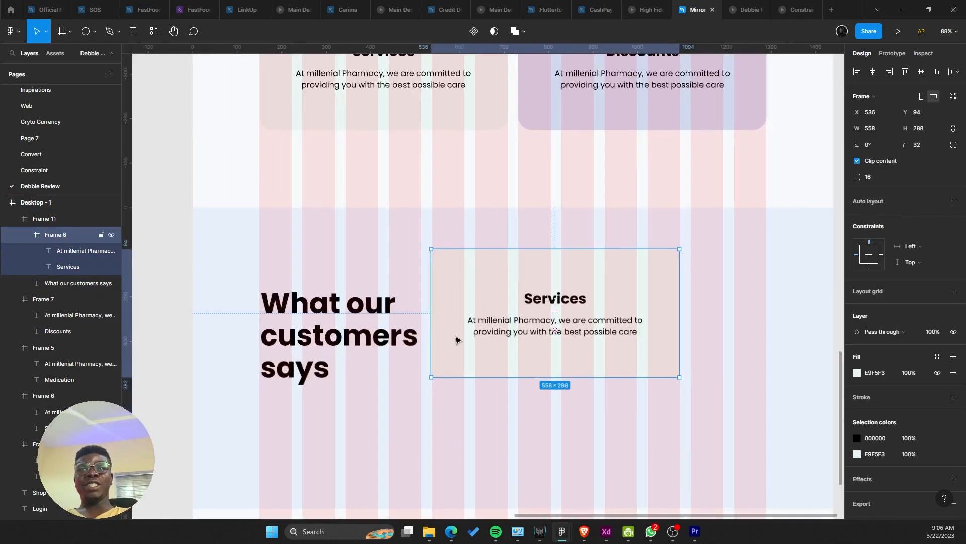
scroll(431, 317, up, 6)
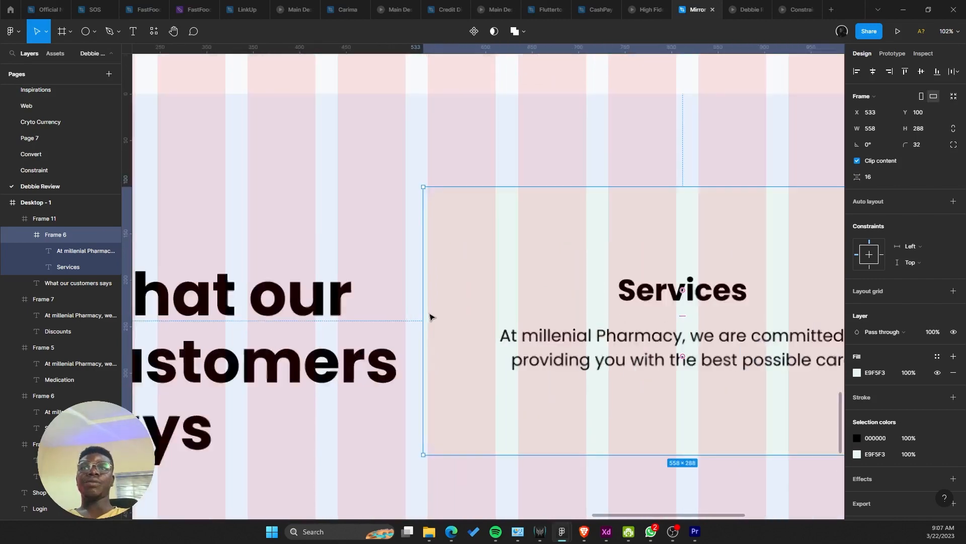
drag(443, 320, 458, 433)
scroll(447, 324, down, 5)
scroll(428, 344, down, 5)
scroll(453, 410, up, 2)
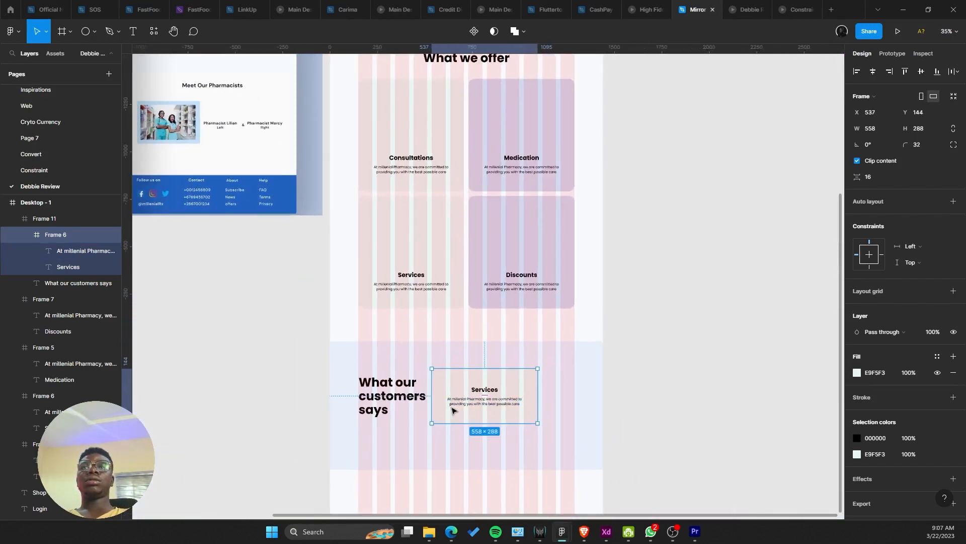
scroll(466, 424, down, 3)
scroll(439, 385, up, 5)
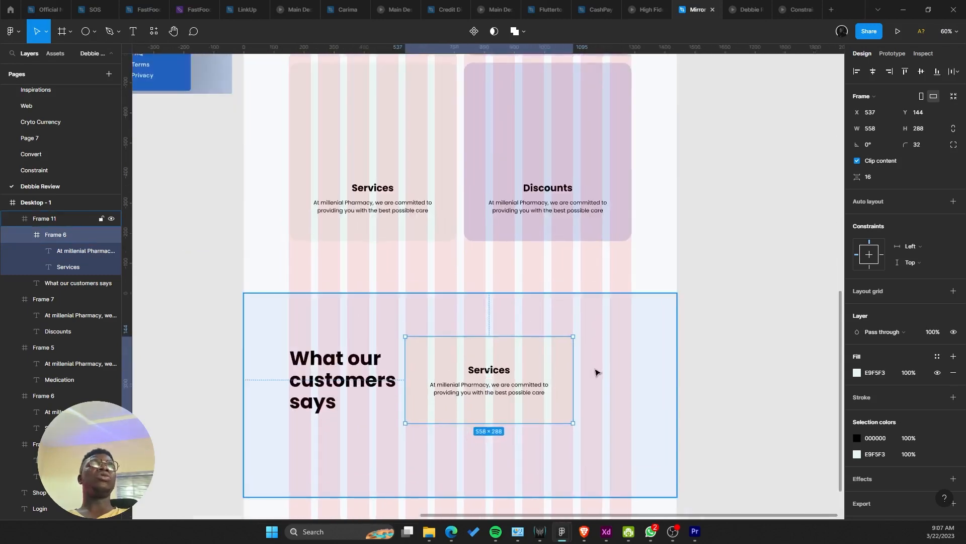
drag(571, 343, 583, 311)
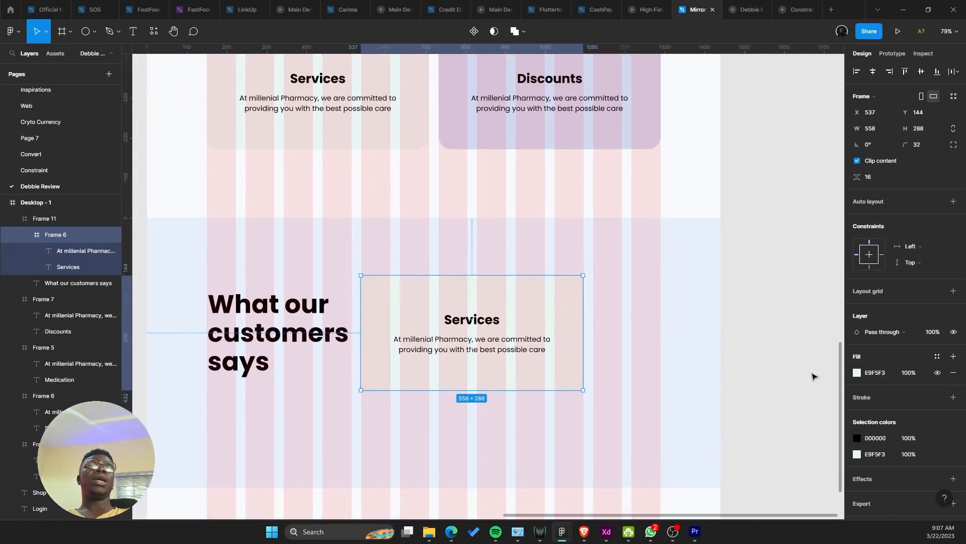
Step: Change the copied card's fill from pale green E9F9F3 to white FFFFFF
click(856, 372)
drag(791, 339, 547, 213)
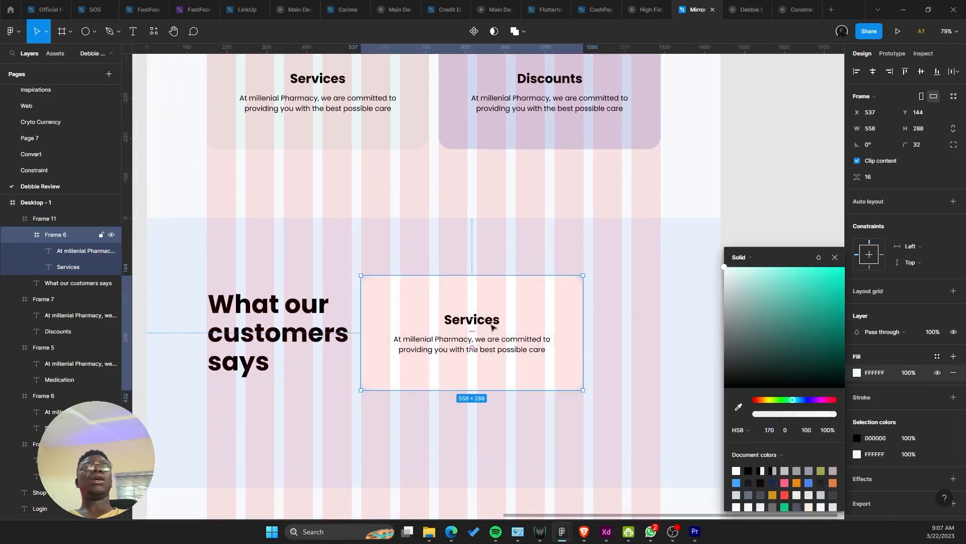
click(492, 326)
scroll(626, 355, down, 3)
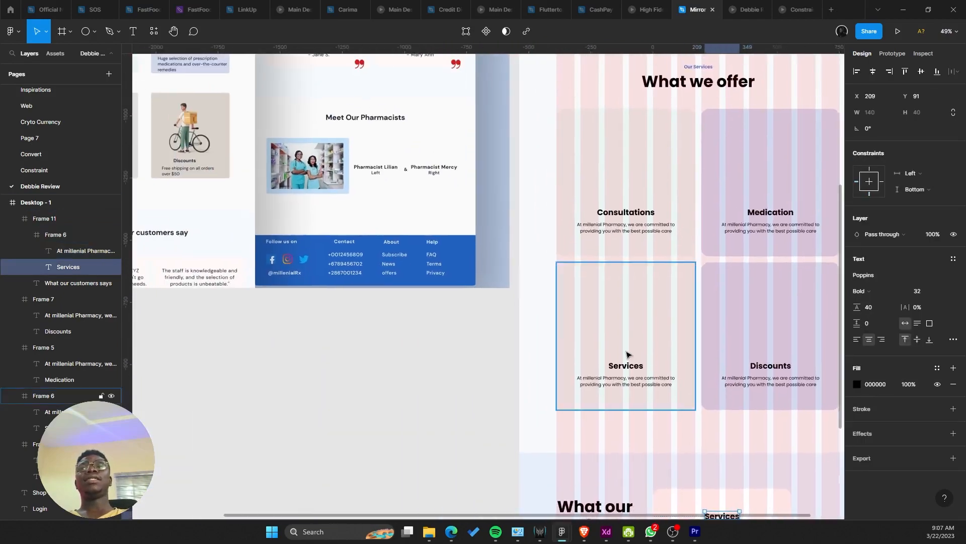
scroll(627, 355, down, 3)
scroll(623, 347, up, 5)
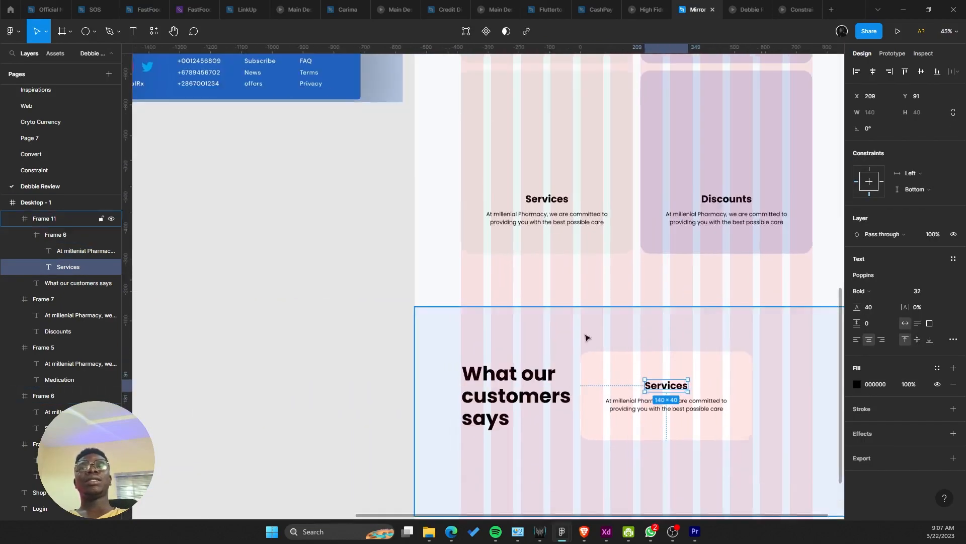
scroll(585, 338, up, 4)
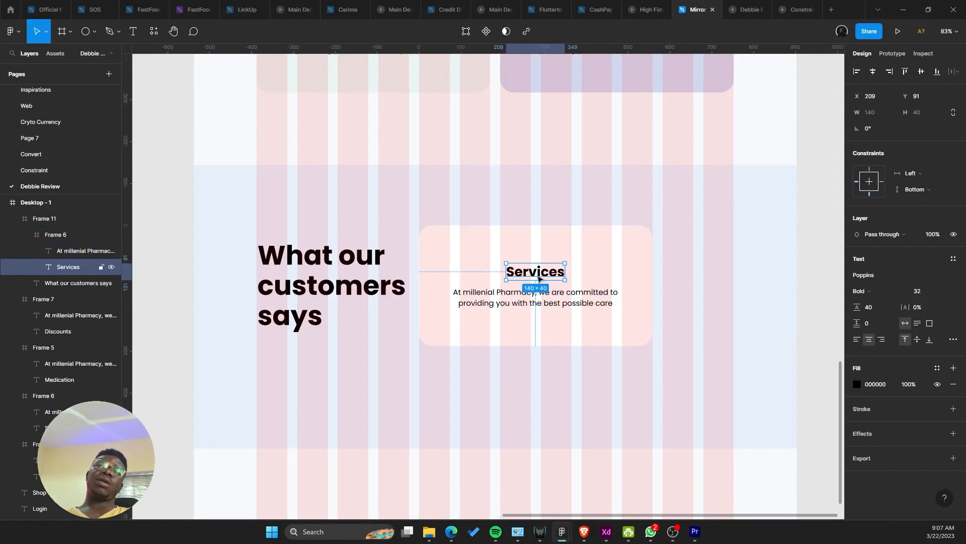
Step: Move the Services title below the paragraph and select both text layers
drag(535, 274, 497, 322)
scroll(485, 330, up, 1)
shift+click(533, 294)
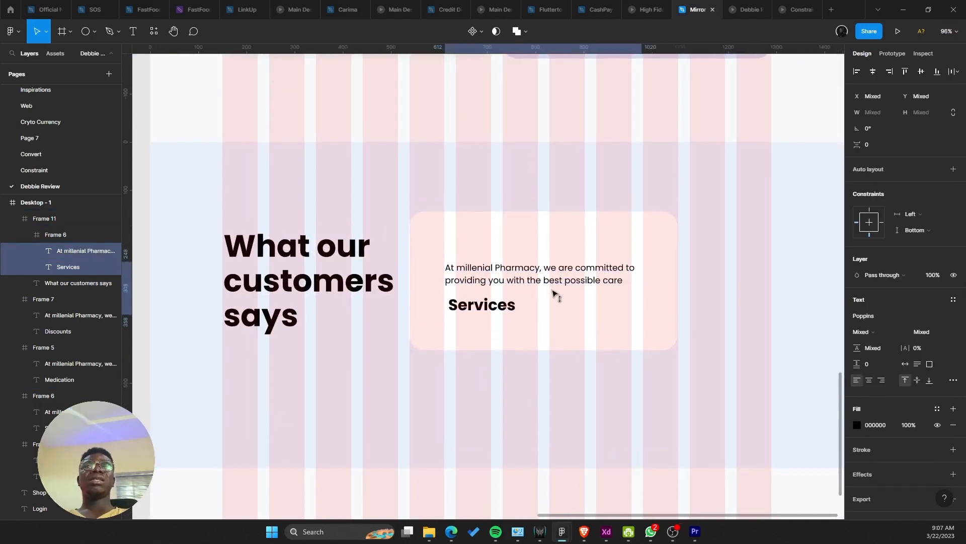
scroll(553, 294, down, 5)
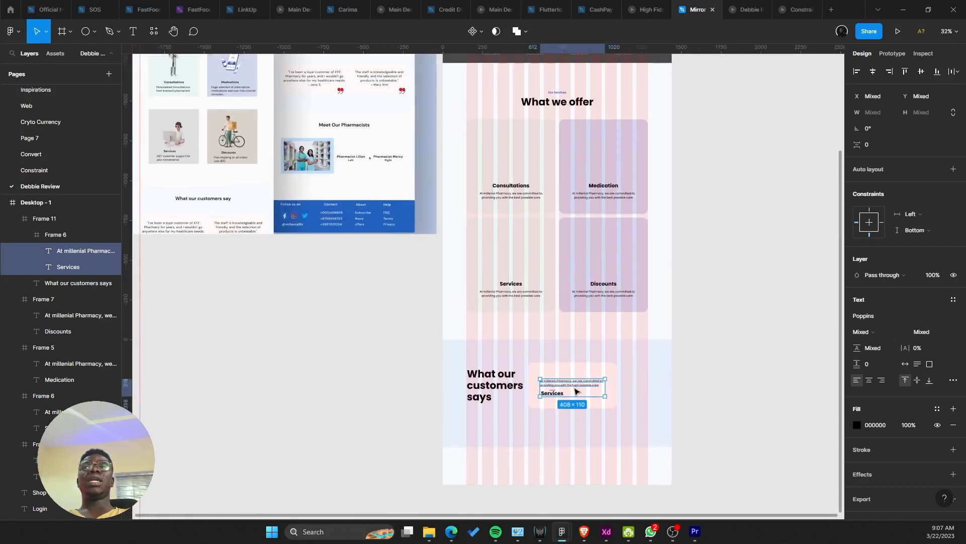
scroll(576, 390, up, 6)
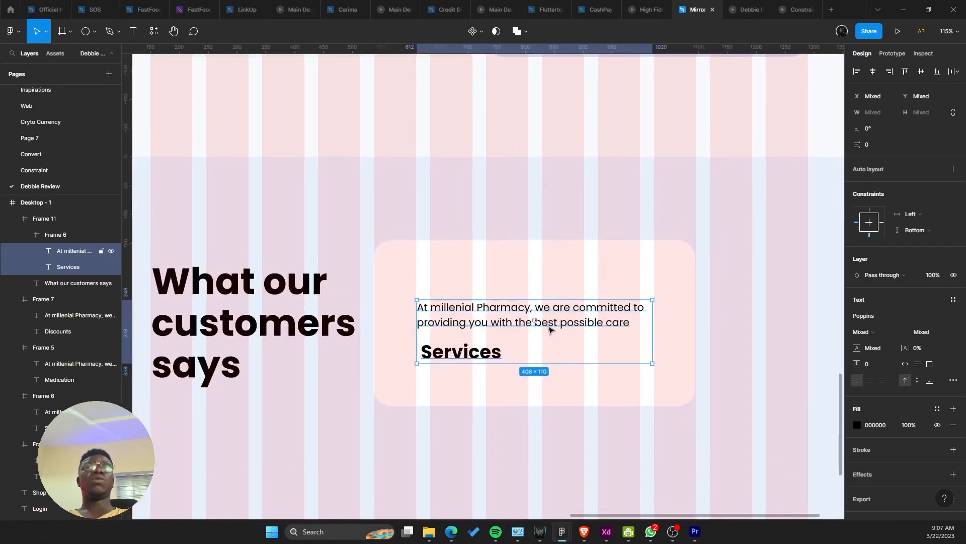
Step: Move the testimonial card down to Y 166, lined up at X 538
shift+click(507, 348)
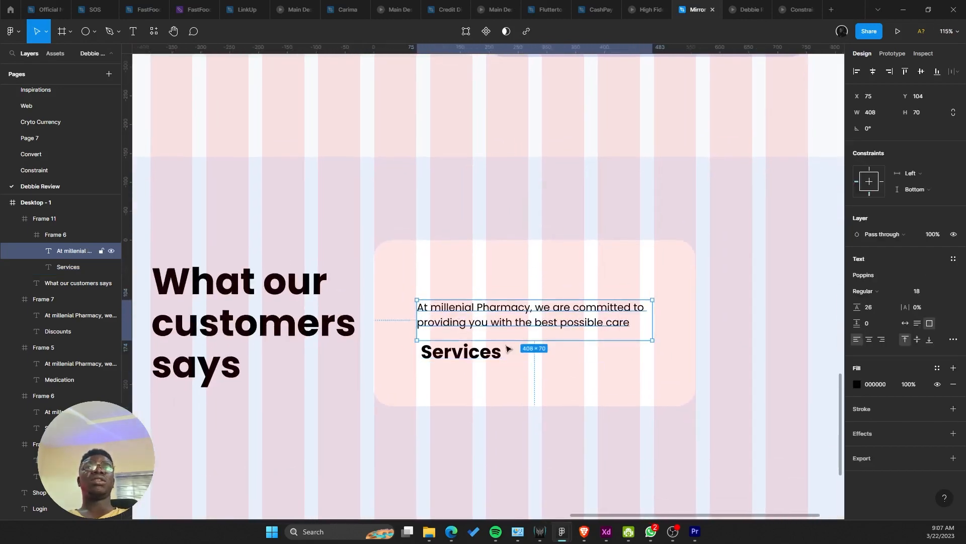
click(457, 368)
double_click(455, 354)
shift+click(462, 322)
click(477, 275)
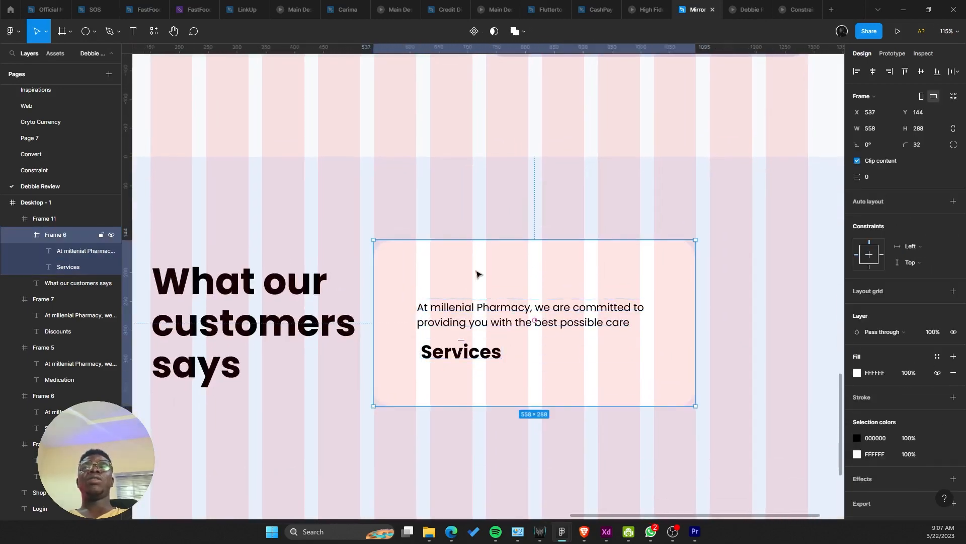
mouse_move(477, 275)
mouse_down()
mouse_move(484, 290)
mouse_move(479, 282)
mouse_up()
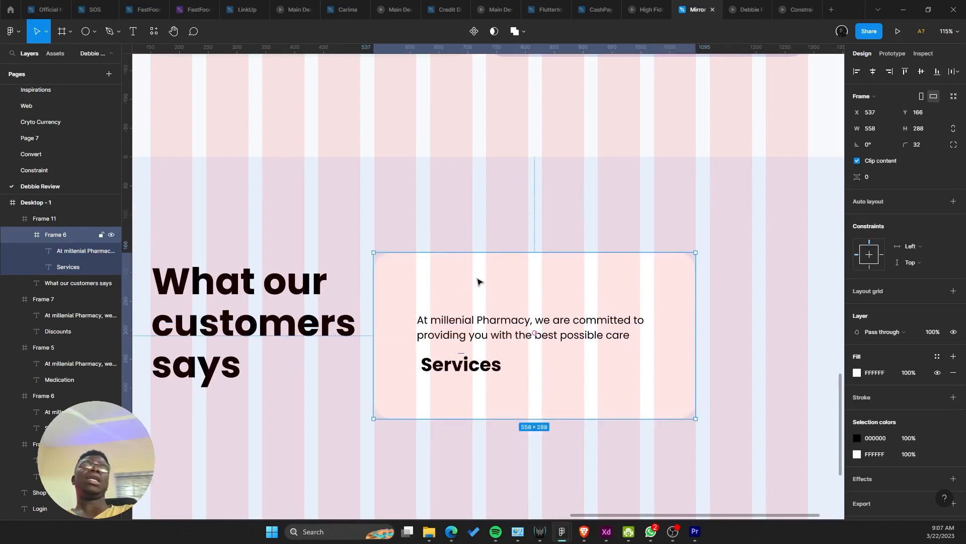
scroll(477, 282, up, 3)
drag(384, 272, 378, 274)
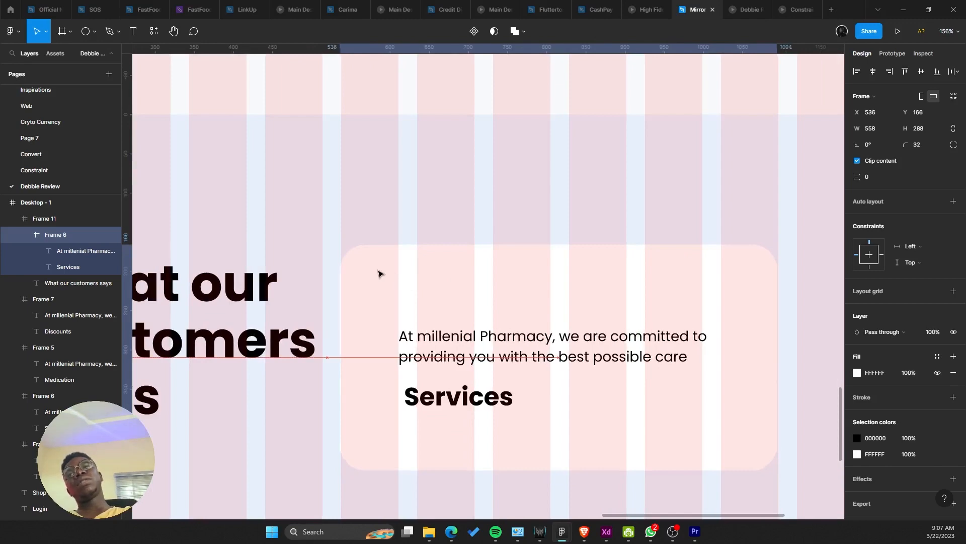
scroll(379, 273, up, 4)
scroll(371, 273, up, 1)
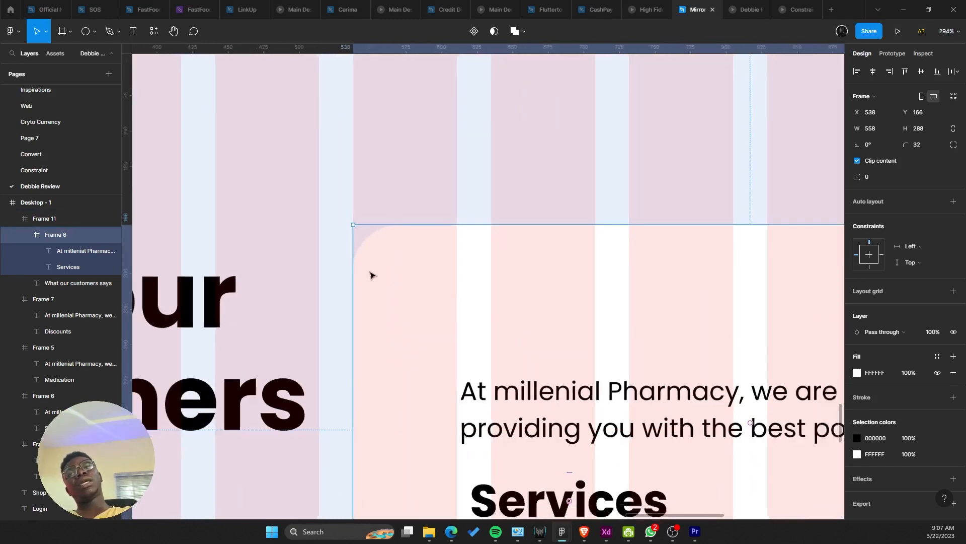
scroll(371, 275, down, 5)
scroll(393, 304, up, 2)
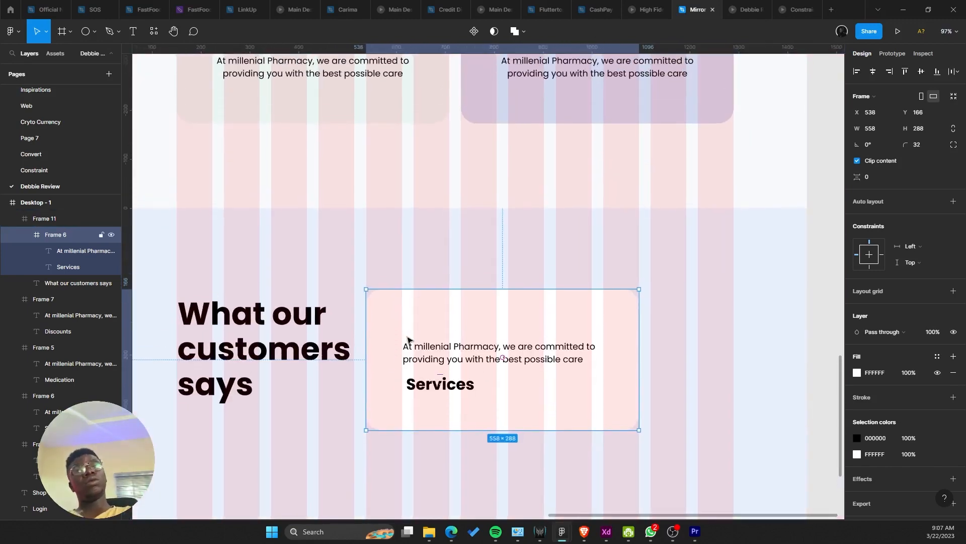
Step: Shift the paragraph and Services title together up and left inside the card
double_click(424, 360)
shift+click(435, 381)
drag(433, 369, 421, 351)
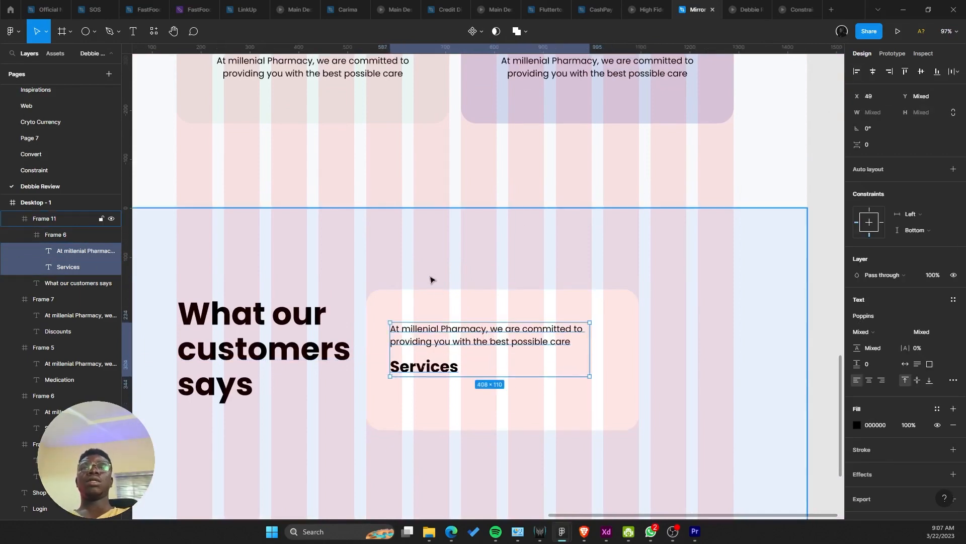
scroll(437, 231, up, 2)
scroll(359, 390, up, 3)
click(361, 383)
scroll(363, 377, down, 4)
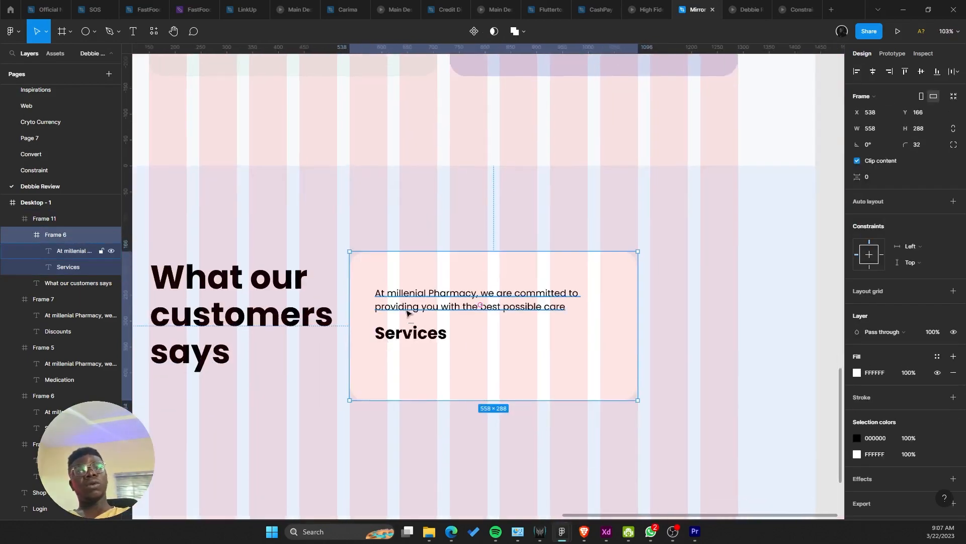
Step: Resize the Services heading text, settling on font size 16
scroll(409, 370, up, 1)
click(412, 332)
click(940, 295)
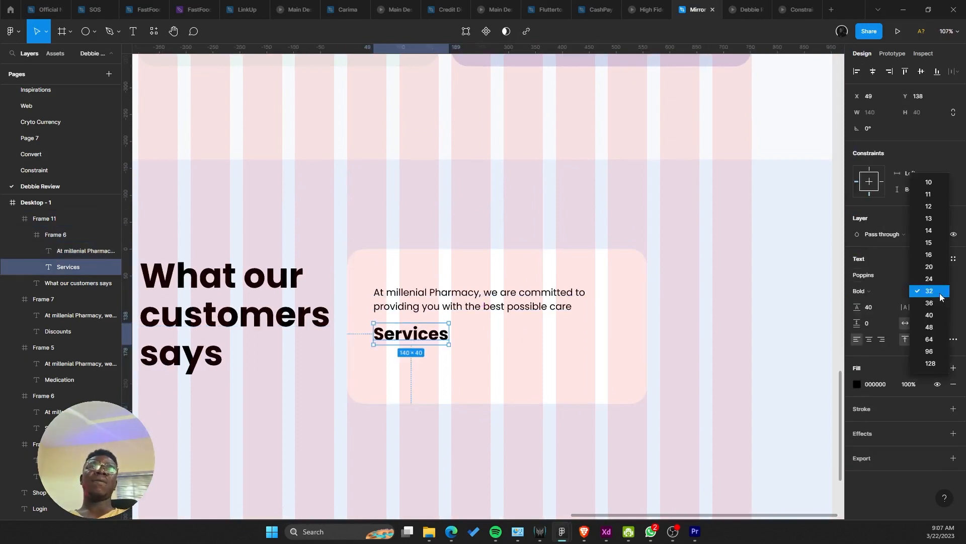
click(936, 243)
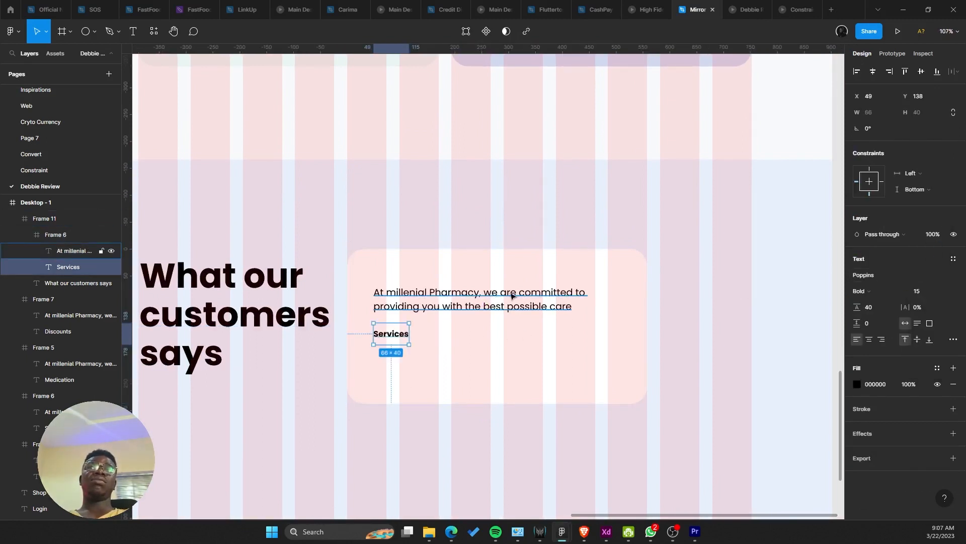
scroll(541, 329, up, 4)
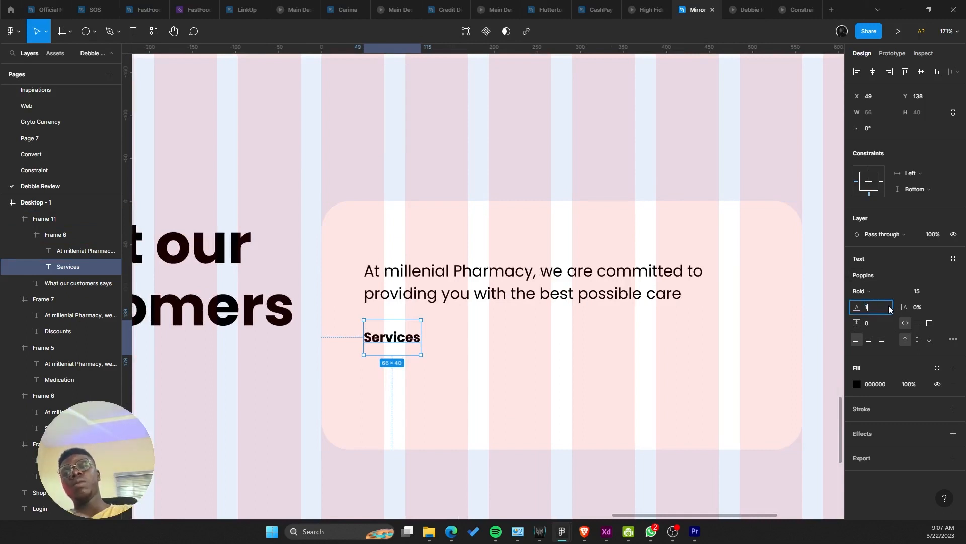
text(8)
key(Return)
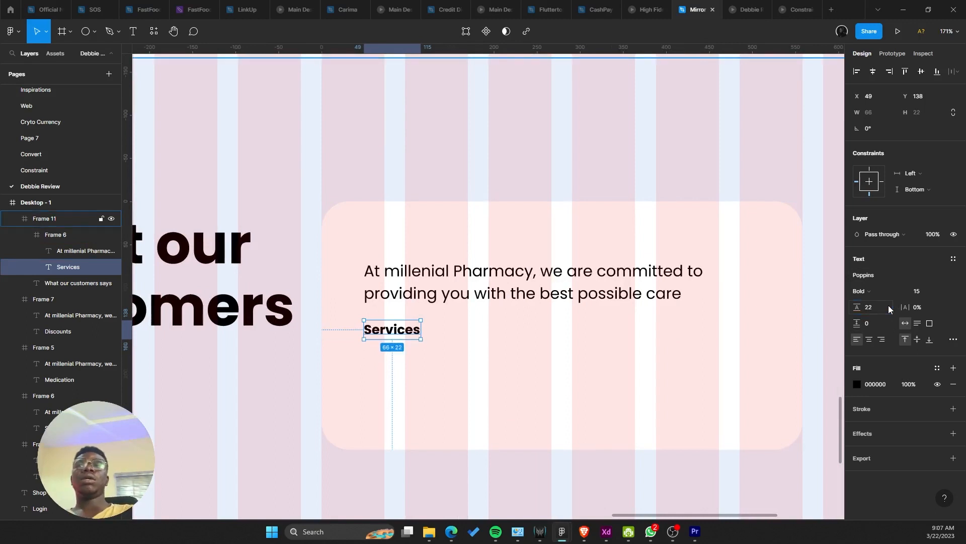
text(4)
key(Return)
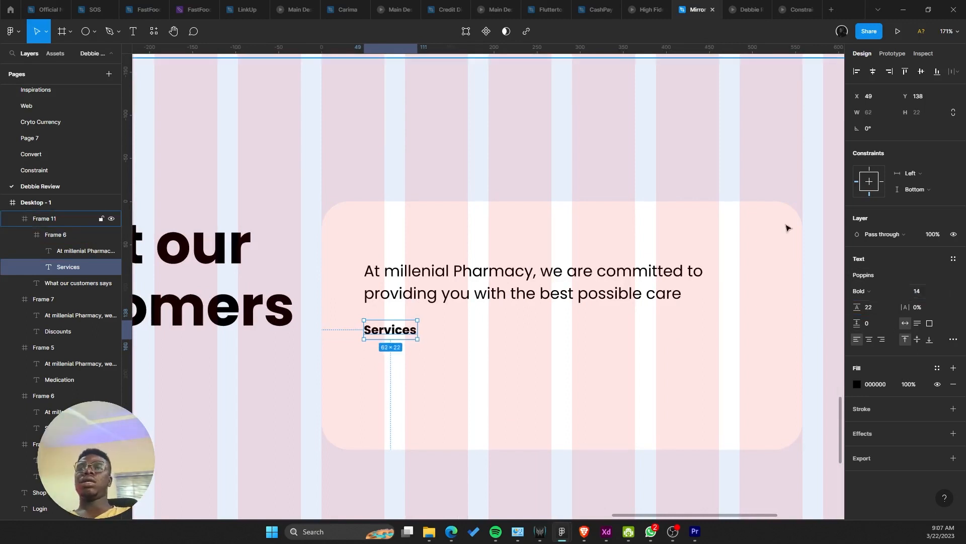
ctrl+scroll(787, 225, up, 5)
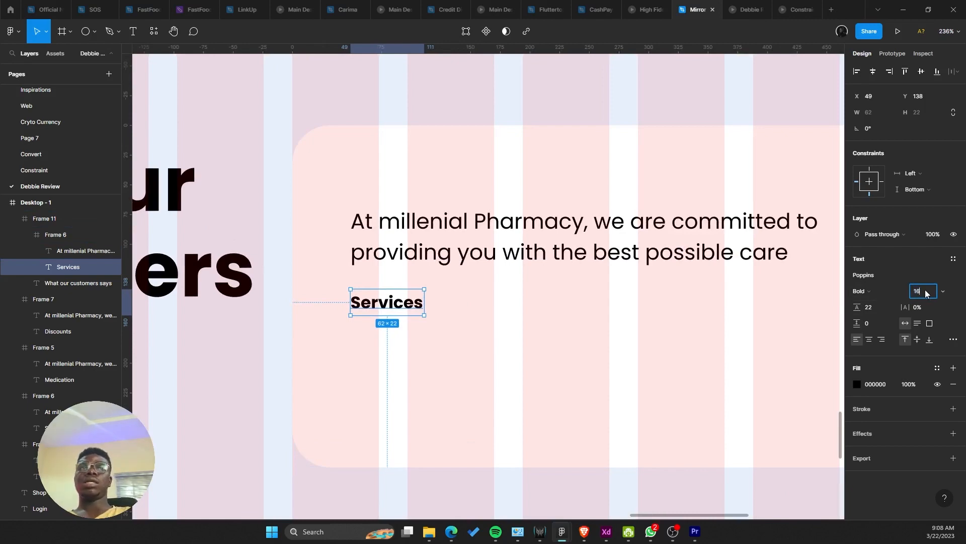
key(Tab)
key(Tab)
Step: Give Services a 24 line height and place a copy 24 px below it
click(876, 310)
text(24)
key(Return)
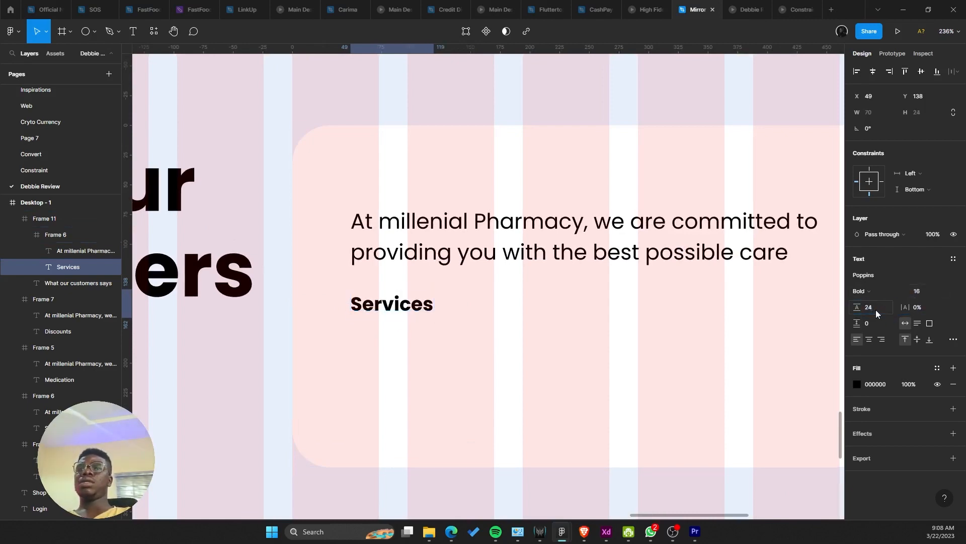
ctrl+scroll(369, 318, up, 5)
ctrl+scroll(373, 295, down, 5)
alt+drag(401, 294, 404, 324)
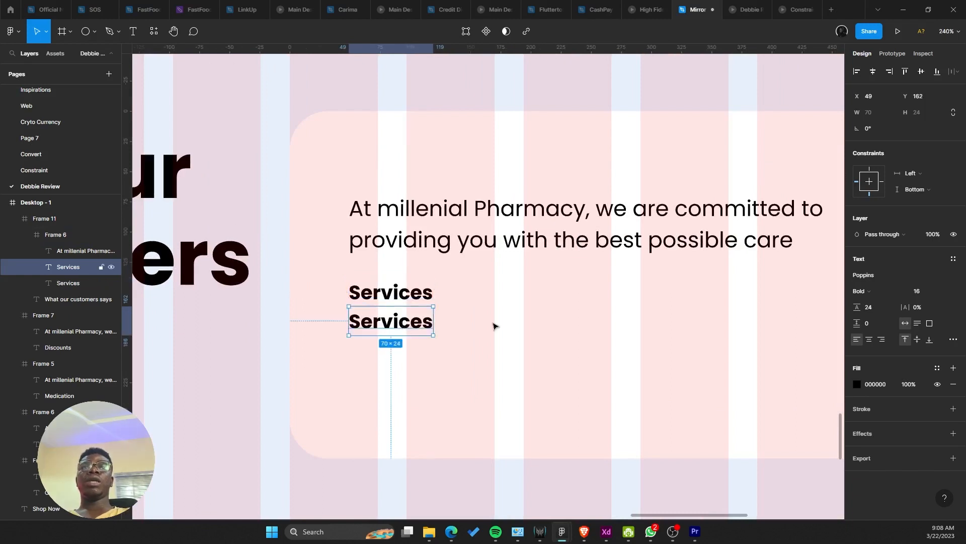
Step: Make the copied line Poppins Medium at size 13
click(944, 292)
click(926, 254)
click(891, 292)
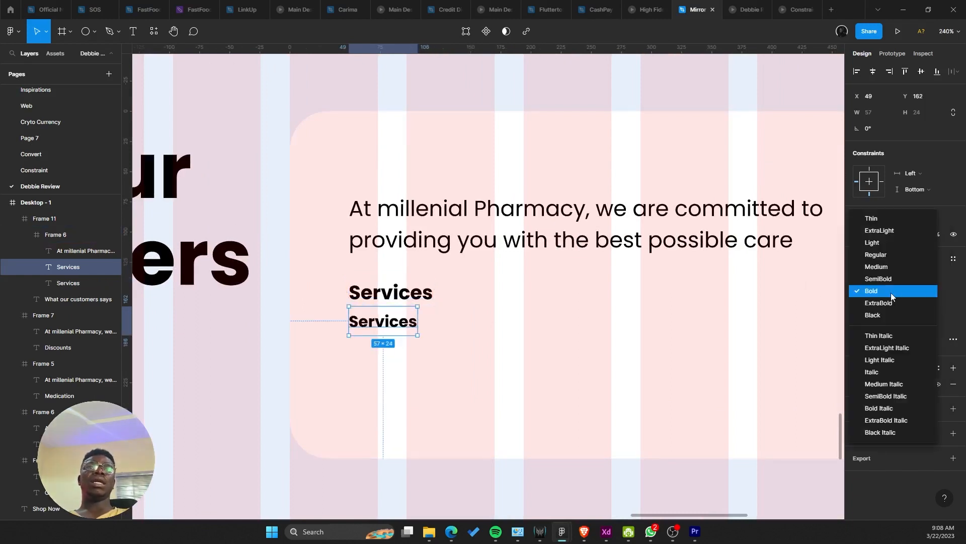
click(876, 267)
ctrl+scroll(383, 293, up, 3)
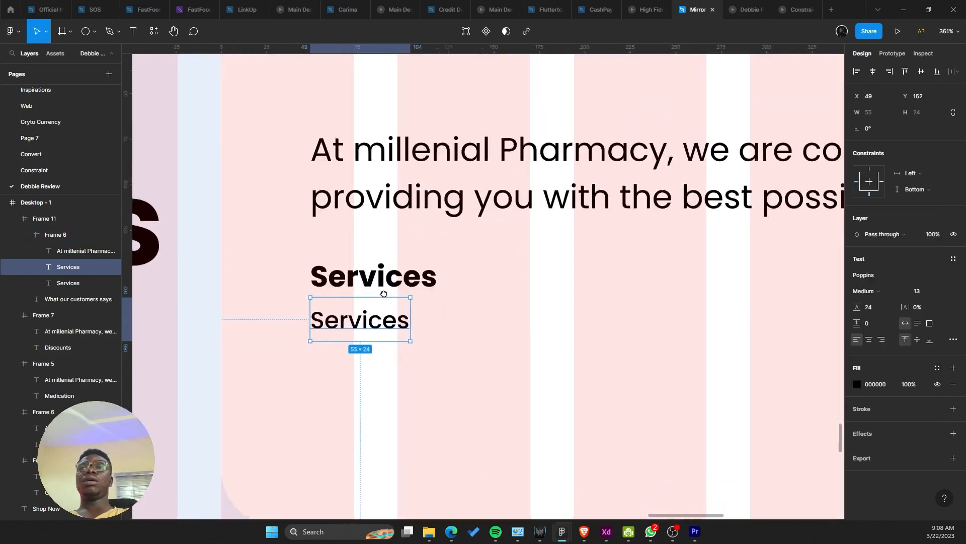
Step: Retype the copied line to read 'UX Designer'
double_click(386, 293)
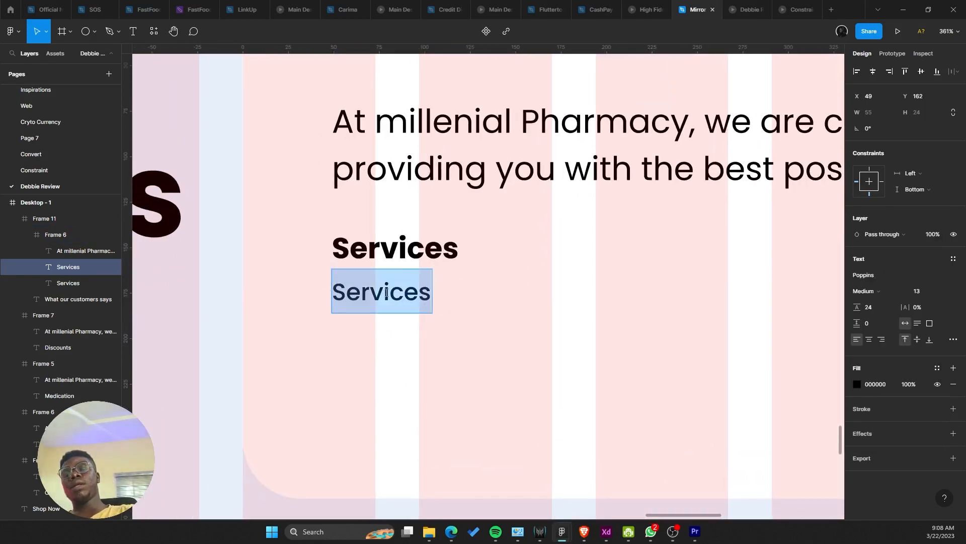
text(L)
key(ctrl+z)
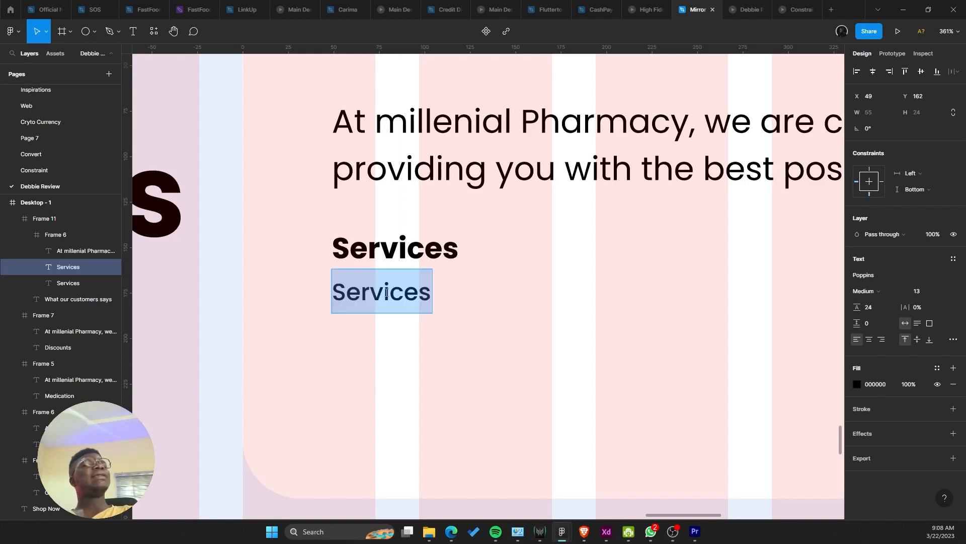
text(UX)
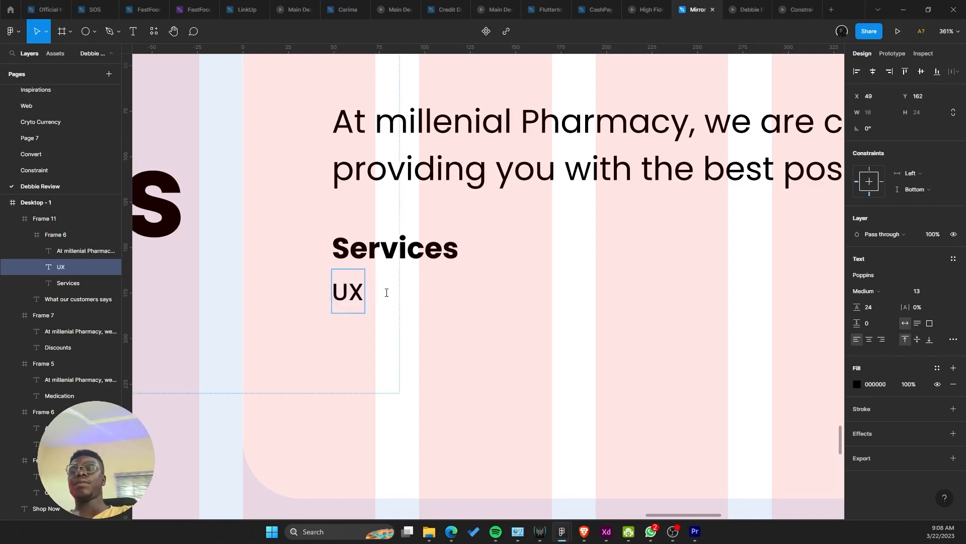
text( Designer)
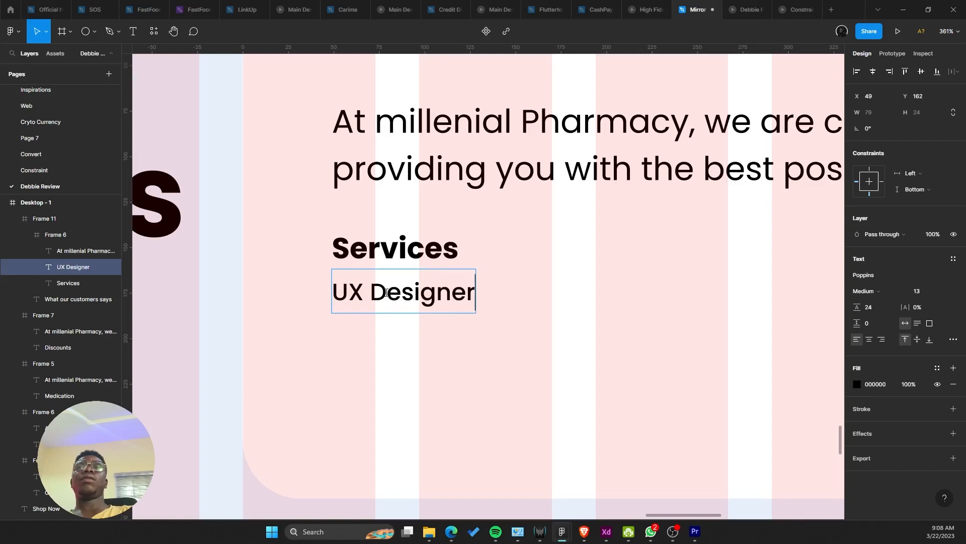
key(Escape)
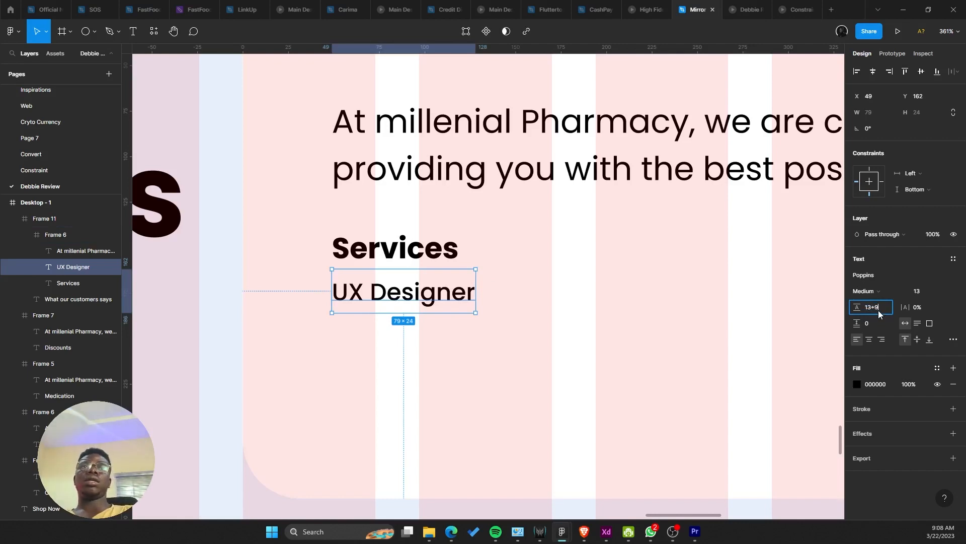
Step: Set the UX Designer line height to 21 (13+8)
click(878, 310)
text(13+8)
key(Return)
click(454, 254)
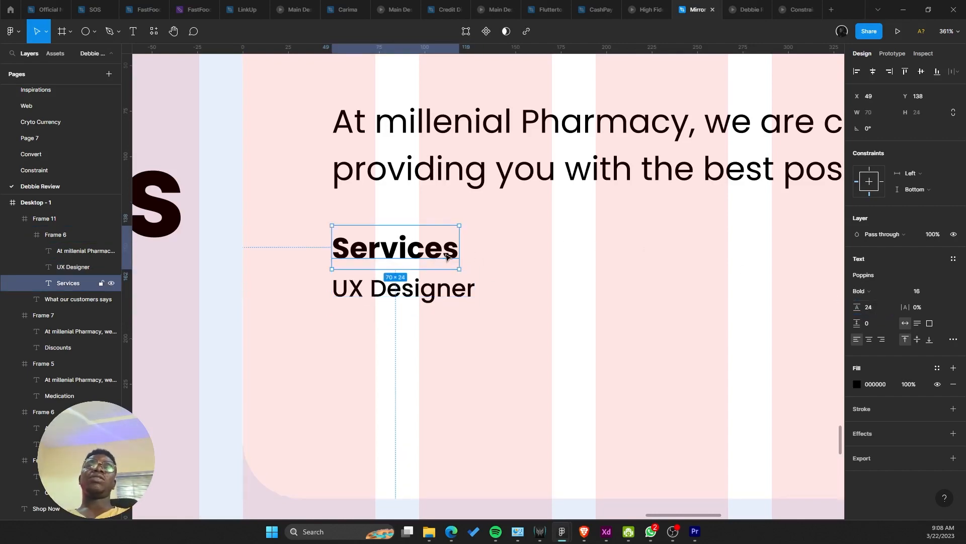
scroll(608, 293, down, 5)
scroll(511, 287, up, 6)
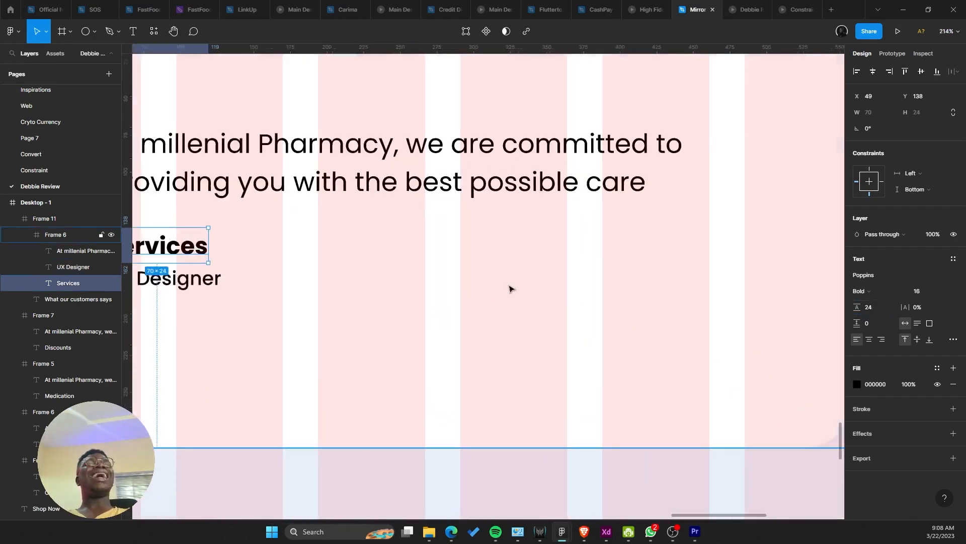
click(459, 313)
shift+click(432, 275)
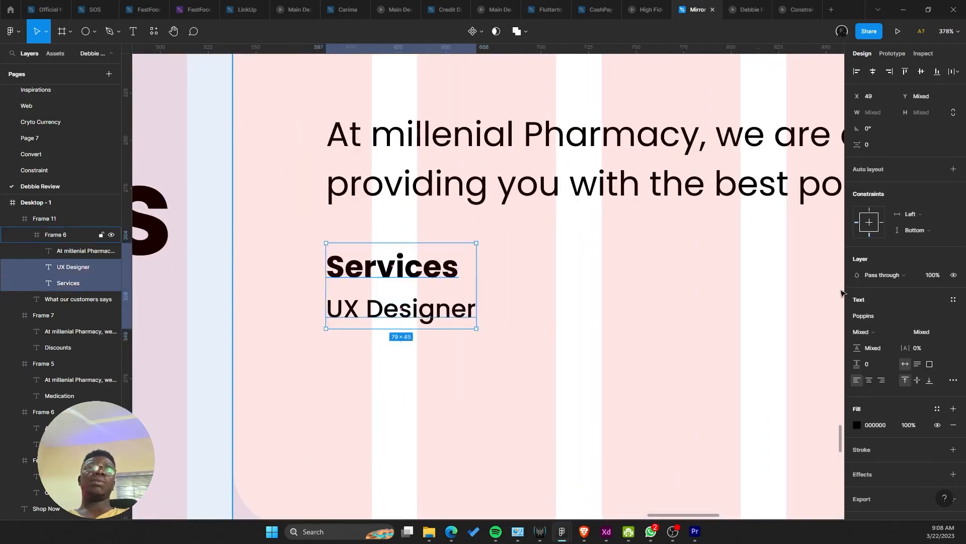
click(698, 336)
click(417, 311)
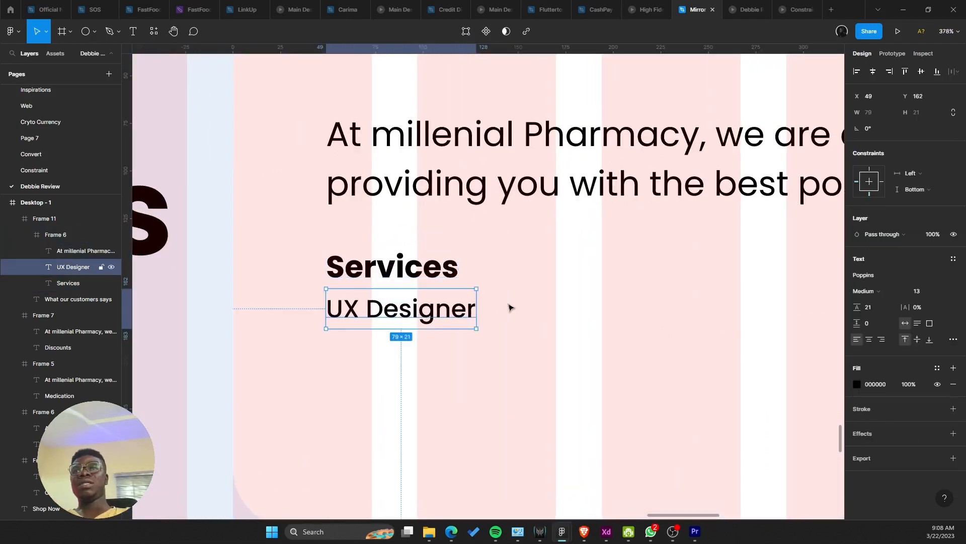
click(944, 291)
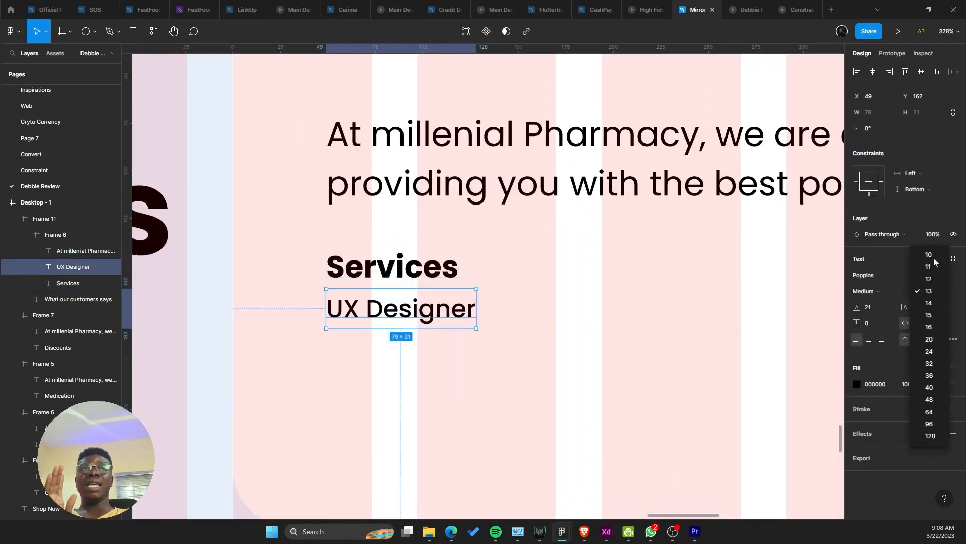
click(551, 354)
Step: Move the Services and UX Designer lines right together to X 108
click(425, 283)
click(427, 303)
scroll(434, 309, down, 3)
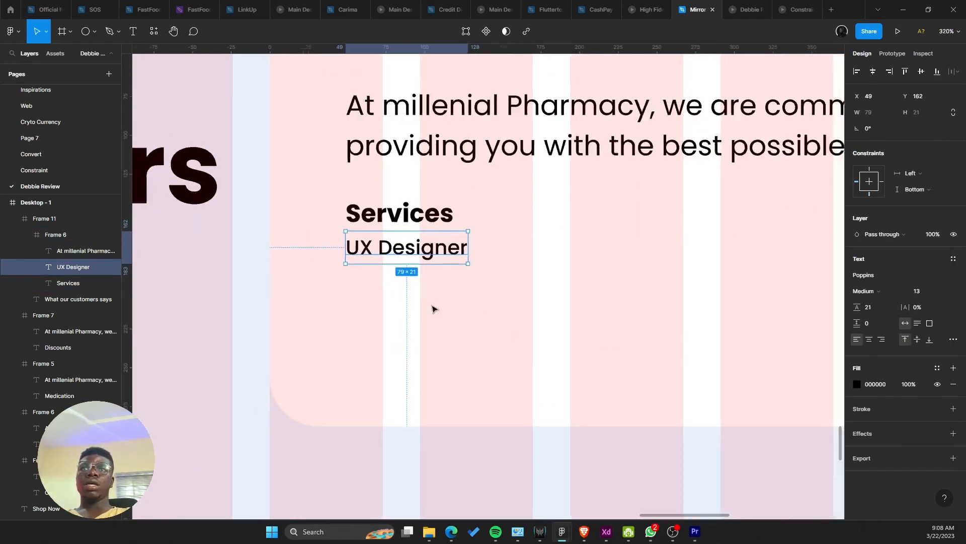
scroll(443, 309, down, 5)
click(460, 312)
scroll(461, 314, down, 3)
scroll(442, 302, up, 5)
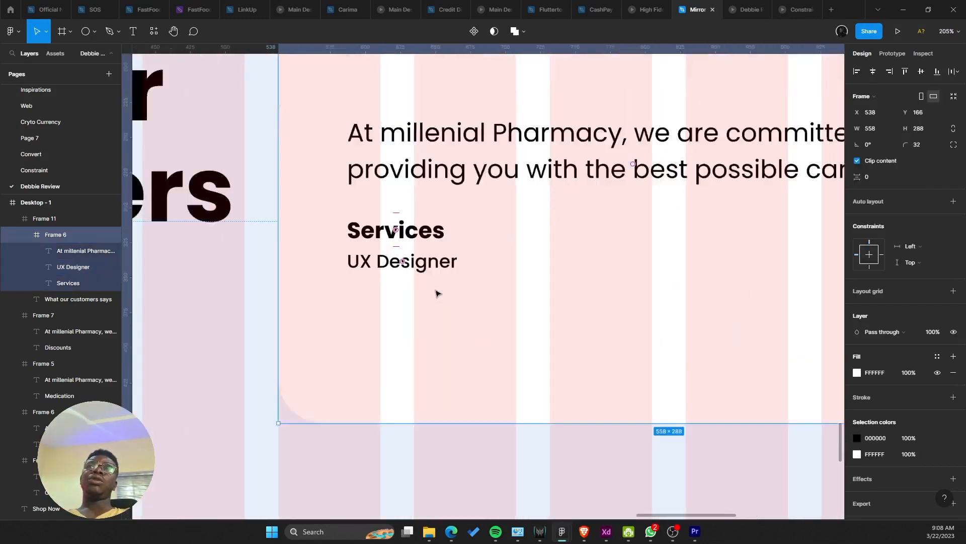
scroll(436, 293, up, 3)
click(428, 264)
shift+click(427, 222)
drag(427, 221, 522, 222)
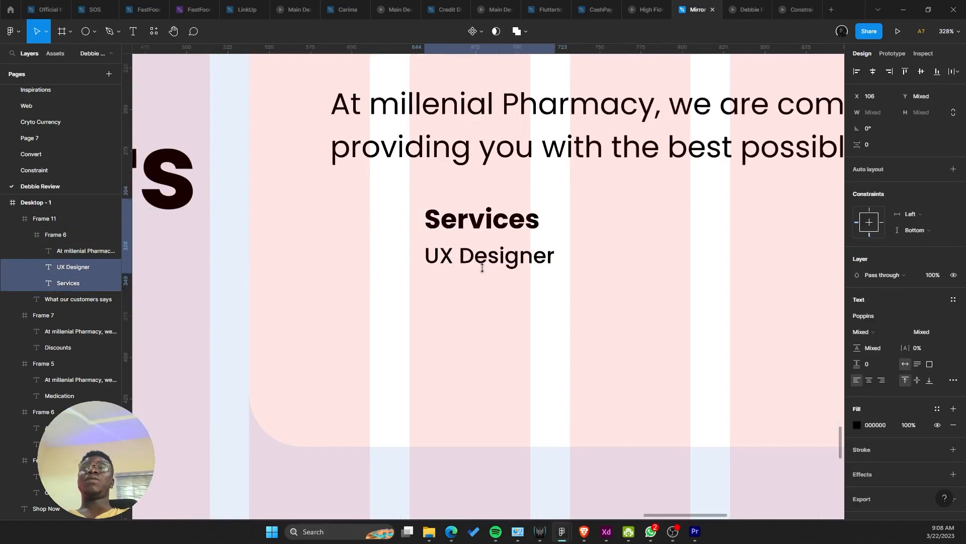
click(94, 31)
Step: Draw a small grey circle beside the Services and UX Designer name lines, then level them
click(63, 92)
scroll(403, 255, up, 3)
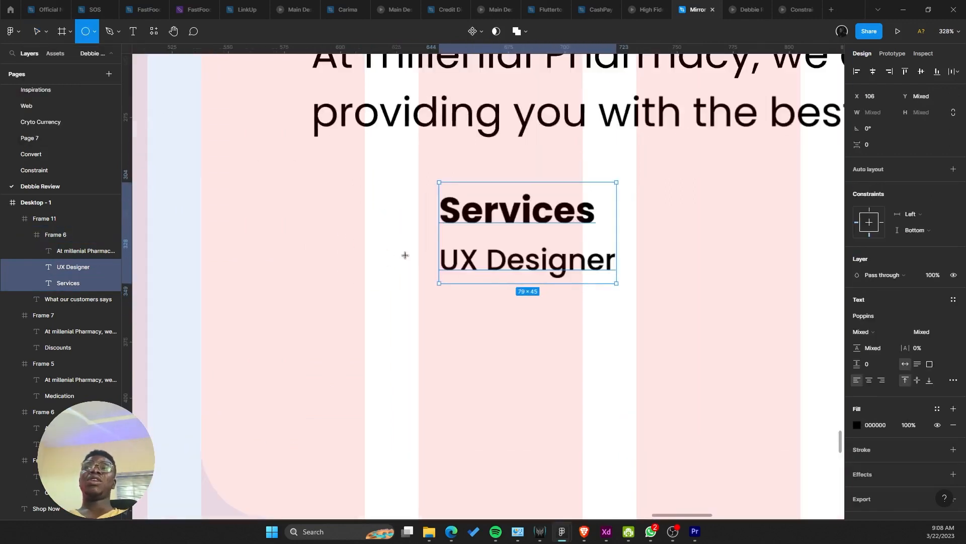
drag(348, 196, 476, 323)
drag(410, 277, 373, 259)
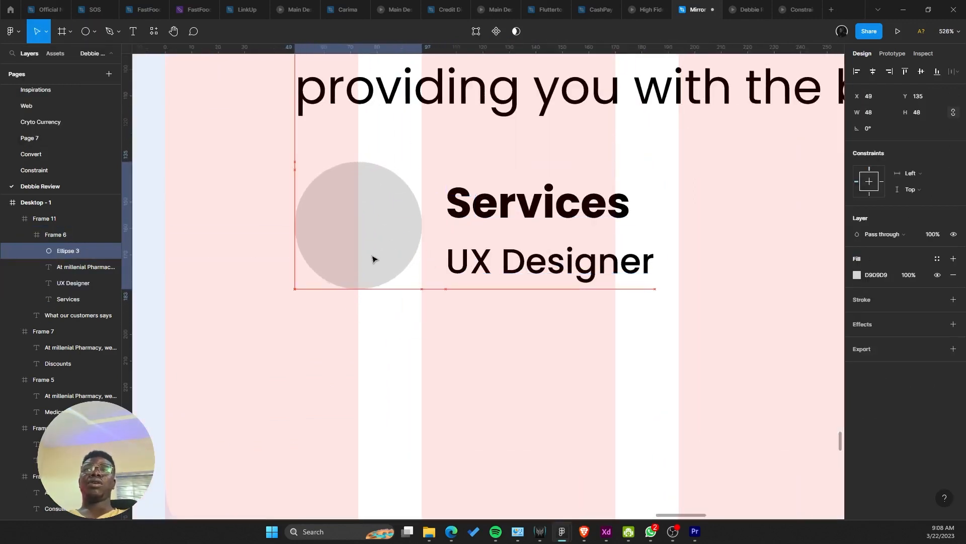
click(501, 244)
shift+click(498, 222)
drag(507, 261, 508, 257)
shift+click(356, 259)
Step: Wrap the name lines in auto layout, then the circle plus names; move the block down
scroll(355, 258, down, 8)
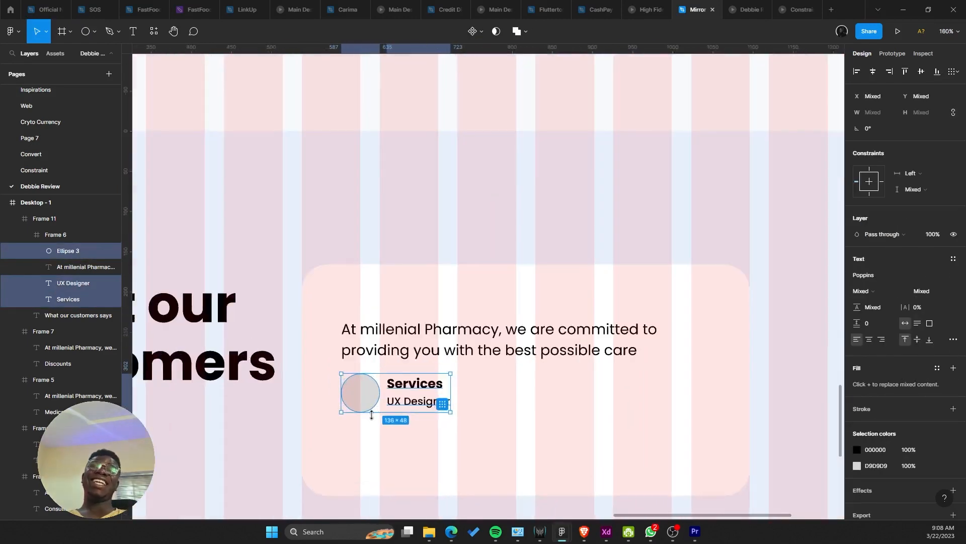
scroll(372, 413, up, 3)
click(423, 374)
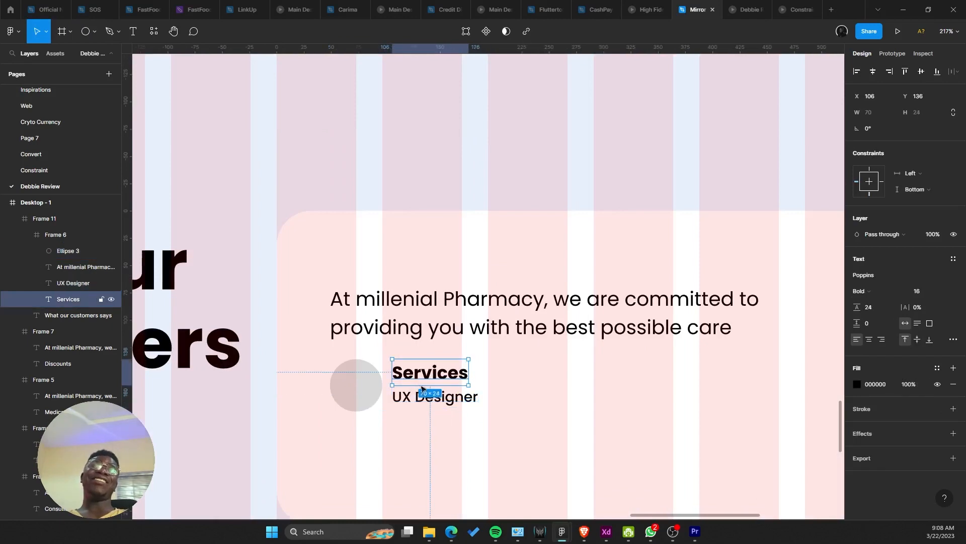
shift+click(423, 398)
key(shift+a)
shift+click(361, 386)
key(shift+a)
scroll(361, 382, down, 4)
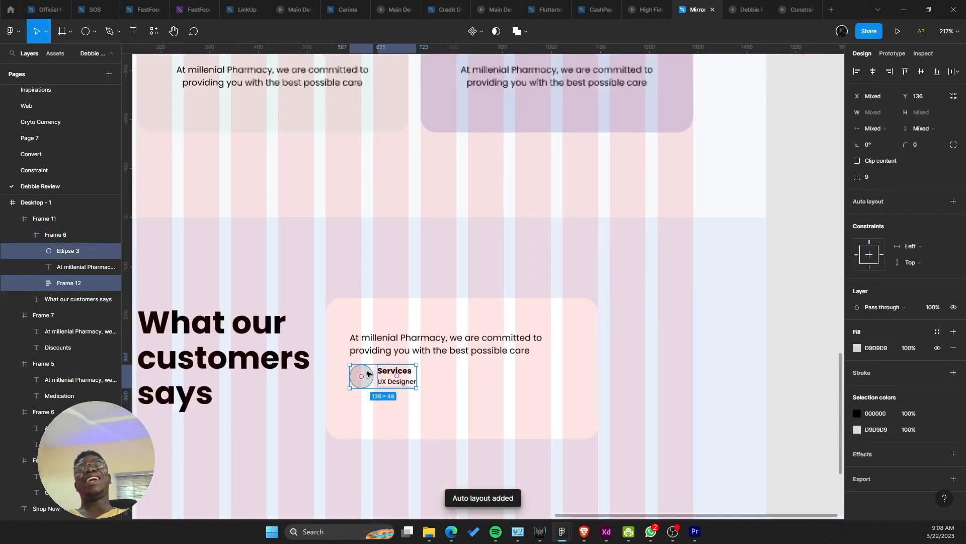
shift+click(398, 355)
drag(399, 355, 400, 369)
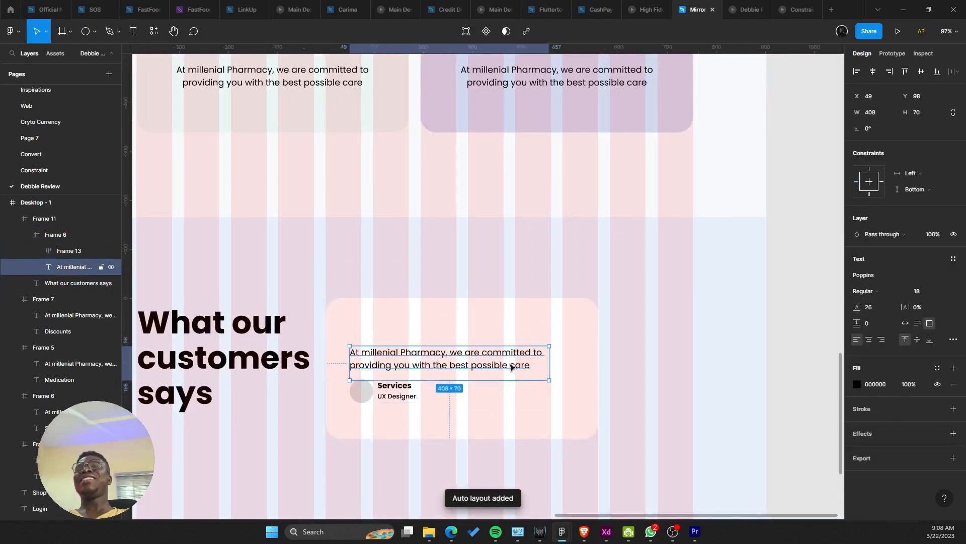
Step: Narrow the testimonial card to 433 wide and the quote paragraph to 336
click(596, 363)
drag(599, 361, 537, 363)
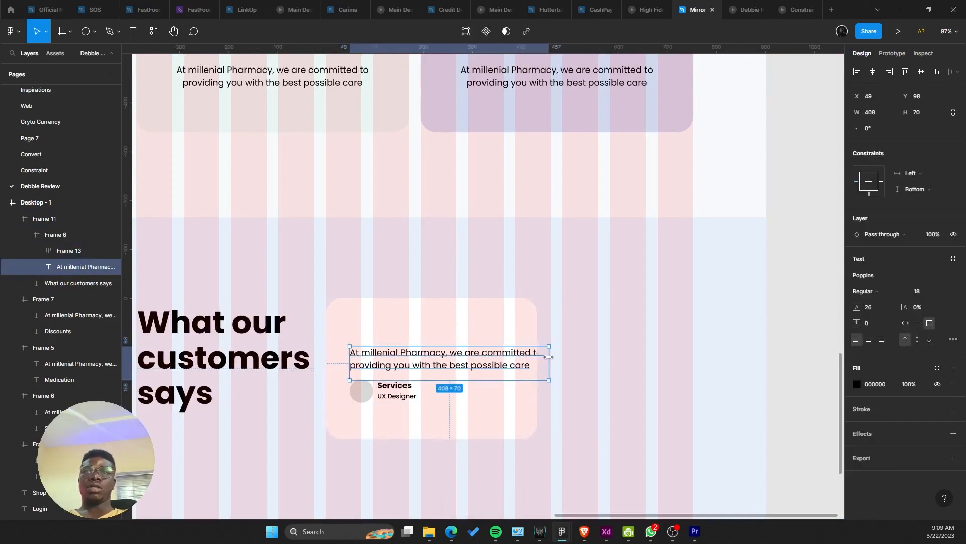
drag(549, 356, 514, 358)
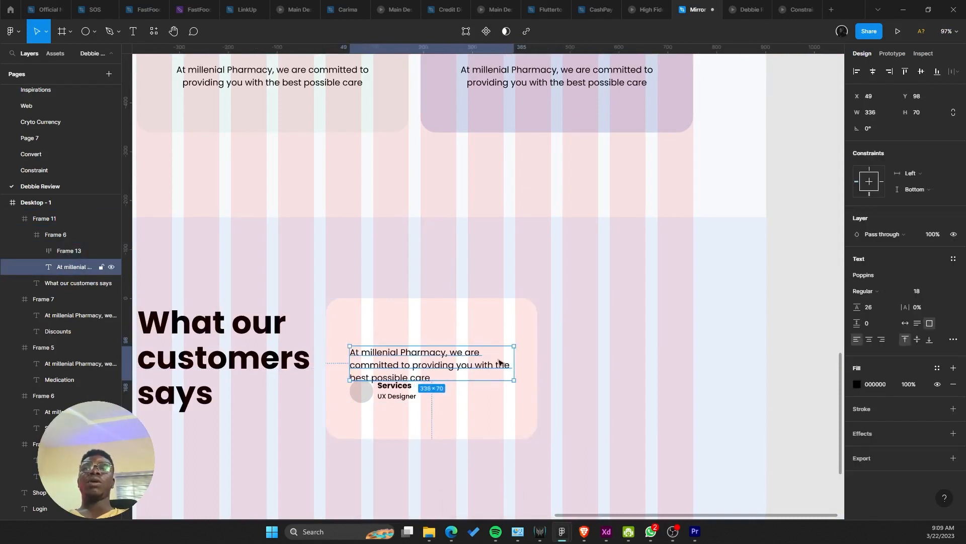
click(454, 385)
scroll(437, 386, down, 2)
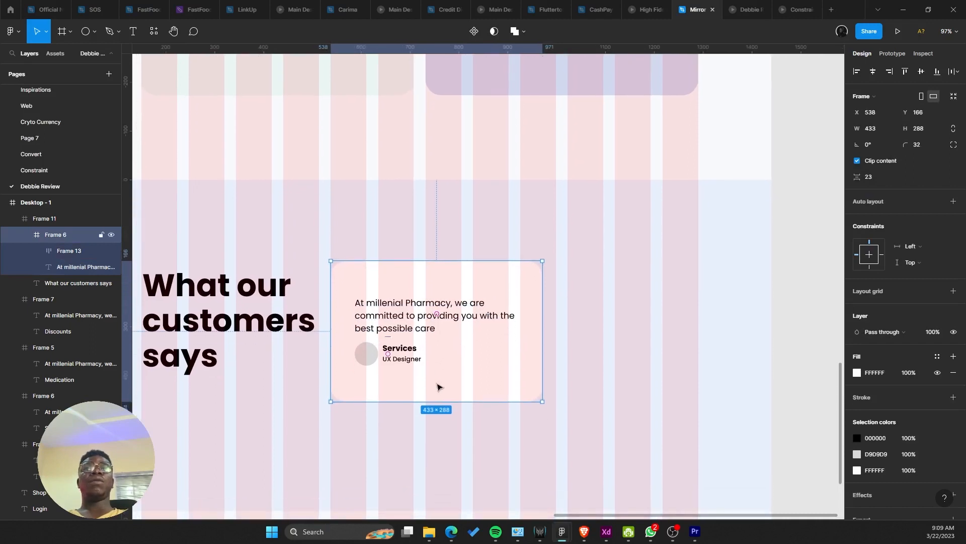
key(Return)
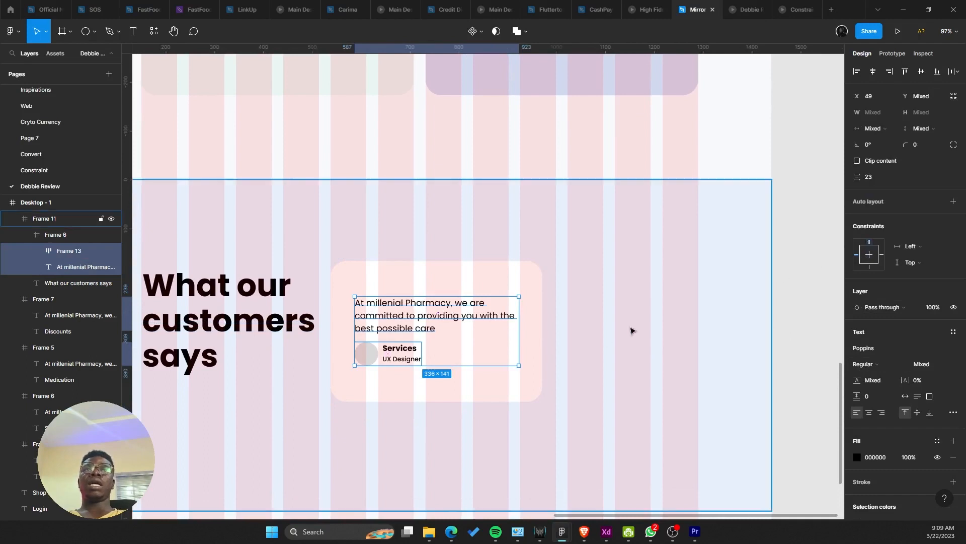
click(533, 371)
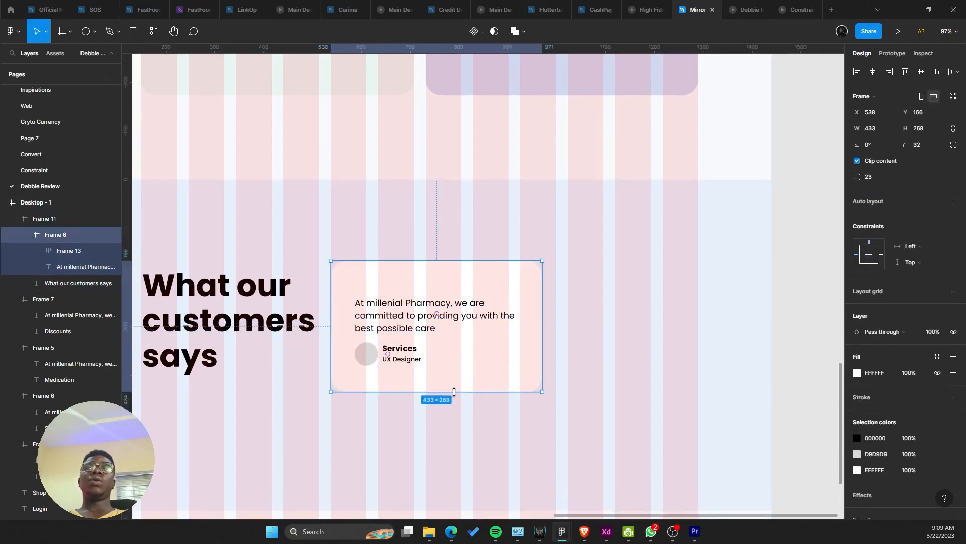
Step: Alt-drag a copy of the Services text to the card's right with Auto line height and size 64
double_click(400, 352)
double_click(400, 352)
double_click(401, 353)
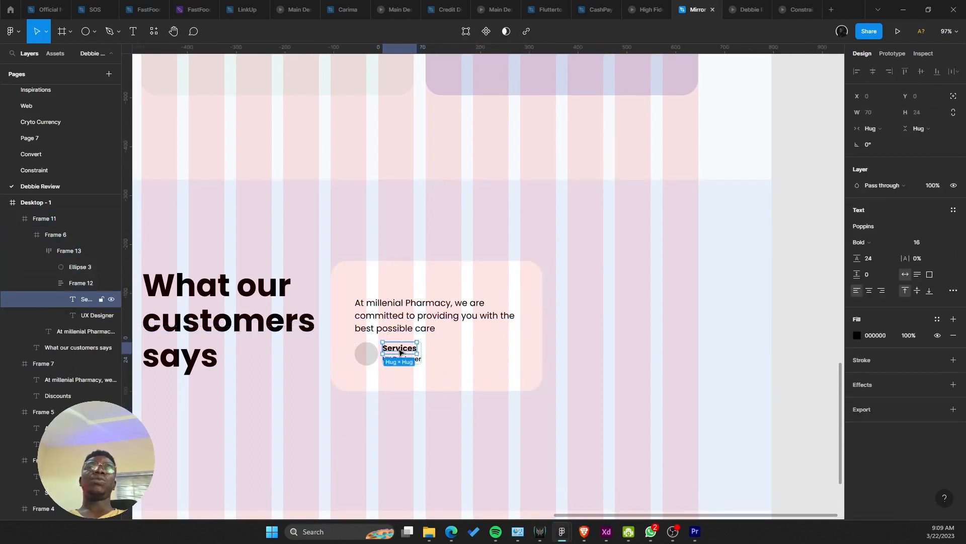
drag(400, 352, 498, 360)
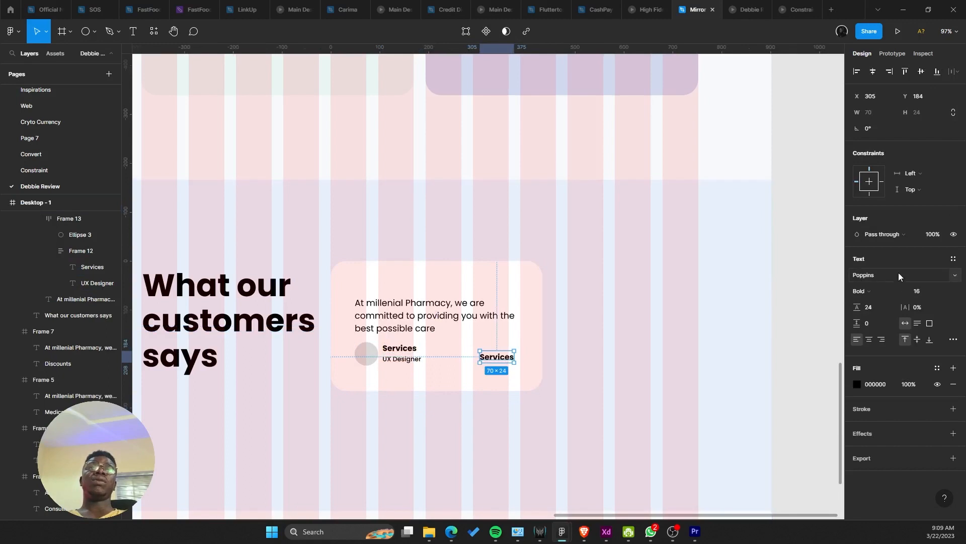
click(887, 307)
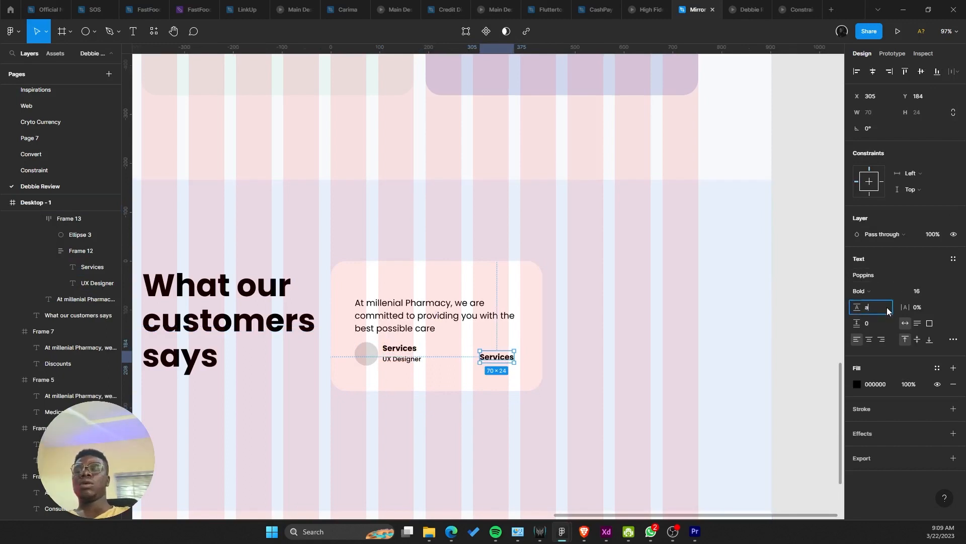
text(auto)
key(Return)
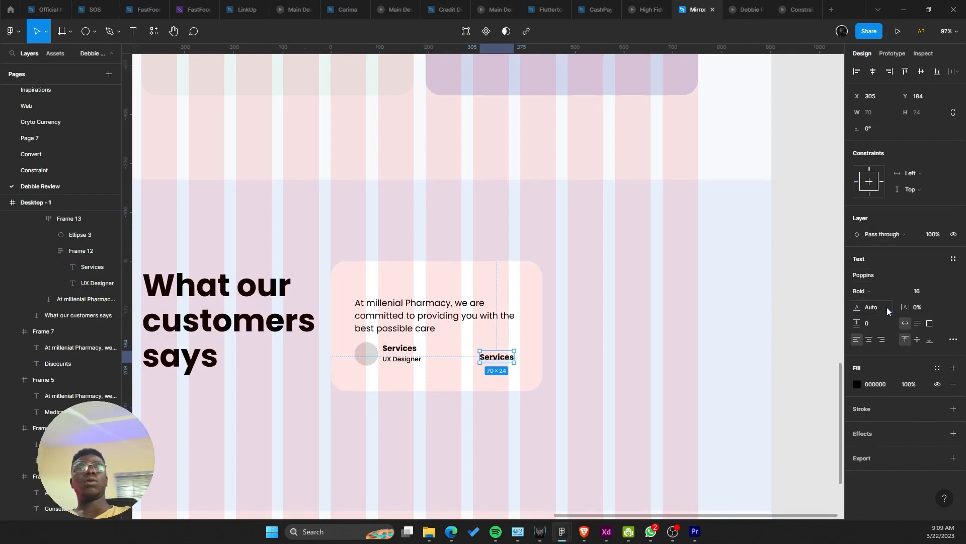
click(943, 291)
click(937, 471)
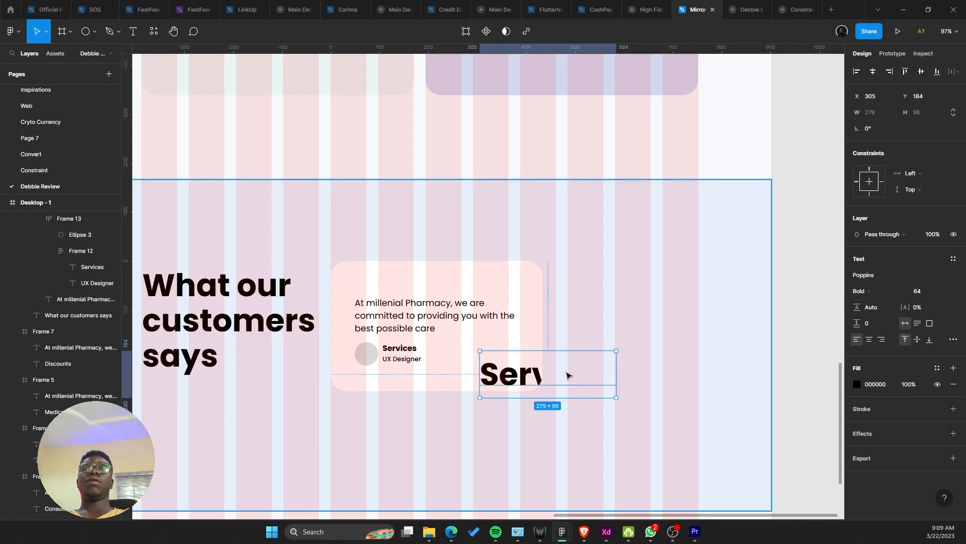
Step: Retype the copy as a quotation mark and line it up with the name at the card's right
drag(520, 373, 481, 357)
double_click(480, 357)
text(")
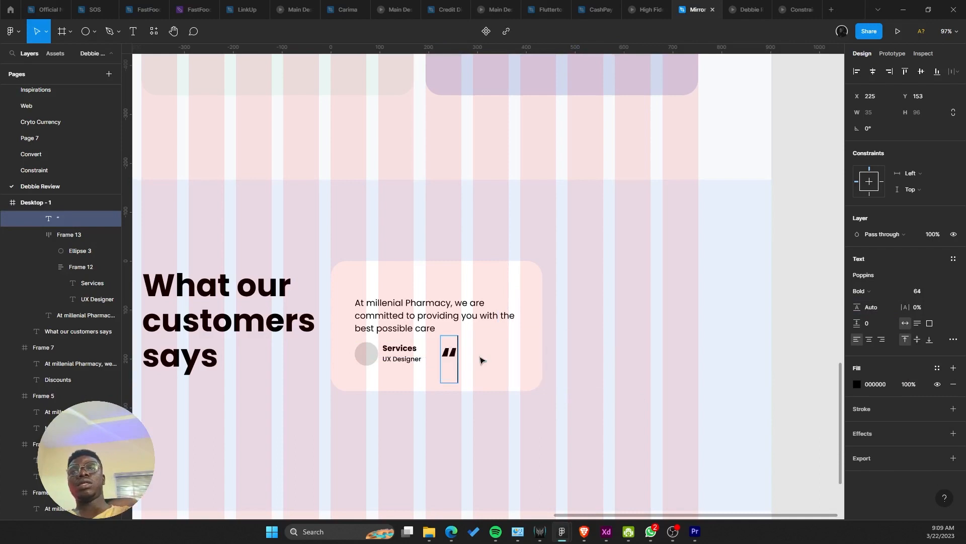
key(Escape)
drag(458, 360, 513, 361)
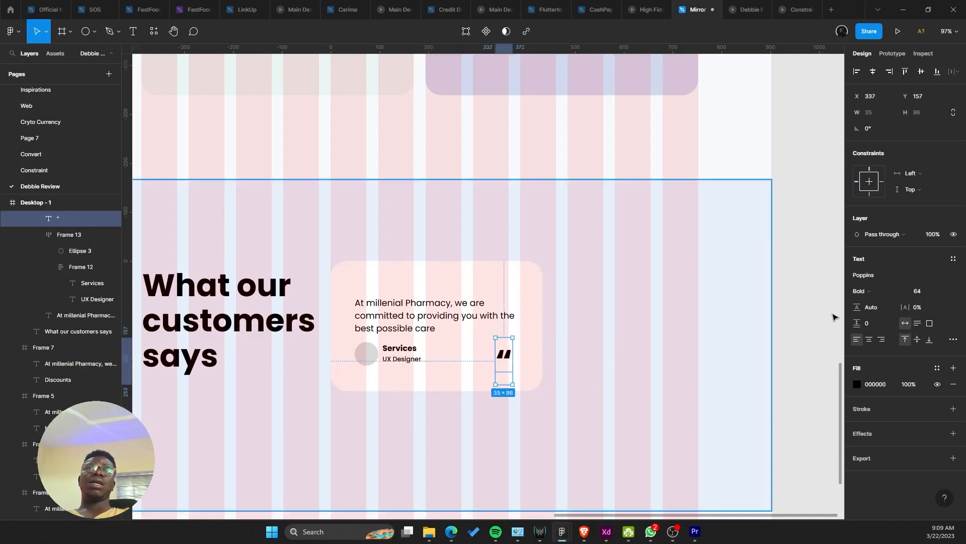
scroll(543, 358, down, 1)
scroll(543, 357, left, 2)
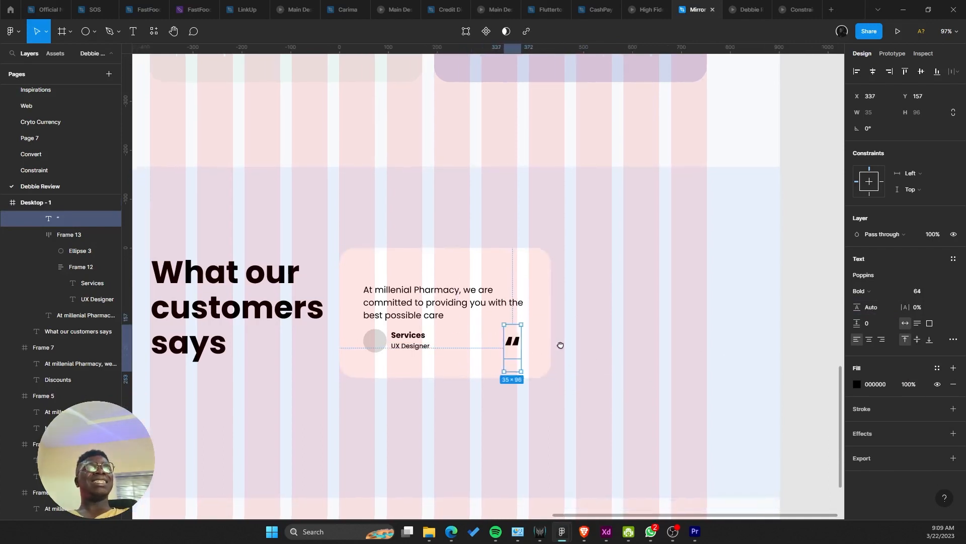
drag(538, 343, 544, 345)
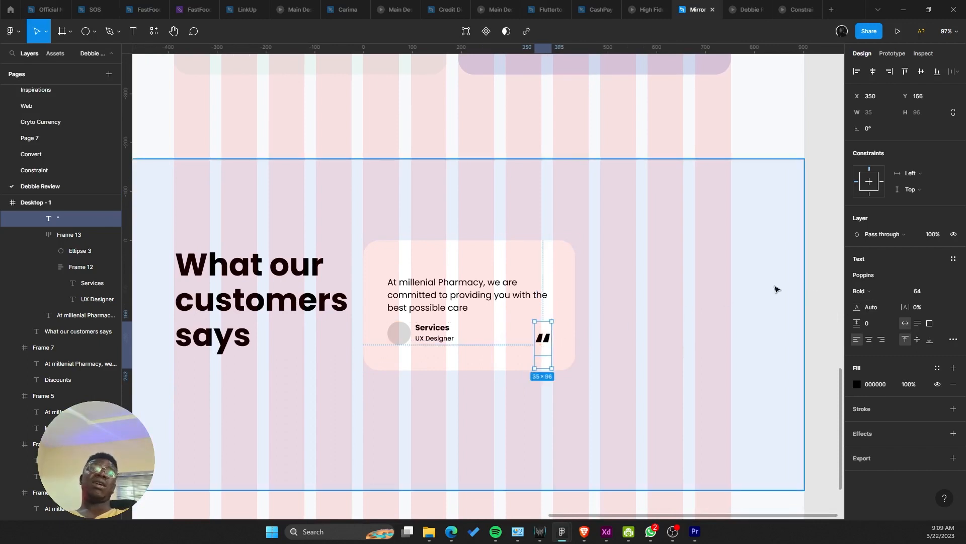
Step: Try the Nexa, Raleway and Product Sans fonts on the quote mark
click(877, 281)
text(nexa)
key(Return)
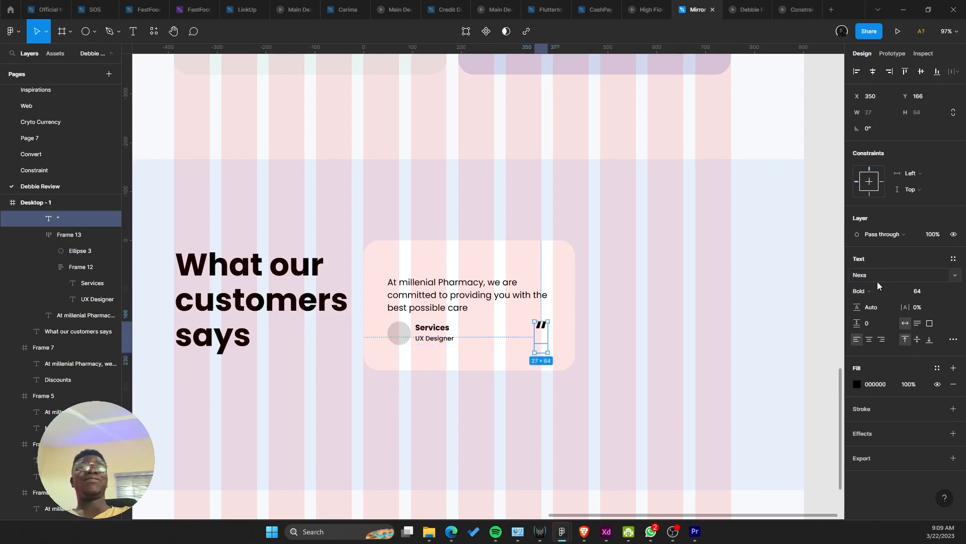
click(889, 278)
text(Raleway)
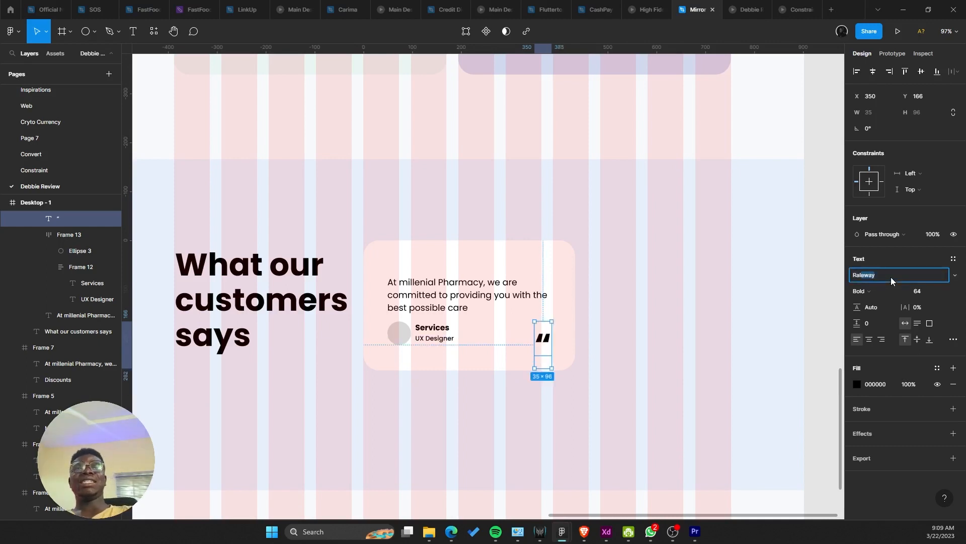
key(Return)
scroll(542, 298, up, 2)
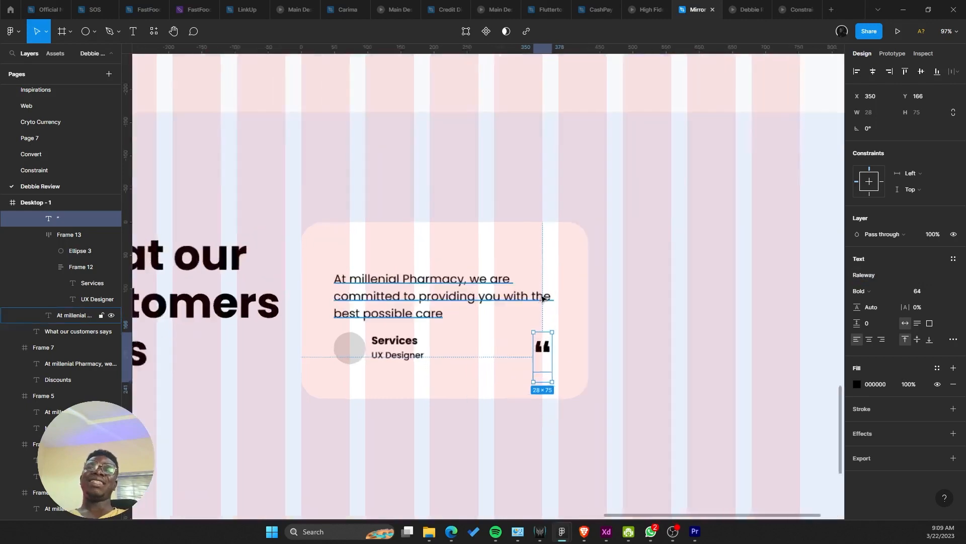
scroll(543, 298, up, 3)
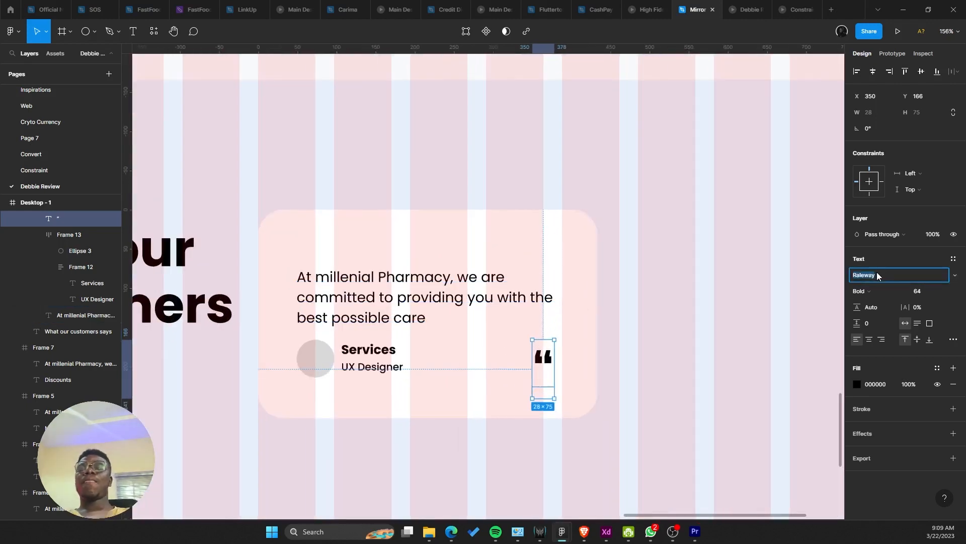
click(877, 275)
text(Product Sans)
key(Return)
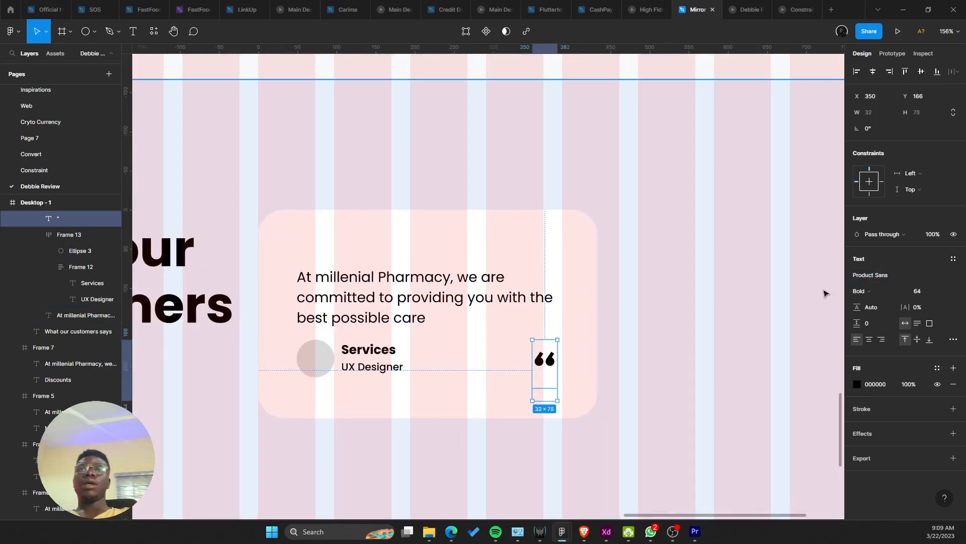
Step: Flip the quote mark horizontally and try size 128, then undo both changes
right_click(534, 354)
key(shift+h)
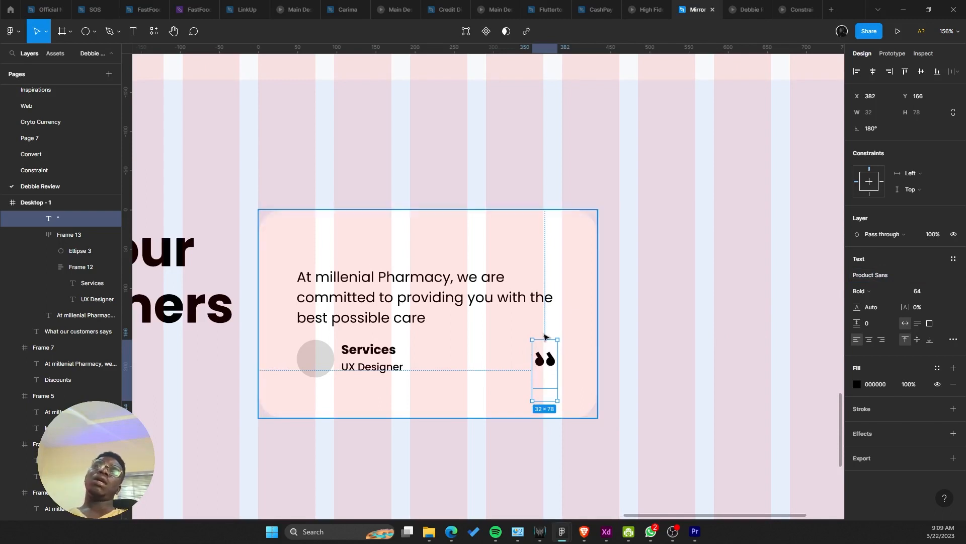
scroll(544, 336, down, 1)
click(926, 291)
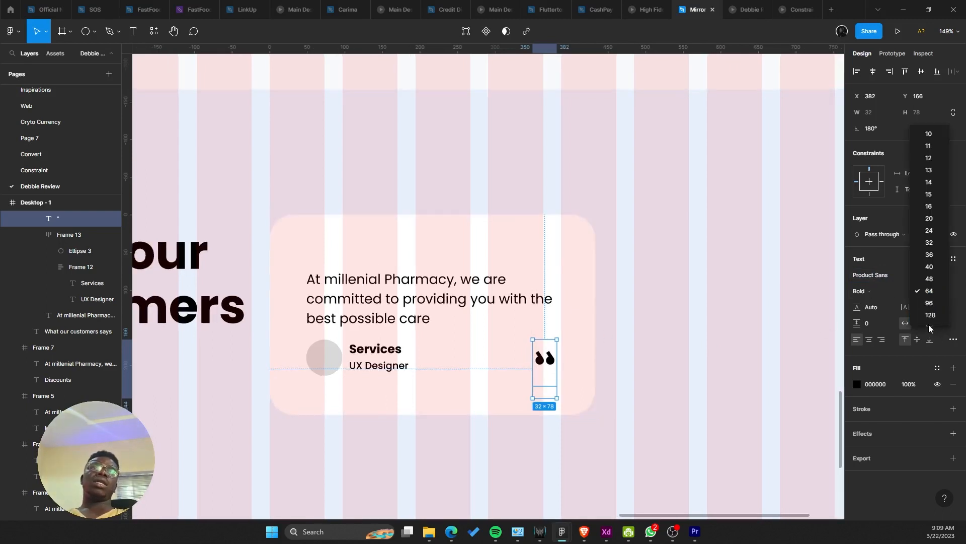
click(930, 315)
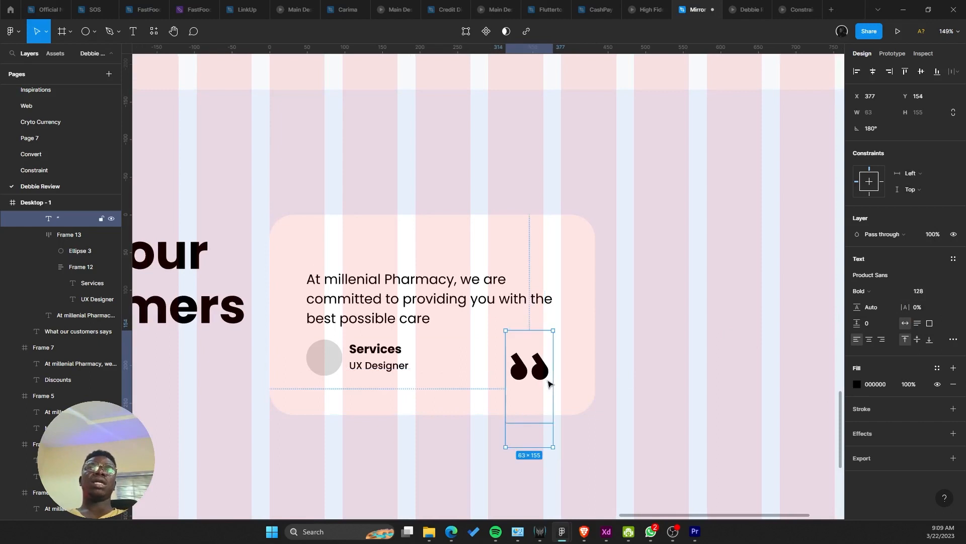
key(ctrl+z)
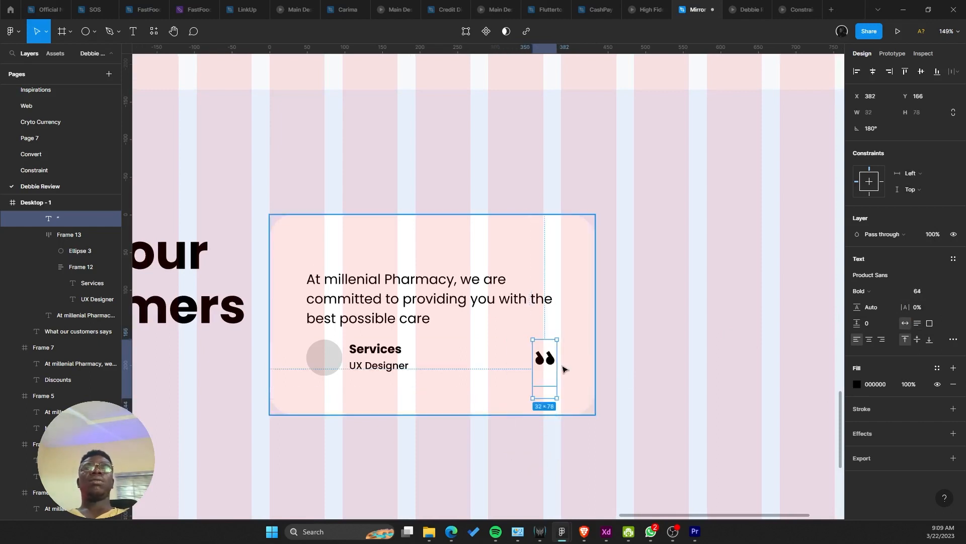
key(ctrl+z)
key(ctrl+z)
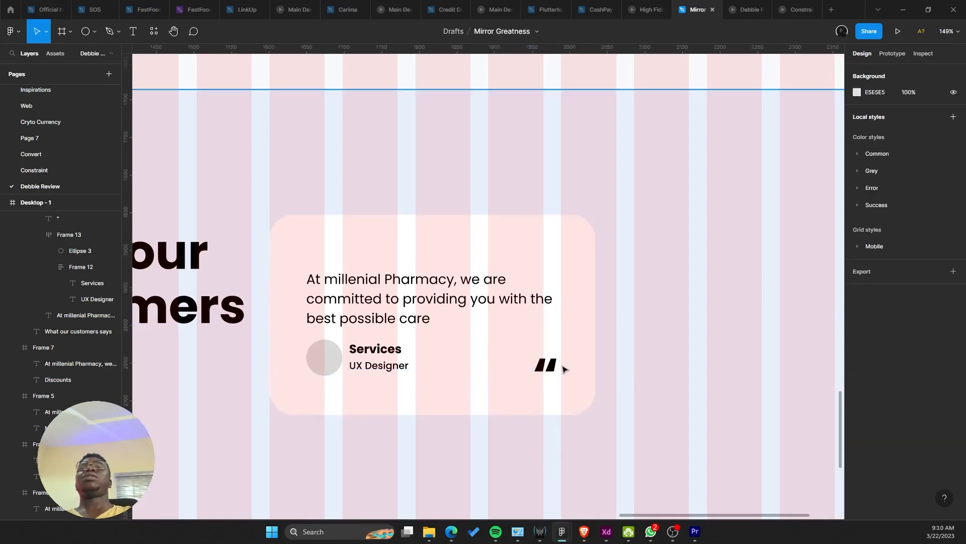
Step: Set the quote mark's font size to 96 and lift it slightly
click(553, 369)
click(545, 375)
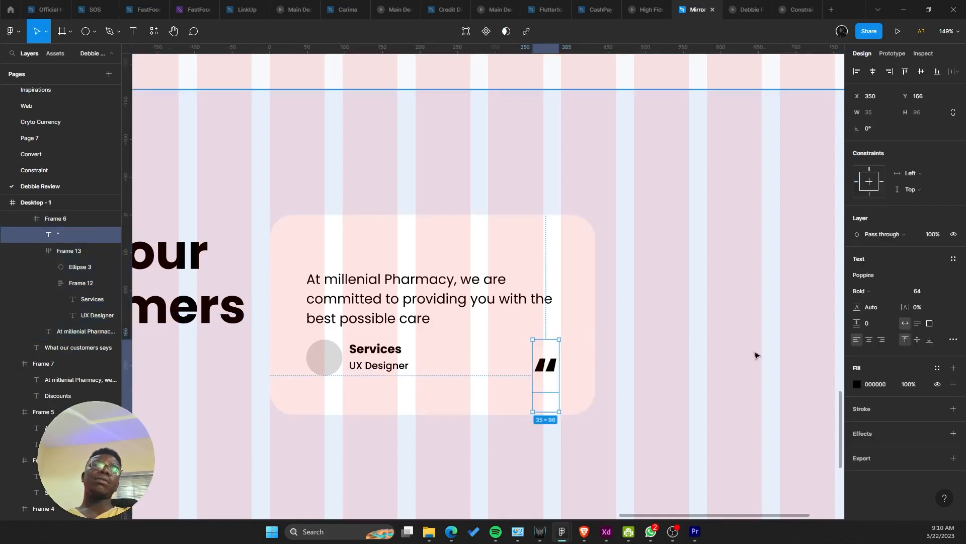
click(953, 298)
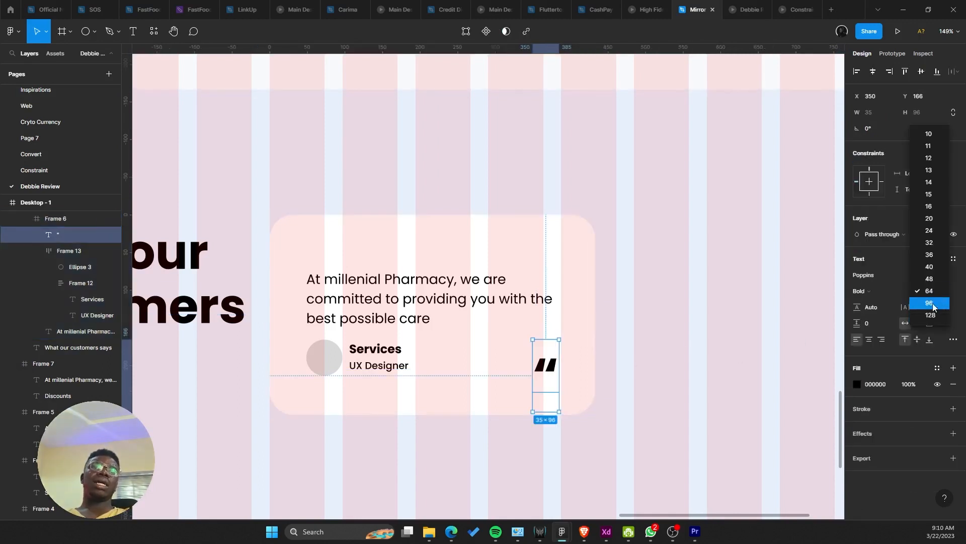
click(943, 304)
drag(557, 370, 555, 357)
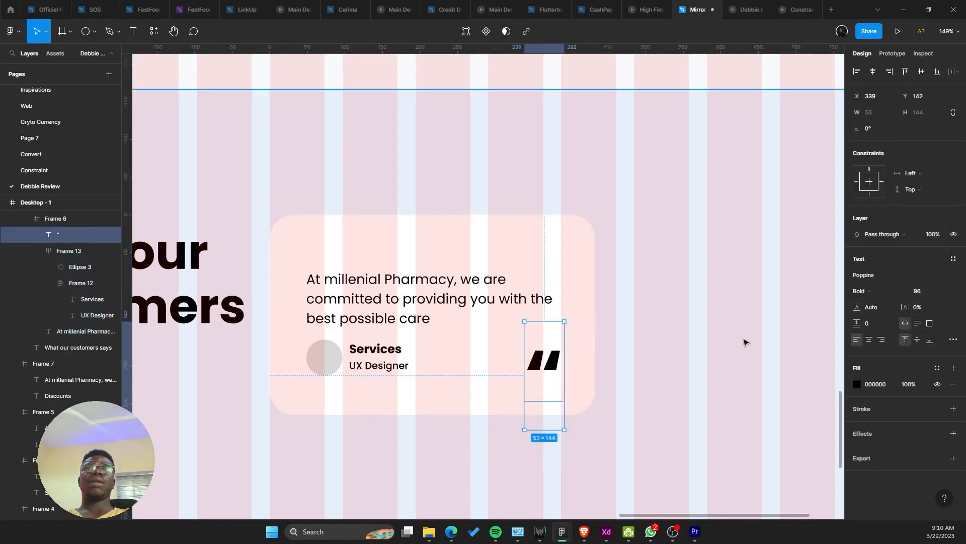
Step: Turn the quote mark grey, nudge it down, and eyedropper the pale blue section background
click(857, 385)
drag(752, 332, 671, 309)
drag(552, 370, 552, 372)
ctrl+scroll(548, 371, down, 5)
ctrl+scroll(550, 378, up, 5)
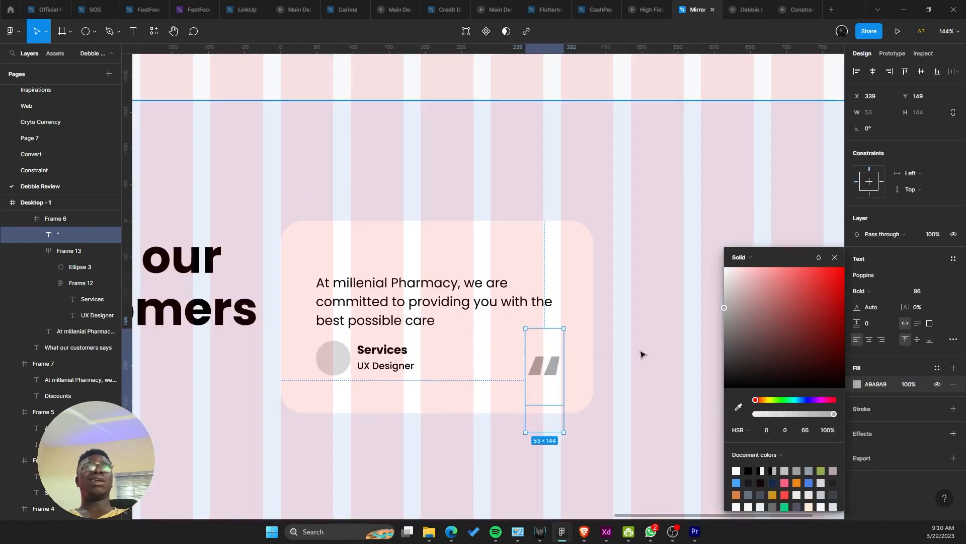
ctrl+scroll(557, 375, down, 5)
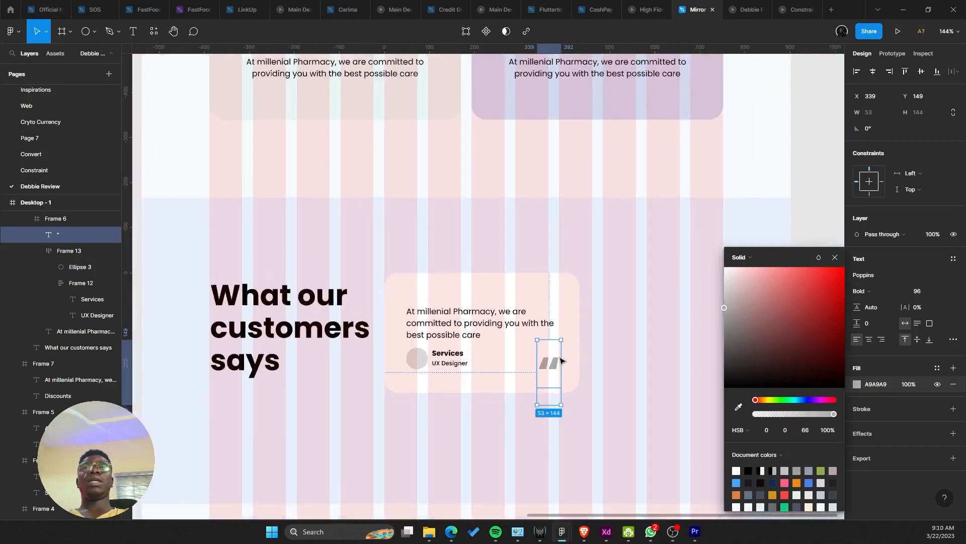
ctrl+scroll(556, 367, up, 5)
key(i)
click(618, 275)
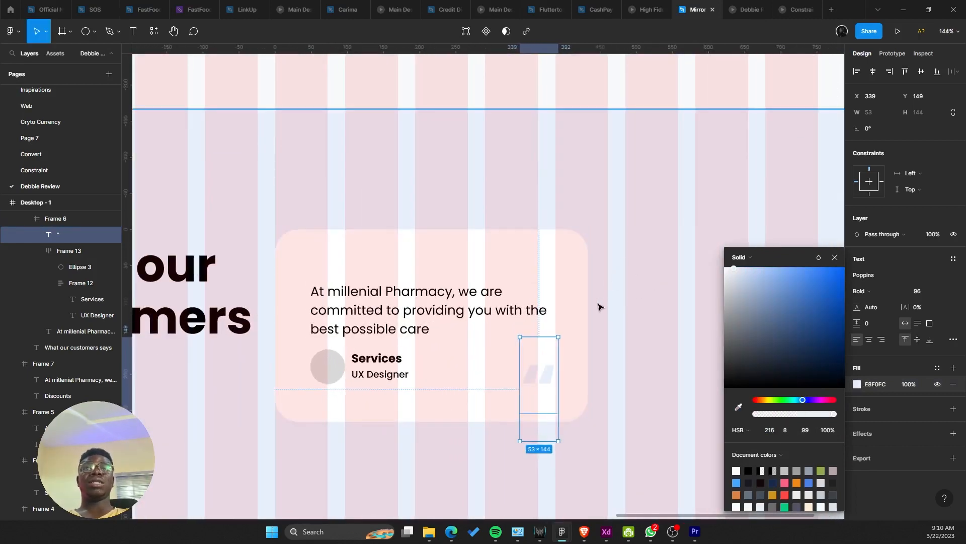
click(598, 308)
Step: Adjust the quote mark's fill to light blue AEC9F1
click(533, 371)
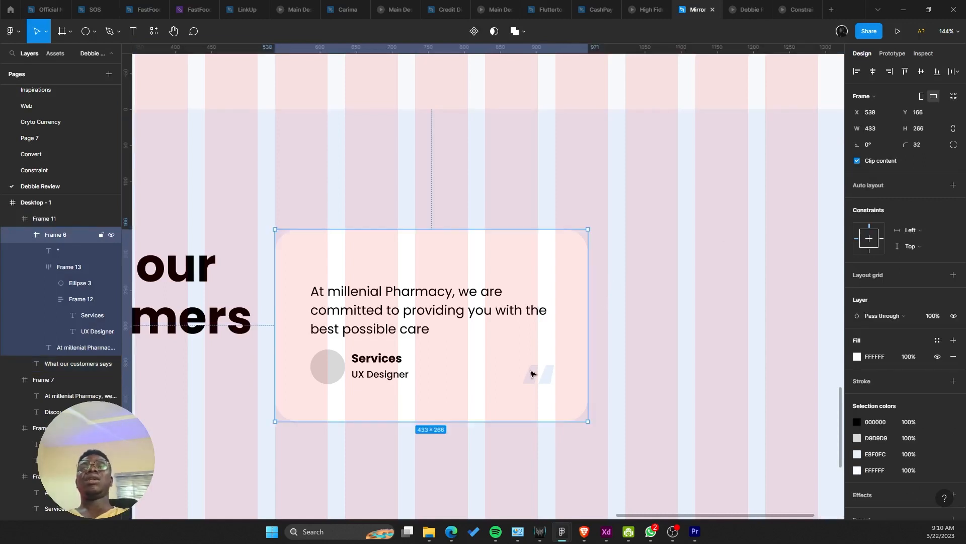
click(533, 371)
click(856, 384)
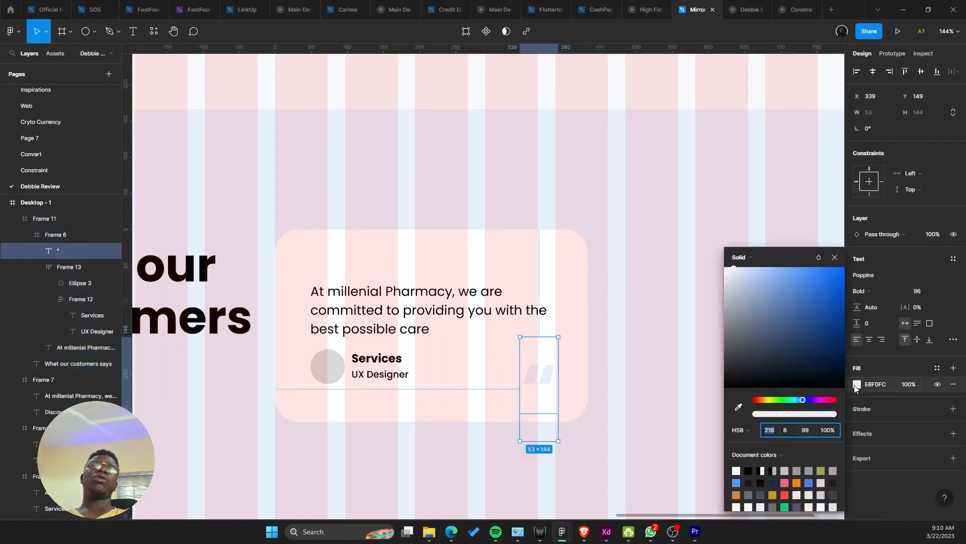
click(758, 273)
scroll(594, 322, down, 4)
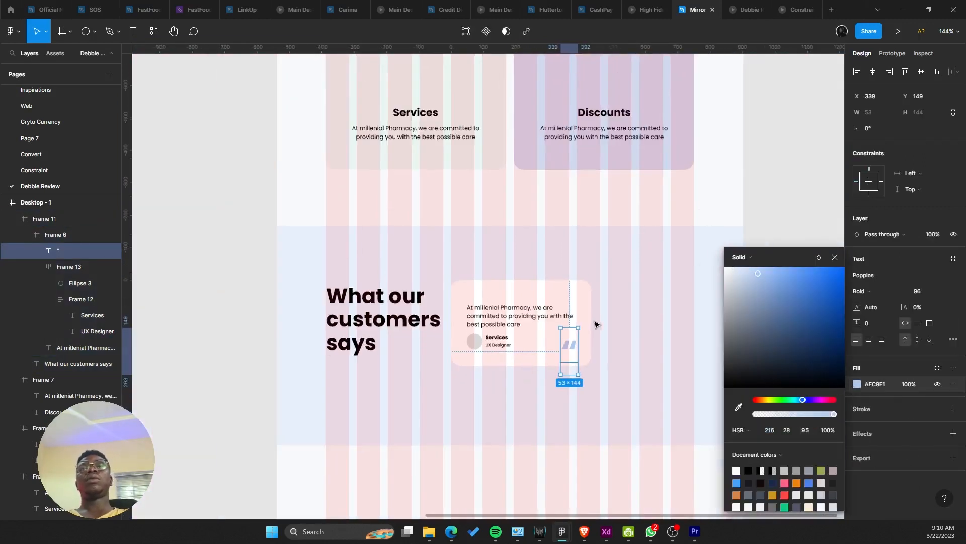
scroll(595, 322, up, 1)
click(594, 323)
Step: Alt-drag a copy of the testimonial card to the right, then undo it
scroll(607, 319, down, 5)
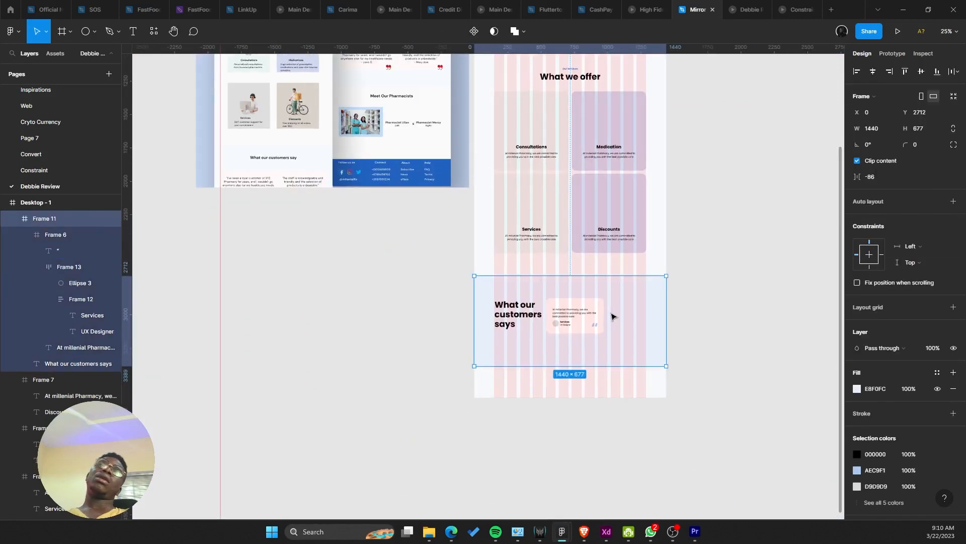
scroll(558, 331, up, 2)
double_click(557, 332)
scroll(519, 272, up, 2)
scroll(488, 365, up, 4)
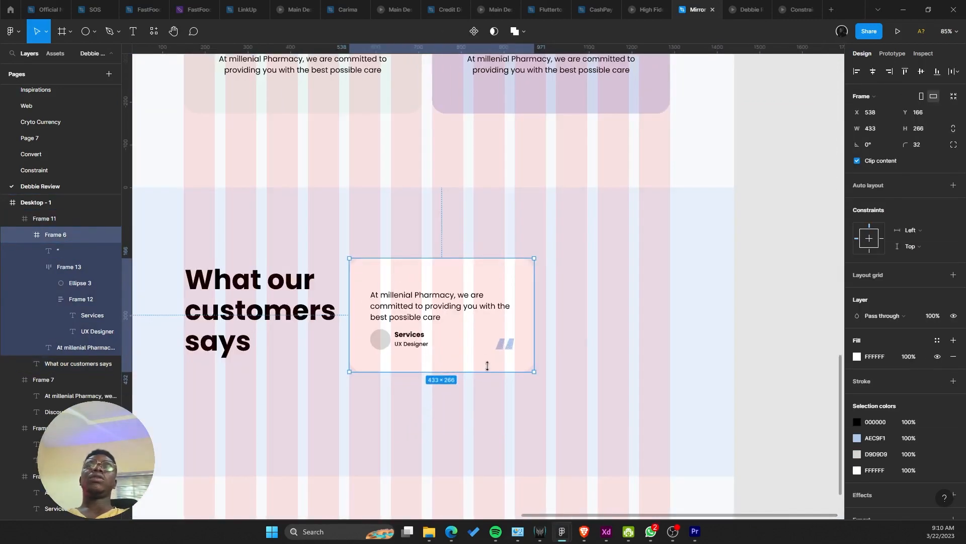
alt+drag(484, 333, 653, 321)
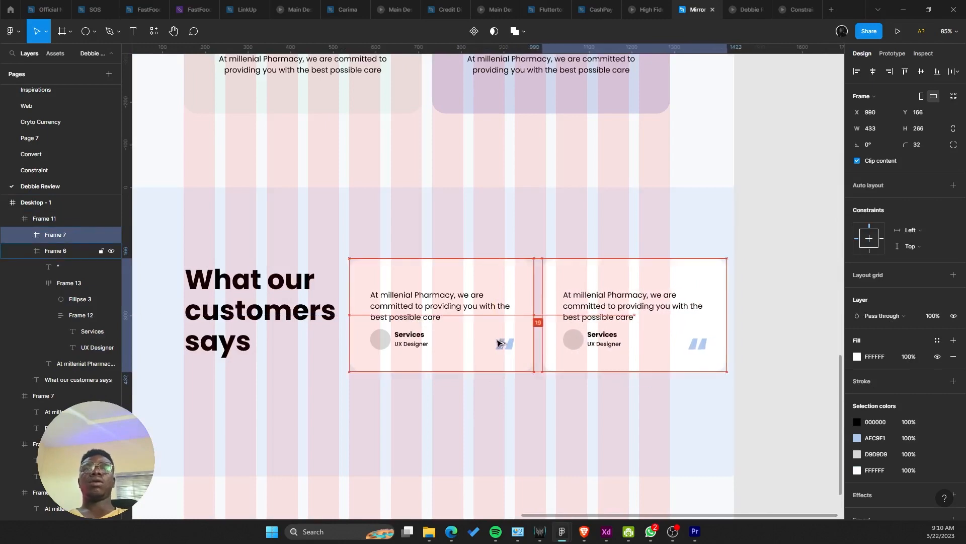
key(Right)
scroll(499, 342, up, 5)
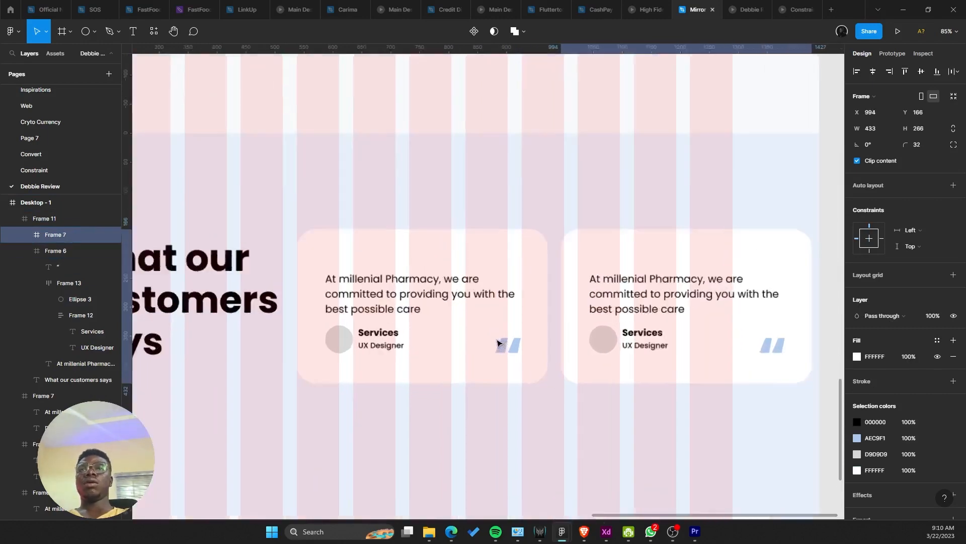
key(ctrl+z)
key(ctrl+z)
key(ctrl+z)
key(ctrl+z)
key(ctrl+z)
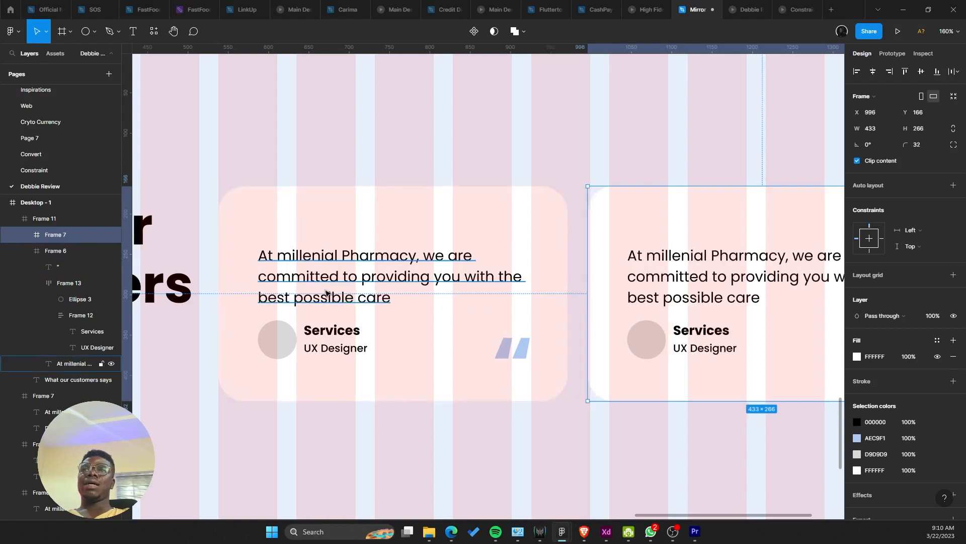
Step: Nudge the card's author block and paragraph left, then back 1 px right
click(259, 298)
double_click(284, 299)
shift+click(308, 341)
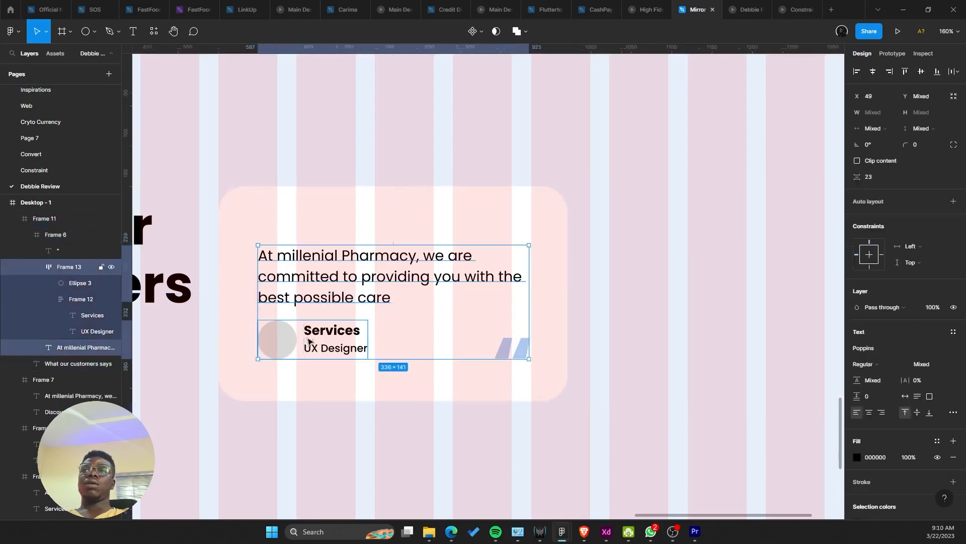
key(alt)
key(shift+Left)
key(shift+Left)
key(alt)
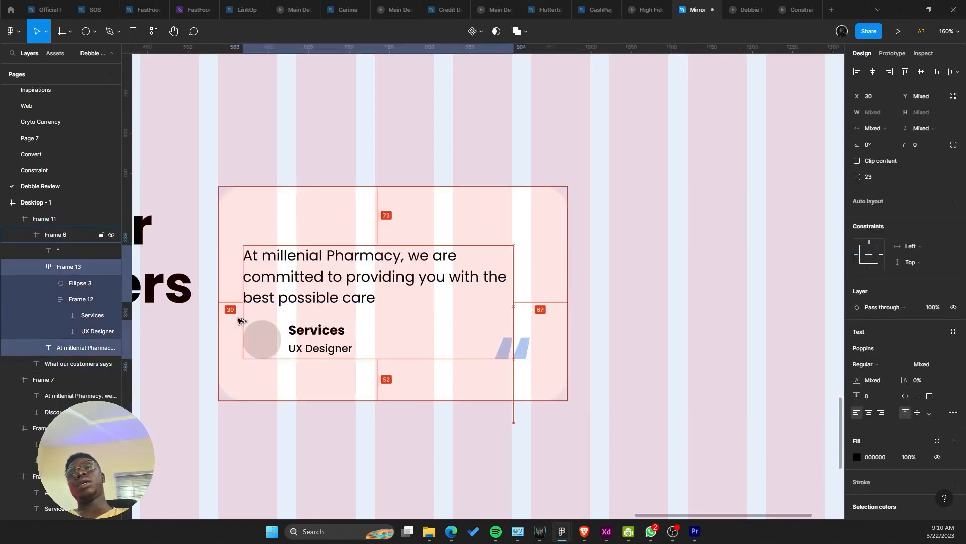
key(Right)
key(Right)
key(alt)
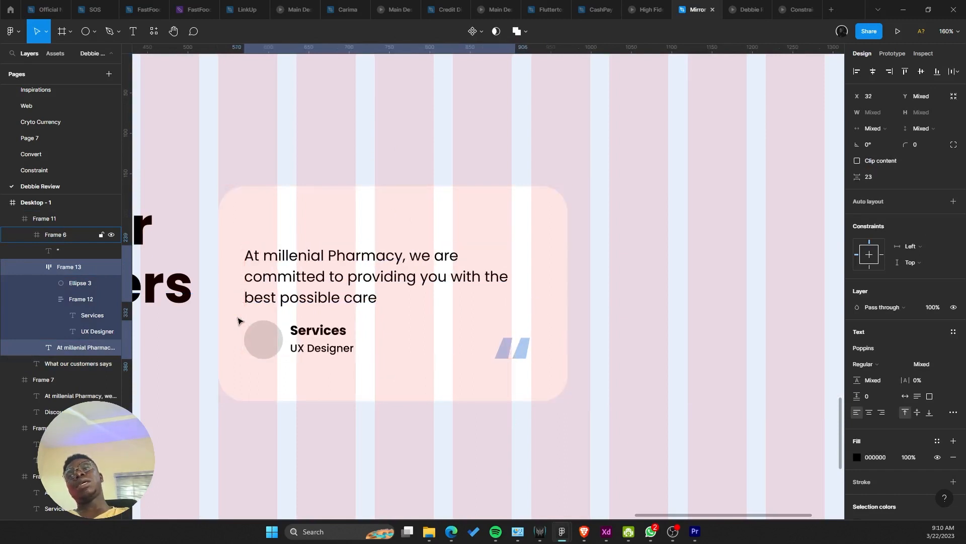
key(Right)
Step: Move the quote mark about 68 px left and narrow the card to about 398 wide
click(528, 349)
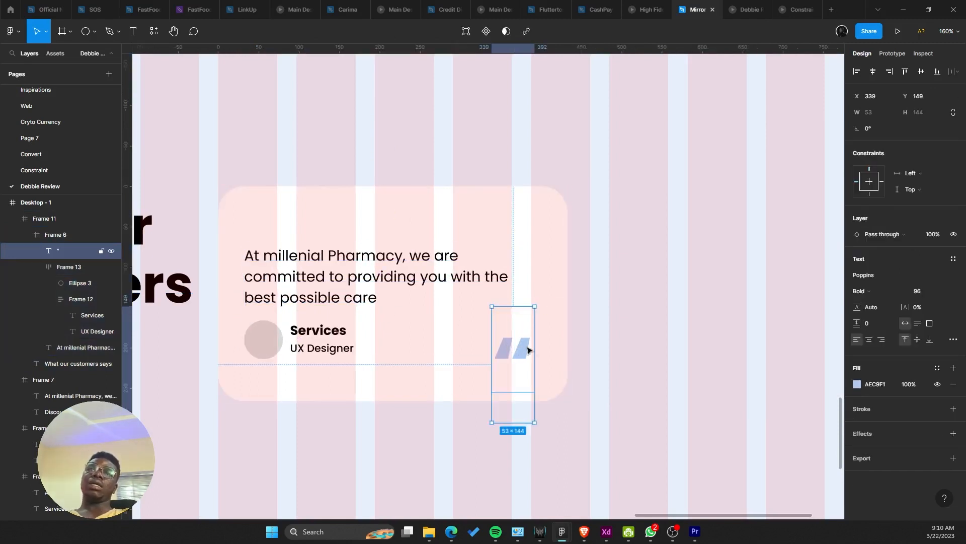
drag(525, 347, 492, 341)
click(553, 324)
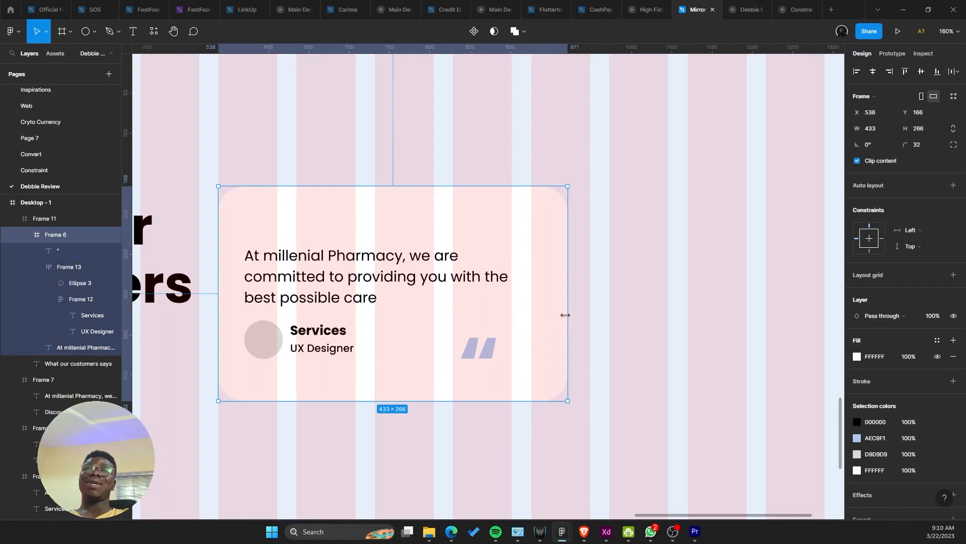
drag(566, 316, 539, 309)
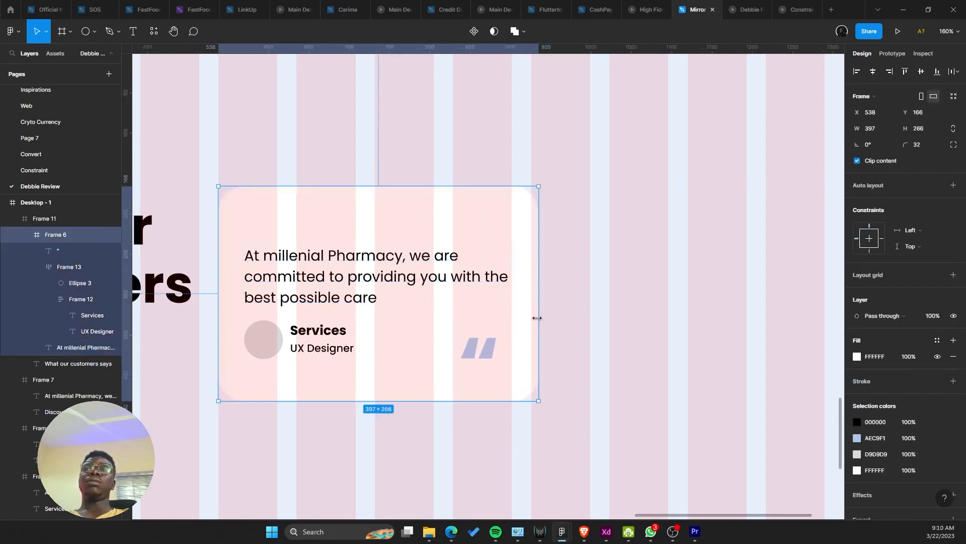
Step: Duplicate the card into a row of three spaced 24 px apart
scroll(533, 315, down, 5)
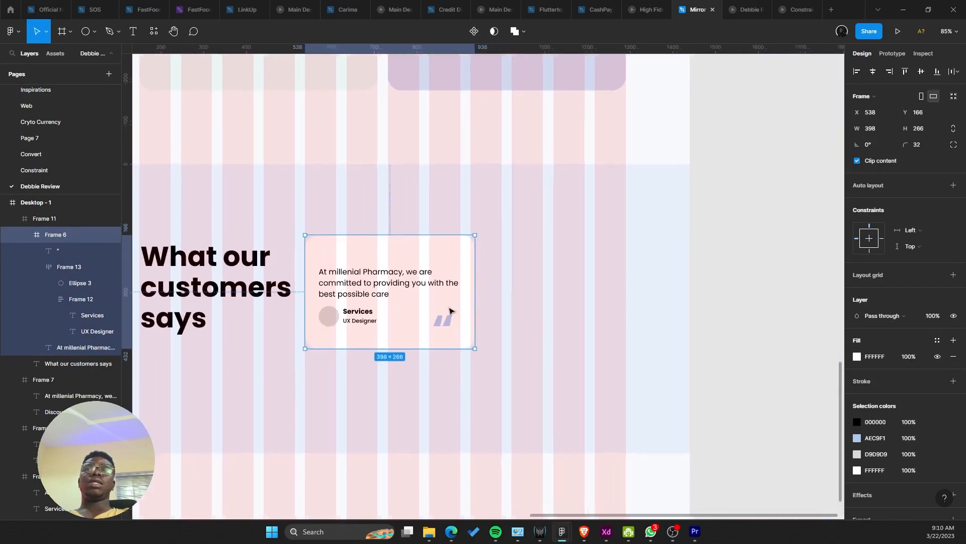
drag(411, 309, 590, 309)
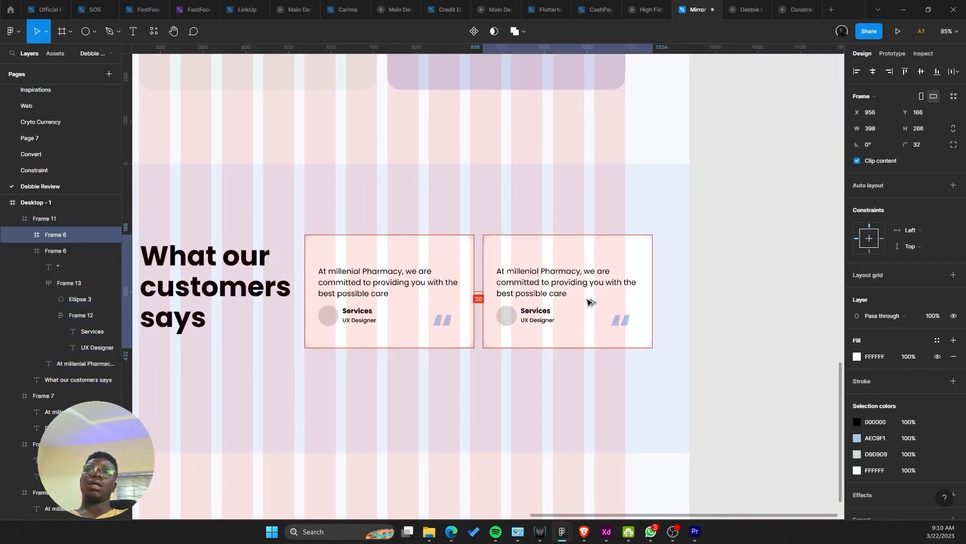
key(Right)
key(Right)
key(Right)
key(Right)
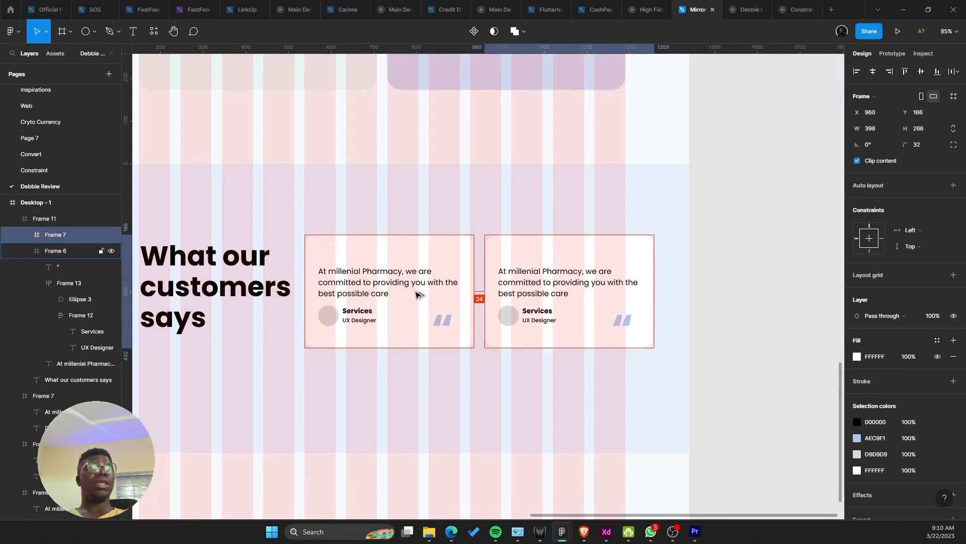
drag(417, 293, 421, 293)
drag(518, 311, 675, 308)
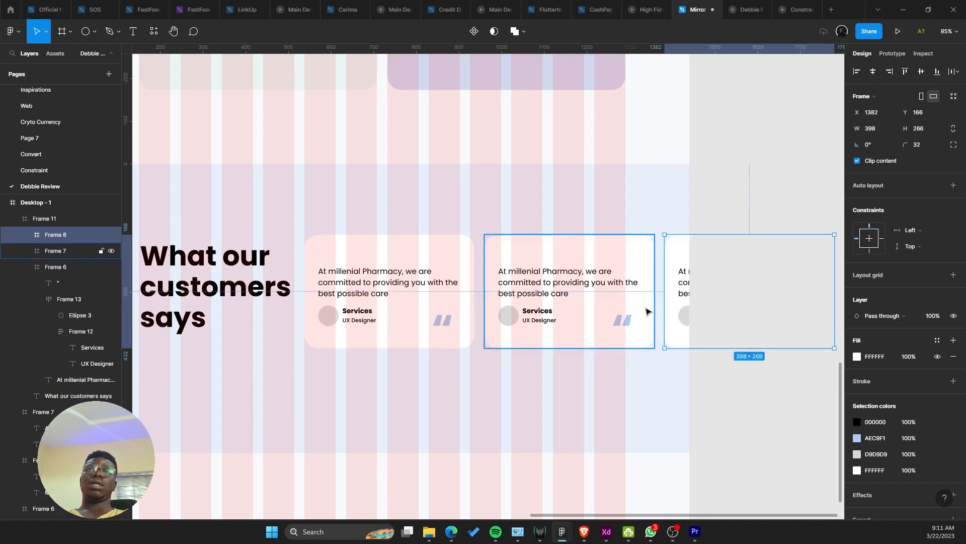
click(742, 9)
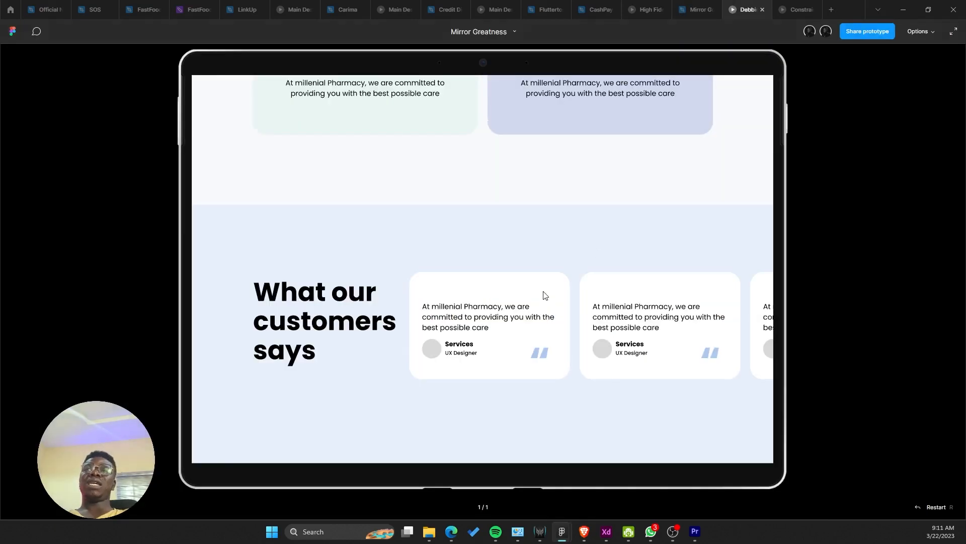
Step: Set the 'What our customers says' heading to size 48 with 56 line height
click(677, 10)
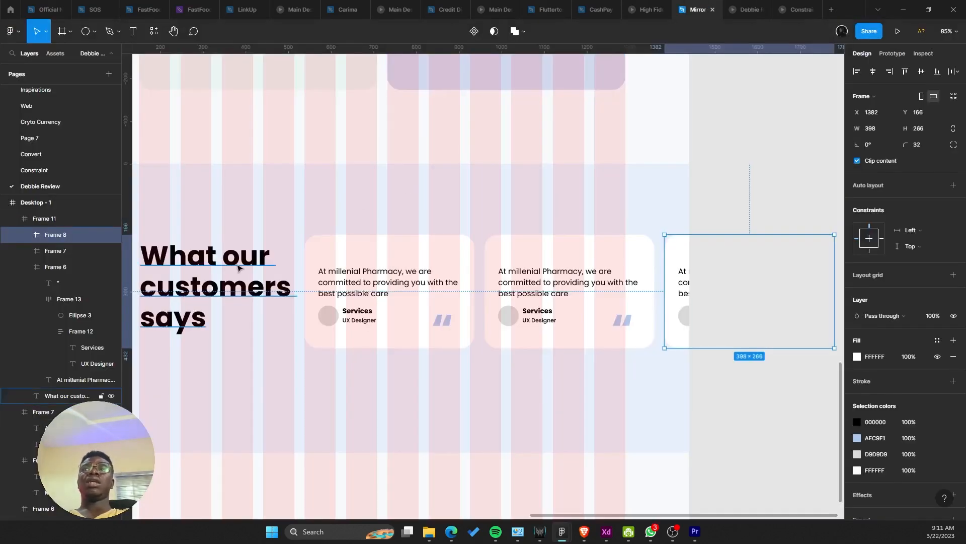
click(76, 396)
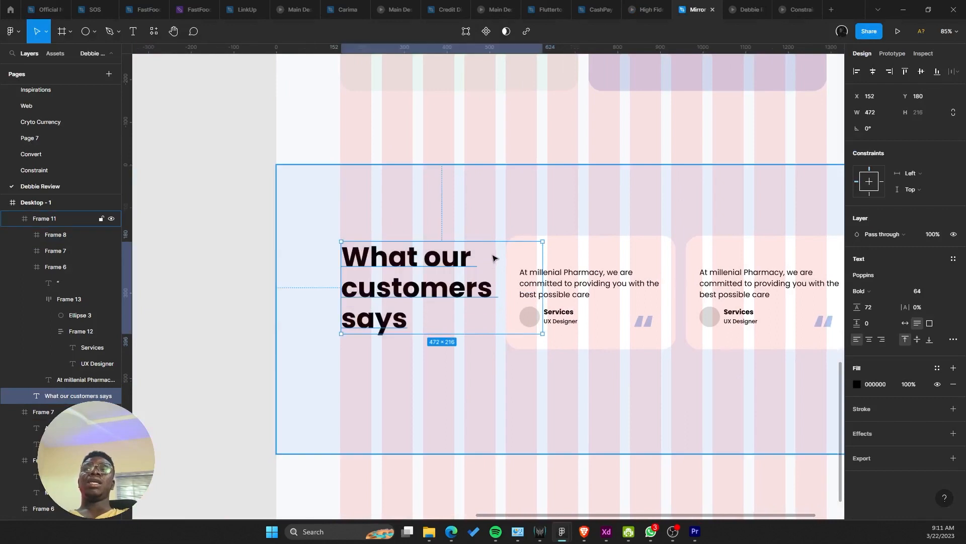
click(940, 291)
click(931, 267)
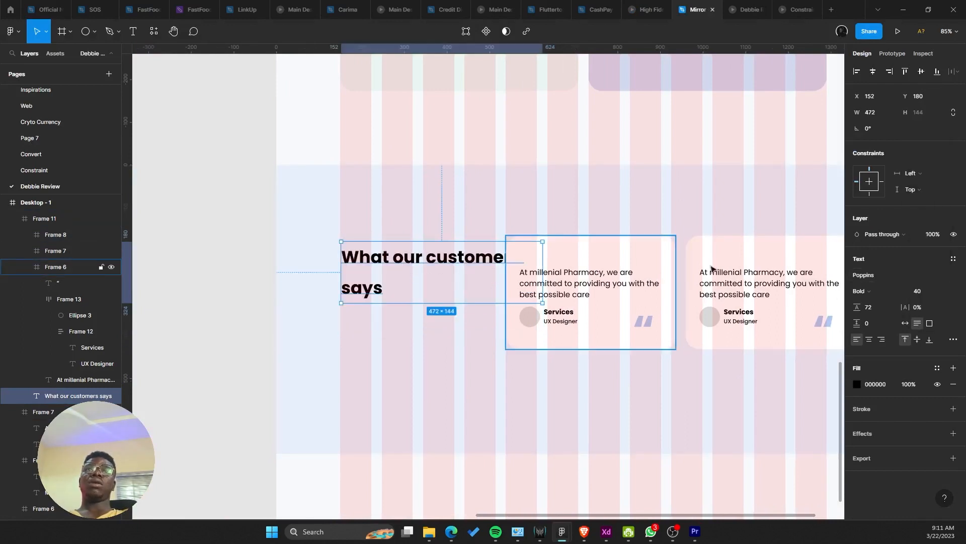
click(872, 308)
click(941, 290)
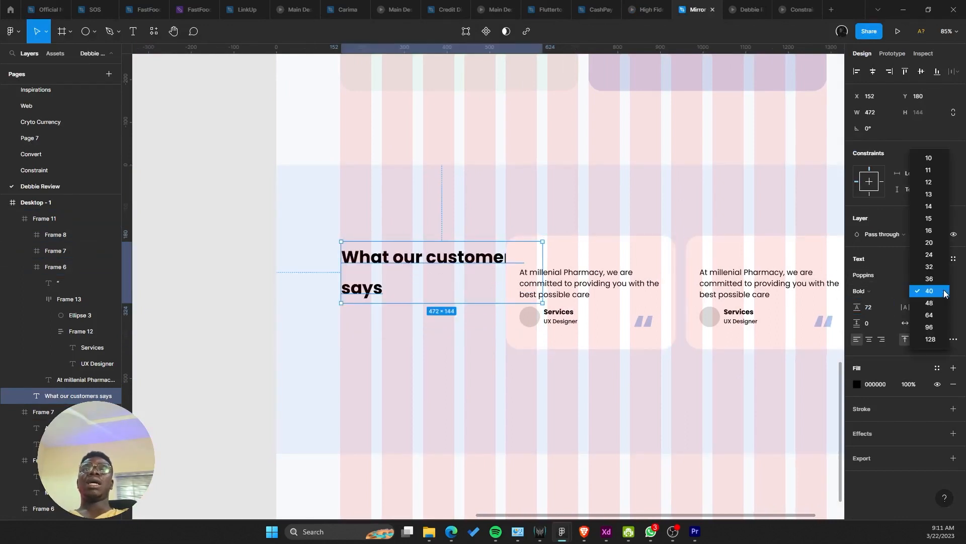
click(931, 303)
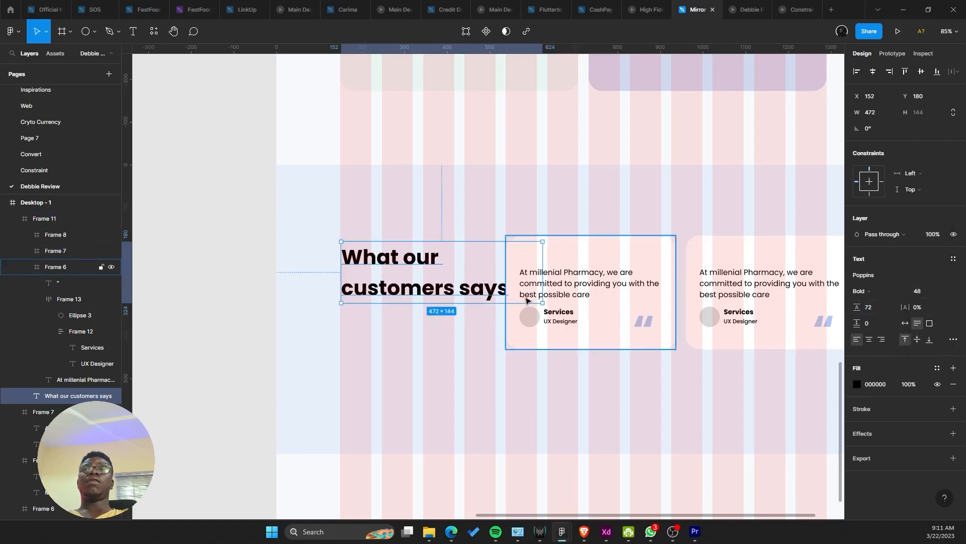
click(880, 309)
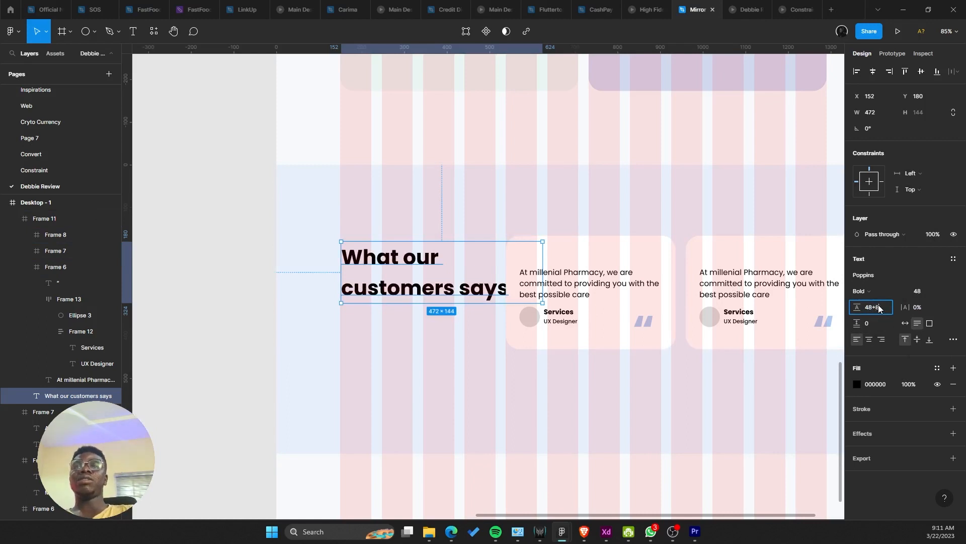
key(Return)
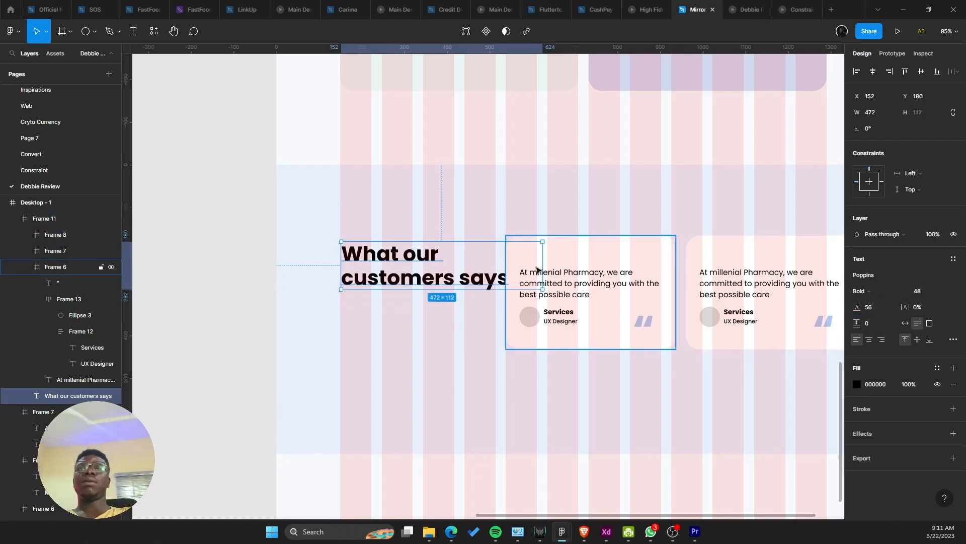
Step: Narrow the heading to wrap onto three lines, select the three cards, and preview the prototype
drag(537, 269, 478, 269)
scroll(463, 277, right, 2)
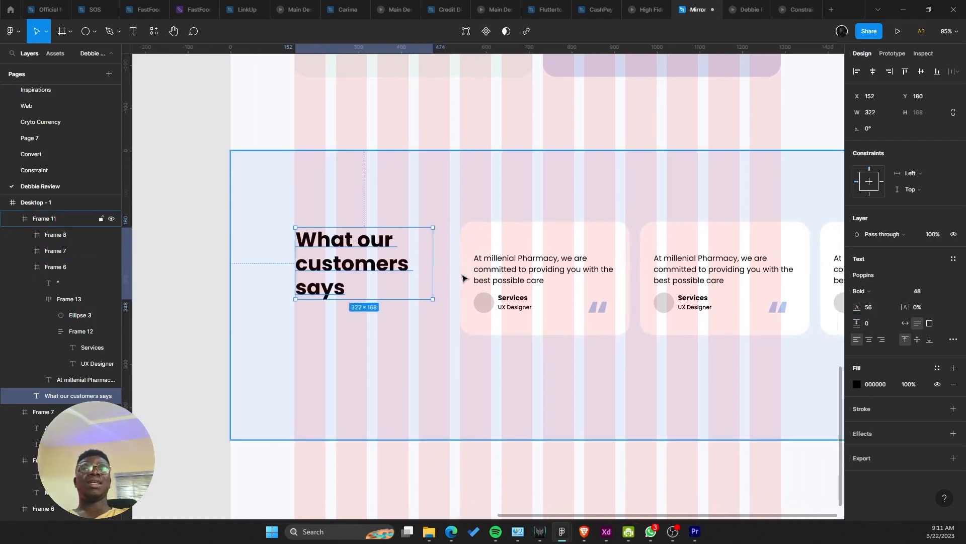
click(463, 276)
shift+click(745, 273)
shift+click(832, 267)
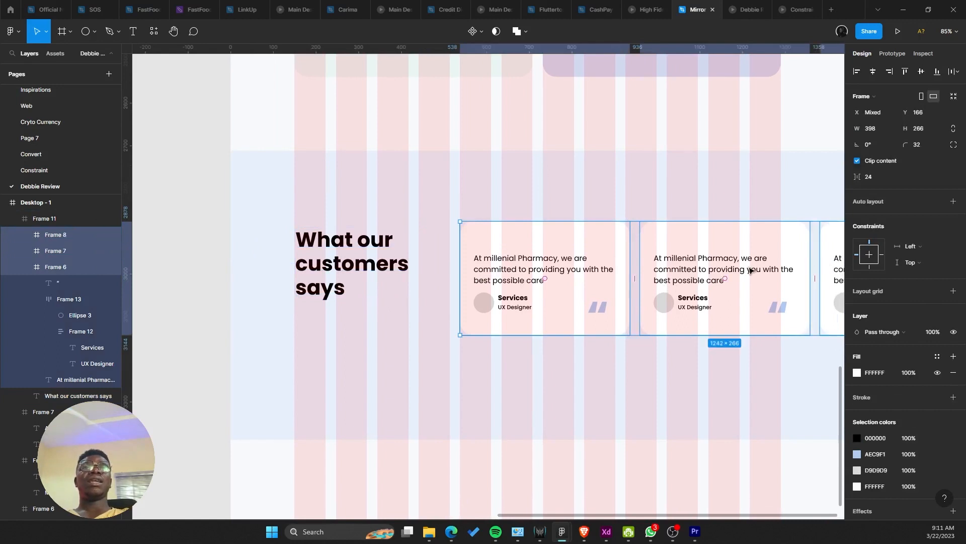
click(758, 6)
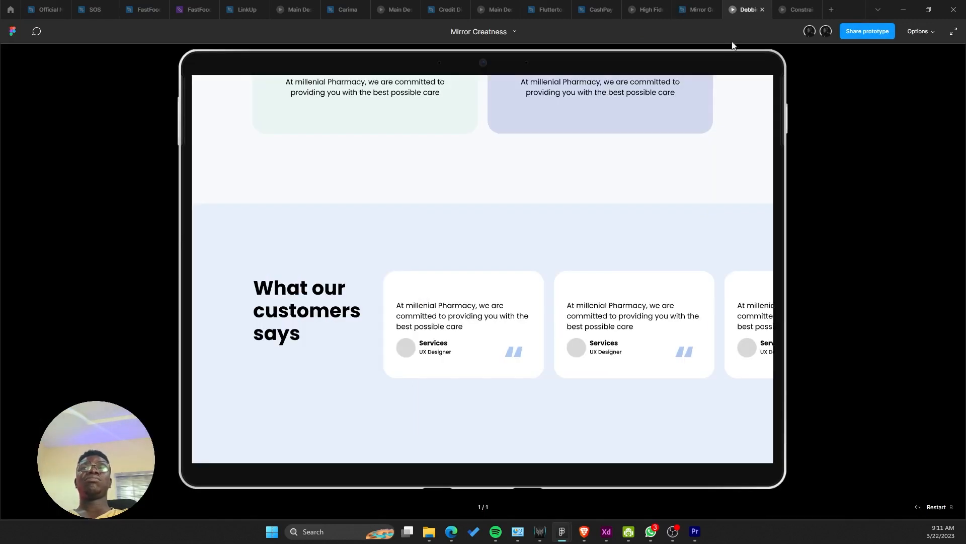
scroll(659, 308, down, 1)
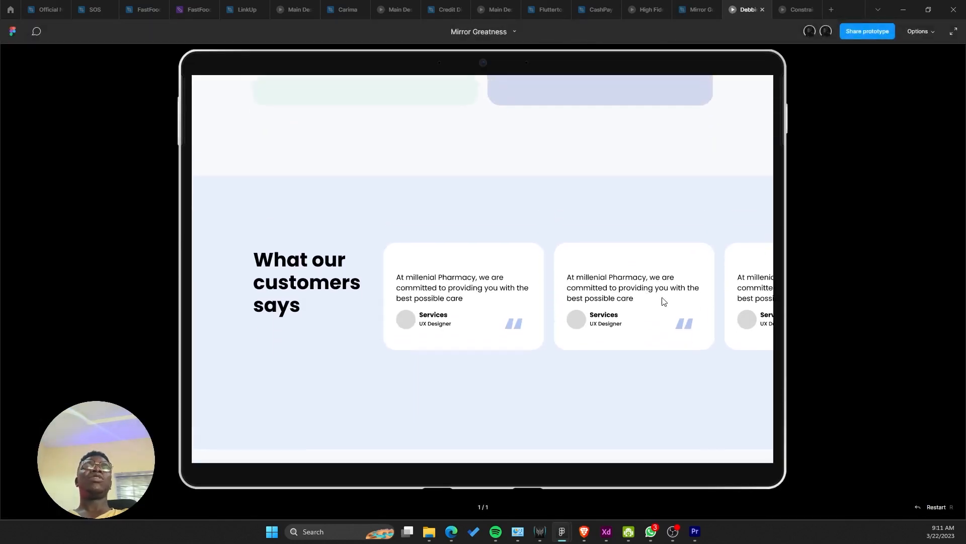
click(697, 9)
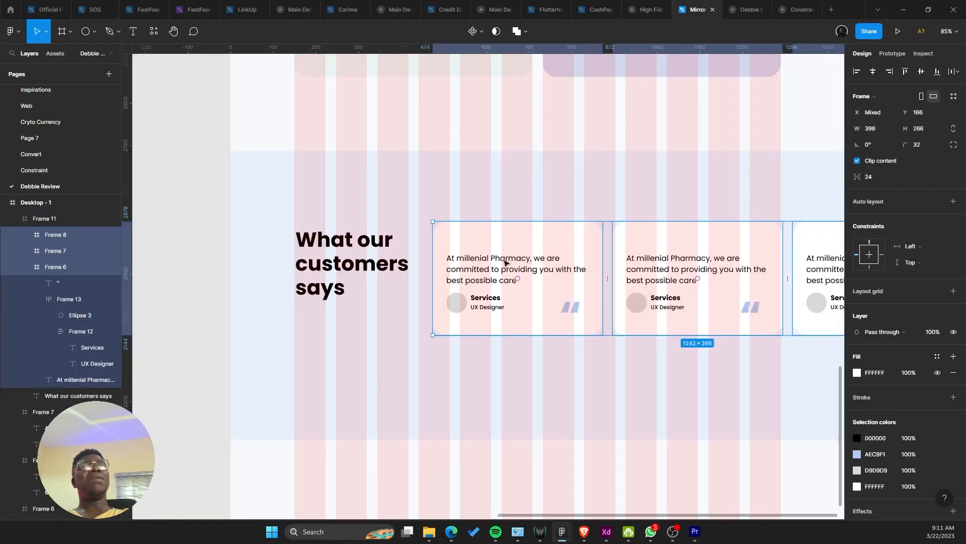
Step: Move the three testimonial cards beneath the heading and nudge them into place together
drag(560, 301, 425, 379)
click(296, 268)
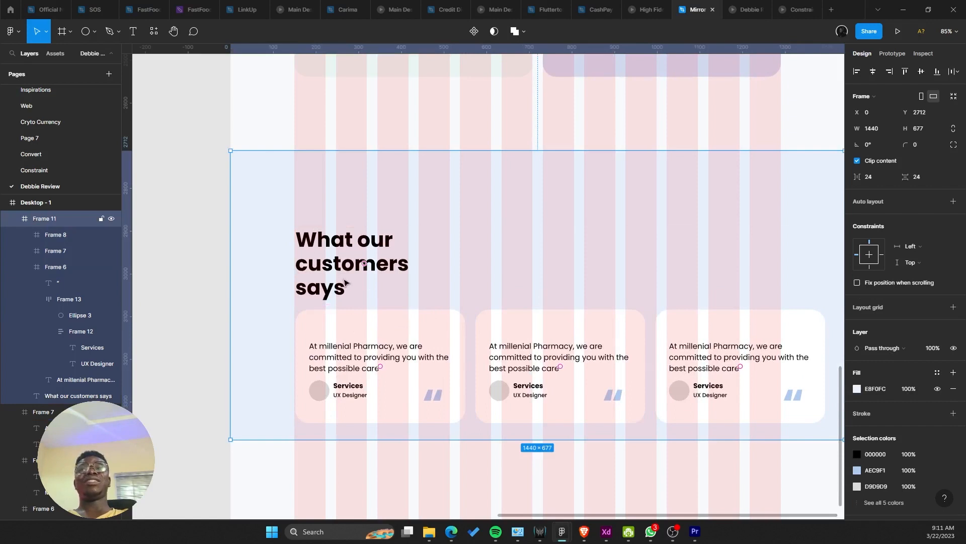
click(340, 260)
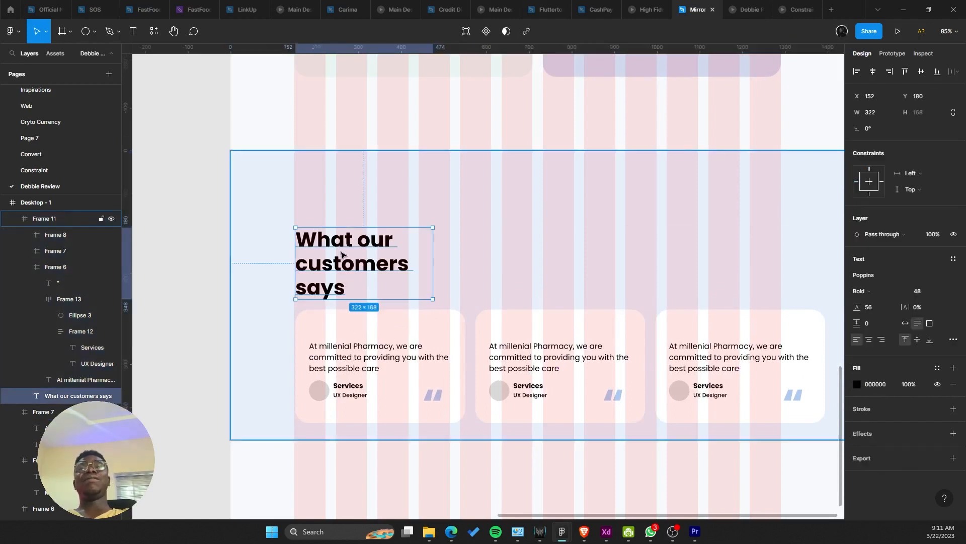
shift+click(422, 371)
shift+click(640, 345)
shift+click(703, 351)
key(shift+Up)
key(shift+Up)
key(shift+Up)
key(shift+Up)
key(shift+Up)
key(shift+Up)
key(shift+Up)
key(shift+Up)
key(shift+Up)
key(shift+Up)
key(shift+Up)
key(shift+Up)
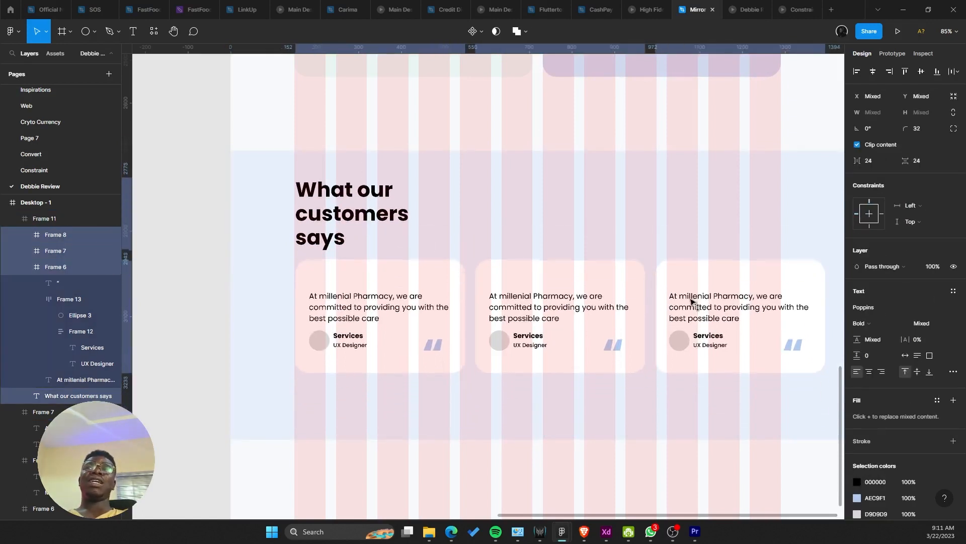
key(shift+Down)
key(shift+Down)
scroll(448, 288, up, 1)
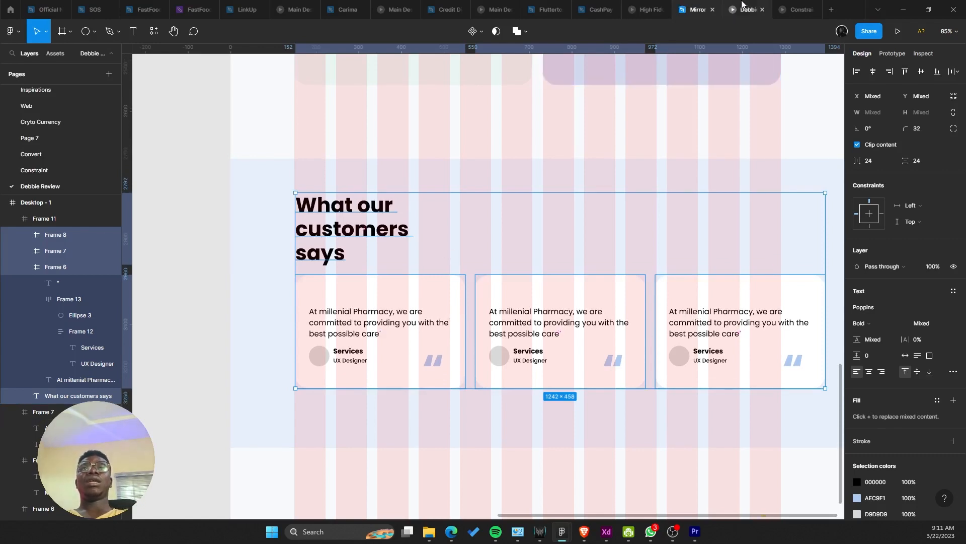
Step: Preview the updated testimonials section in the prototype, then return to the design file
click(745, 9)
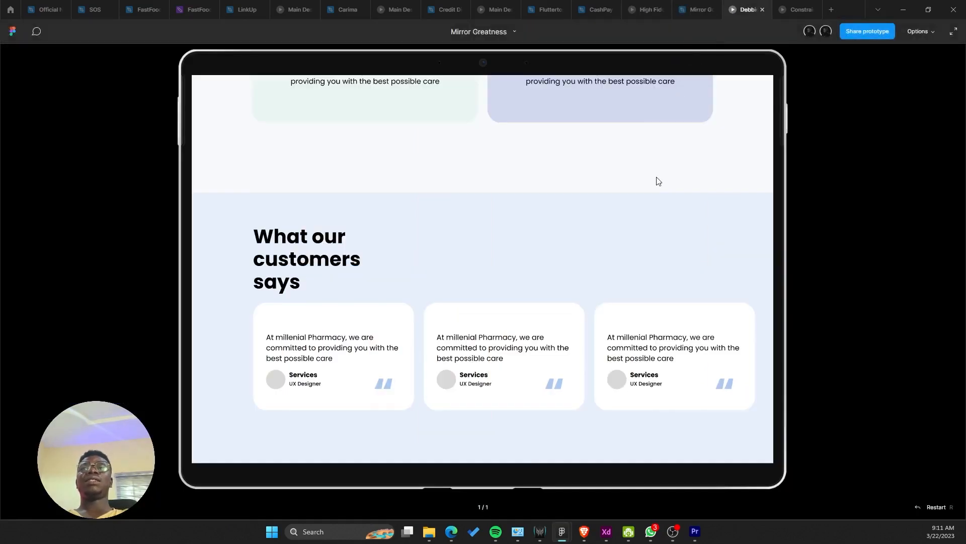
scroll(656, 180, up, 8)
scroll(608, 404, down, 10)
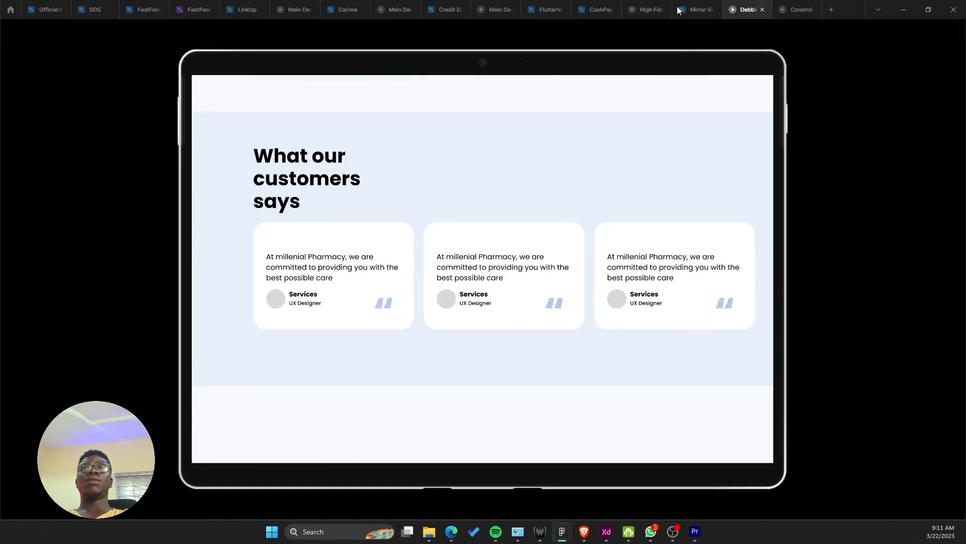
click(681, 9)
Step: Set the heading to font size 64 with line height 72, widened to wrap onto two lines
click(372, 221)
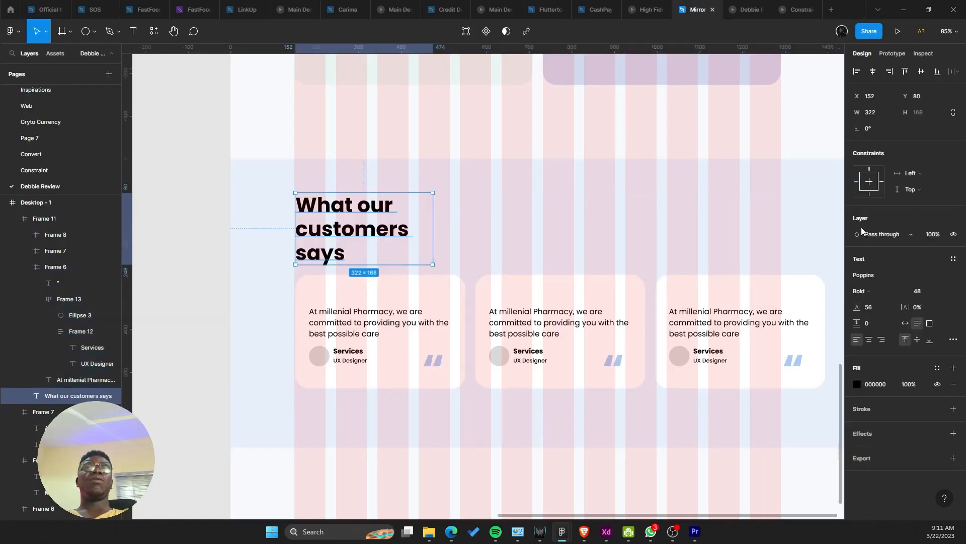
click(936, 291)
click(935, 303)
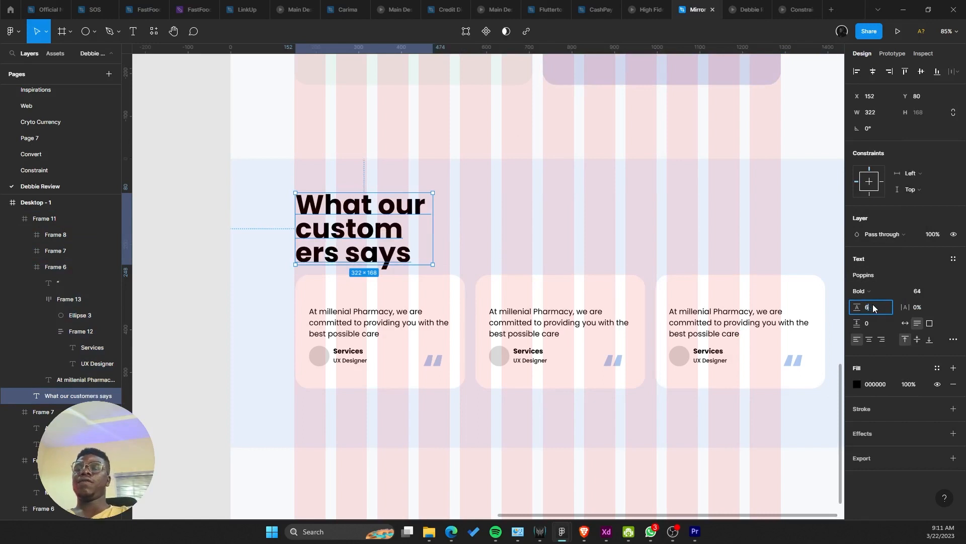
text(72)
key(Return)
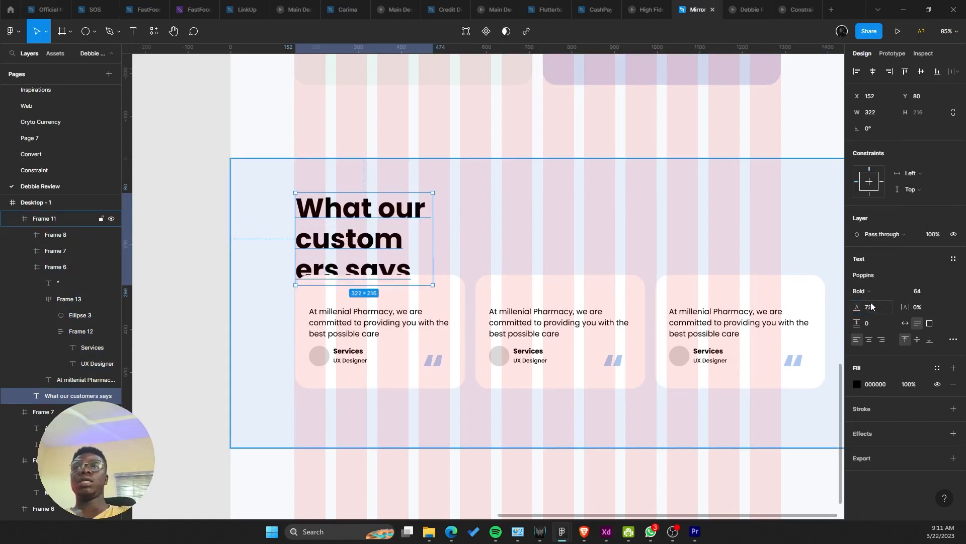
drag(433, 227, 557, 224)
Step: Shift the three cards slightly left, then move the heading and cards down in the section
click(463, 304)
drag(482, 315, 442, 276)
shift+click(531, 283)
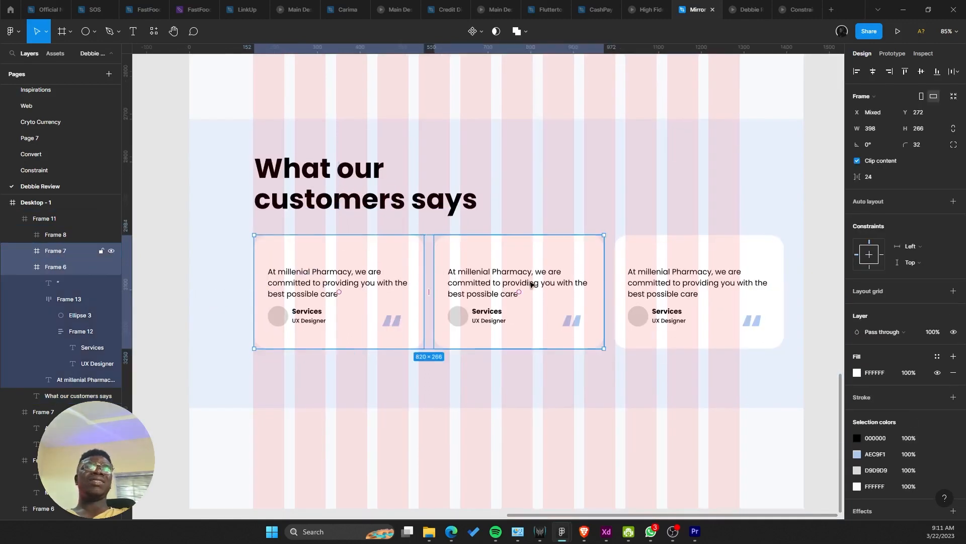
shift+click(630, 282)
drag(579, 276, 522, 280)
click(419, 207)
shift+click(415, 293)
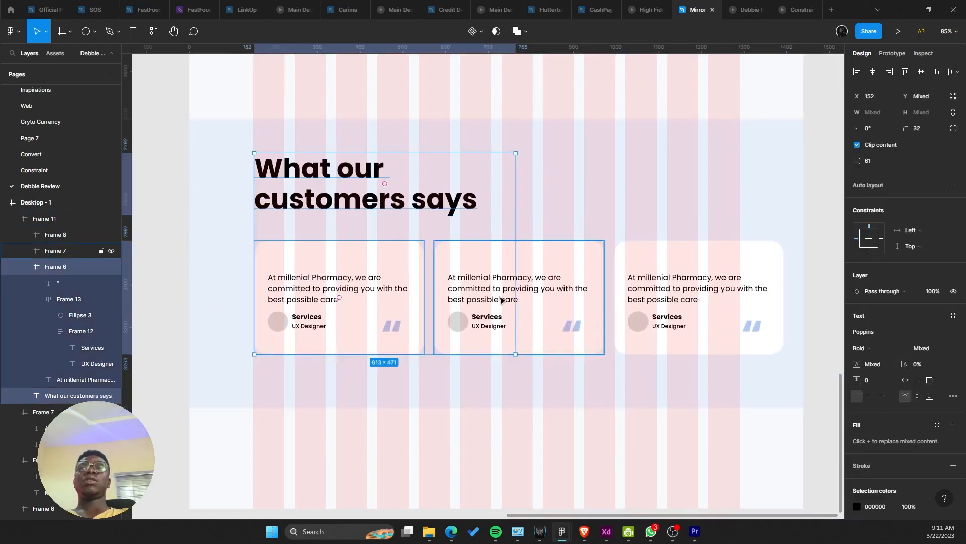
shift+click(500, 300)
shift+click(655, 296)
drag(439, 207, 444, 224)
scroll(444, 225, down, 5)
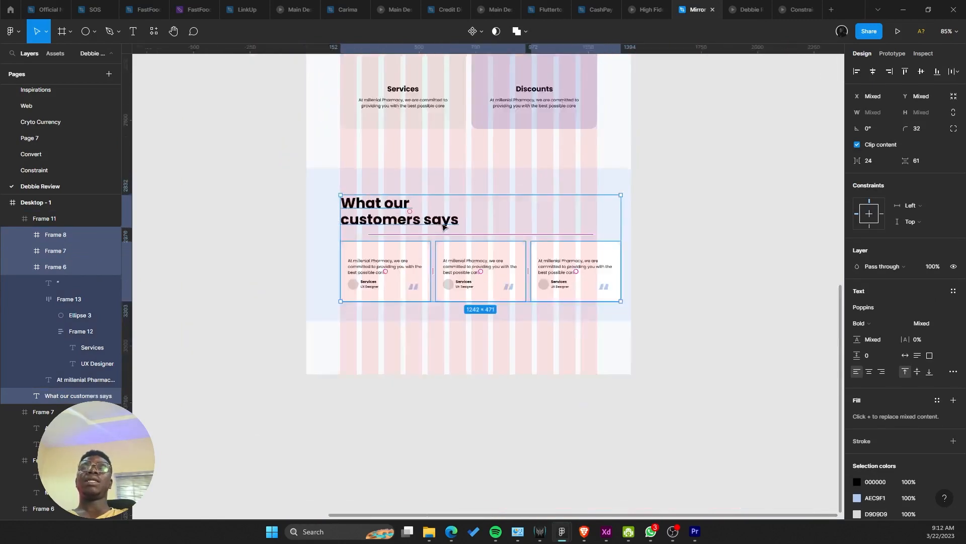
scroll(478, 302, up, 4)
scroll(473, 161, up, 3)
Step: Place a copy of the blue Our Services label above the customers heading
click(504, 159)
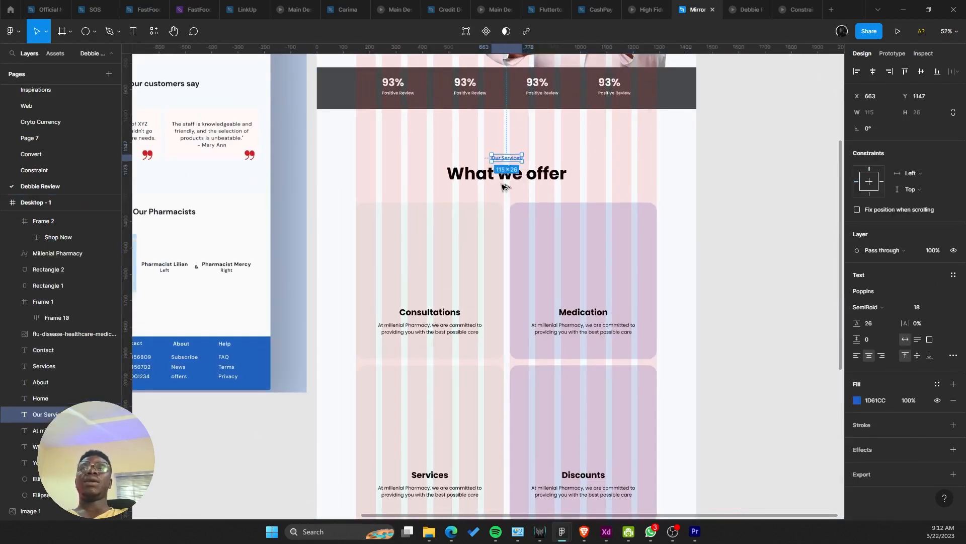
drag(502, 184, 369, 377)
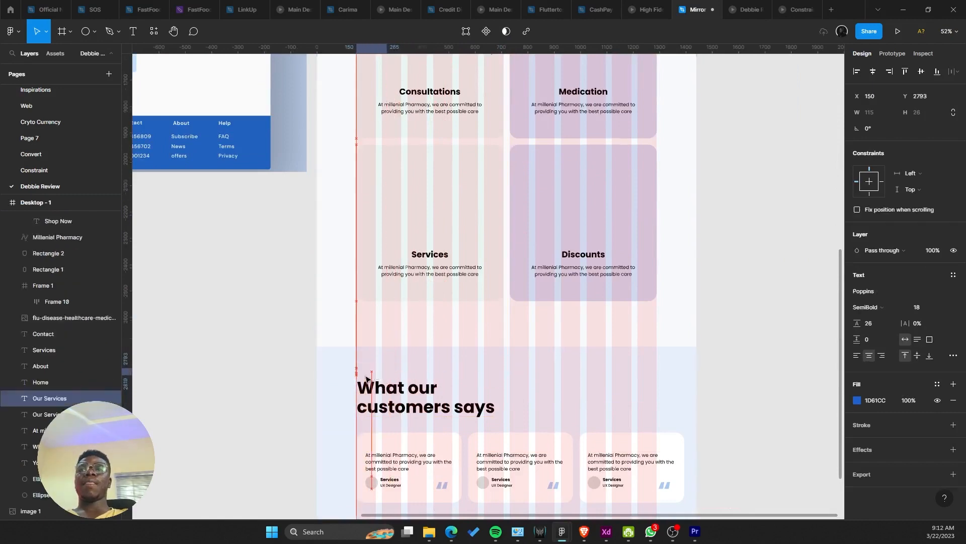
scroll(389, 366, up, 10)
Step: Retype the copied label's text as 'Testimonials'
double_click(389, 363)
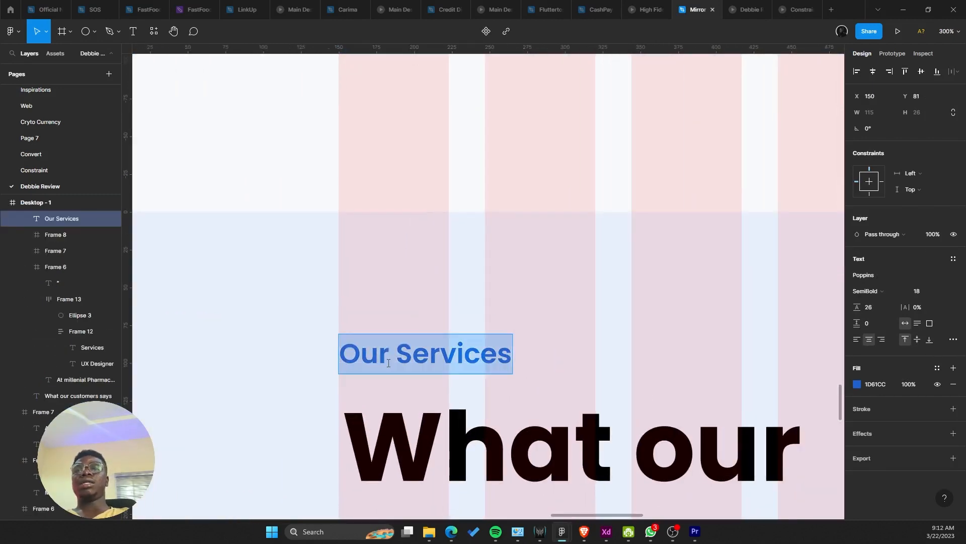
text(Tes)
key(ctrl+z)
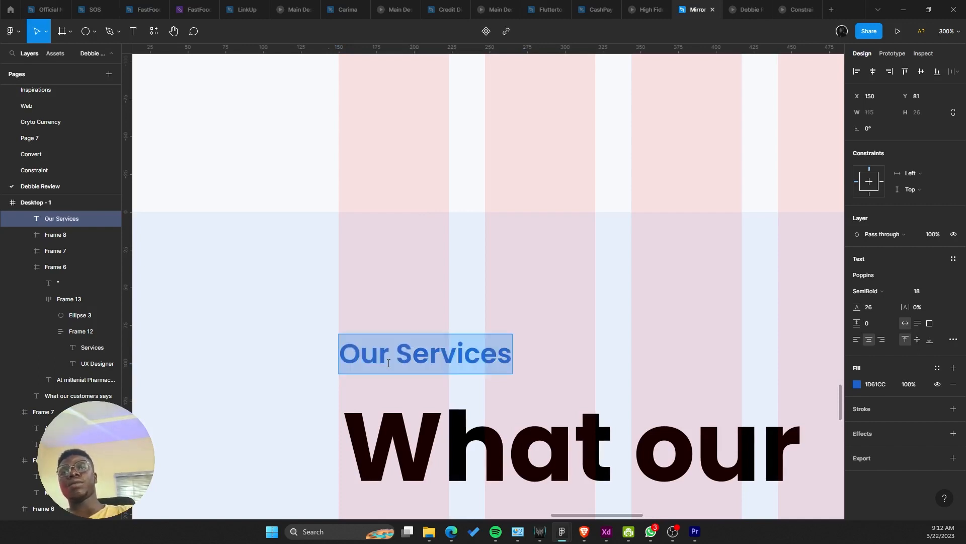
key(Escape)
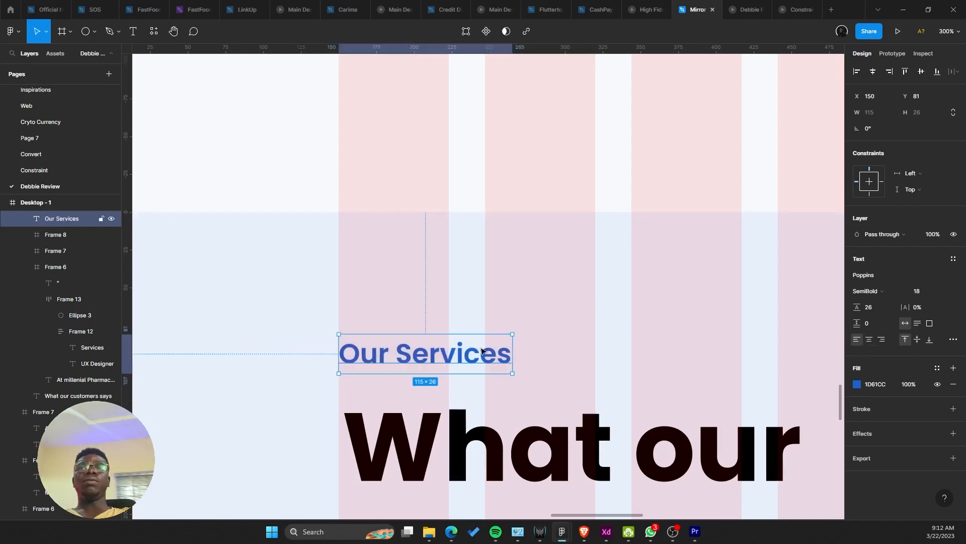
double_click(480, 347)
text(Testimonials)
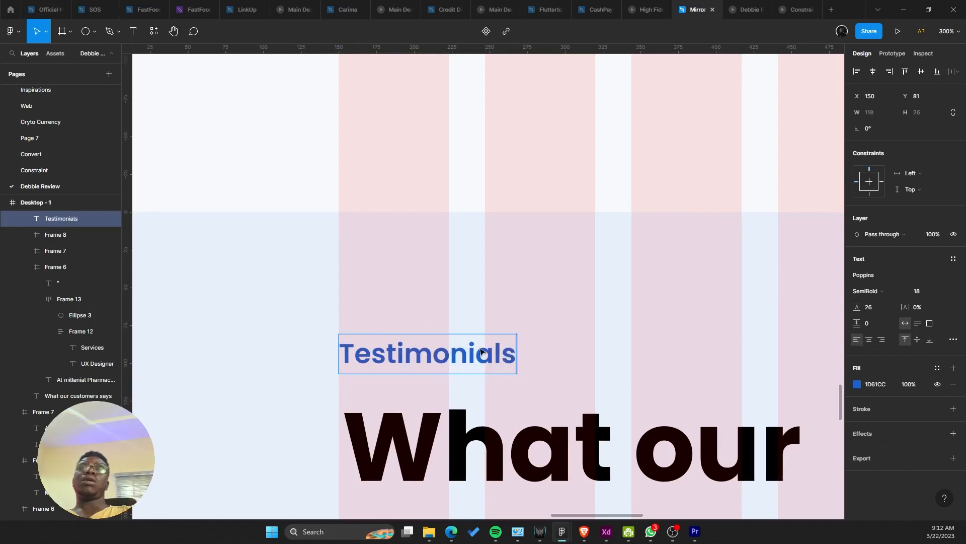
scroll(480, 351, down, 10)
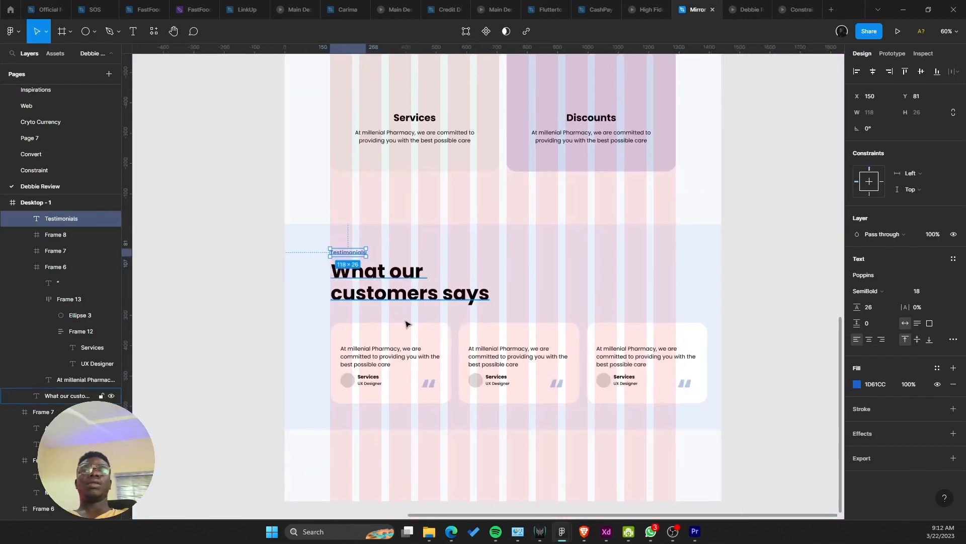
click(471, 324)
Step: Preview the testimonials section in the prototype and come back to the design file
click(748, 5)
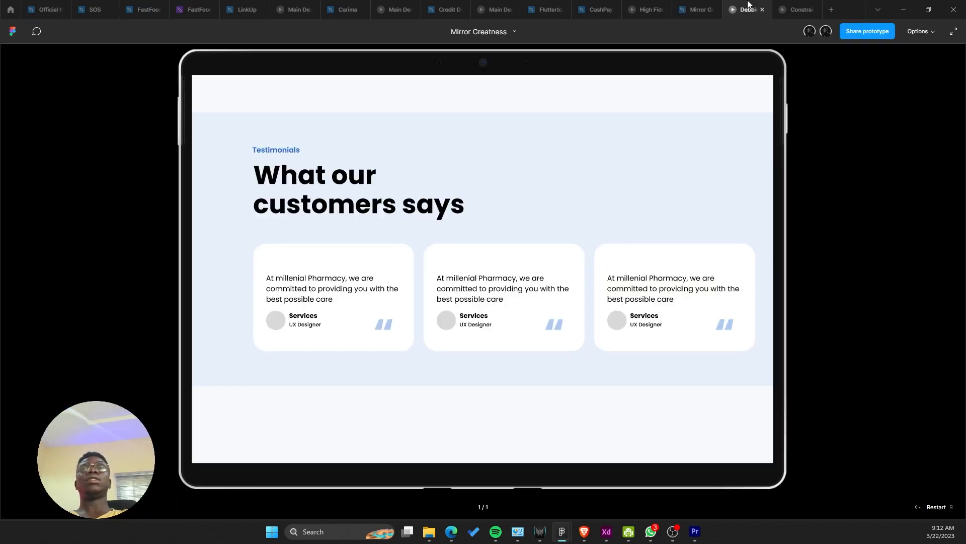
scroll(690, 281, up, 3)
scroll(684, 216, down, 3)
click(677, 4)
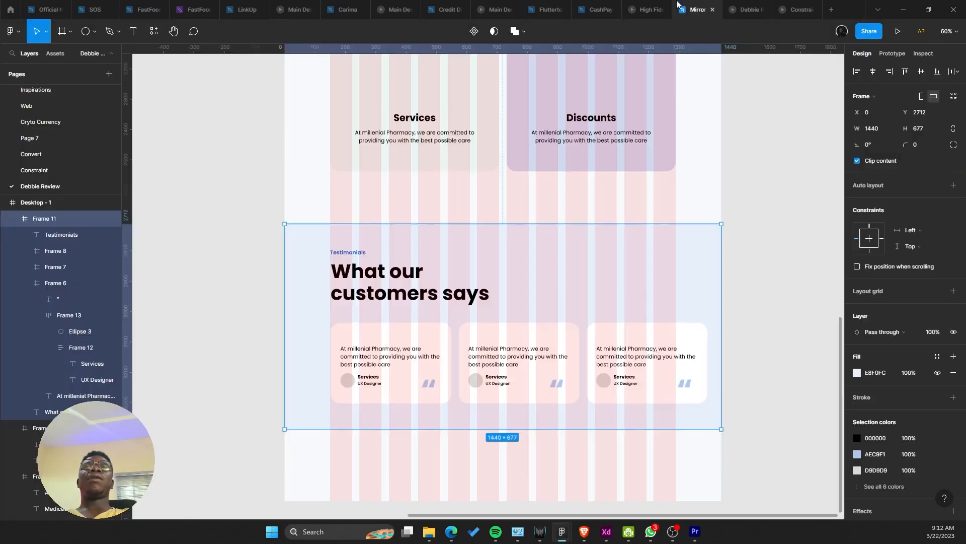
scroll(444, 255, down, 5)
scroll(487, 485, up, 3)
scroll(487, 485, up, 5)
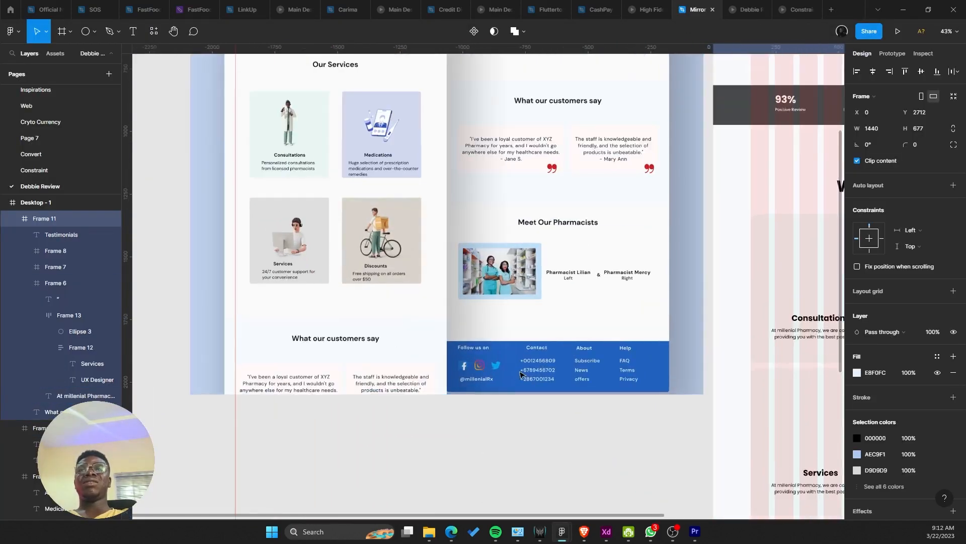
scroll(537, 359, up, 5)
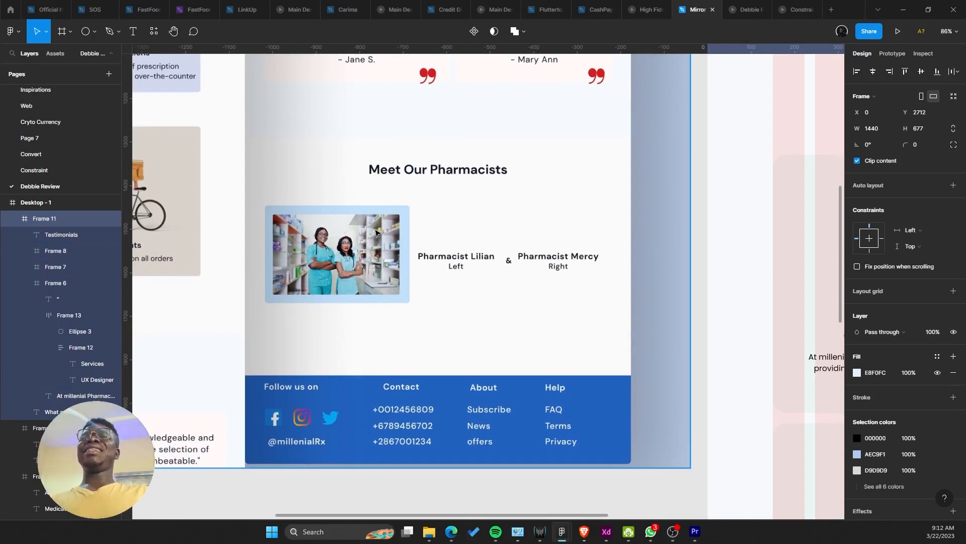
scroll(377, 232, down, 5)
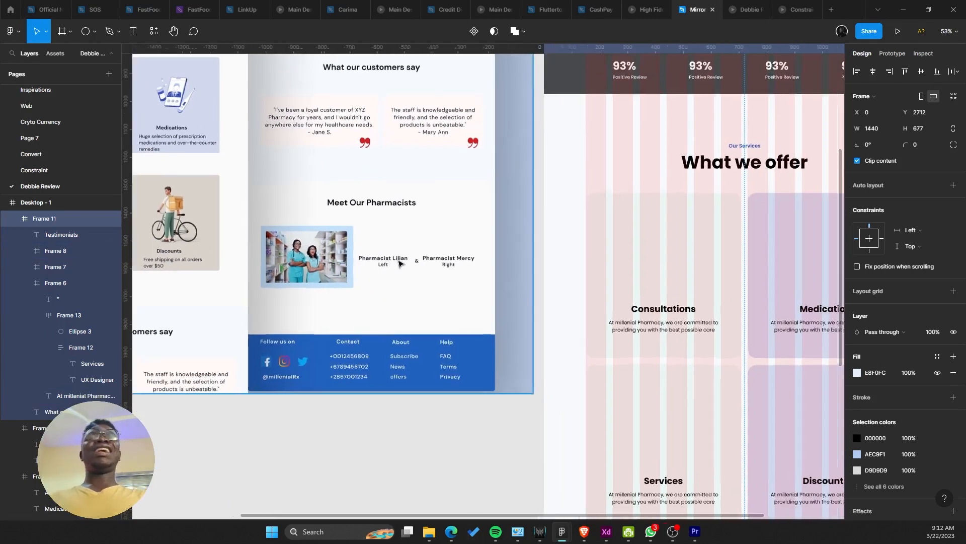
scroll(352, 252, down, 4)
scroll(443, 302, down, 3)
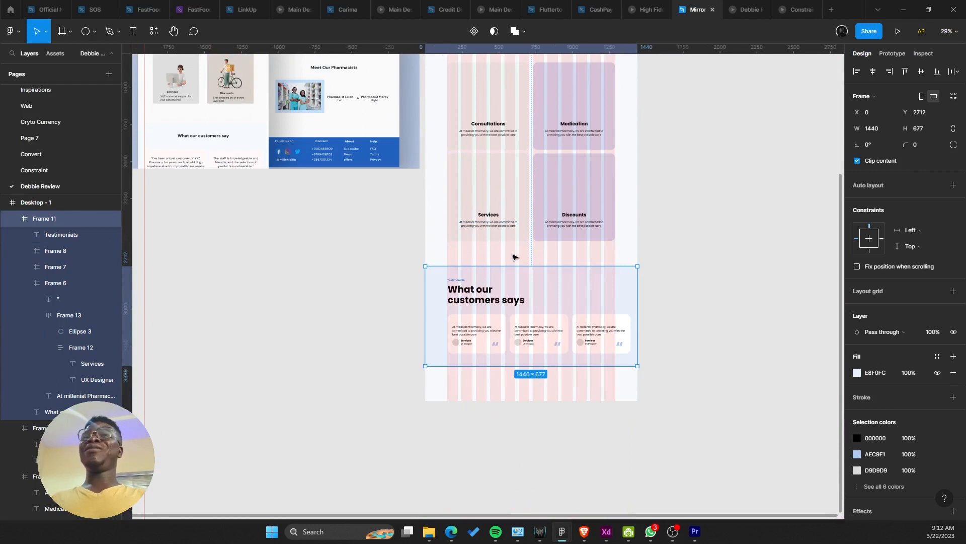
Step: Drag the testimonials frame's bottom edge down, making it 1440 × 790
click(513, 257)
click(513, 314)
drag(514, 366, 523, 375)
key(Escape)
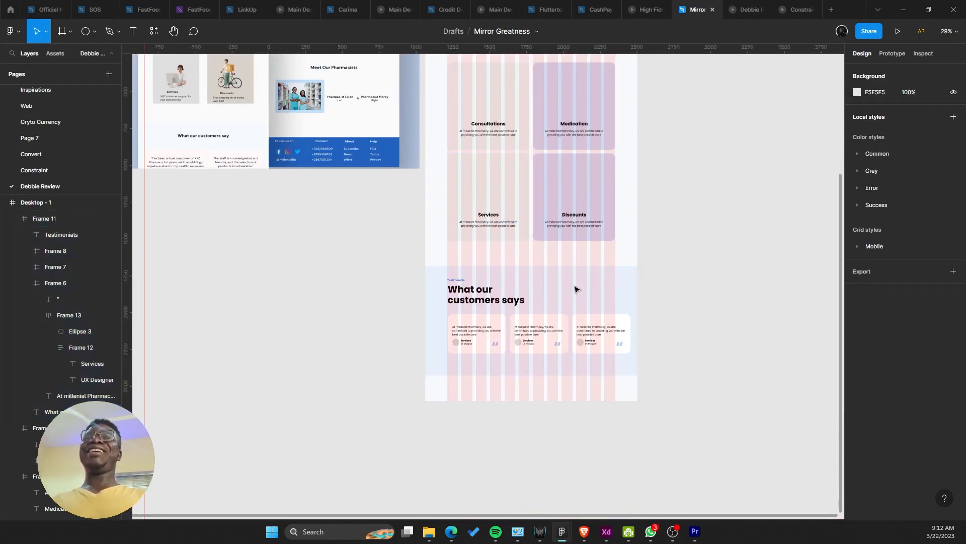
Step: Check the taller testimonials section in the prototype preview, then return to the editor
click(739, 5)
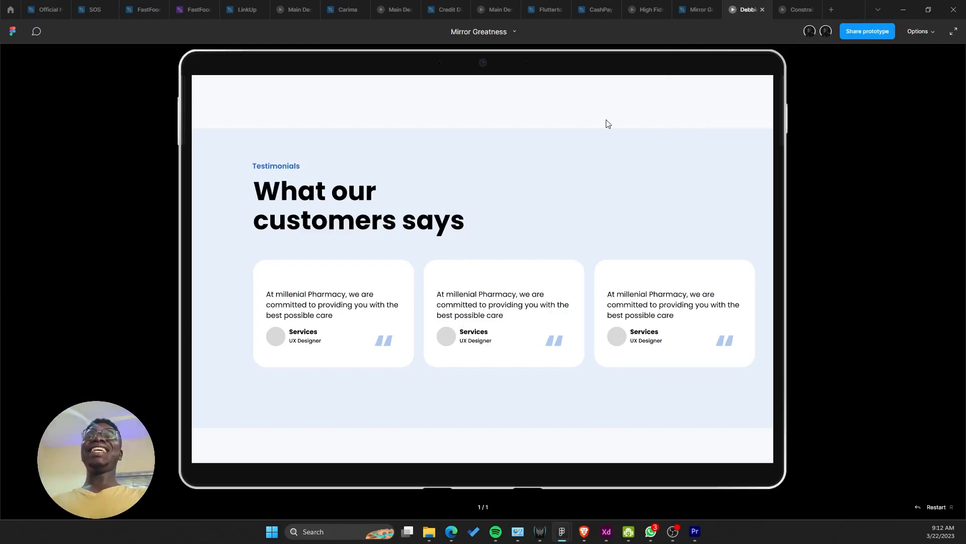
scroll(587, 152, up, 7)
scroll(585, 216, down, 4)
scroll(597, 151, down, 2)
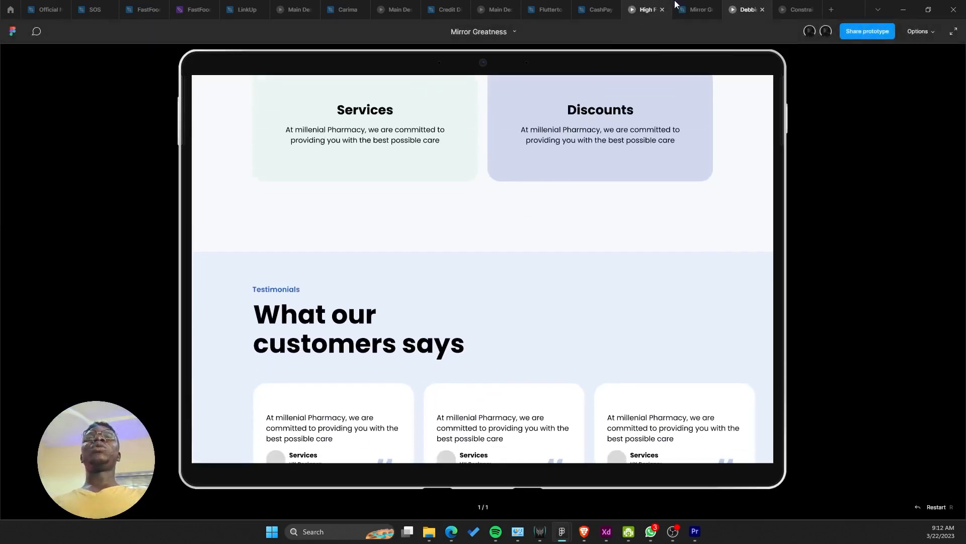
key(ctrl+shift+Tab)
scroll(561, 264, down, 3)
scroll(547, 246, up, 2)
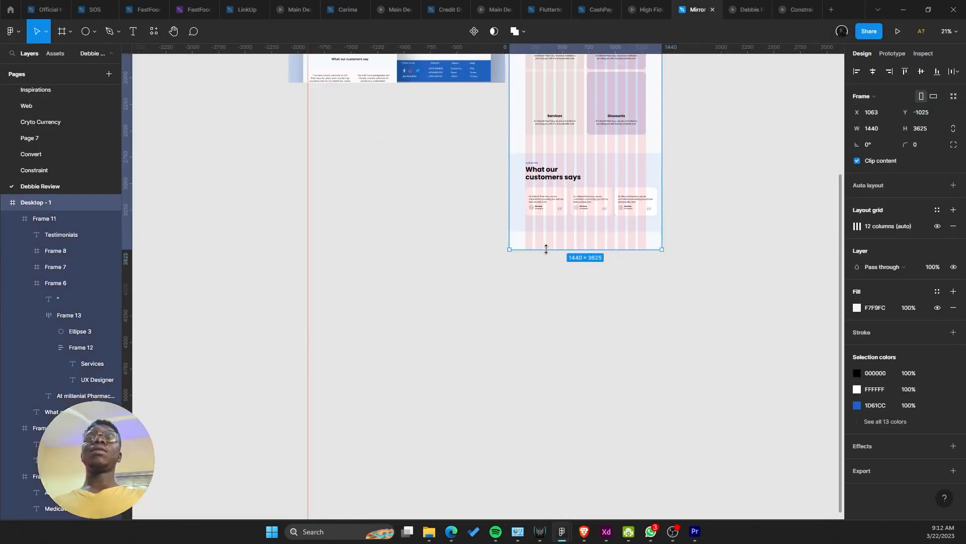
Step: Extend the Desktop-1 page downward to make room for a new section
drag(546, 248, 562, 344)
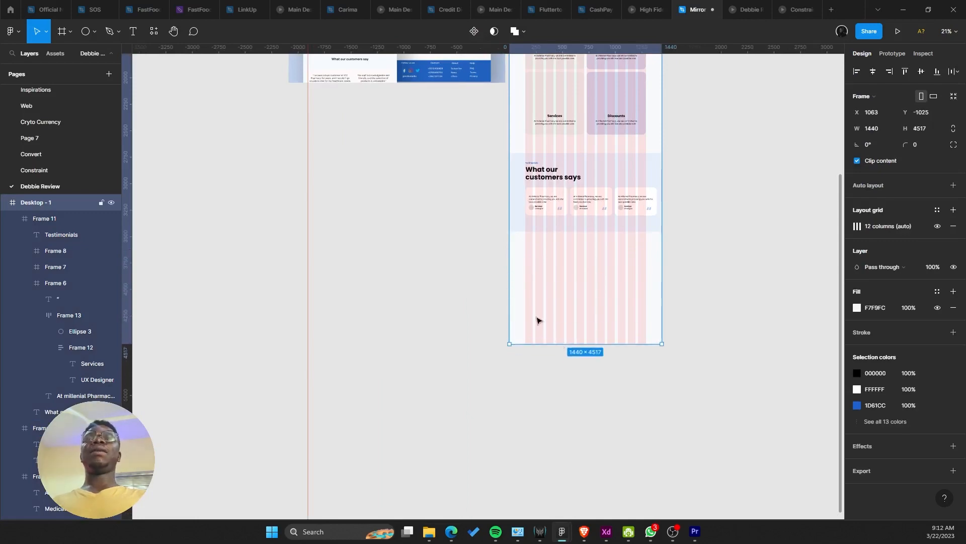
scroll(481, 436, up, 3)
scroll(476, 302, up, 3)
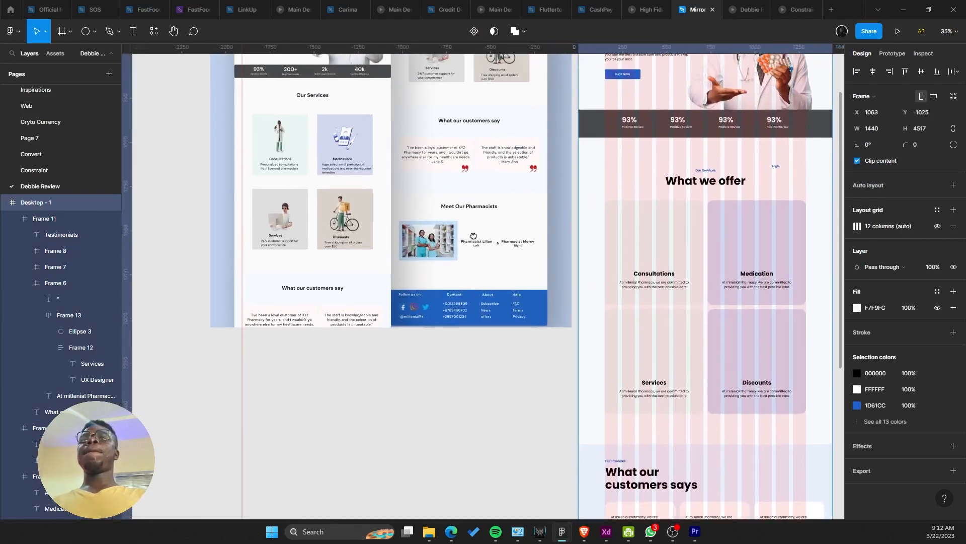
drag(474, 236, 476, 240)
scroll(468, 290, up, 3)
scroll(466, 294, down, 3)
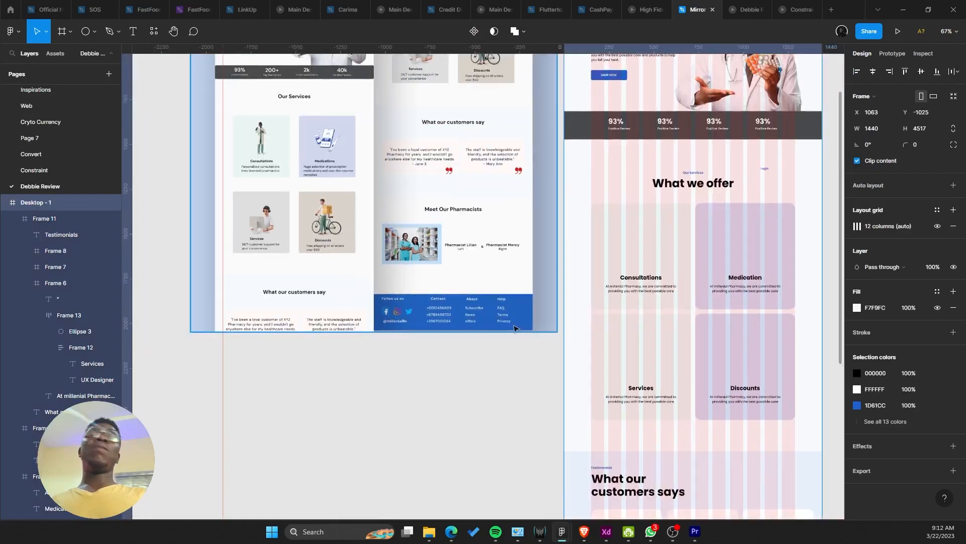
scroll(514, 328, down, 5)
scroll(488, 289, down, 2)
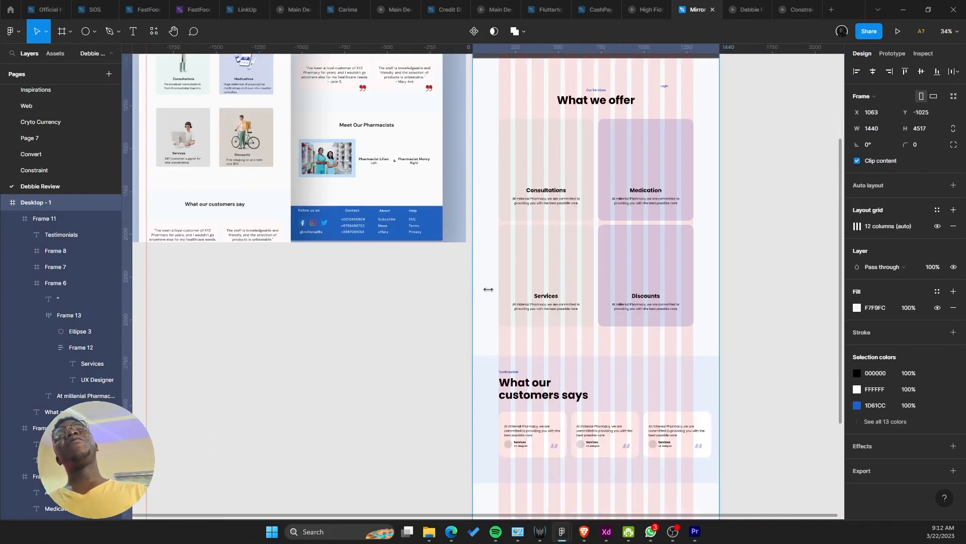
scroll(489, 289, down, 2)
Step: Duplicate the testimonials section's contents below the original block
click(500, 217)
drag(501, 218, 537, 327)
key(Return)
scroll(537, 329, up, 2)
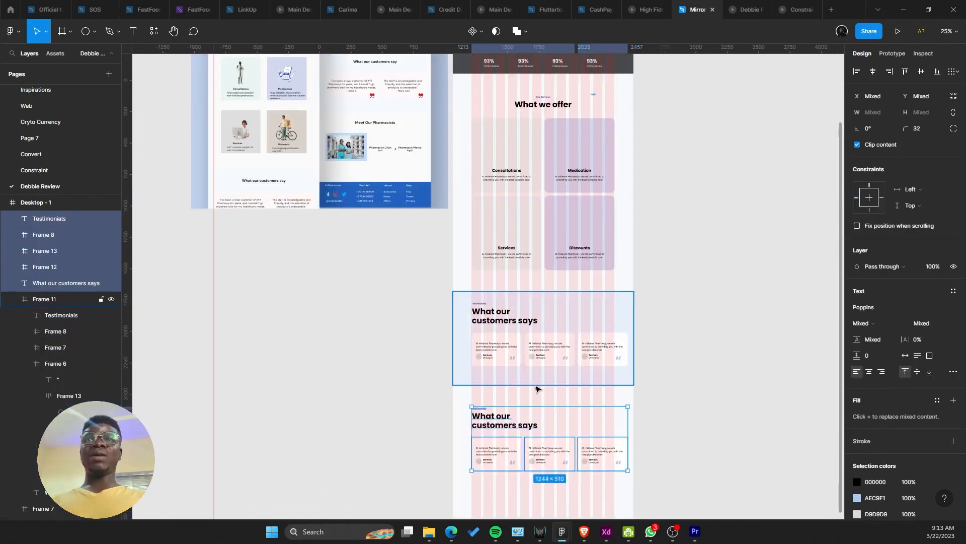
scroll(533, 386, up, 5)
Step: Center-align the copied heading on the page and centre the Testimonials label above it
double_click(472, 300)
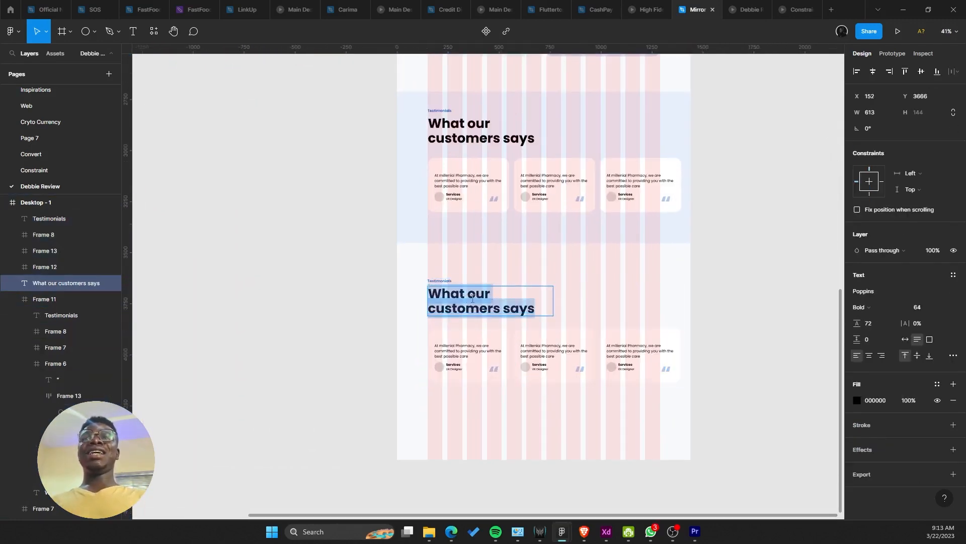
key(Escape)
click(869, 355)
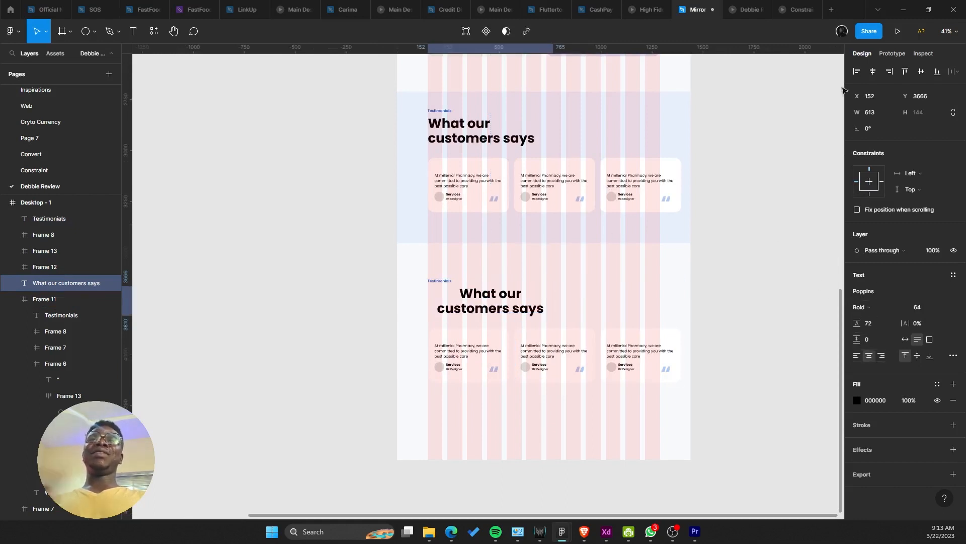
click(872, 71)
click(440, 283)
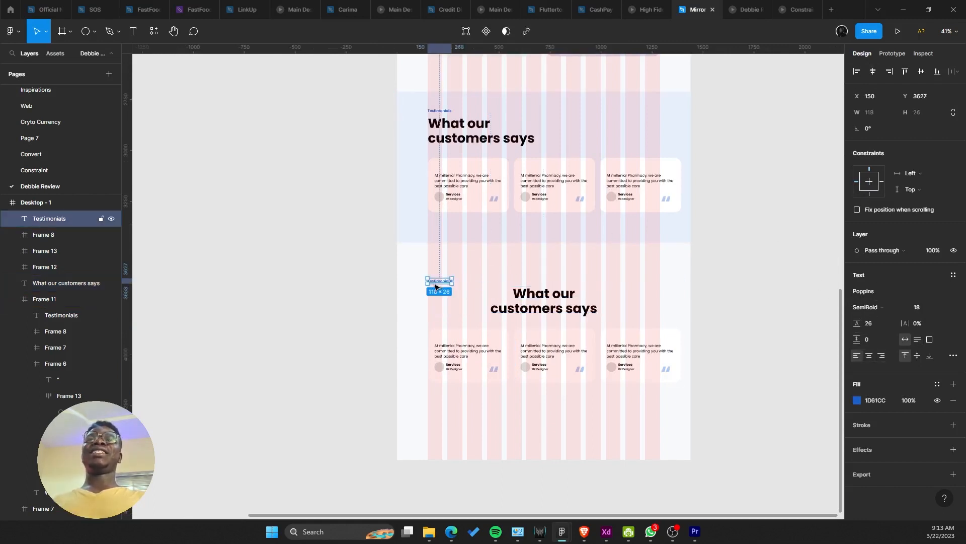
drag(440, 282, 538, 289)
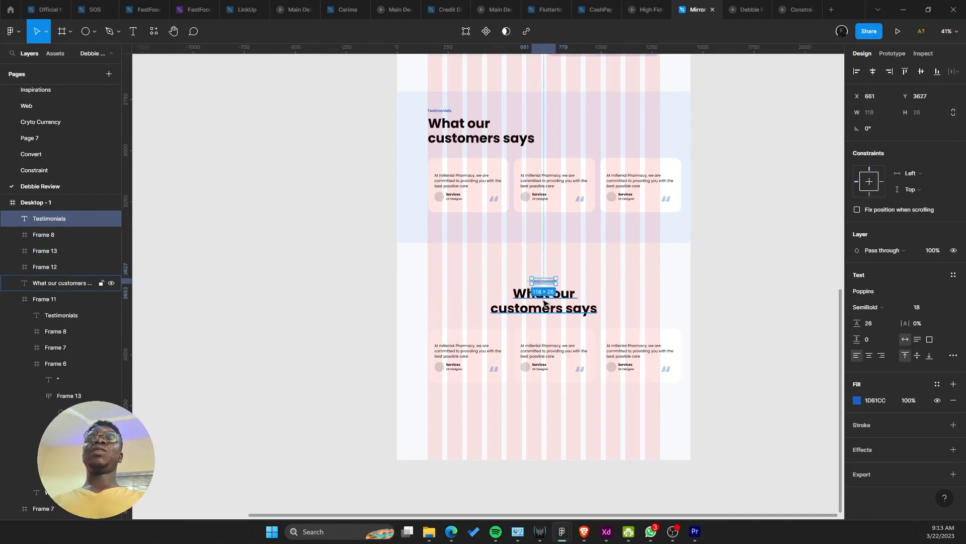
click(544, 302)
scroll(543, 301, up, 3)
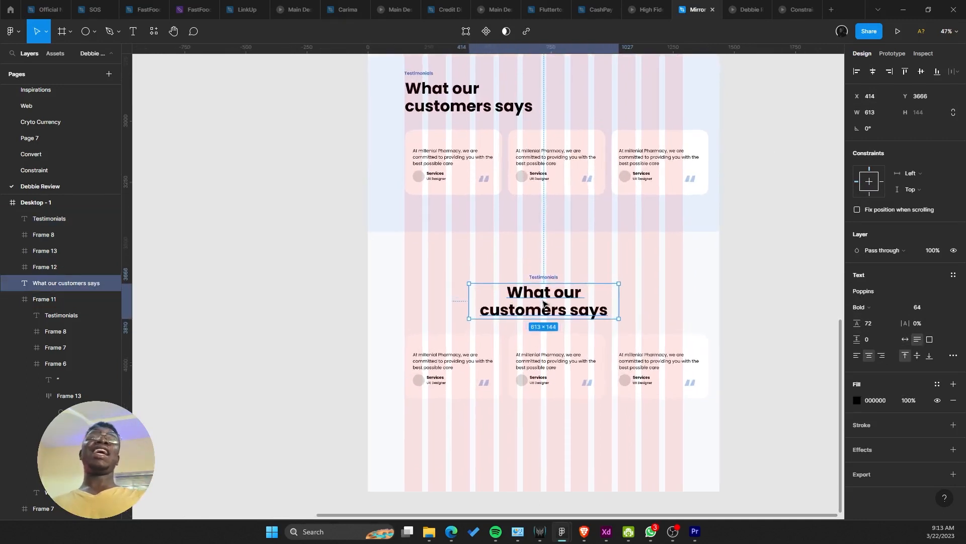
double_click(542, 288)
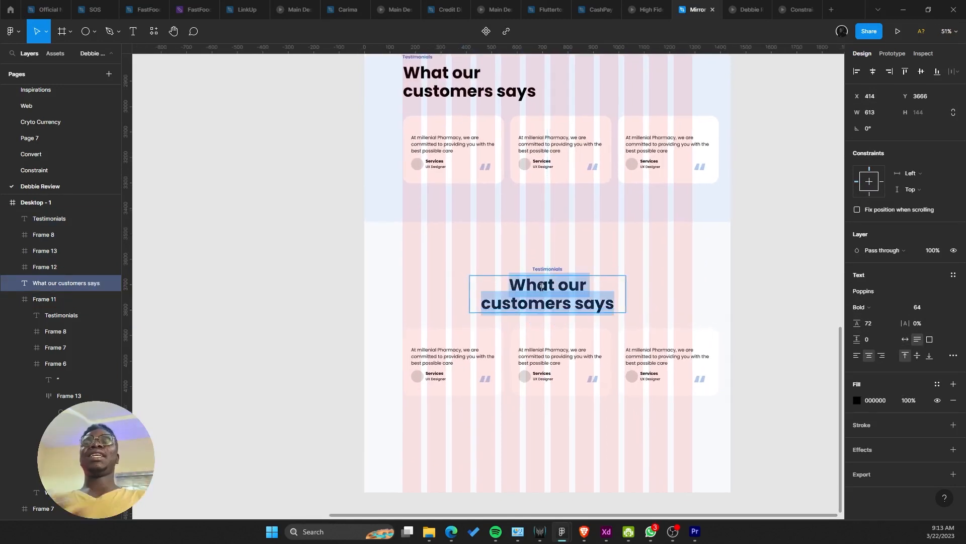
Step: Retitle the copied heading 'Meet Our Pharmacists' and widen it to fit one line
key(Escape)
scroll(524, 289, down, 6)
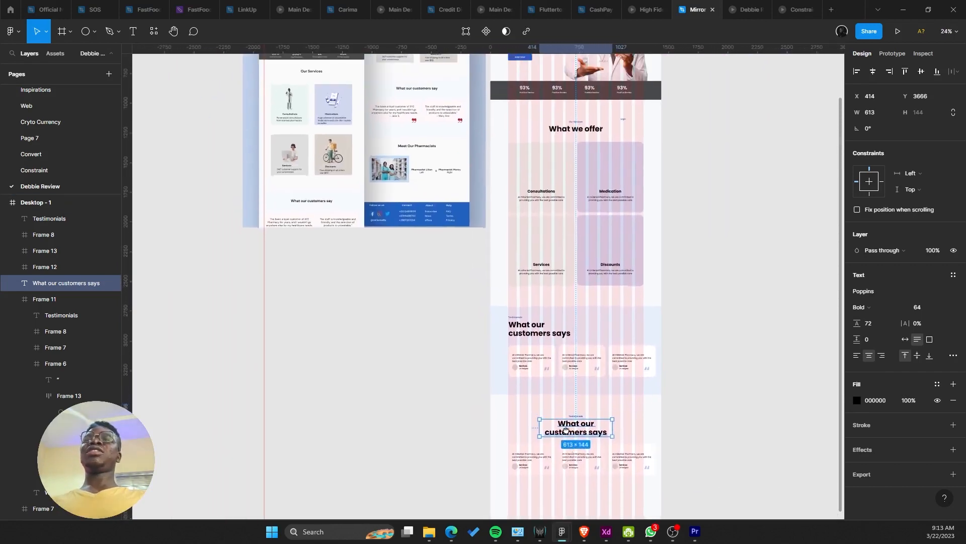
double_click(579, 421)
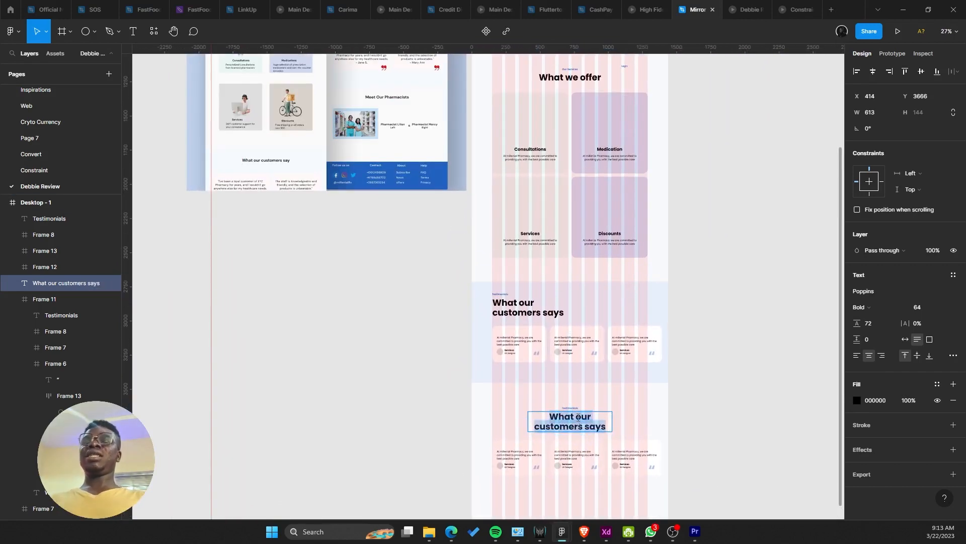
text(mEET)
key(ctrl+z)
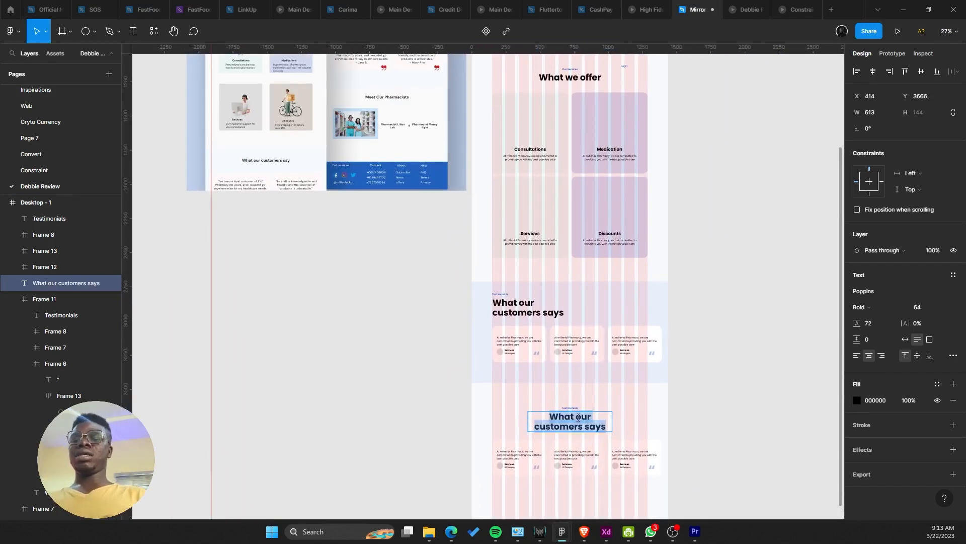
text(Meet Our Pha)
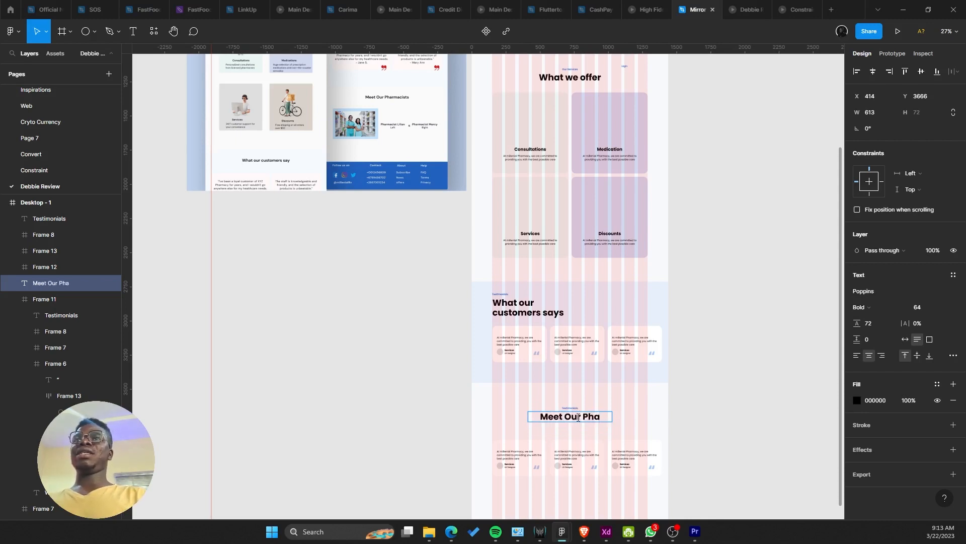
text(rma)
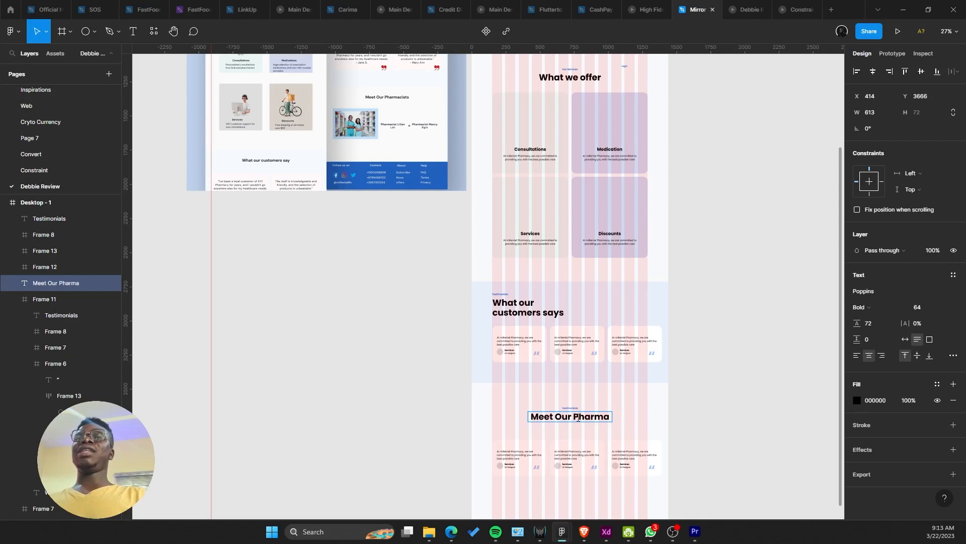
text(cist)
scroll(582, 405, up, 5)
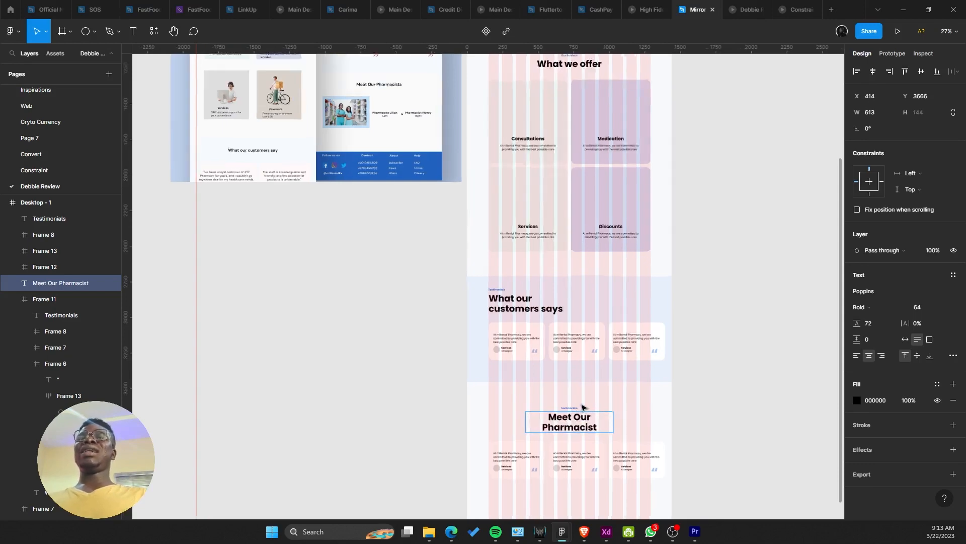
text(s)
key(Escape)
drag(605, 402, 591, 336)
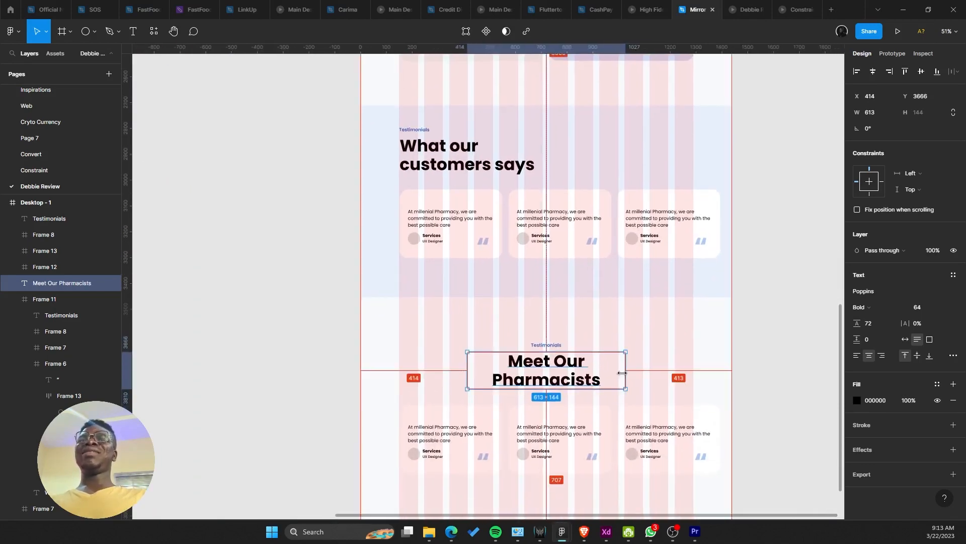
drag(625, 373, 651, 376)
Step: Pull the avatar-and-name row out of the left copied card
drag(627, 328, 614, 194)
click(568, 295)
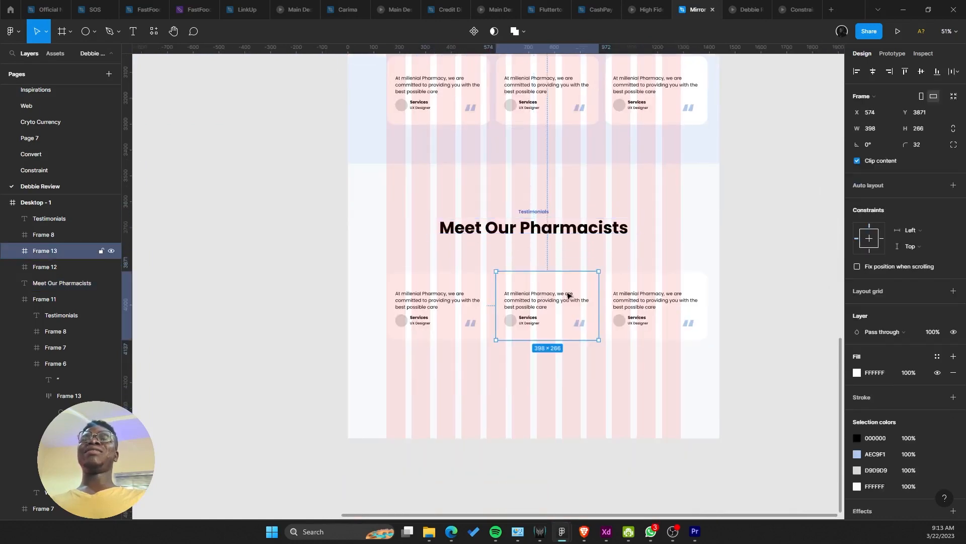
click(457, 308)
shift+click(557, 318)
scroll(574, 340, up, 2)
scroll(574, 340, left, 1)
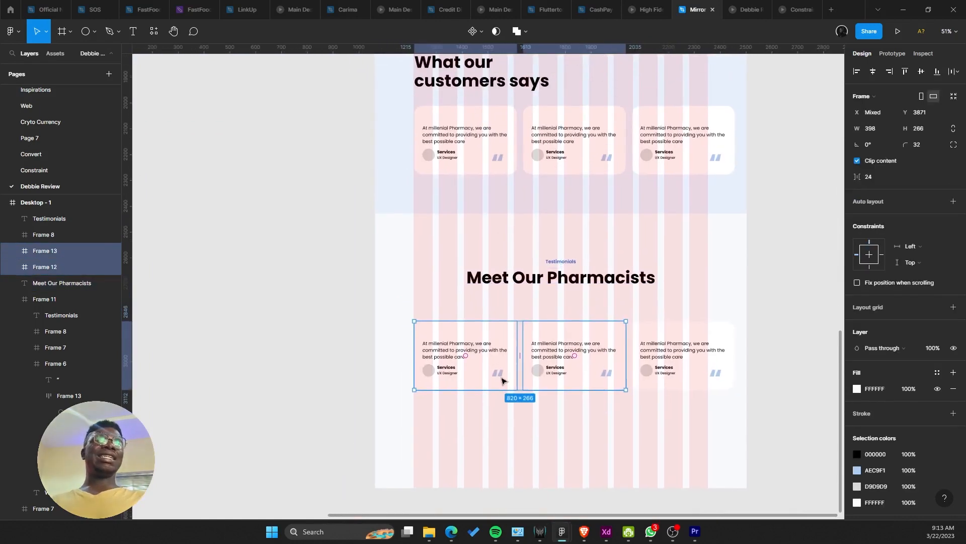
click(465, 373)
double_click(445, 372)
drag(446, 373, 440, 307)
Step: Delete all three copied testimonial cards
click(470, 351)
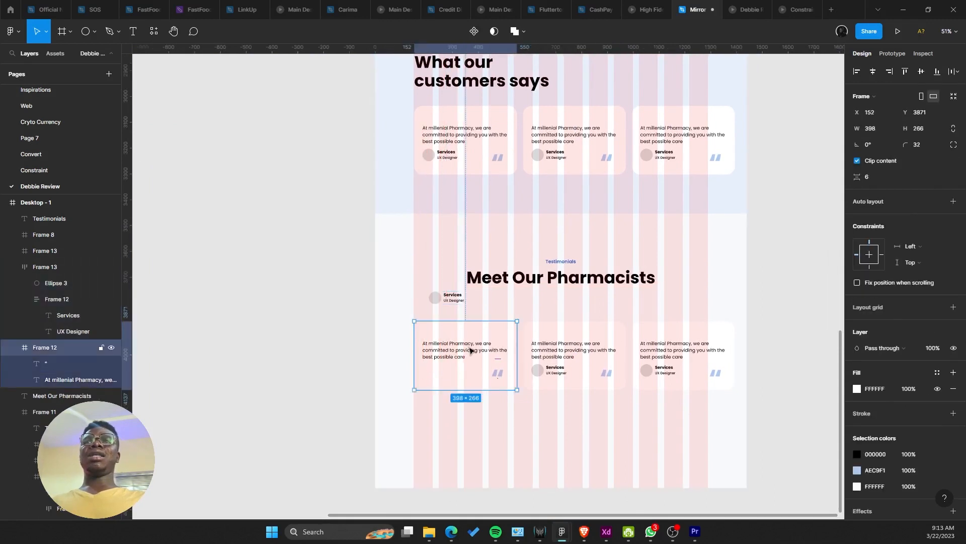
scroll(470, 330, down, 1)
shift+click(568, 327)
shift+click(660, 345)
key(Delete)
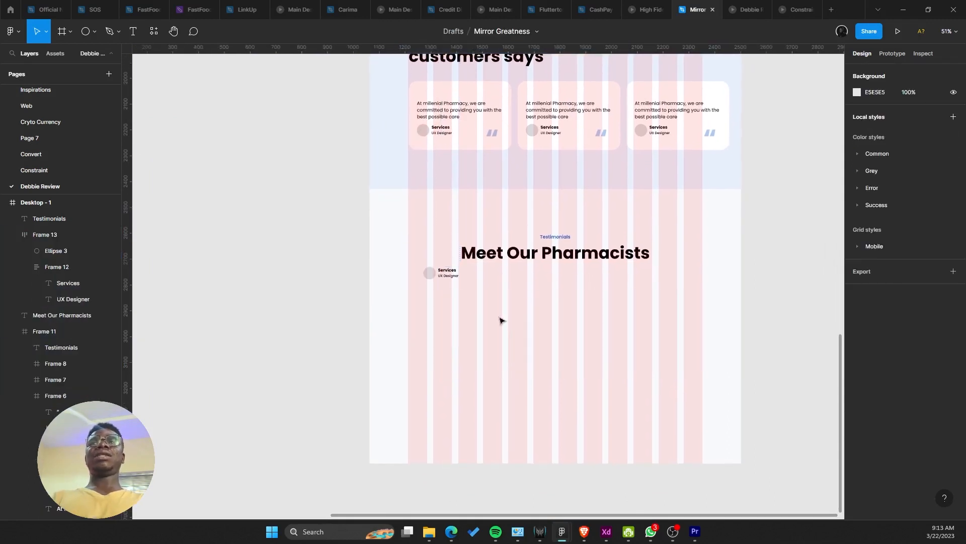
Step: Position the avatar-and-name row below the new heading, at Y 4330
drag(447, 276, 523, 361)
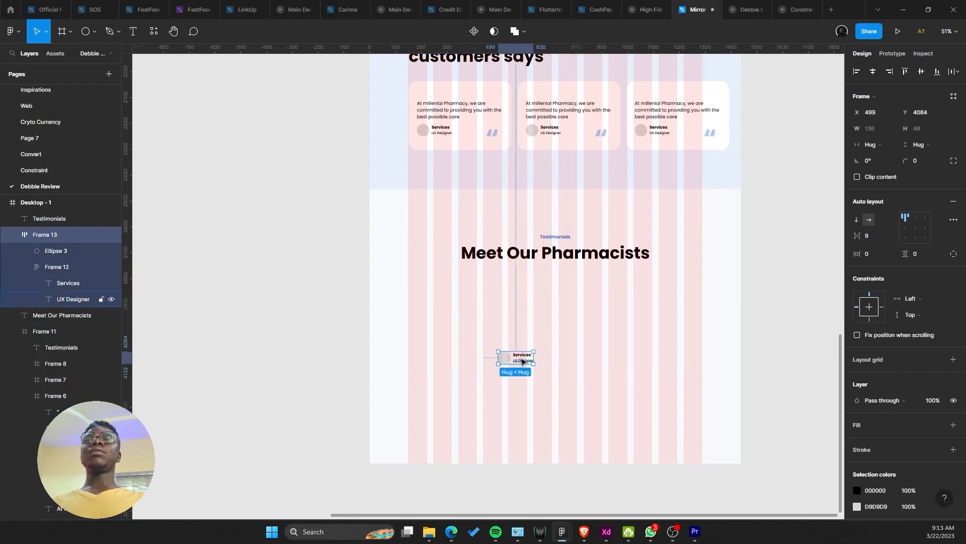
scroll(569, 427, down, 5)
scroll(568, 434, up, 2)
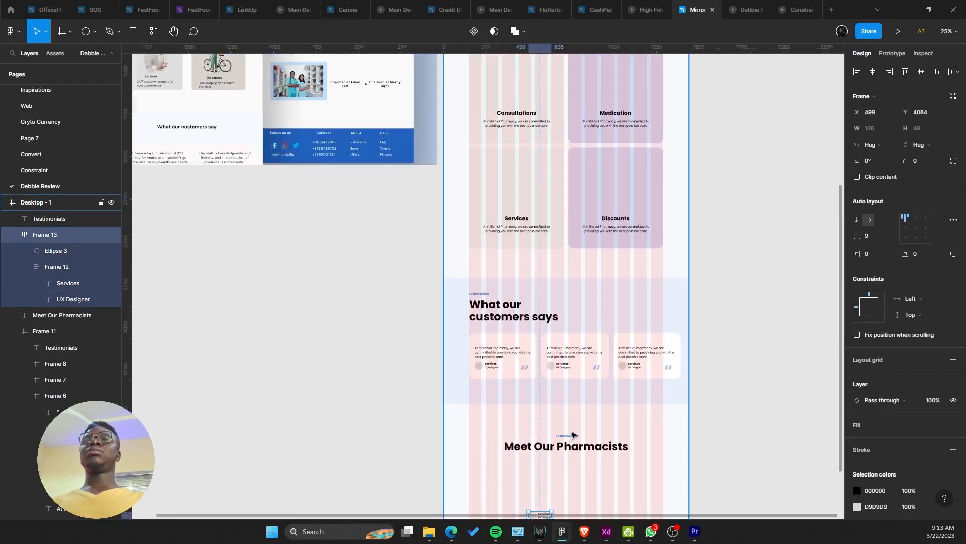
scroll(568, 429, down, 3)
scroll(576, 275, up, 2)
scroll(583, 391, down, 2)
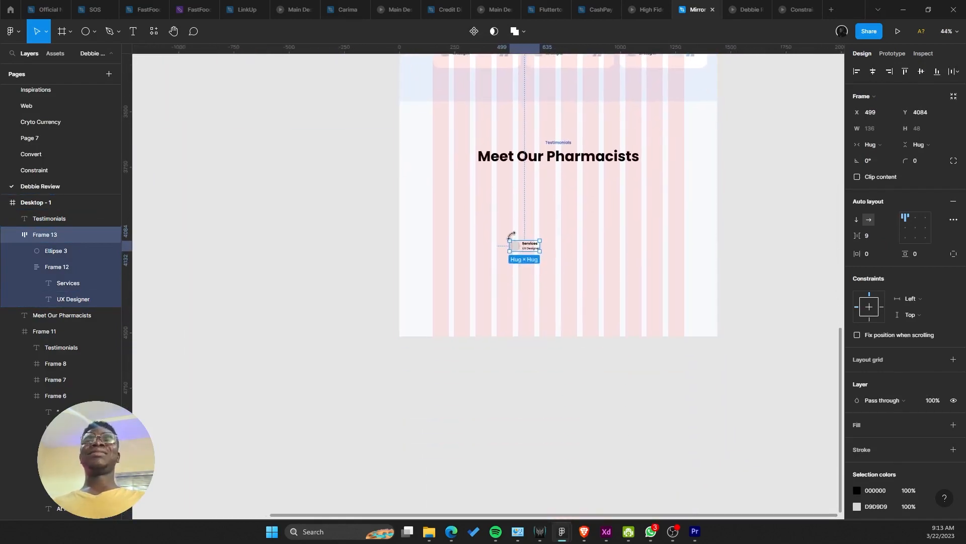
drag(526, 250, 529, 304)
scroll(571, 248, down, 3)
scroll(570, 248, up, 1)
Step: Pan to the older design's Meet Our Pharmacists section for reference
drag(518, 257, 614, 453)
scroll(433, 289, up, 3)
drag(358, 270, 395, 307)
scroll(407, 307, up, 1)
scroll(407, 308, up, 2)
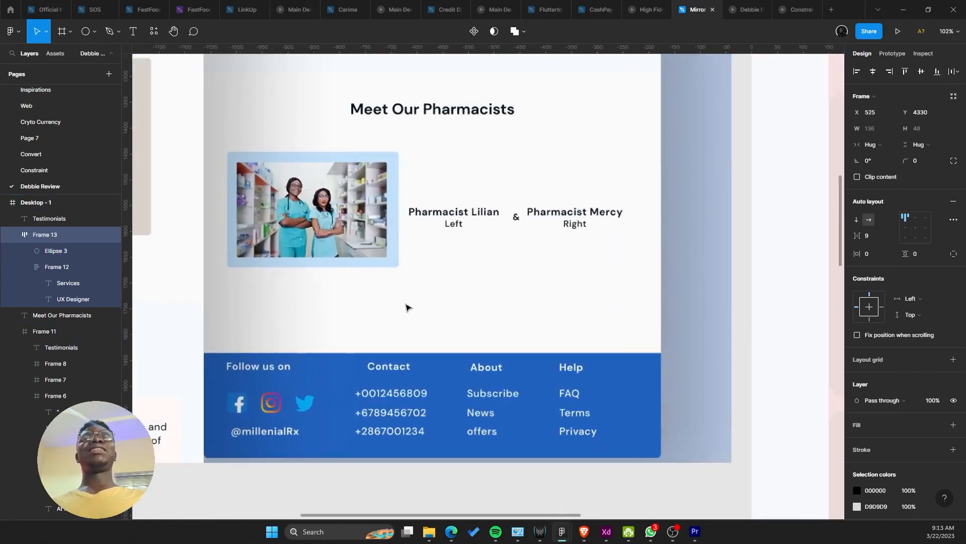
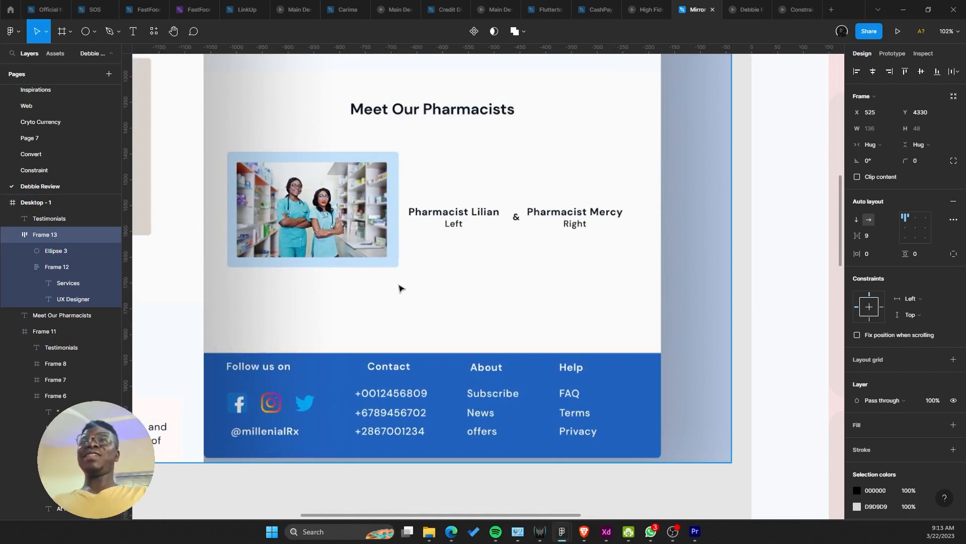
Step: Search Google Images in Edge for 'two pharm'
scroll(352, 231, down, 4)
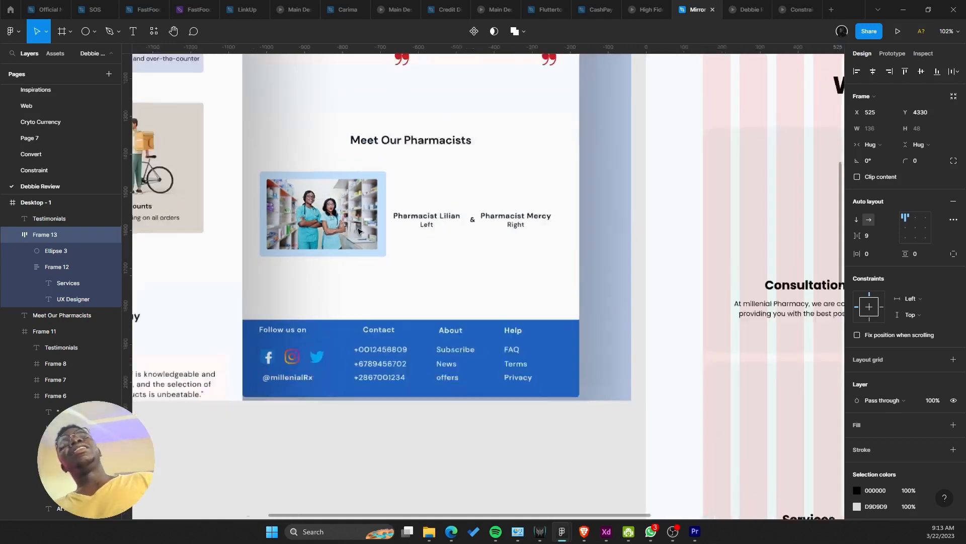
scroll(348, 216, down, 5)
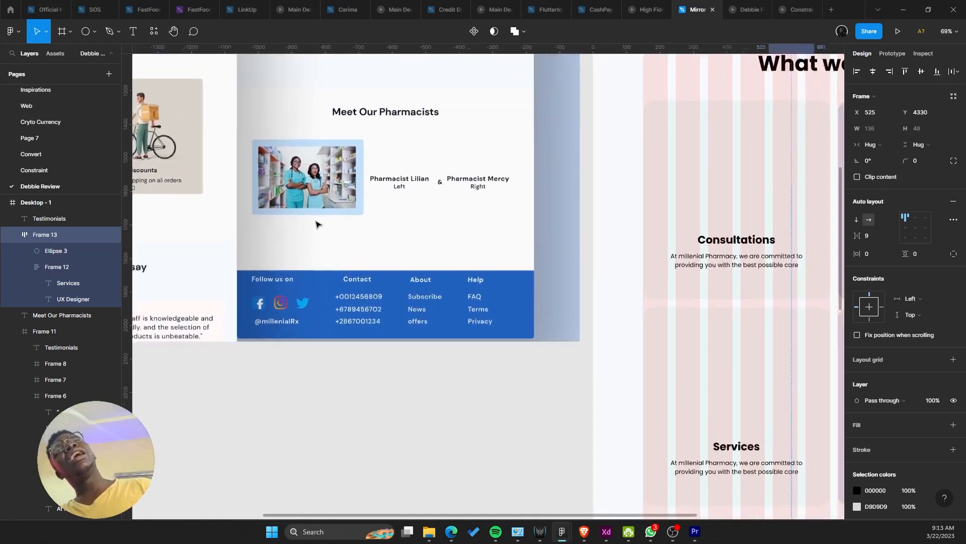
key(alt)
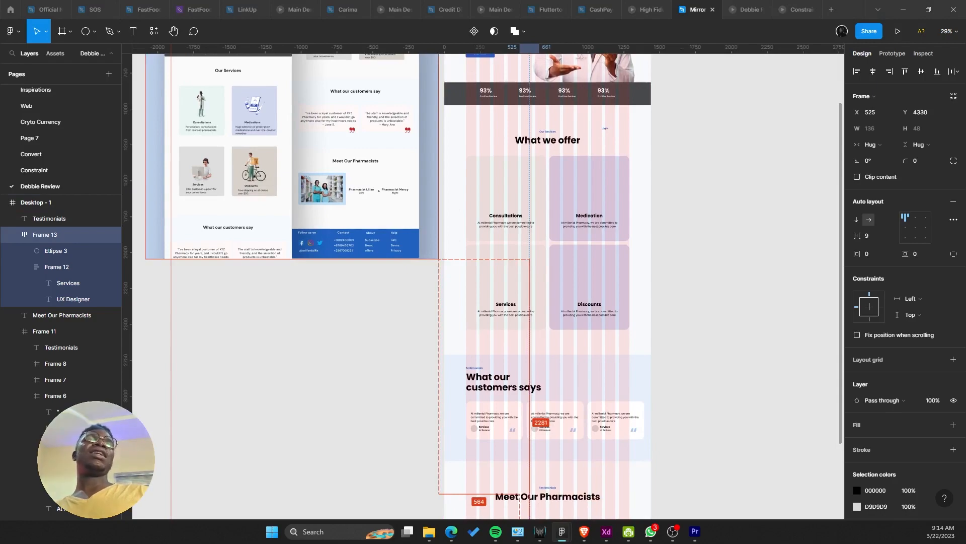
key(alt+Tab)
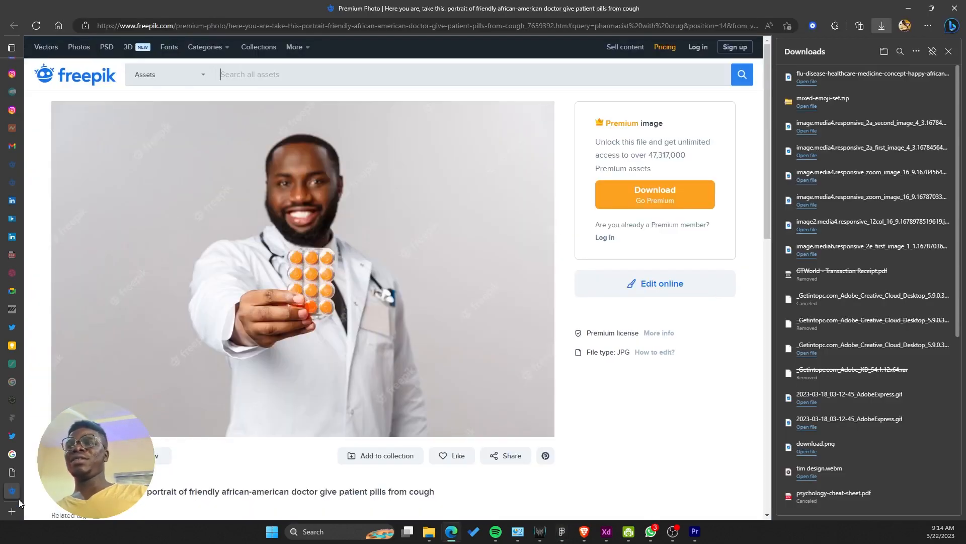
click(12, 453)
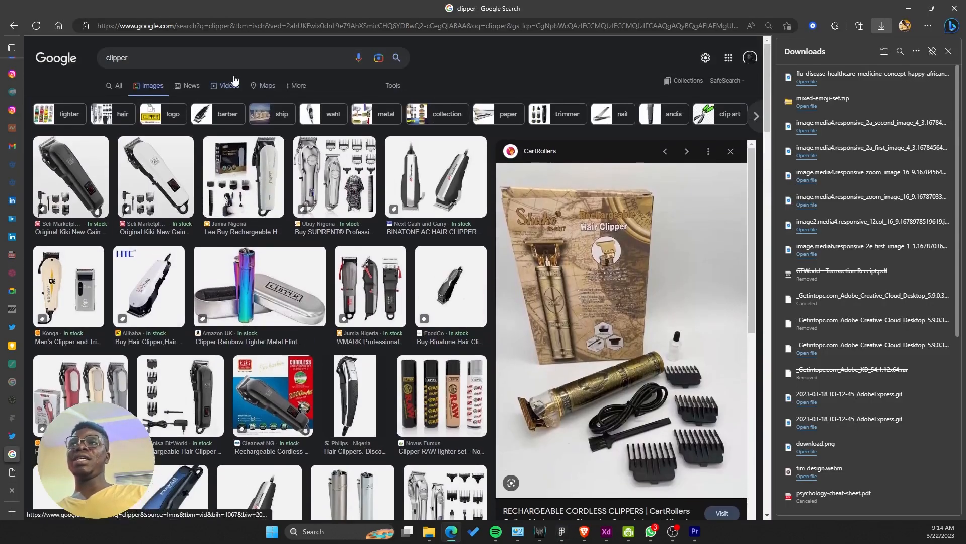
click(234, 58)
key(ctrl+a)
text(two p)
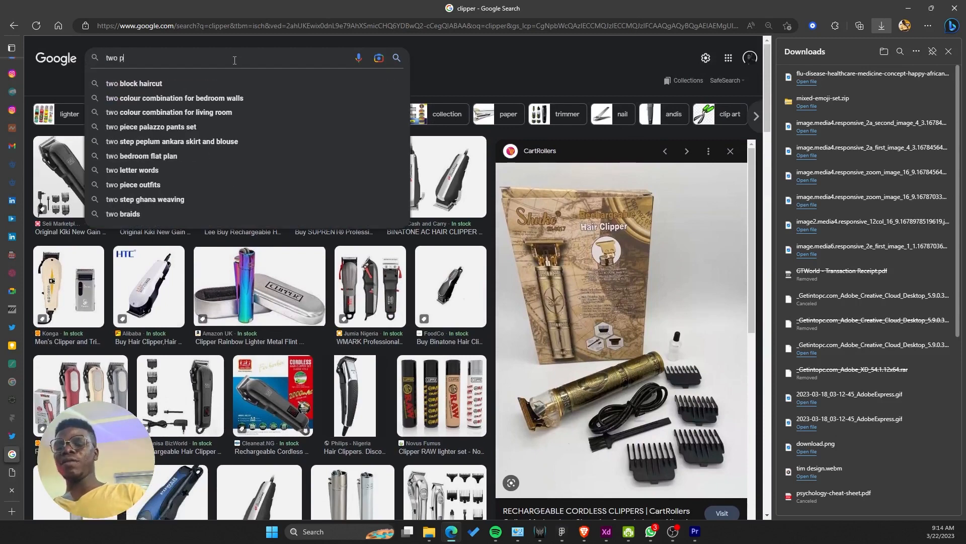
text(harmist)
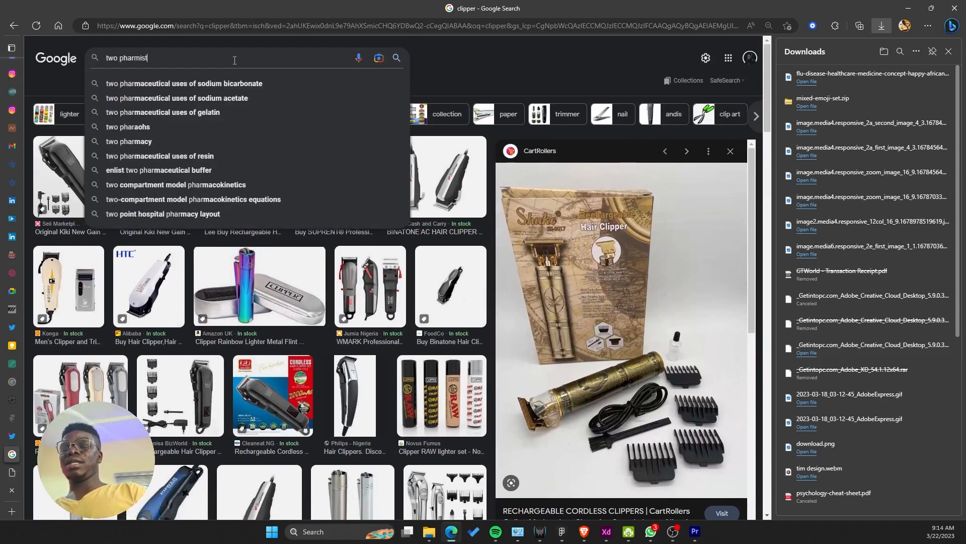
key(Return)
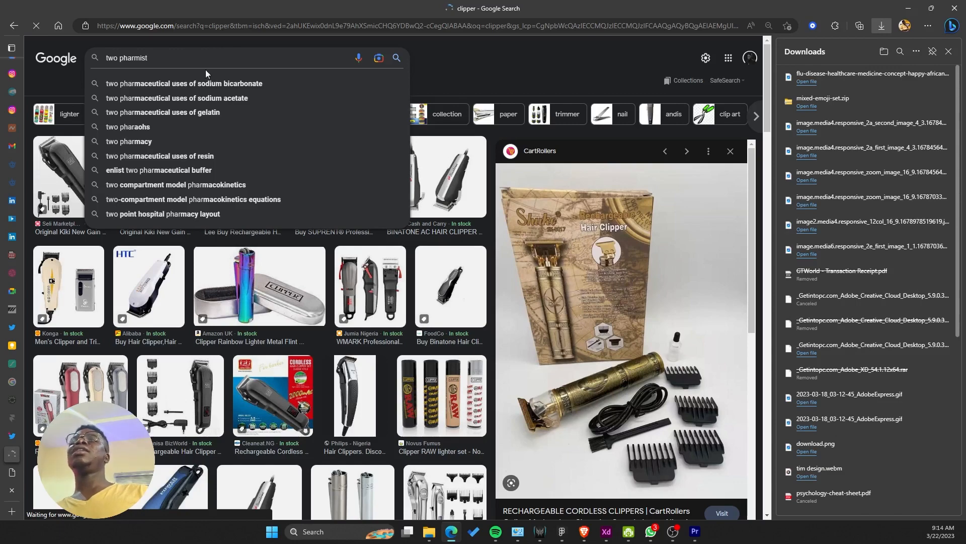
Step: Copy the Freepik photo of two pharmacists from its preview and return to Figma
click(179, 29)
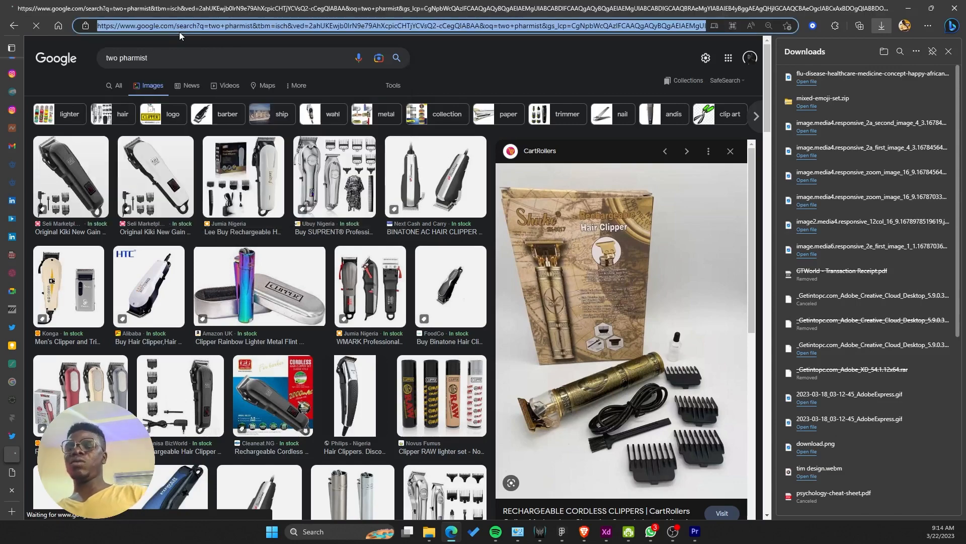
text(two)
key(Escape)
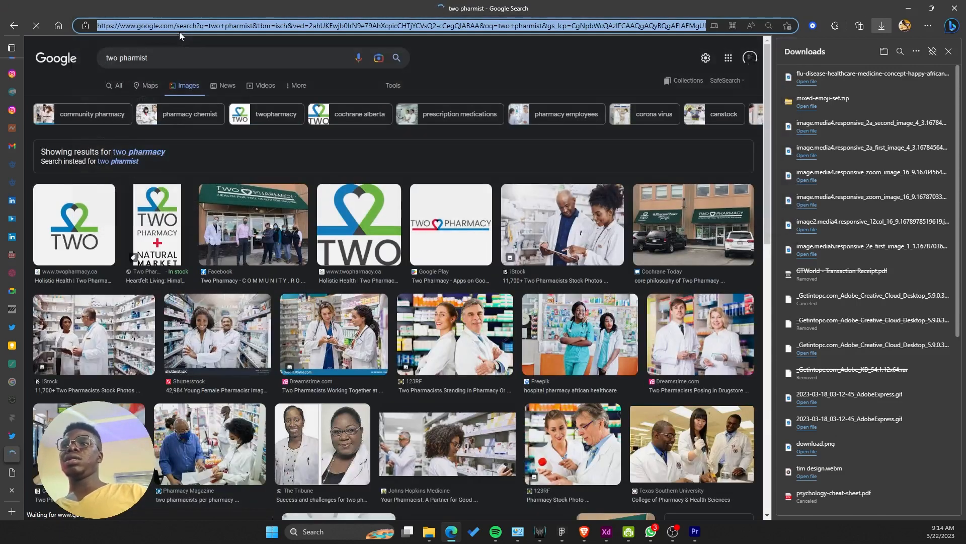
scroll(271, 152, down, 2)
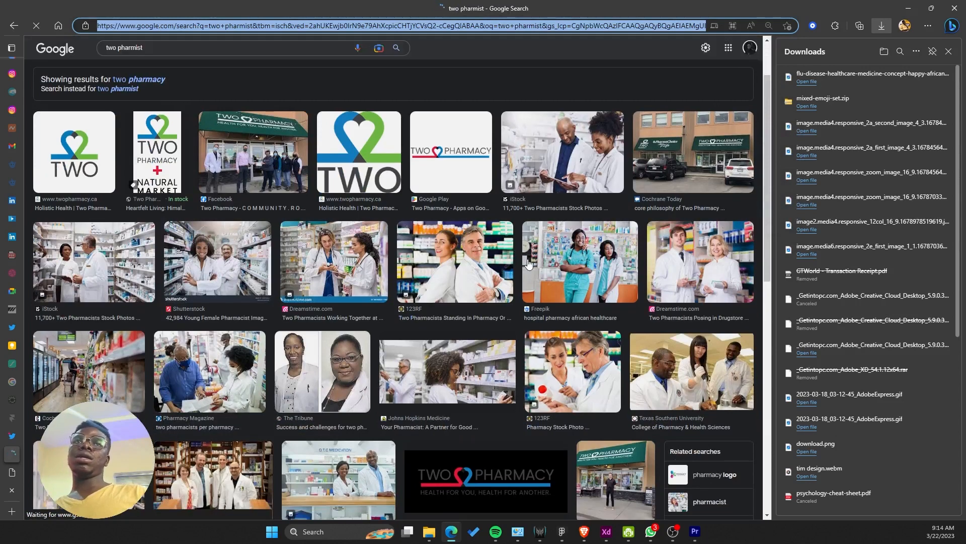
click(574, 267)
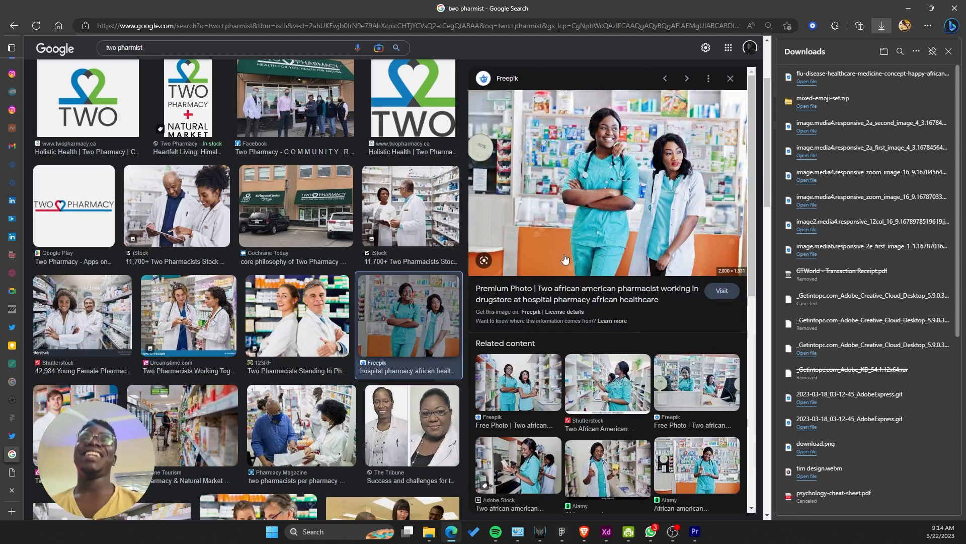
right_click(605, 191)
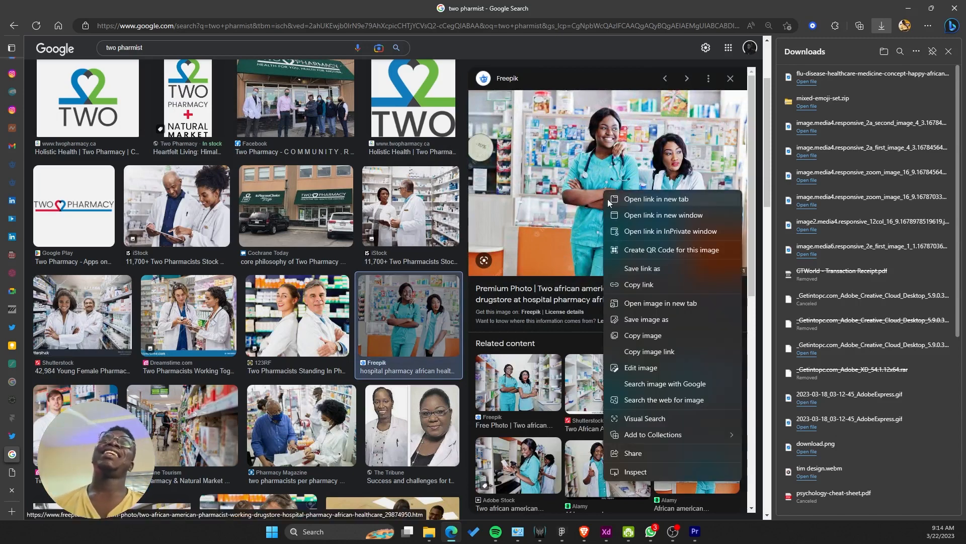
click(637, 336)
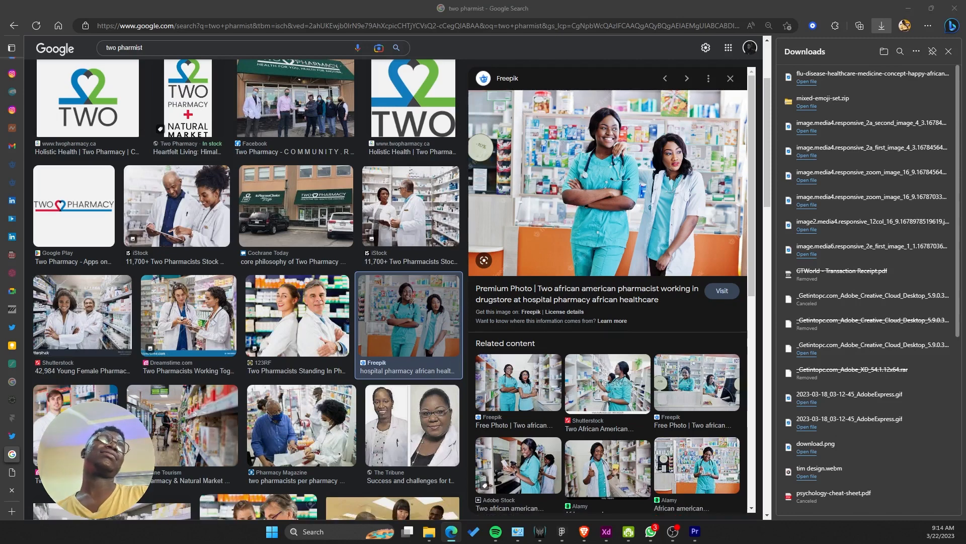
key(alt+Tab)
scroll(225, 140, down, 5)
ctrl+scroll(389, 168, up, 3)
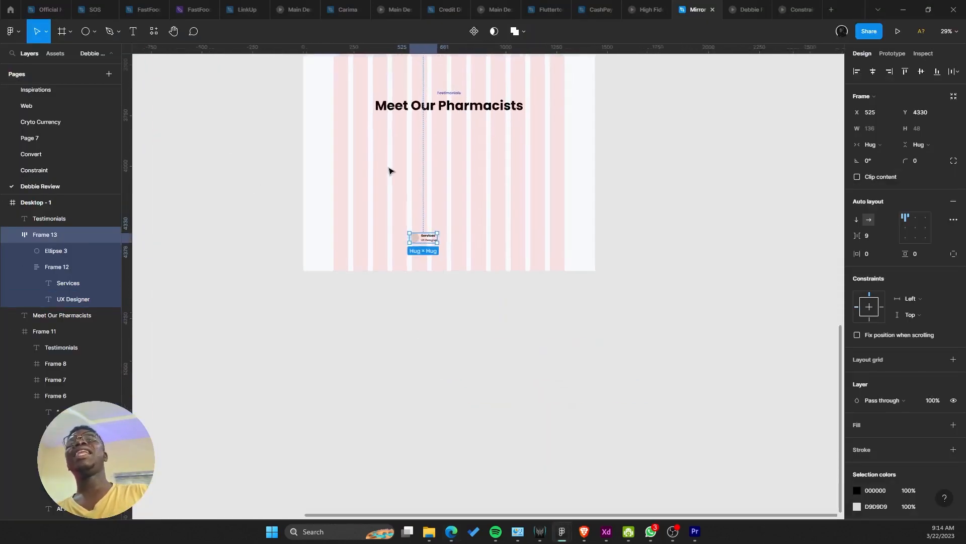
Step: Paste the pharmacists photo, shrink it to about 752×501, and move Frame 13 below Desktop-1
right_click(464, 297)
click(401, 286)
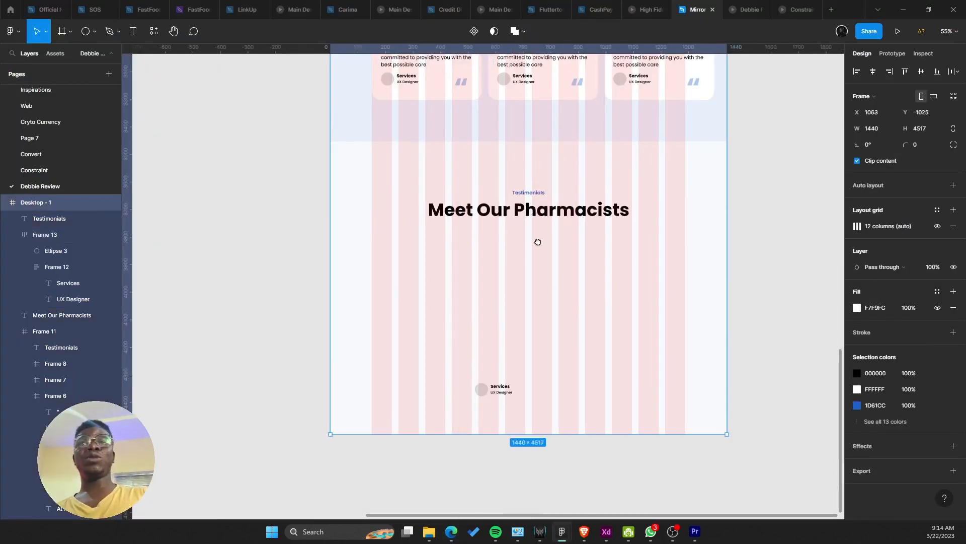
key(ctrl+v)
drag(535, 325, 530, 407)
alt+drag(798, 278, 625, 308)
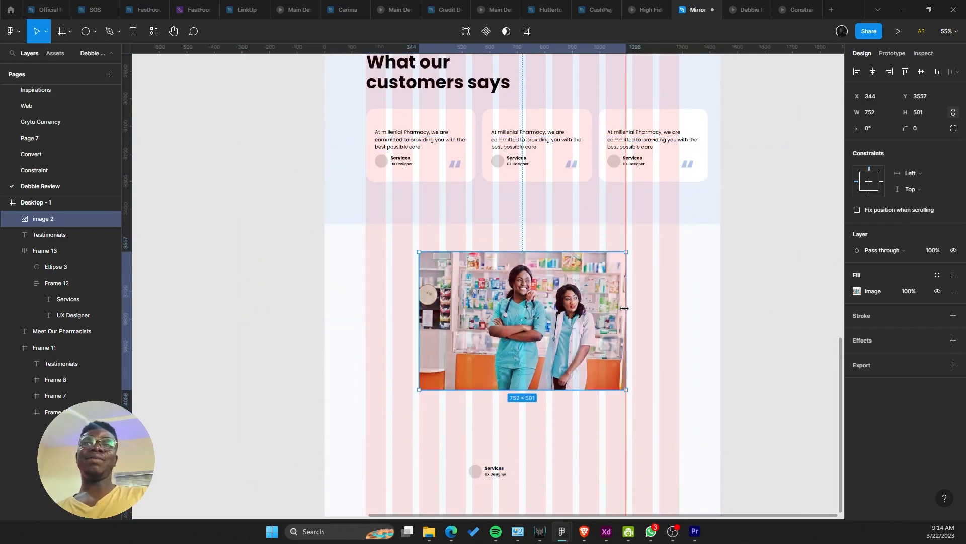
drag(542, 446, 522, 271)
drag(448, 301, 469, 344)
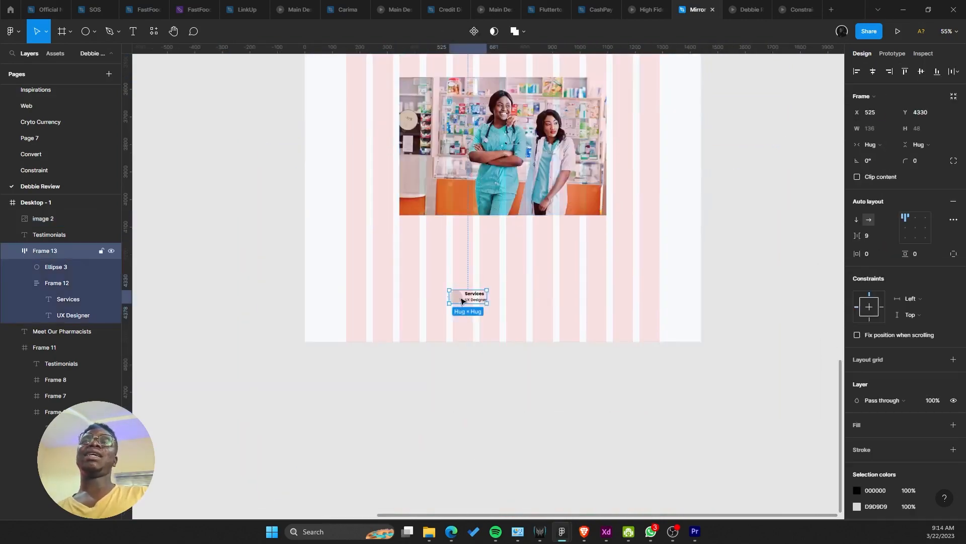
drag(462, 301, 478, 357)
Step: Place the photo under the Meet Our Pharmacists heading and round its corners
click(518, 209)
drag(522, 212, 528, 231)
drag(522, 264, 524, 355)
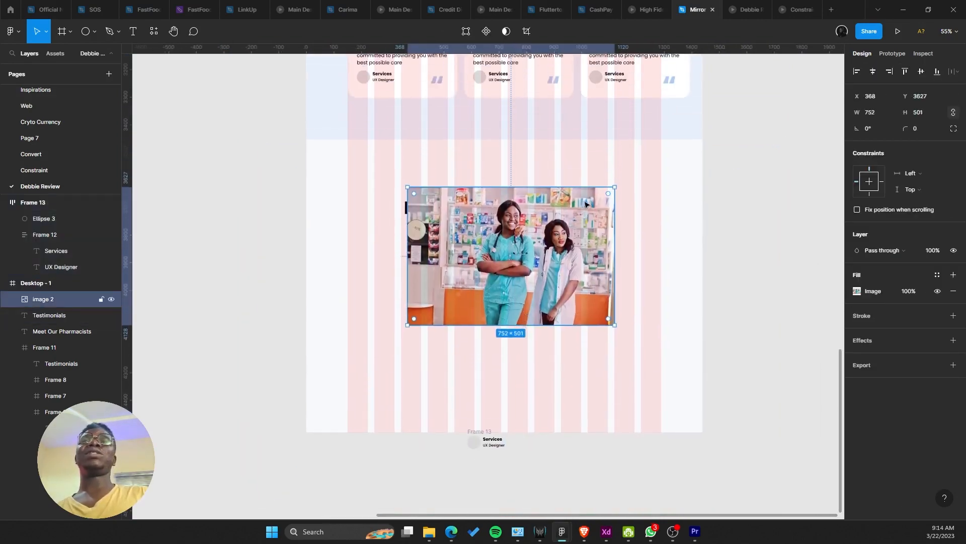
drag(609, 195, 576, 171)
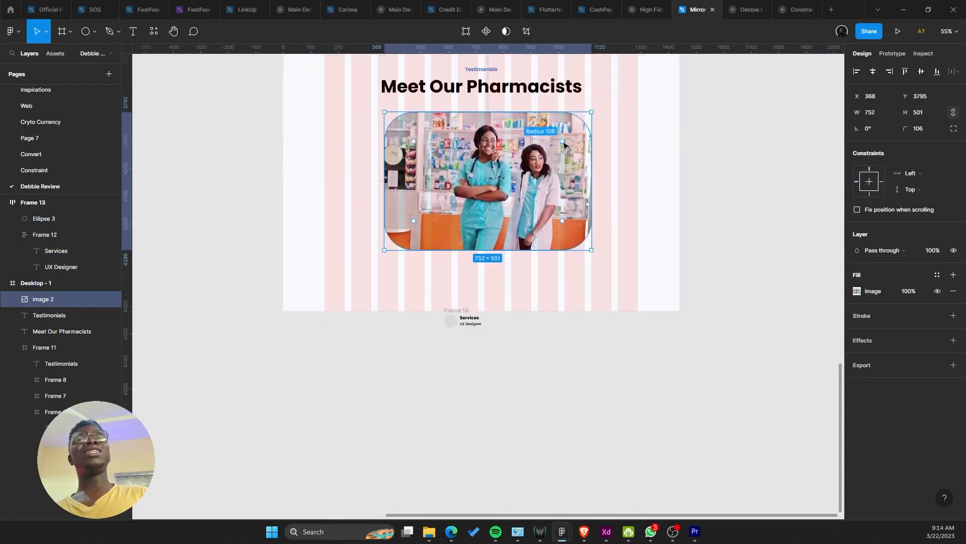
Step: Check the reference design, then widen the photo to 760 px with corner radius 32
drag(571, 132, 647, 313)
scroll(598, 310, down, 5)
drag(487, 283, 569, 490)
scroll(520, 235, up, 4)
scroll(520, 234, up, 3)
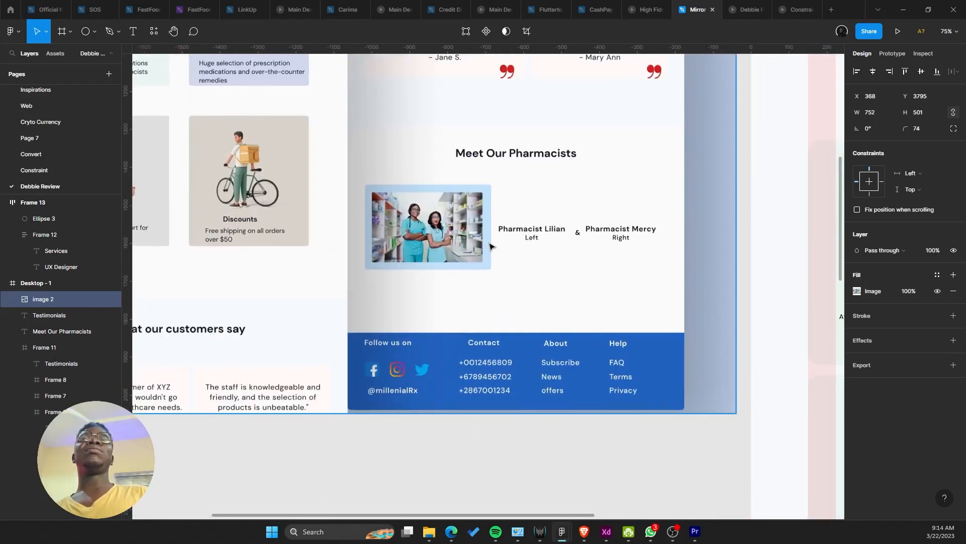
scroll(489, 249, up, 1)
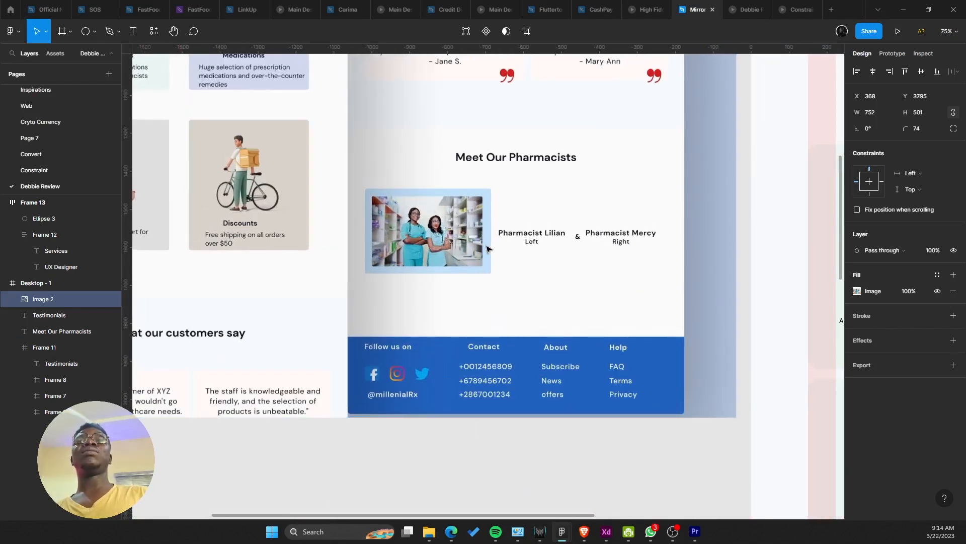
scroll(486, 249, down, 5)
scroll(491, 259, up, 5)
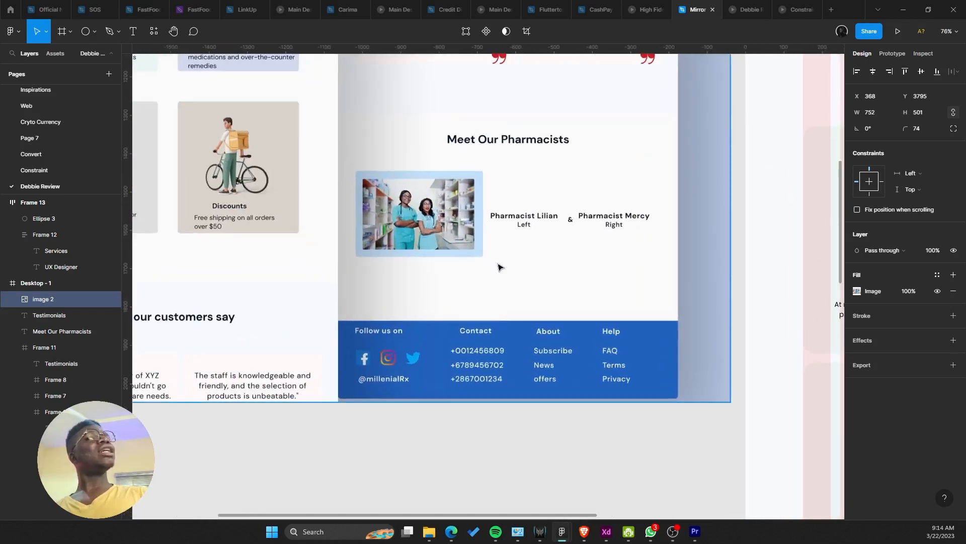
scroll(504, 270, down, 5)
scroll(569, 277, down, 5)
scroll(561, 182, up, 4)
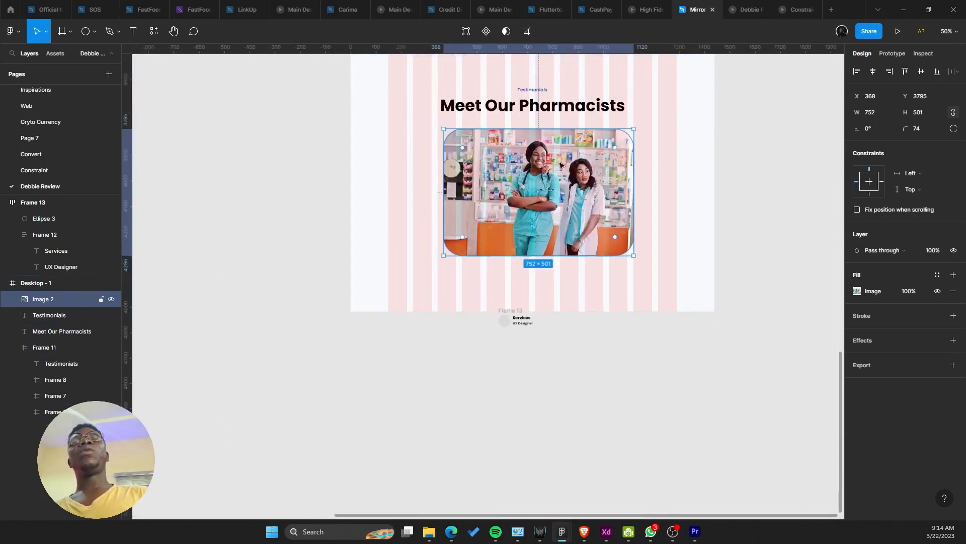
scroll(552, 251, up, 5)
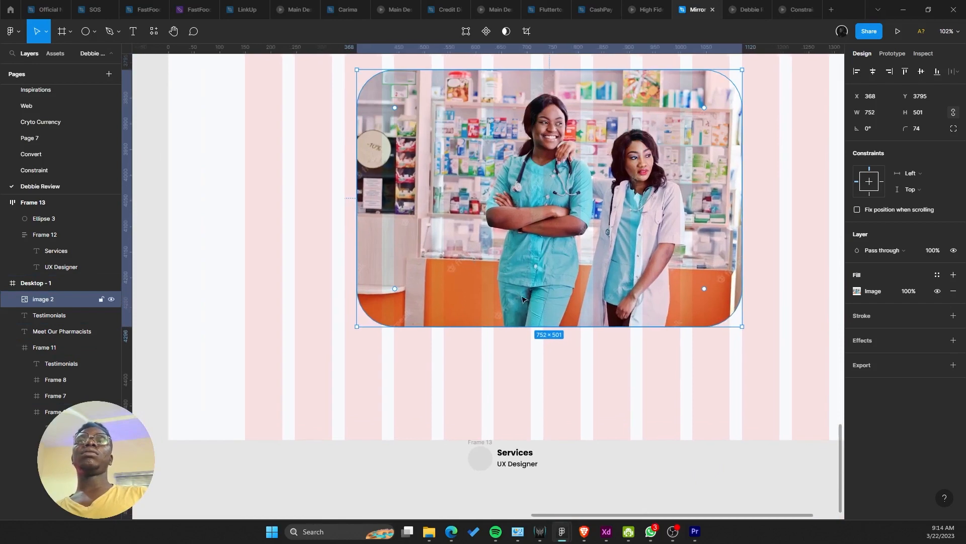
scroll(695, 267, up, 3)
drag(746, 256, 750, 256)
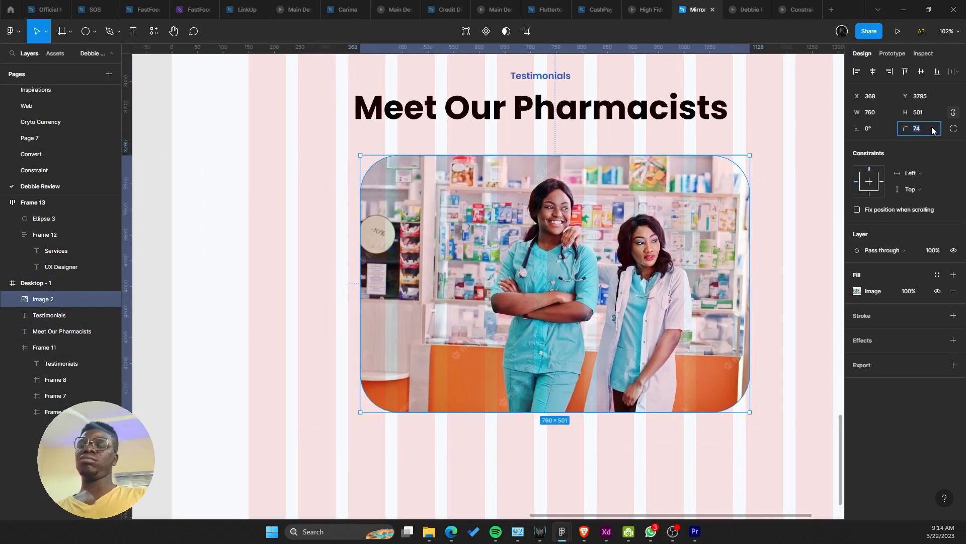
text(32)
key(Return)
Step: Centre the photo in the section, trim it to about 755 wide, and nudge it down
scroll(487, 179, down, 10)
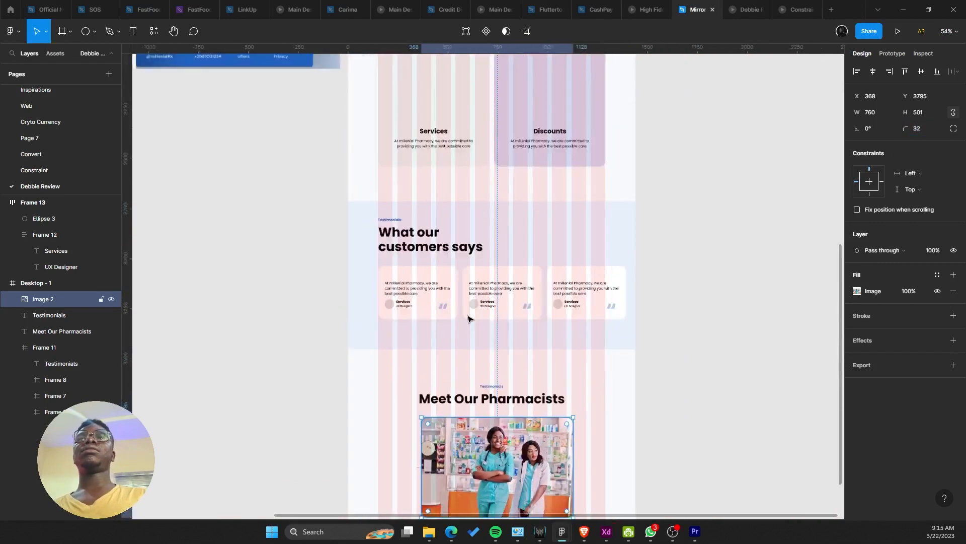
click(502, 177)
scroll(433, 314, up, 5)
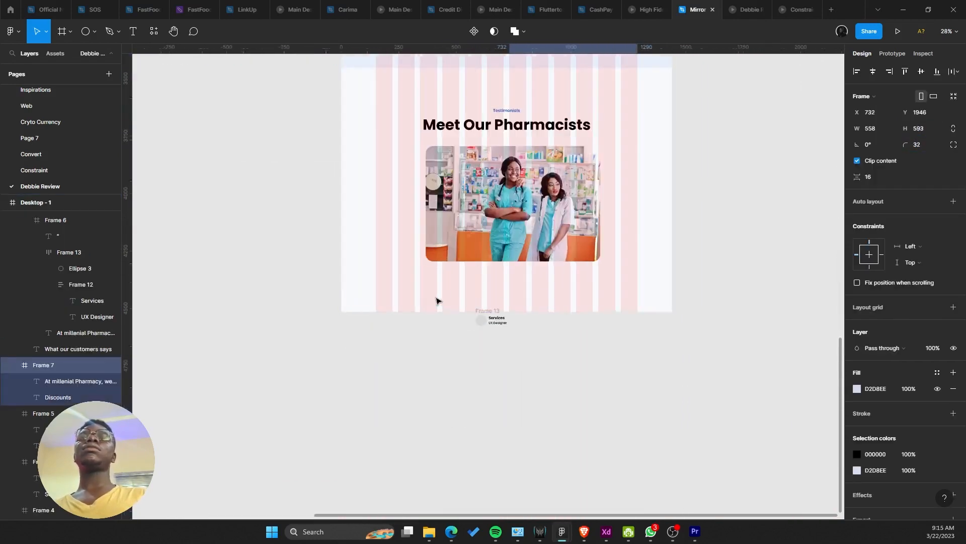
click(501, 232)
drag(497, 229, 494, 227)
scroll(493, 225, up, 3)
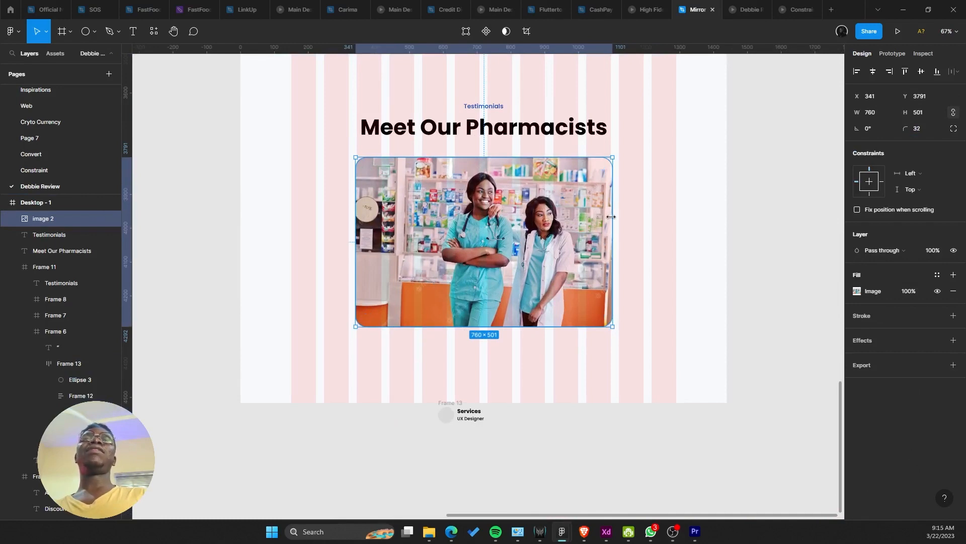
drag(611, 216, 611, 214)
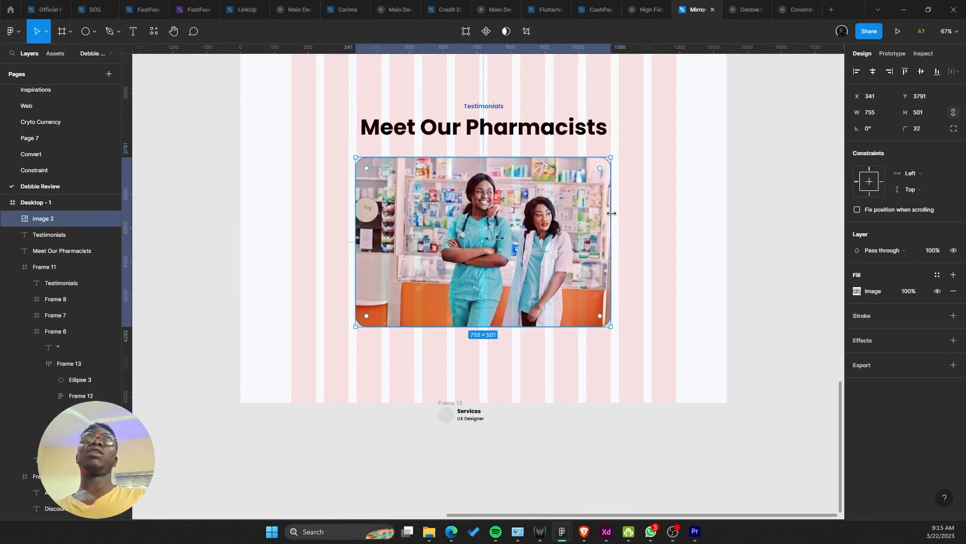
drag(357, 231, 357, 225)
key(Down)
key(Down)
key(Down)
key(Down)
key(Down)
key(Down)
key(Down)
key(Down)
key(Down)
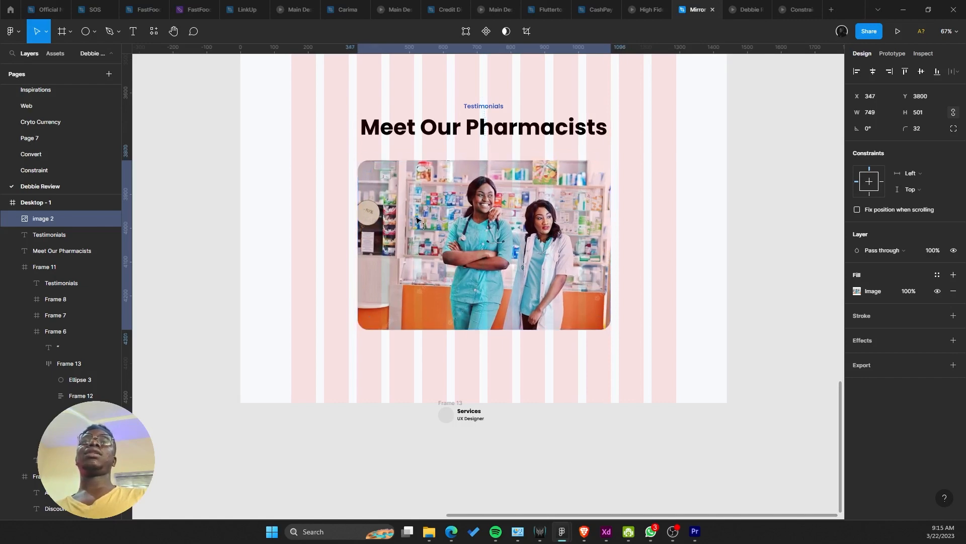
scroll(423, 226, up, 2)
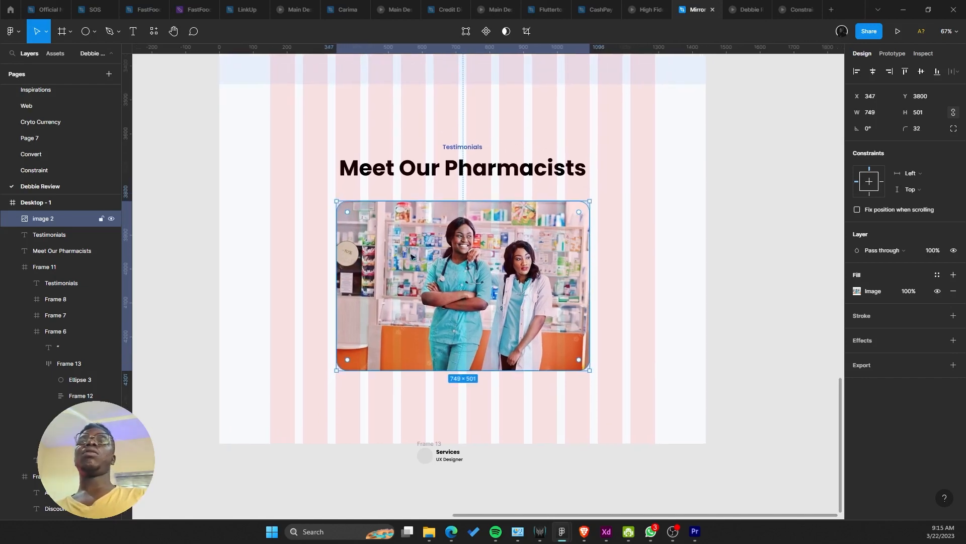
Step: Try narrowing the Meet Our Pharmacists heading to two lines, then undo it
click(464, 172)
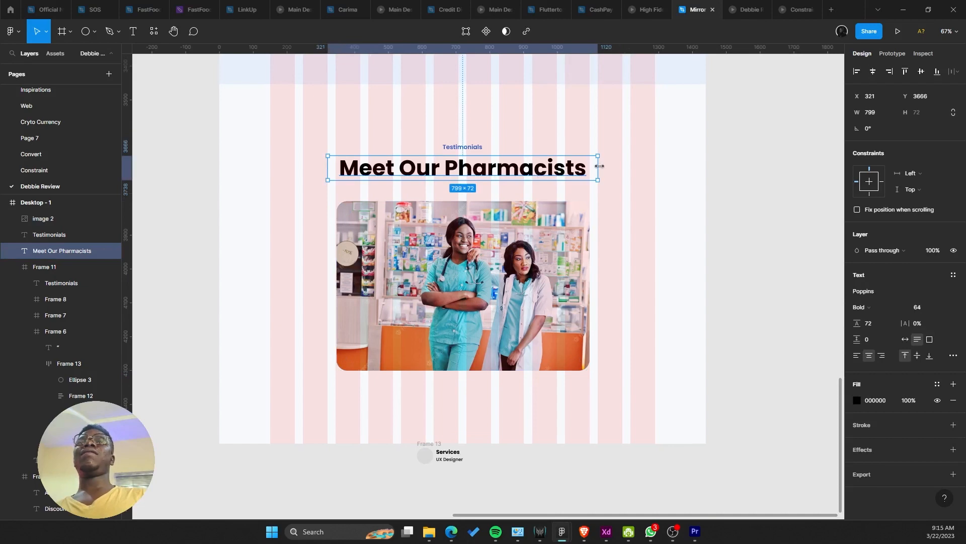
drag(600, 166, 562, 165)
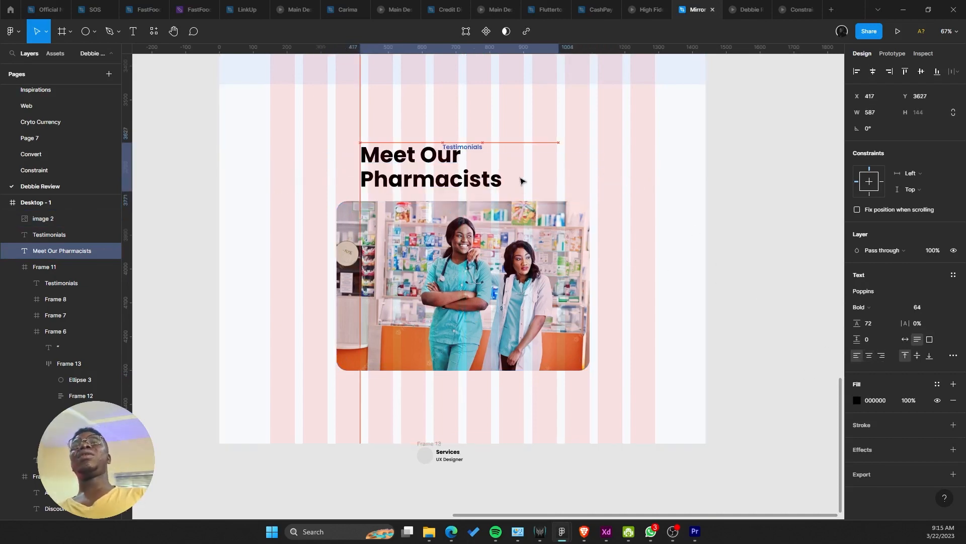
scroll(494, 346, up, 2)
drag(494, 347, 501, 230)
key(ctrl+z)
key(ctrl+z)
scroll(524, 201, down, 5)
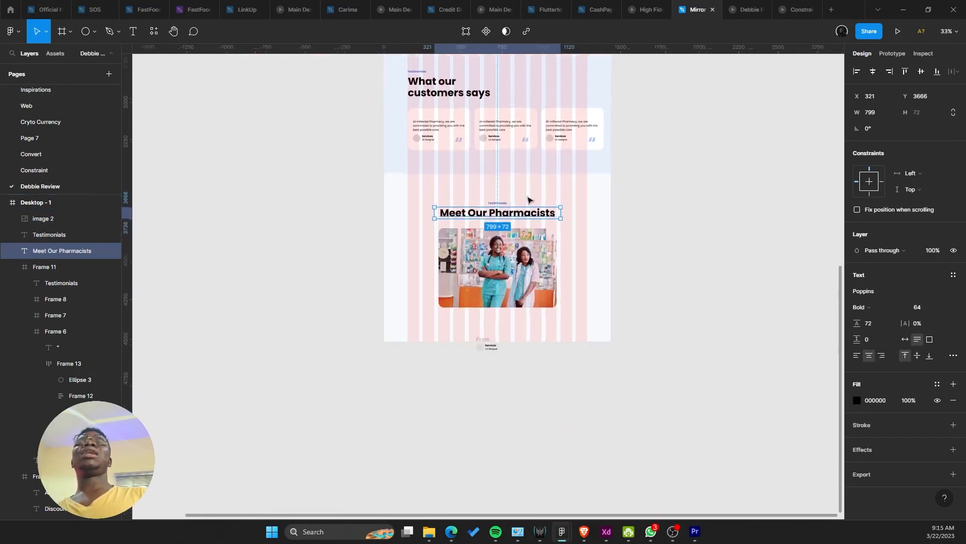
scroll(518, 191, up, 10)
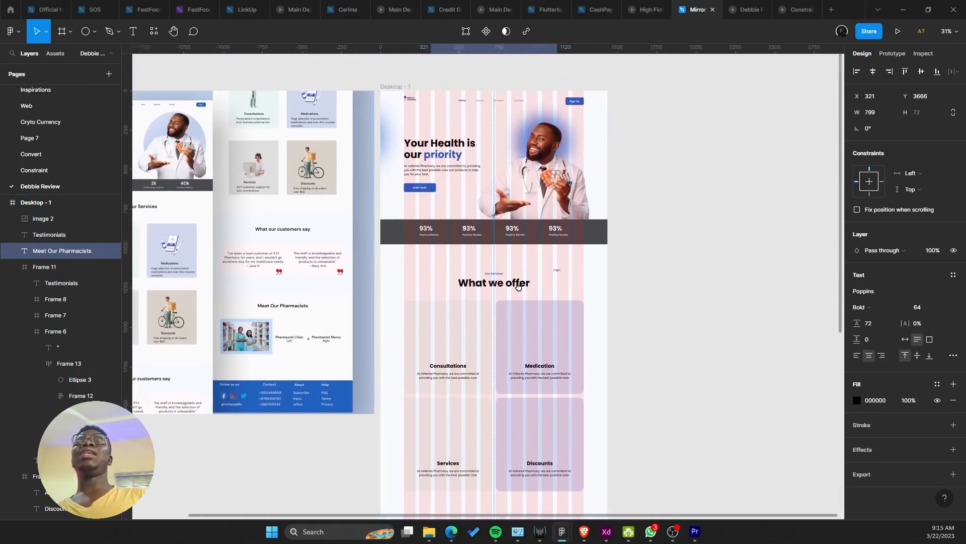
scroll(512, 261, down, 8)
scroll(512, 254, up, 5)
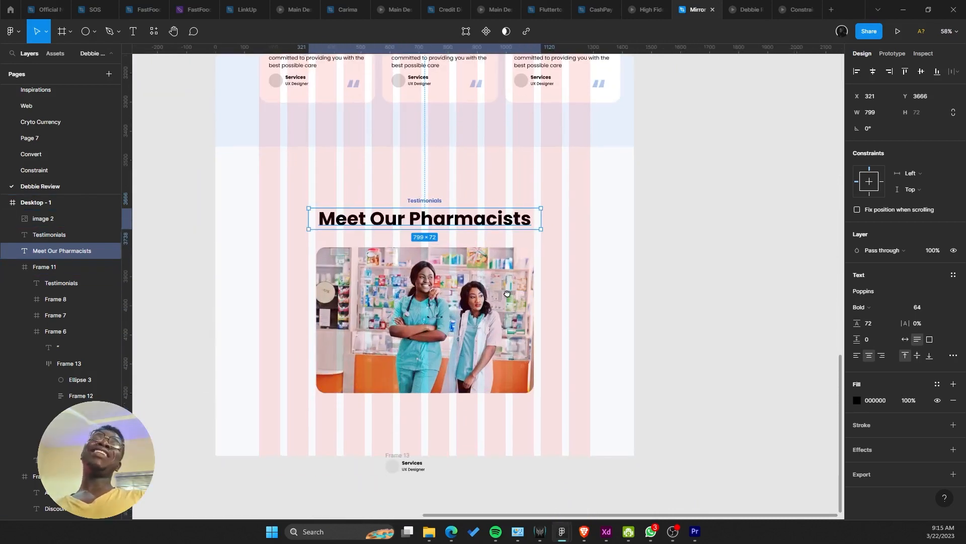
scroll(512, 286, down, 2)
click(473, 316)
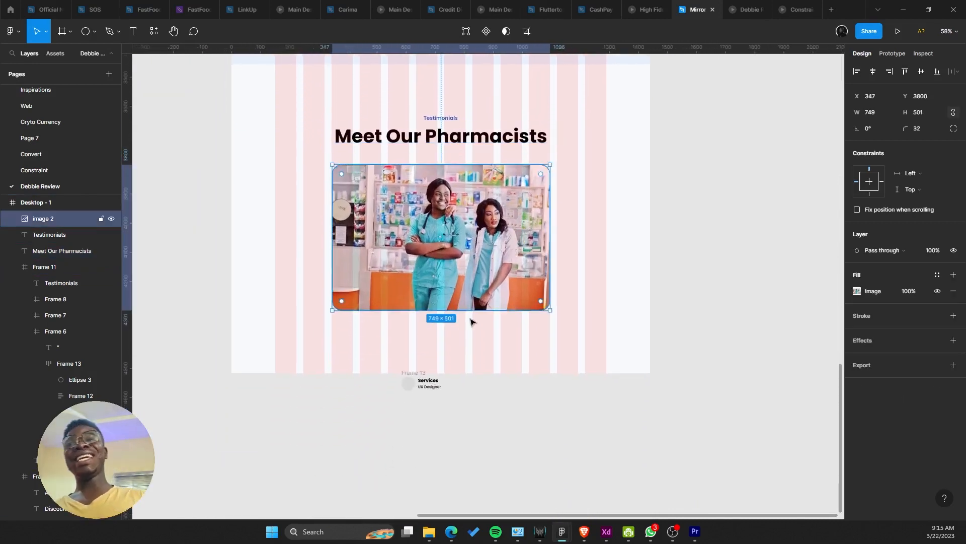
scroll(460, 375, up, 3)
Step: Move the Services / UX Designer item into Desktop-1 and wrap it in a new frame
click(421, 394)
drag(421, 394, 393, 357)
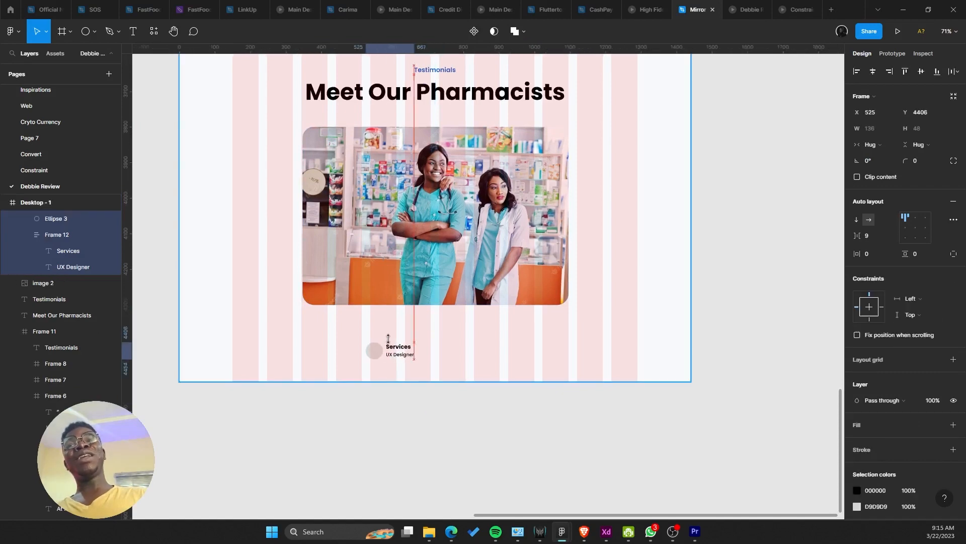
scroll(391, 342, up, 4)
scroll(390, 343, down, 2)
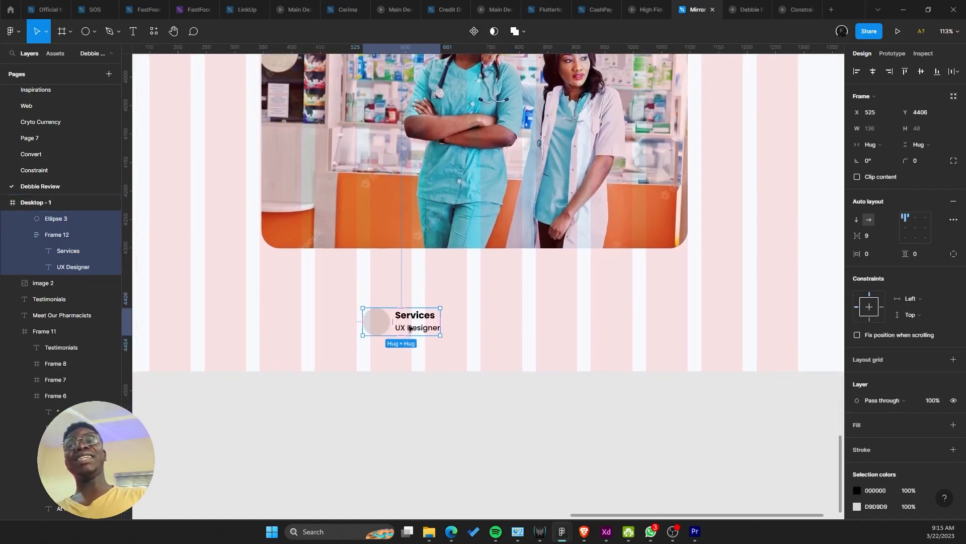
right_click(405, 341)
click(427, 322)
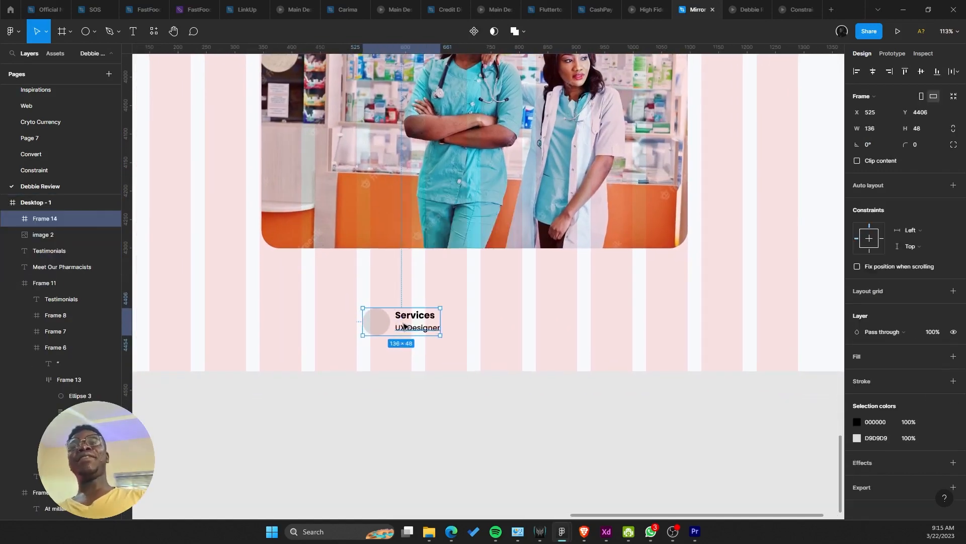
scroll(404, 326, up, 2)
key(Return)
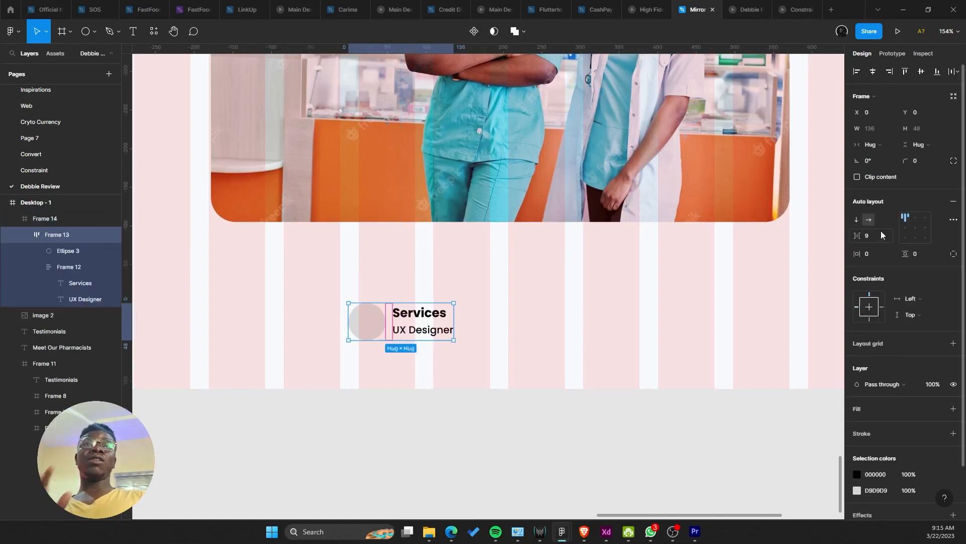
Step: Make the frame 68 high with a white fill and 16 radius, and place it on the photo
click(582, 311)
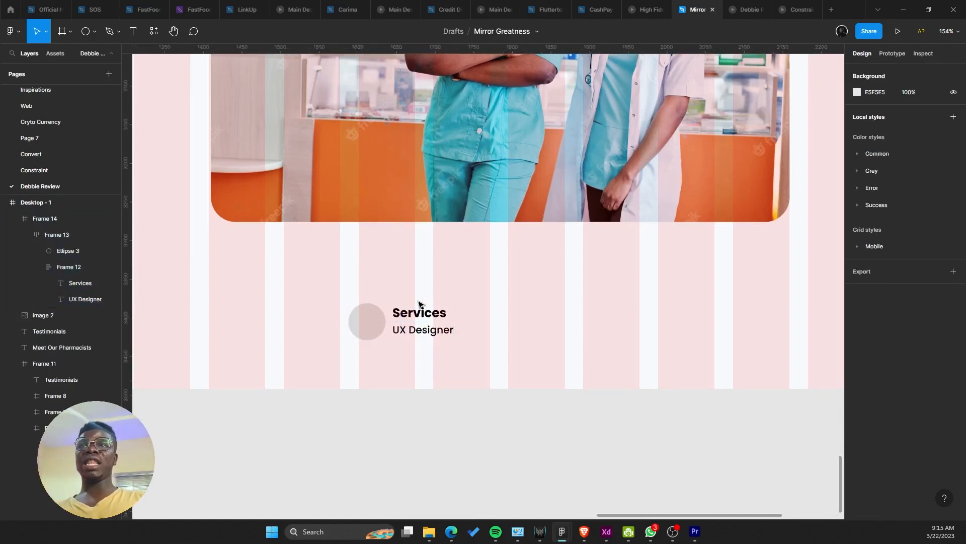
click(422, 315)
drag(411, 299, 471, 313)
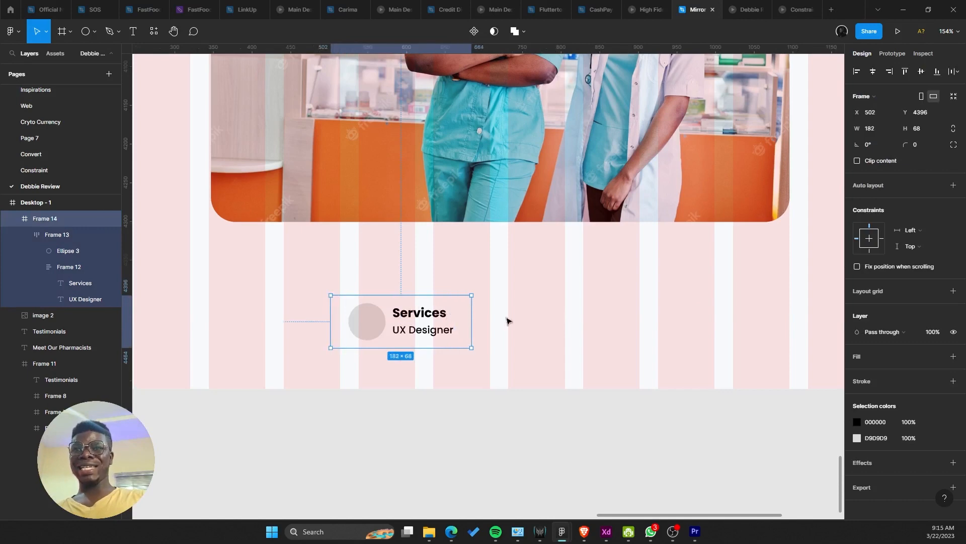
click(953, 357)
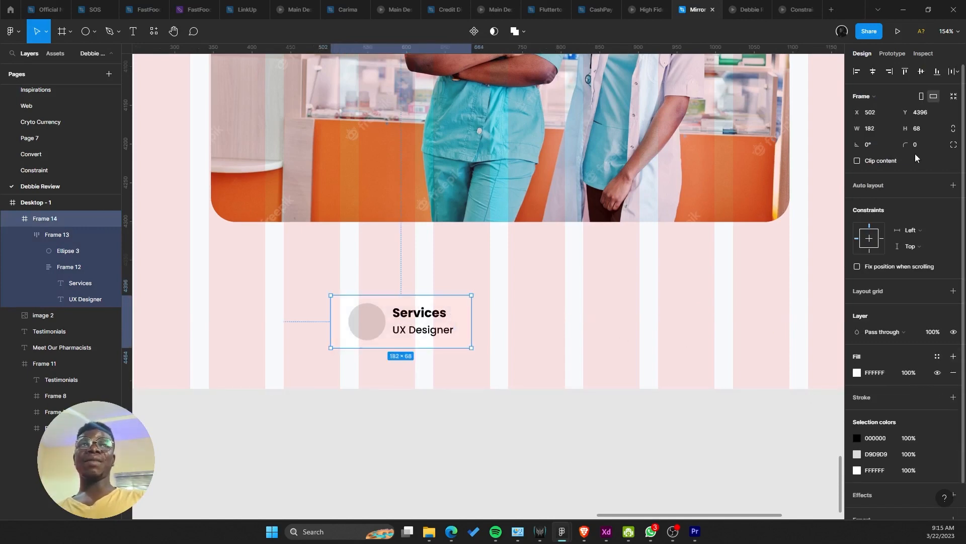
key(Return)
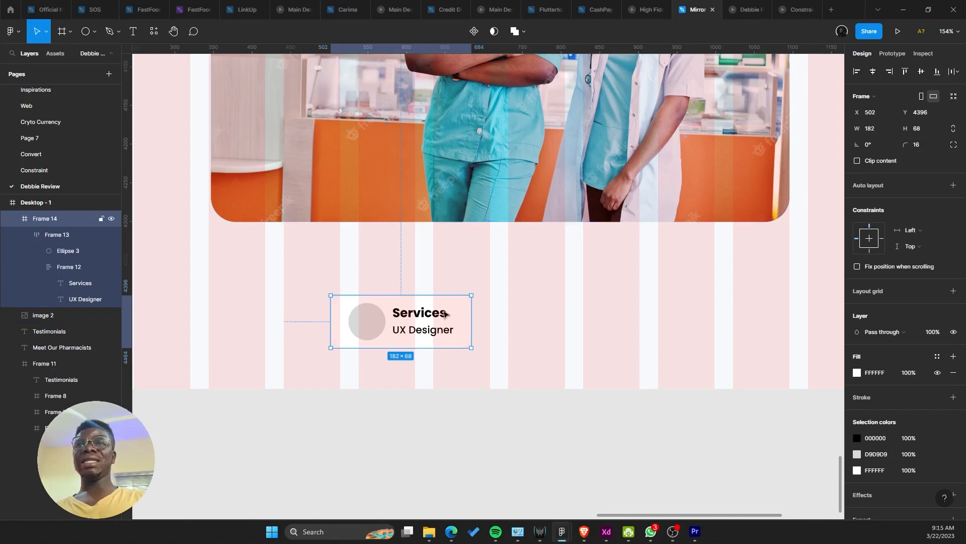
drag(445, 315, 435, 133)
scroll(428, 133, up, 3)
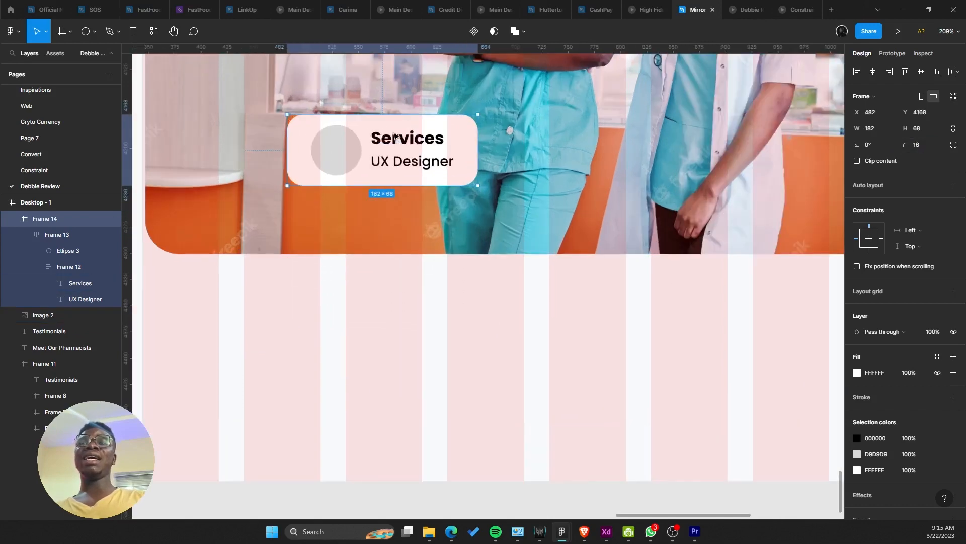
double_click(400, 139)
click(399, 139)
Step: Pin the card's inner content to the left constraint
scroll(399, 140, up, 3)
click(573, 311)
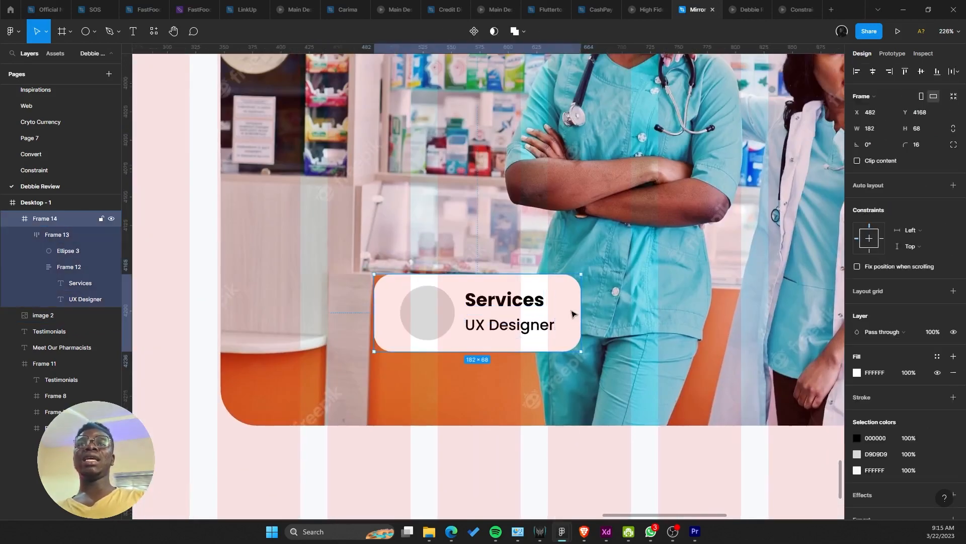
drag(583, 311, 637, 307)
key(ctrl+z)
key(Return)
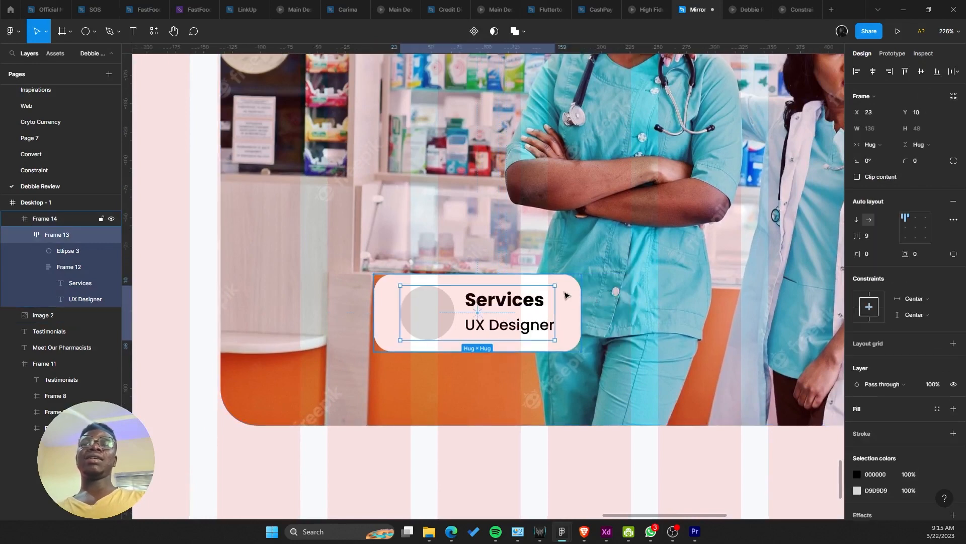
click(859, 307)
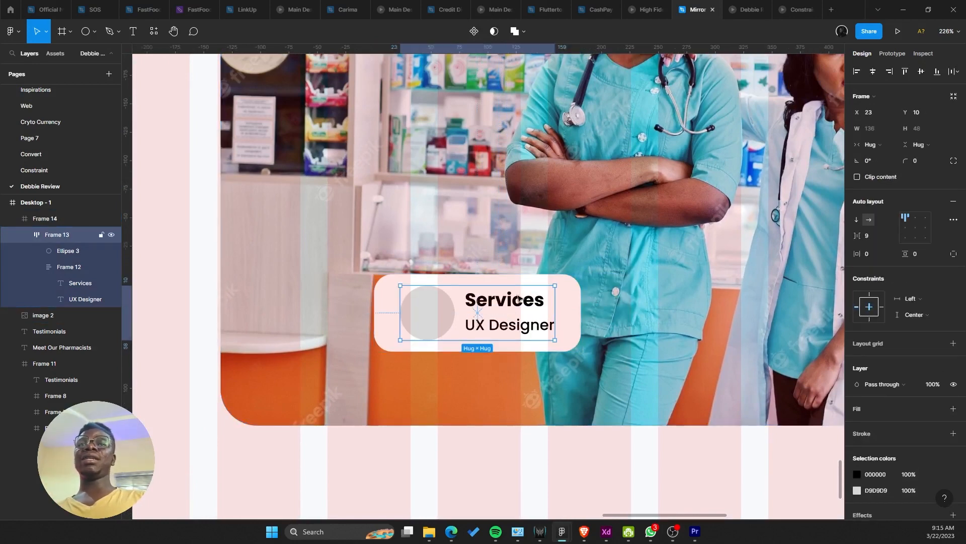
Step: Replace the Services title with the pharmacist's name
double_click(514, 299)
double_click(514, 299)
double_click(514, 298)
scroll(514, 297, down, 1)
scroll(515, 297, down, 2)
text(Titi)
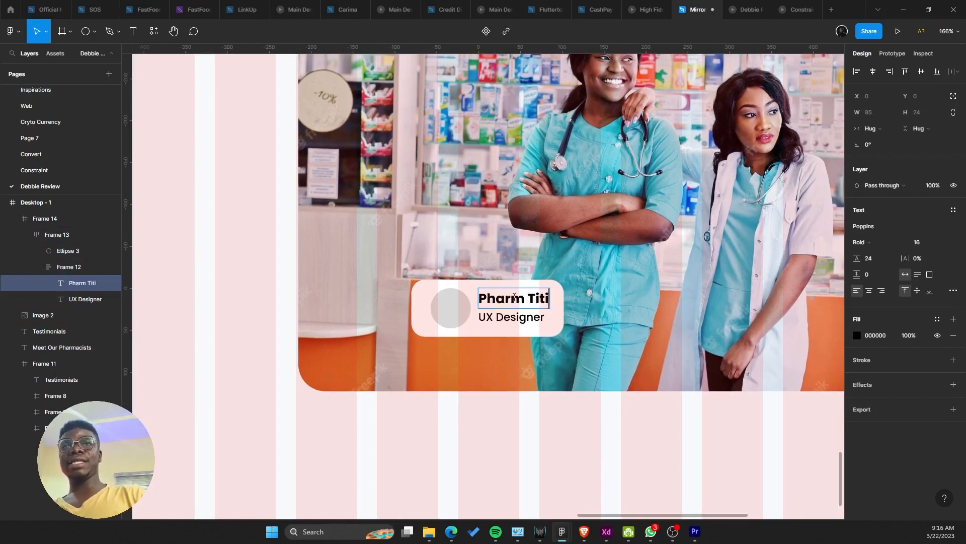
key(Escape)
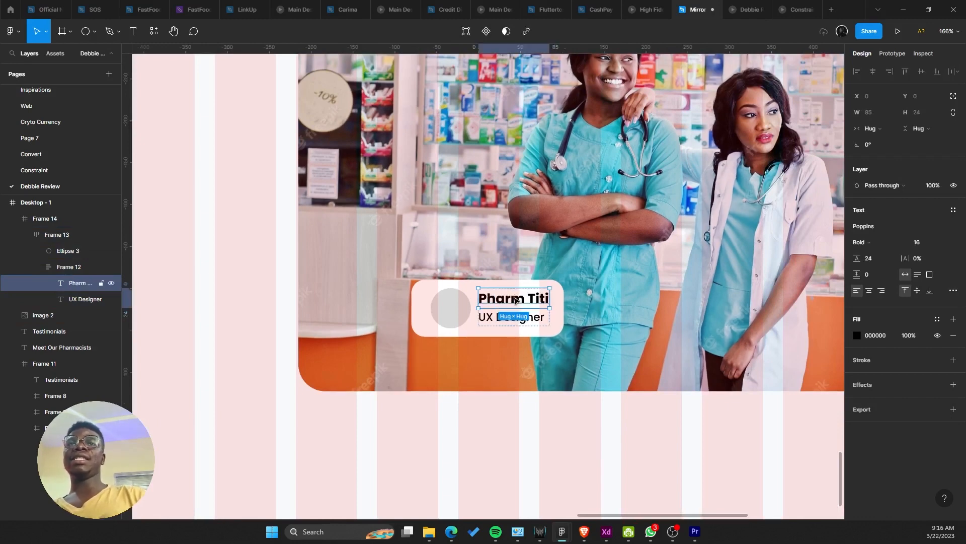
Step: Widen the card to 198 px and set its top-right corner radius to 0
click(475, 288)
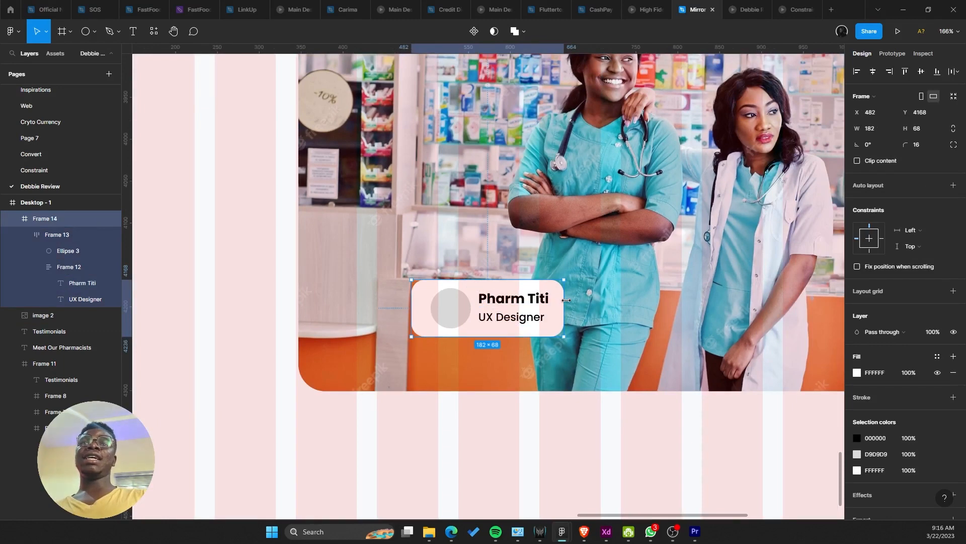
drag(566, 300, 578, 302)
click(953, 145)
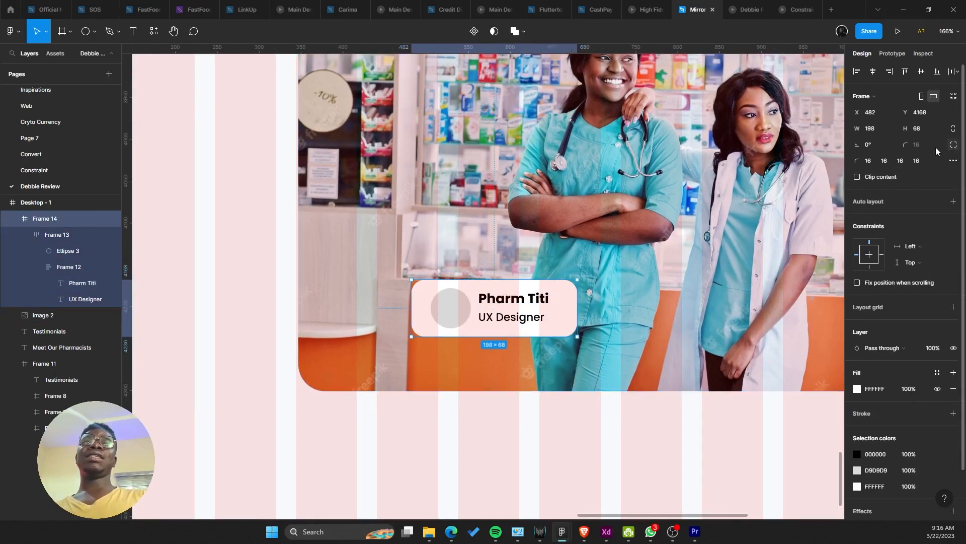
click(883, 160)
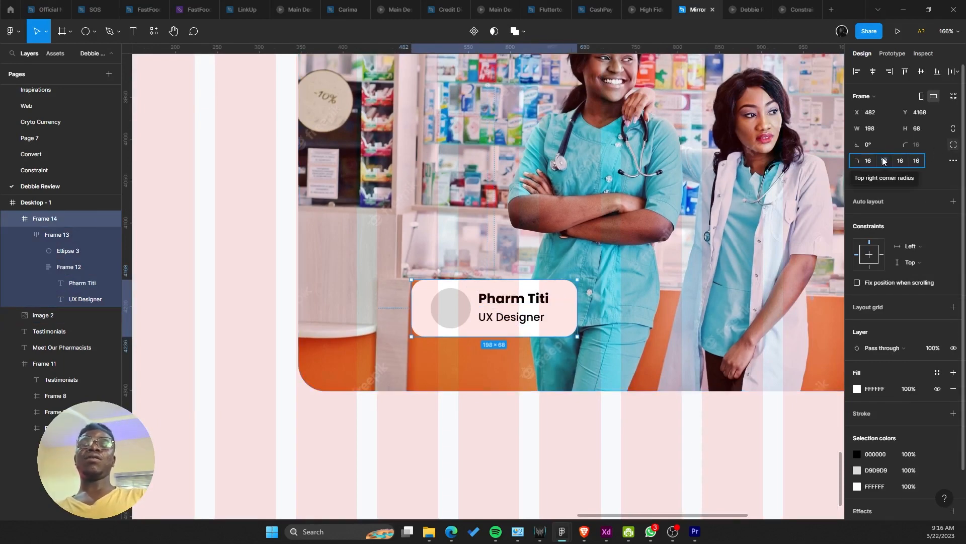
text(0)
key(Return)
scroll(638, 170, right, 2)
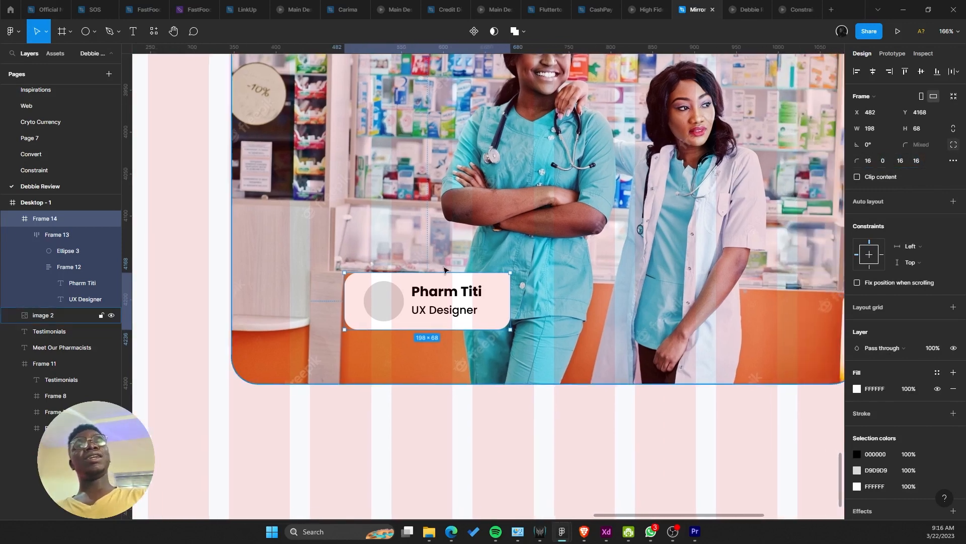
Step: Duplicate the card over the right-hand pharmacist, keeping the copy unflipped
drag(388, 324, 681, 324)
scroll(654, 317, right, 2)
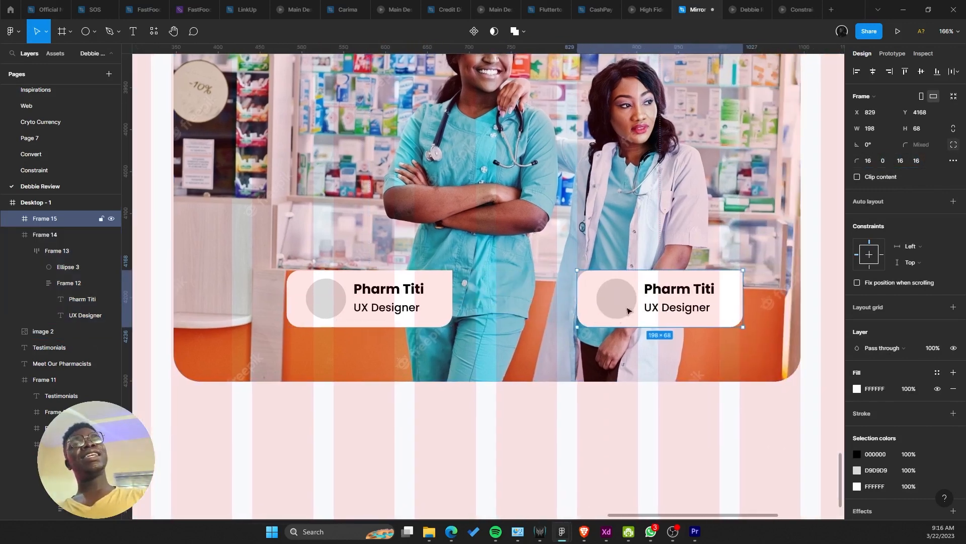
key(shift+h)
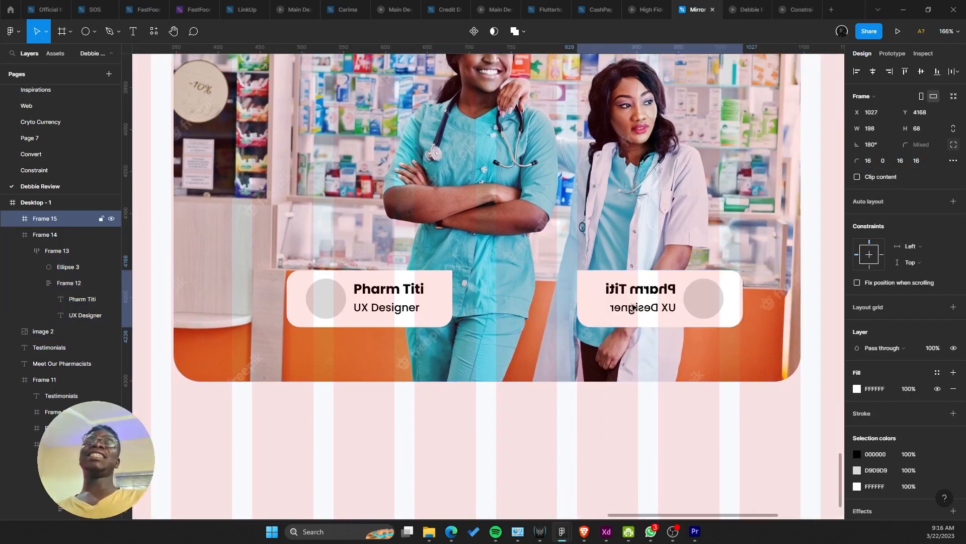
double_click(633, 307)
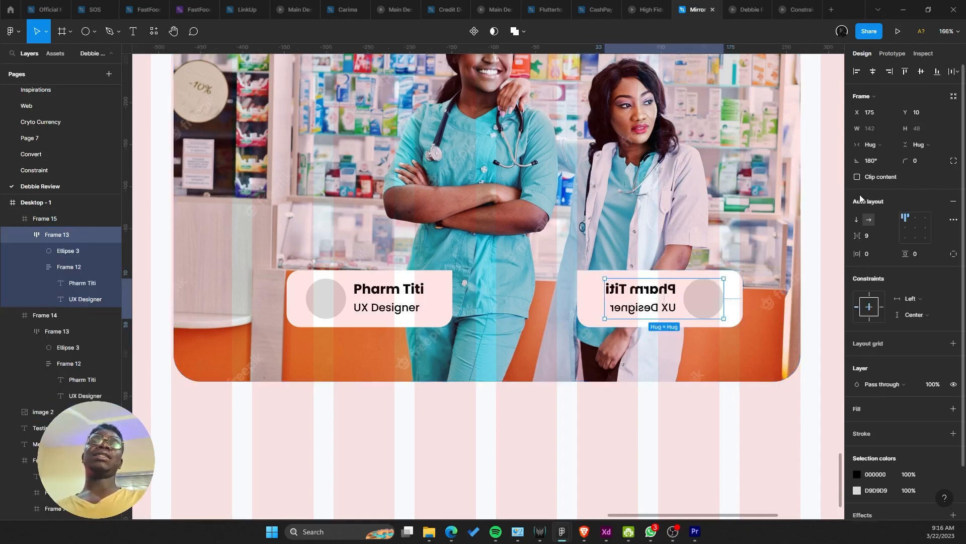
key(shift+h)
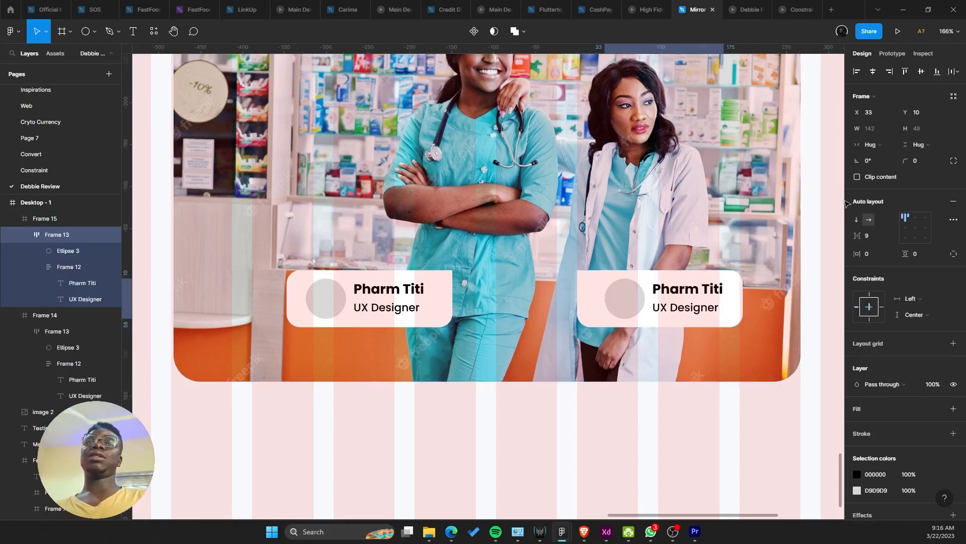
key(shift+h)
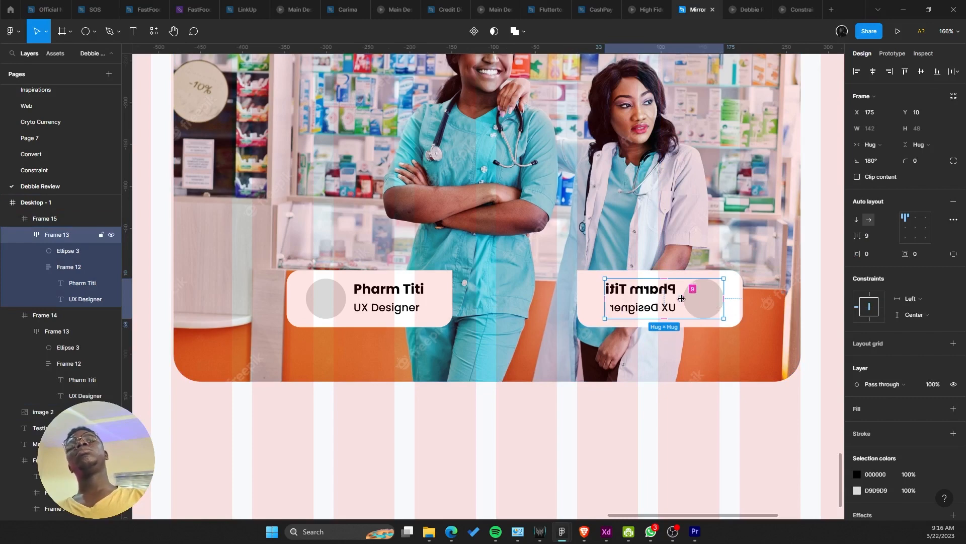
double_click(648, 302)
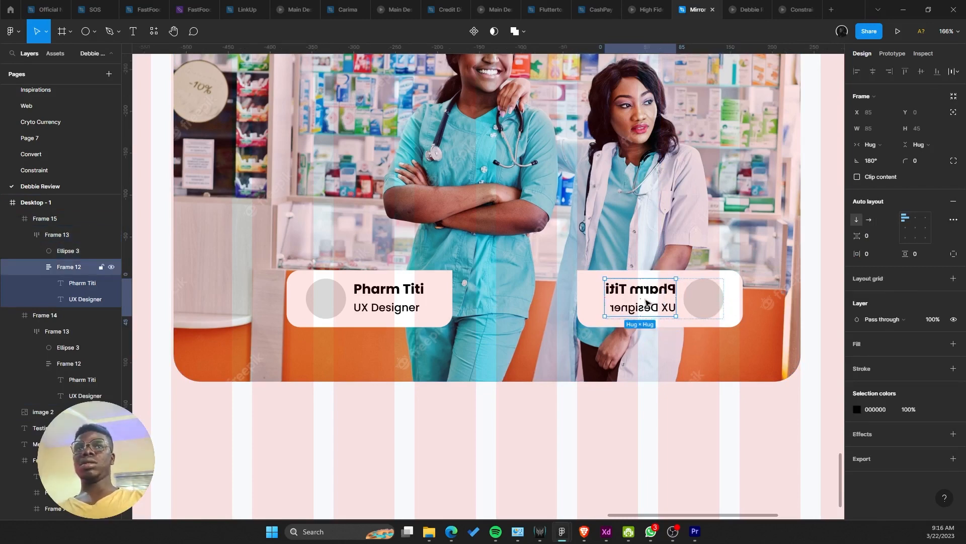
key(ctrl+z)
key(ctrl+z)
key(ctrl+z)
key(ctrl+z)
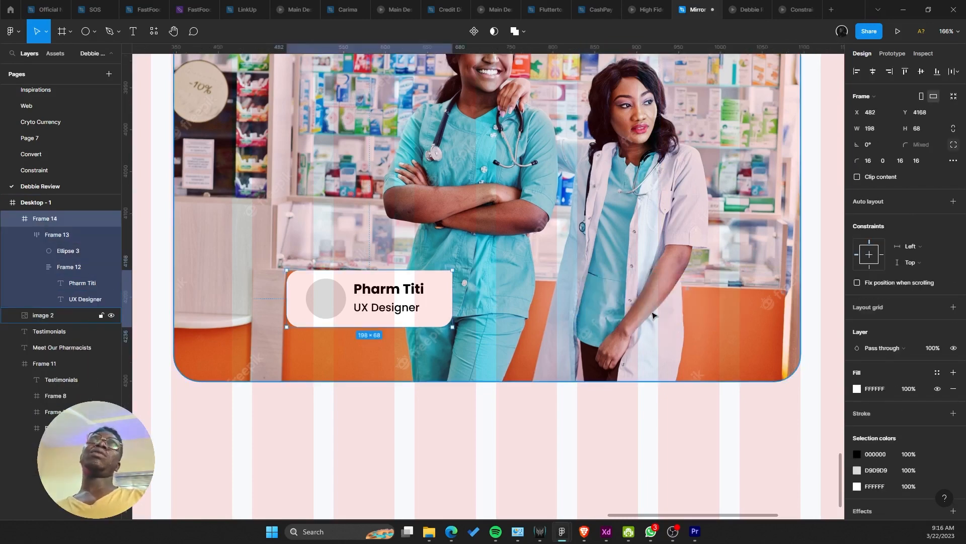
key(ctrl+shift+z)
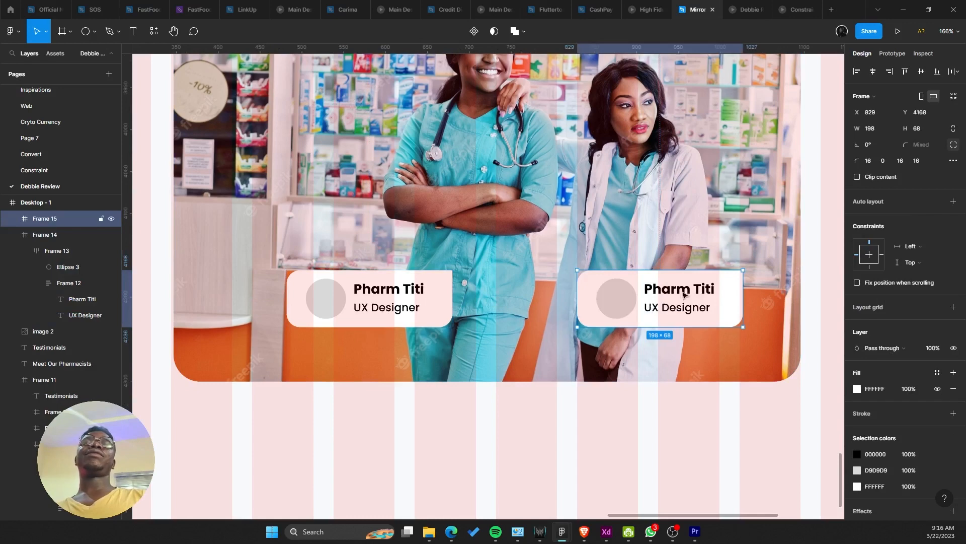
Step: Set the right card's top-left corner radius to 0 and align it with the left card
click(883, 161)
key(Tab)
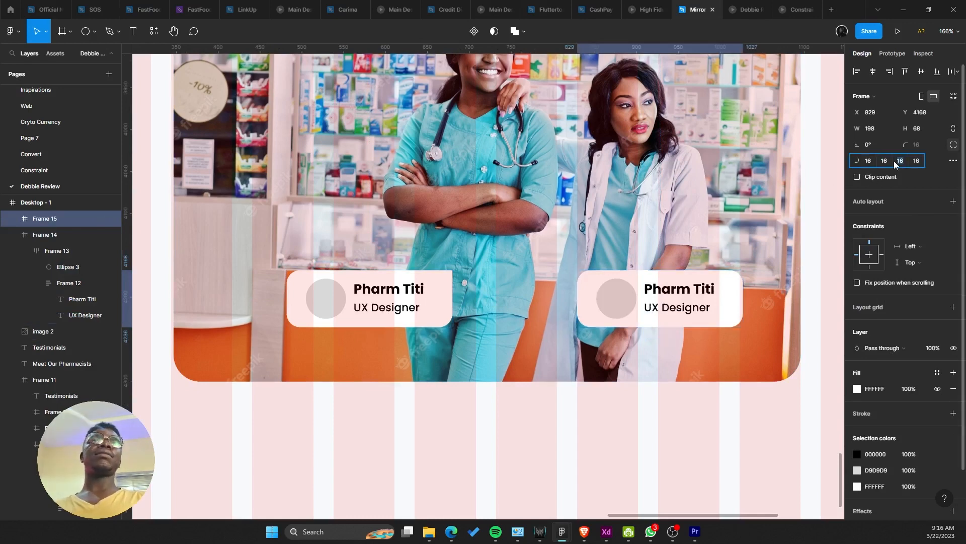
text(0)
key(Return)
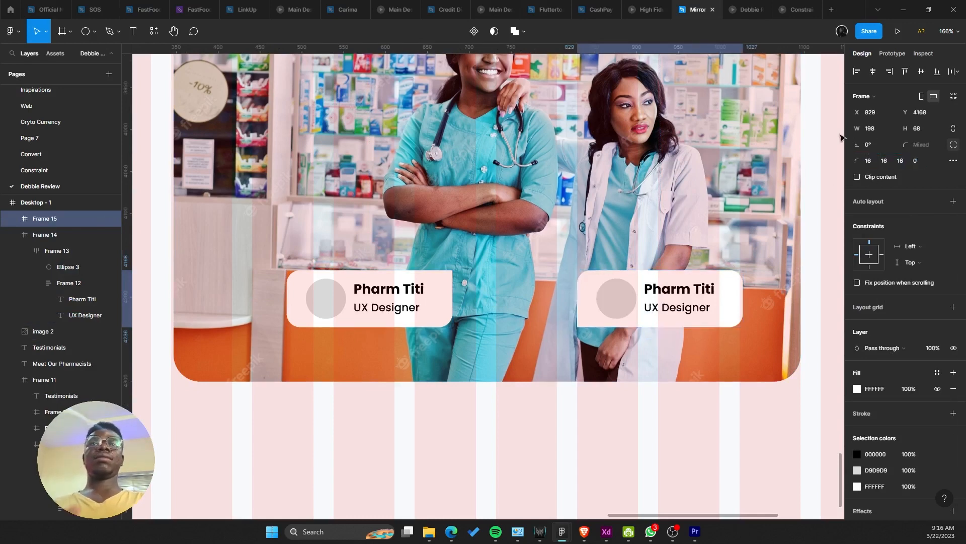
key(ctrl+z)
click(866, 164)
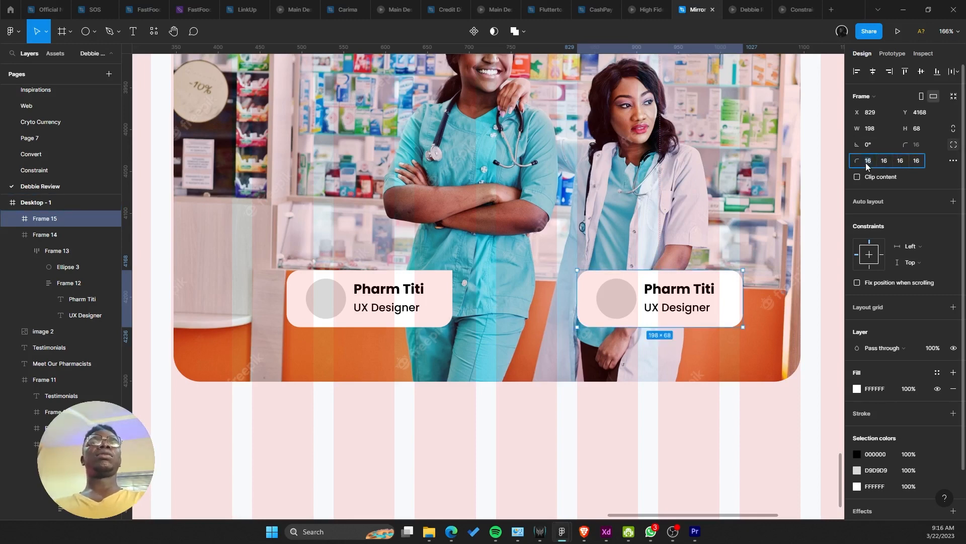
text(0)
key(Return)
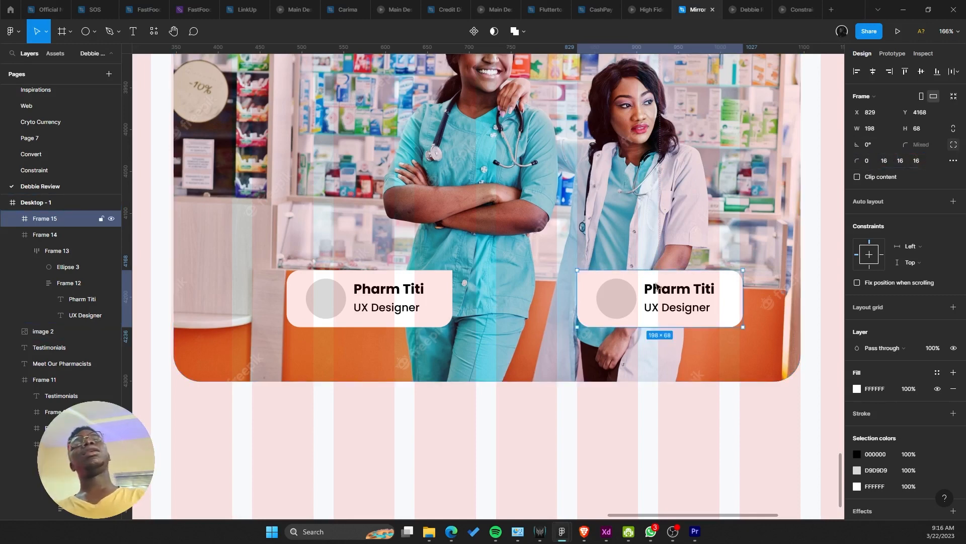
drag(665, 294, 698, 296)
Step: Change the right card's name from Pharm Titi to Pharm Mercy, checking the reference design
double_click(707, 297)
scroll(427, 295, down, 5)
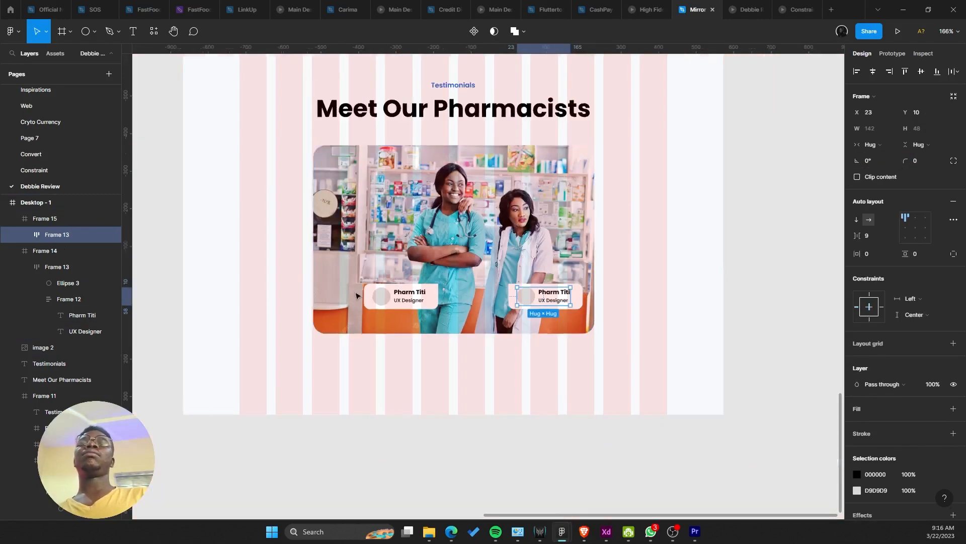
scroll(580, 328, left, 7)
scroll(581, 329, down, 6)
scroll(514, 355, up, 3)
drag(602, 220, 517, 283)
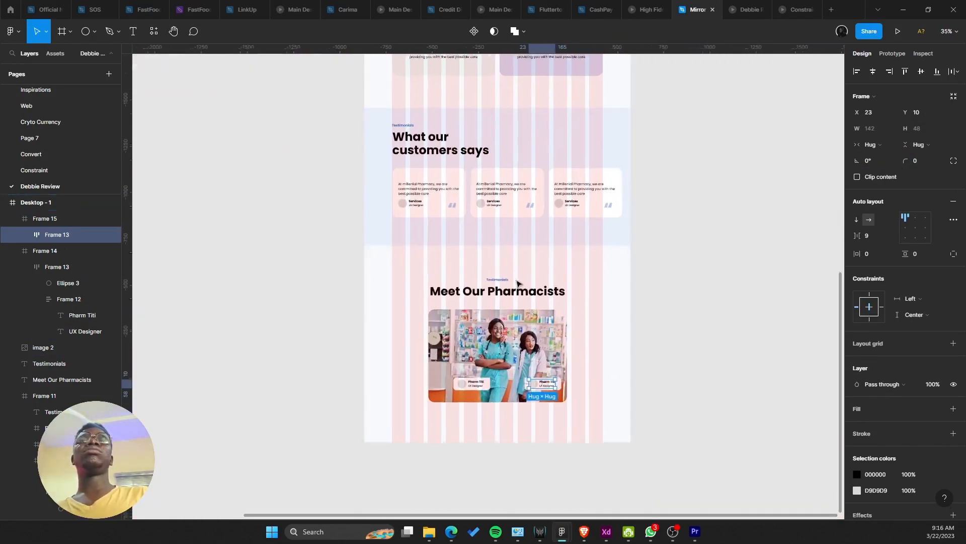
scroll(484, 133, up, 5)
drag(484, 133, 502, 244)
scroll(505, 235, up, 5)
scroll(514, 226, down, 5)
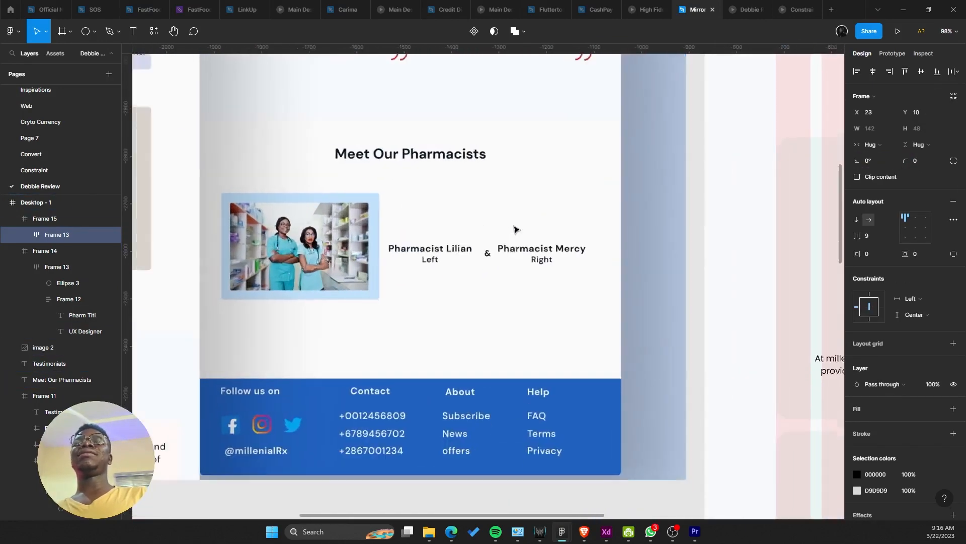
scroll(638, 324, up, 3)
scroll(697, 418, down, 10)
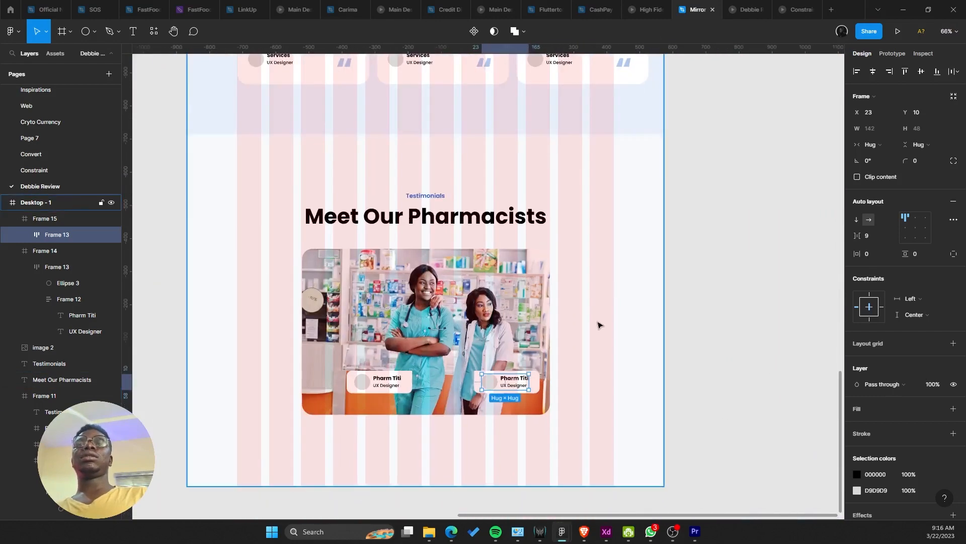
scroll(597, 323, up, 3)
scroll(599, 166, up, 3)
scroll(630, 151, up, 5)
double_click(614, 206)
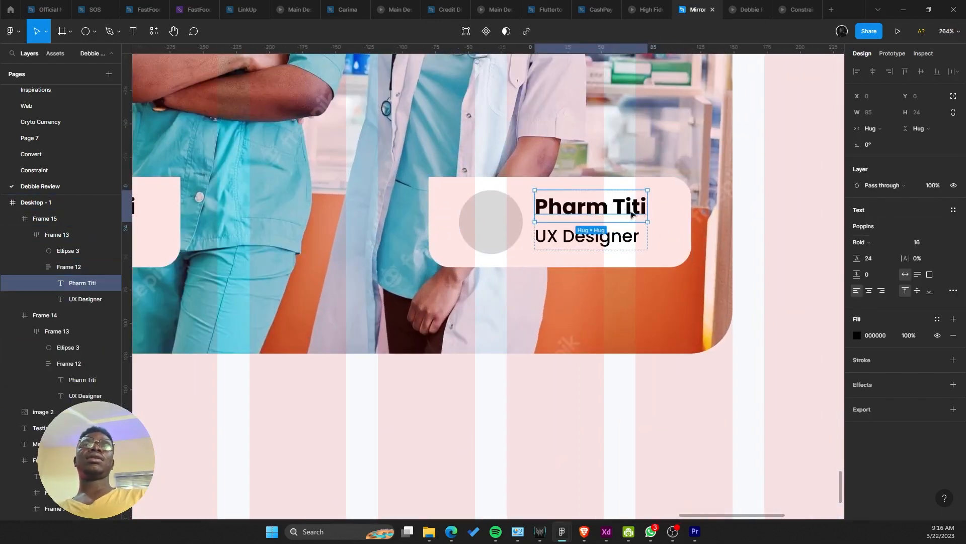
double_click(633, 211)
text(Mercy)
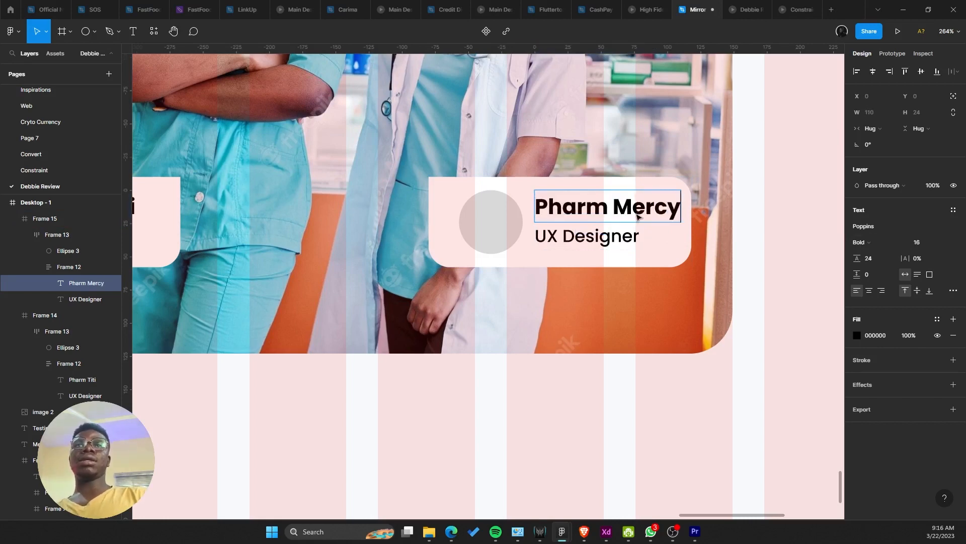
key(Escape)
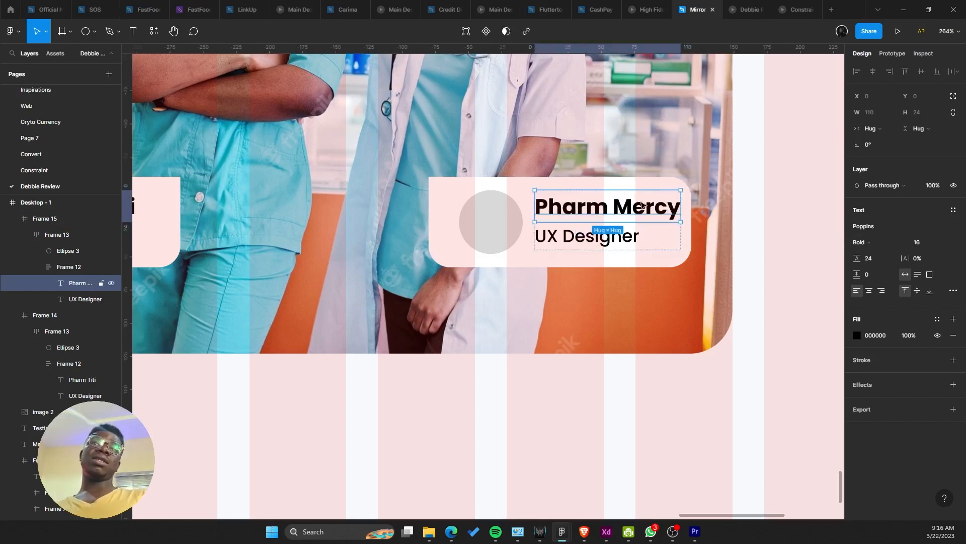
Step: Add a period after Pharm so the right card reads Pharm. Mercy
double_click(607, 206)
text(.)
scroll(602, 206, up, 2)
scroll(601, 207, left, 5)
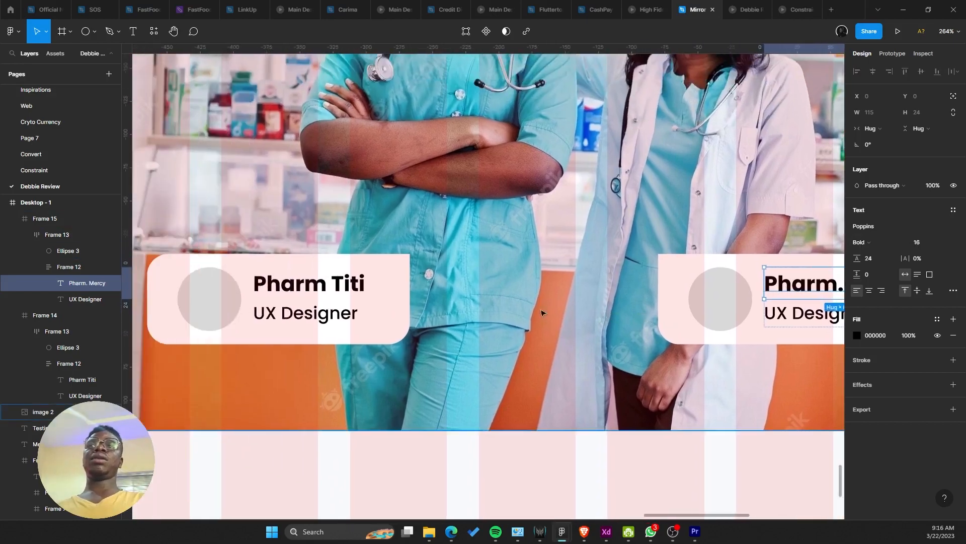
key(Escape)
Step: Delete the UX Designer subtitle from both cards
double_click(321, 290)
double_click(321, 290)
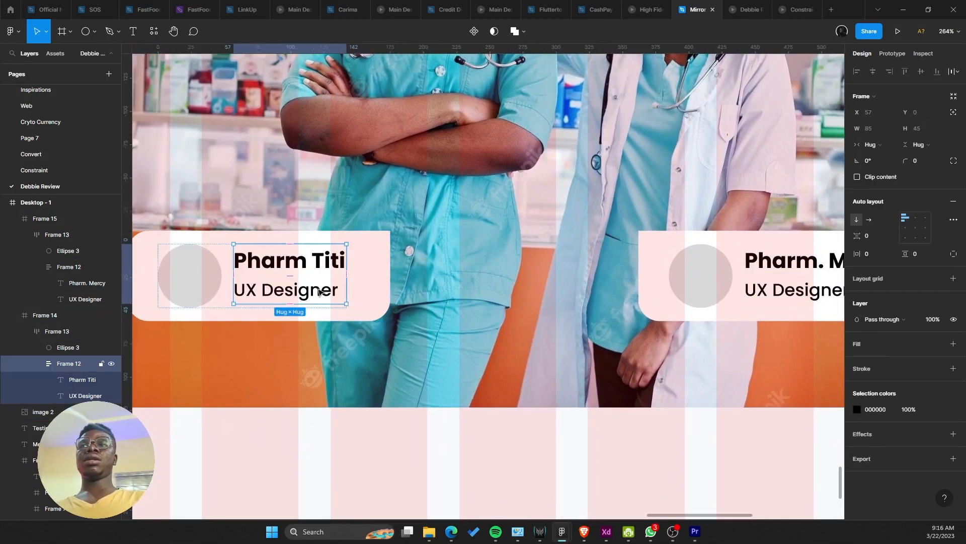
drag(316, 287, 263, 284)
scroll(263, 284, down, 1)
scroll(263, 287, down, 2)
scroll(282, 292, left, 2)
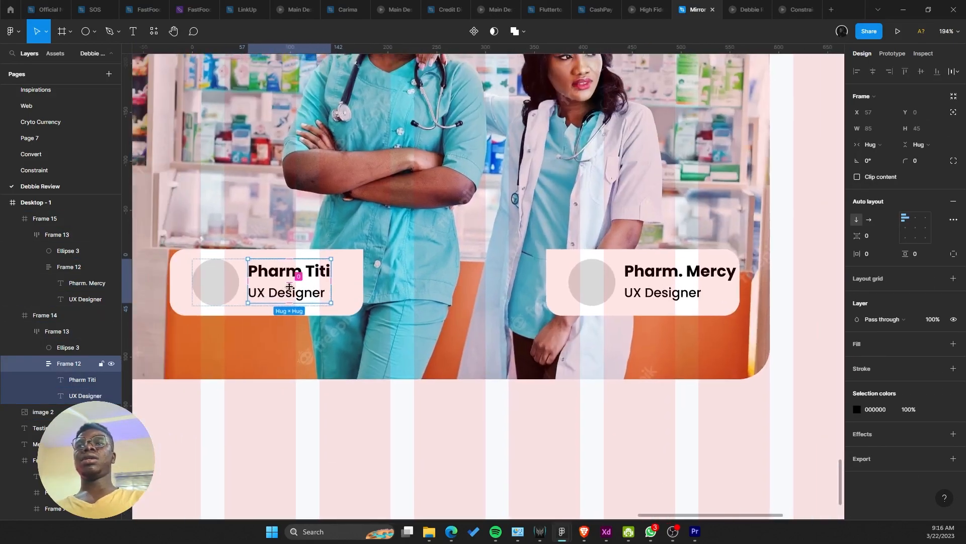
click(317, 297)
key(Delete)
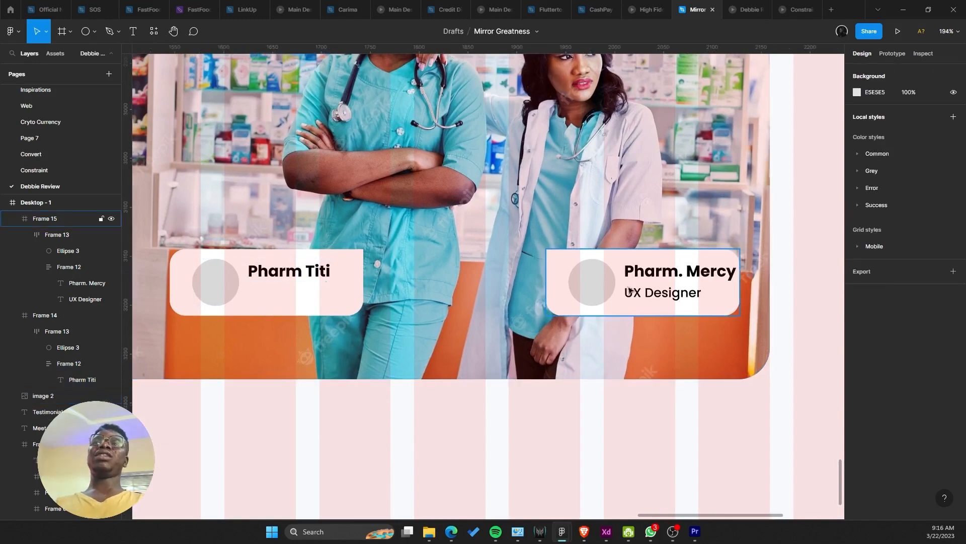
double_click(651, 294)
click(650, 294)
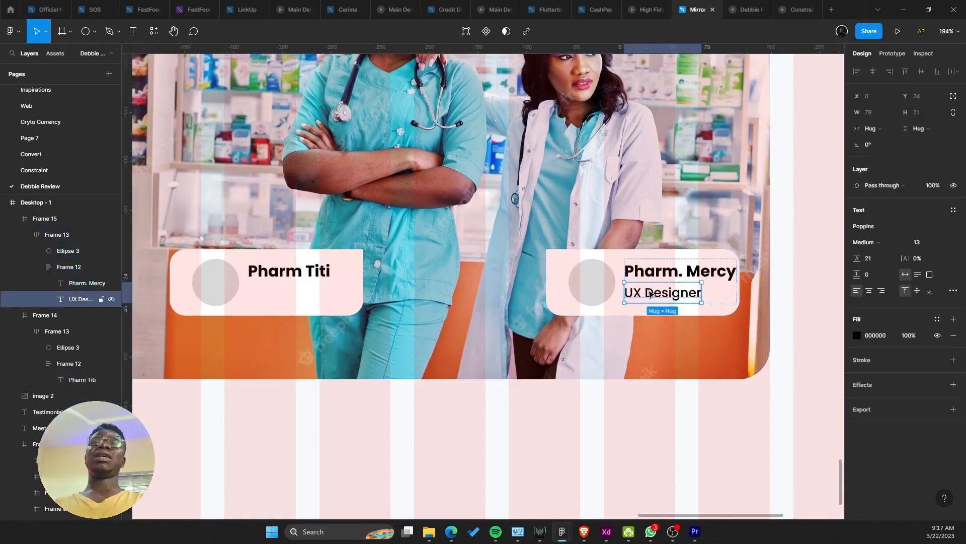
key(Delete)
Step: Delete the grey avatar circle (Ellipse 3) from both cards
click(610, 301)
click(603, 297)
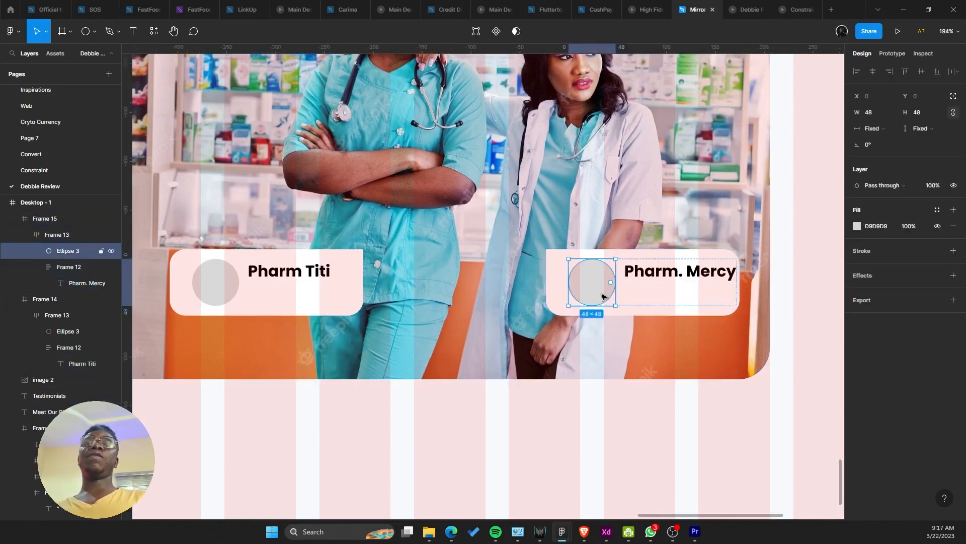
key(Delete)
click(604, 298)
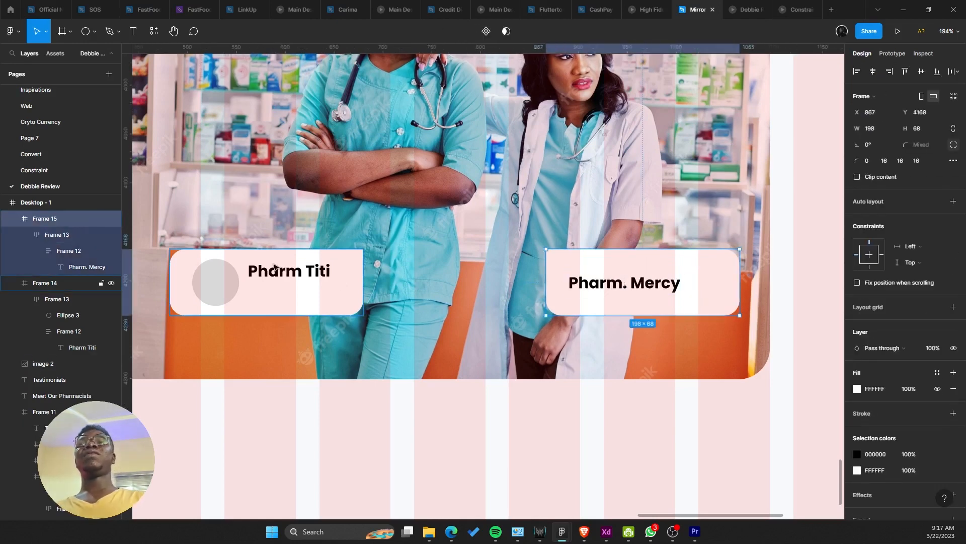
click(213, 282)
click(214, 284)
click(216, 290)
key(Delete)
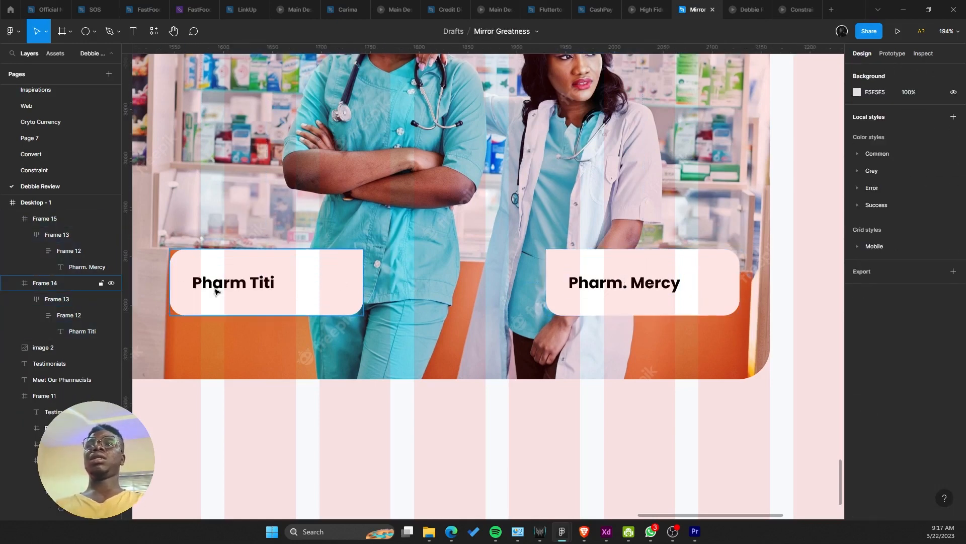
Step: Add a period after Pharm so the left card reads Pharm. Titi
click(217, 288)
click(220, 289)
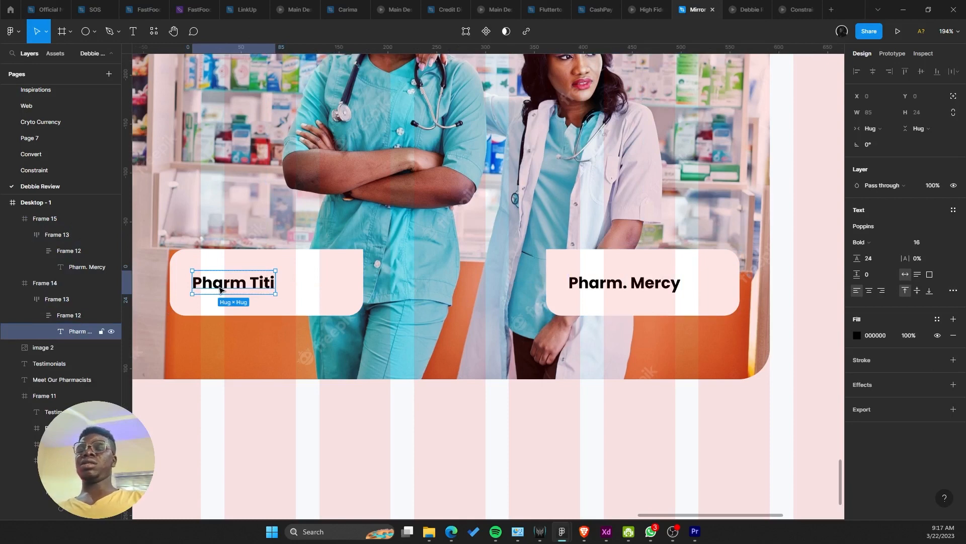
double_click(220, 289)
key(Right)
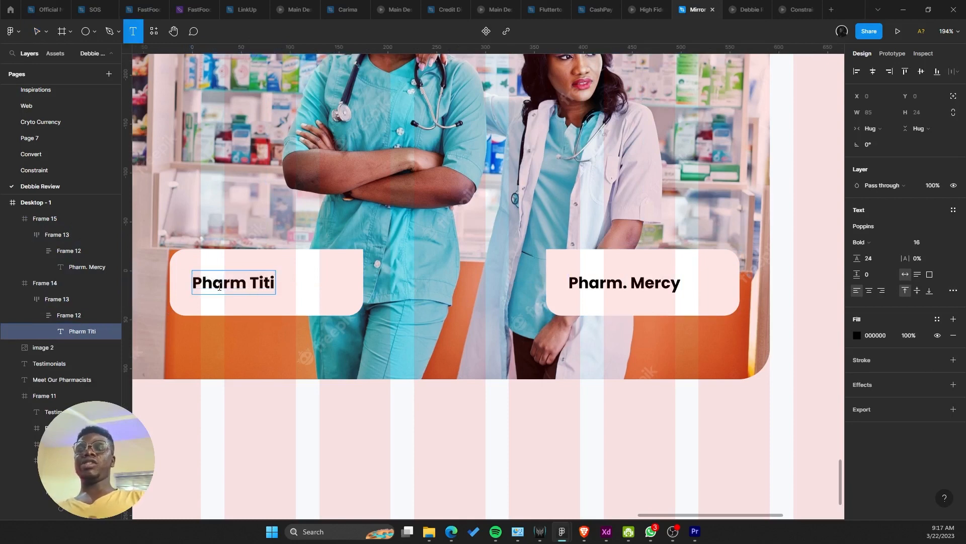
text(.)
key(Escape)
click(346, 274)
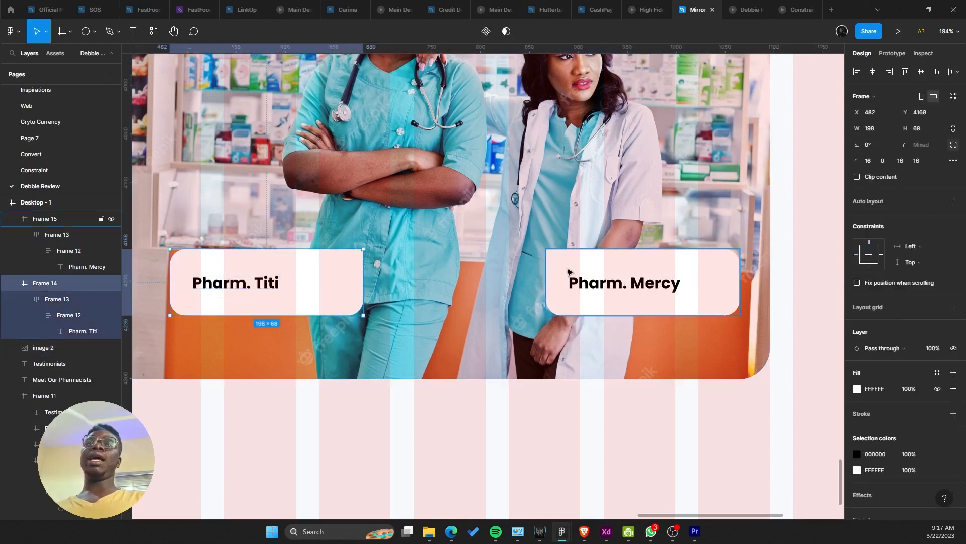
shift+click(567, 273)
Step: Shorten both cards from the bottom and narrow the Pharm. Titi card to fit its text
drag(345, 315, 336, 293)
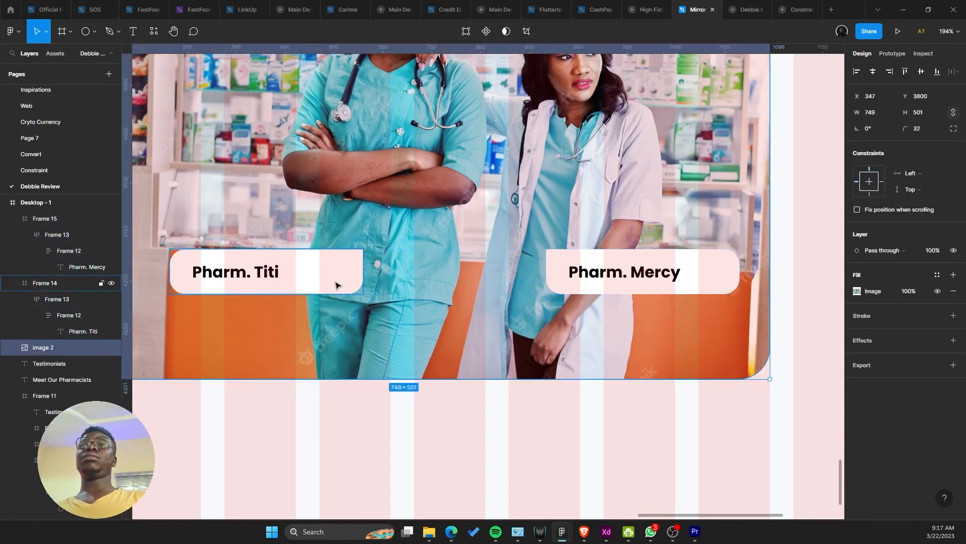
click(352, 281)
drag(358, 272, 302, 272)
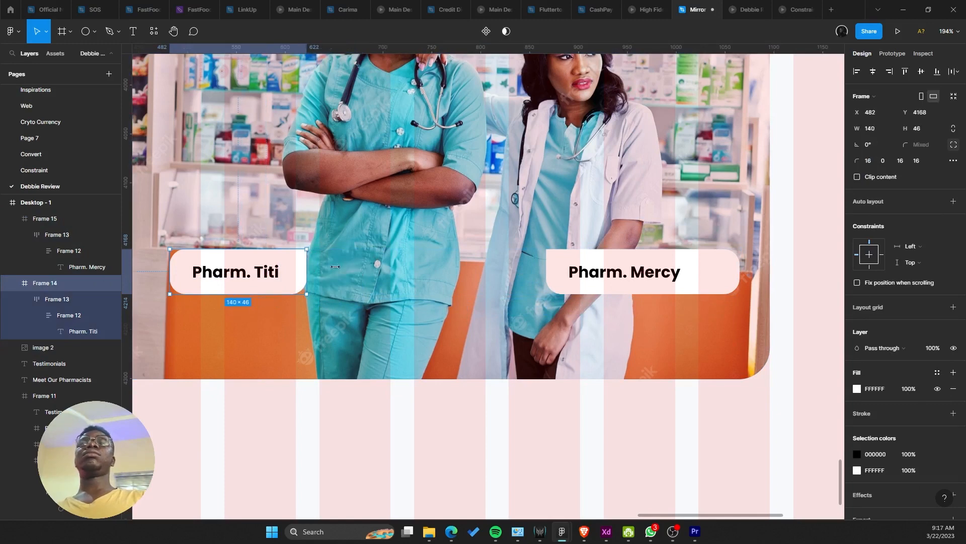
click(313, 273)
double_click(251, 273)
click(309, 283)
Step: Narrow the Pharm. Mercy card to 162 wide
click(682, 276)
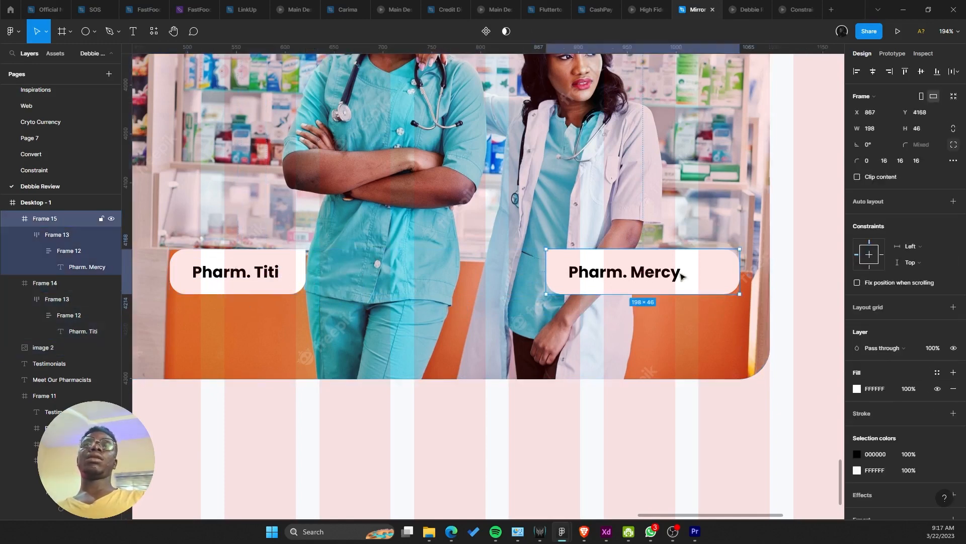
drag(736, 272, 705, 272)
scroll(504, 357, down, 4)
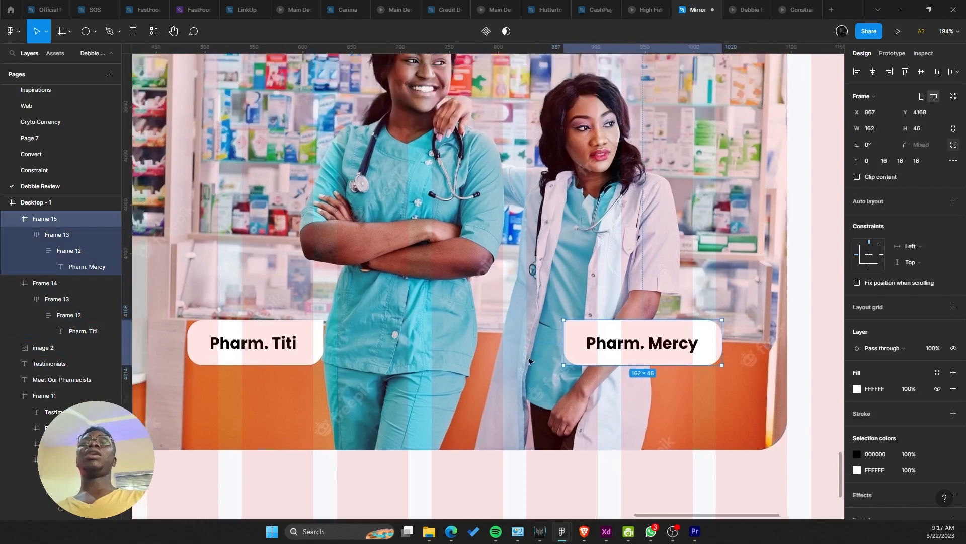
scroll(506, 358, up, 3)
Step: Shift the Pharm. Titi name tag slightly right and down on the pharmacists photo
click(405, 356)
click(373, 352)
drag(373, 353, 386, 359)
scroll(425, 241, down, 3)
scroll(425, 241, down, 4)
drag(495, 317, 537, 410)
click(594, 387)
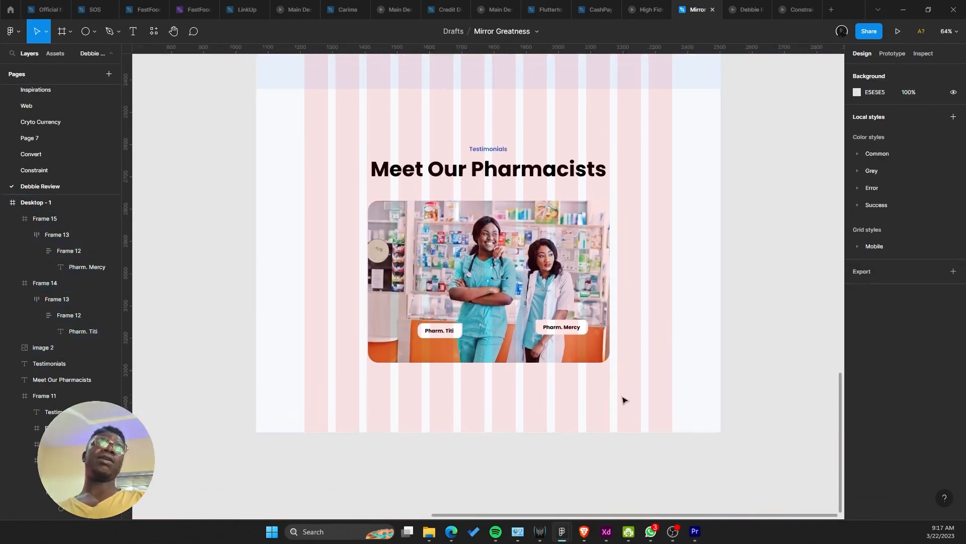
drag(623, 398, 663, 343)
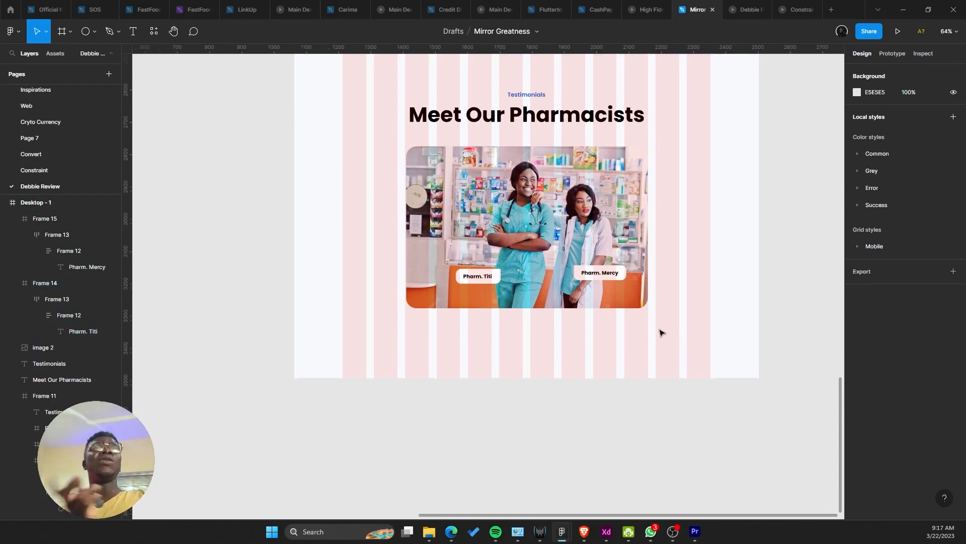
scroll(660, 332, up, 1)
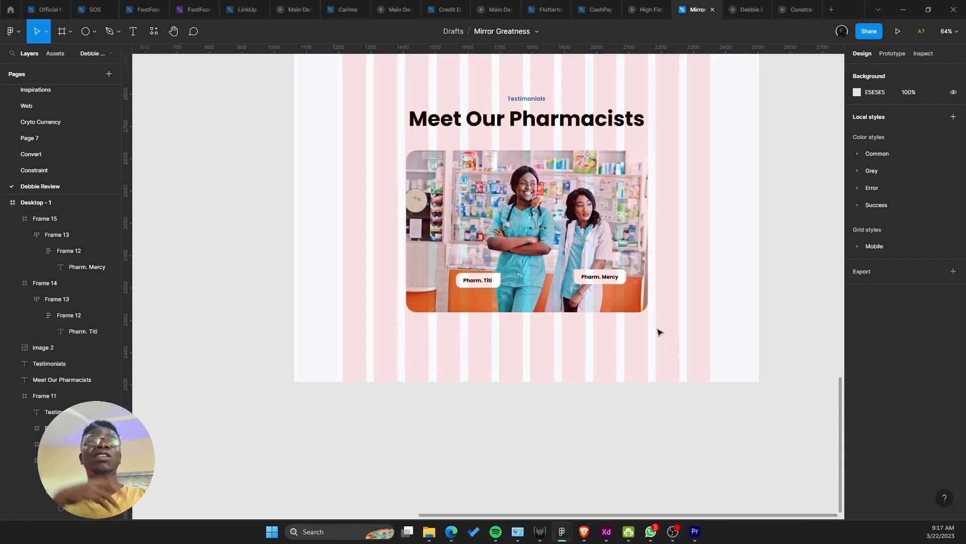
Step: Move both pharmacist name tags off the photo, above the Testimonials heading
drag(641, 314, 647, 329)
click(635, 306)
drag(602, 262, 587, 237)
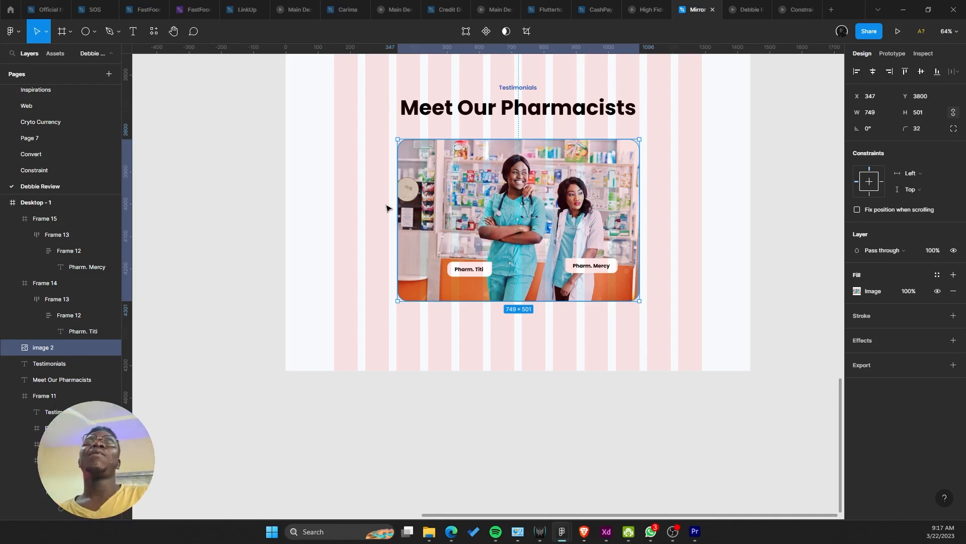
drag(381, 204, 289, 143)
drag(347, 169, 541, 250)
key(ctrl+z)
drag(511, 210, 286, 265)
scroll(327, 289, up, 1)
drag(279, 321, 530, 186)
Step: Stretch the photo to 1465 wide and about 765 tall, extending the page frame downward
click(617, 379)
drag(621, 368, 741, 337)
drag(664, 379, 634, 271)
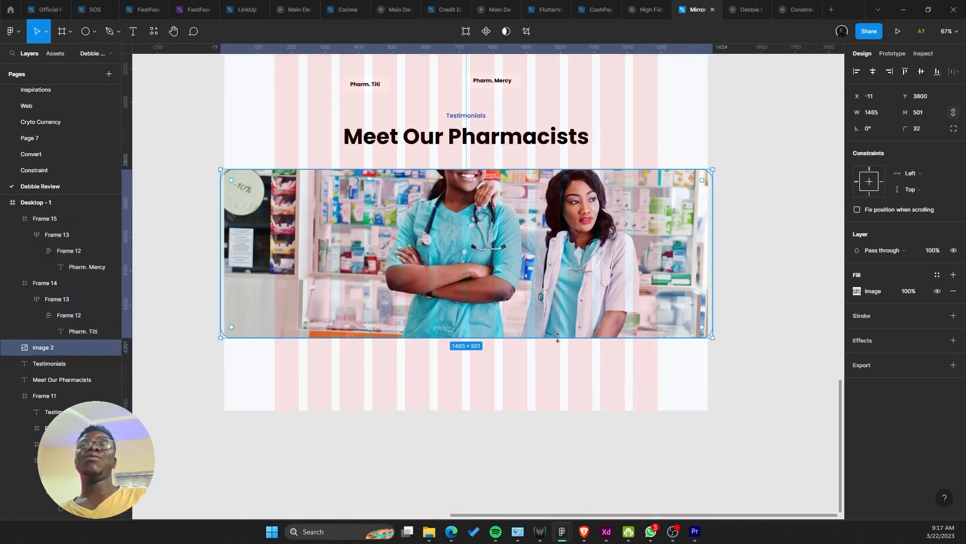
drag(557, 337, 569, 428)
scroll(553, 374, down, 5)
scroll(553, 374, up, 3)
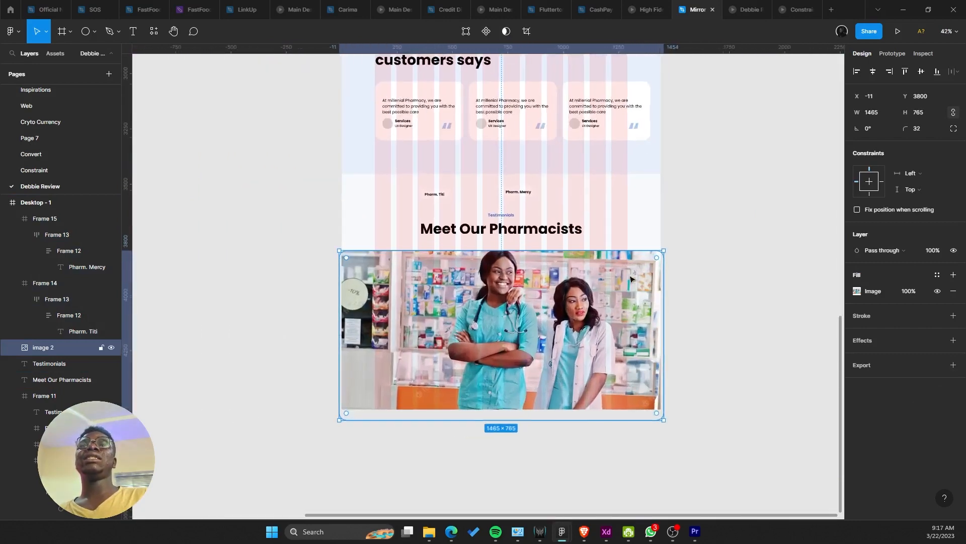
click(648, 231)
ctrl+click(648, 231)
scroll(541, 293, down, 3)
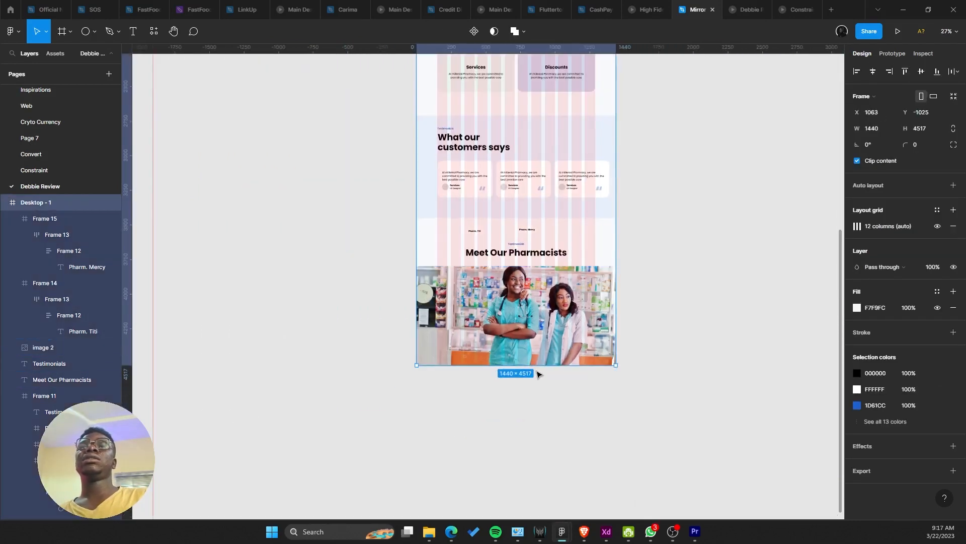
drag(536, 366, 546, 494)
scroll(547, 412, up, 3)
Step: Give the photo square corners (radius 0) and move both name tags back onto it
click(573, 307)
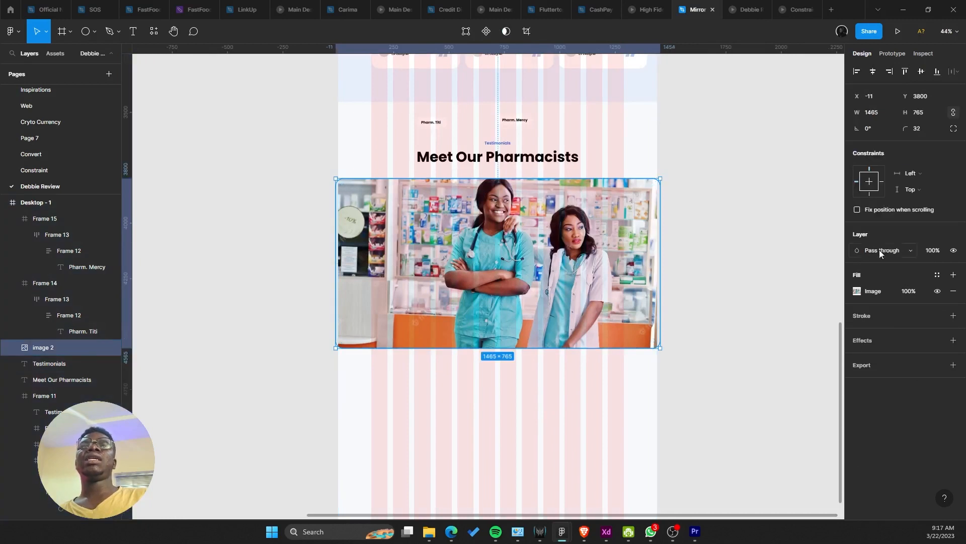
text(0)
key(Return)
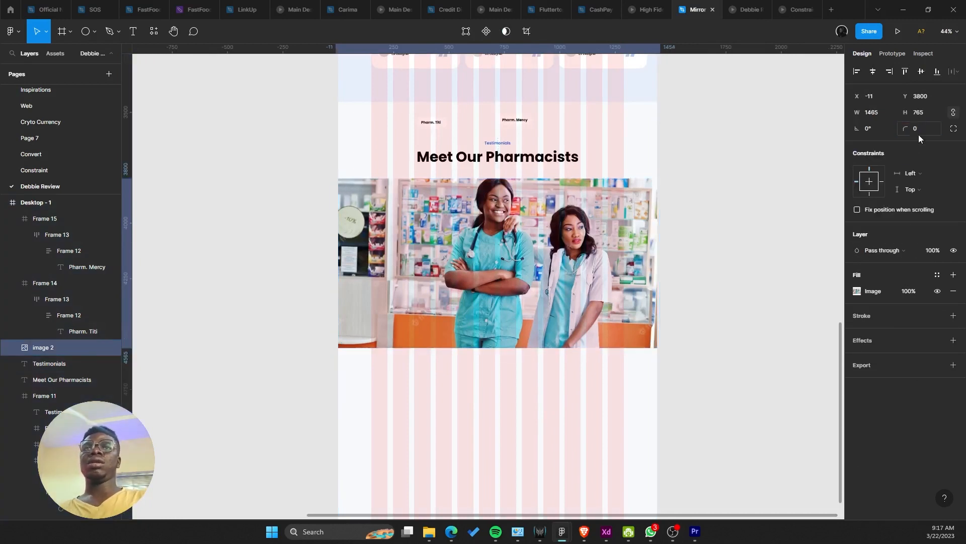
scroll(504, 186, up, 2)
drag(369, 106, 575, 342)
click(545, 395)
Step: Preview the prototype to check the full-width pharmacists photo
scroll(546, 393, up, 1)
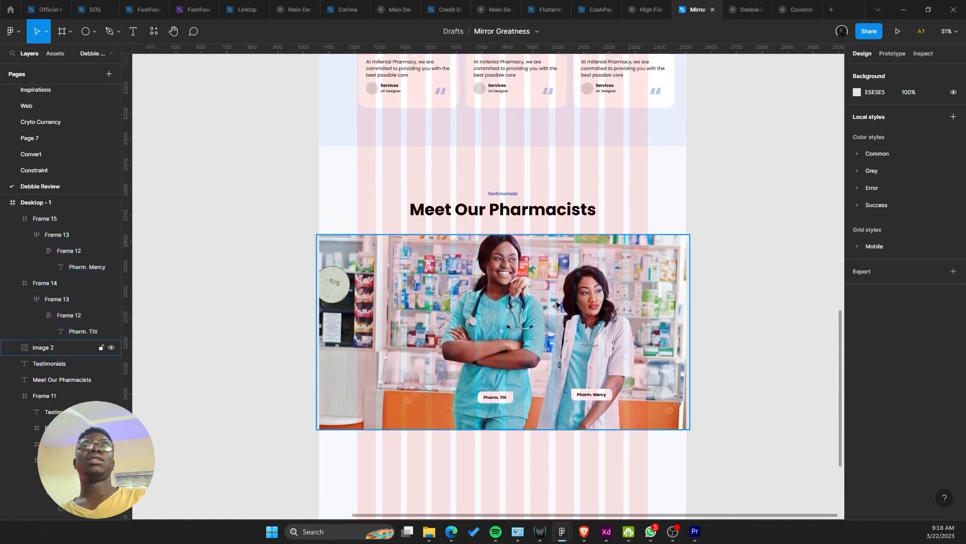
click(555, 304)
click(741, 12)
scroll(629, 194, down, 10)
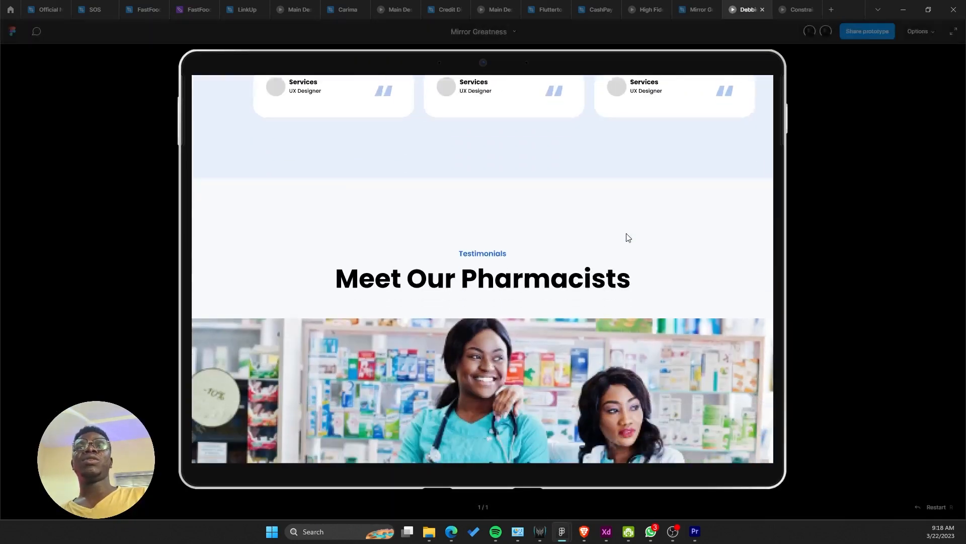
scroll(651, 194, down, 1)
scroll(679, 204, up, 1)
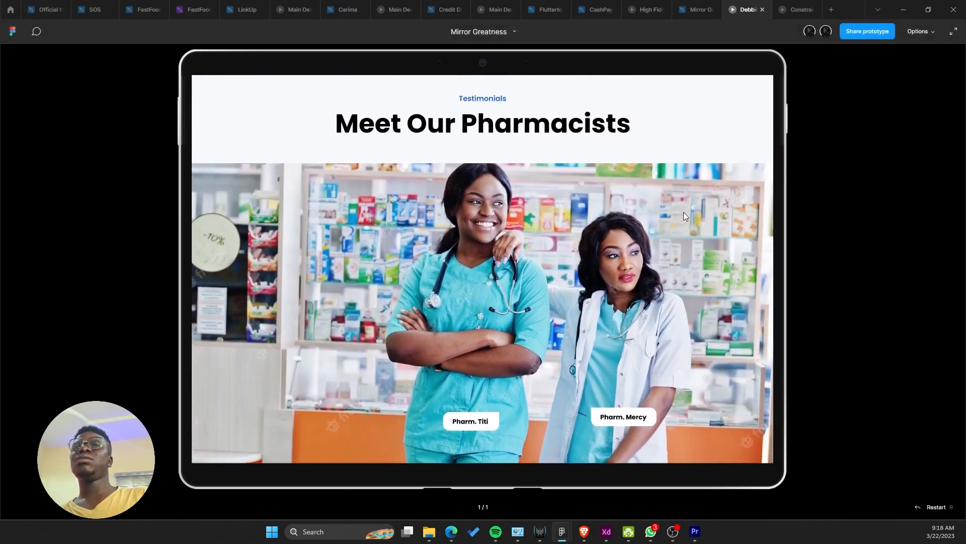
click(692, 10)
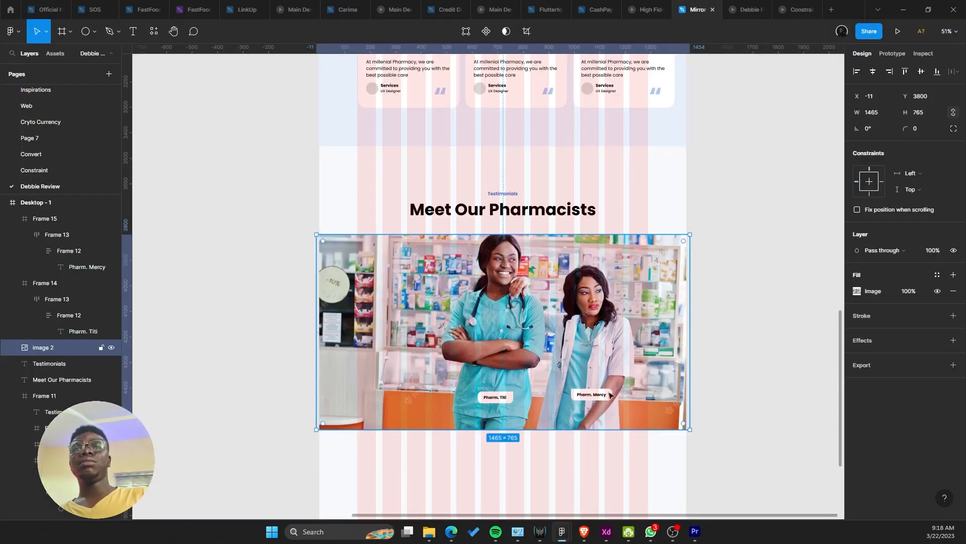
Step: Shorten the photo to 661 high, crop to shift the picture down, and preview it
drag(550, 429, 590, 367)
click(495, 397)
shift+click(591, 392)
double_click(551, 334)
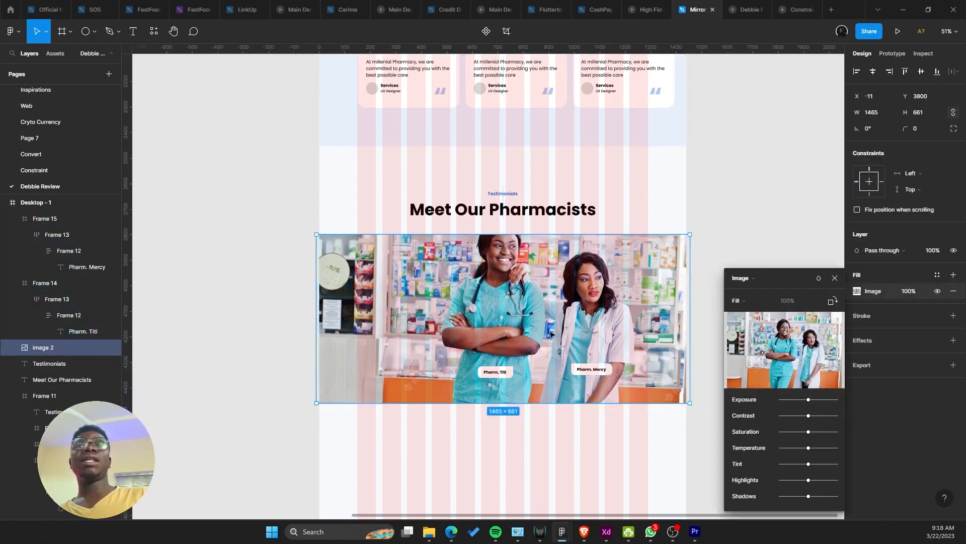
click(738, 300)
click(740, 325)
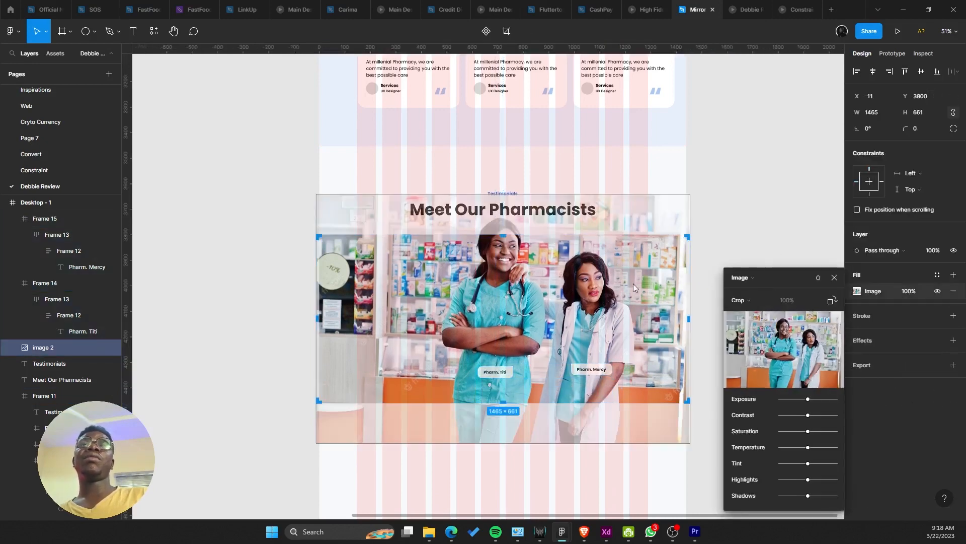
drag(549, 269, 550, 299)
key(Escape)
key(Escape)
click(746, 6)
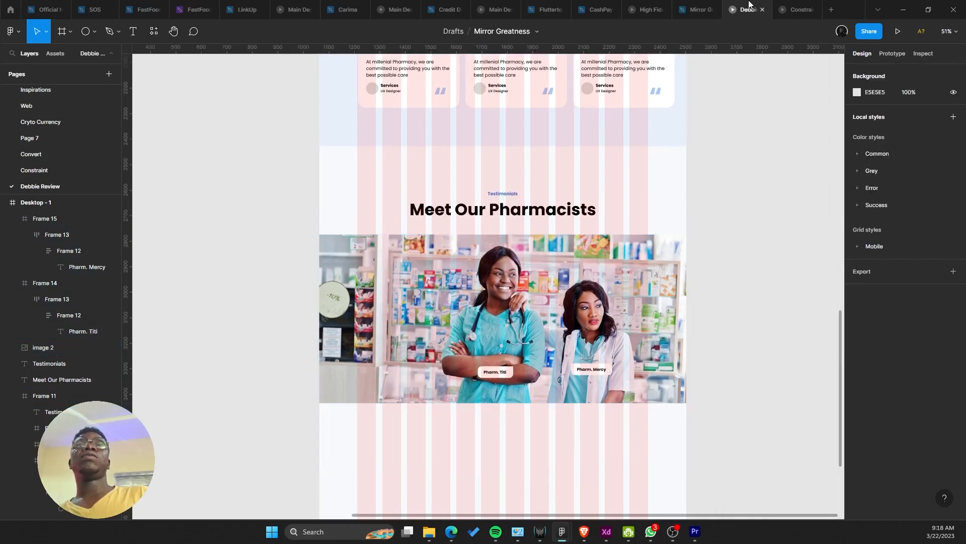
drag(709, 132, 731, 141)
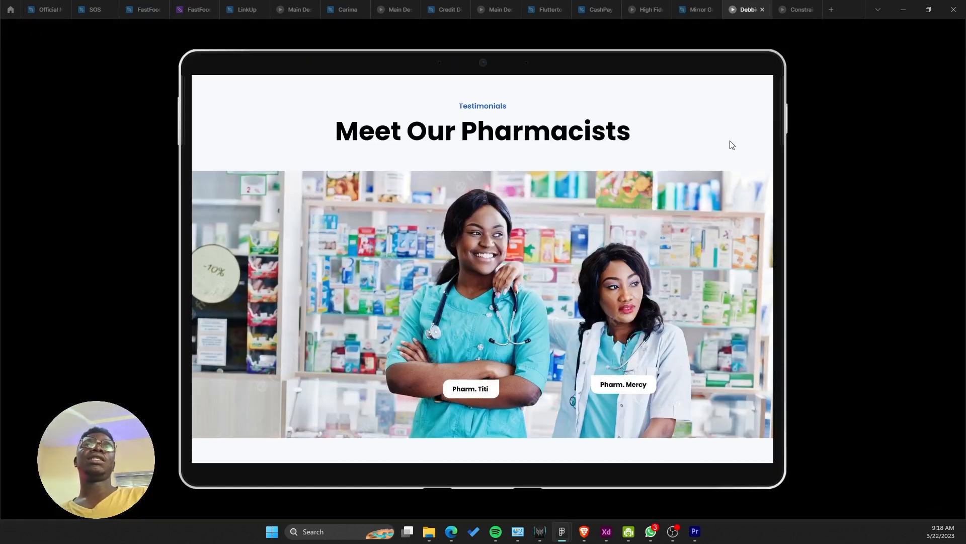
click(697, 10)
Step: Narrow the photo to about 1137 wide, round its corners to 32, and centre it horizontally
click(681, 282)
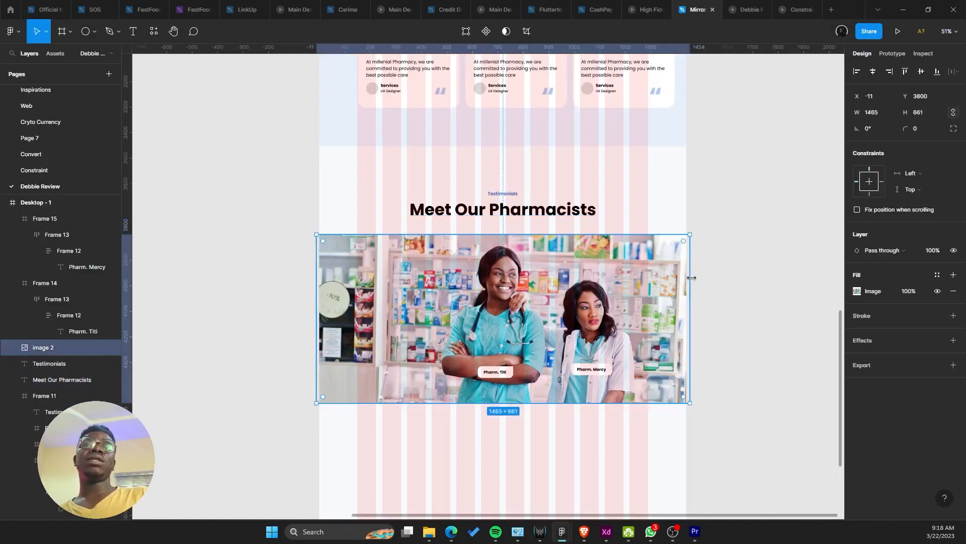
key(Return)
key(Escape)
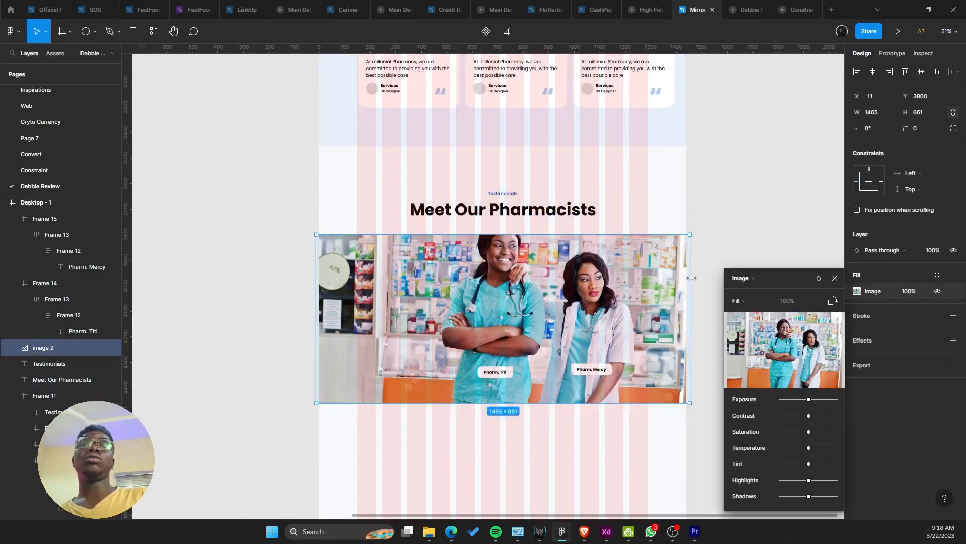
key(Return)
key(Escape)
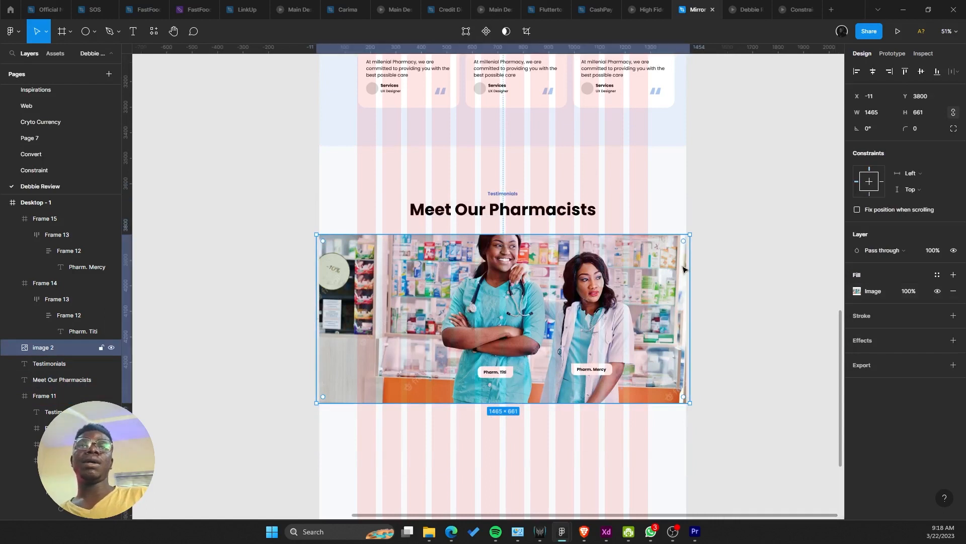
drag(687, 274, 648, 258)
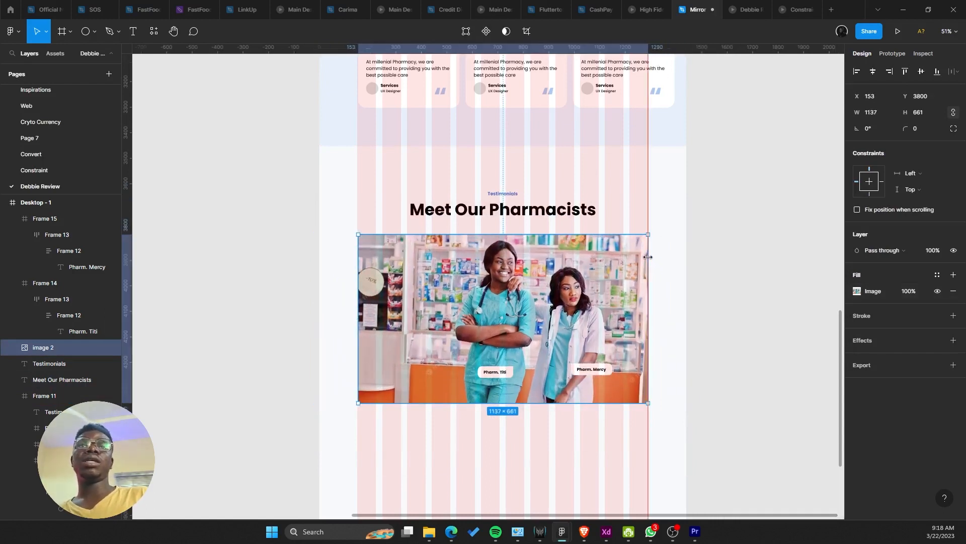
drag(904, 130, 920, 128)
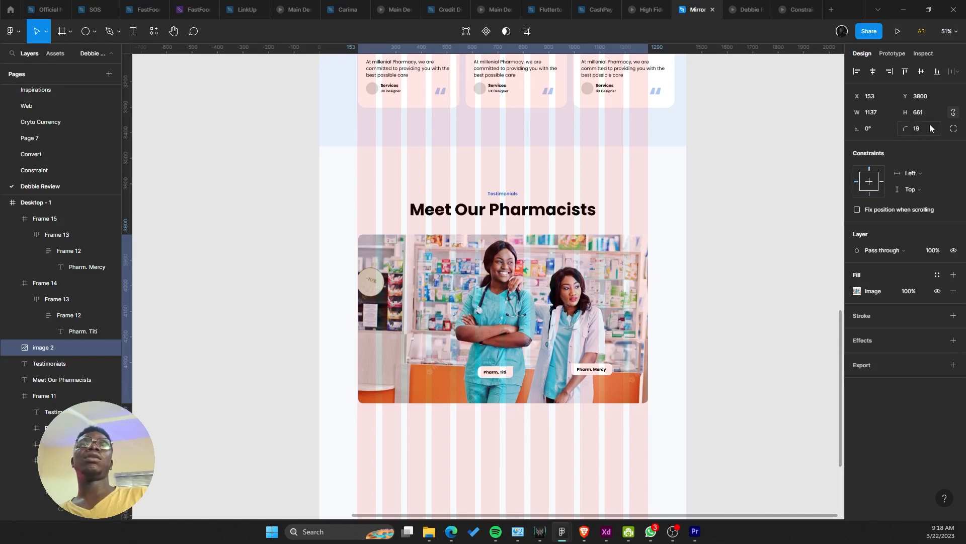
text(32)
key(Return)
click(717, 190)
key(ctrl+z)
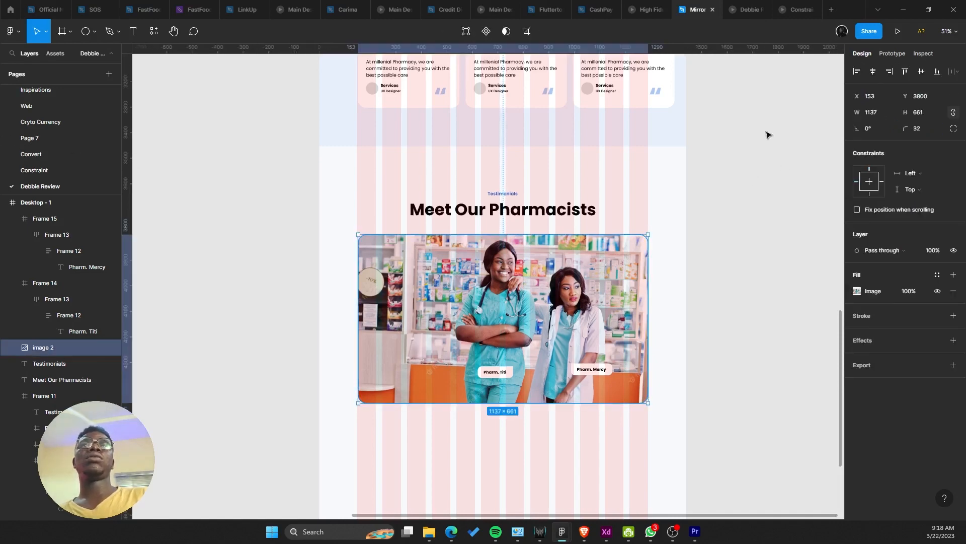
click(872, 71)
Step: Widen the photo to 1141 and preview the result in the prototype
scroll(347, 294, up, 6)
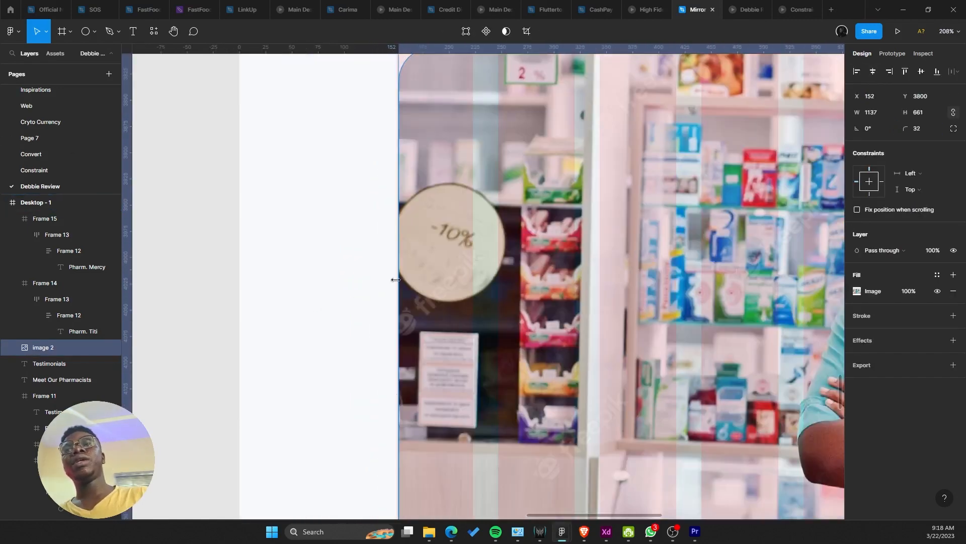
drag(395, 276, 394, 277)
scroll(394, 277, down, 6)
scroll(394, 277, right, 2)
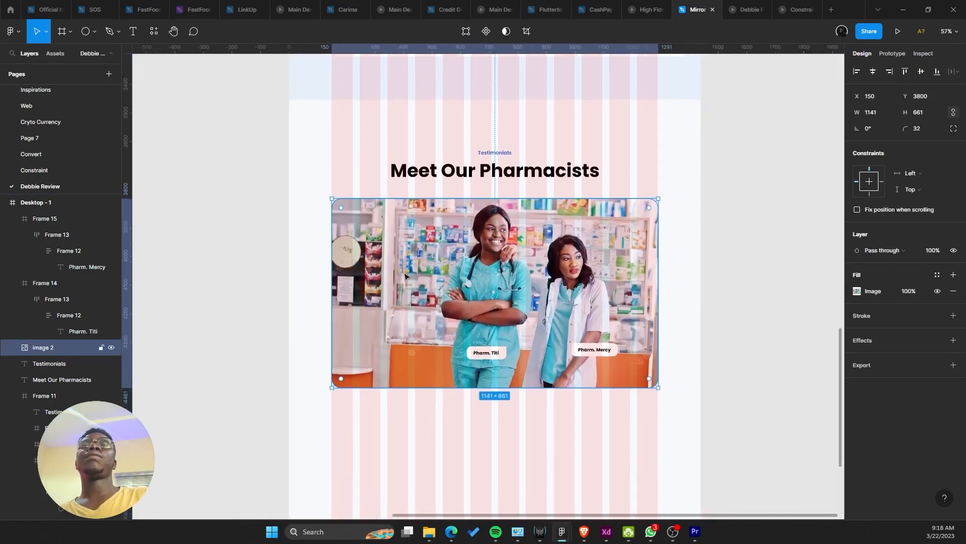
click(747, 9)
scroll(674, 161, down, 2)
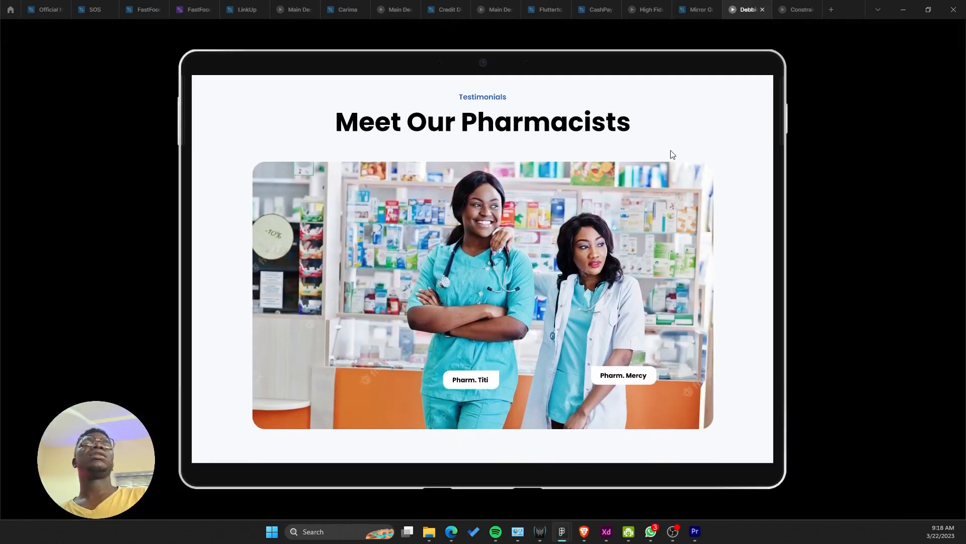
scroll(672, 153, up, 1)
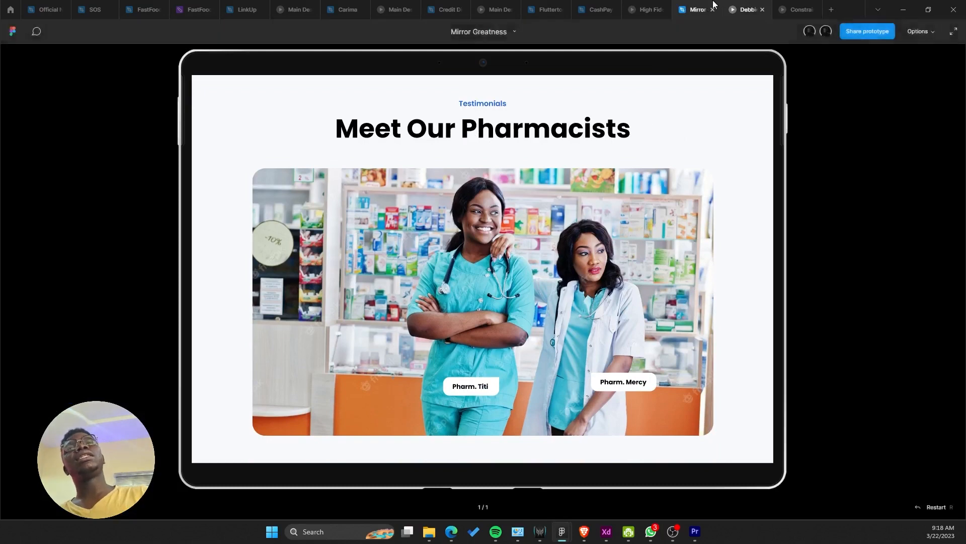
click(697, 9)
scroll(589, 207, right, 2)
click(567, 170)
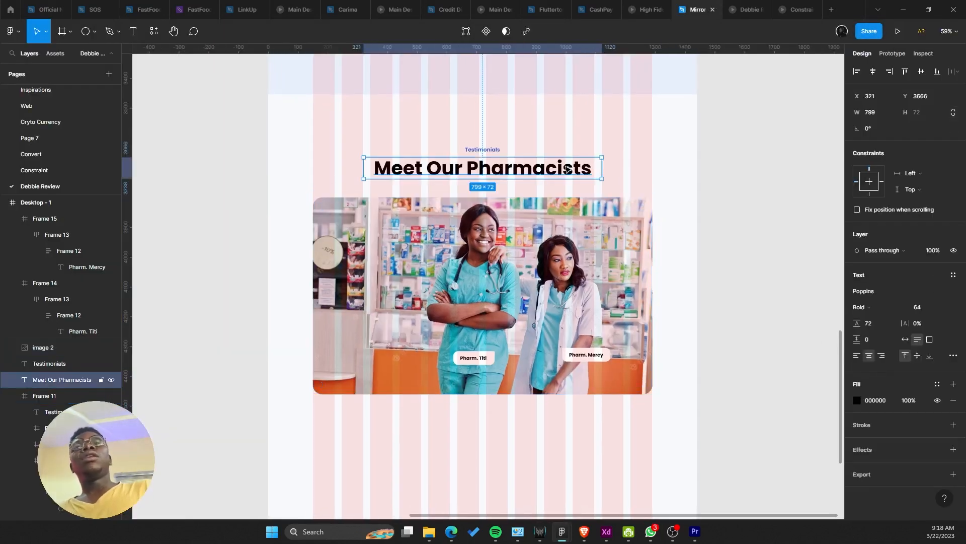
Step: Add a reversed linear gradient overlay fill to the pharmacists photo
click(581, 211)
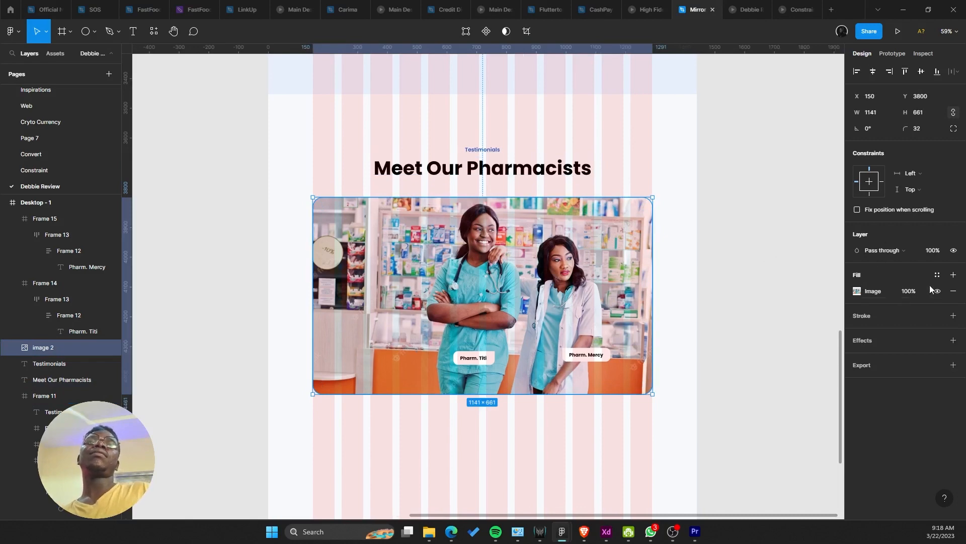
click(951, 276)
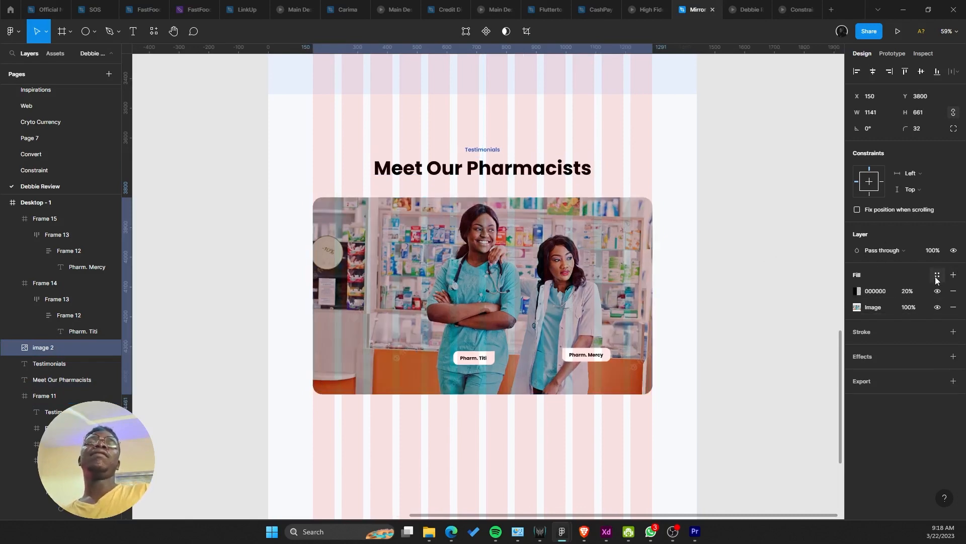
click(857, 291)
click(744, 257)
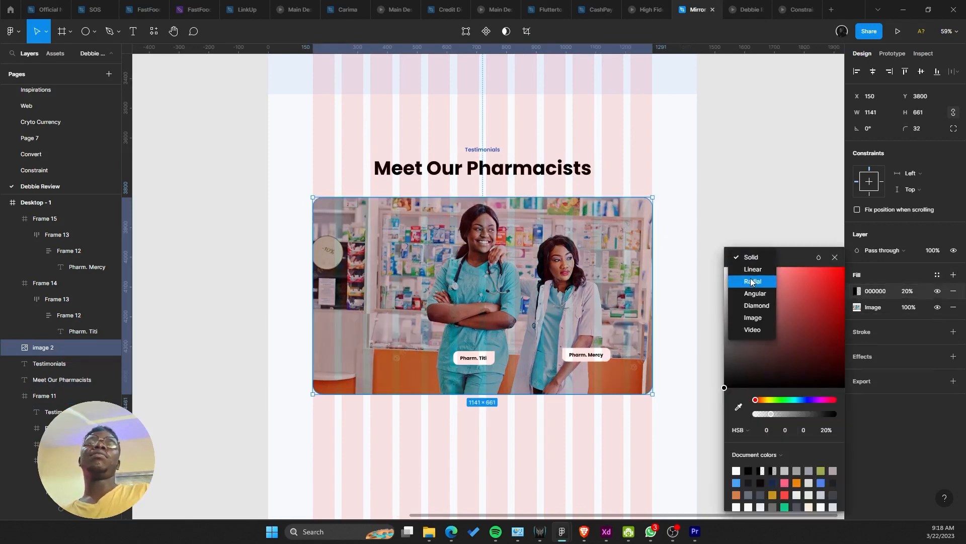
click(764, 270)
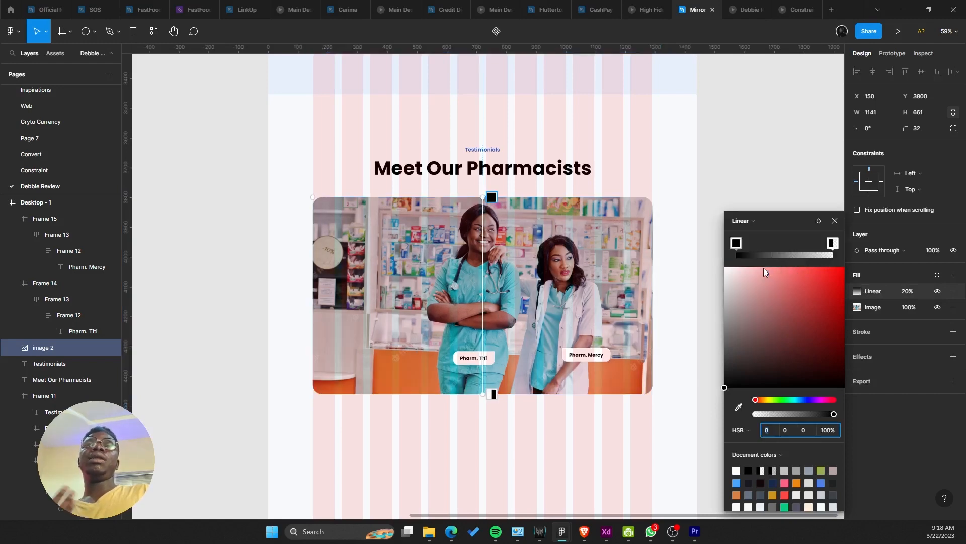
drag(738, 244, 694, 247)
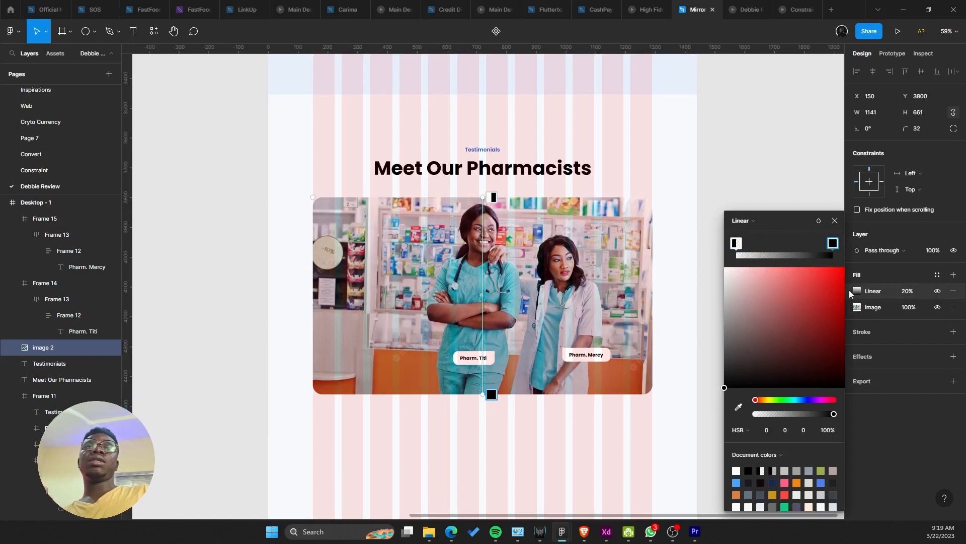
Step: Set the gradient overlay's fill opacity to 60%
click(914, 295)
click(905, 297)
text(90)
key(Return)
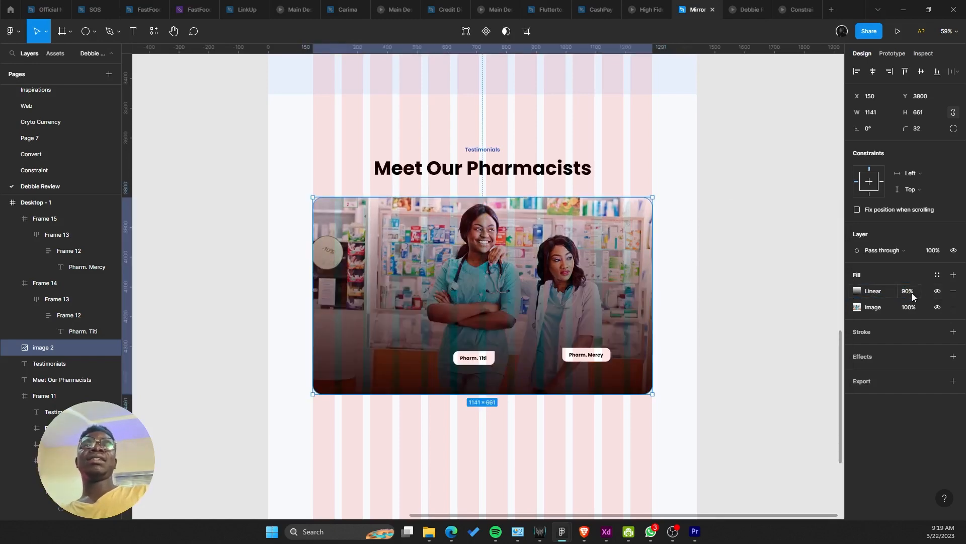
text(60)
key(Return)
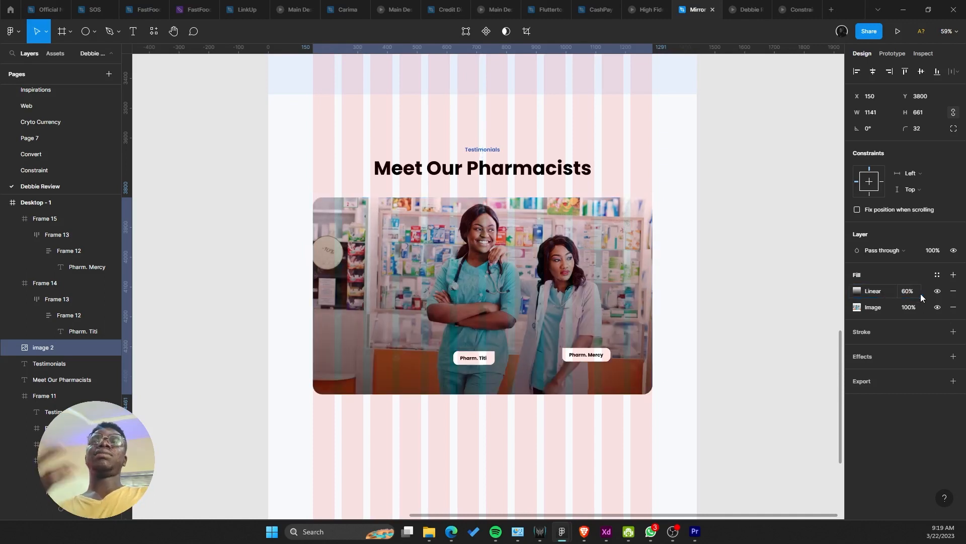
Step: Eyedrop the footer blue into the gradient stop and darken it
click(857, 292)
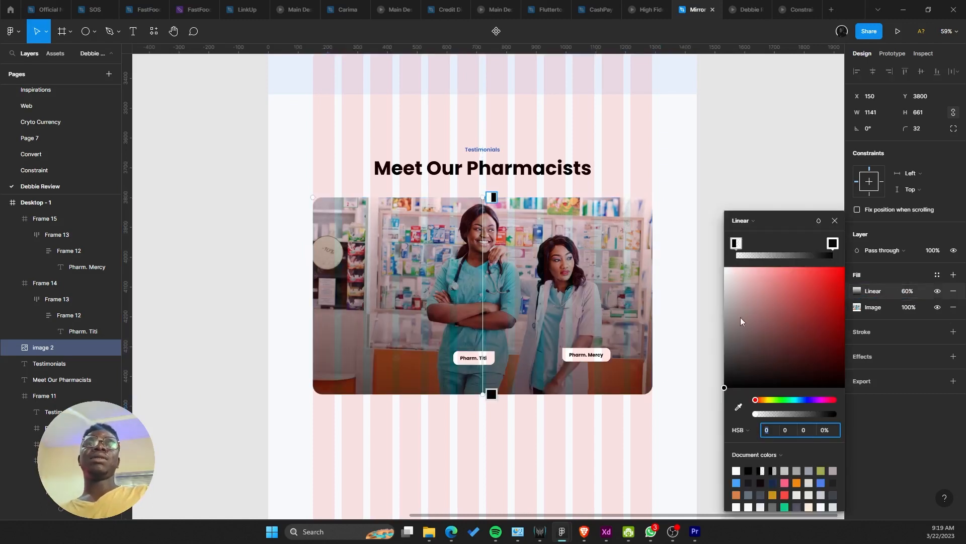
click(737, 482)
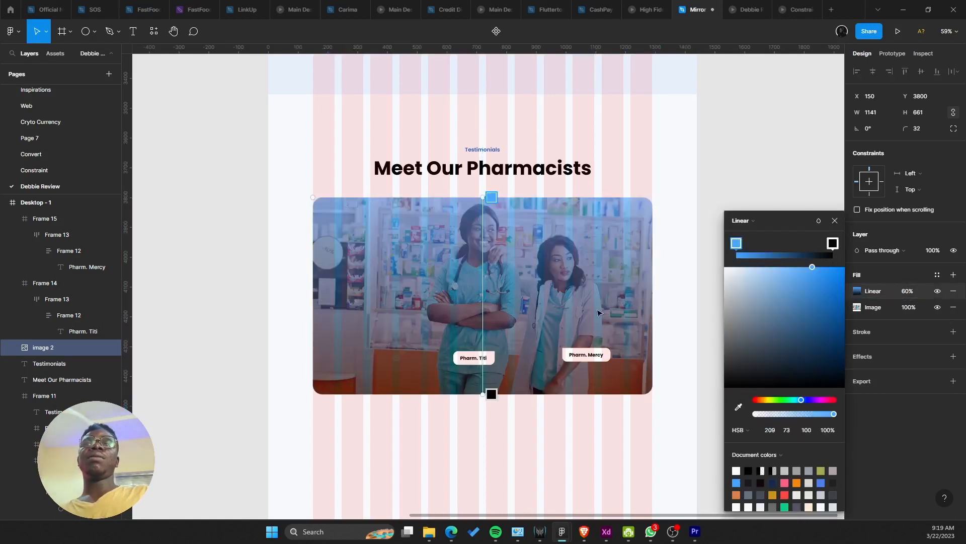
key(ctrl+z)
scroll(648, 411, down, 3)
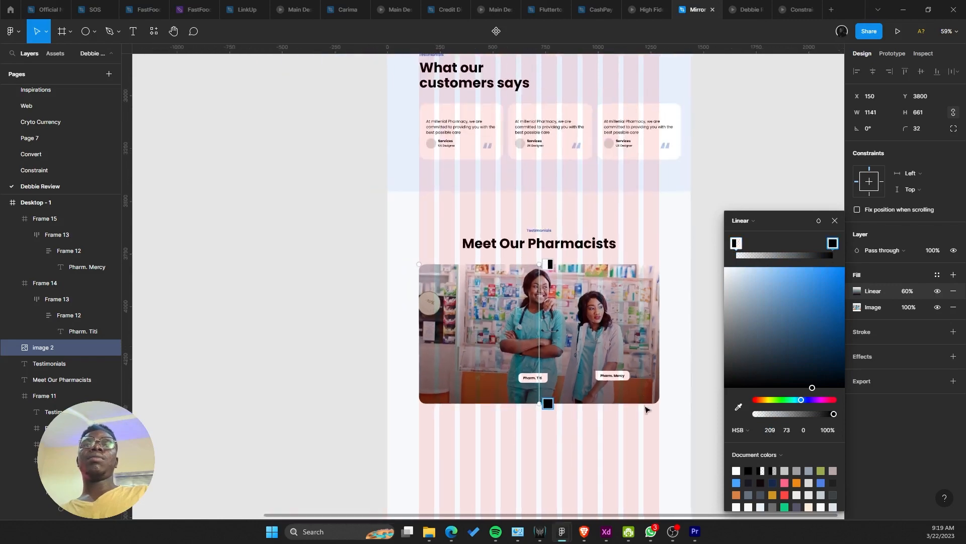
click(737, 408)
scroll(527, 320, up, 5)
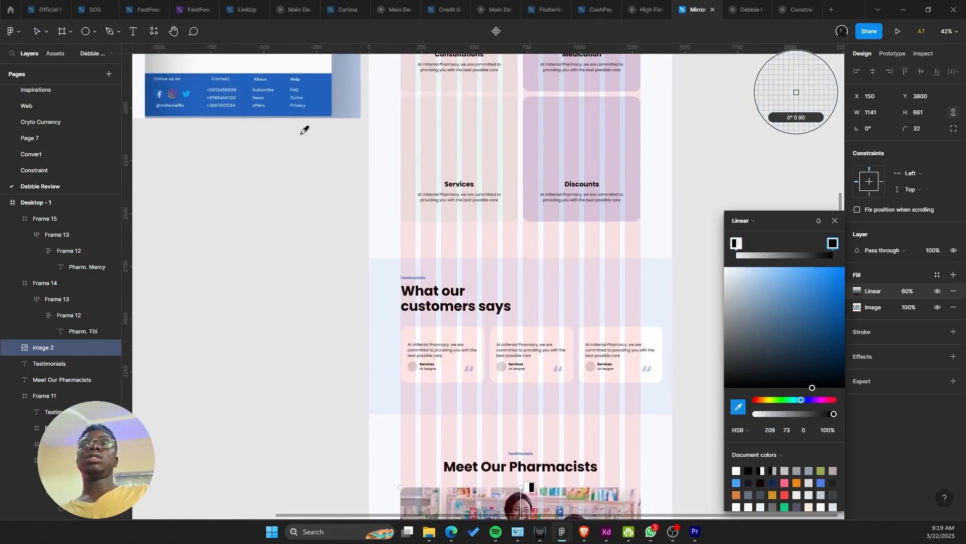
click(304, 90)
scroll(478, 222, down, 4)
scroll(519, 339, up, 4)
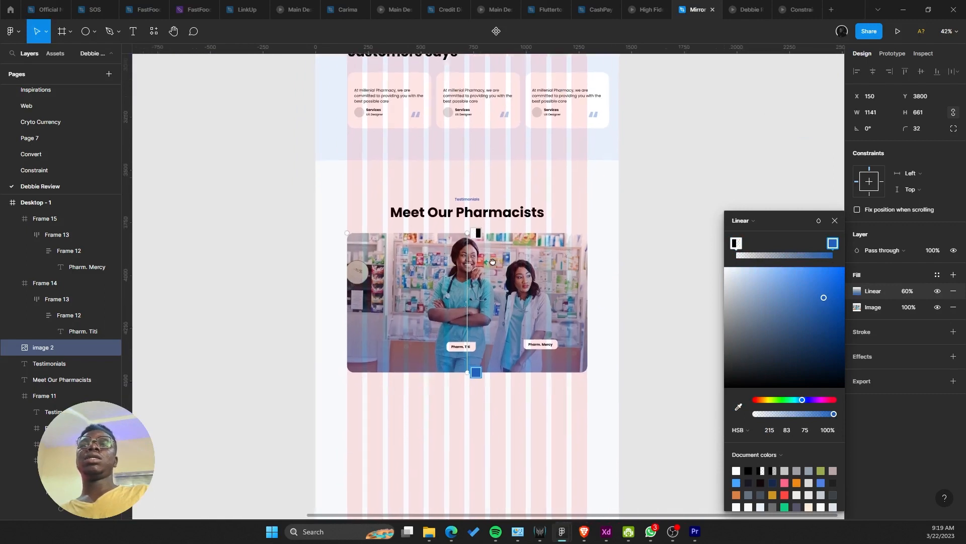
scroll(520, 339, up, 1)
mouse_move(828, 320)
mouse_down()
mouse_move(845, 343)
mouse_move(832, 340)
mouse_move(835, 331)
mouse_up()
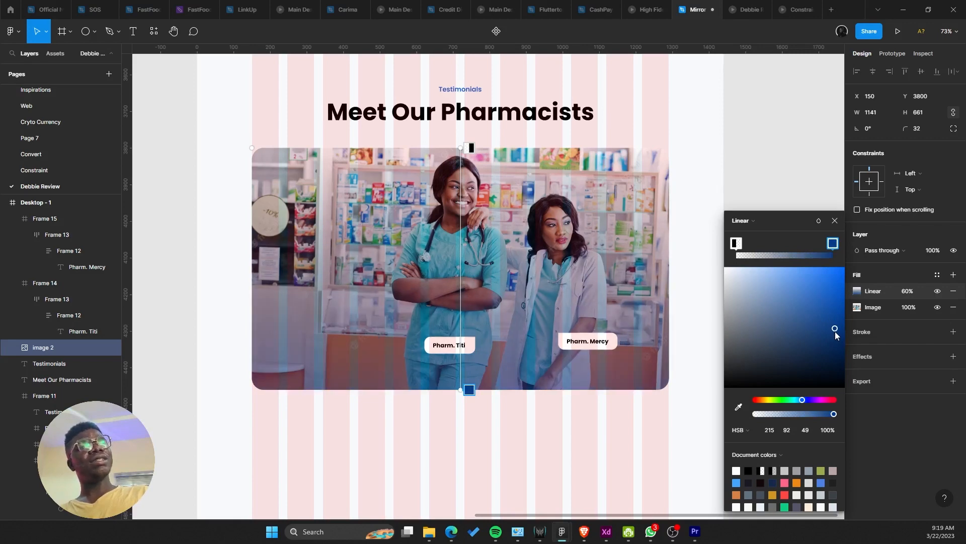
Step: Preview the overlay at 90% opacity in the prototype, then step back to 60%
click(911, 290)
text(70)
key(Return)
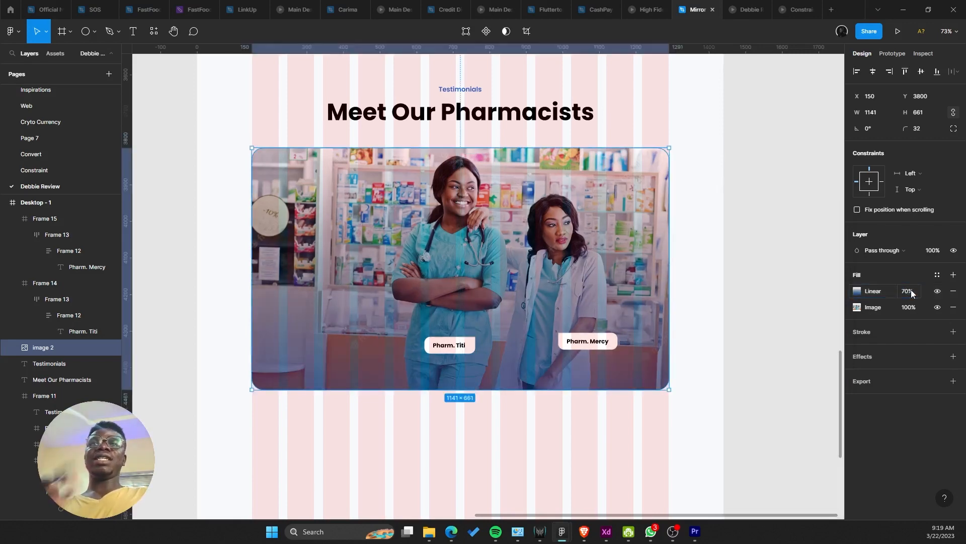
click(912, 293)
text(90)
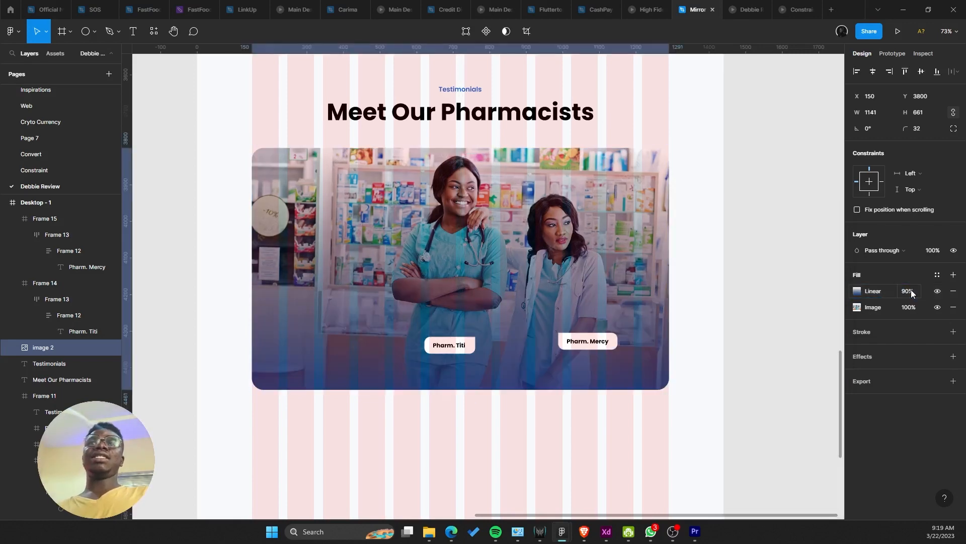
key(Return)
click(753, 9)
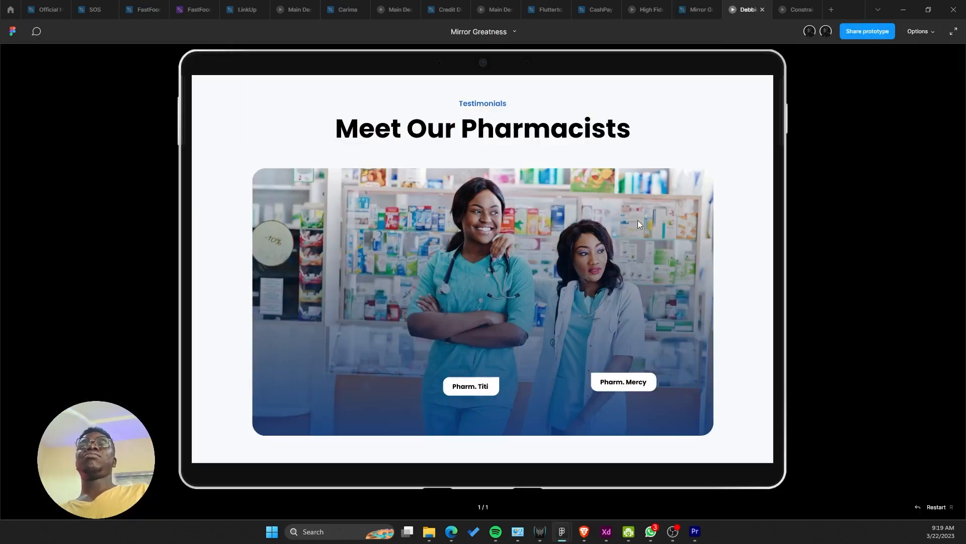
click(697, 9)
key(ctrl+z)
key(ctrl+z)
key(ctrl+z)
key(ctrl+z)
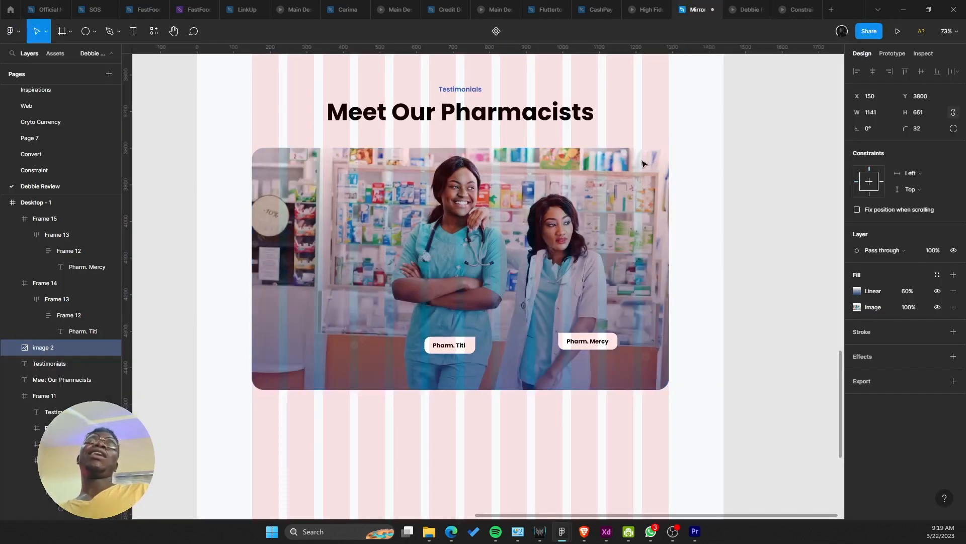
Step: Preview the 90% overlay in the prototype, then return the overlay to 20% opacity
key(ctrl+shift+z)
key(ctrl+shift+z)
key(ctrl+shift+z)
key(ctrl+shift+z)
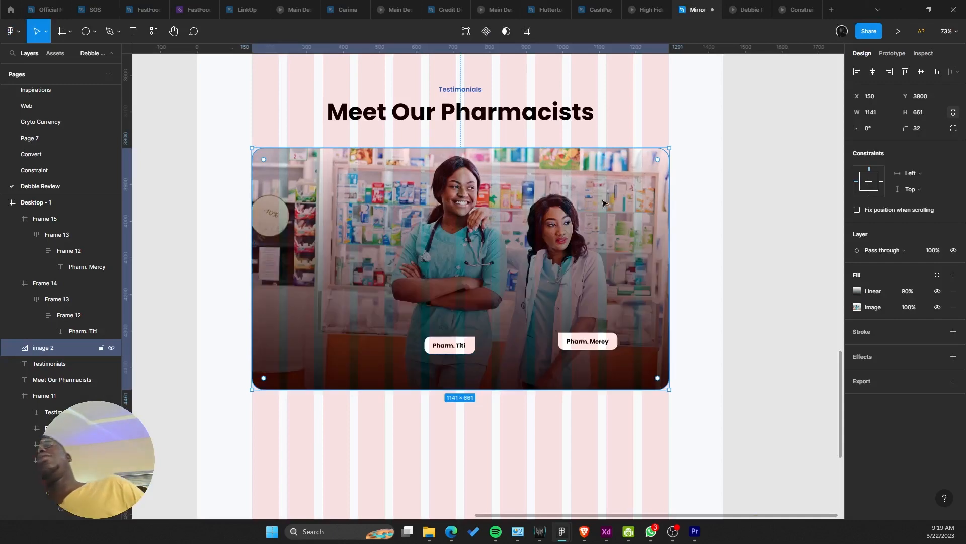
click(741, 4)
click(697, 9)
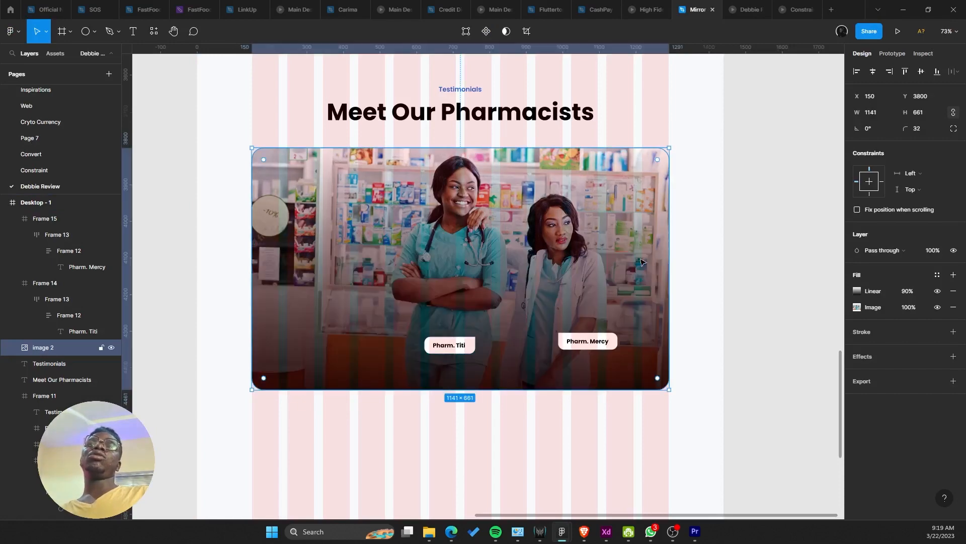
key(ctrl+shift+z)
key(ctrl+shift+z)
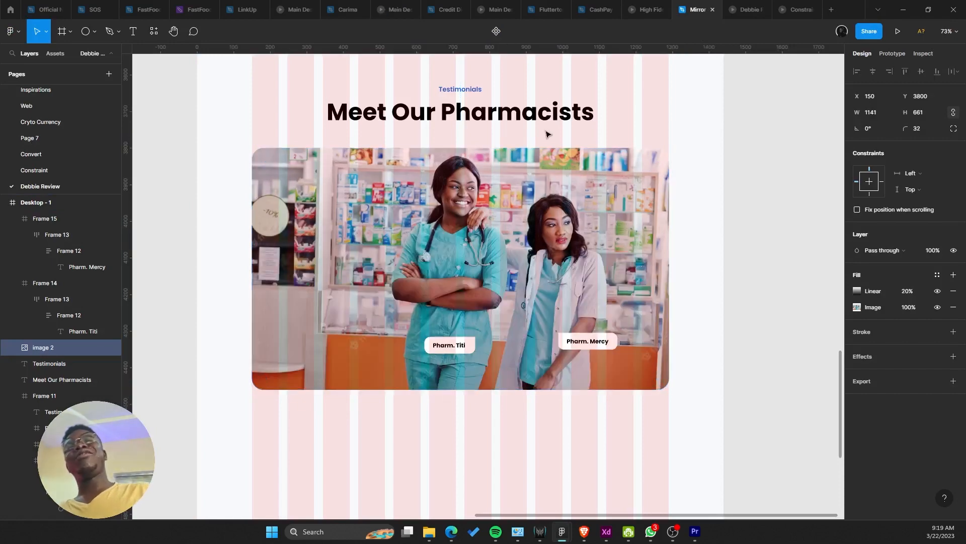
key(ctrl+z)
Step: Duplicate the What our customers says section and place the copy below the pharmacists image
click(537, 117)
scroll(559, 242, down, 5)
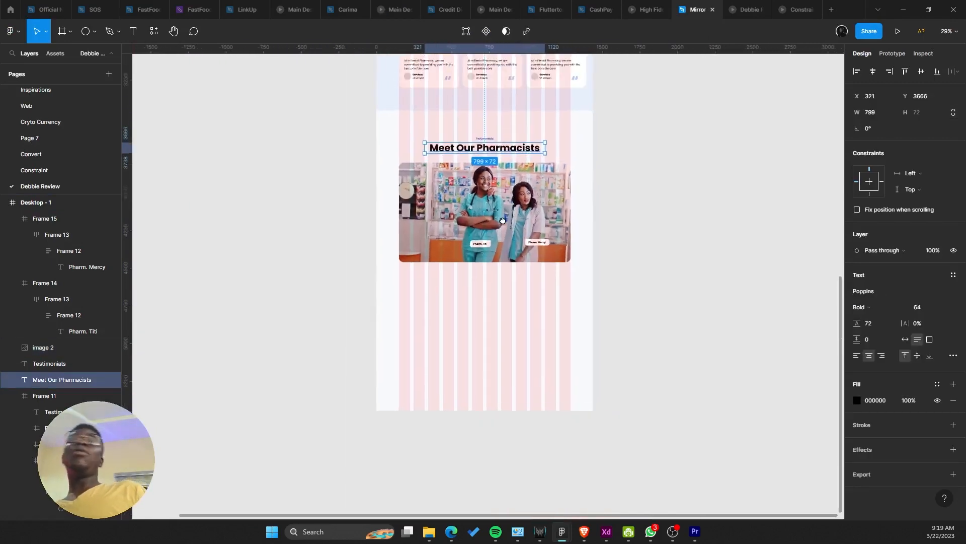
scroll(562, 357, down, 4)
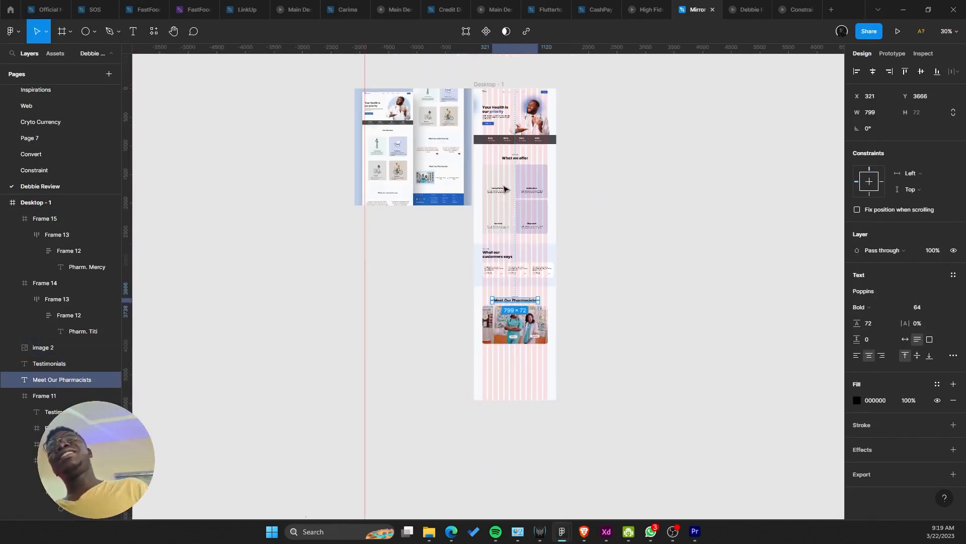
scroll(409, 332, up, 8)
scroll(408, 332, up, 10)
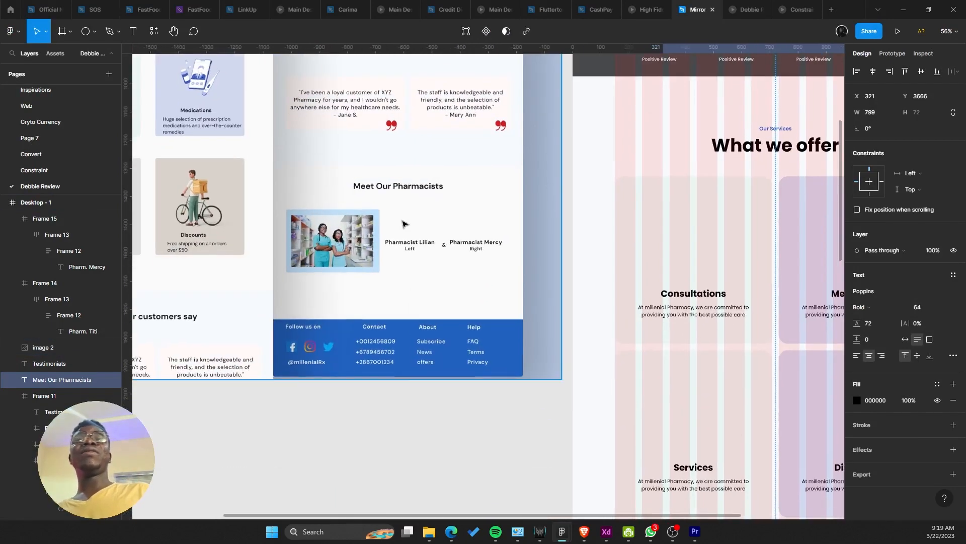
scroll(479, 278, down, 10)
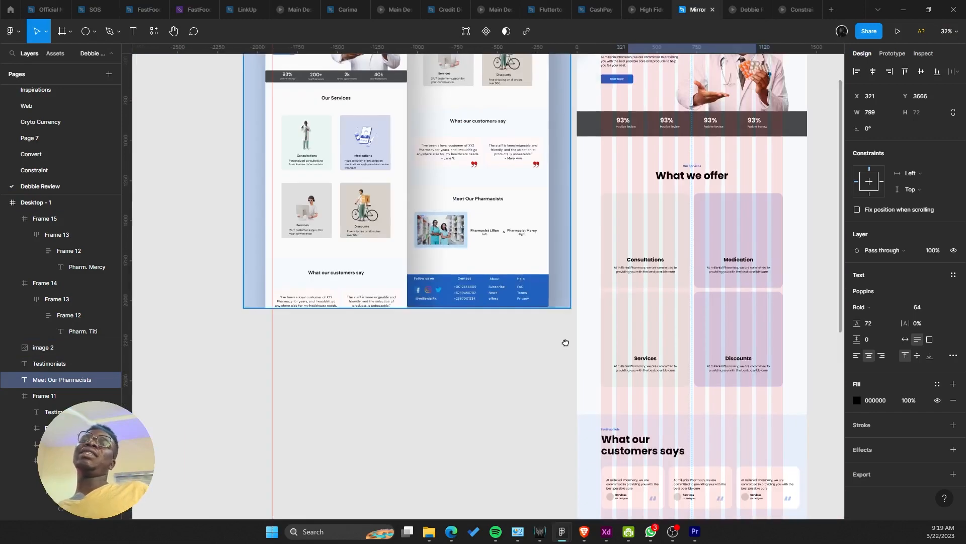
click(516, 121)
drag(492, 119, 500, 327)
drag(492, 368, 500, 515)
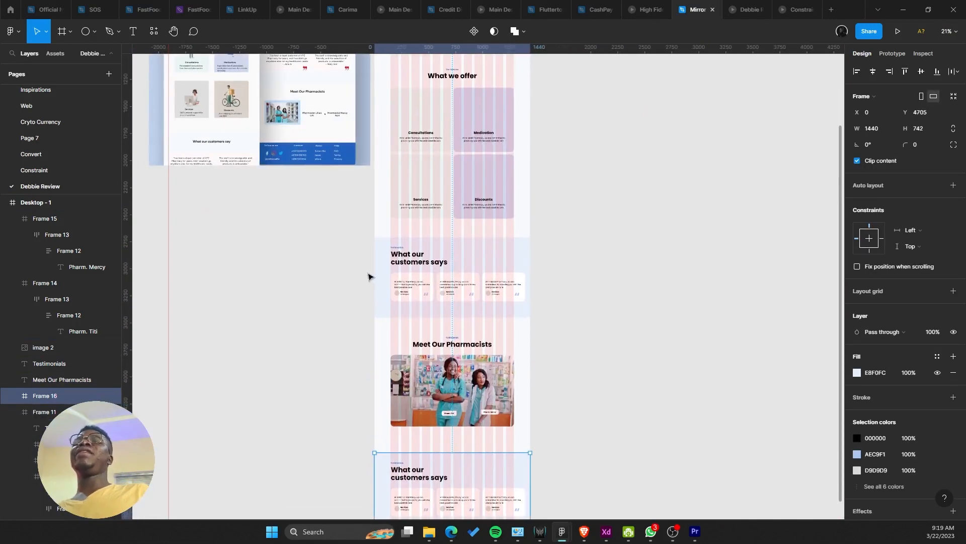
drag(471, 435, 458, 179)
scroll(443, 206, up, 5)
click(329, 288)
shift+click(438, 297)
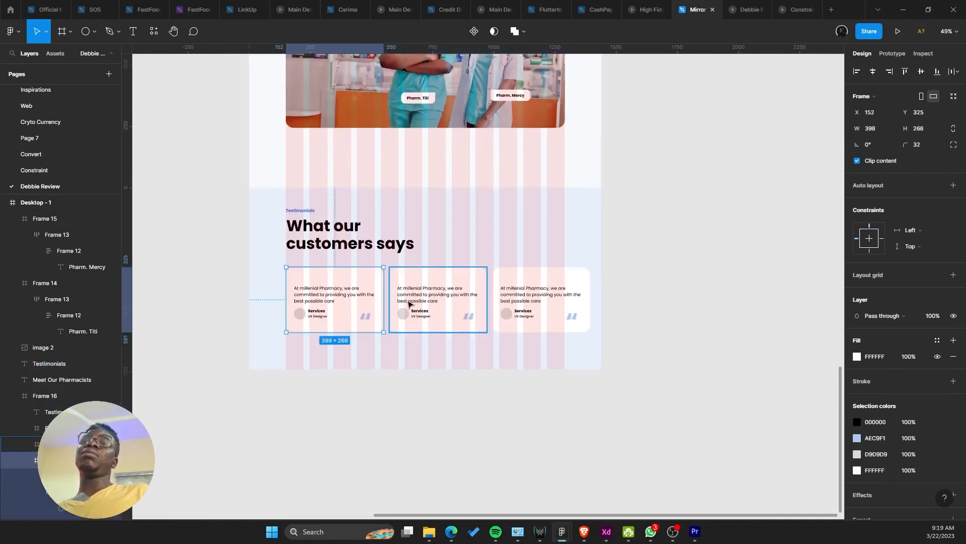
shift+click(522, 307)
key(Delete)
click(473, 285)
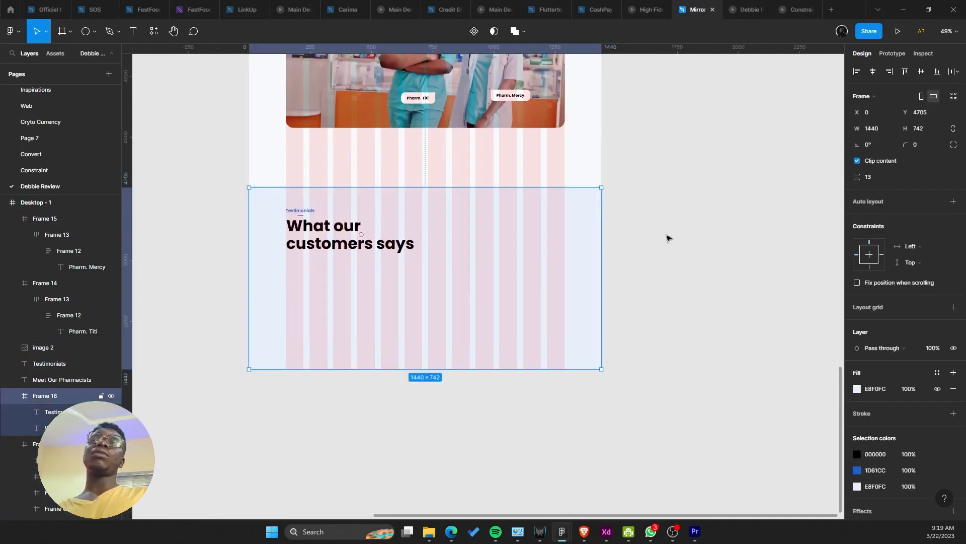
scroll(860, 363, down, 2)
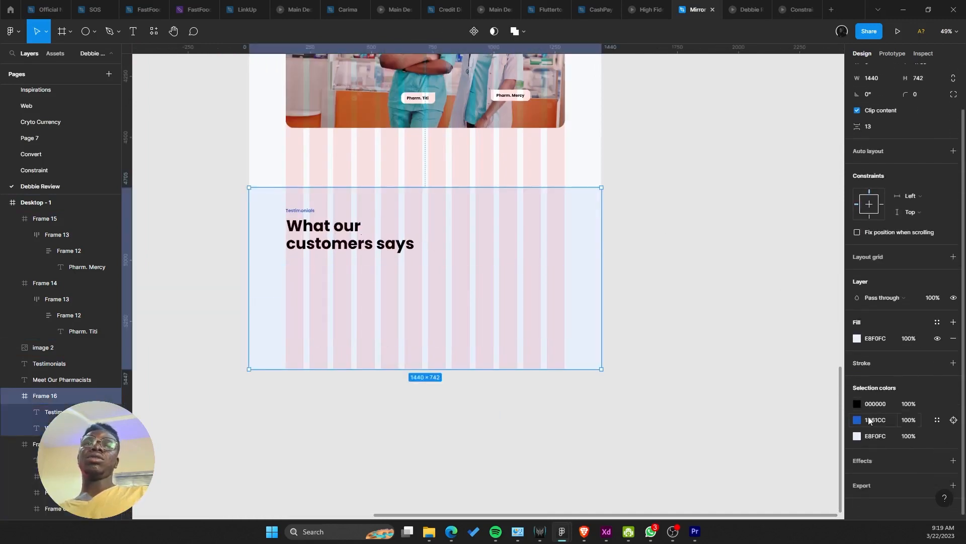
click(873, 337)
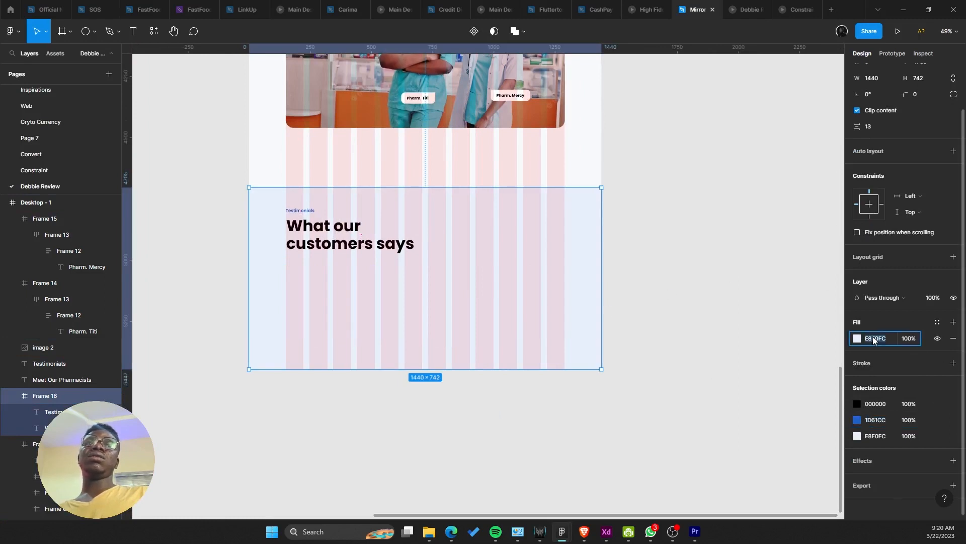
text(1D61CC)
key(Return)
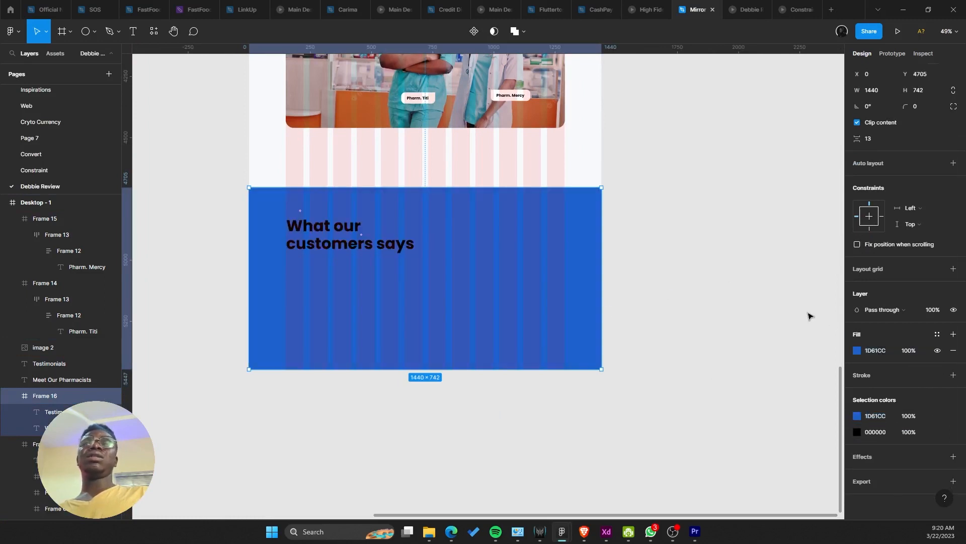
click(292, 213)
key(Delete)
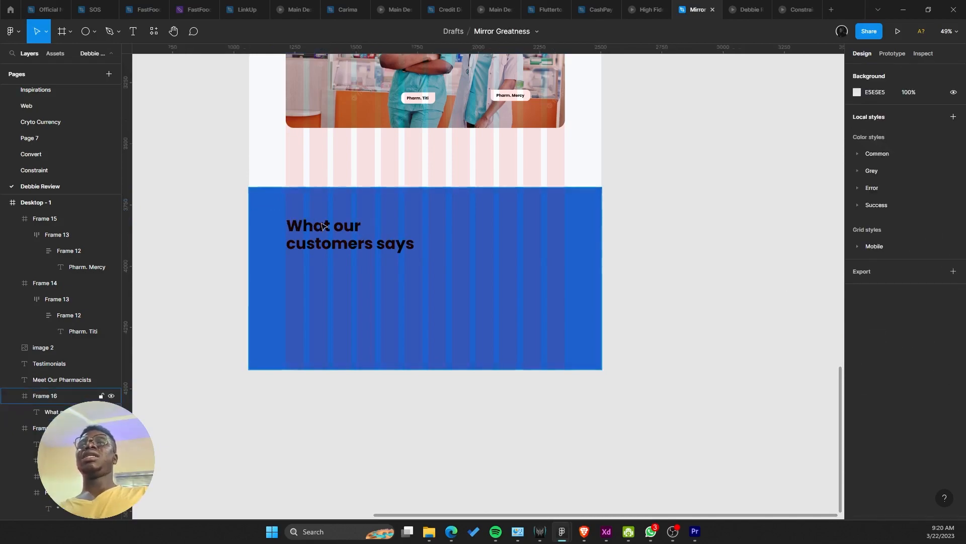
click(348, 244)
scroll(470, 416, down, 5)
scroll(470, 416, down, 5)
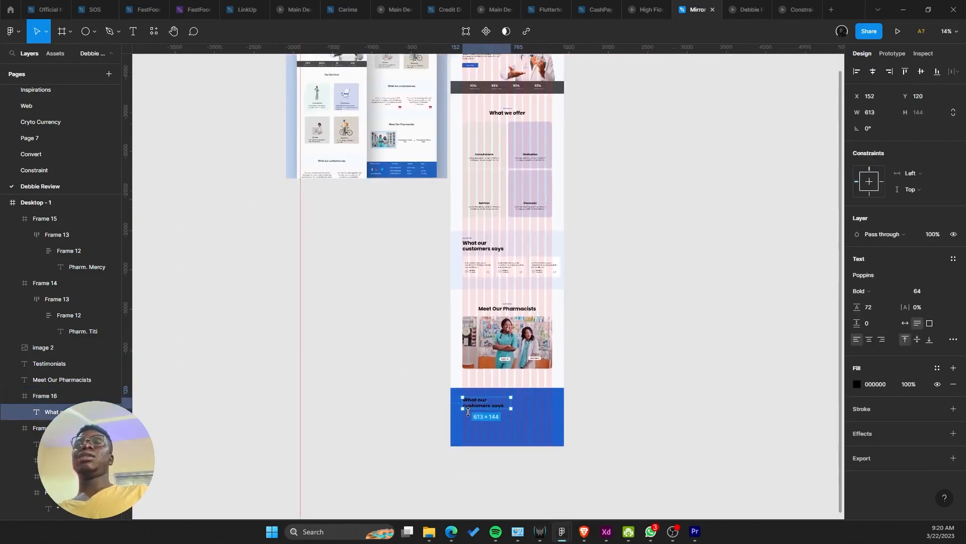
scroll(323, 163, up, 10)
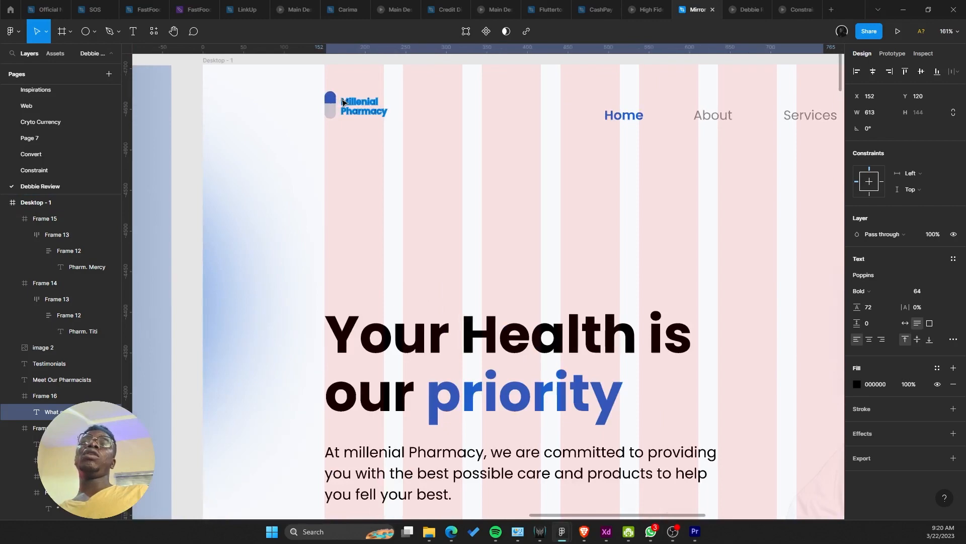
Step: Copy the Millenial Pharmacy header logo into the blue footer frame
double_click(347, 104)
click(318, 127)
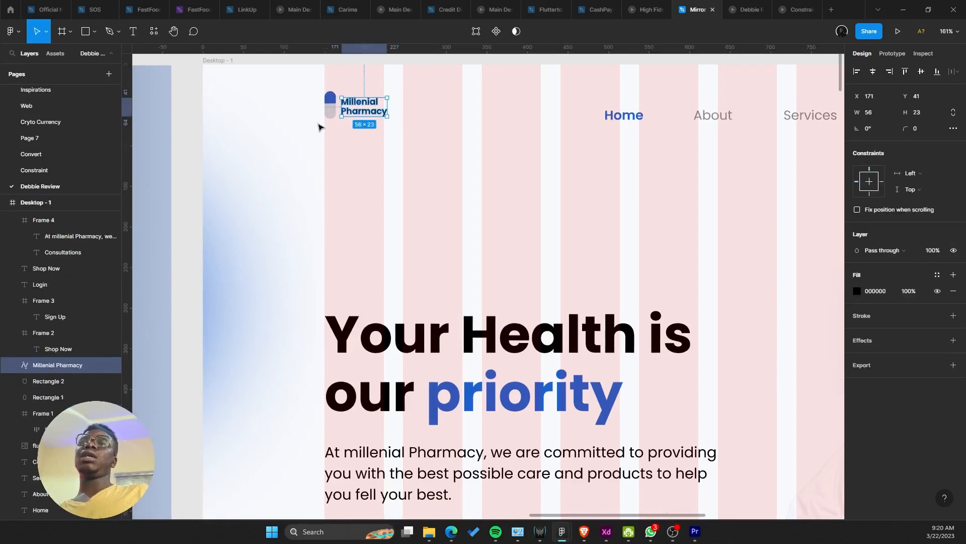
click(319, 125)
click(334, 99)
drag(308, 87, 353, 118)
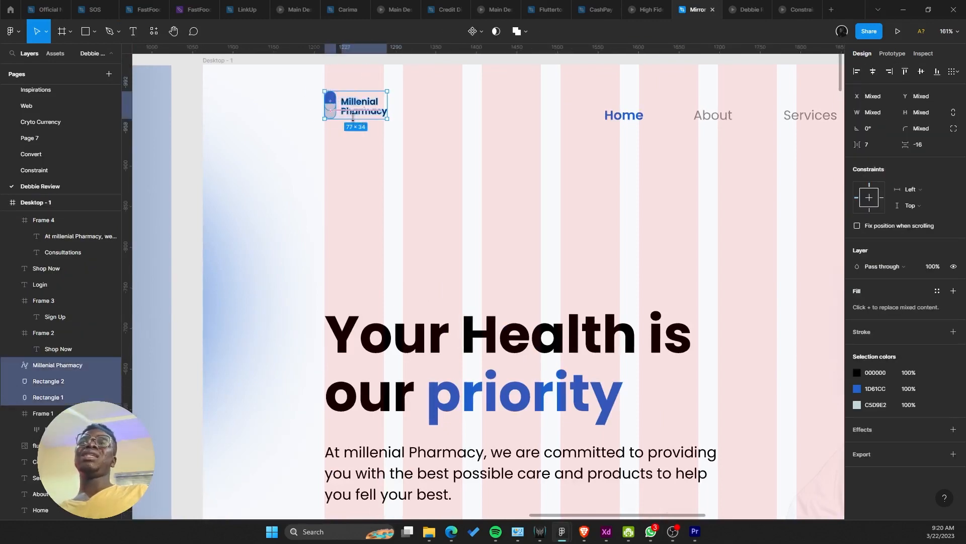
scroll(339, 118, down, 8)
scroll(405, 125, down, 10)
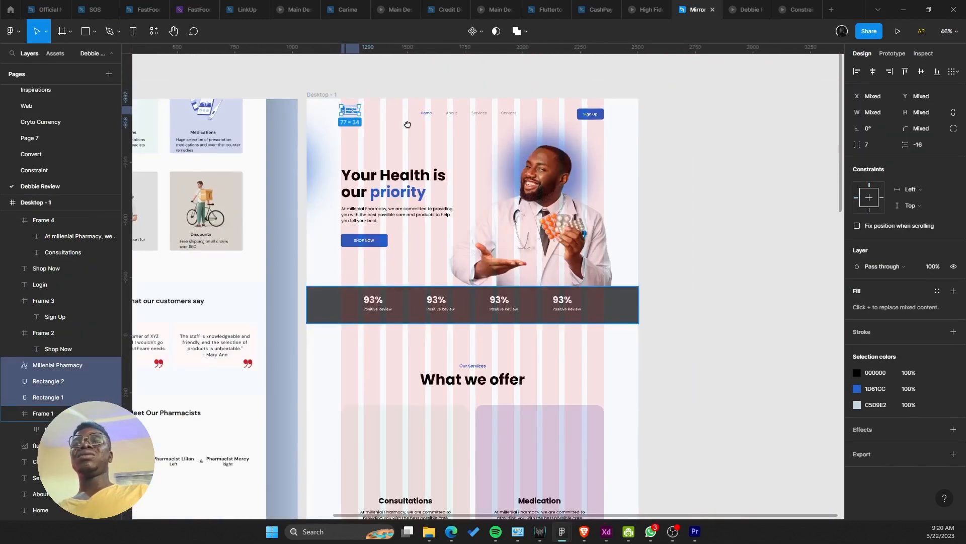
scroll(377, 239, down, 10)
scroll(399, 118, up, 5)
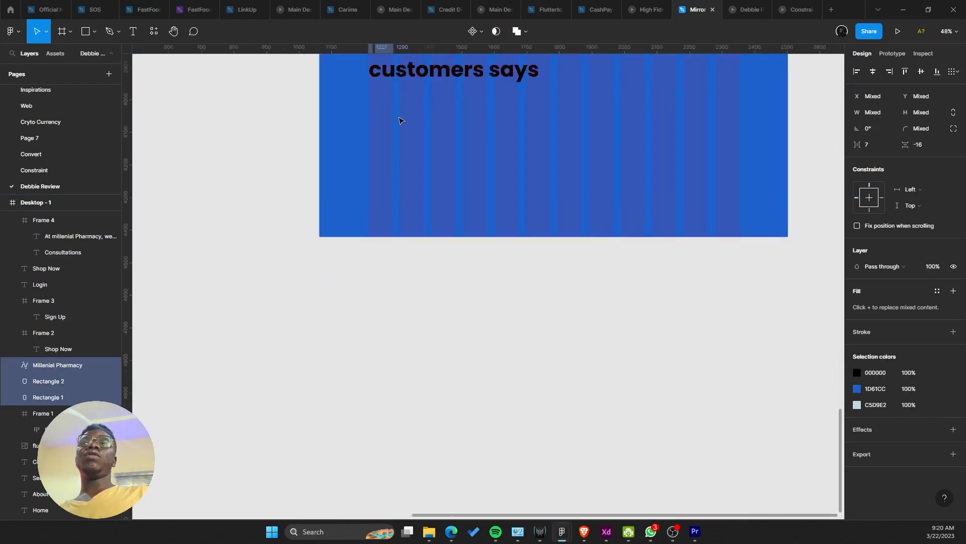
click(412, 308)
key(ctrl+v)
Step: Recolour the footer logo: pill light blue 5899FF, wordmark text white FFFFFF
scroll(355, 150, up, 10)
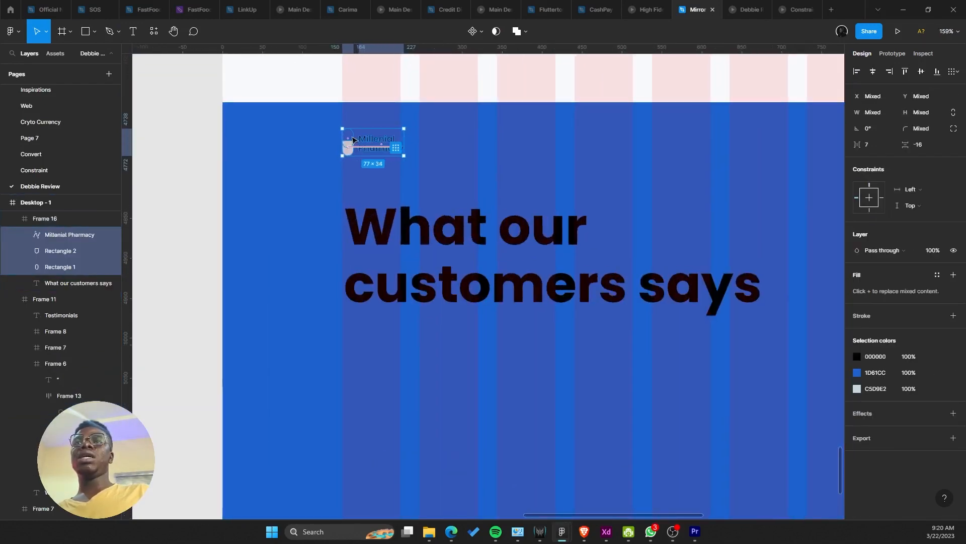
click(856, 372)
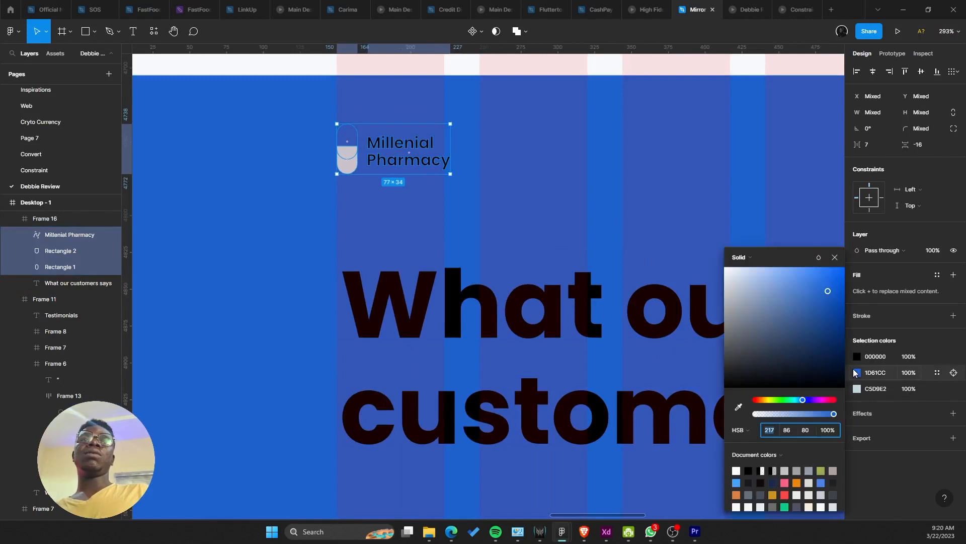
drag(749, 269, 802, 258)
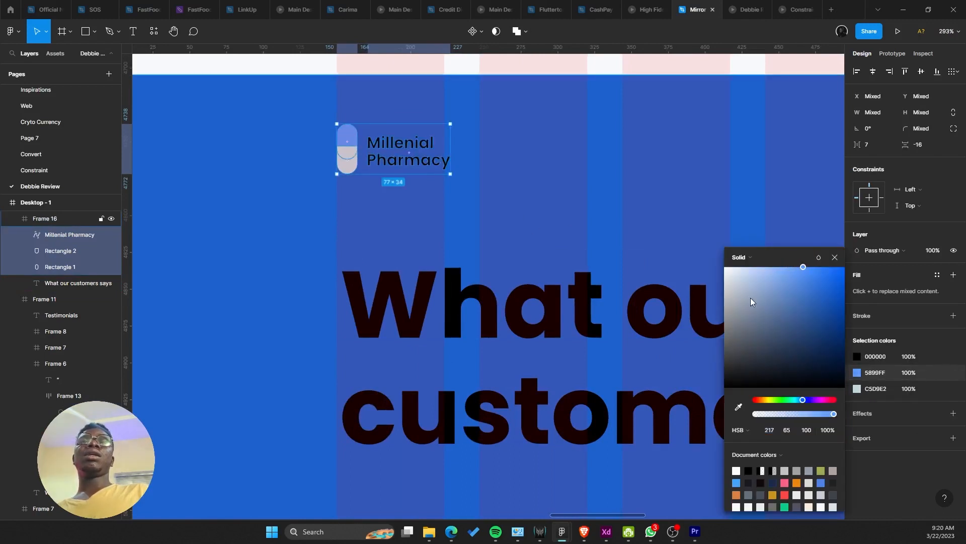
click(858, 358)
drag(801, 326, 703, 252)
Step: Move the What our customers says heading further right
scroll(559, 281, down, 3)
scroll(558, 283, down, 5)
click(492, 297)
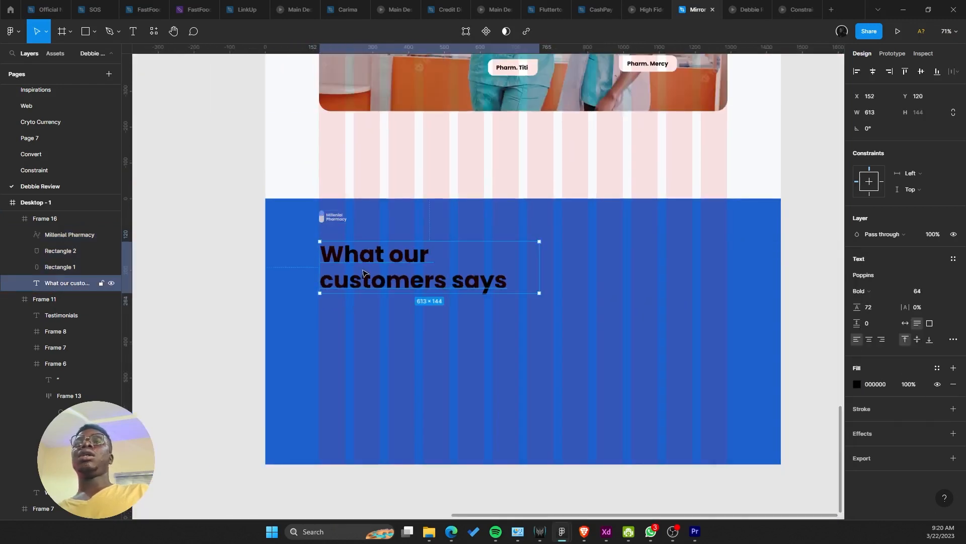
drag(492, 296, 556, 301)
click(324, 214)
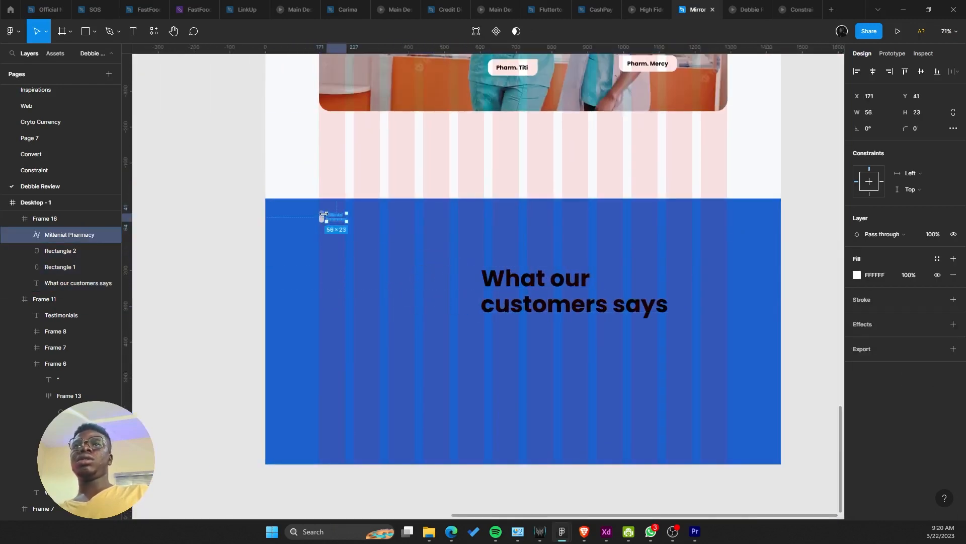
scroll(322, 213, up, 5)
click(326, 262)
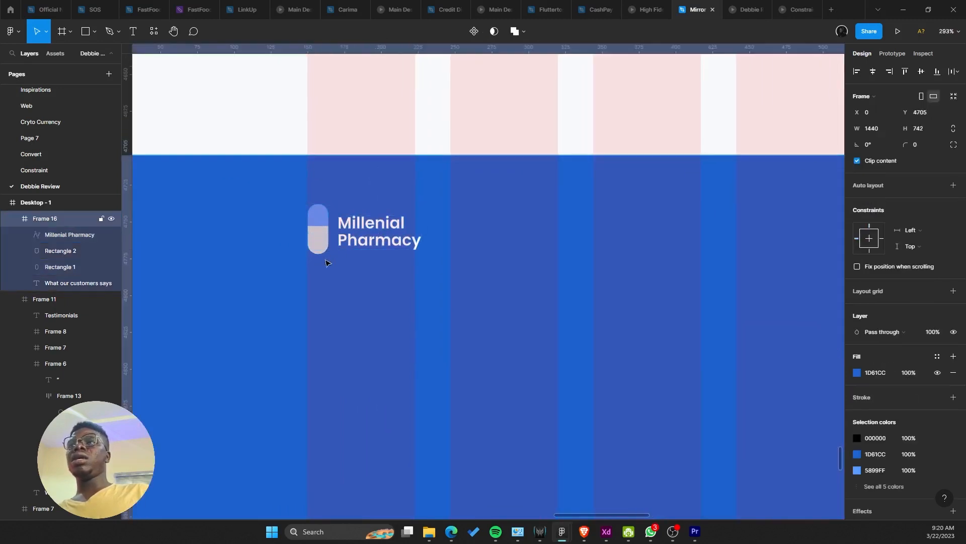
Step: Group the footer logo's pill and wordmark, enlarge it and move it lower
click(344, 229)
shift+click(318, 244)
shift+click(316, 209)
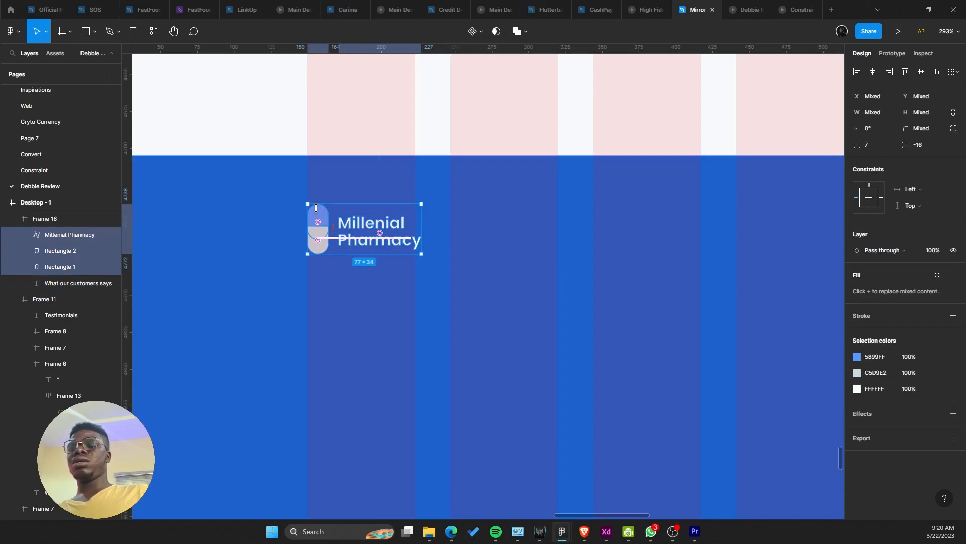
key(ctrl+g)
scroll(316, 208, down, 5)
drag(359, 225, 392, 240)
drag(384, 230, 385, 287)
key(ctrl+z)
drag(384, 224, 386, 259)
Step: Select the hero's 'At millenial Pharmacy…' description paragraph to copy it
scroll(386, 260, down, 3)
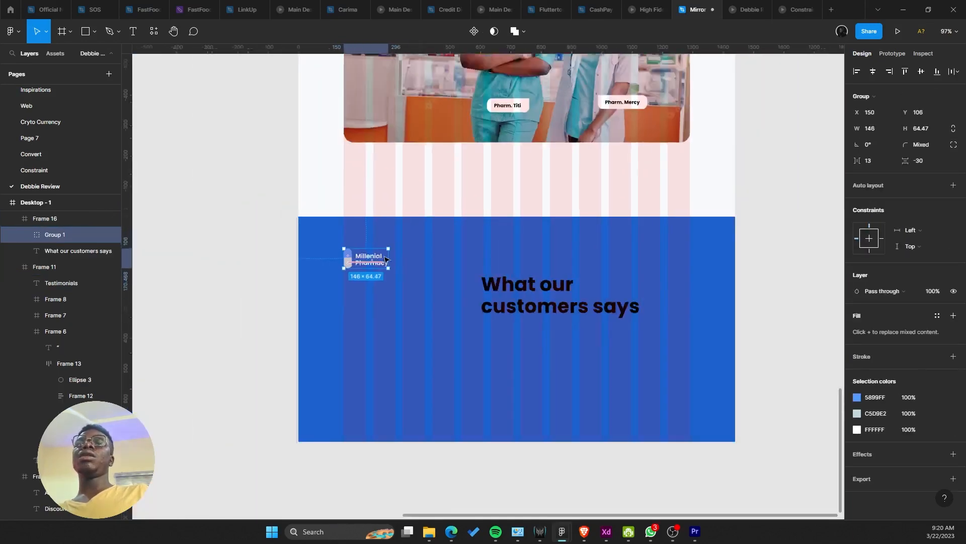
scroll(387, 259, down, 5)
drag(416, 207, 420, 327)
drag(440, 183, 445, 300)
drag(414, 222, 416, 361)
drag(402, 166, 403, 372)
scroll(391, 298, up, 3)
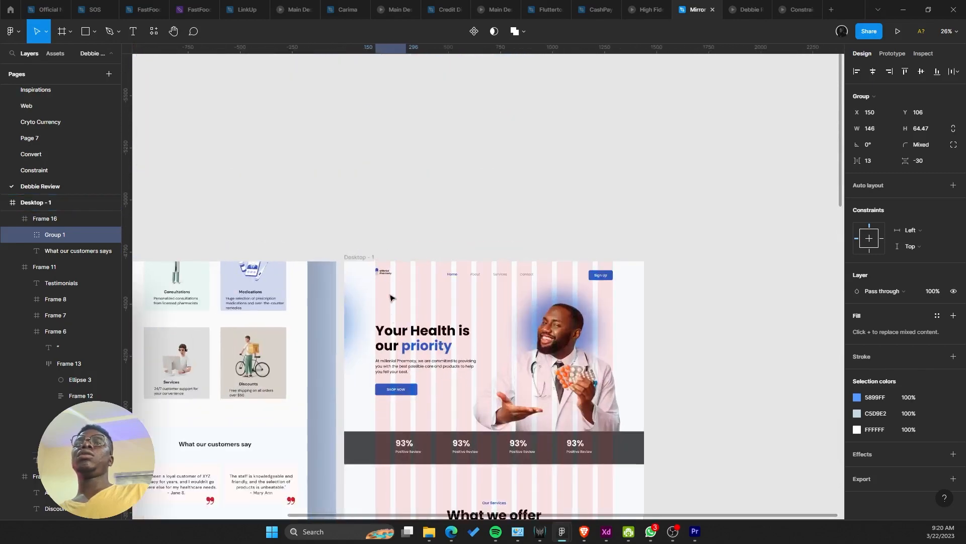
scroll(390, 297, up, 5)
click(390, 363)
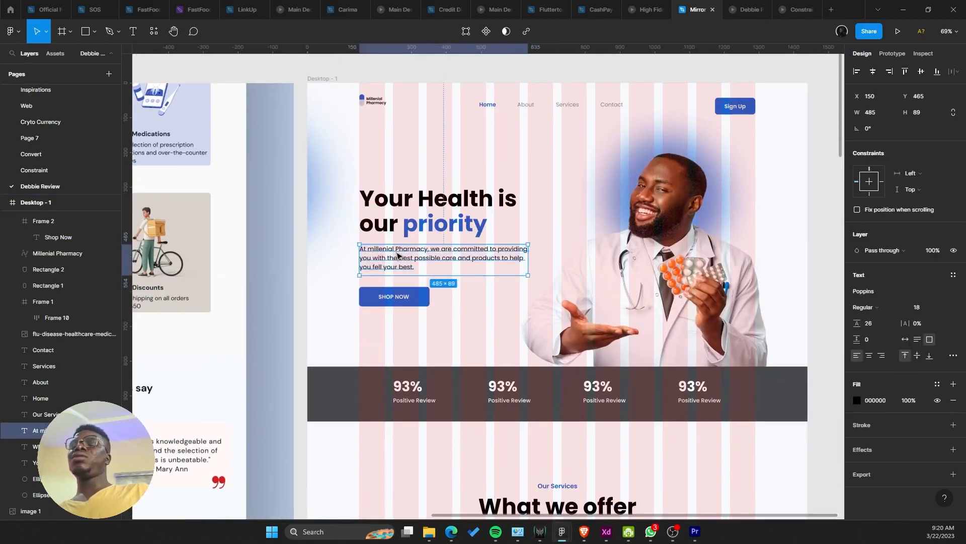
Step: Lower the footer frame's top edge and shift the What our customers says heading up and right
scroll(397, 255, down, 5)
drag(395, 453, 462, 145)
scroll(399, 318, up, 2)
scroll(443, 297, up, 2)
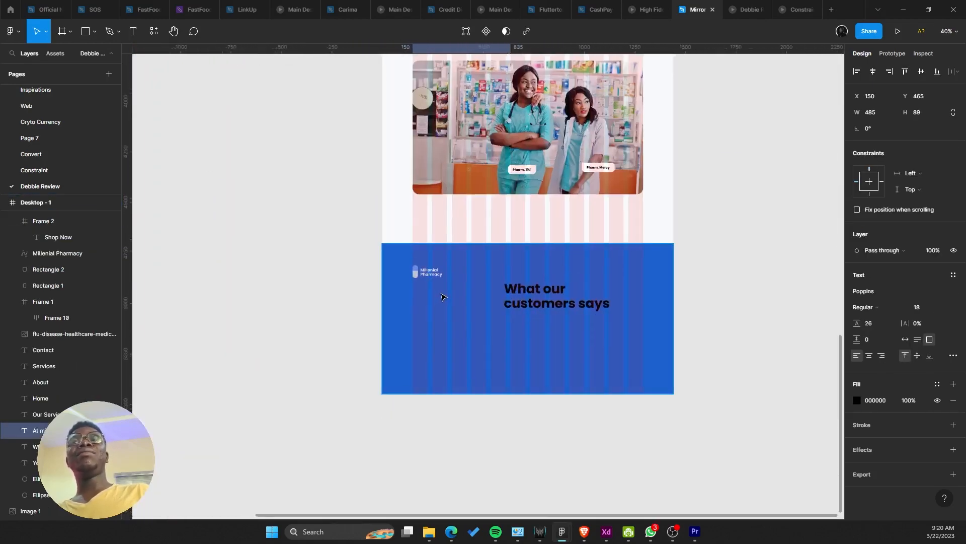
scroll(441, 297, up, 2)
click(464, 259)
drag(457, 218, 479, 267)
double_click(565, 355)
drag(565, 355, 617, 327)
Step: Paste the description paragraph into the footer just beneath the logo
scroll(416, 327, up, 3)
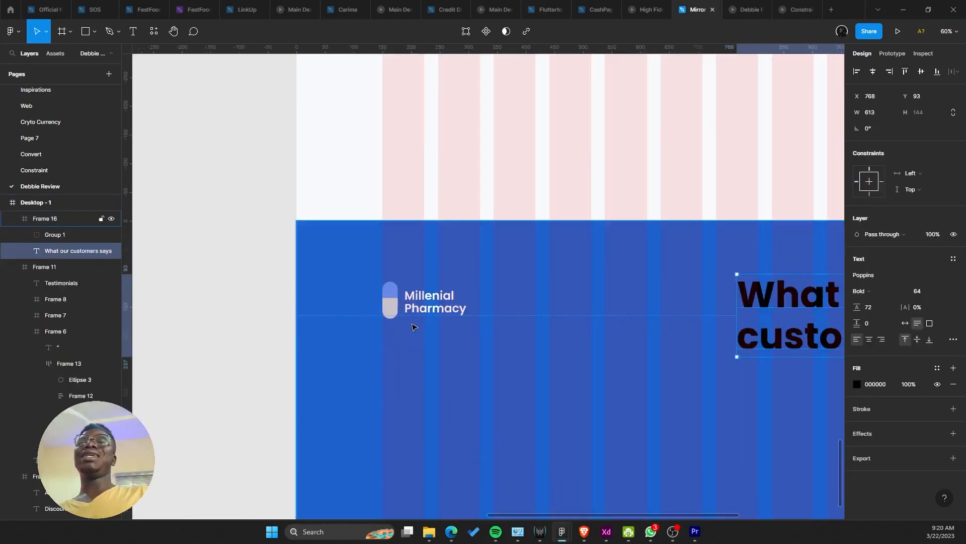
key(ctrl+v)
drag(458, 280, 460, 164)
drag(481, 394, 481, 239)
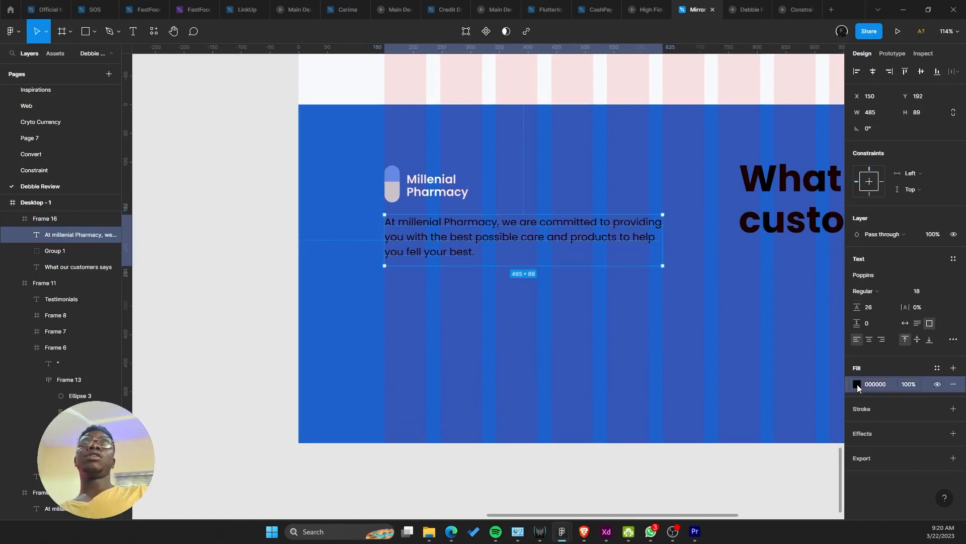
Step: Set the footer paragraph to size 14 with 22 line height and narrow its box
click(857, 384)
click(925, 295)
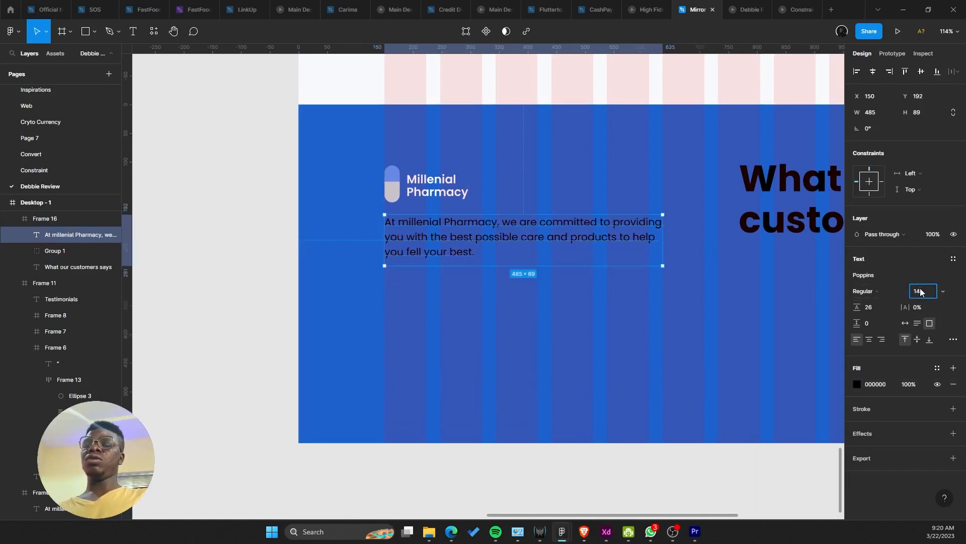
text(14)
key(Return)
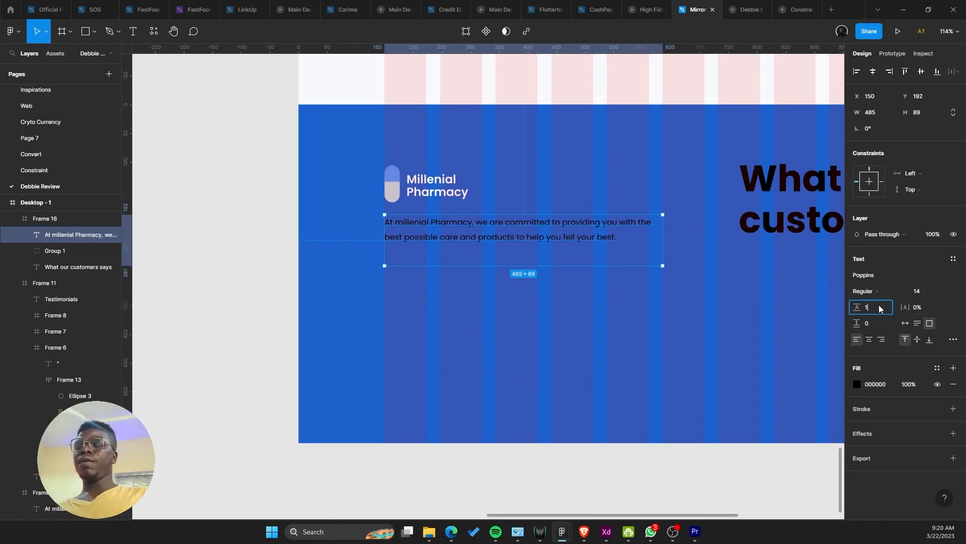
click(880, 309)
text(14+8)
key(Return)
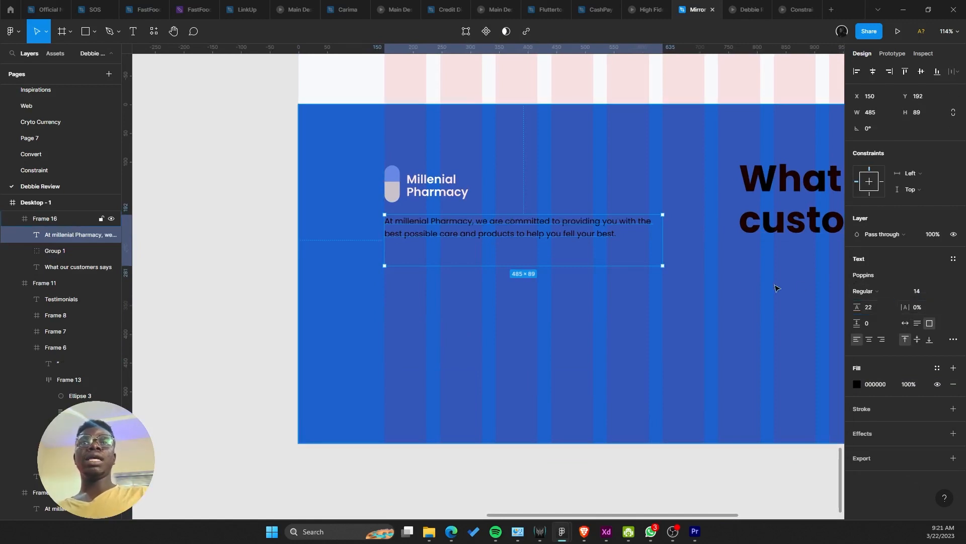
drag(662, 232, 575, 226)
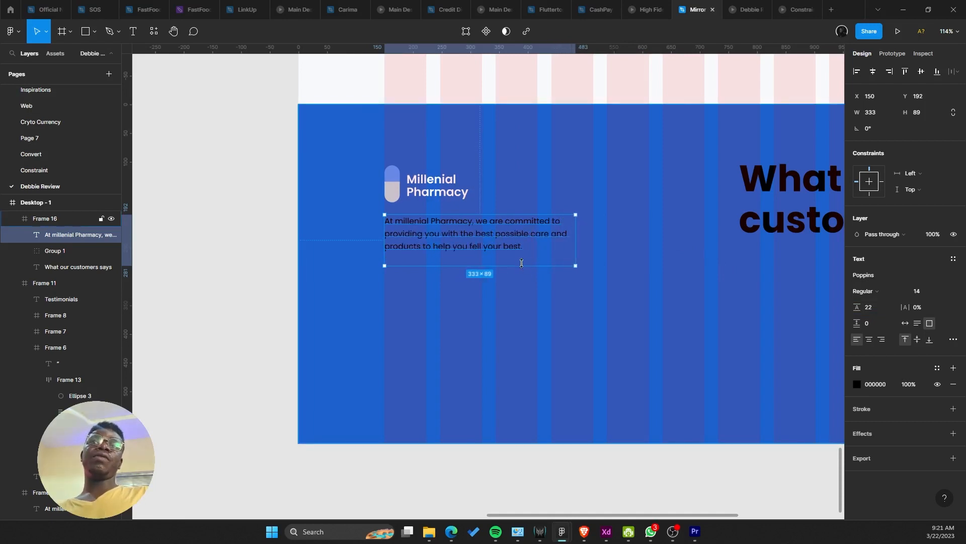
drag(522, 264, 520, 257)
drag(742, 346, 747, 347)
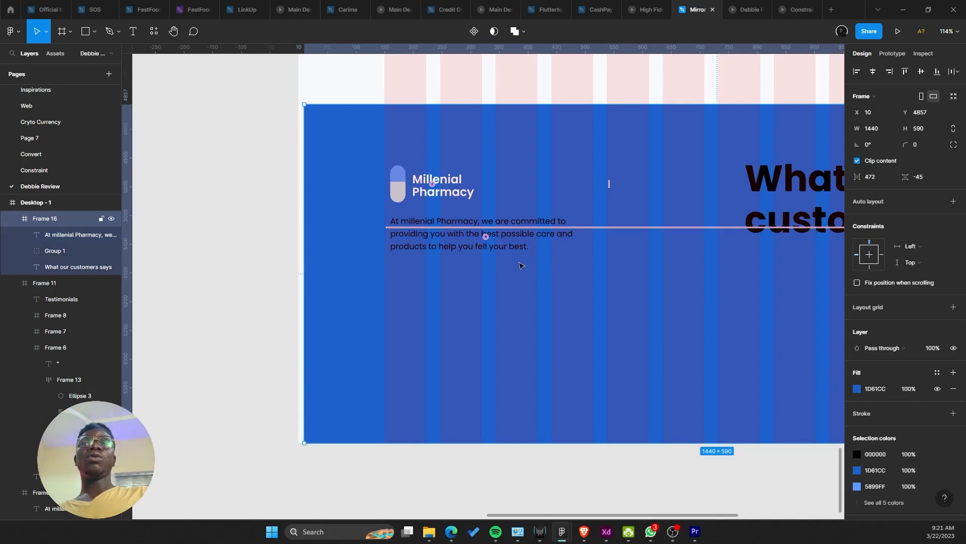
key(ctrl+z)
Step: Make the footer paragraph text white (FFFFFF)
click(858, 387)
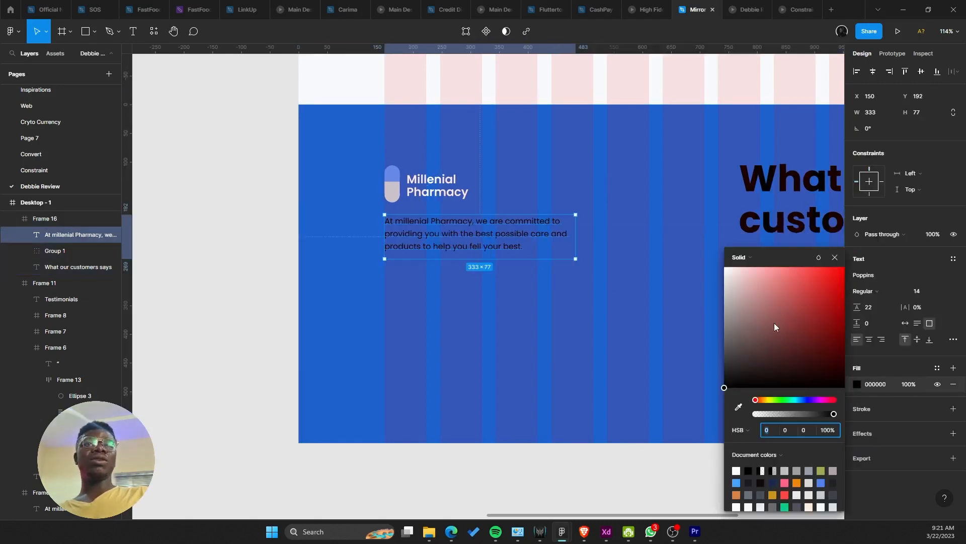
drag(775, 326, 622, 238)
scroll(507, 261, right, 2)
scroll(507, 261, up, 1)
click(690, 248)
scroll(690, 249, down, 3)
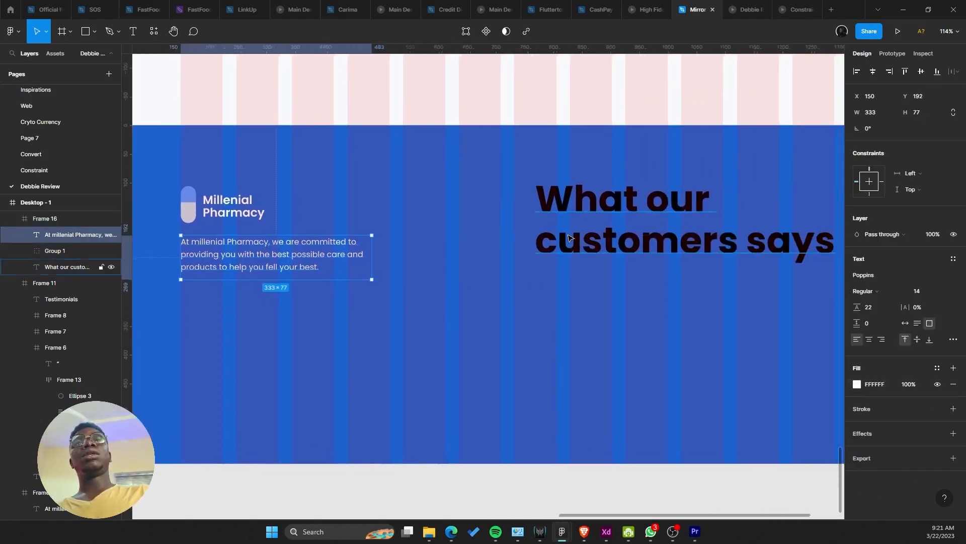
scroll(342, 282, up, 5)
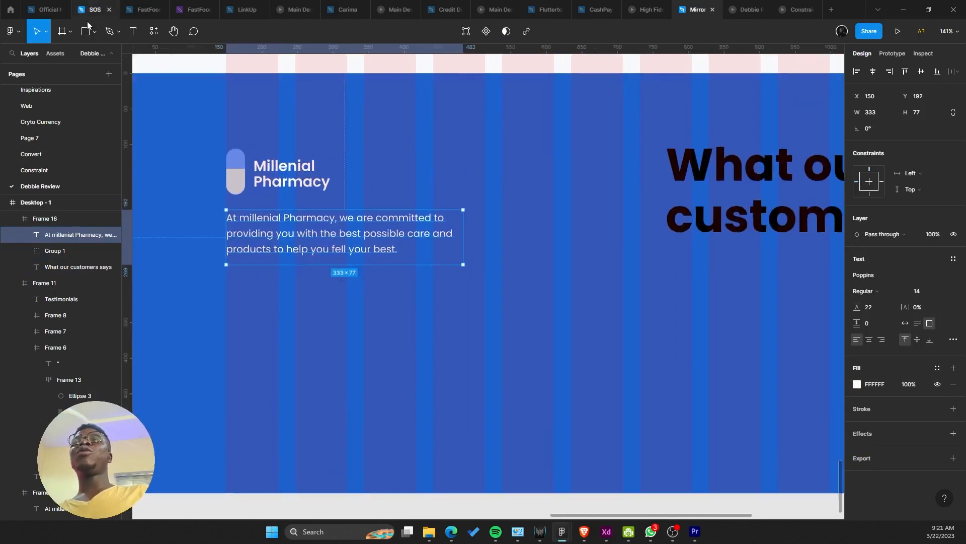
Step: Select the blue footer frame and bring up the shape tools list
click(94, 31)
click(281, 281)
scroll(403, 274, up, 1)
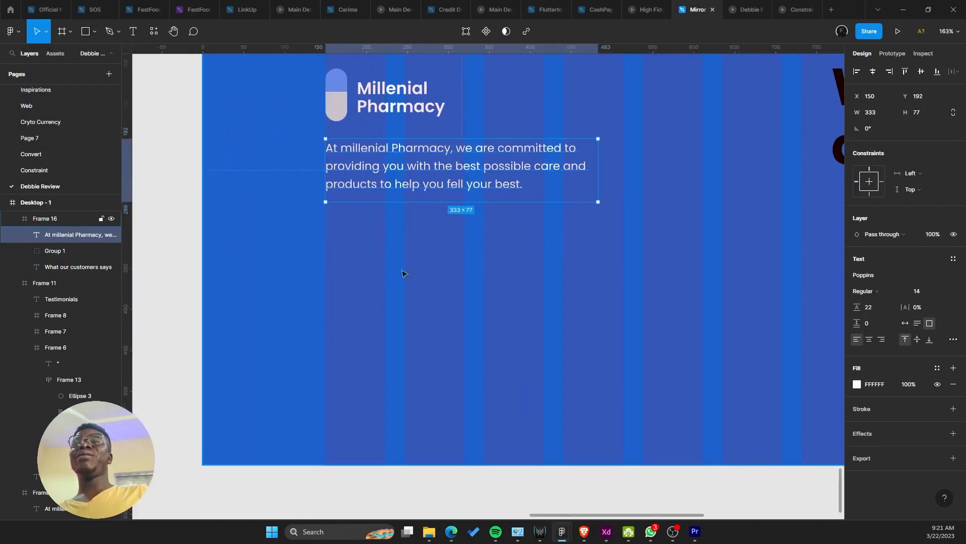
click(345, 241)
click(94, 31)
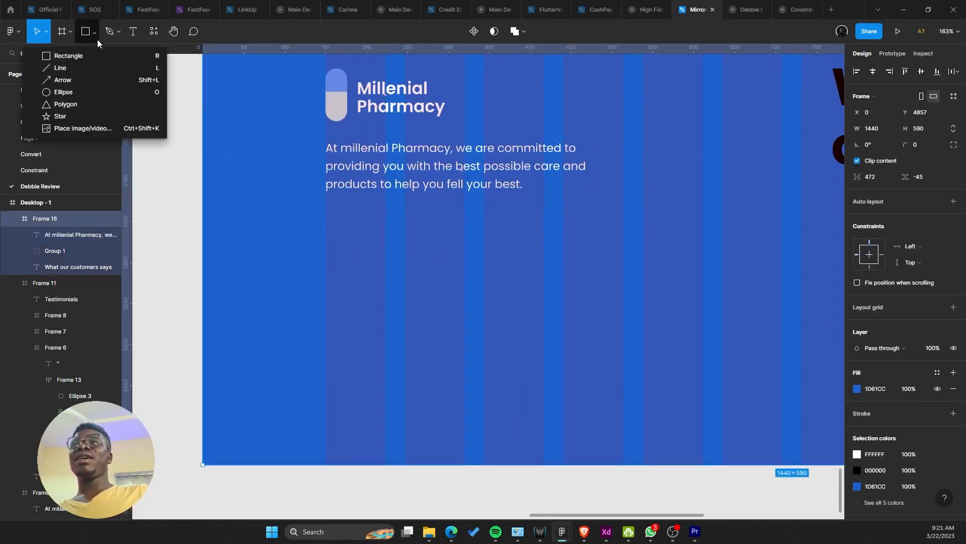
Step: Draw a circle beneath the footer paragraph, then select all four social circles
click(110, 91)
mouse_move(276, 234)
mouse_down()
mouse_move(334, 268)
mouse_move(316, 271)
mouse_move(350, 255)
mouse_move(456, 253)
mouse_up()
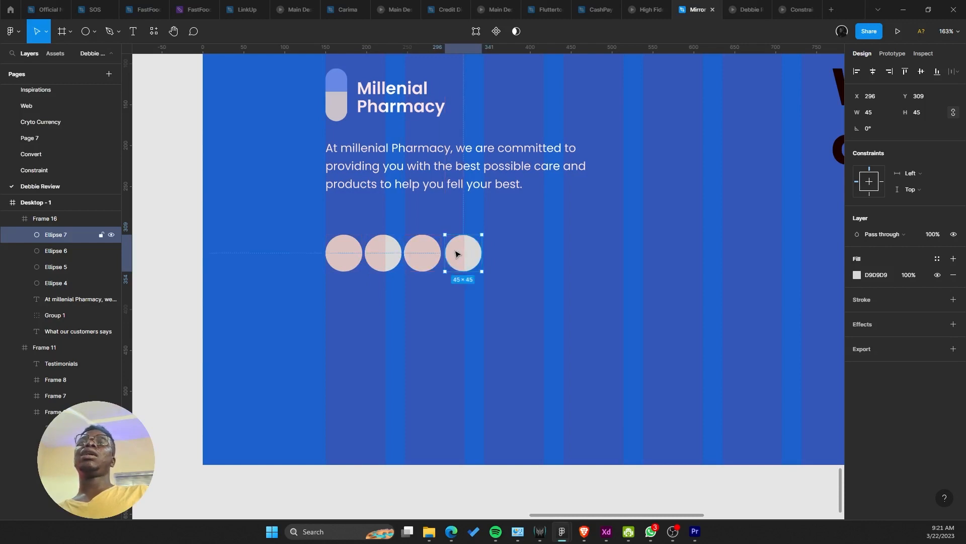
shift+click(414, 258)
shift+click(384, 254)
shift+click(344, 254)
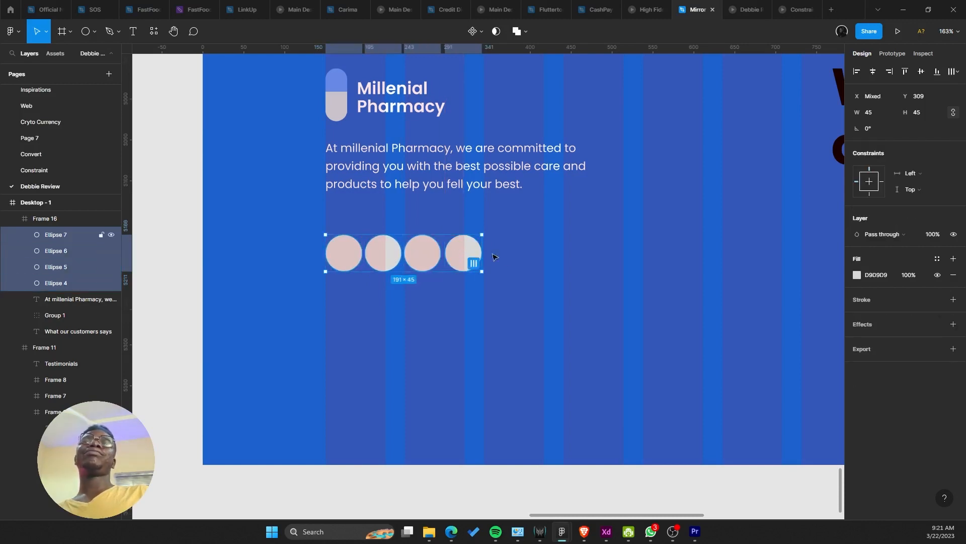
Step: Tidy up the four circles at 48 px high with 16 px spacing
click(955, 71)
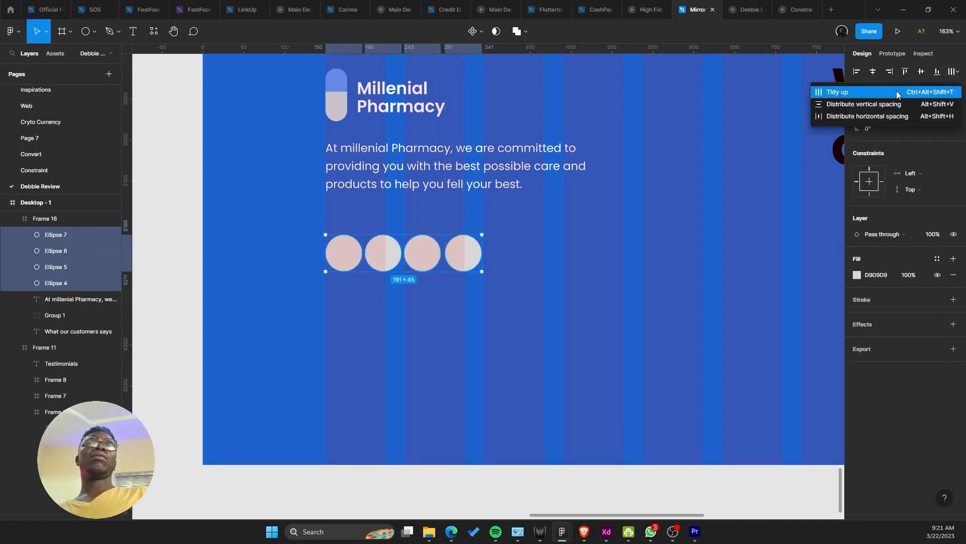
click(896, 89)
drag(863, 144, 868, 144)
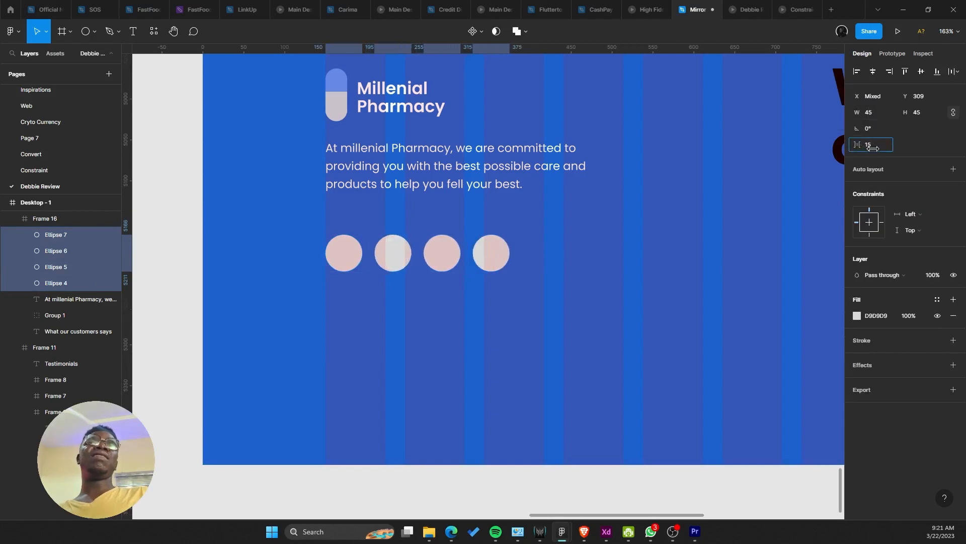
scroll(521, 212, down, 5)
scroll(674, 182, up, 1)
scroll(740, 167, up, 1)
click(935, 114)
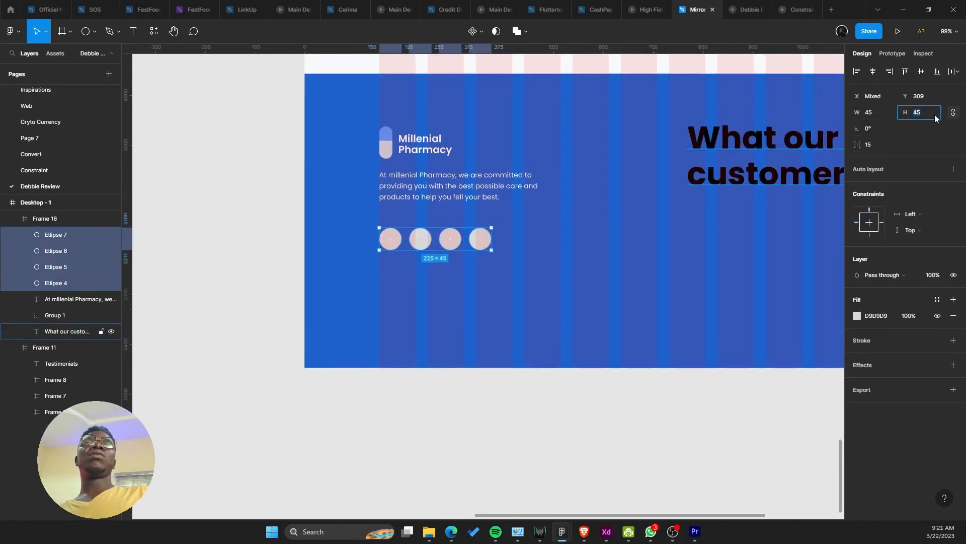
text(48)
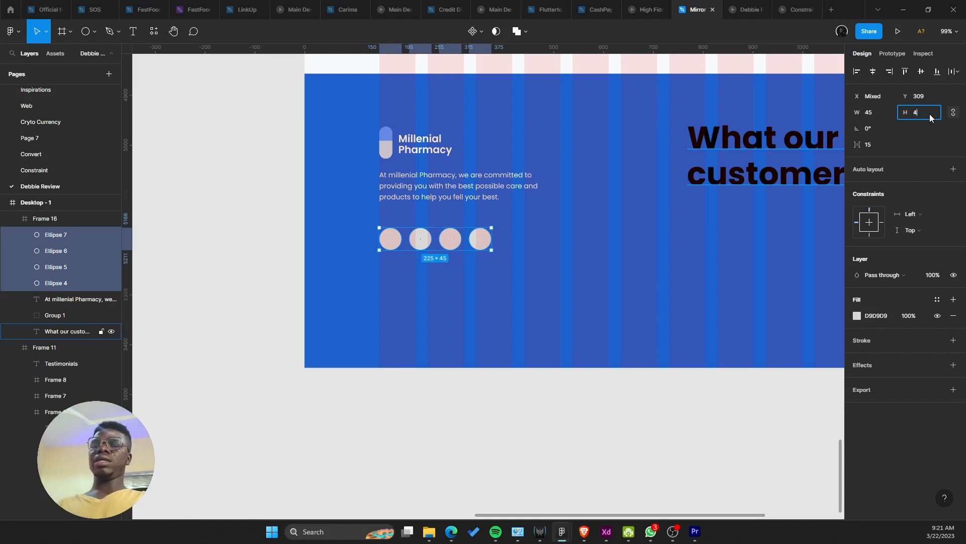
key(Return)
click(868, 150)
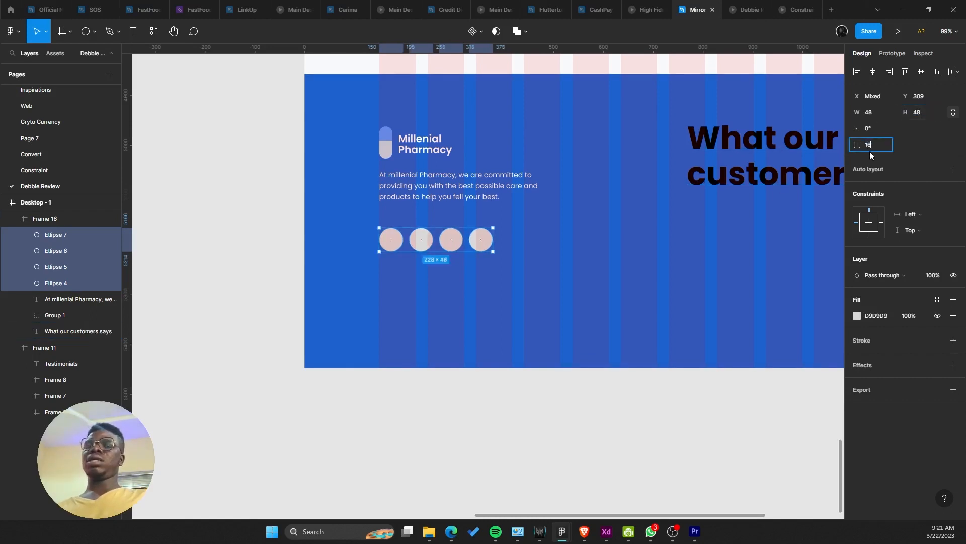
key(Return)
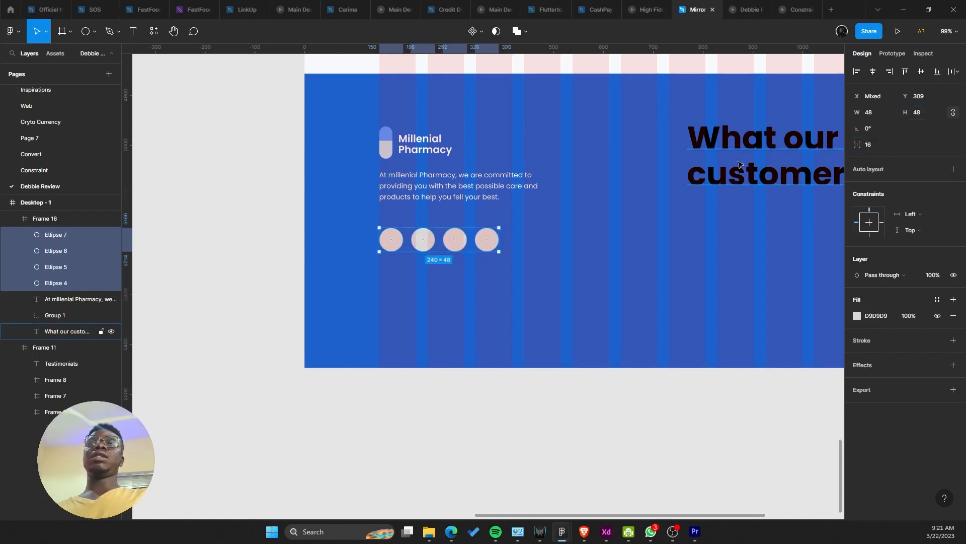
Step: Fill the four circles with light blue 77ABFE
click(857, 316)
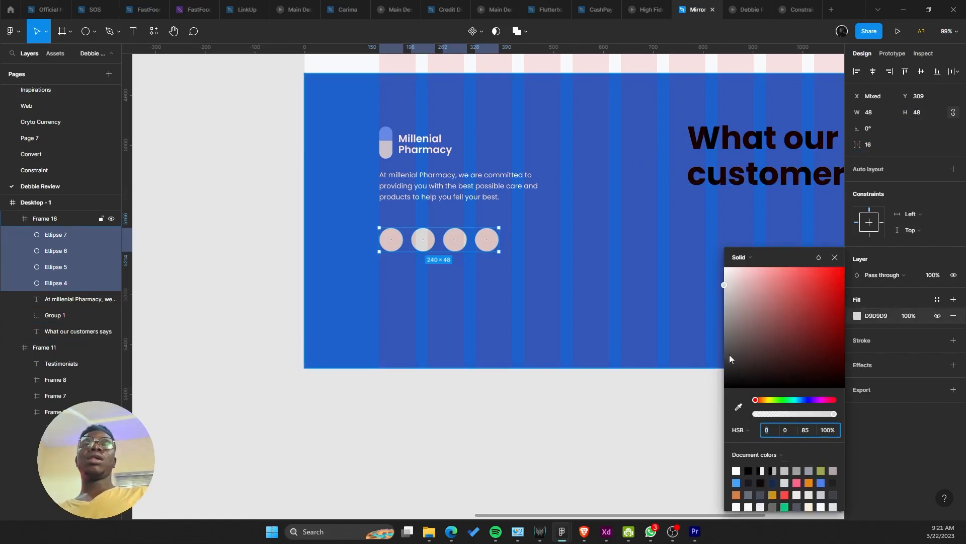
click(738, 406)
click(795, 83)
drag(815, 301, 788, 267)
drag(481, 193, 382, 235)
scroll(438, 180, down, 4)
scroll(452, 172, up, 3)
click(535, 212)
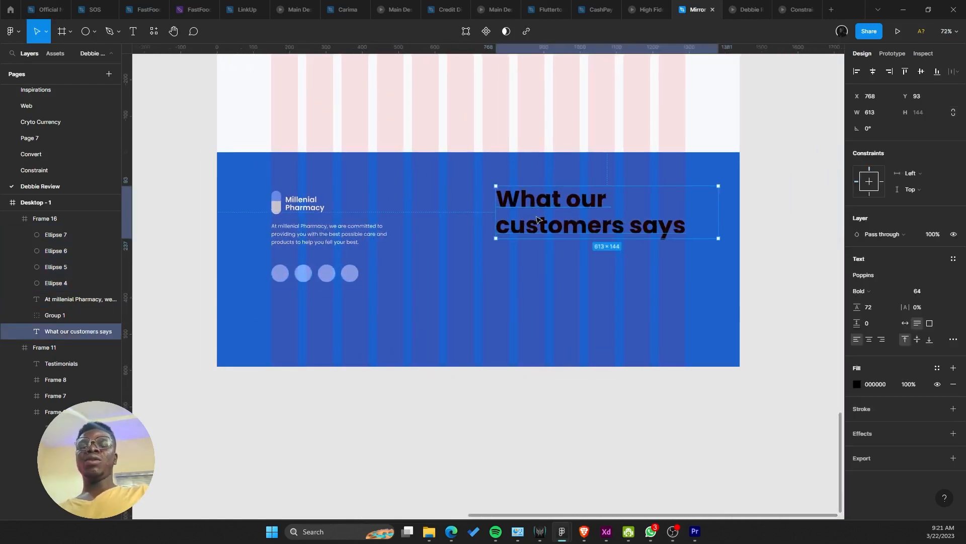
Step: Select the header's Home, About, Services and Contact links
key(Escape)
scroll(475, 214, down, 5)
scroll(555, 319, up, 5)
scroll(555, 318, up, 5)
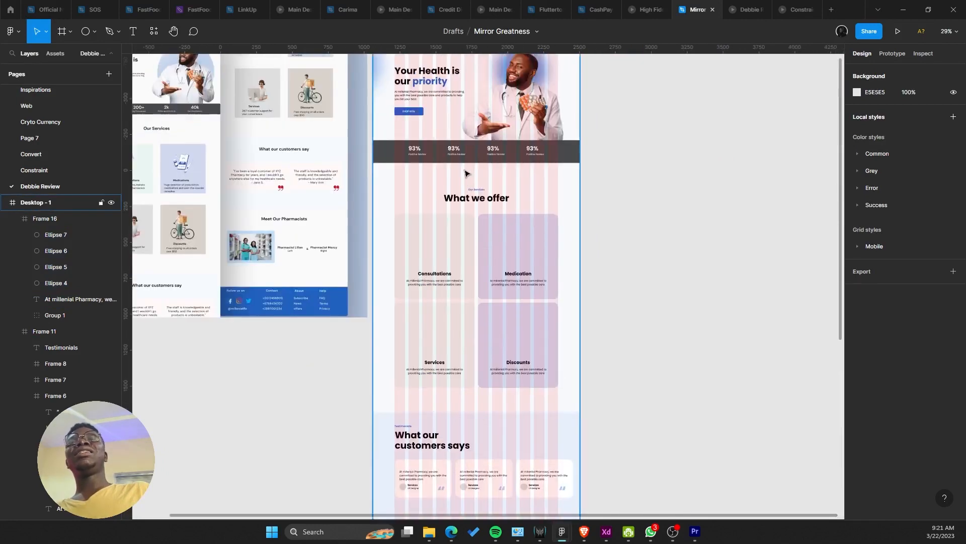
scroll(461, 347, up, 8)
click(464, 380)
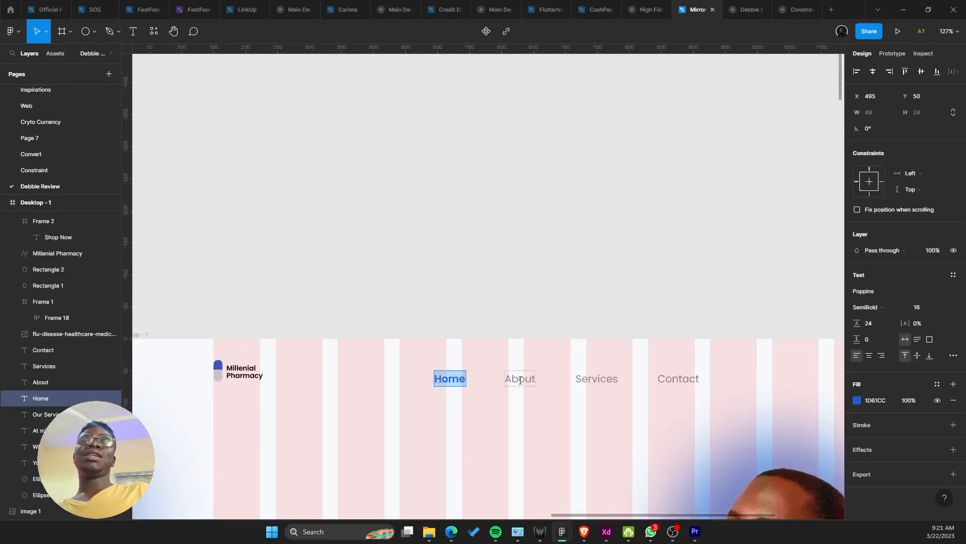
shift+click(524, 382)
shift+click(588, 382)
shift+click(669, 386)
Step: Paste the four links into the footer frame, right of the description
scroll(500, 333, down, 6)
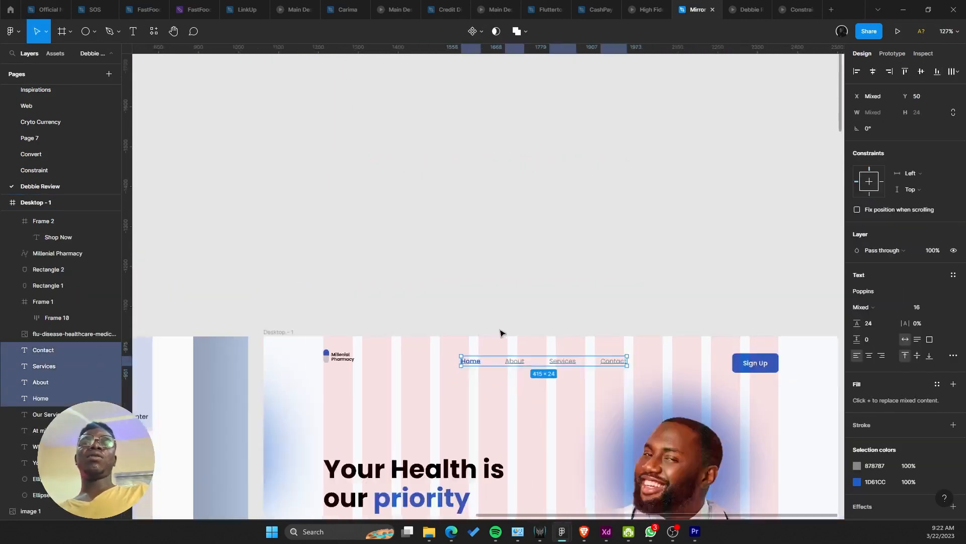
scroll(503, 177, down, 10)
drag(439, 238, 409, 60)
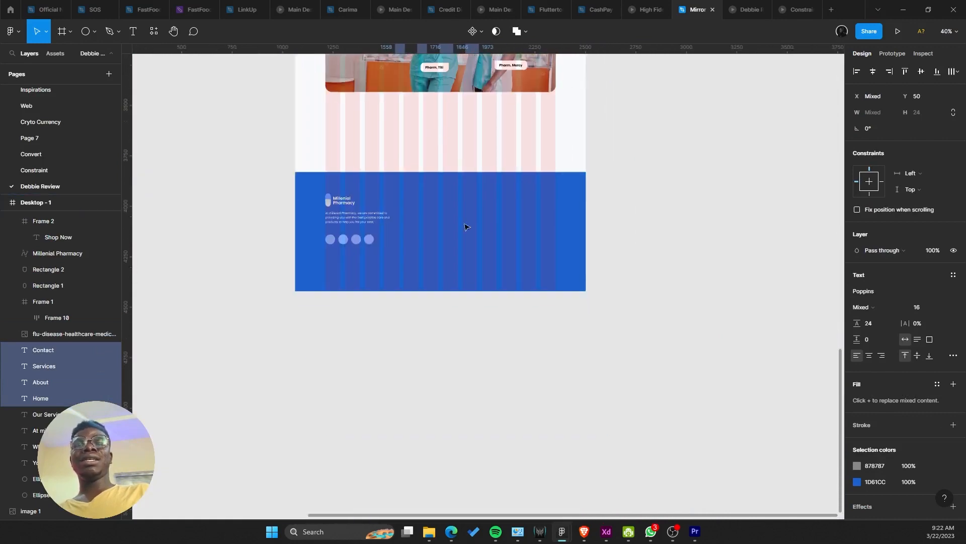
scroll(468, 228, up, 5)
click(476, 233)
key(ctrl+v)
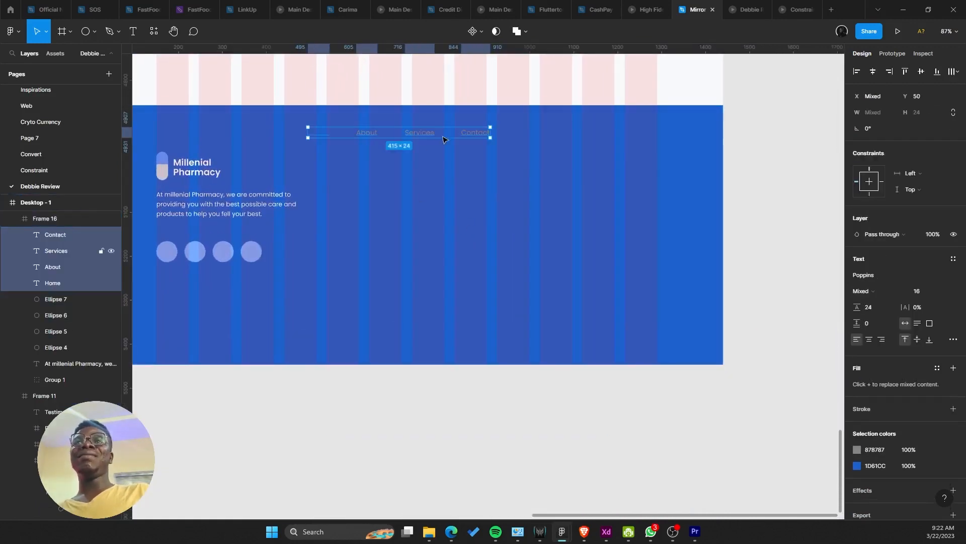
drag(439, 135, 565, 147)
Step: Wrap the links in a vertical auto layout with 33 spacing
scroll(472, 184, up, 3)
scroll(533, 161, down, 3)
scroll(565, 147, up, 3)
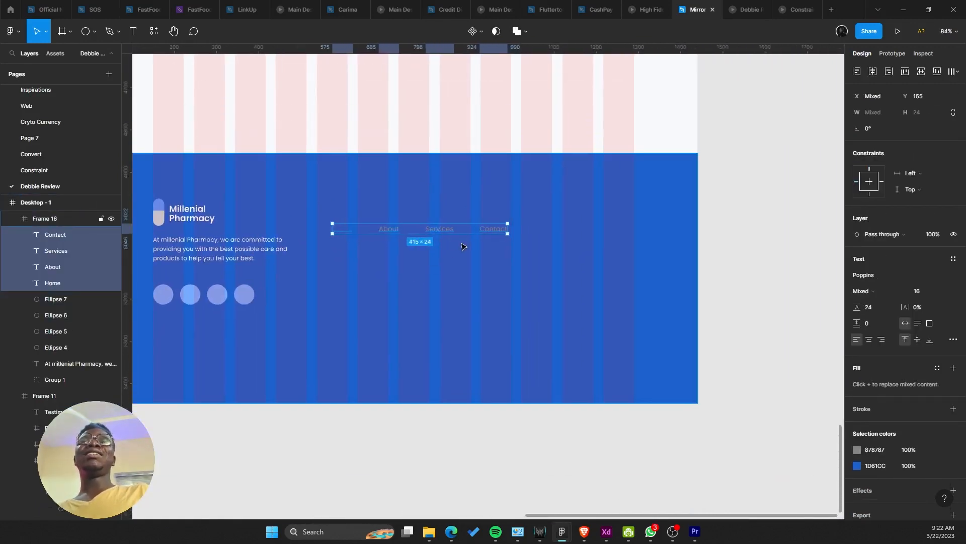
key(shift+a)
click(857, 219)
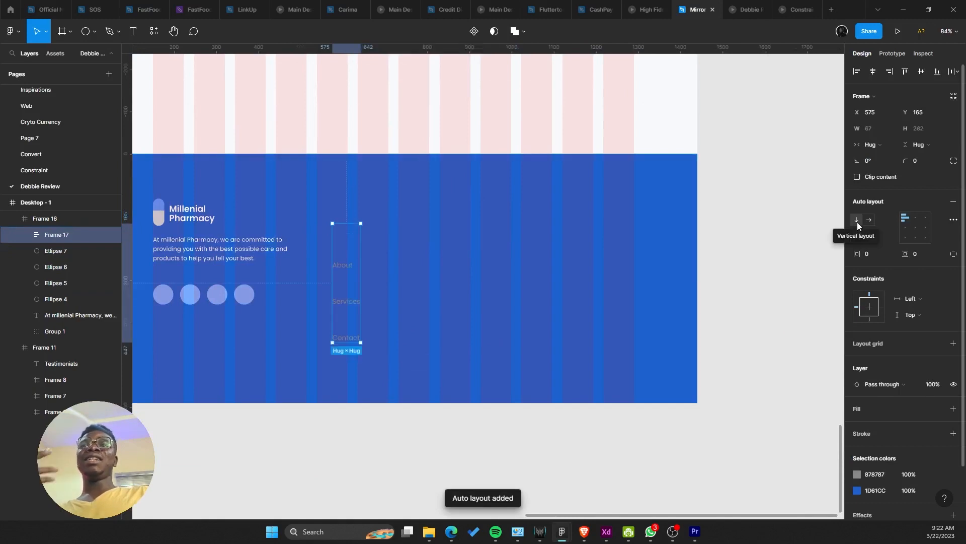
drag(355, 286, 414, 252)
Step: Turn the link text white (FFFFFF) and nudge the column up and right
scroll(786, 403, down, 1)
click(859, 473)
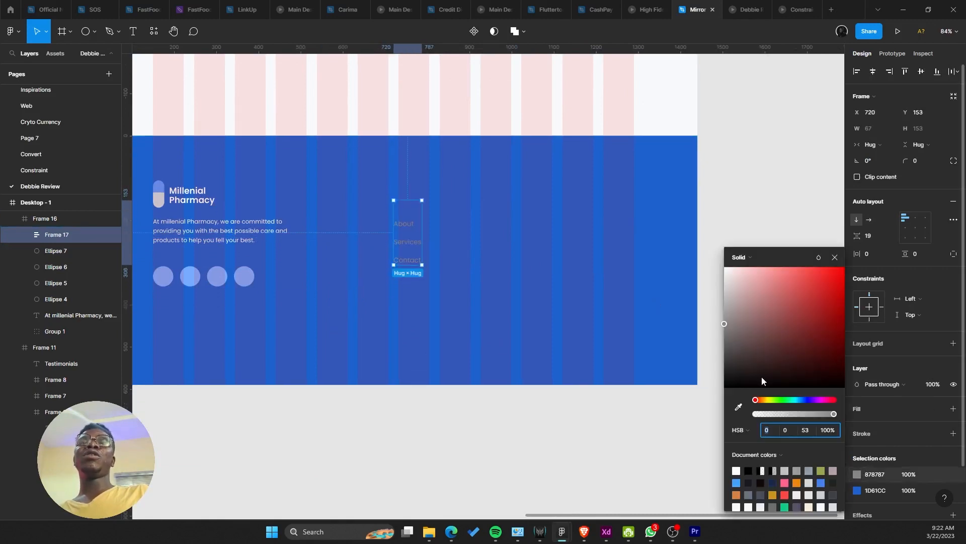
drag(763, 380, 630, 264)
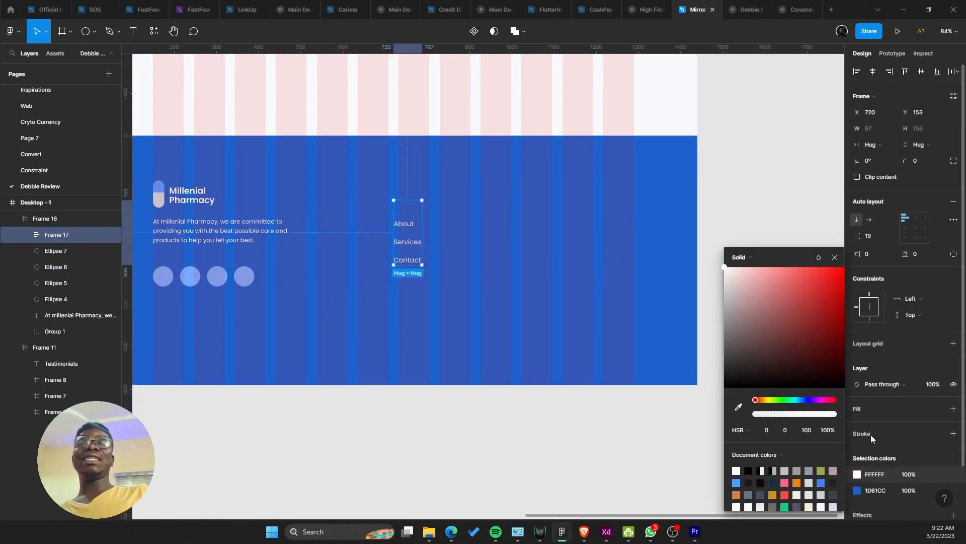
click(857, 490)
drag(757, 340, 712, 265)
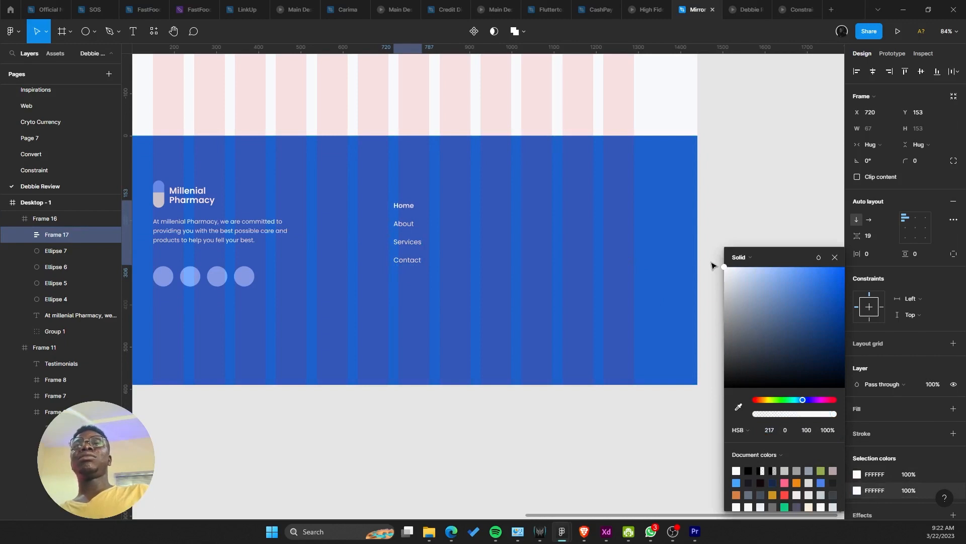
drag(416, 211, 421, 191)
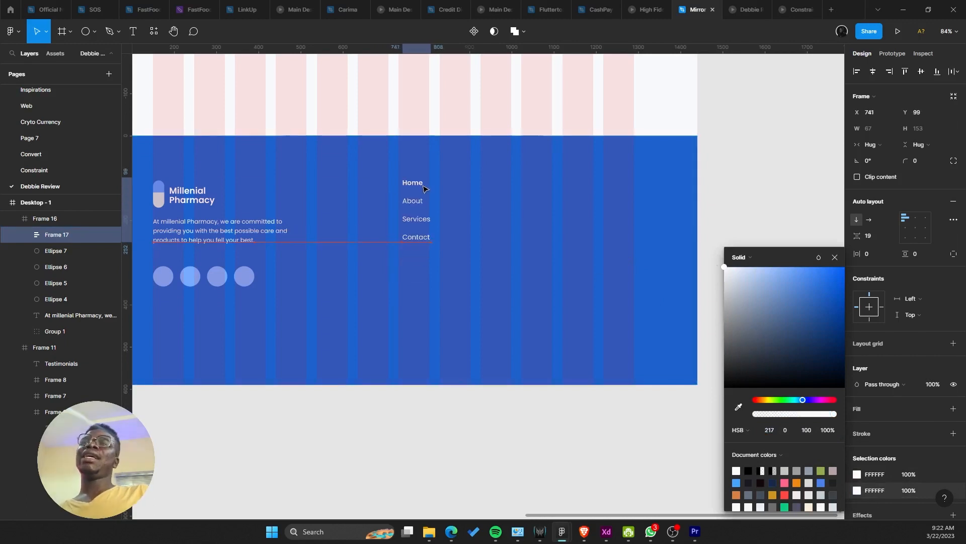
Step: Duplicate the Home link above the column as a 'Quick Link' heading
click(252, 221)
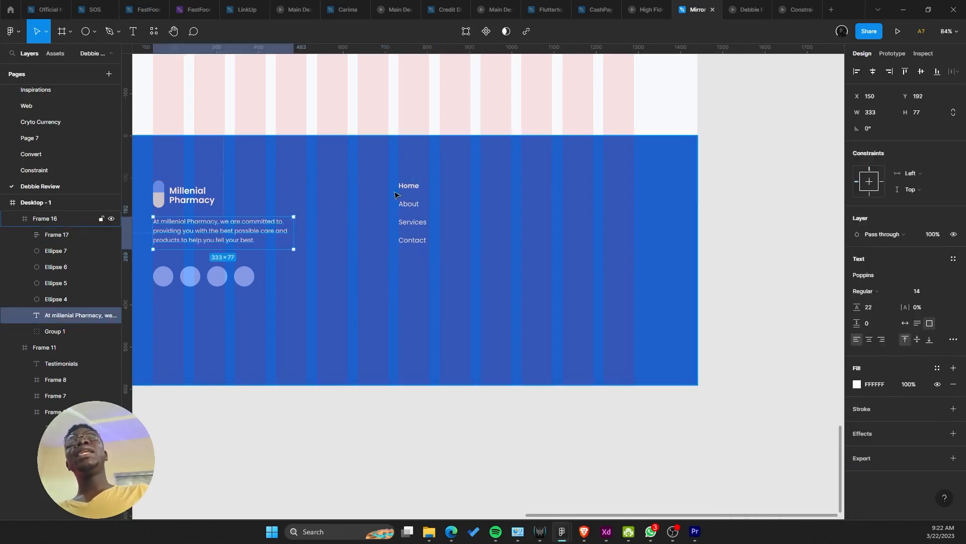
click(421, 186)
double_click(411, 189)
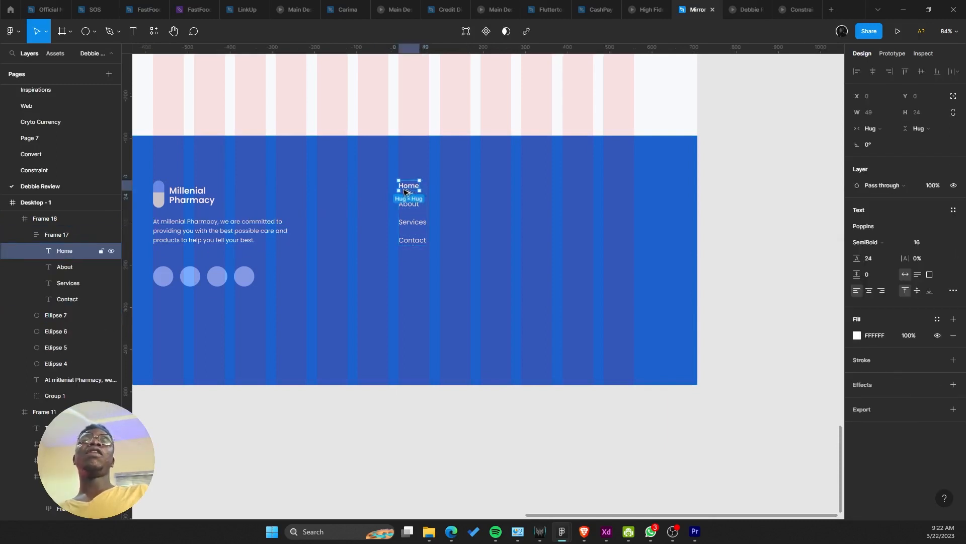
drag(411, 189, 403, 167)
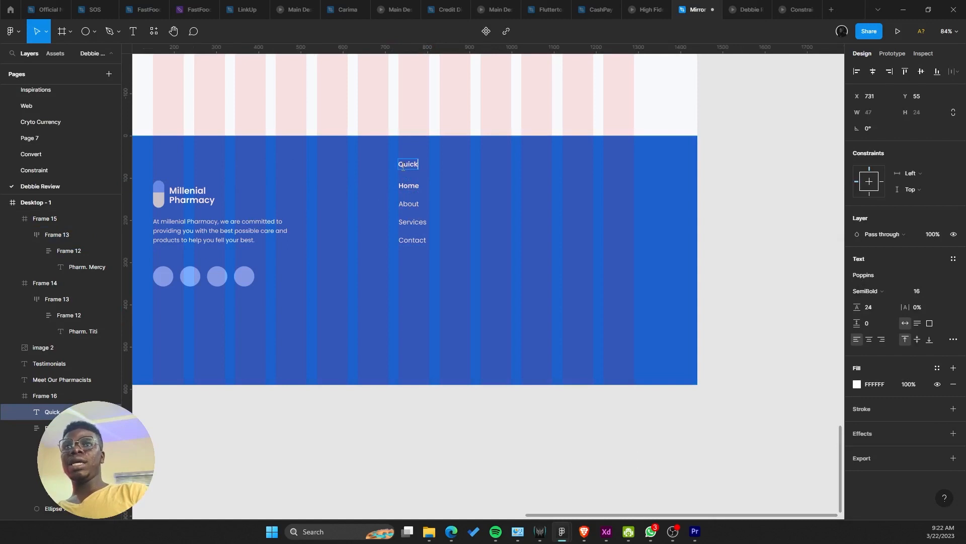
key(Escape)
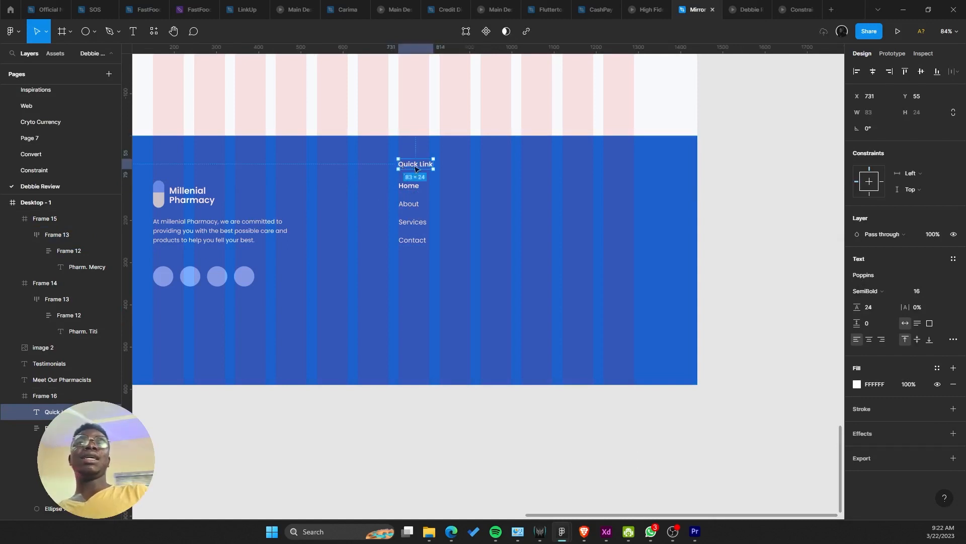
Step: Set the Quick Link heading to font size 24 with a 32 line height
click(921, 291)
click(941, 324)
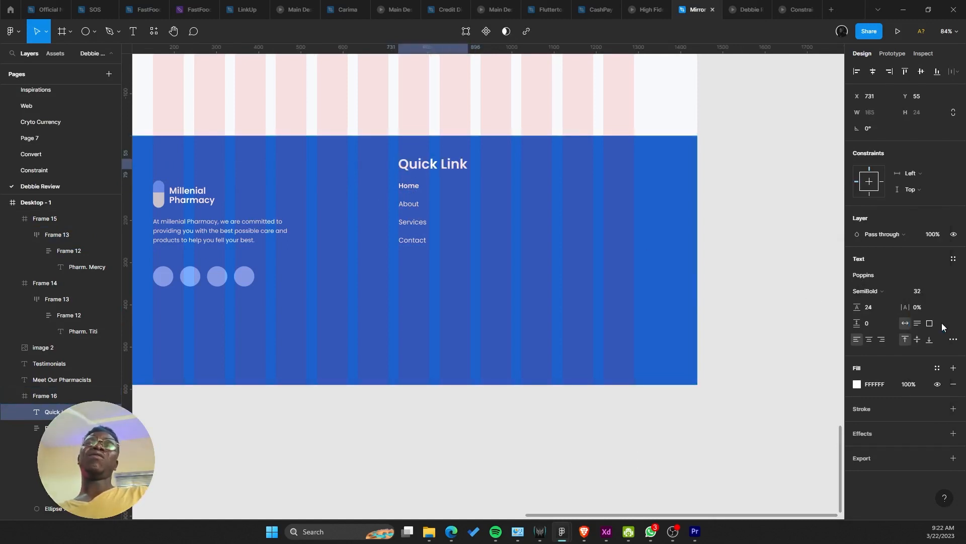
click(937, 291)
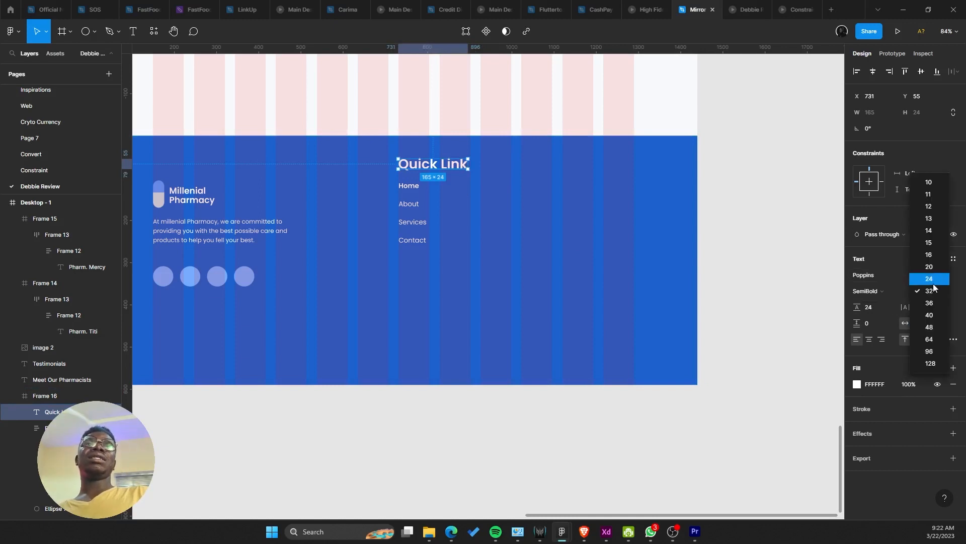
click(932, 281)
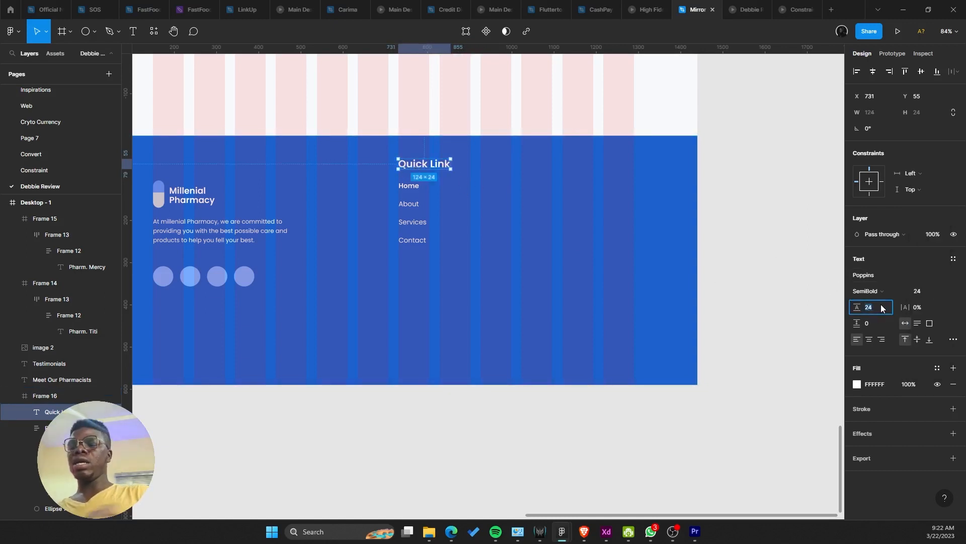
text(102)
key(Return)
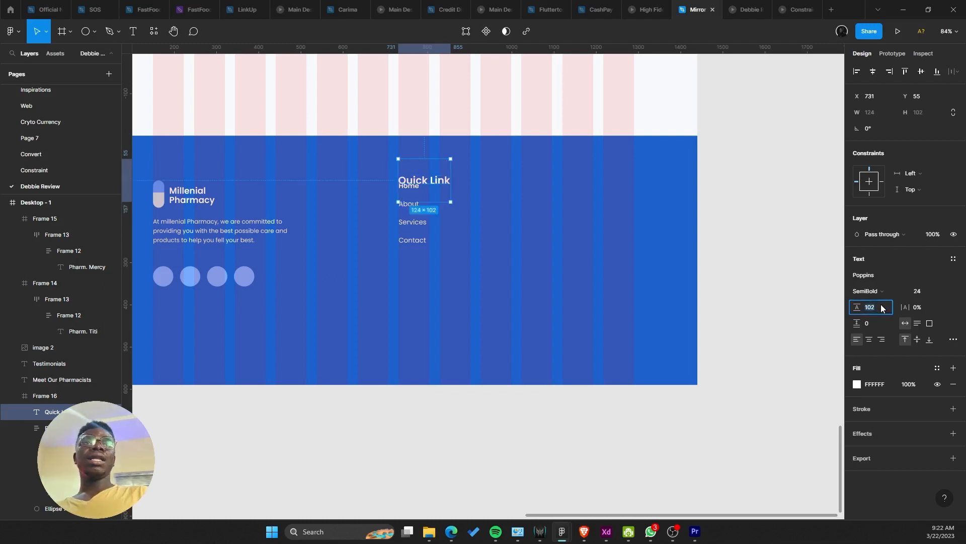
text(24+8)
key(Return)
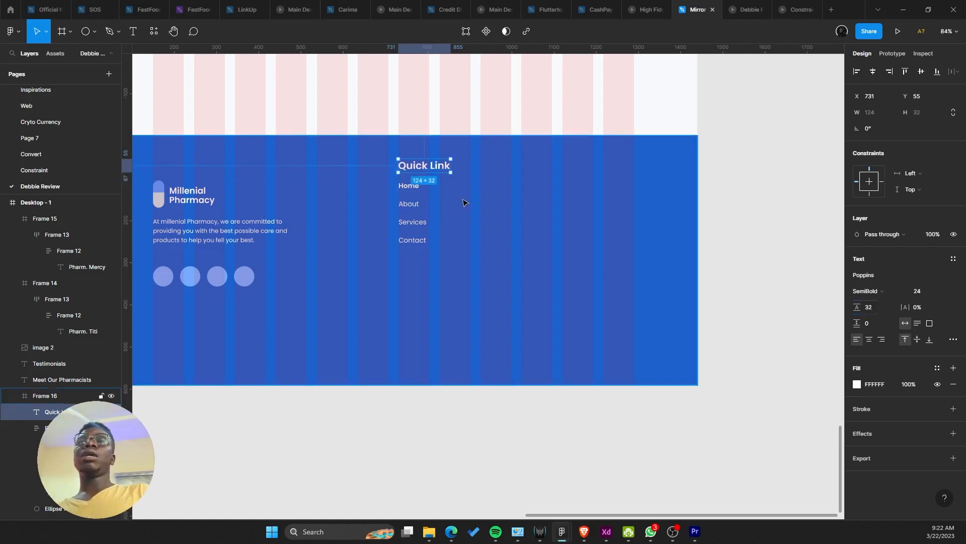
Step: Move the Quick Link column lower and duplicate it to the right
shift+click(419, 207)
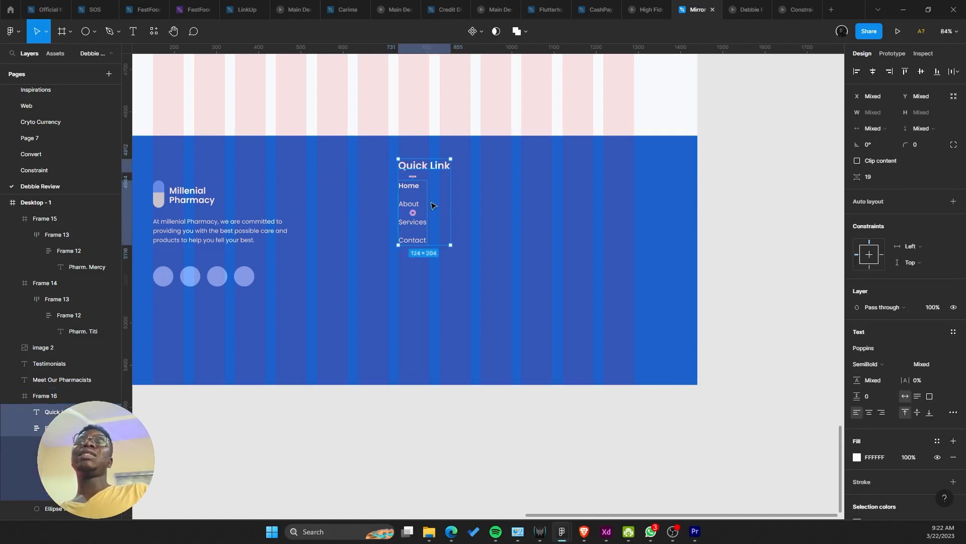
drag(434, 205, 432, 227)
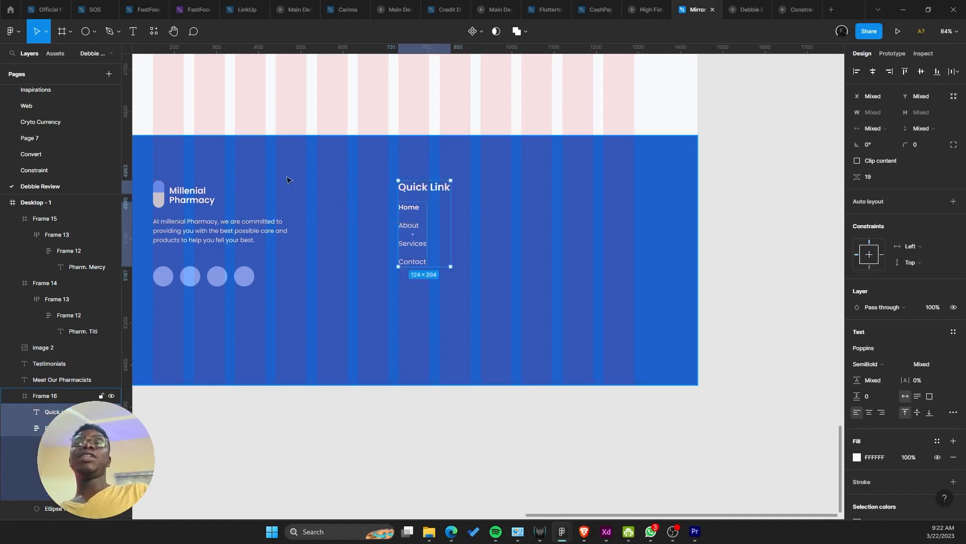
drag(310, 186, 533, 188)
scroll(533, 188, down, 1)
scroll(535, 188, down, 2)
drag(632, 206, 485, 207)
scroll(415, 212, up, 3)
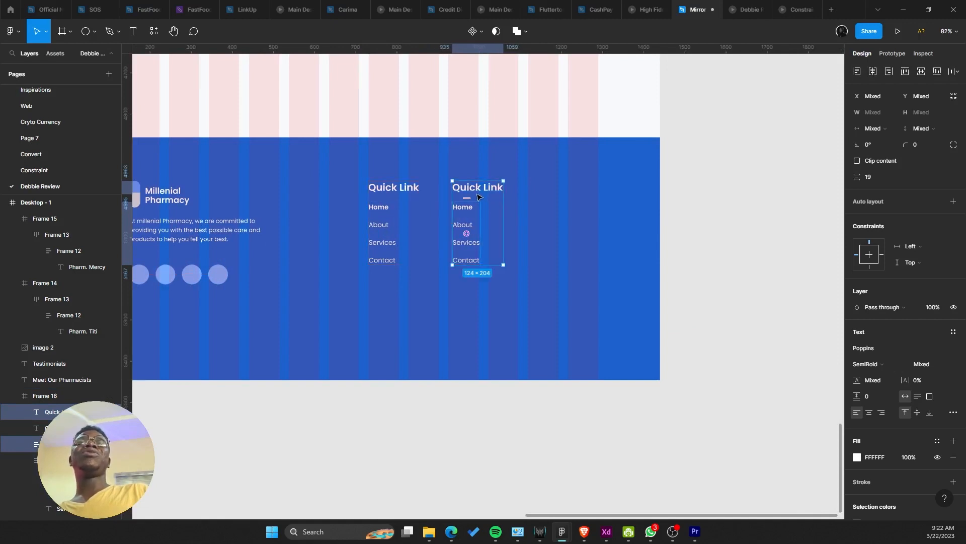
Step: Rename the copied column's heading to 'Support'
double_click(477, 189)
text(Sup)
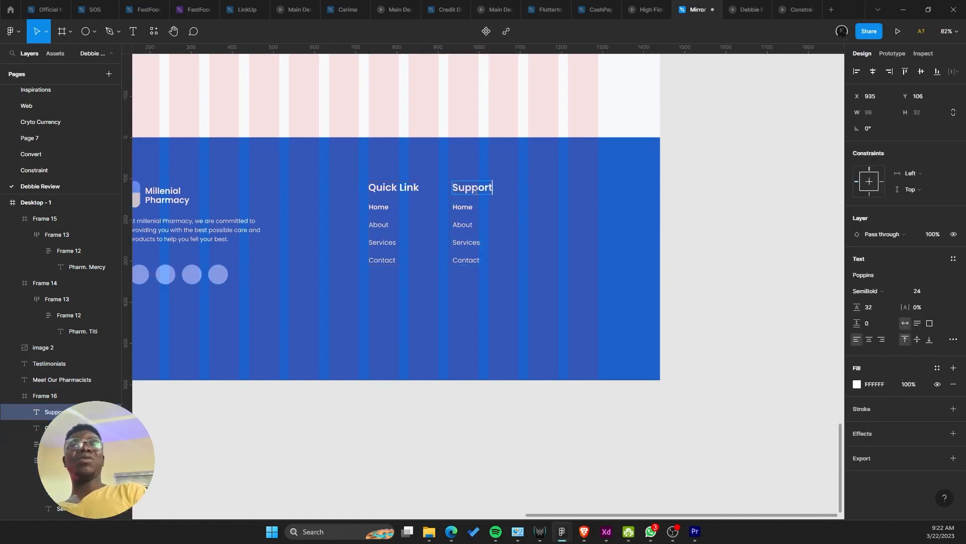
text(port)
key(Escape)
click(701, 293)
drag(540, 261, 546, 276)
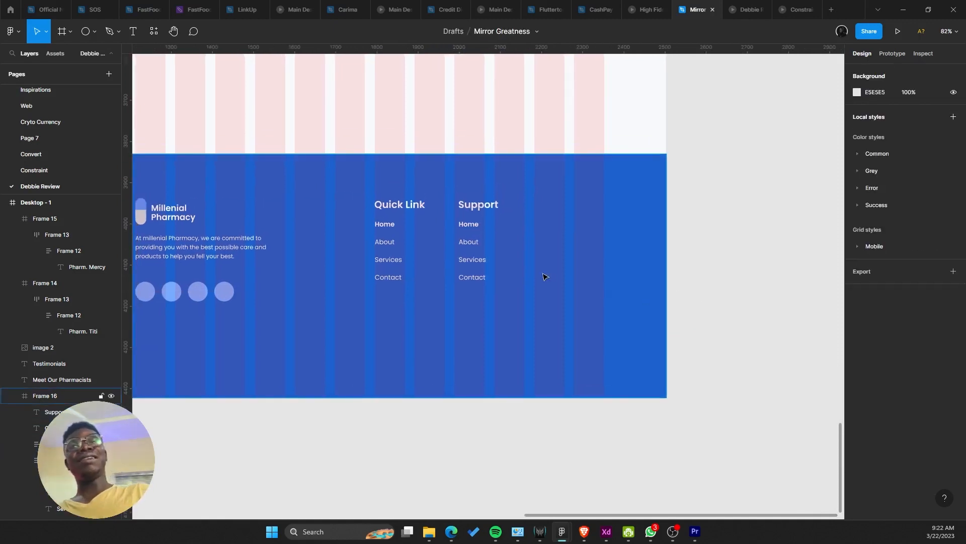
Step: Compare against the reference footer and set the footer frame height to 484
scroll(559, 302, down, 3)
scroll(552, 347, up, 1)
drag(534, 375, 537, 510)
scroll(458, 398, up, 2)
scroll(455, 388, down, 4)
drag(428, 283, 528, 455)
scroll(434, 239, up, 5)
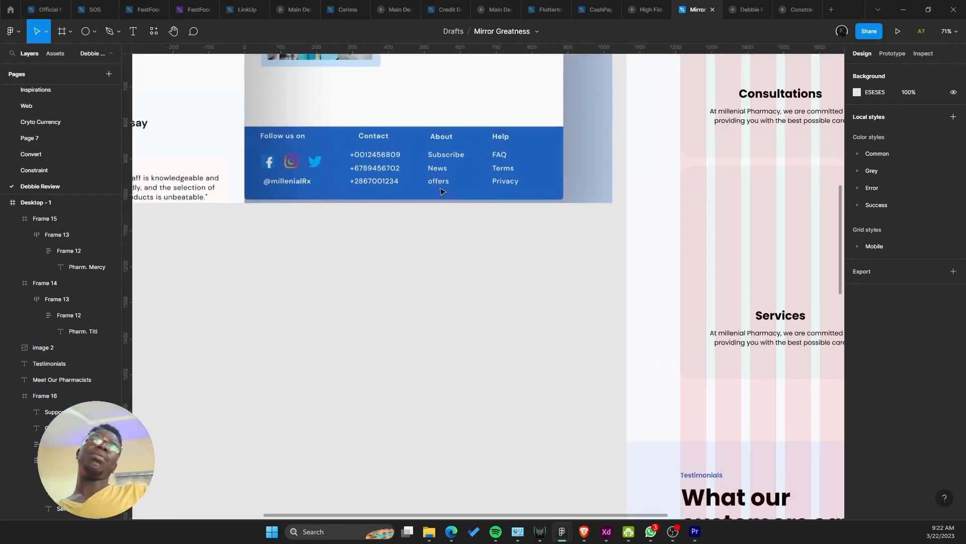
scroll(441, 192, down, 5)
scroll(517, 225, down, 10)
scroll(468, 304, up, 3)
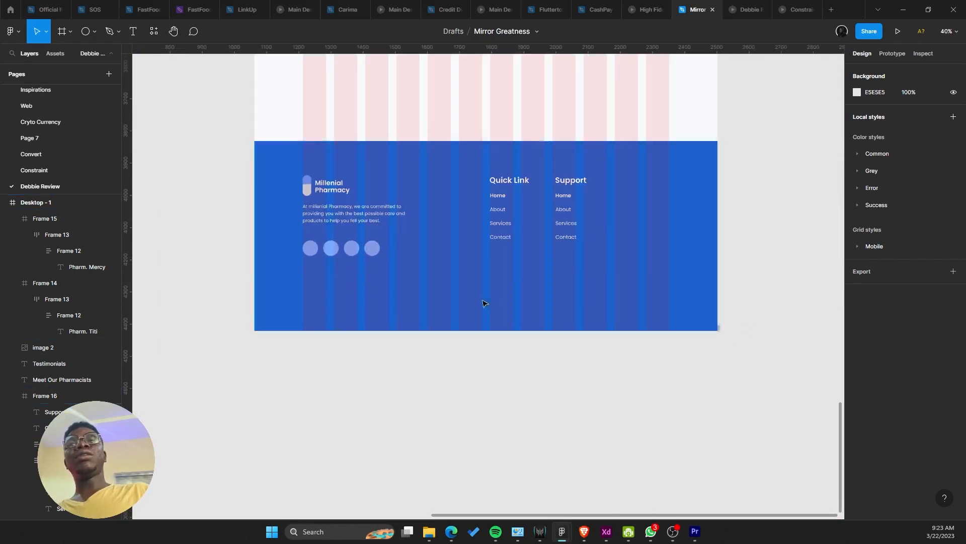
double_click(510, 210)
shift+click(565, 204)
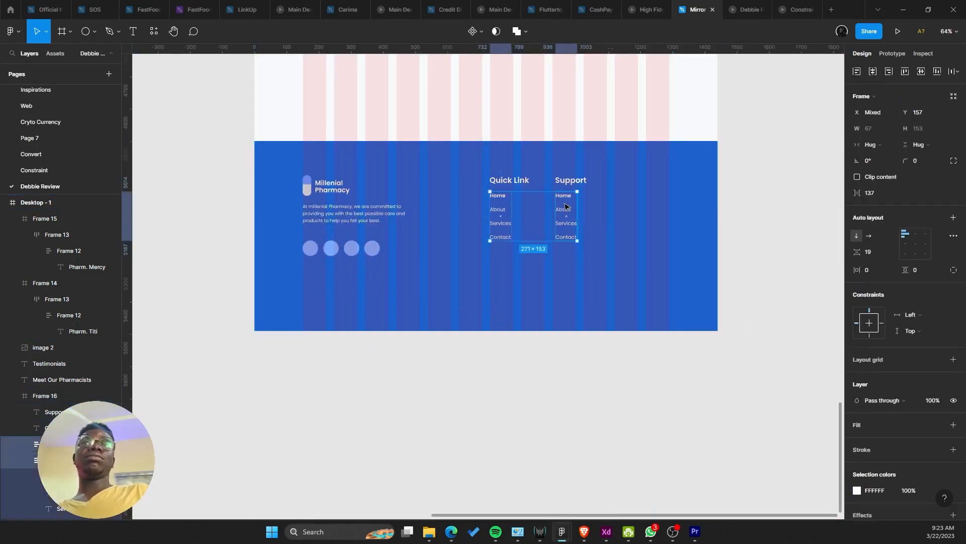
shift+click(526, 180)
shift+click(560, 182)
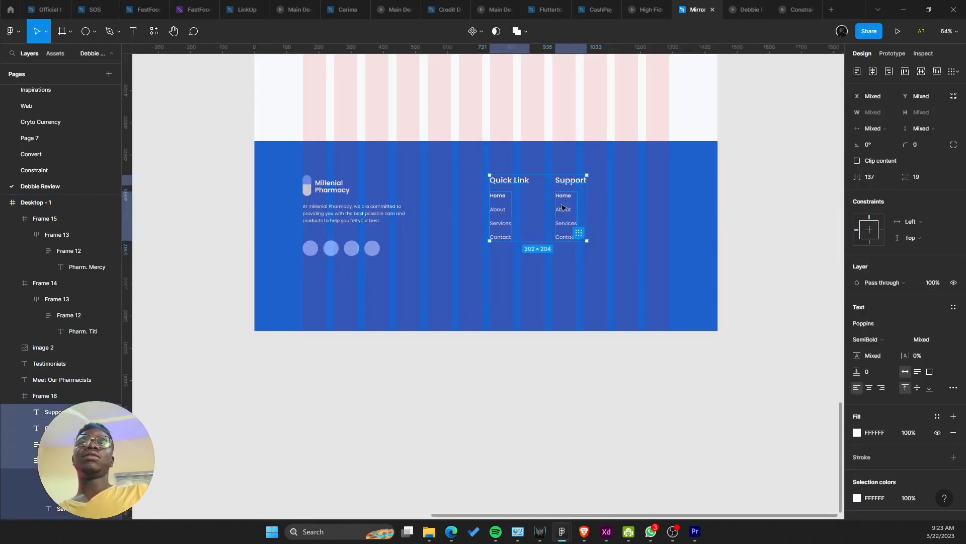
click(544, 165)
drag(537, 142, 557, 175)
Step: Move the four social circles lower beneath the footer description
scroll(356, 267, up, 2)
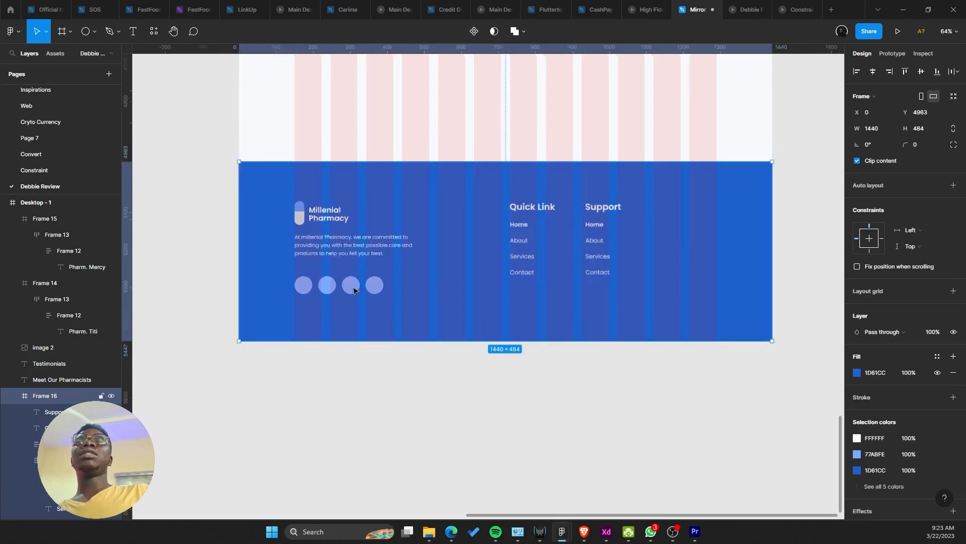
scroll(355, 290, up, 2)
drag(354, 290, 405, 214)
double_click(404, 213)
shift+click(371, 213)
shift+click(344, 212)
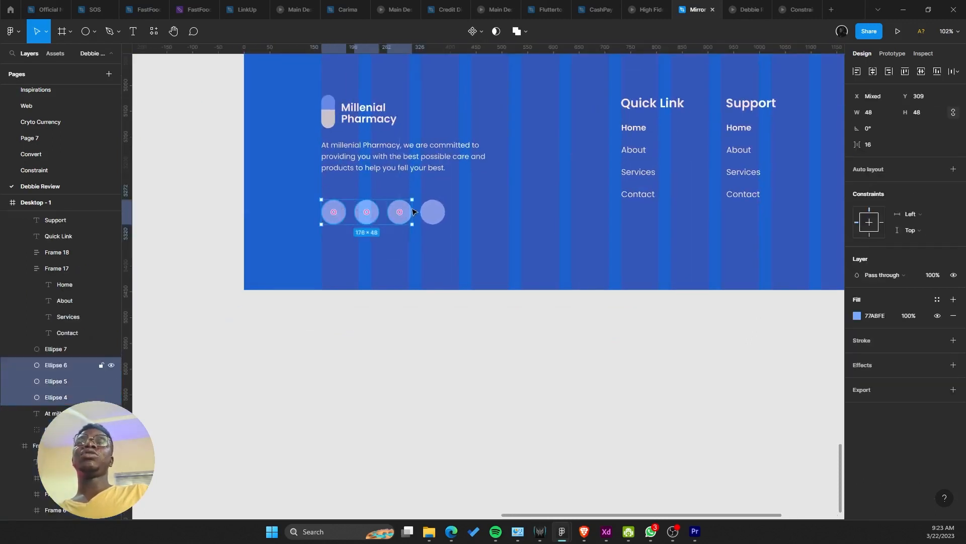
shift+click(424, 211)
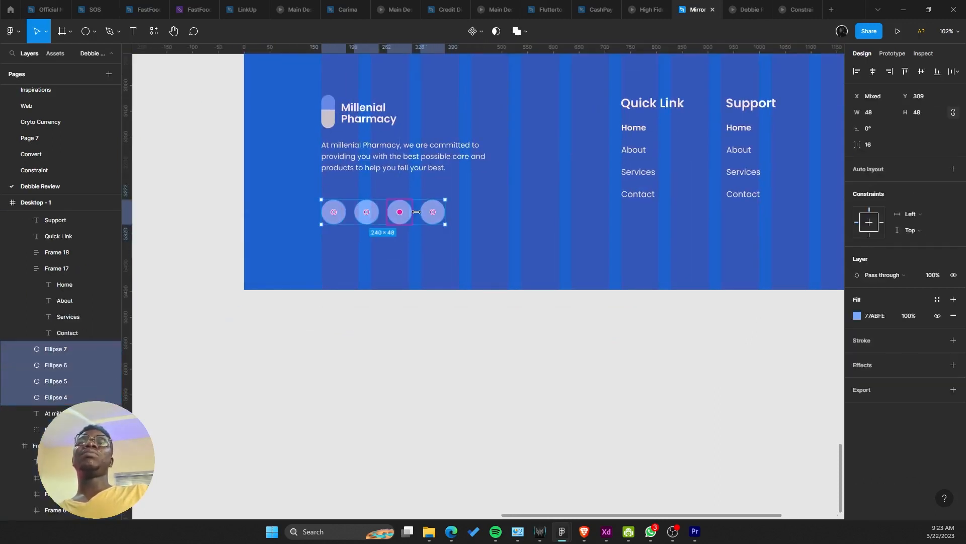
drag(417, 212, 431, 245)
click(652, 105)
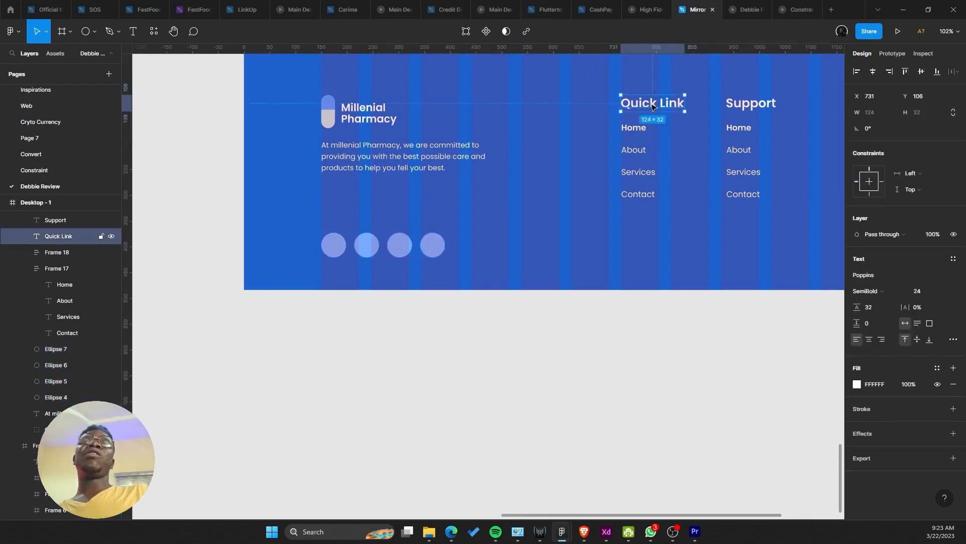
Step: Copy the Quick Link heading below the description as the phone number at size 40
drag(653, 106, 351, 206)
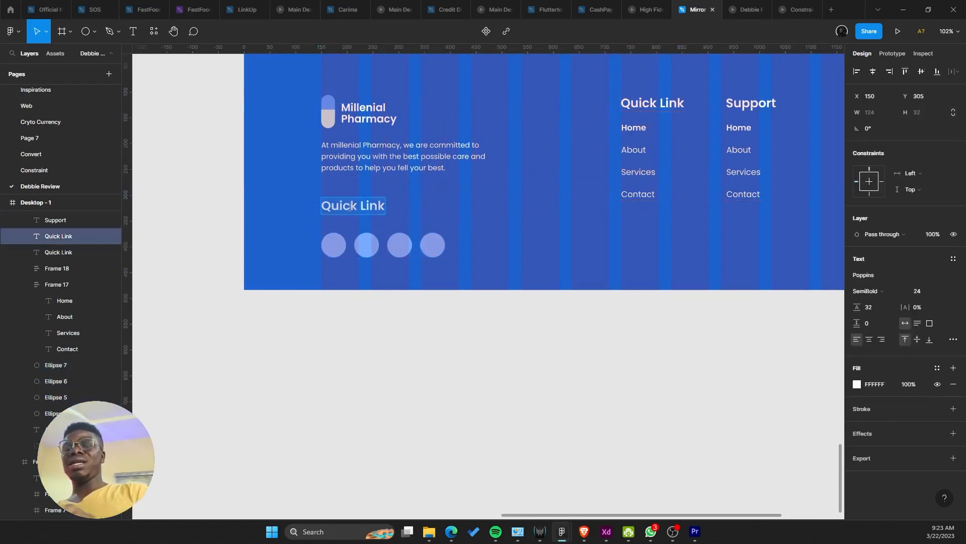
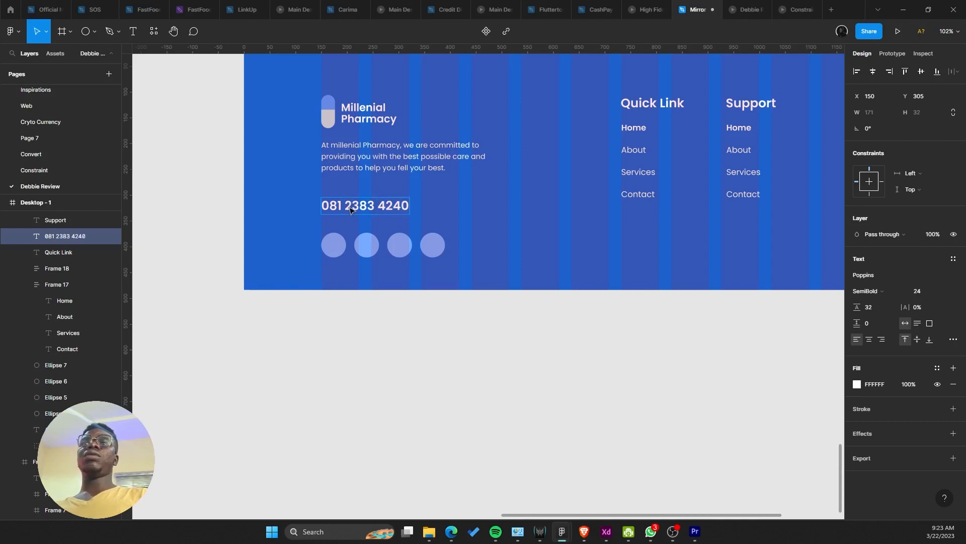
key(Escape)
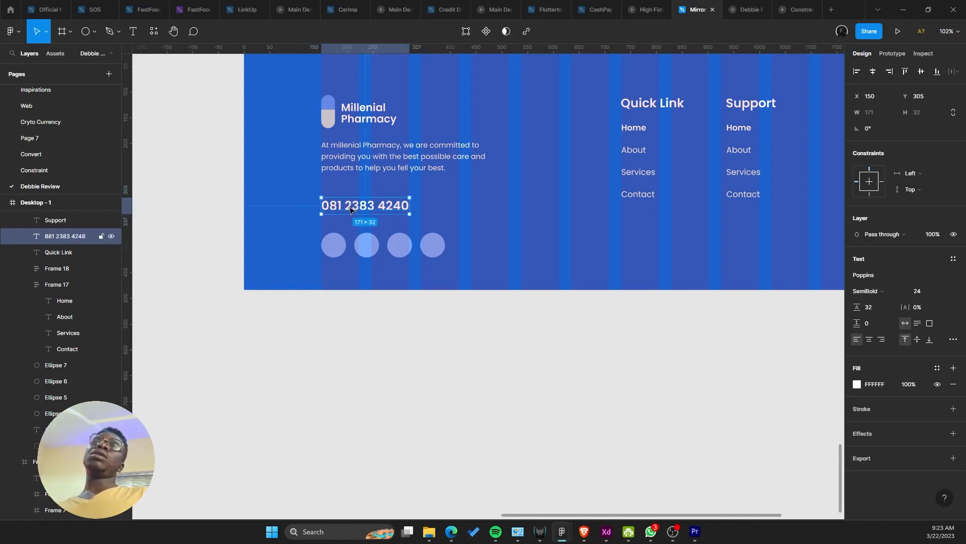
click(945, 292)
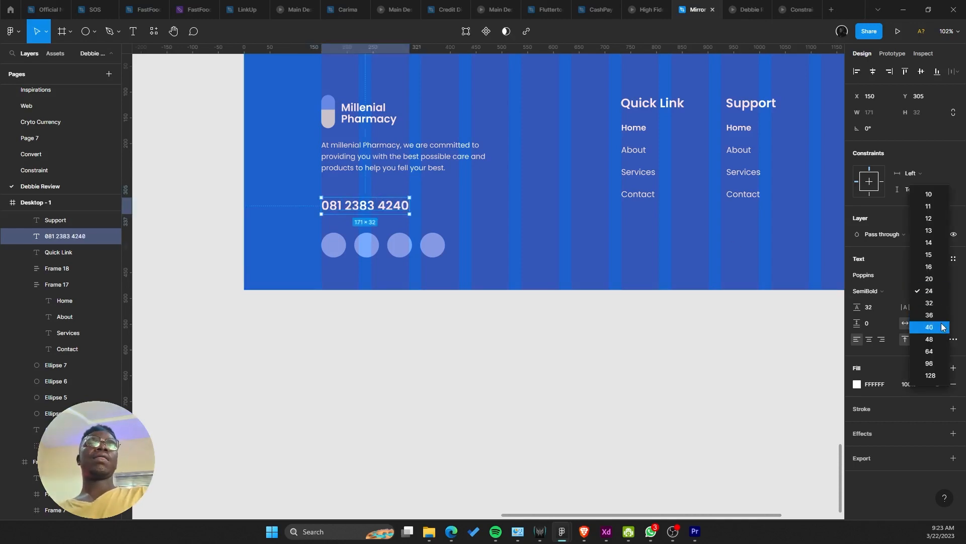
click(928, 330)
drag(449, 211, 450, 203)
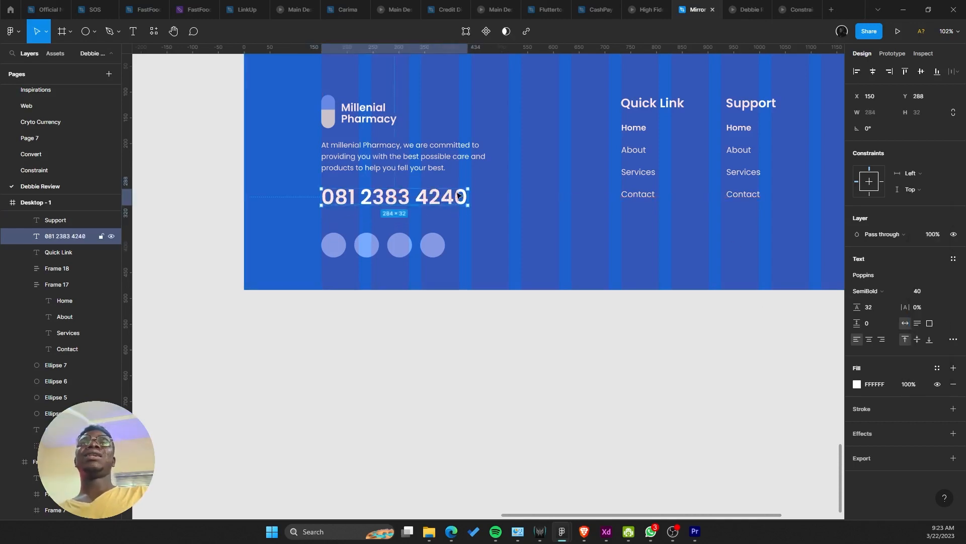
scroll(464, 205, down, 5)
key(Escape)
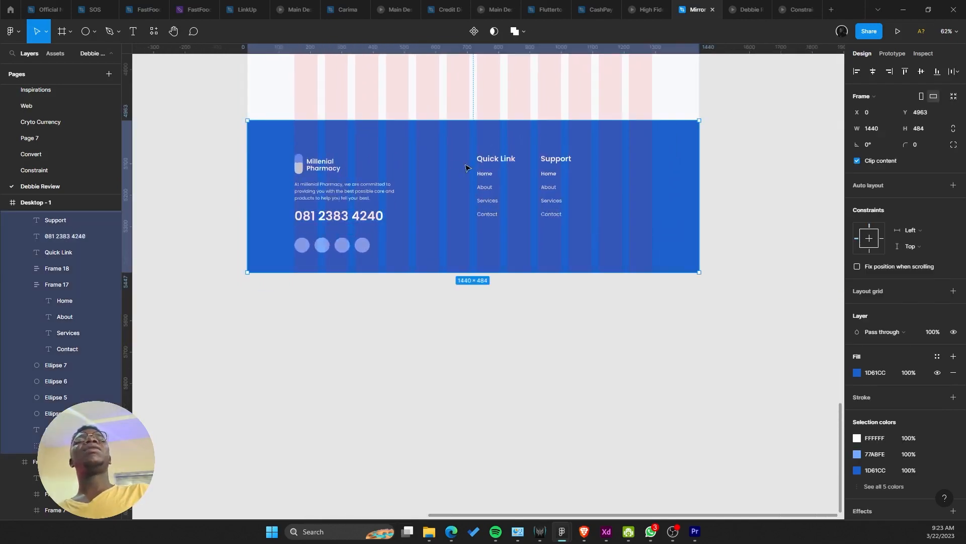
click(727, 8)
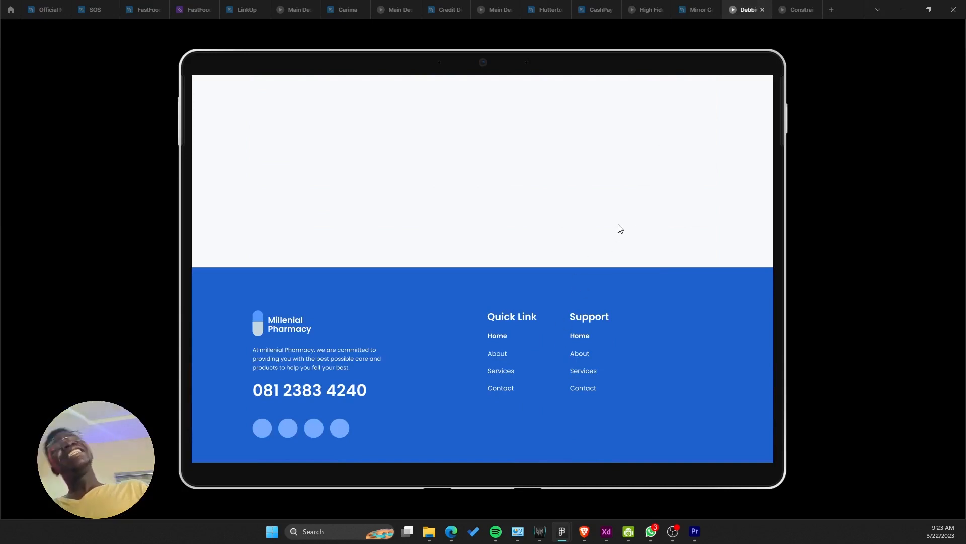
Step: Back in the editor, select and drag the footer description and pharmacists image
click(691, 5)
scroll(607, 237, up, 2)
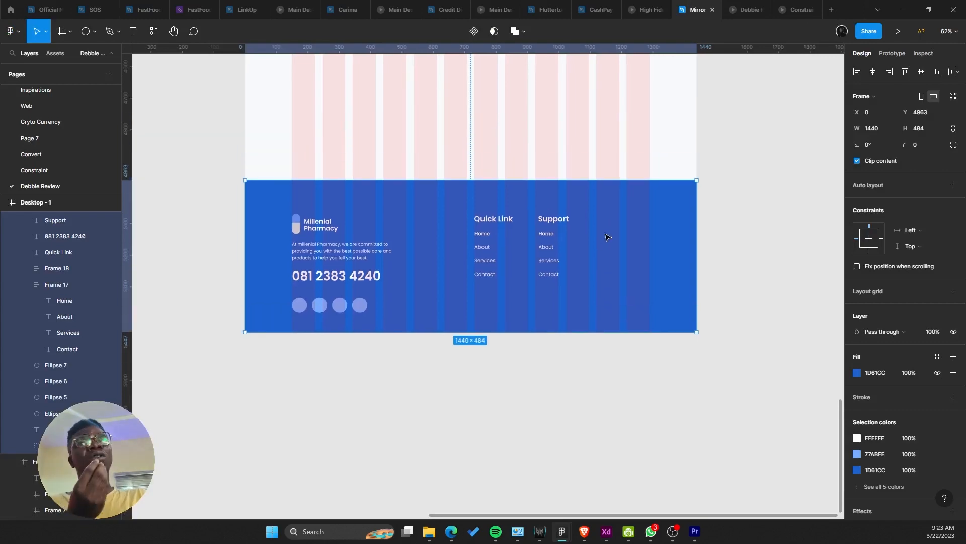
double_click(367, 251)
drag(415, 187, 450, 360)
click(494, 276)
drag(494, 276, 499, 335)
click(540, 212)
drag(540, 211, 549, 347)
scroll(547, 348, down, 5)
drag(550, 280, 565, 380)
scroll(564, 380, up, 1)
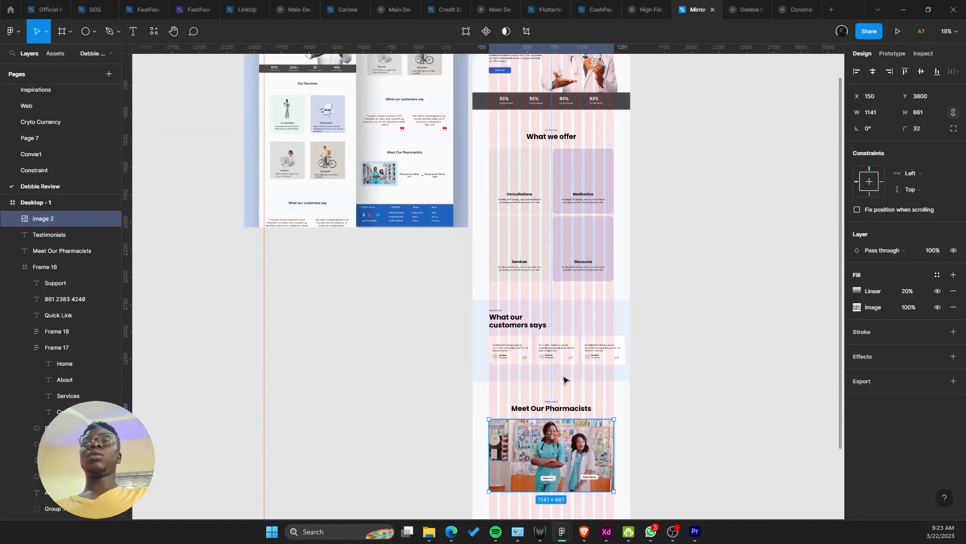
scroll(565, 380, up, 1)
Step: Play the landing page prototype and scroll from the footer up to the hero
click(898, 31)
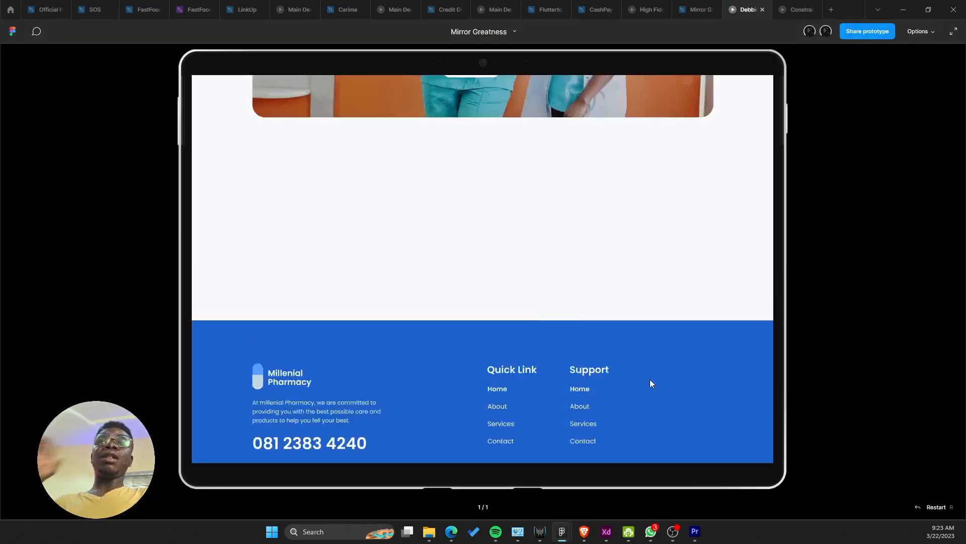
scroll(652, 384, up, 20)
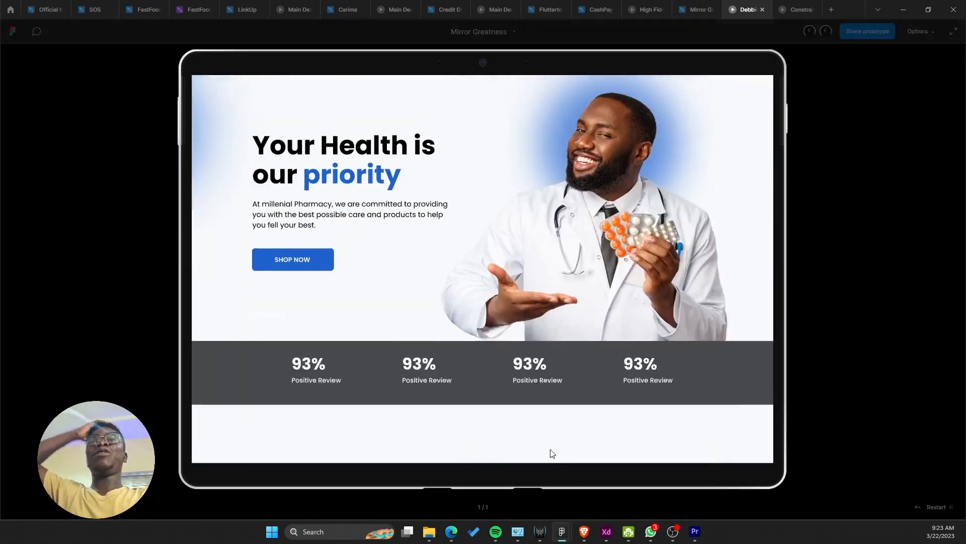
scroll(552, 453, up, 2)
scroll(546, 409, down, 12)
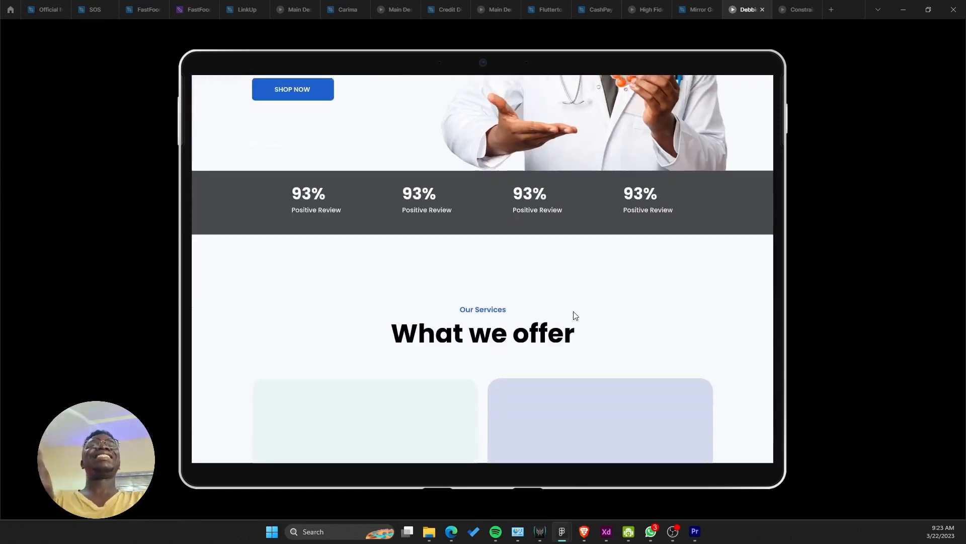
scroll(629, 262, down, 2)
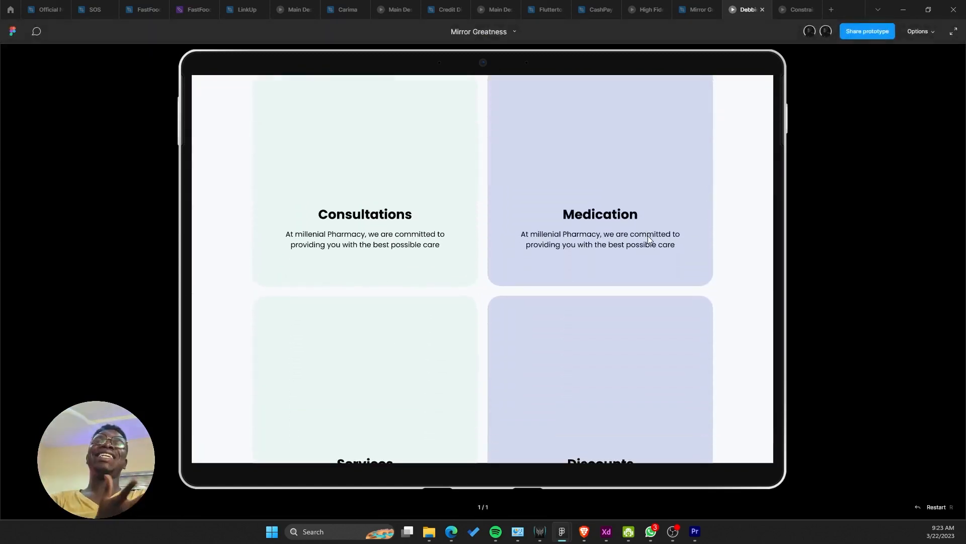
scroll(660, 317, up, 3)
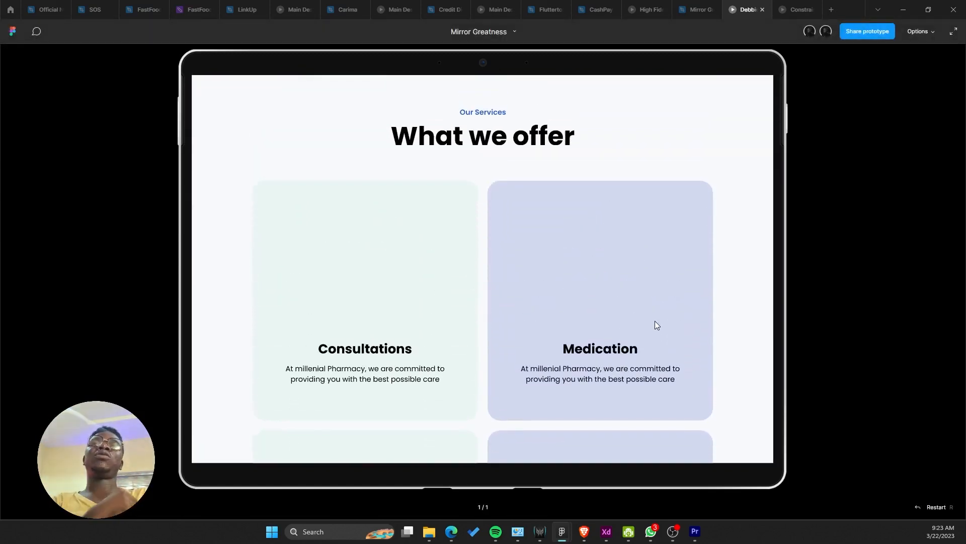
scroll(655, 322, up, 5)
scroll(671, 295, up, 3)
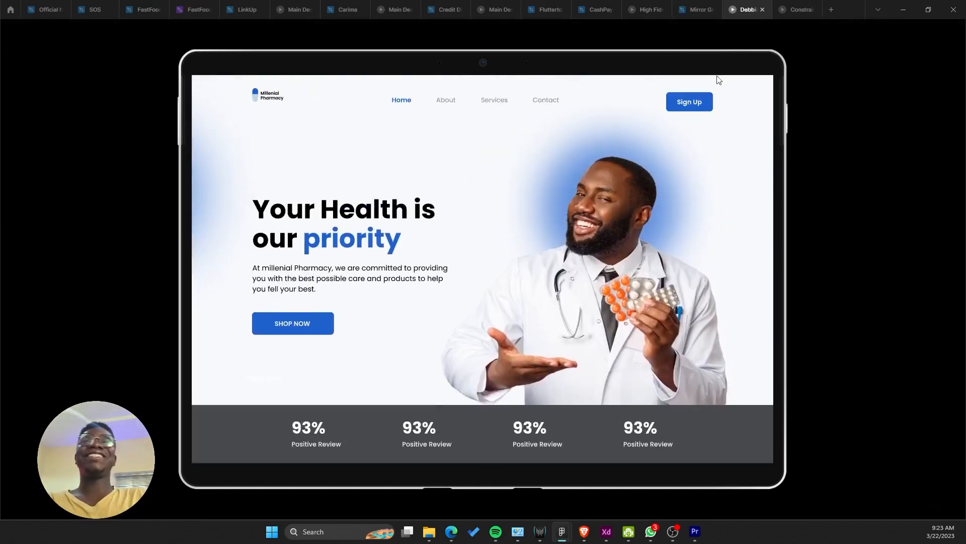
mouse_move(677, 5)
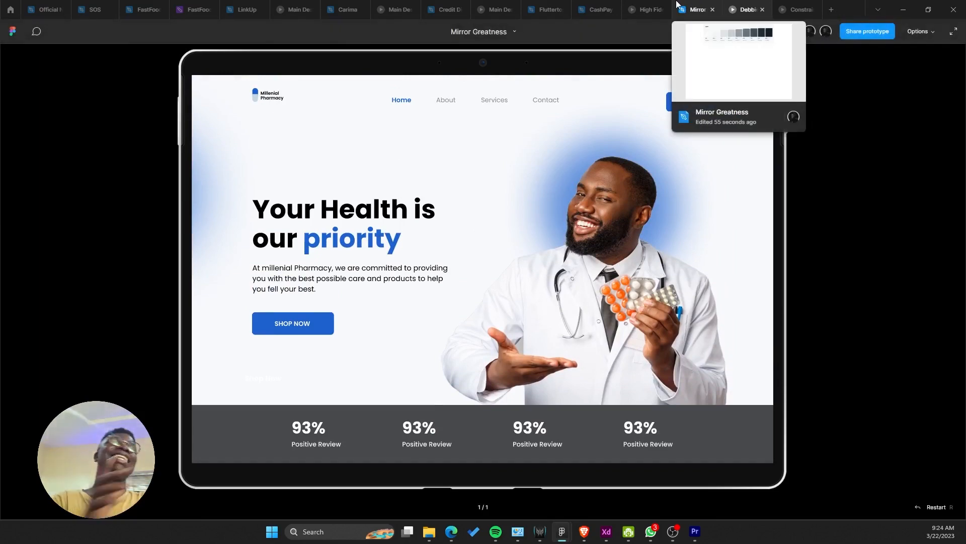